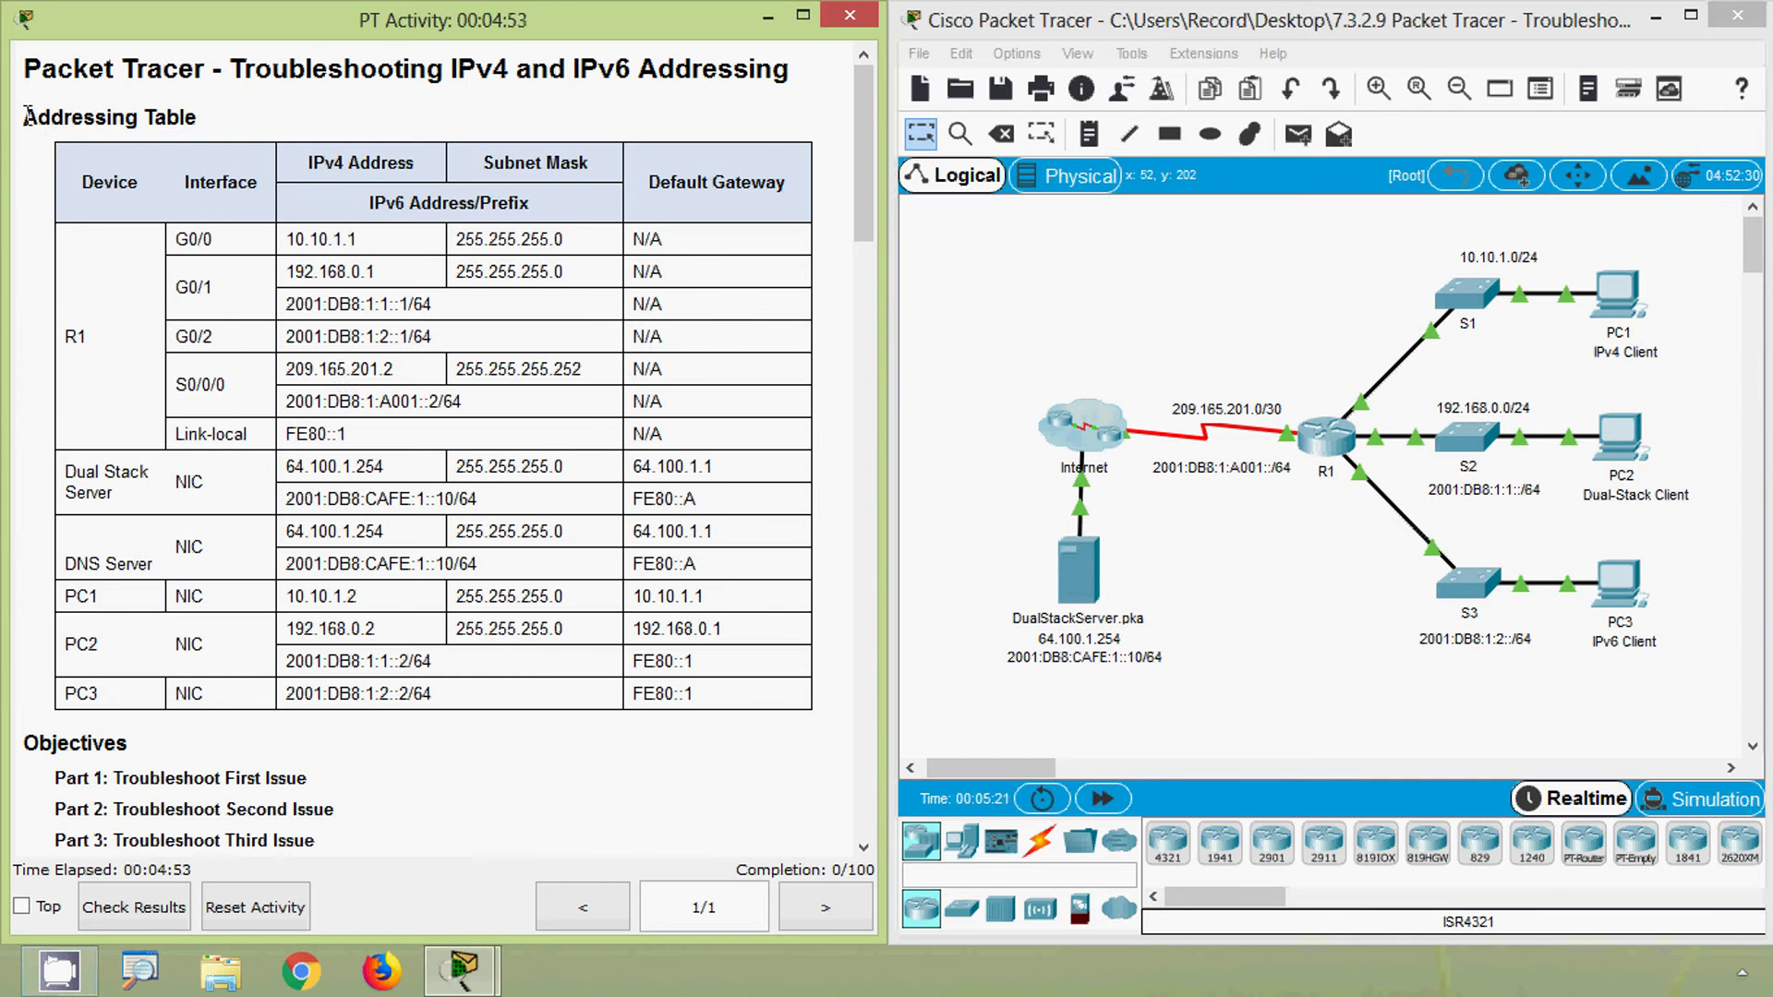
- Read through the addressing table, the objectives, the scenario and the Part 1 problem description in the activity instructions
left_click_drag(28, 116, 211, 120)
left_click(214, 318)
scroll(208, 388, "down", 3)
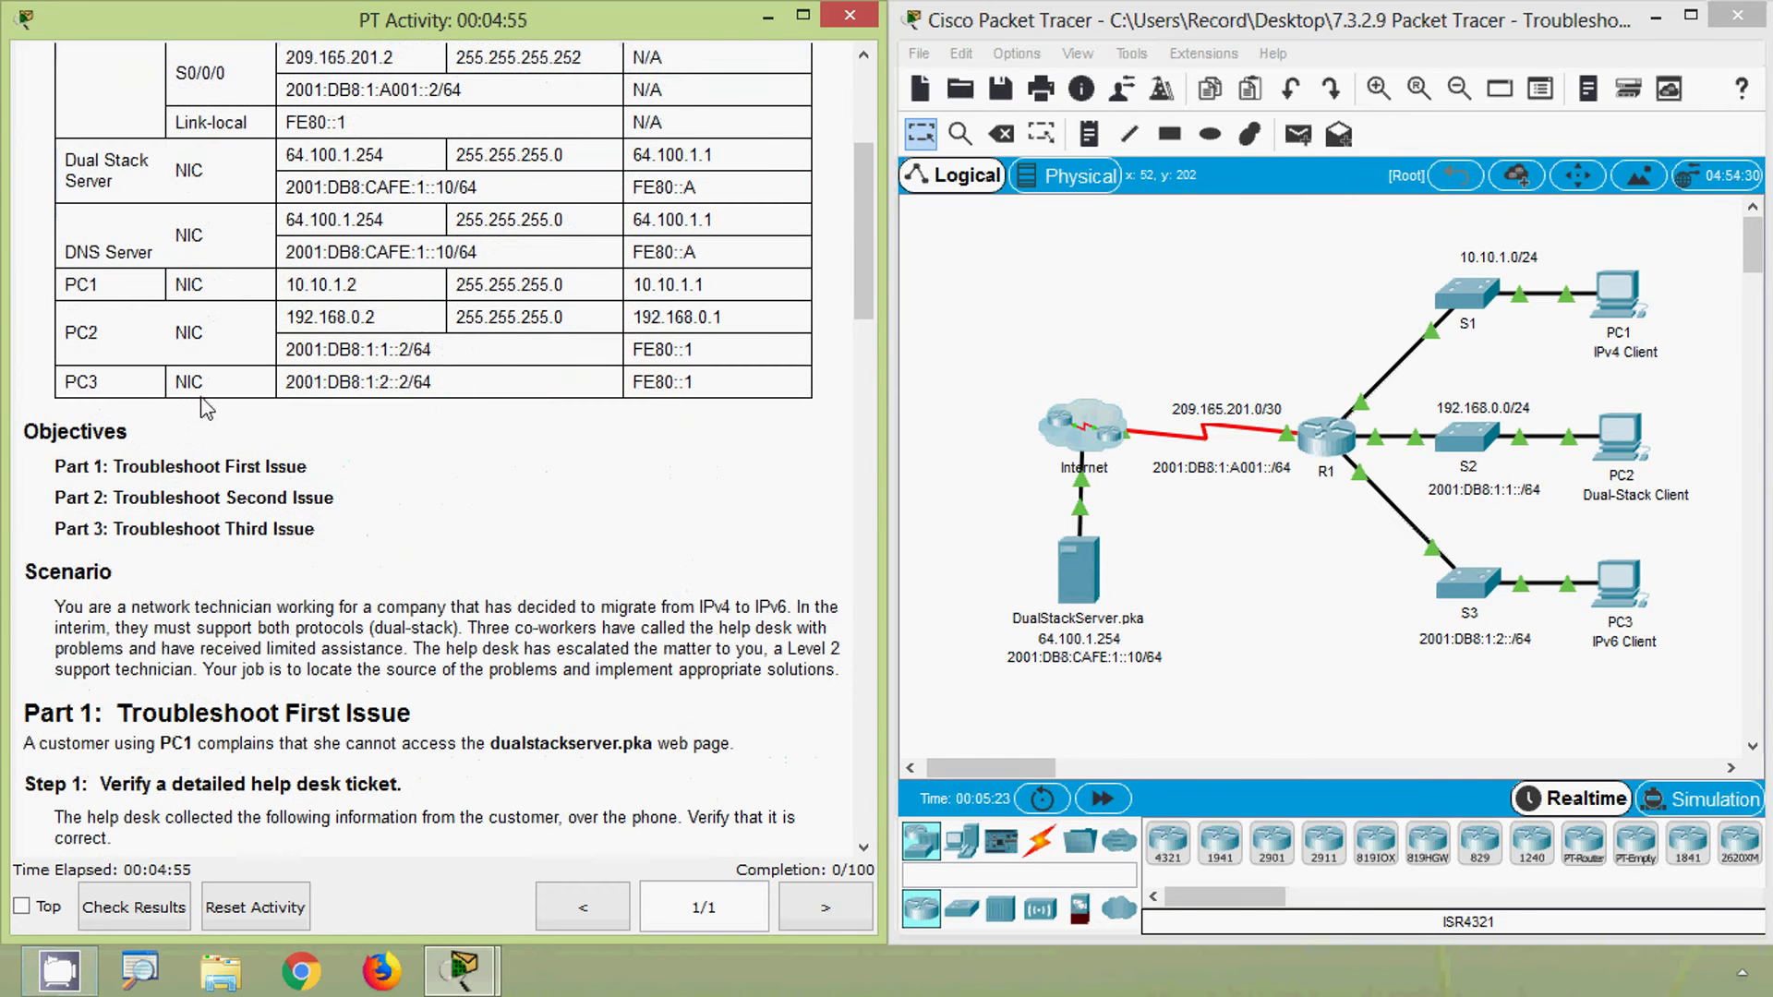
left_click_drag(19, 434, 153, 424)
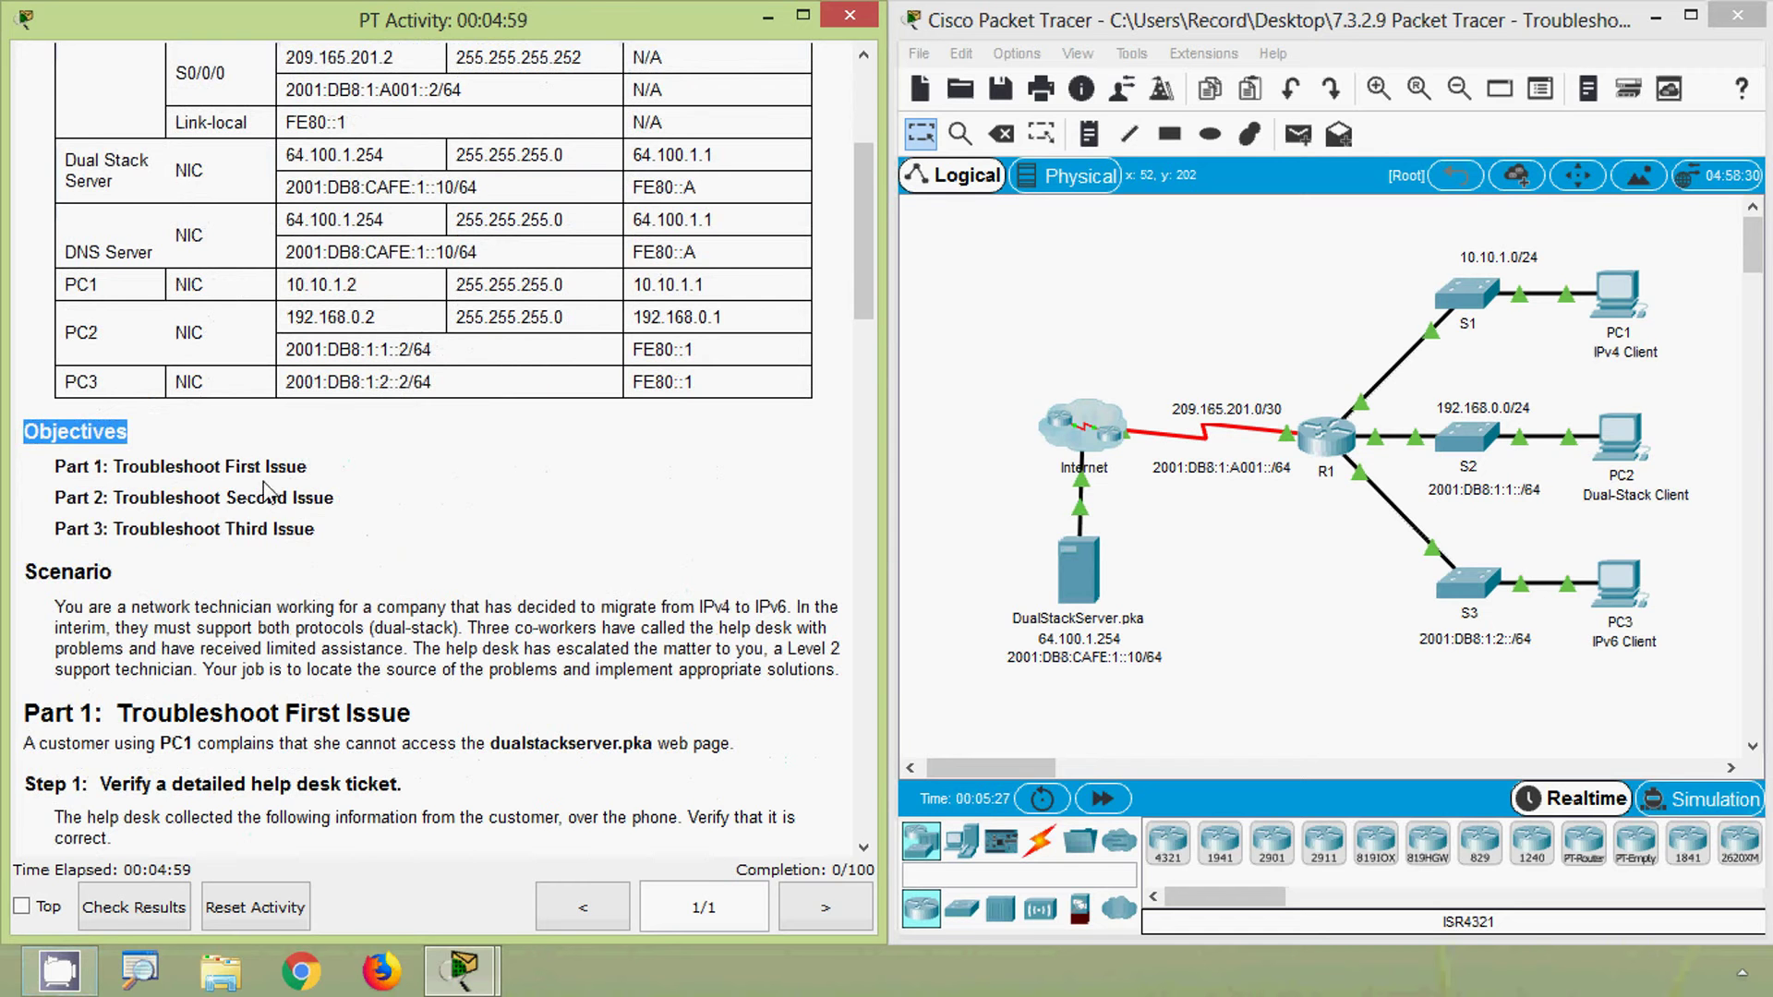
left_click_drag(233, 499, 324, 501)
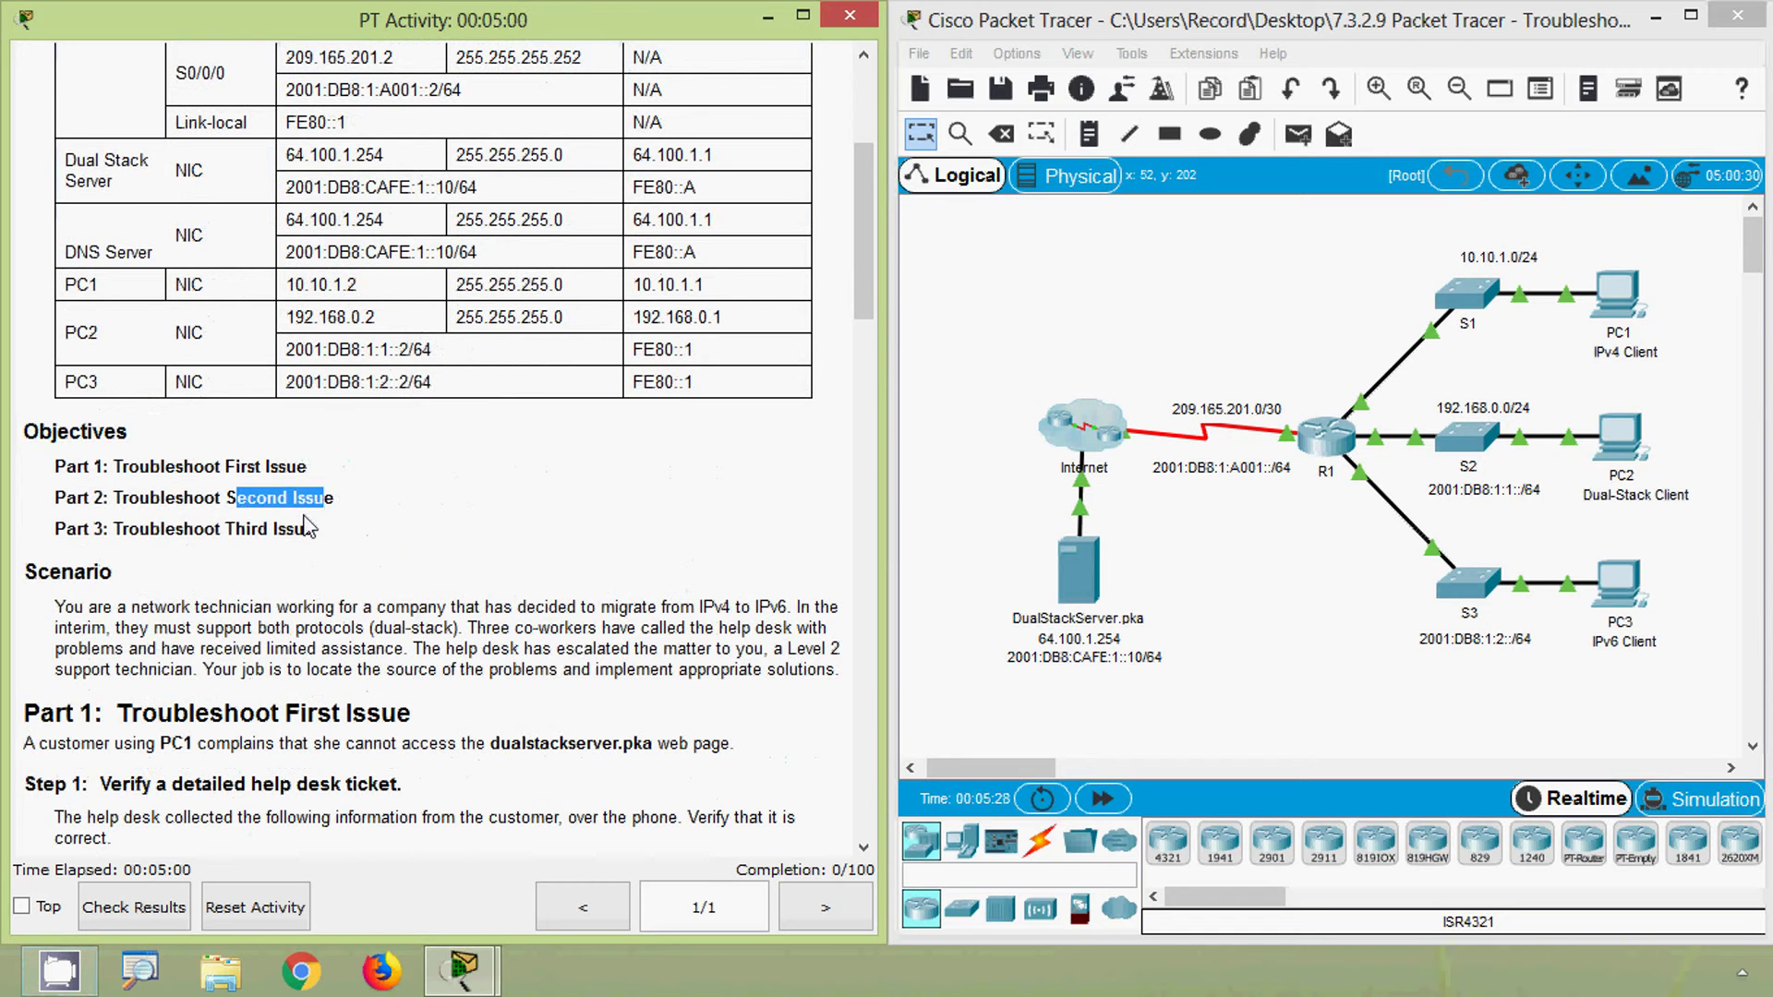
left_click_drag(227, 534, 321, 534)
left_click(319, 535)
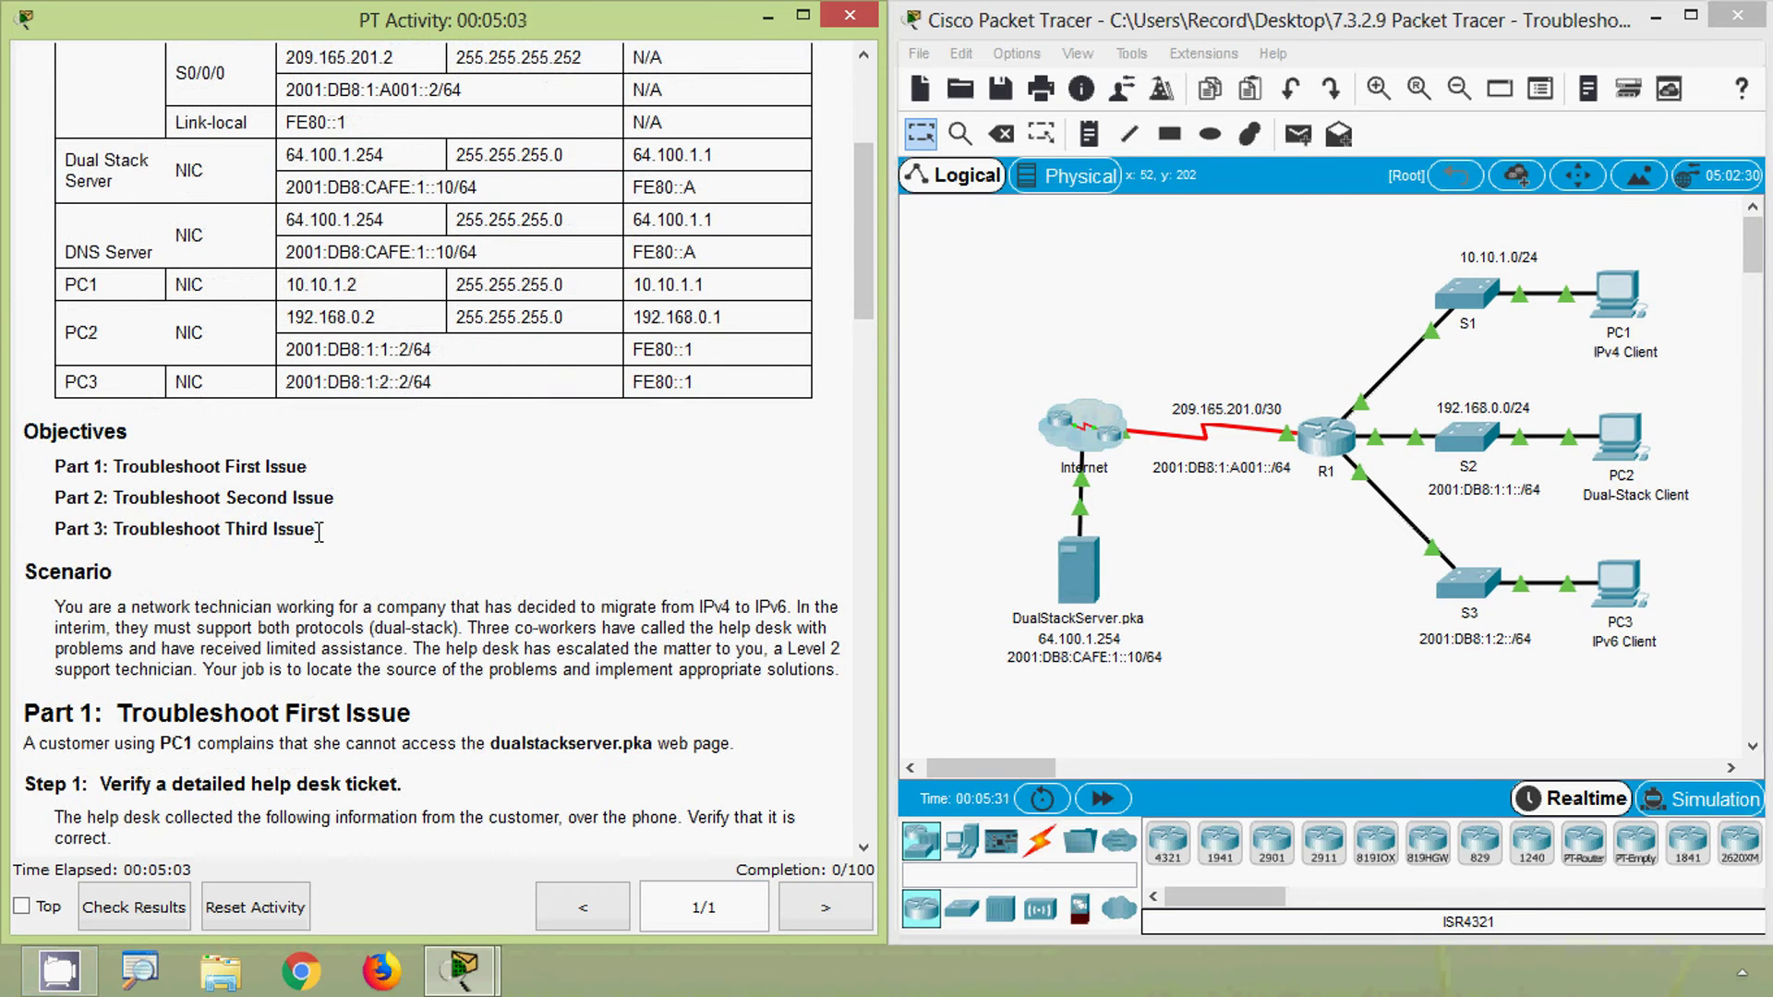
scroll(275, 574, "down", 5)
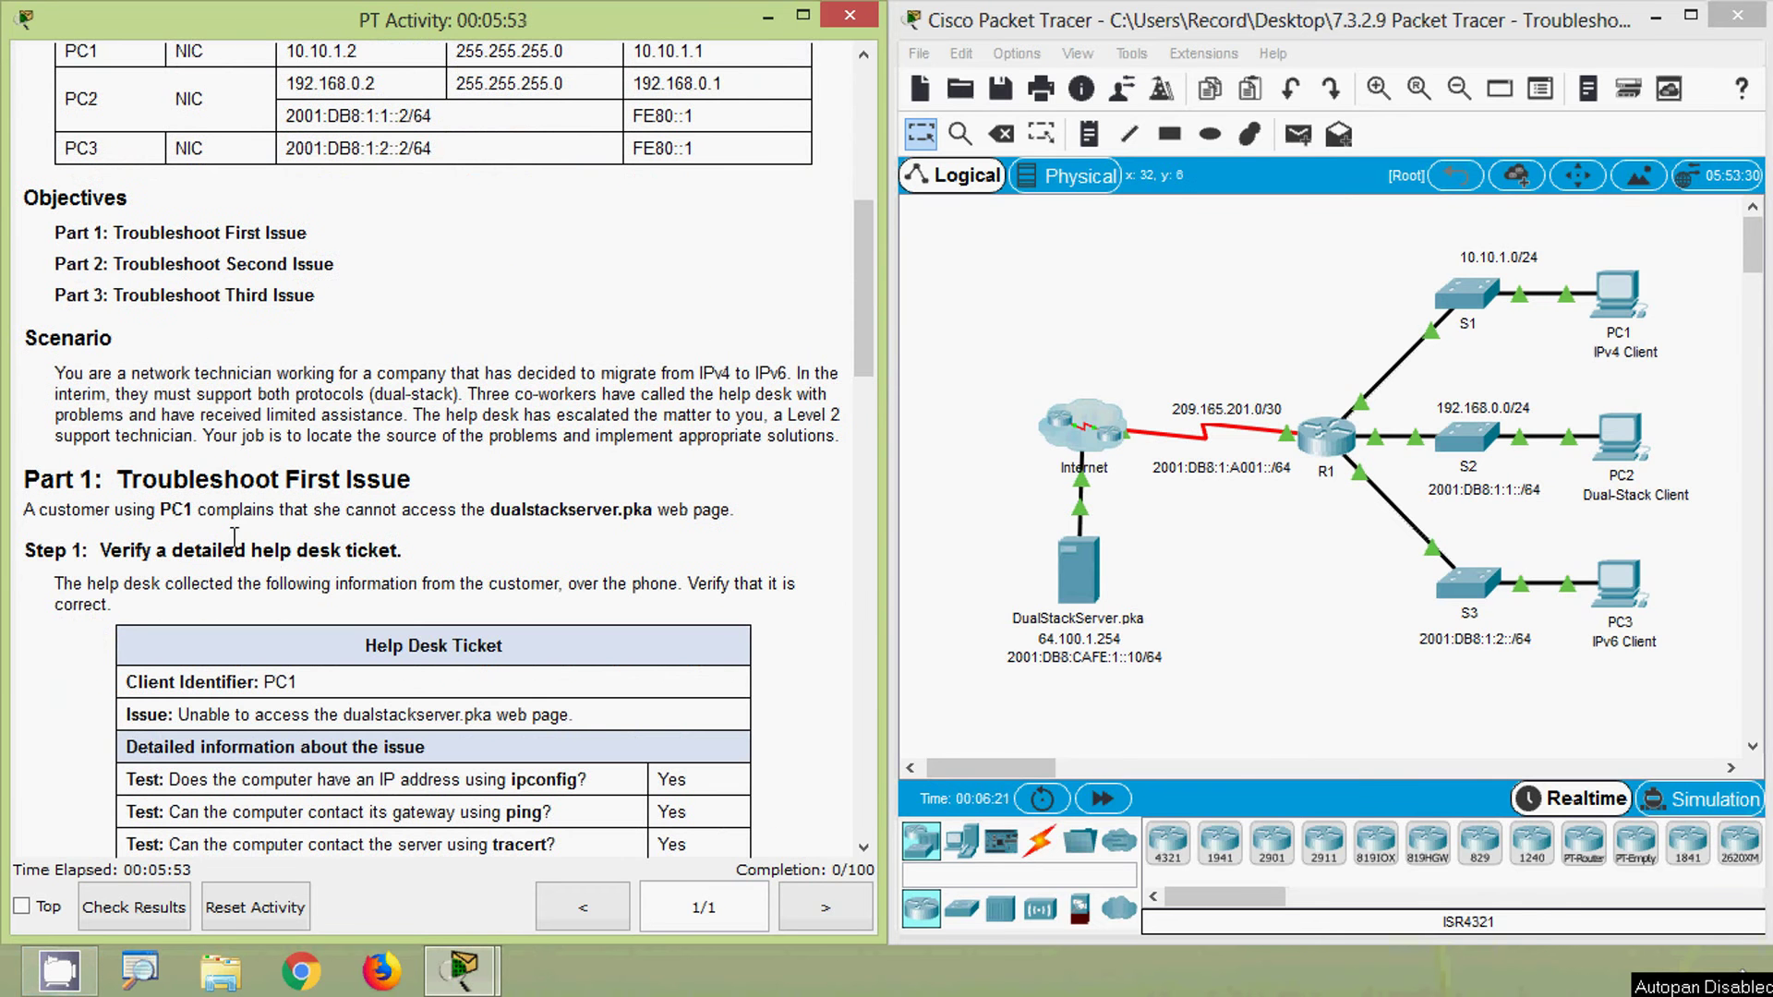
left_click_drag(117, 484, 224, 484)
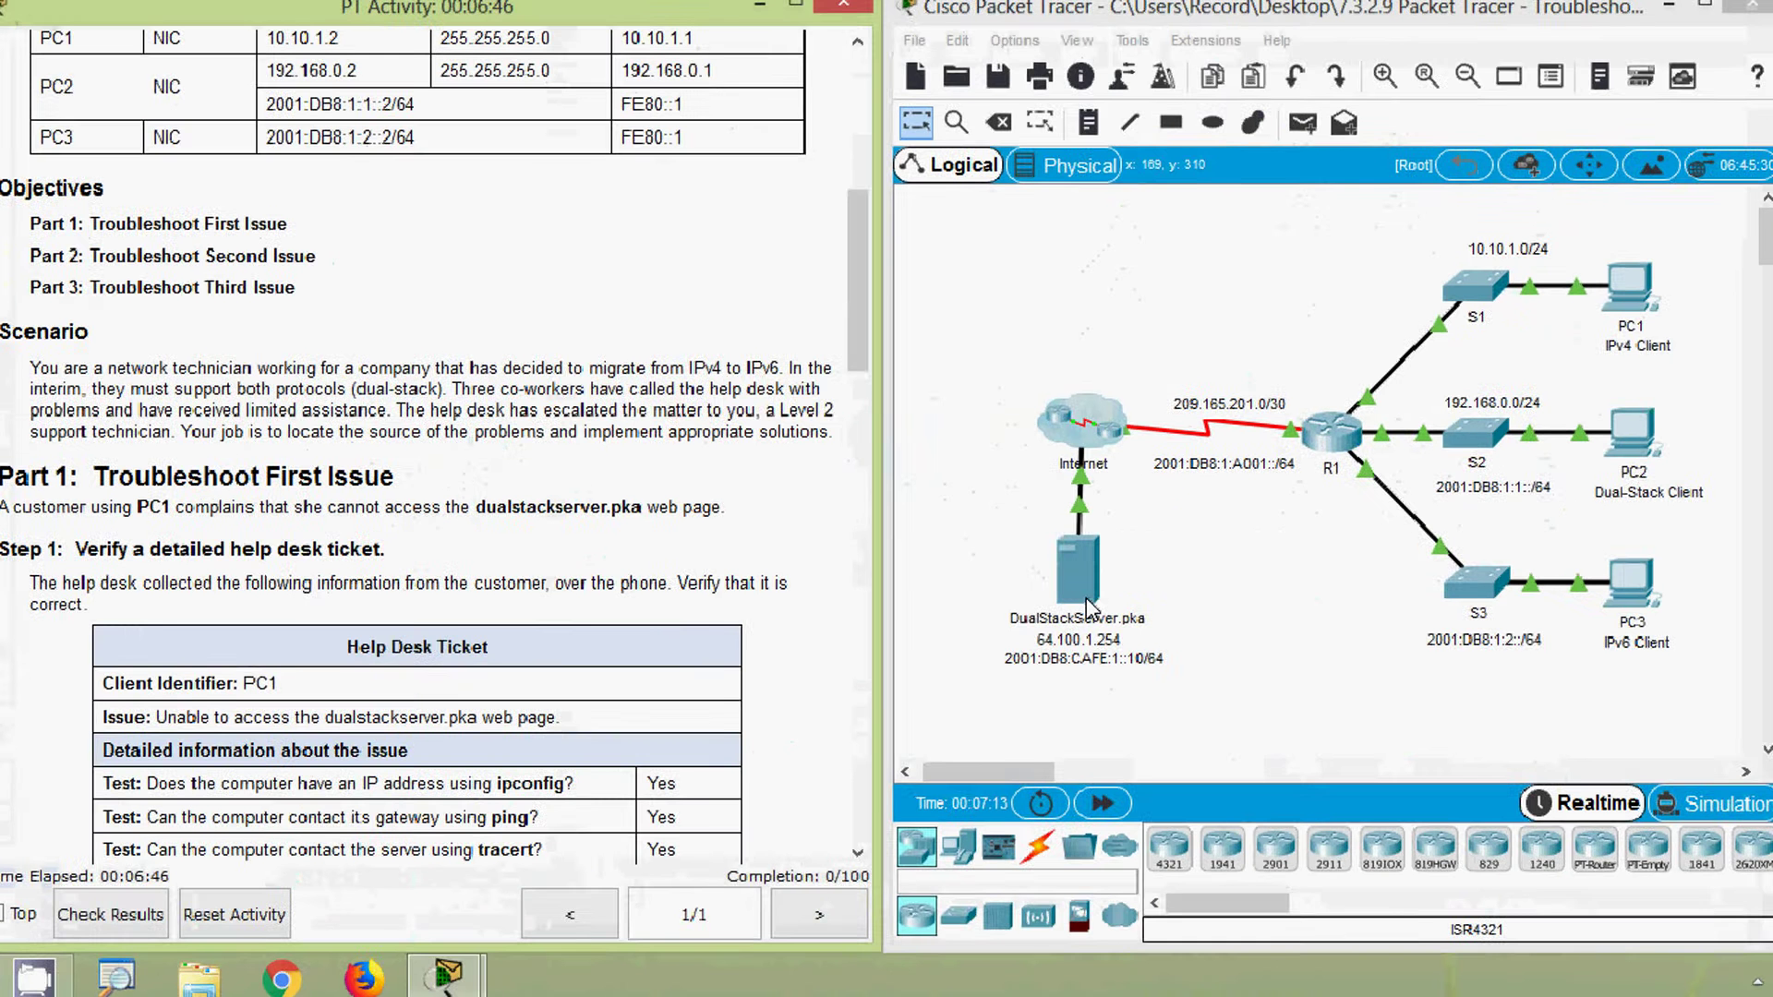
- Review the PC1 help desk ticket, checking the ipconfig, ping, tracert and nslookup test entries and their recorded answers
scroll(165, 473, "down", 3)
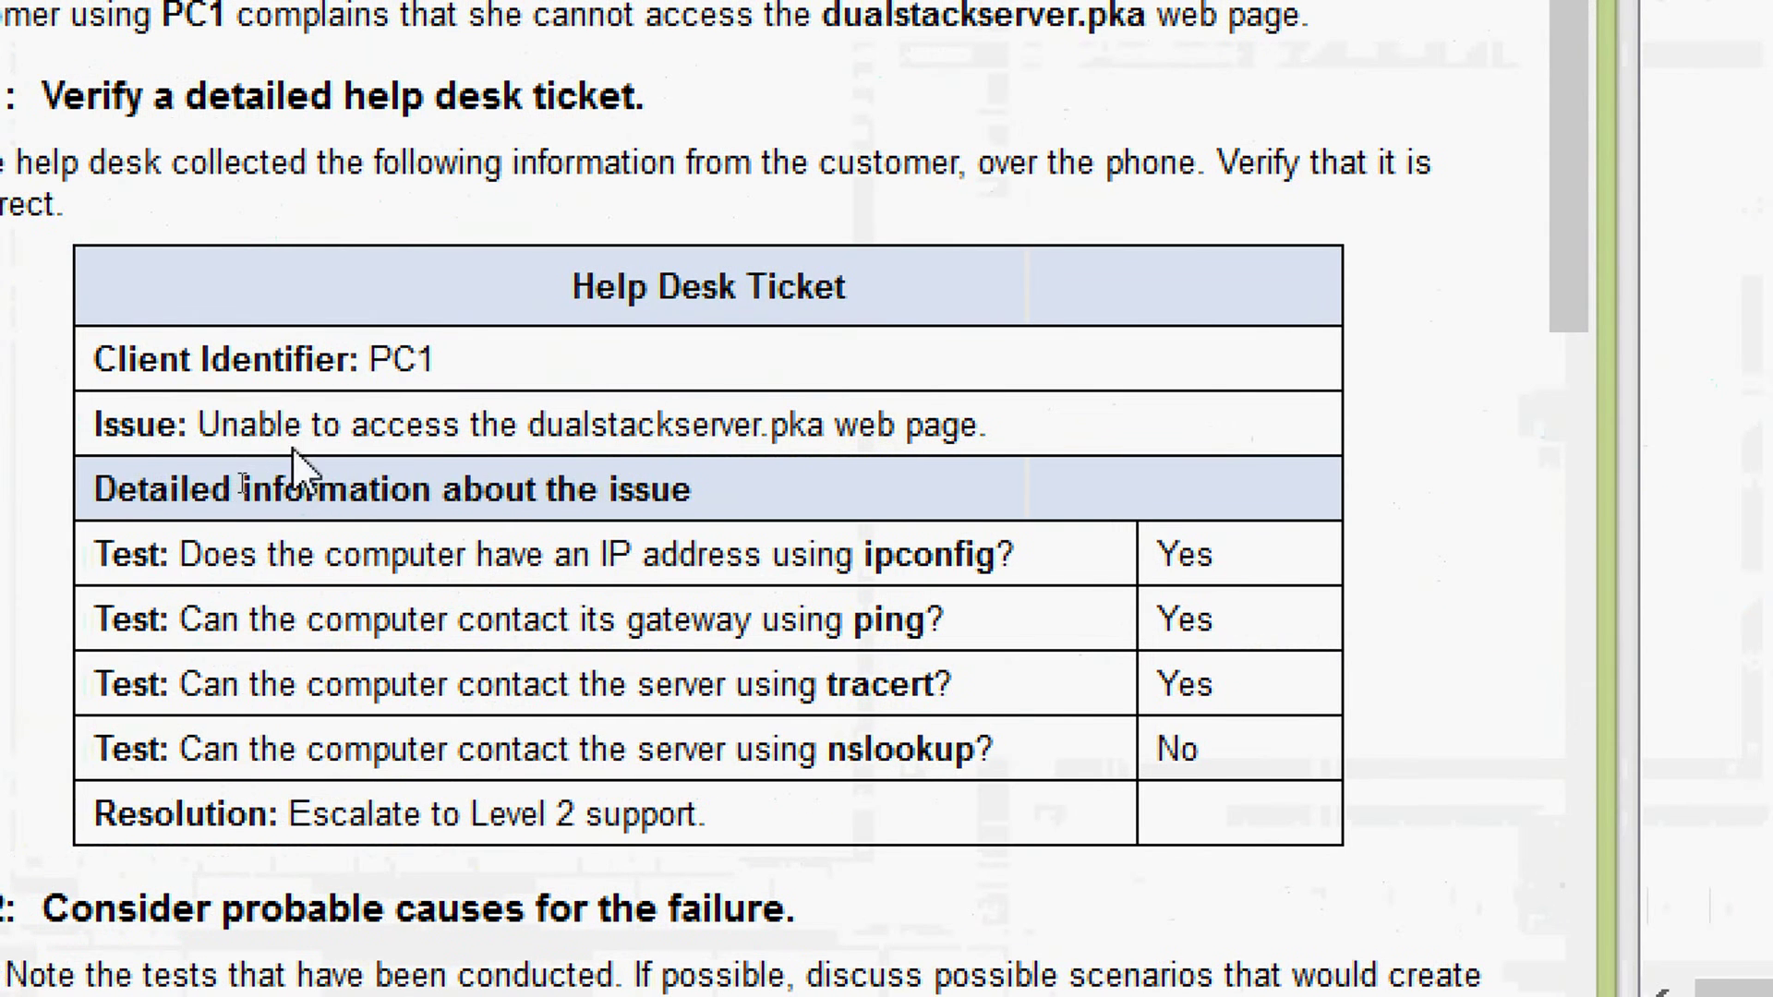
left_click_drag(368, 359, 514, 364)
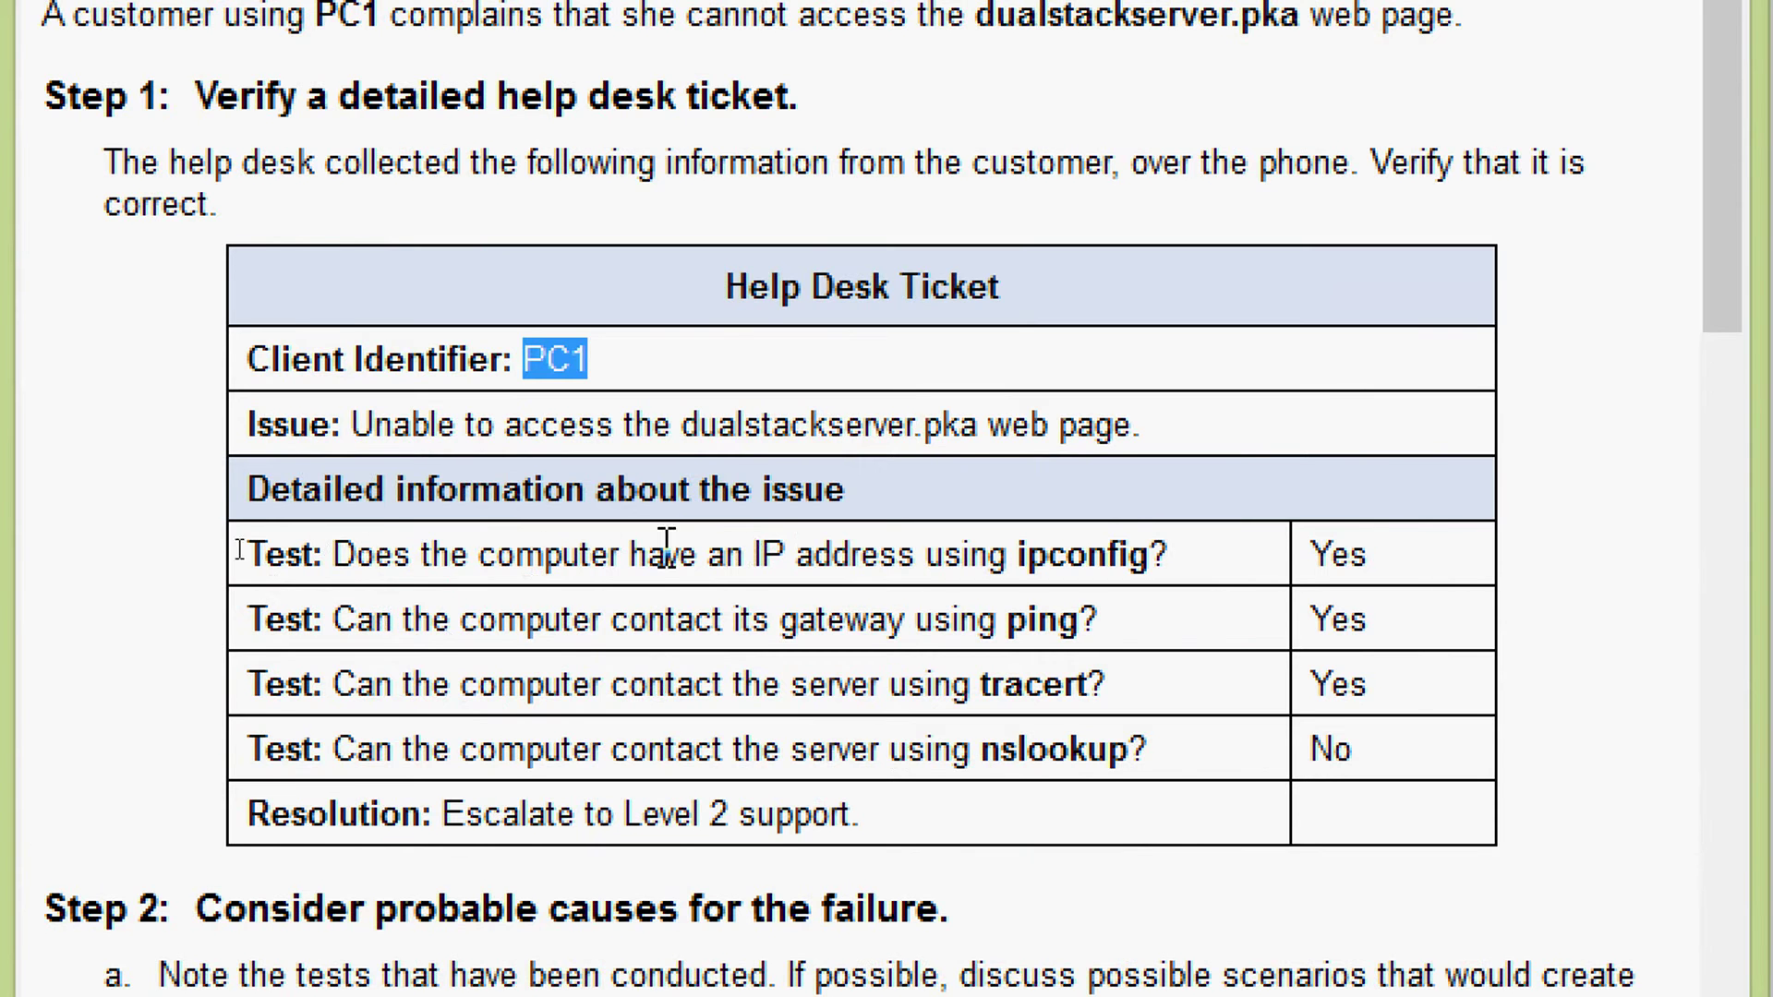
left_click_drag(333, 557, 1190, 536)
left_click_drag(1332, 554, 1368, 554)
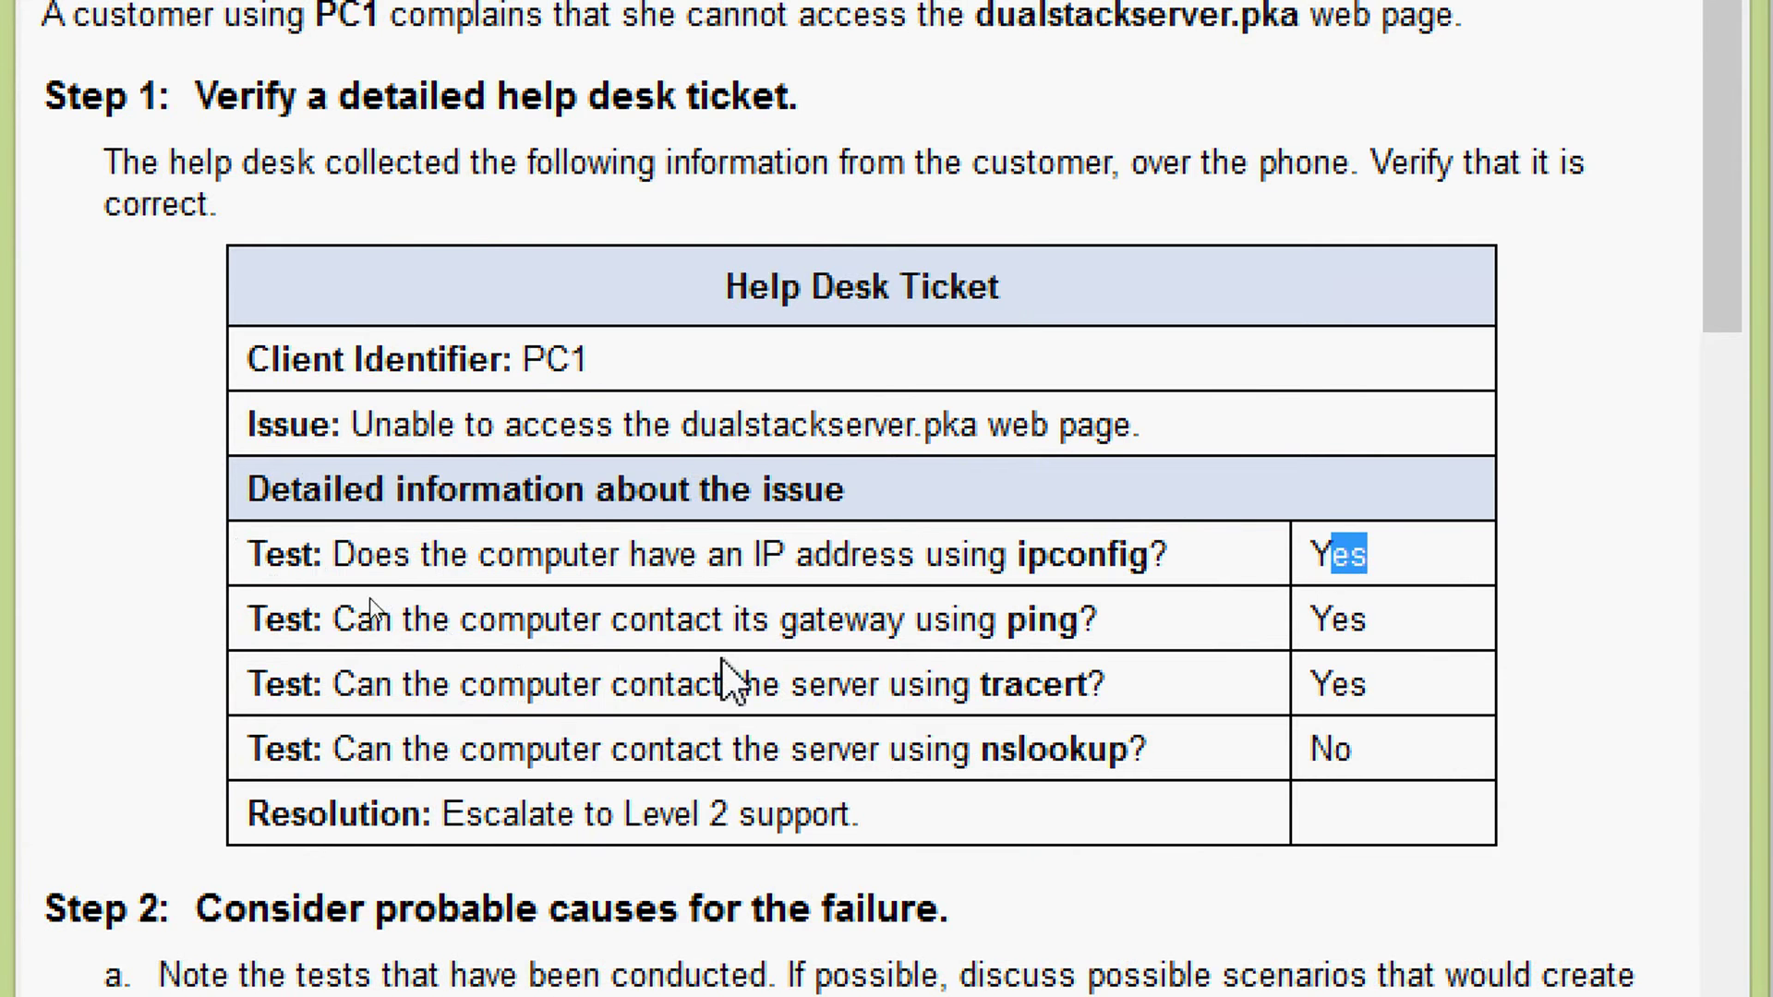
left_click(1327, 614)
double_click(1327, 614)
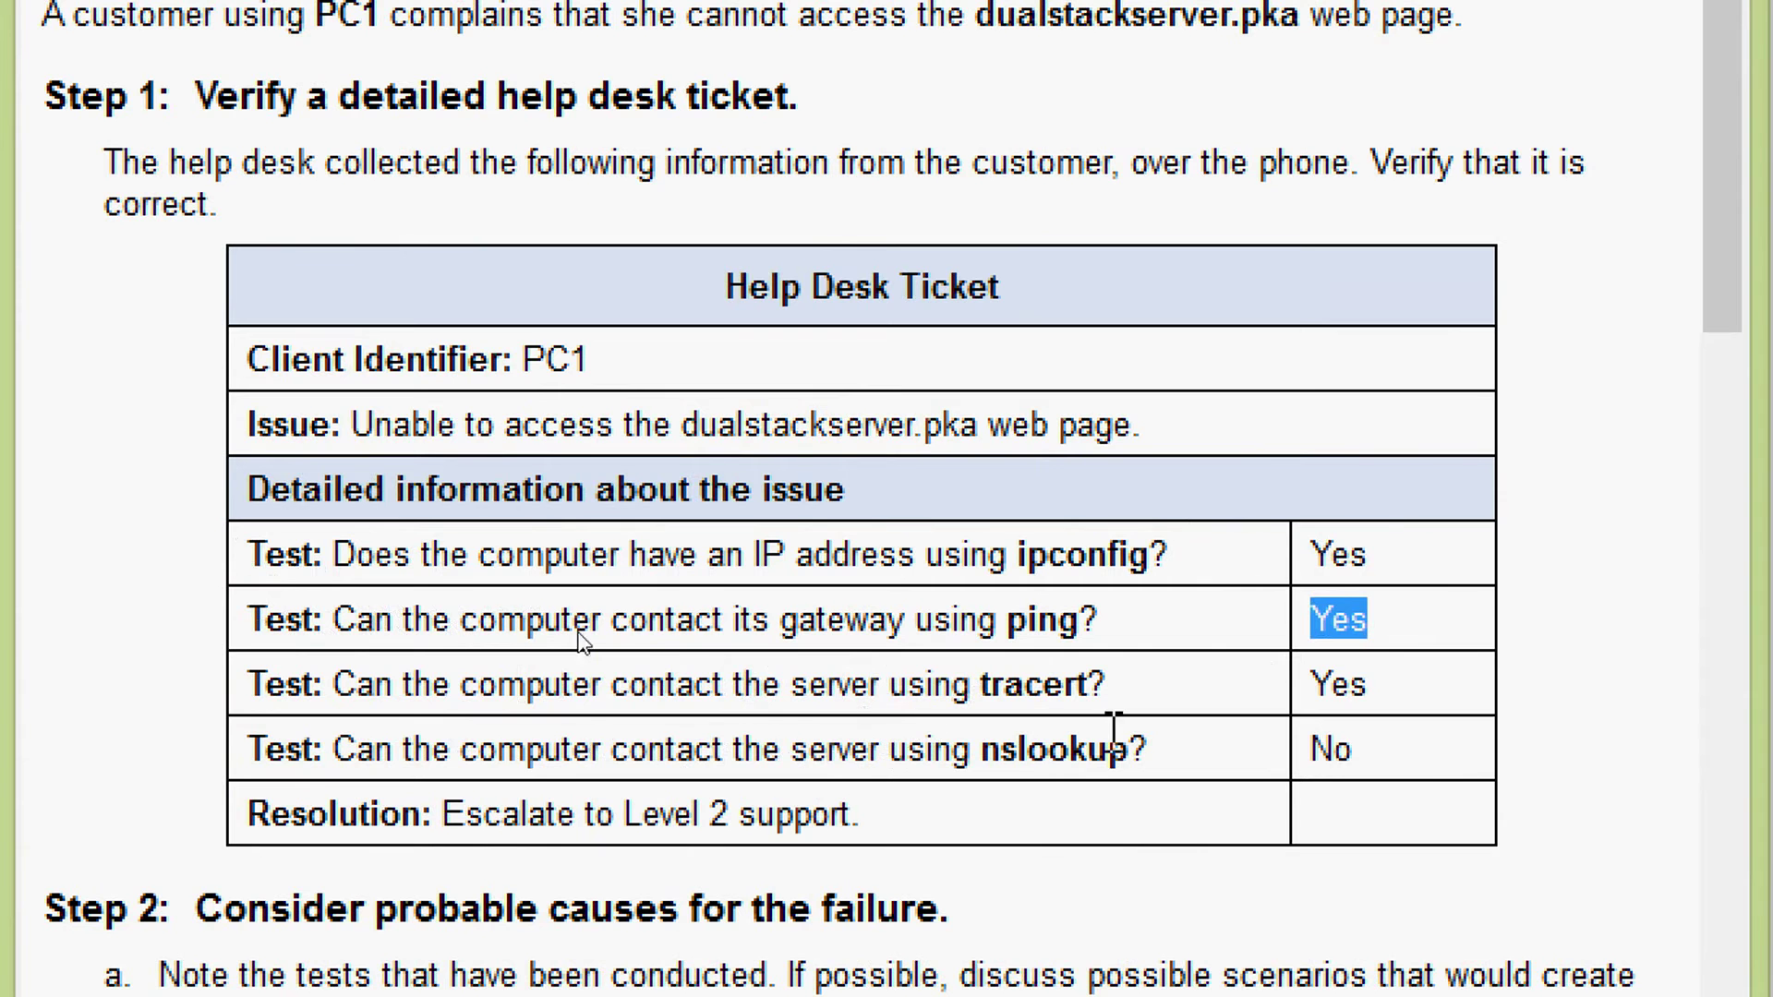
left_click_drag(1331, 684, 1397, 685)
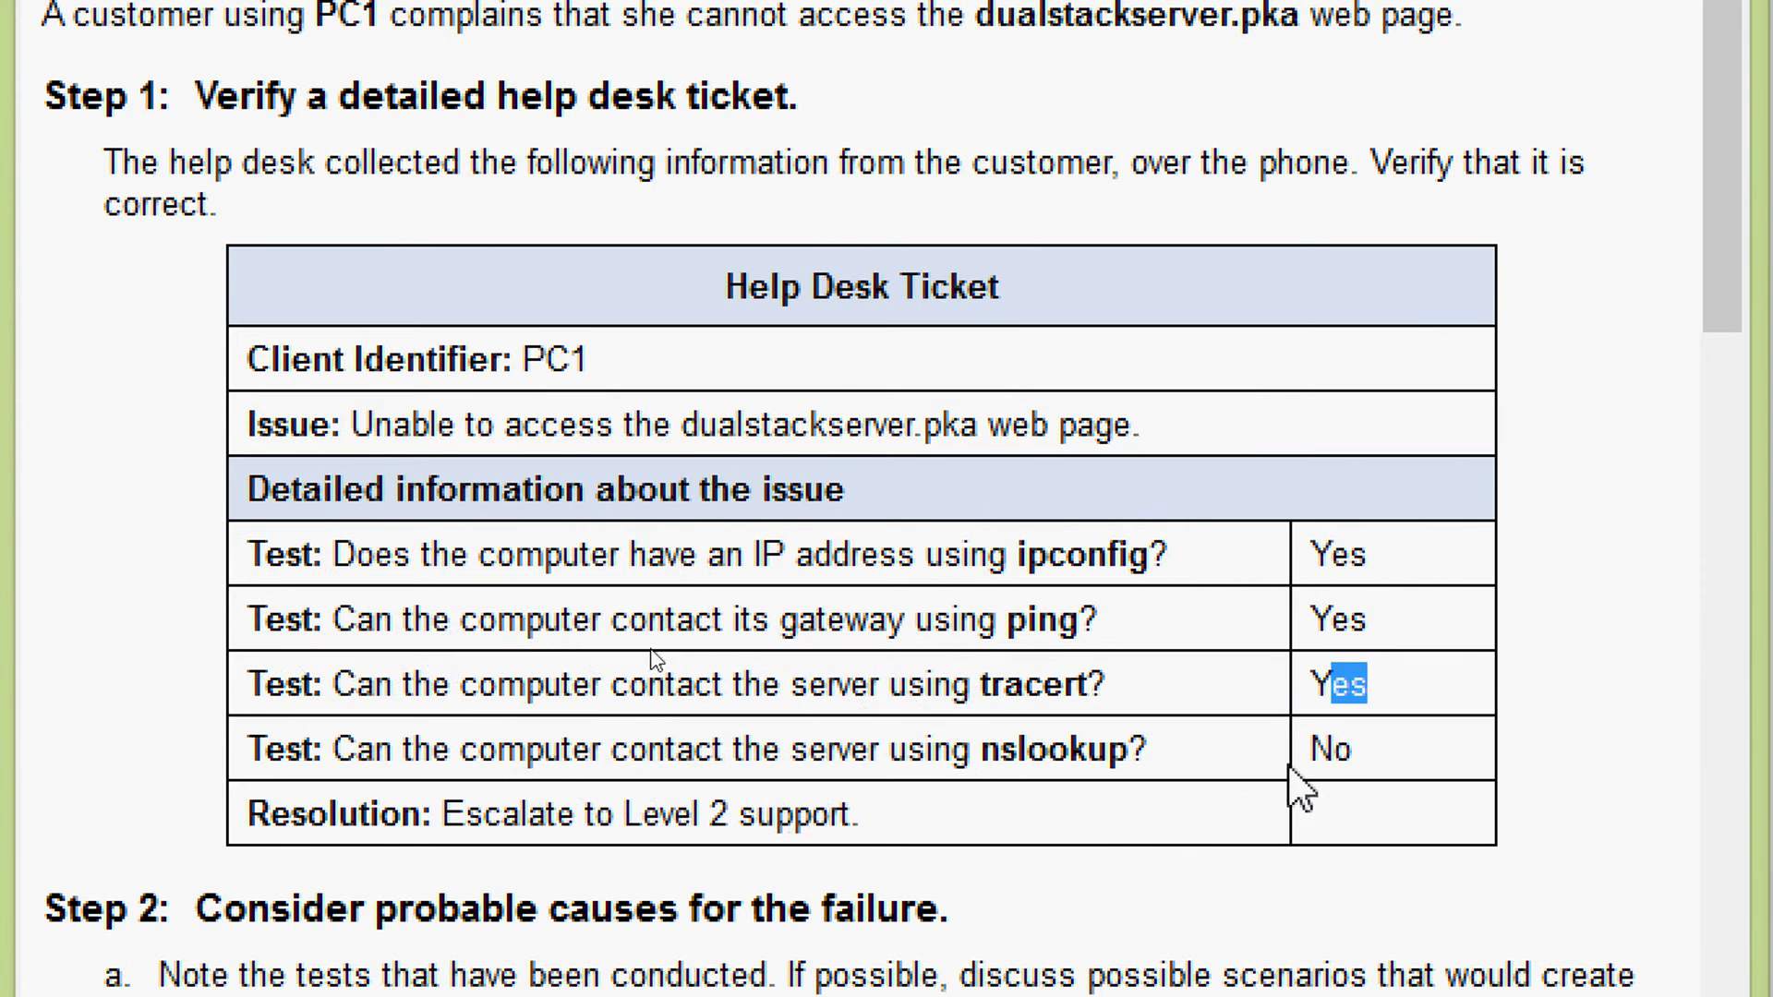
left_click_drag(1308, 749, 1374, 748)
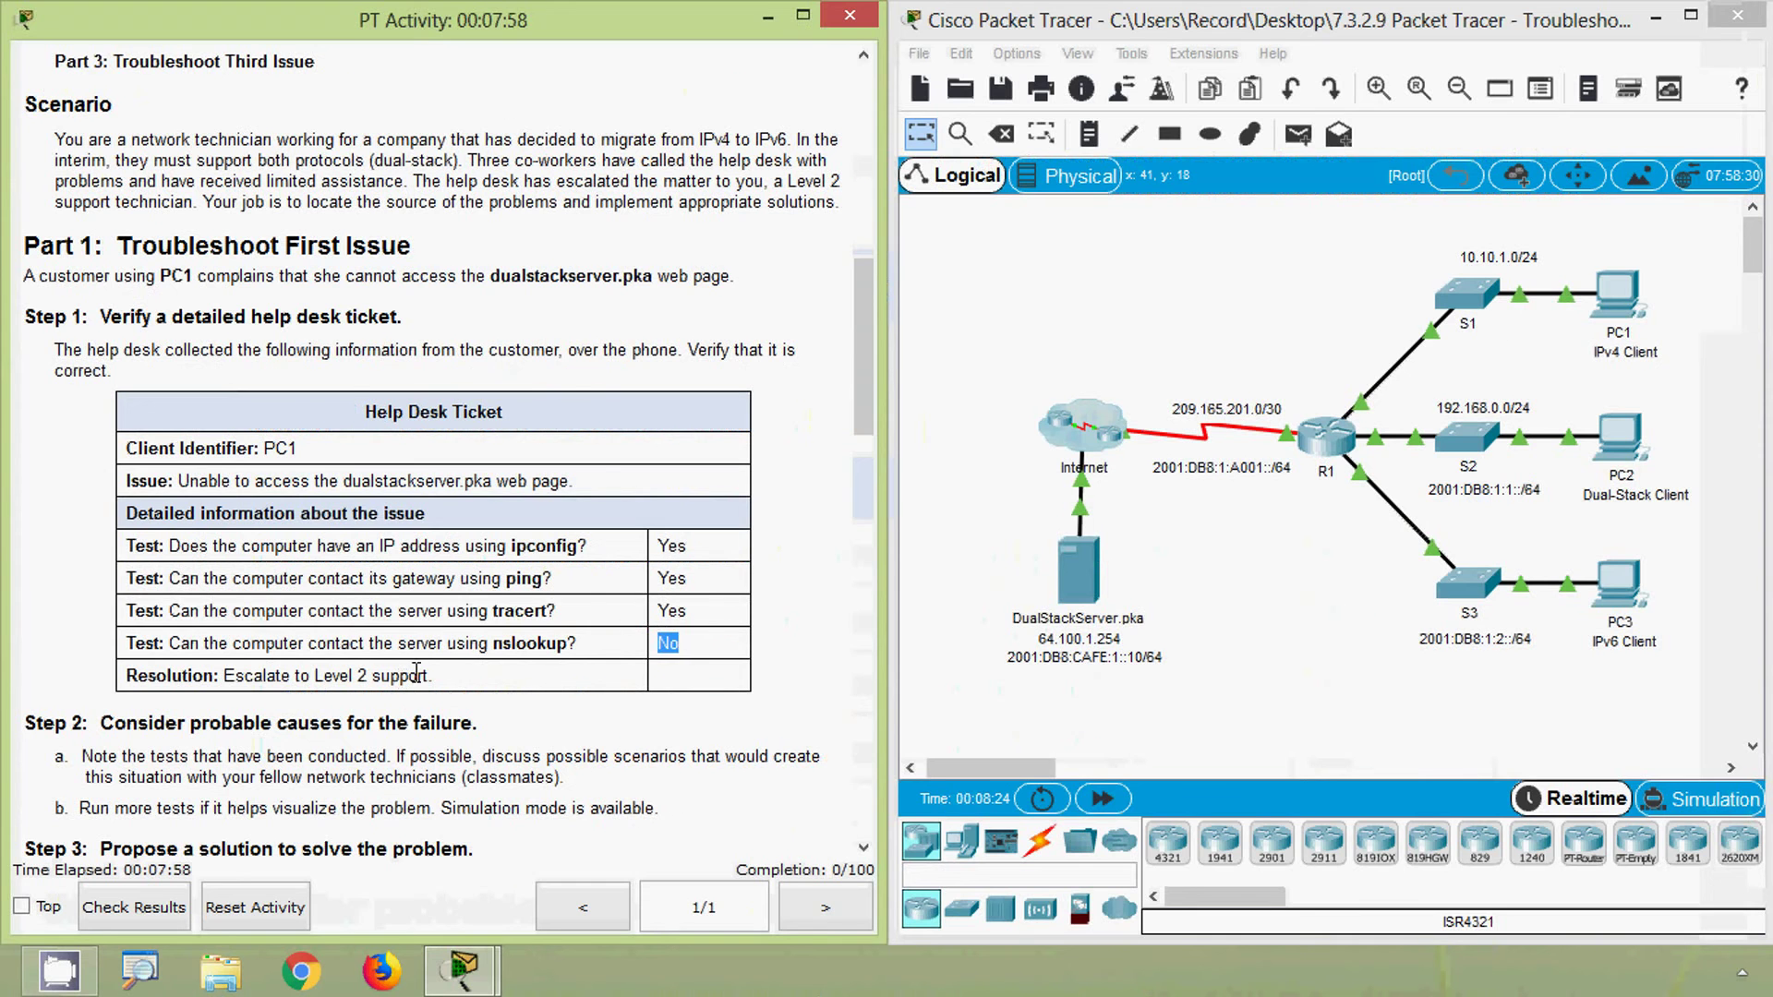
left_click(845, 761)
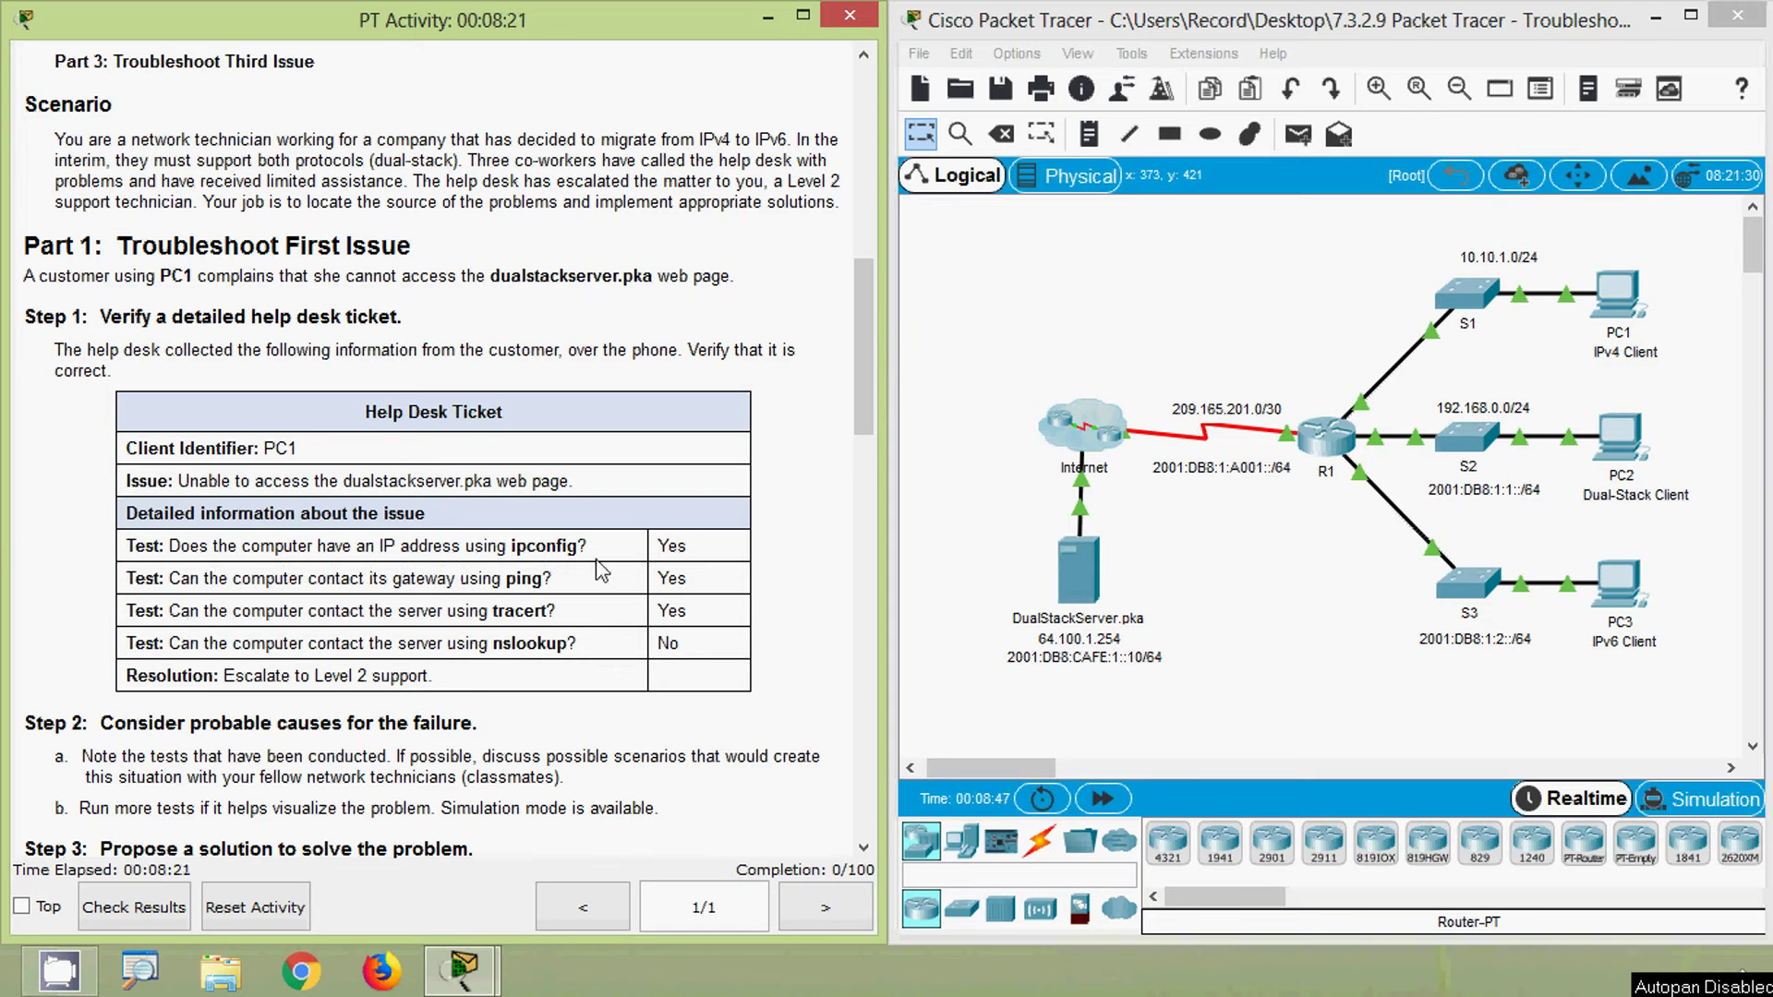
- Open PC1's Command Prompt and run ipconfig /all to check the ticket's first test
left_click_drag(660, 546, 708, 548)
left_click(1627, 327)
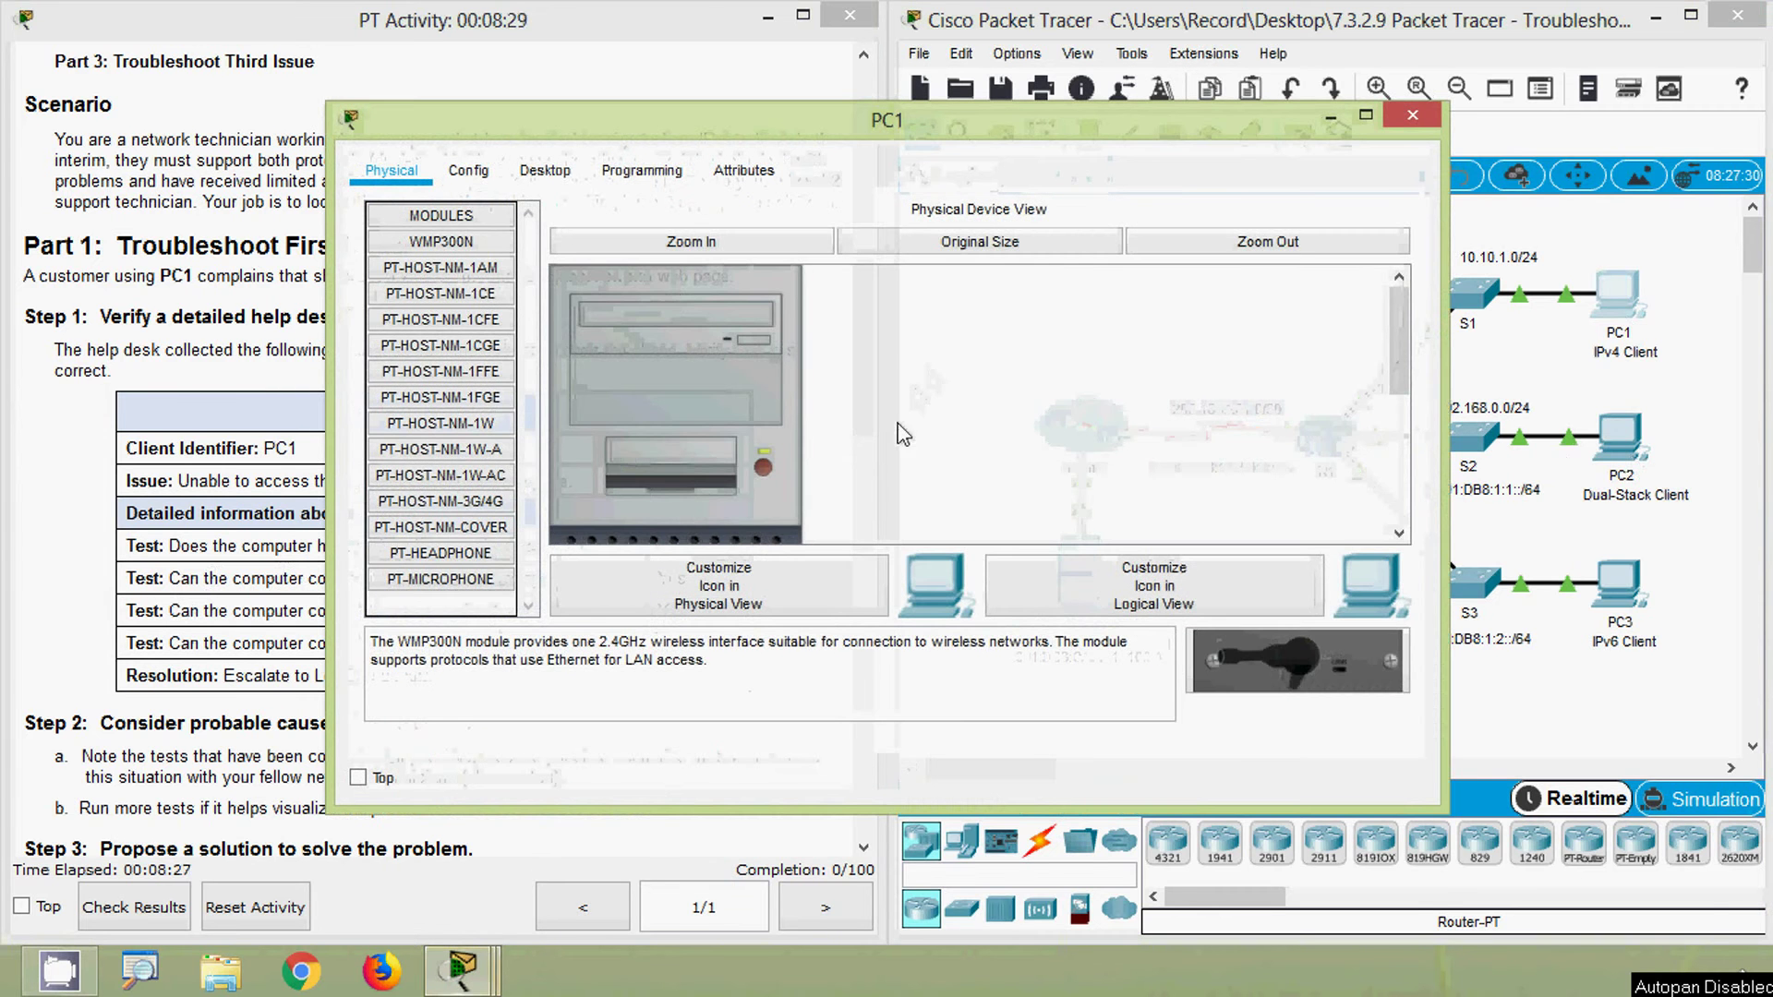
left_click(552, 173)
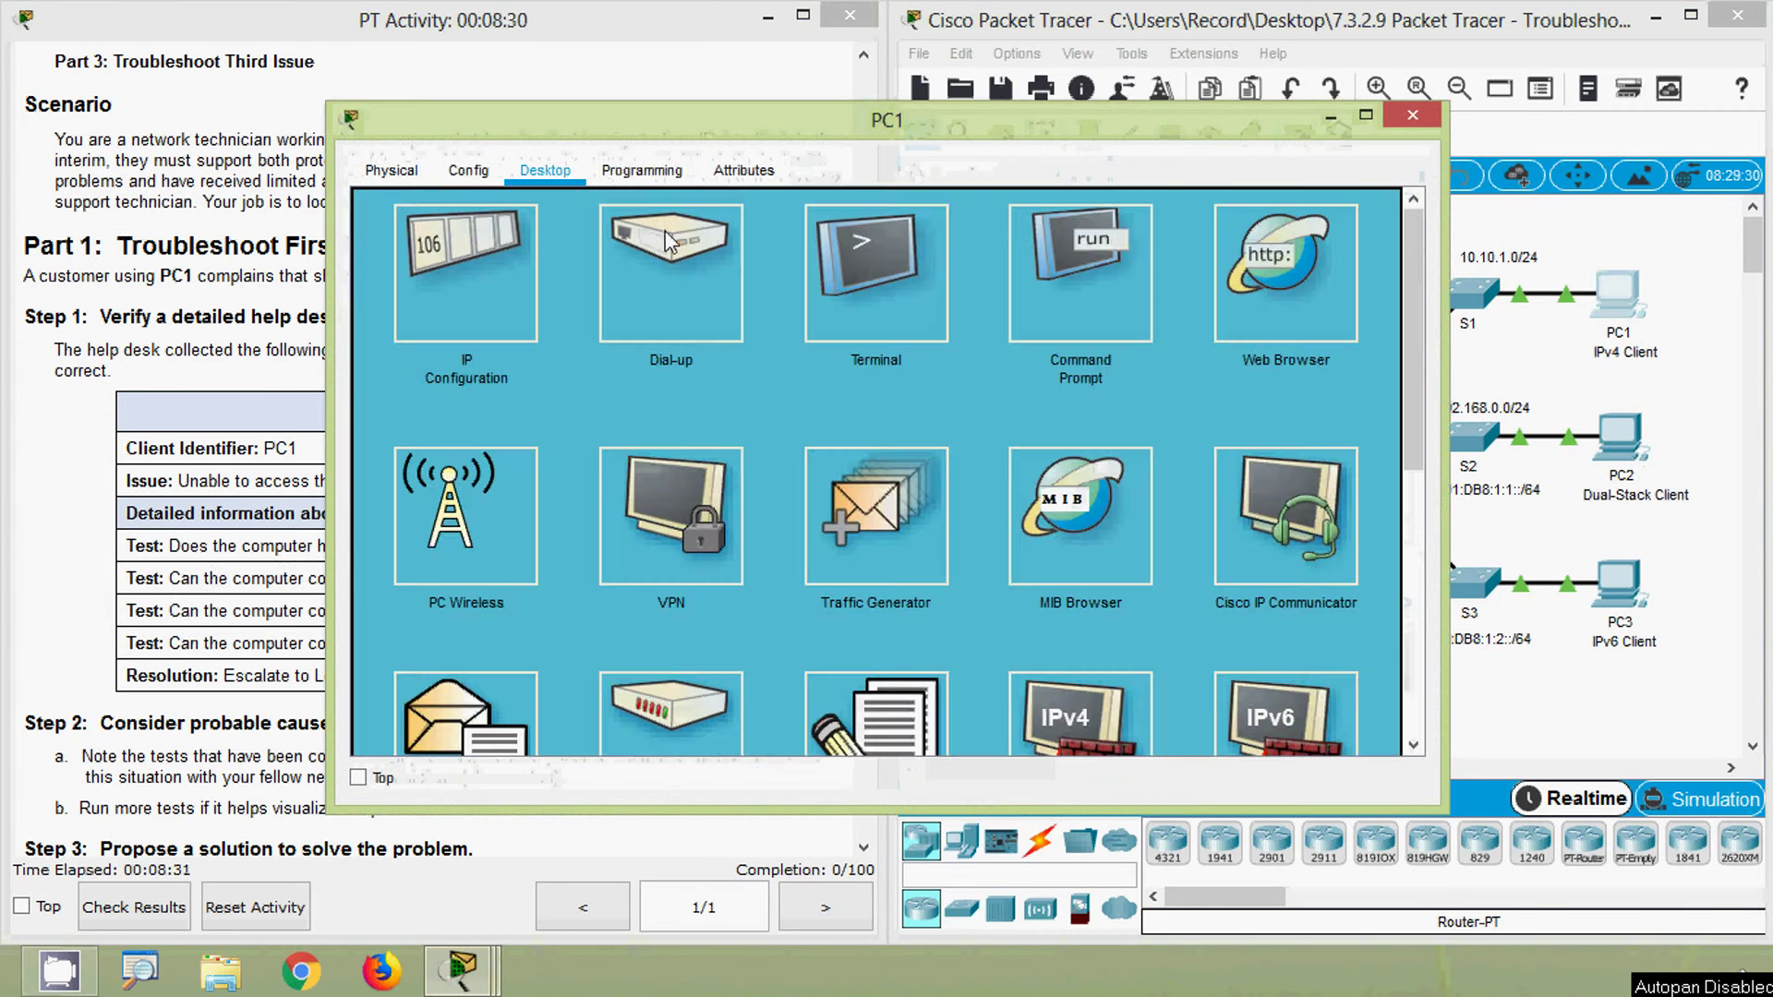
left_click(1105, 318)
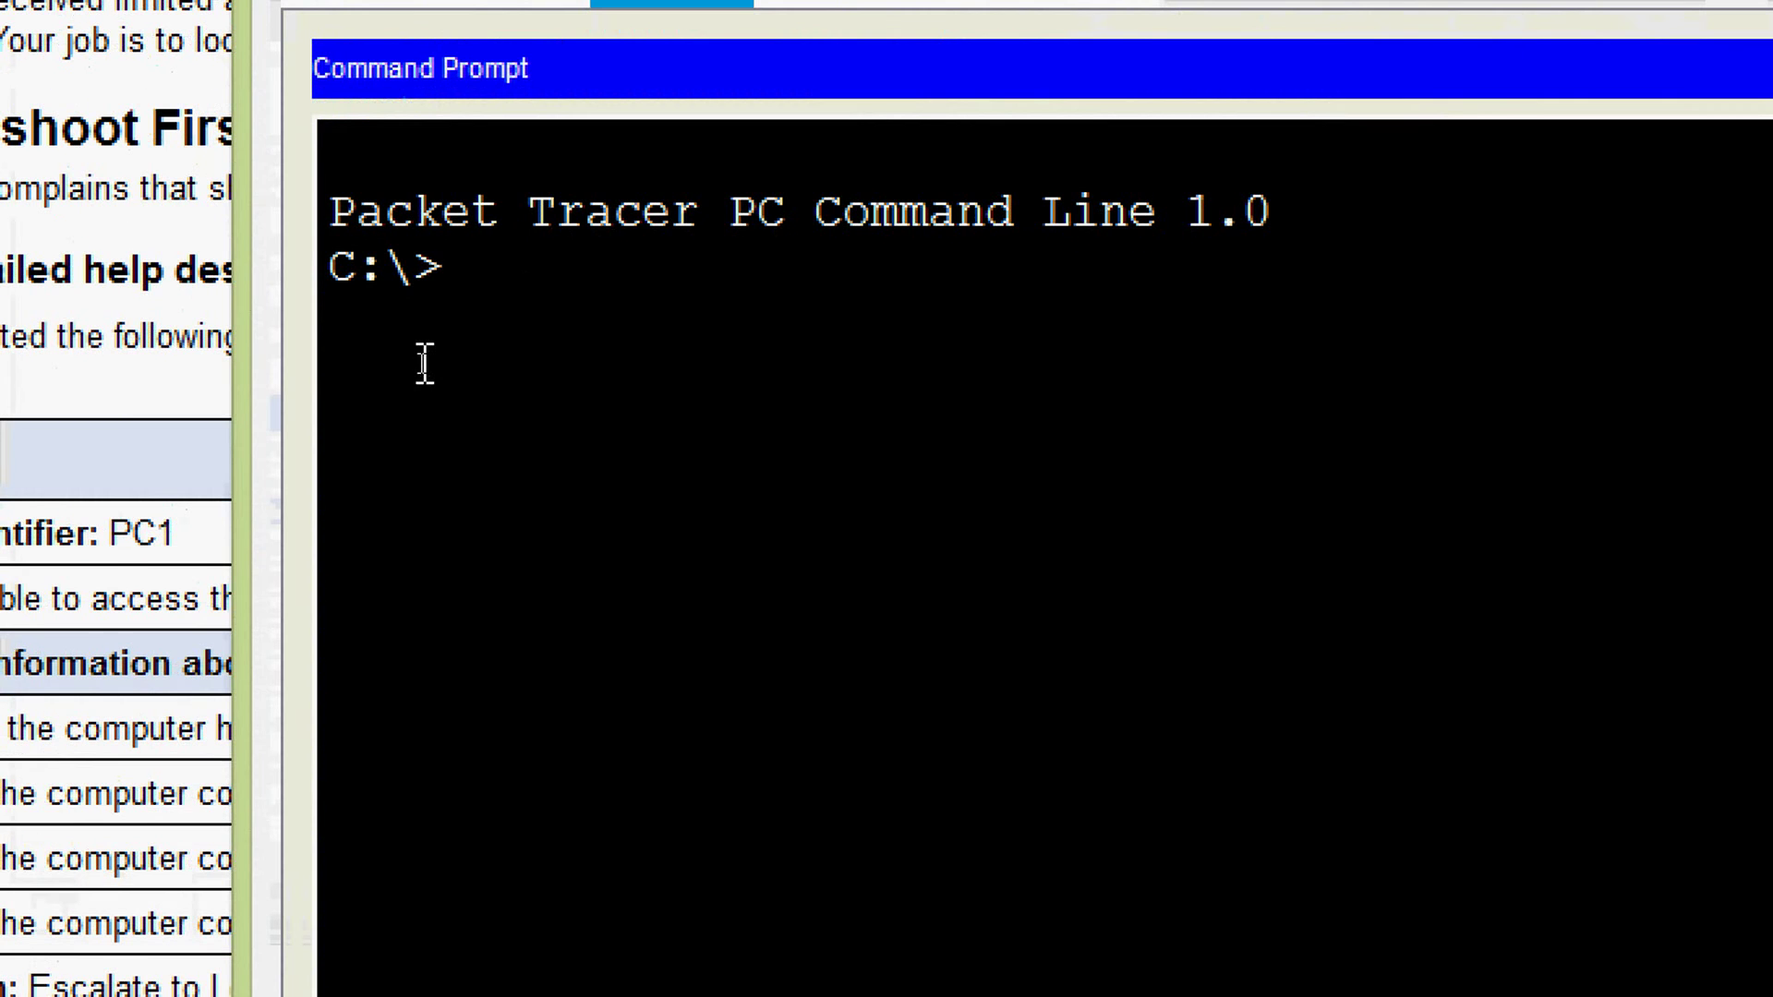
type("ipconfig ")
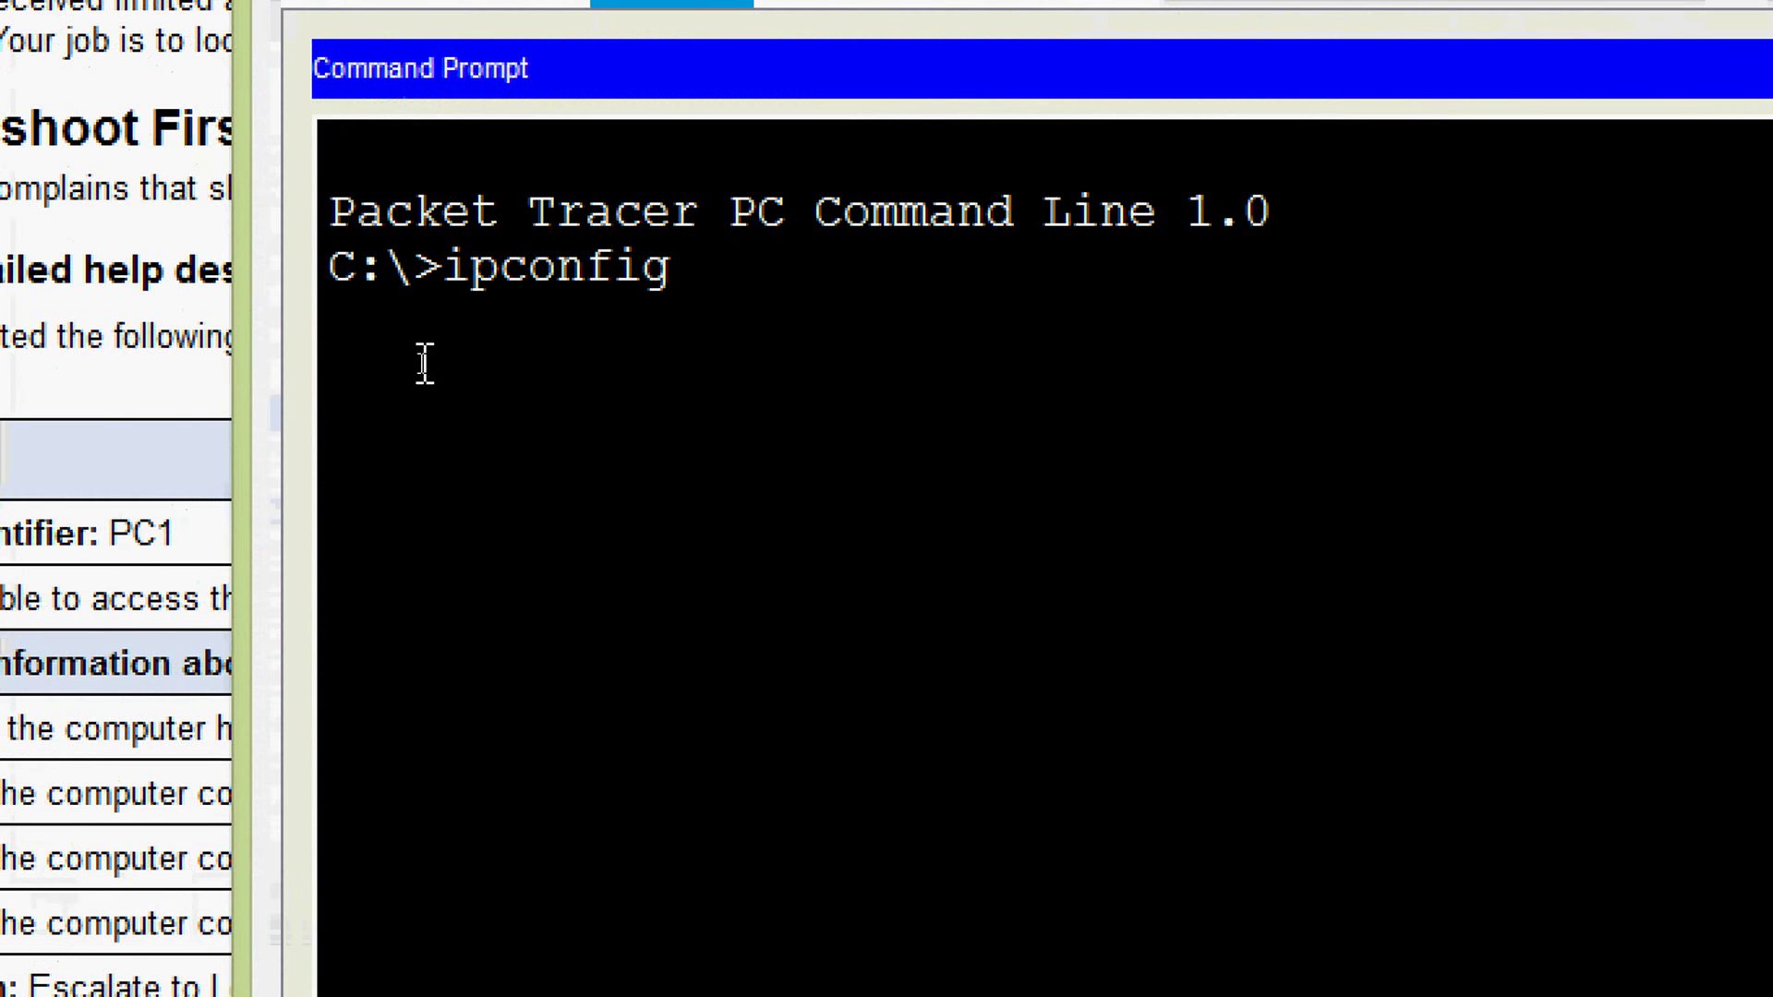
type("/all")
key("Return")
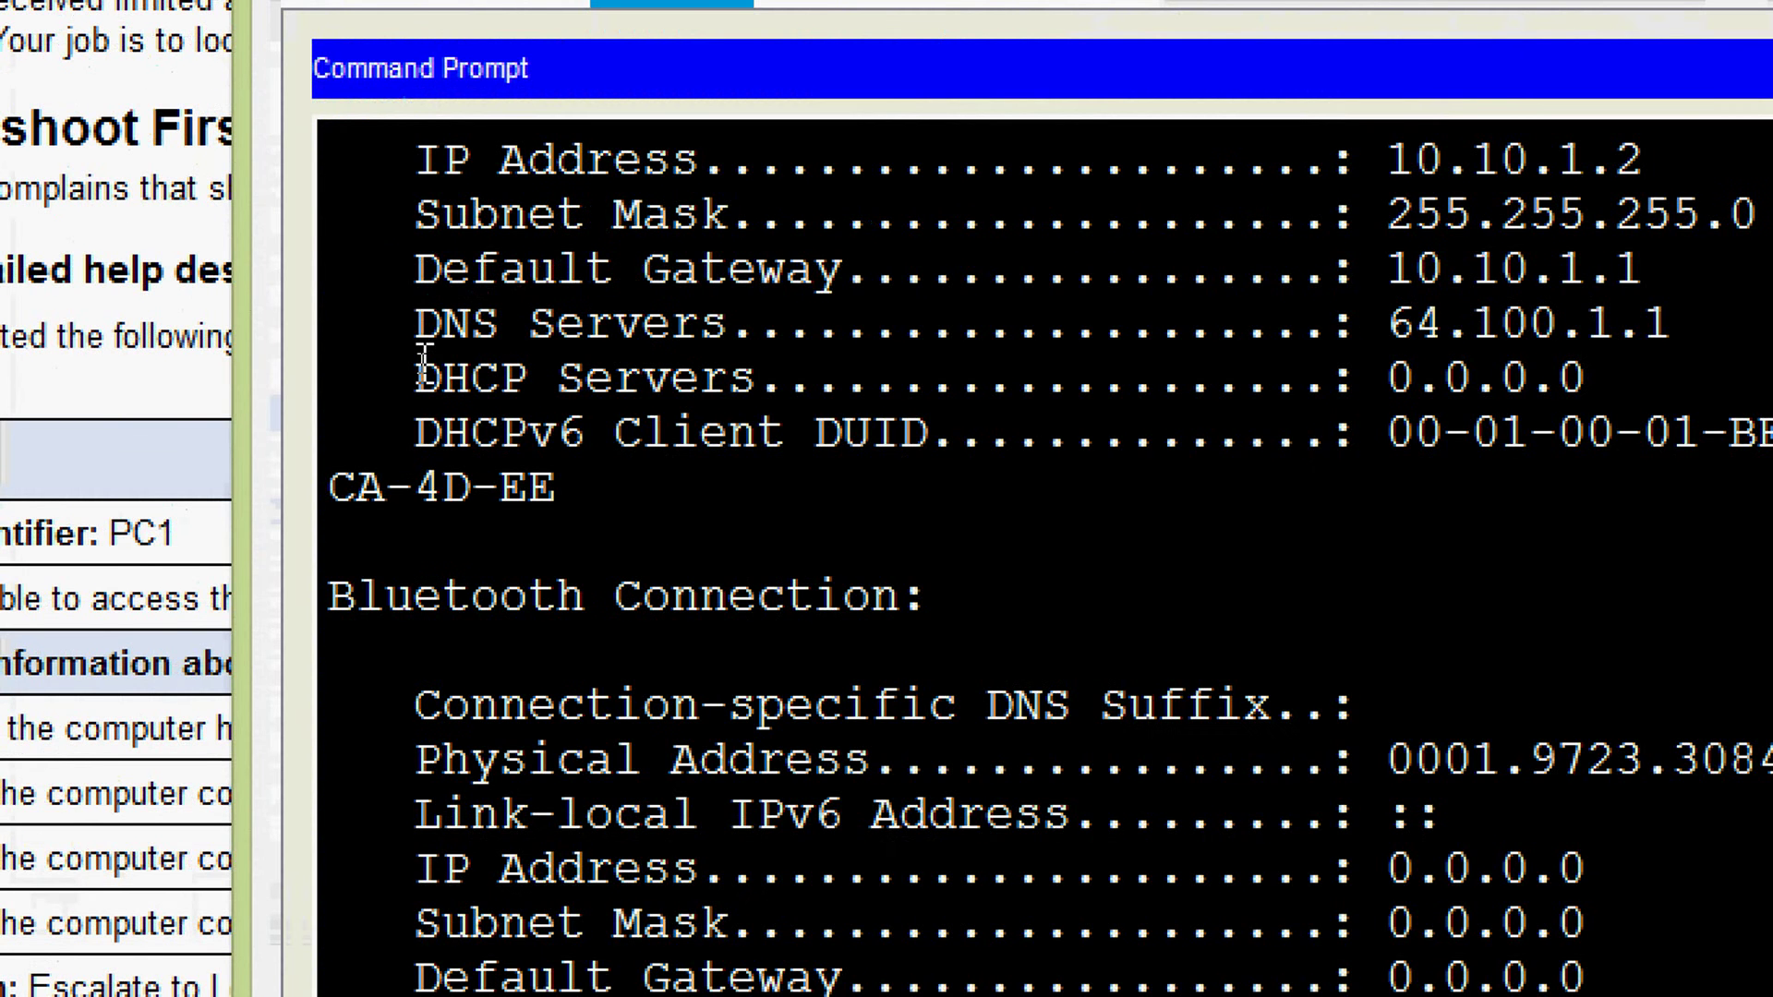
- Examine PC1's IP address, subnet mask, default gateway and DNS server in the ipconfig output, and close the PC1 window
scroll(1508, 525, "up", 1)
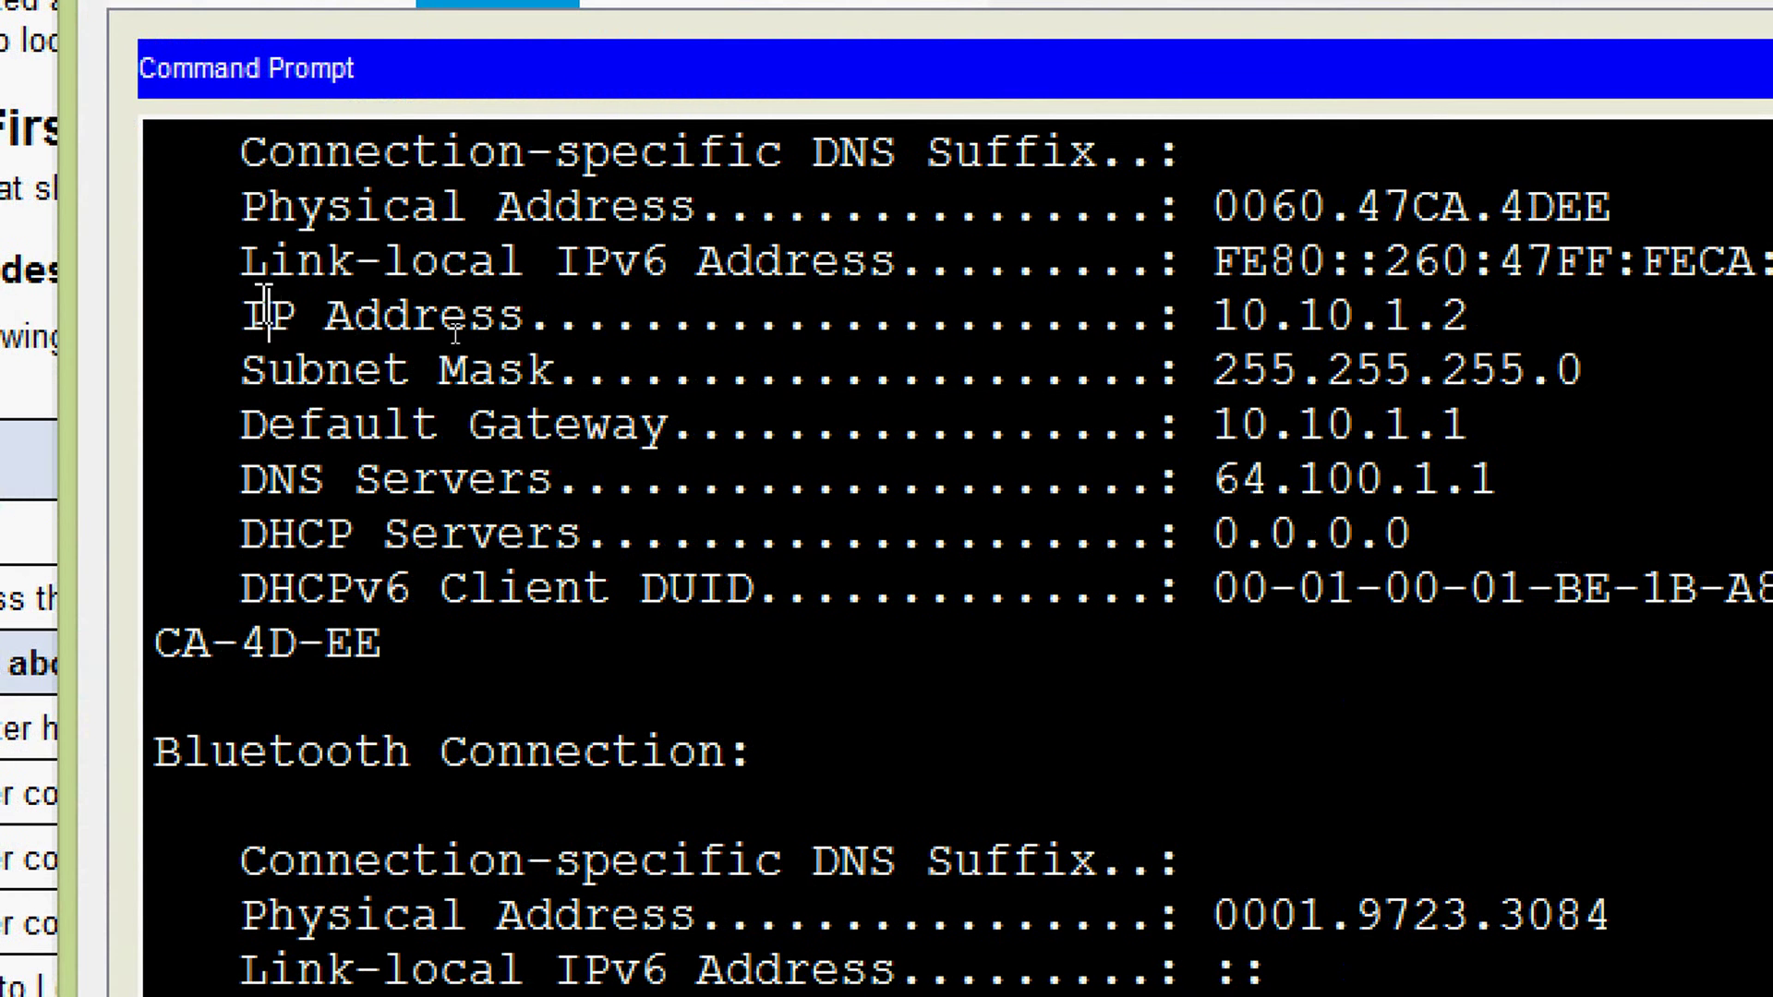
left_click_drag(268, 314, 1478, 312)
left_click_drag(266, 369, 1508, 431)
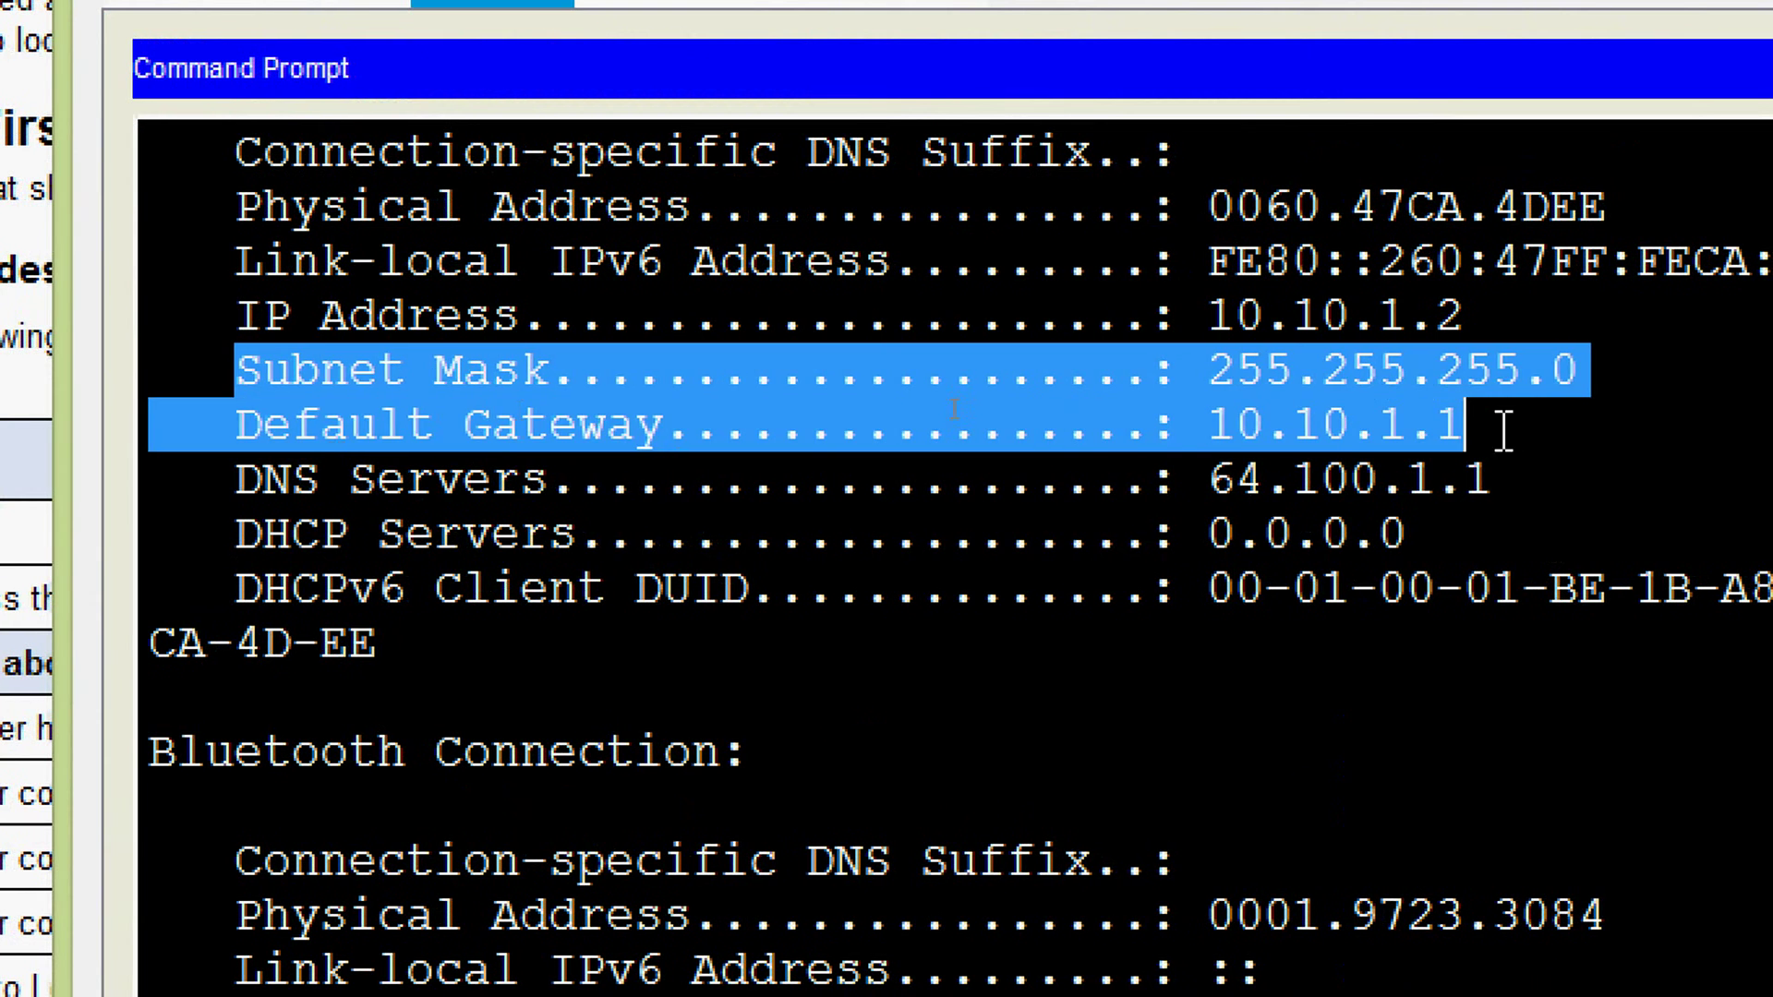
left_click_drag(238, 477, 1393, 526)
left_click(1438, 535)
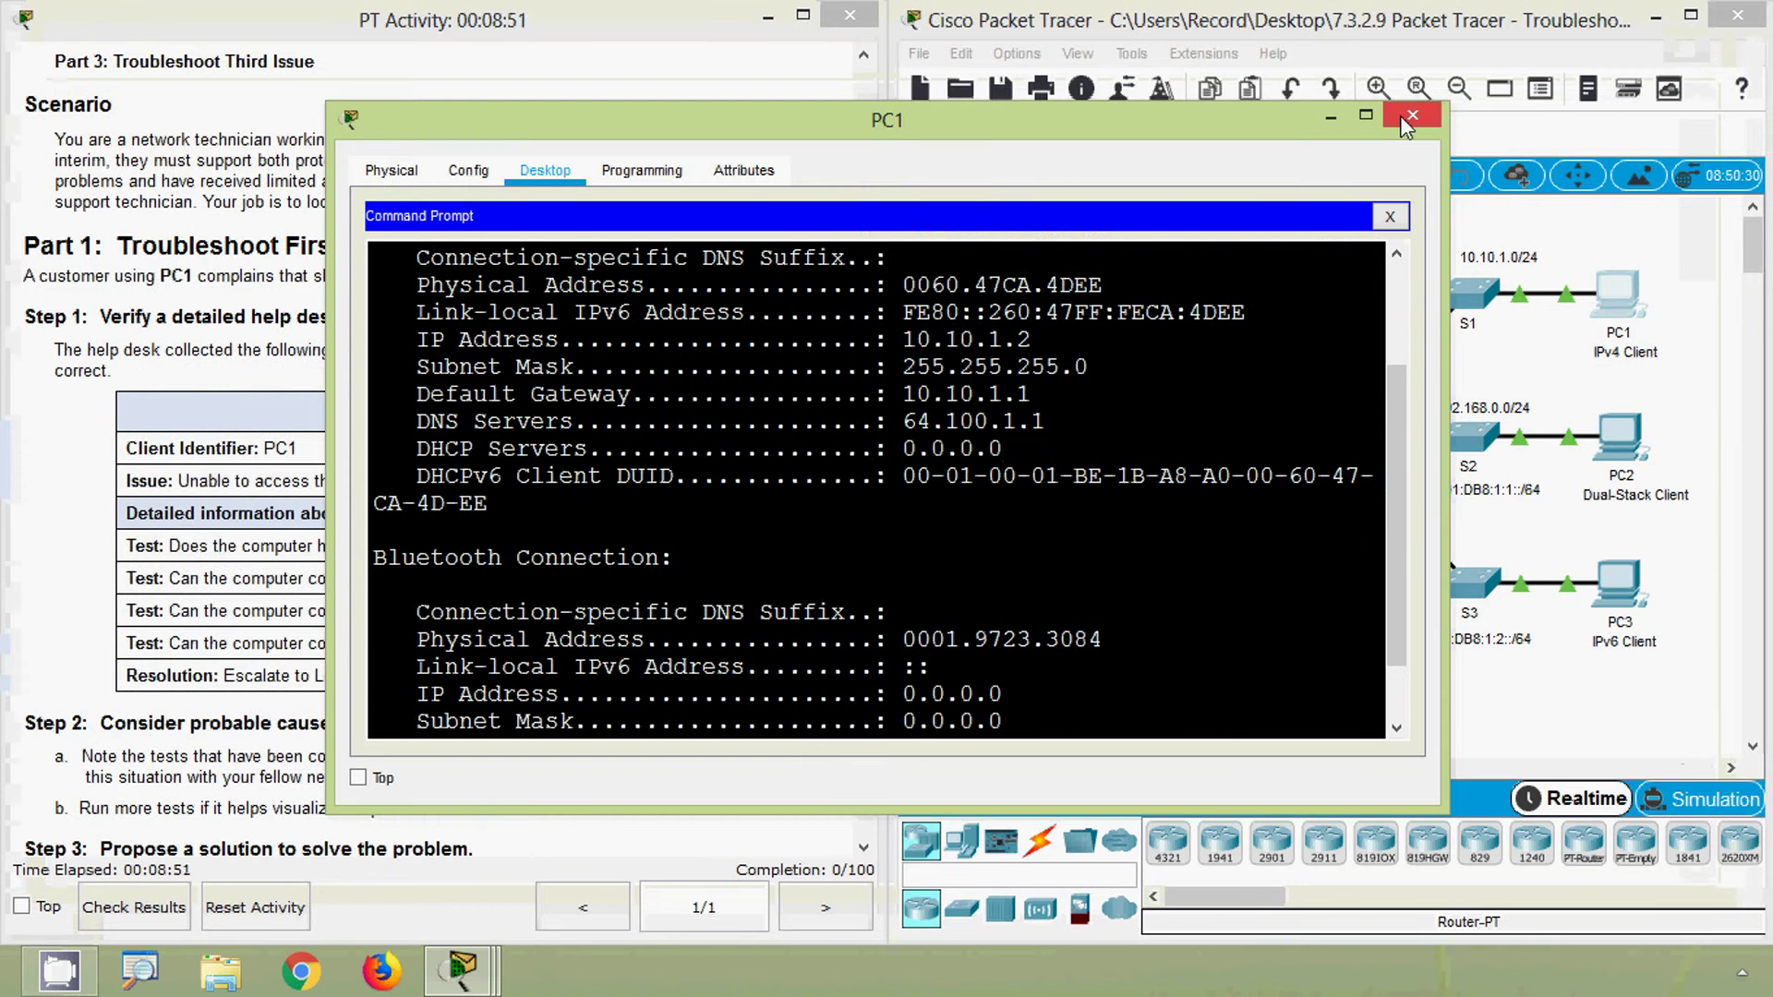
left_click(1401, 115)
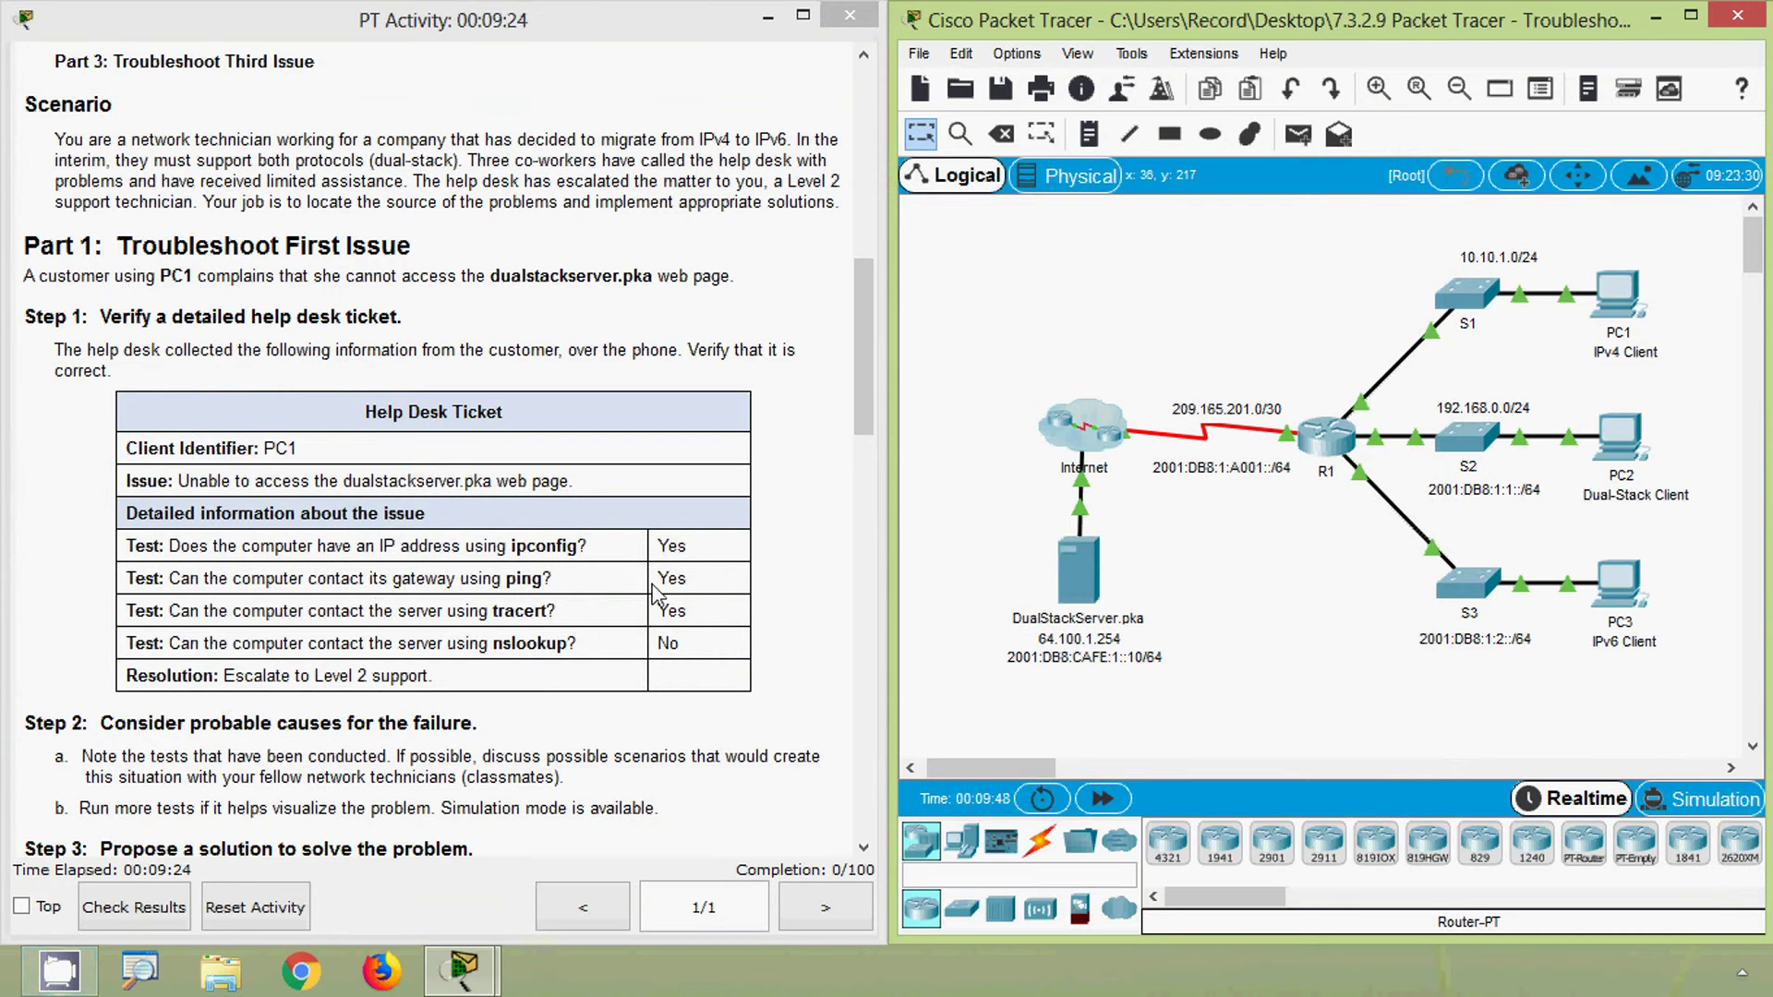
- Check the ticket's gateway ping test and copy R1's G0/0 IPv4 address, 10.10.1.1, from the addressing table
double_click(705, 594)
left_click(1257, 331)
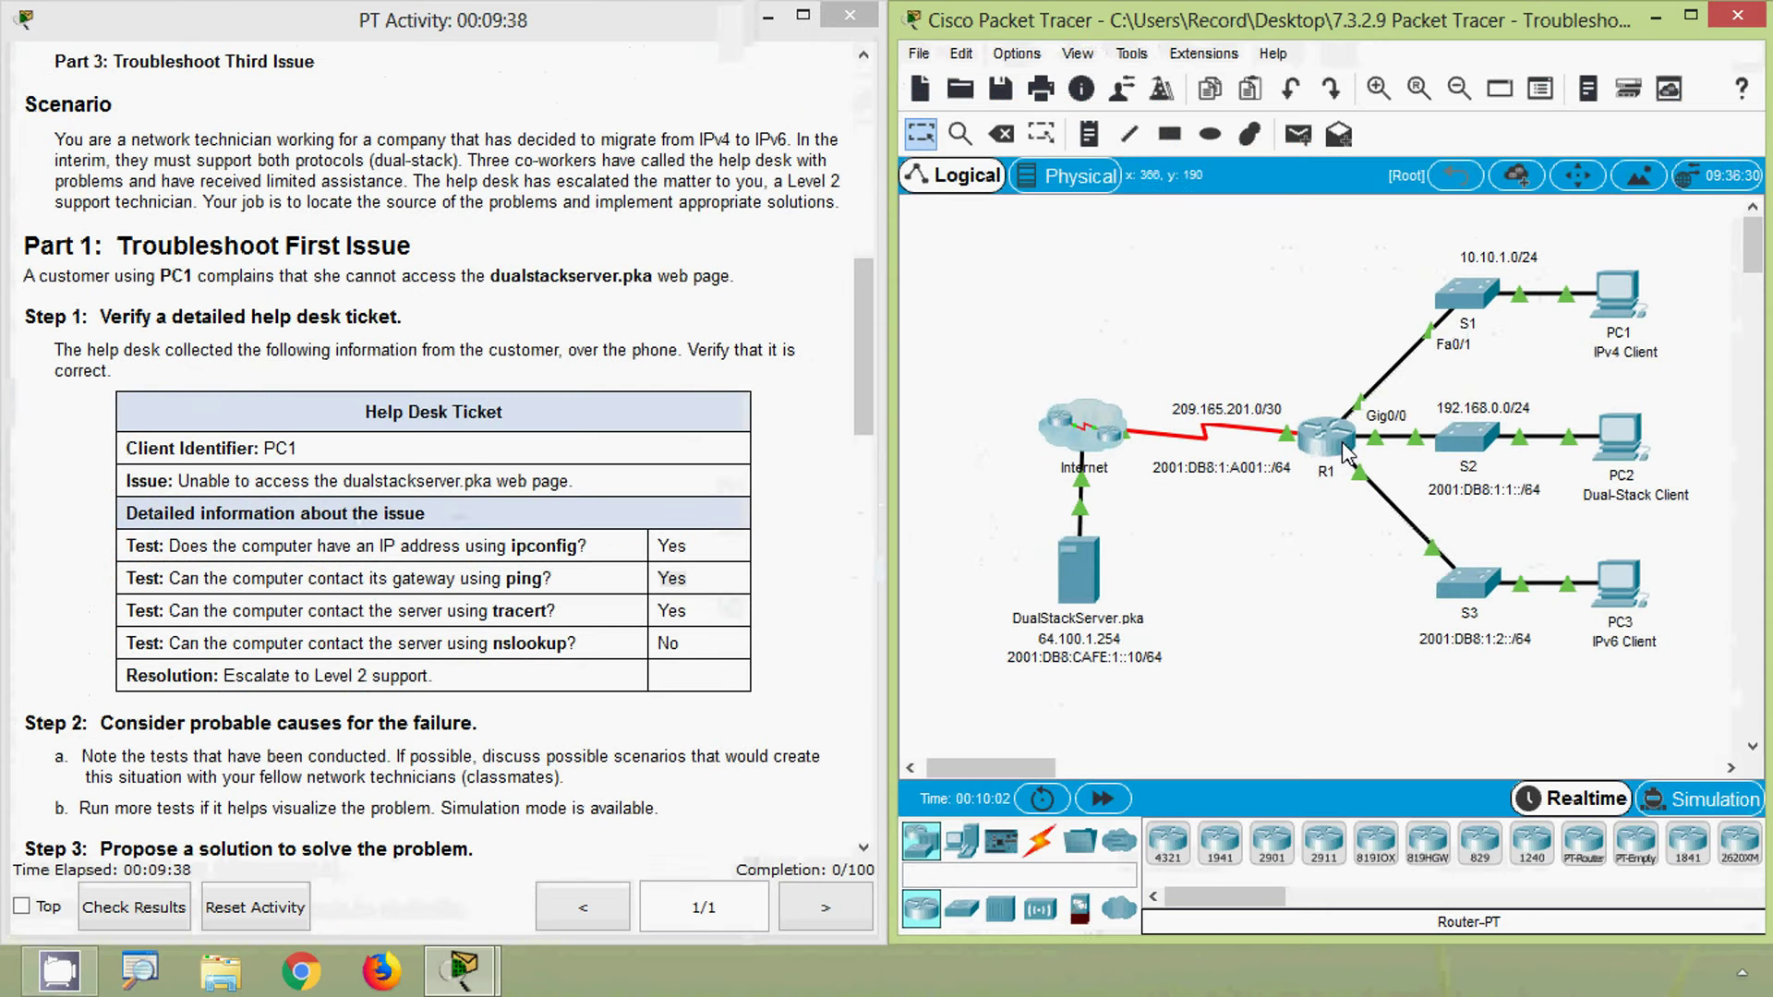
left_click(866, 275)
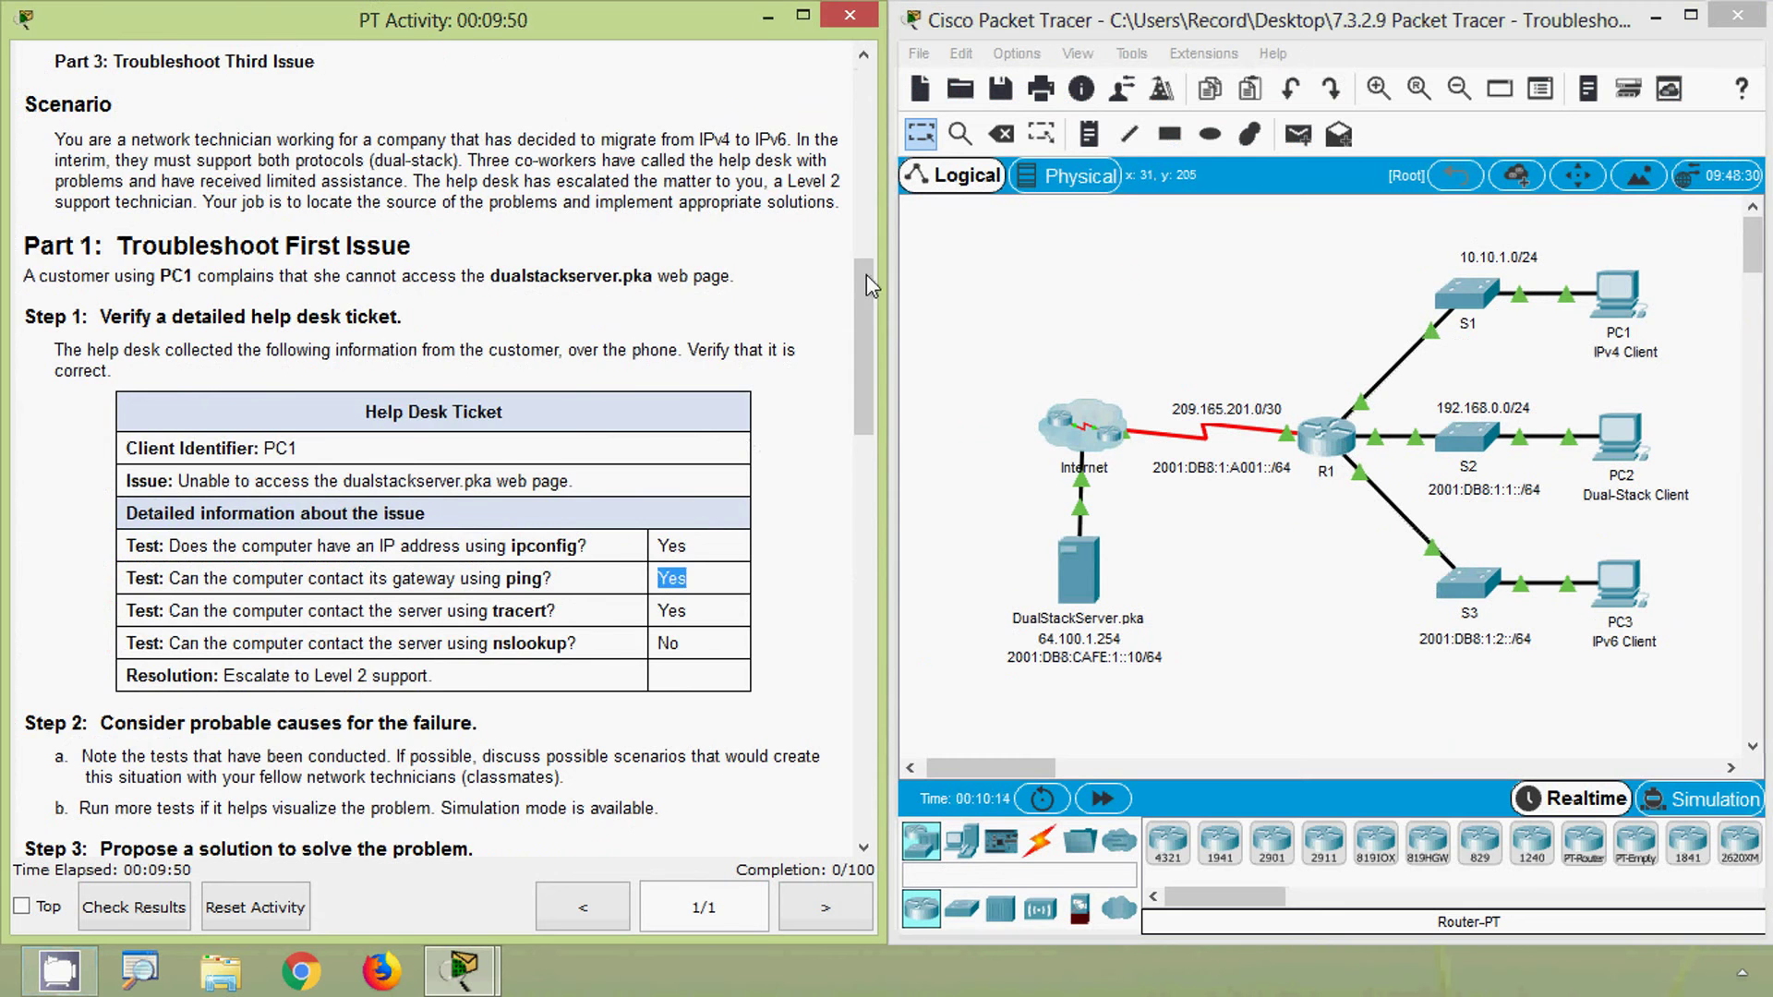
scroll(866, 275, "up", 10)
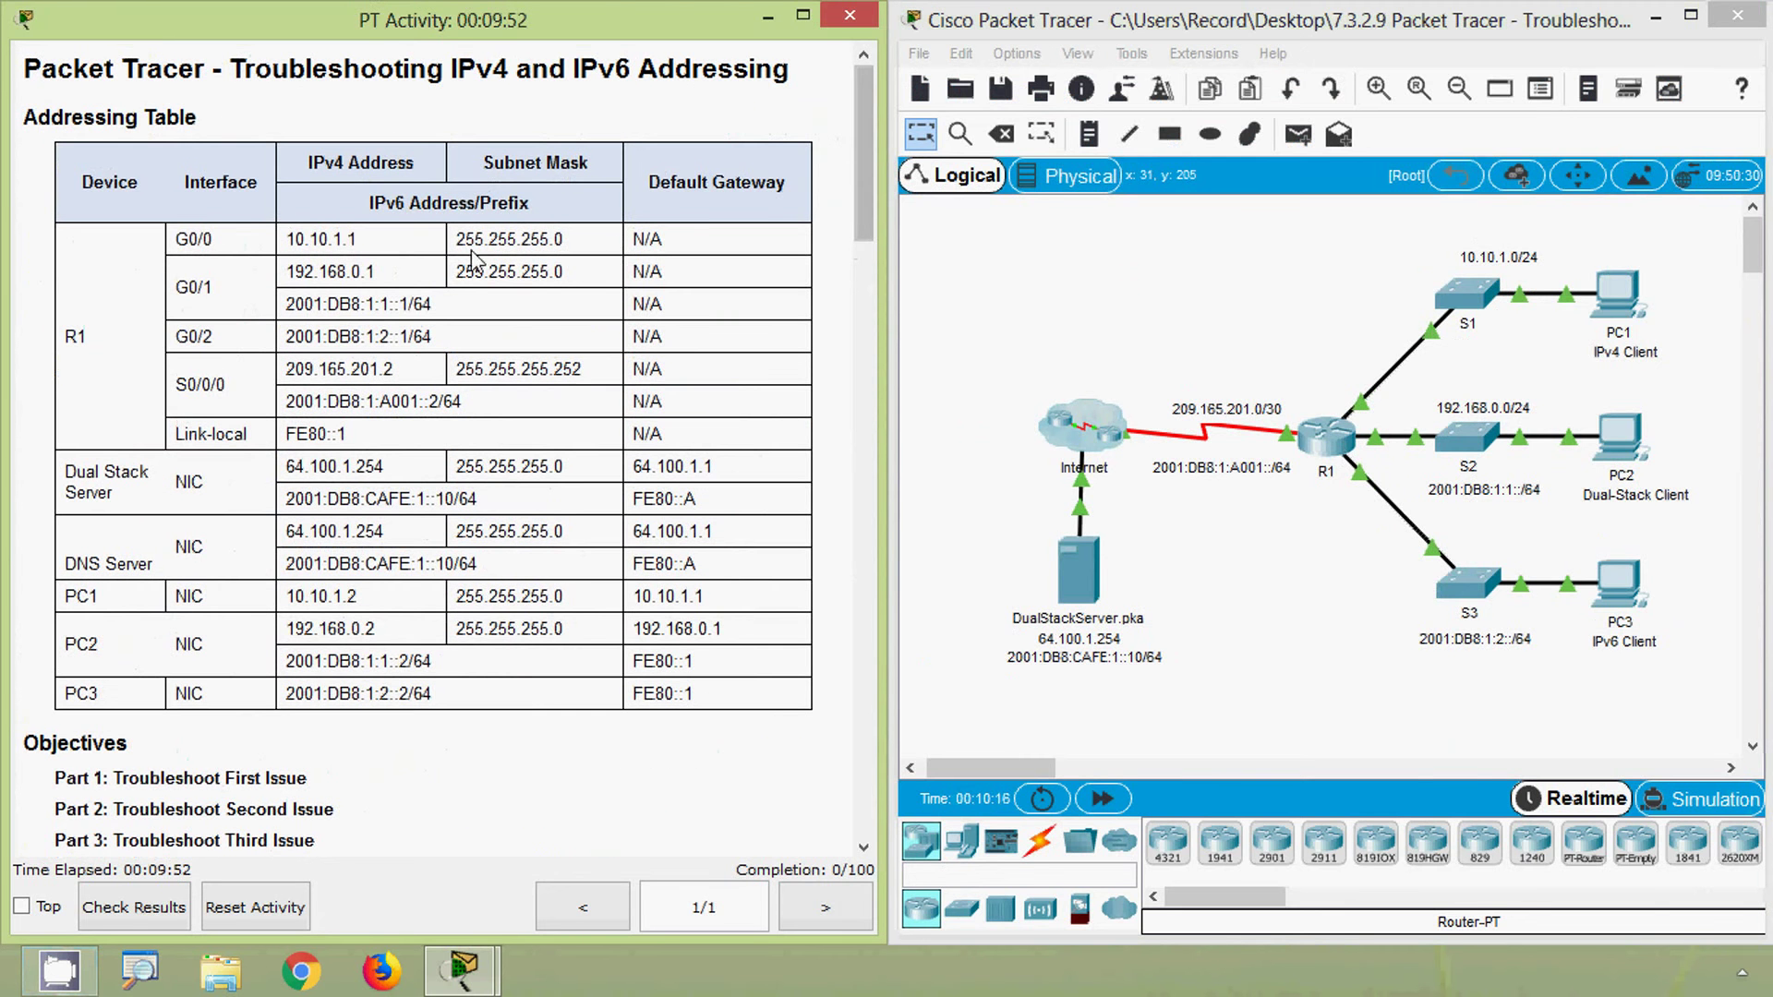
left_click_drag(390, 253, 289, 243)
key("ctrl+c")
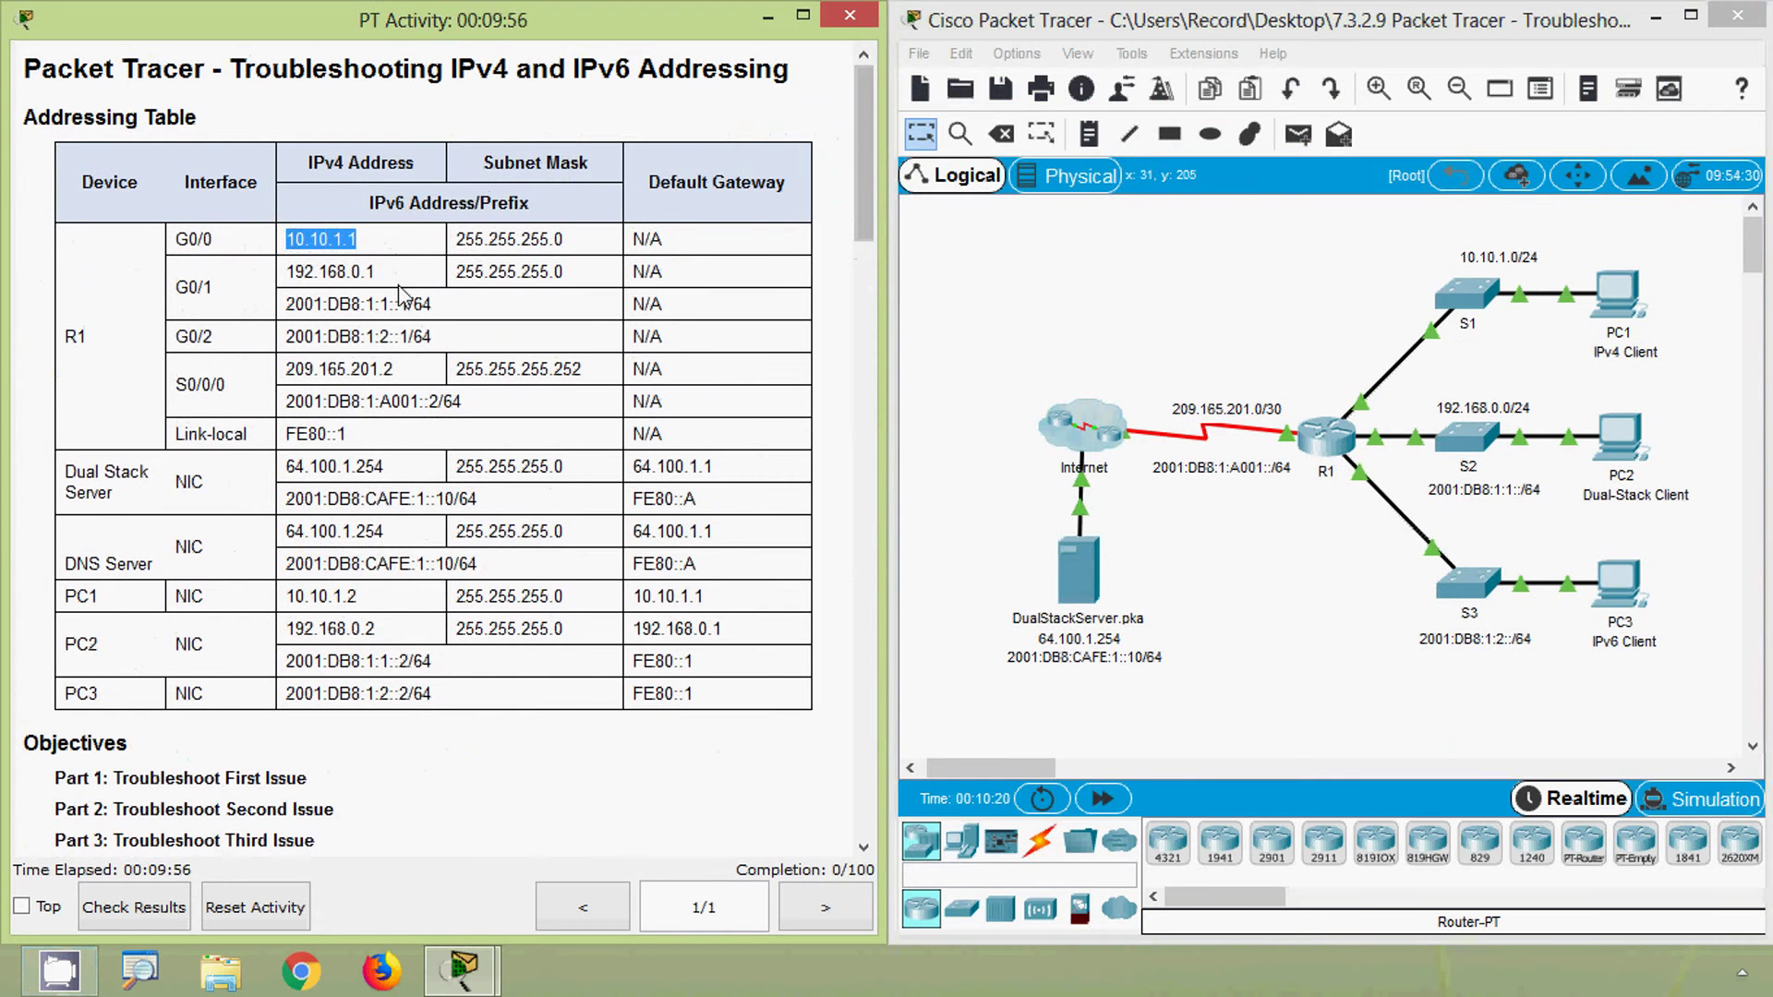
- Reopen PC1's Command Prompt and finish the paused ipconfig output to return to an empty prompt
left_click(1630, 295)
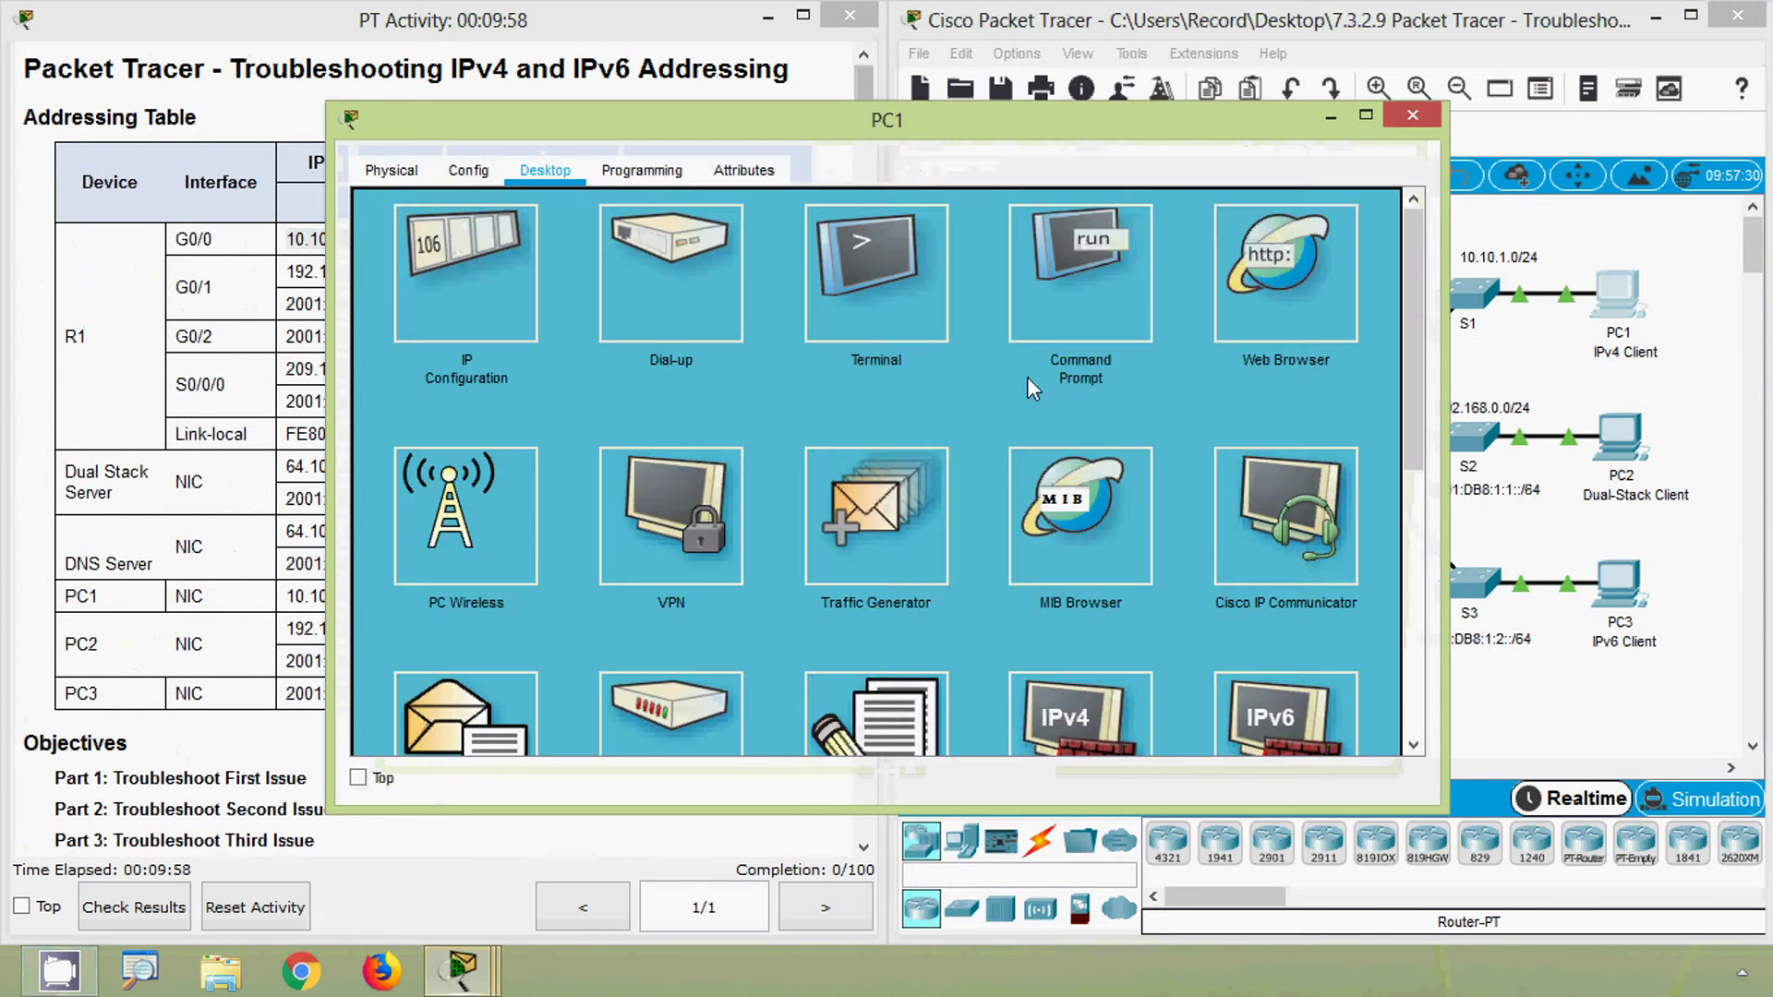
left_click(1032, 384)
scroll(524, 557, "down", 3)
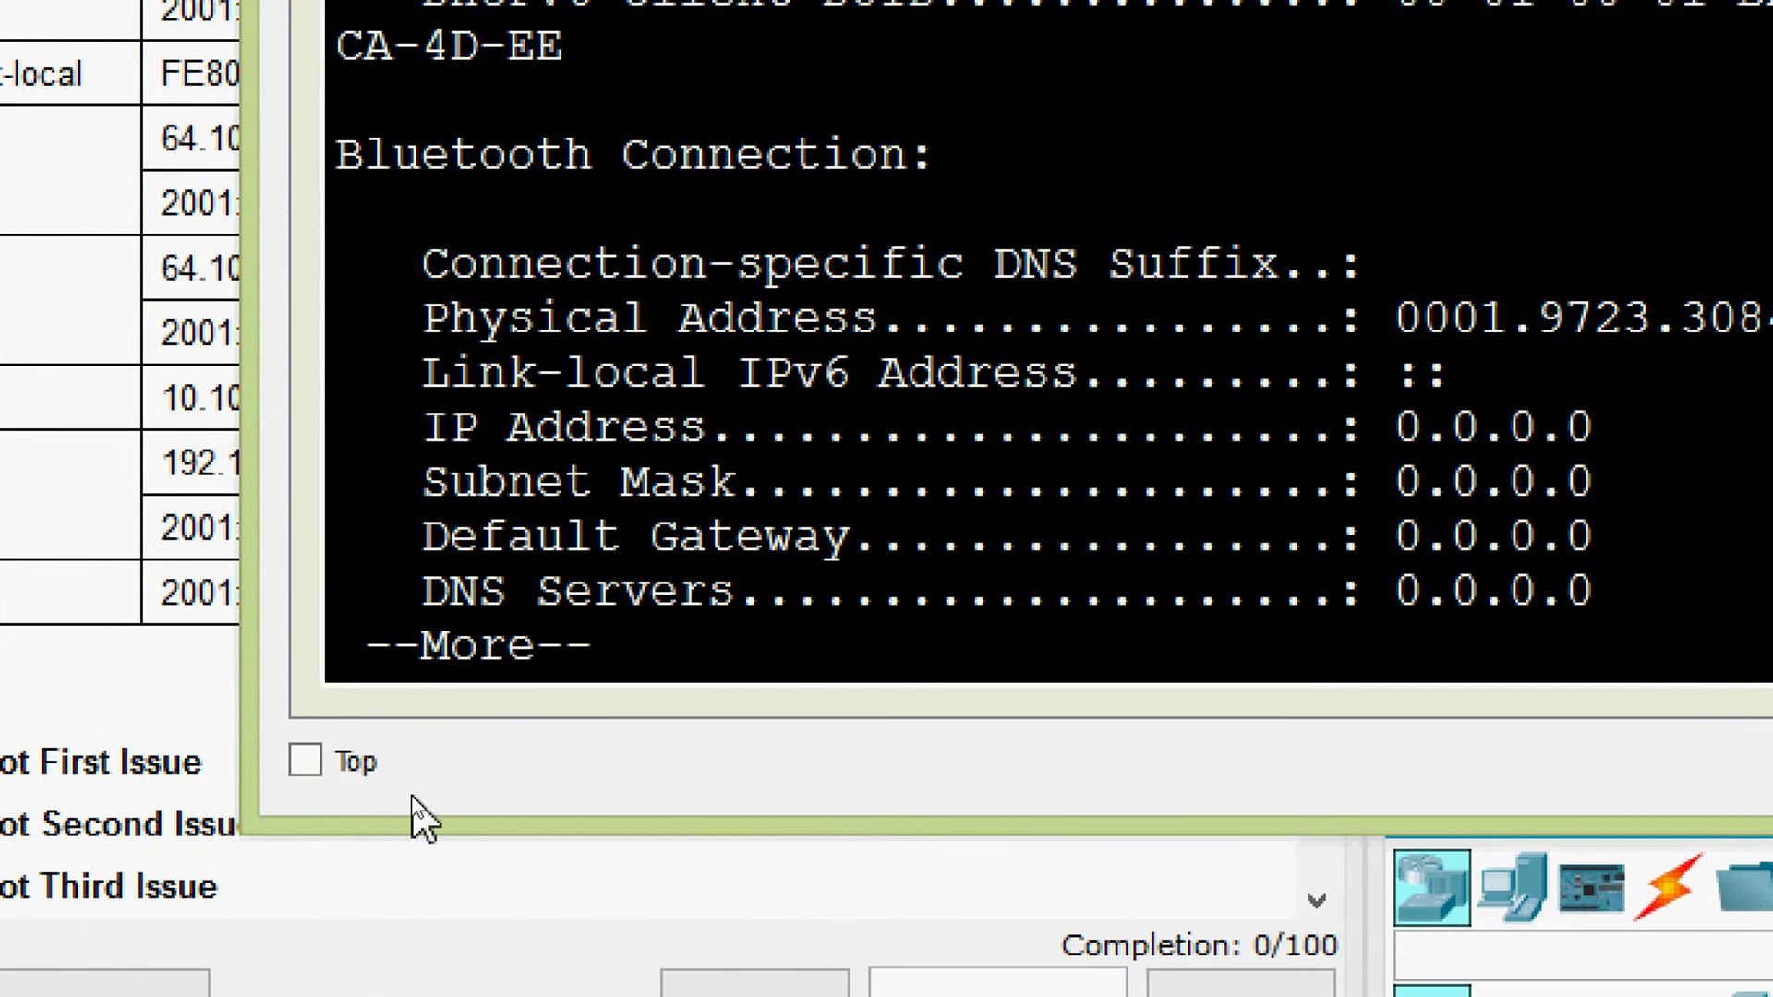
key("Return")
key("Return")
key("Return")
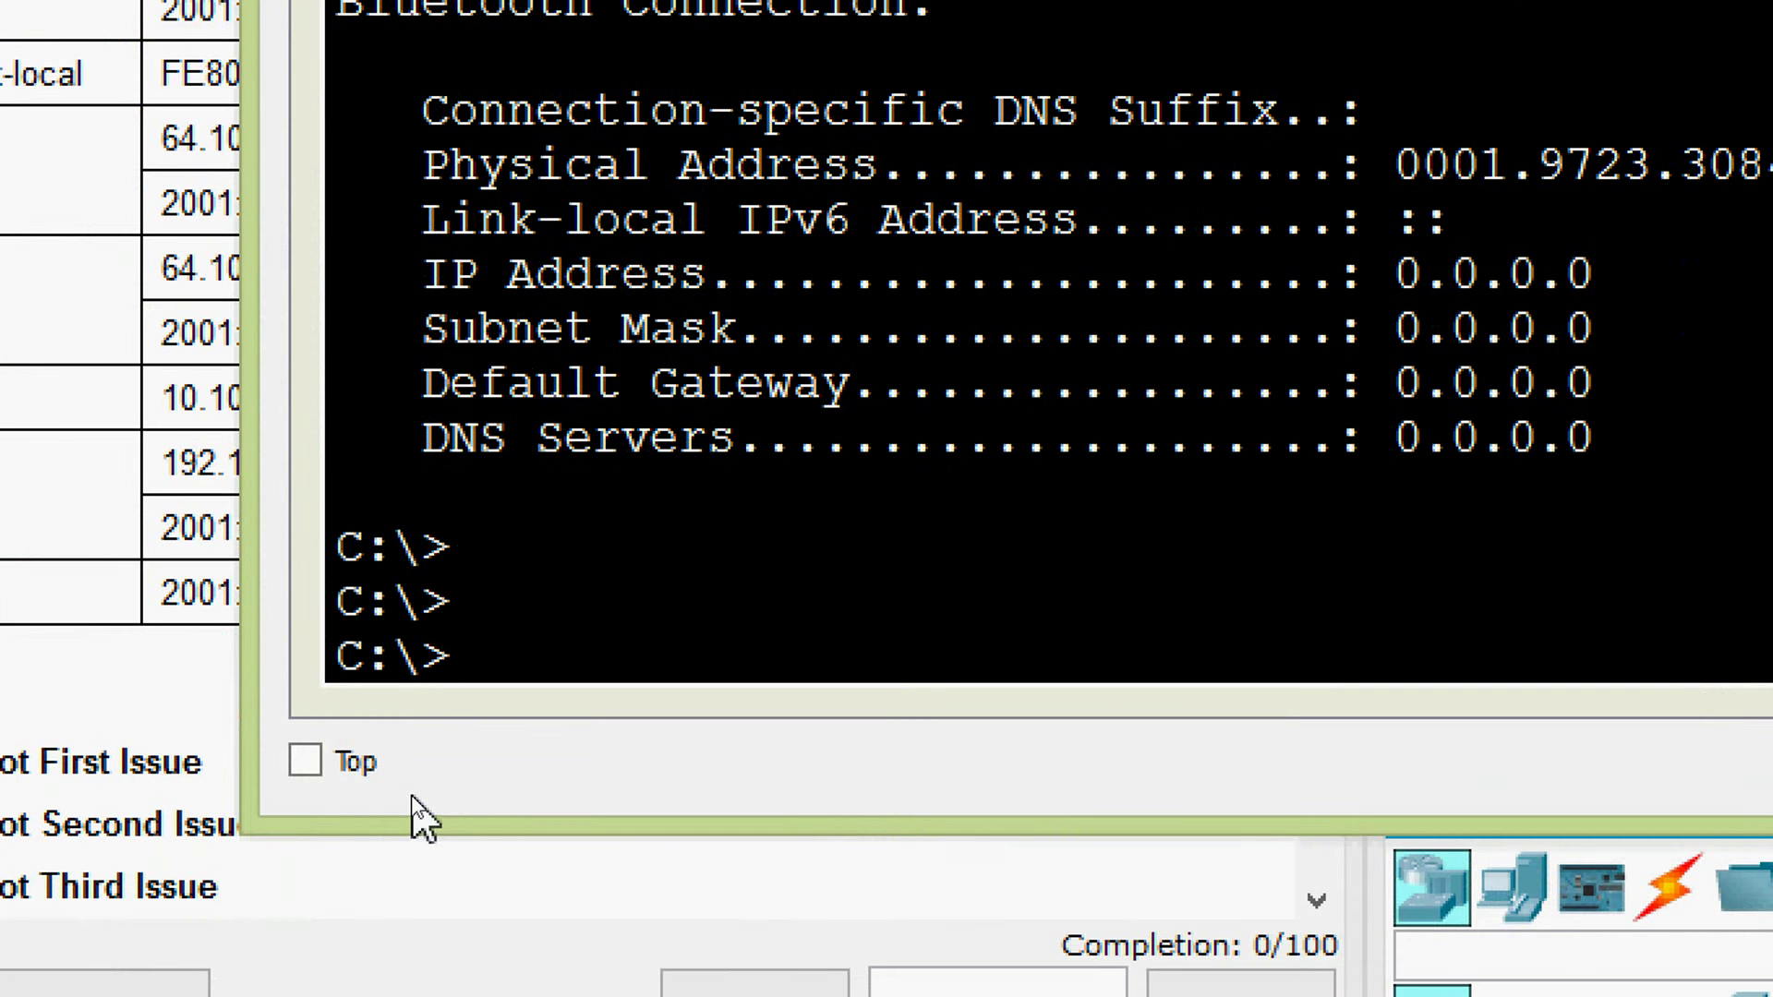
- Ping the default gateway 10.10.1.1 from PC1 and close the PC1 window
type("ping")
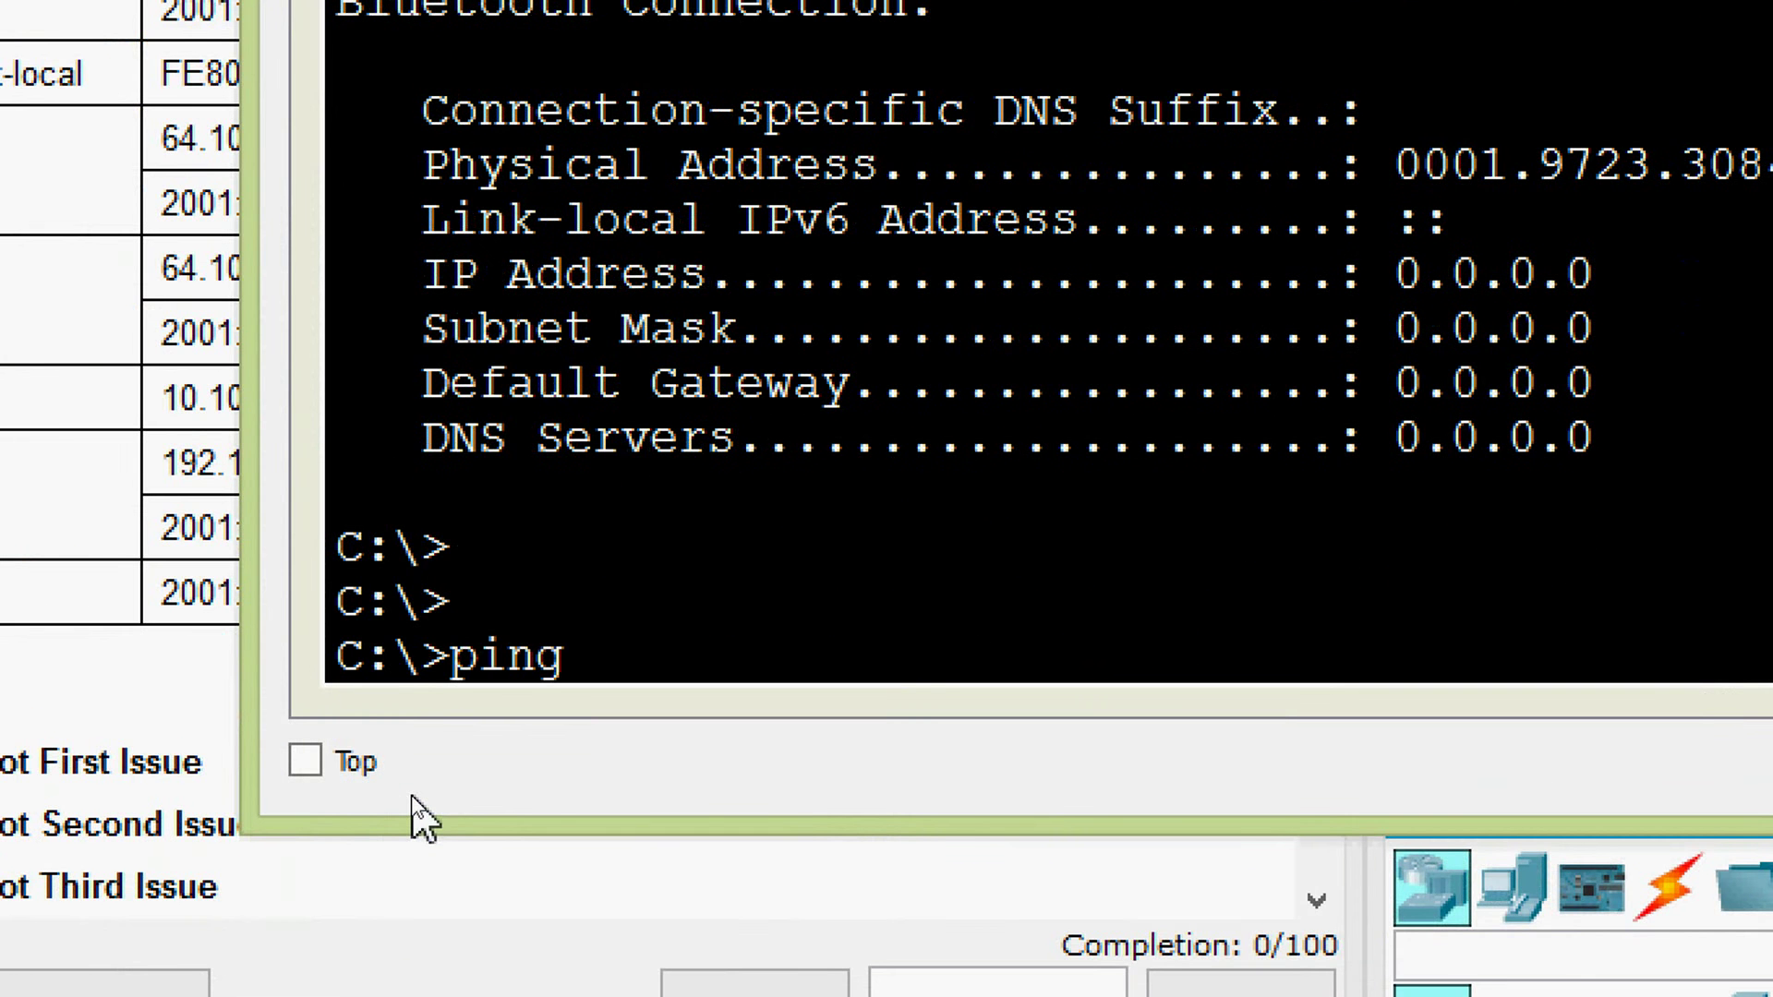
right_click(619, 663)
left_click(715, 750)
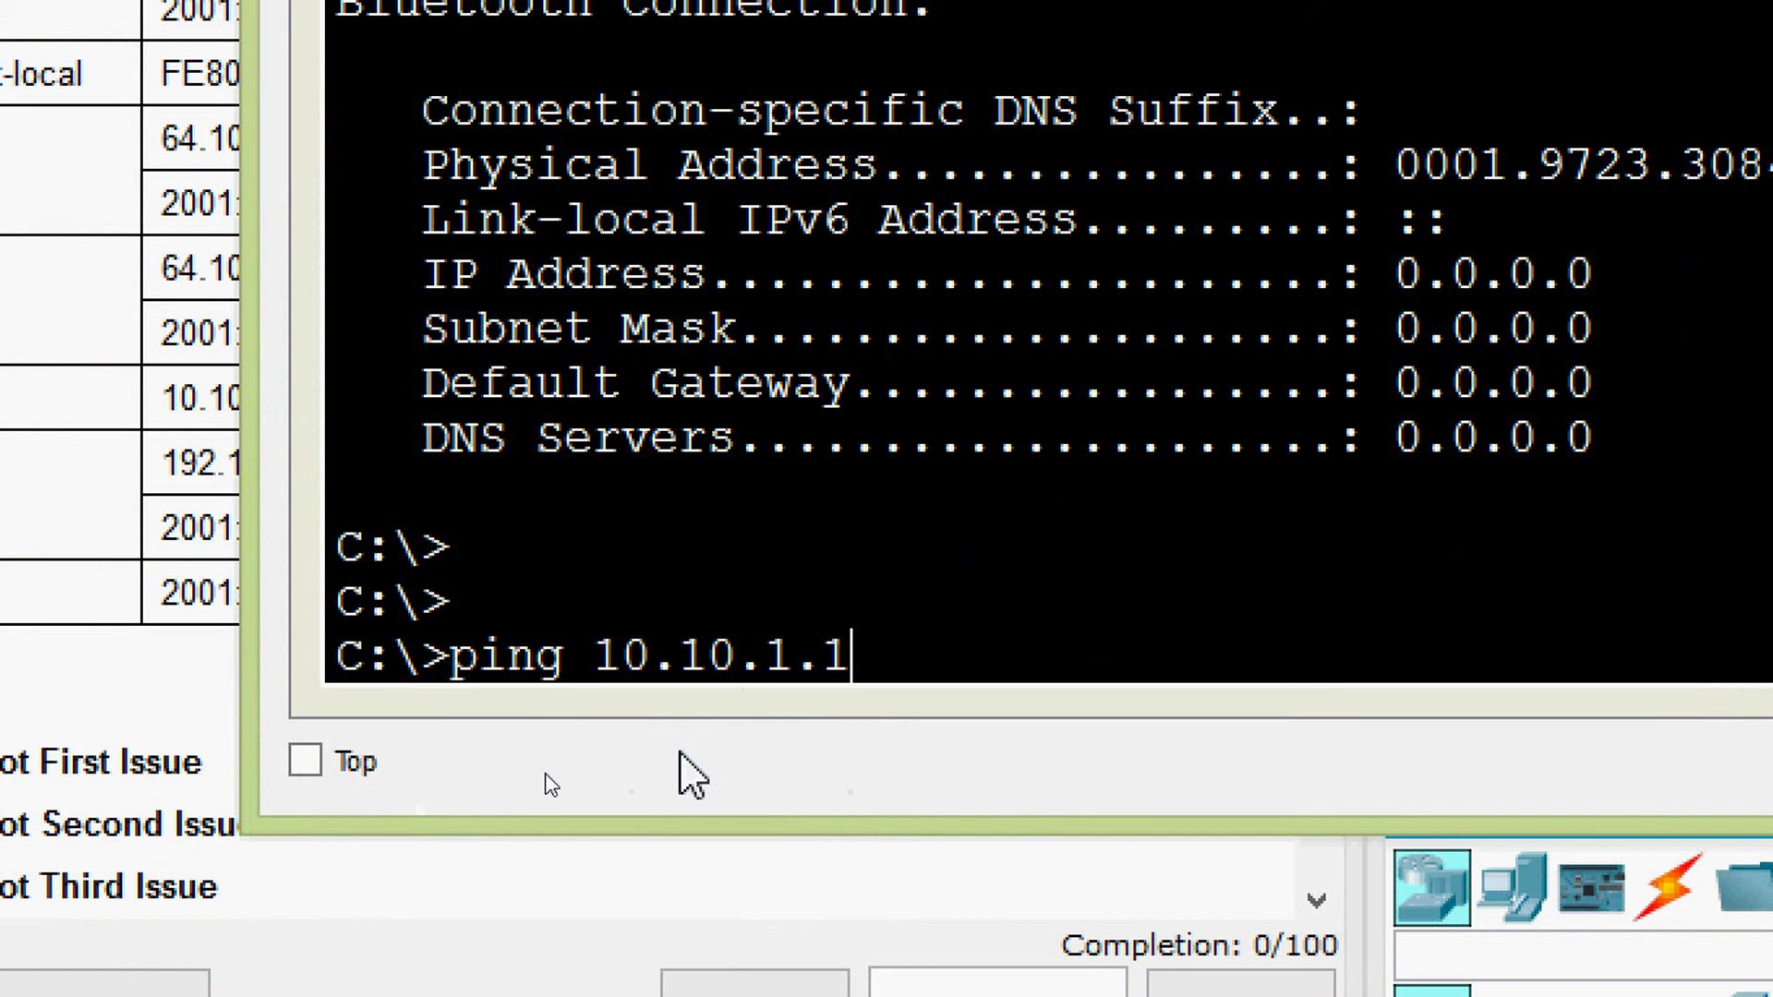
key("Return")
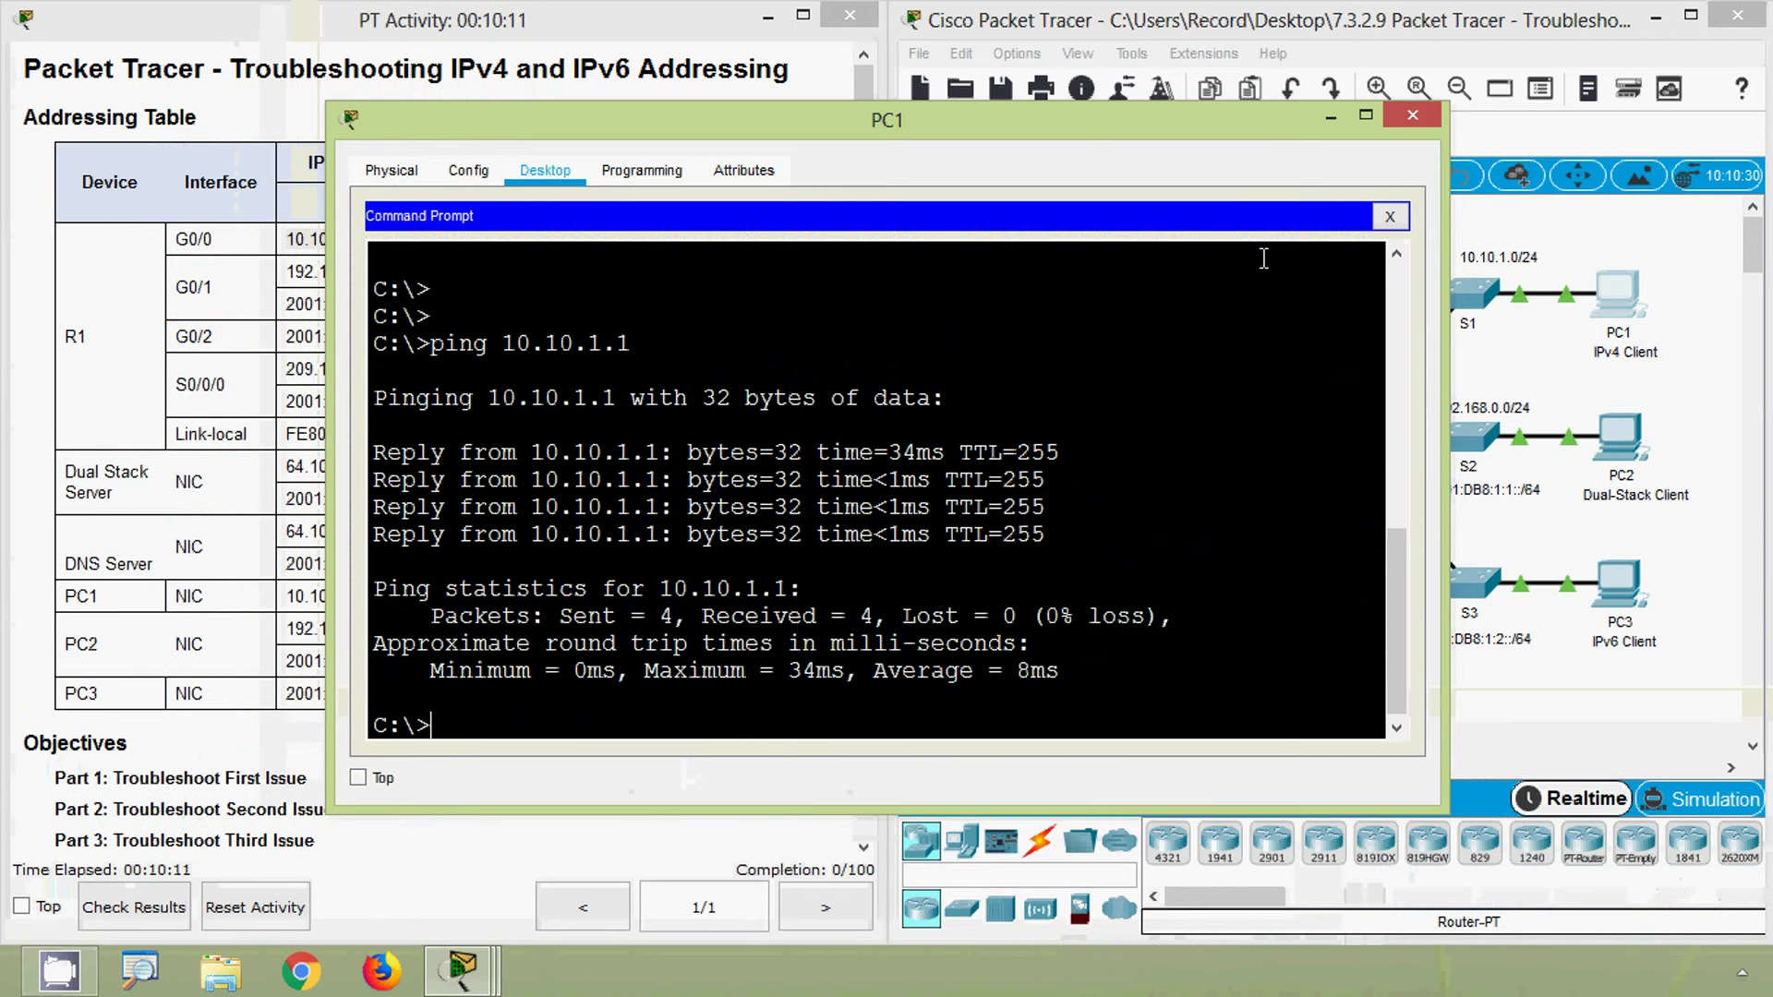
left_click(1412, 116)
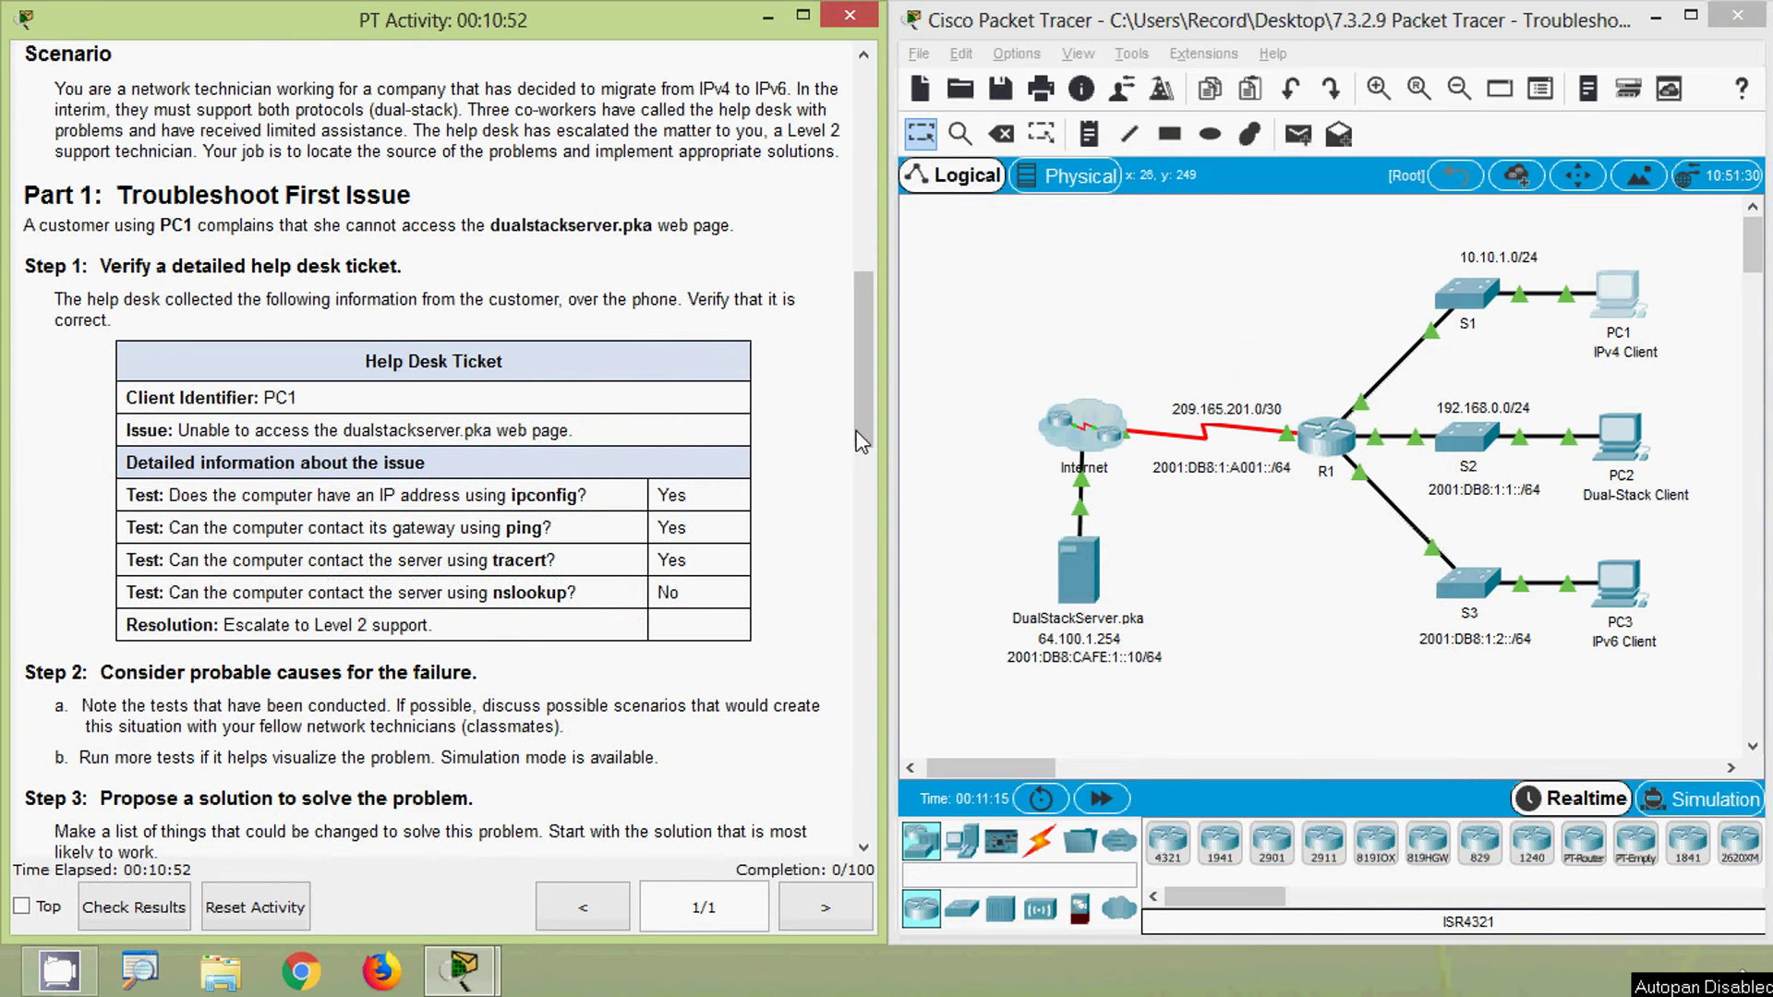
- Copy the Dual Stack Server's IPv4 address, 64.100.1.254, from the addressing table
left_click_drag(859, 441, 886, 259)
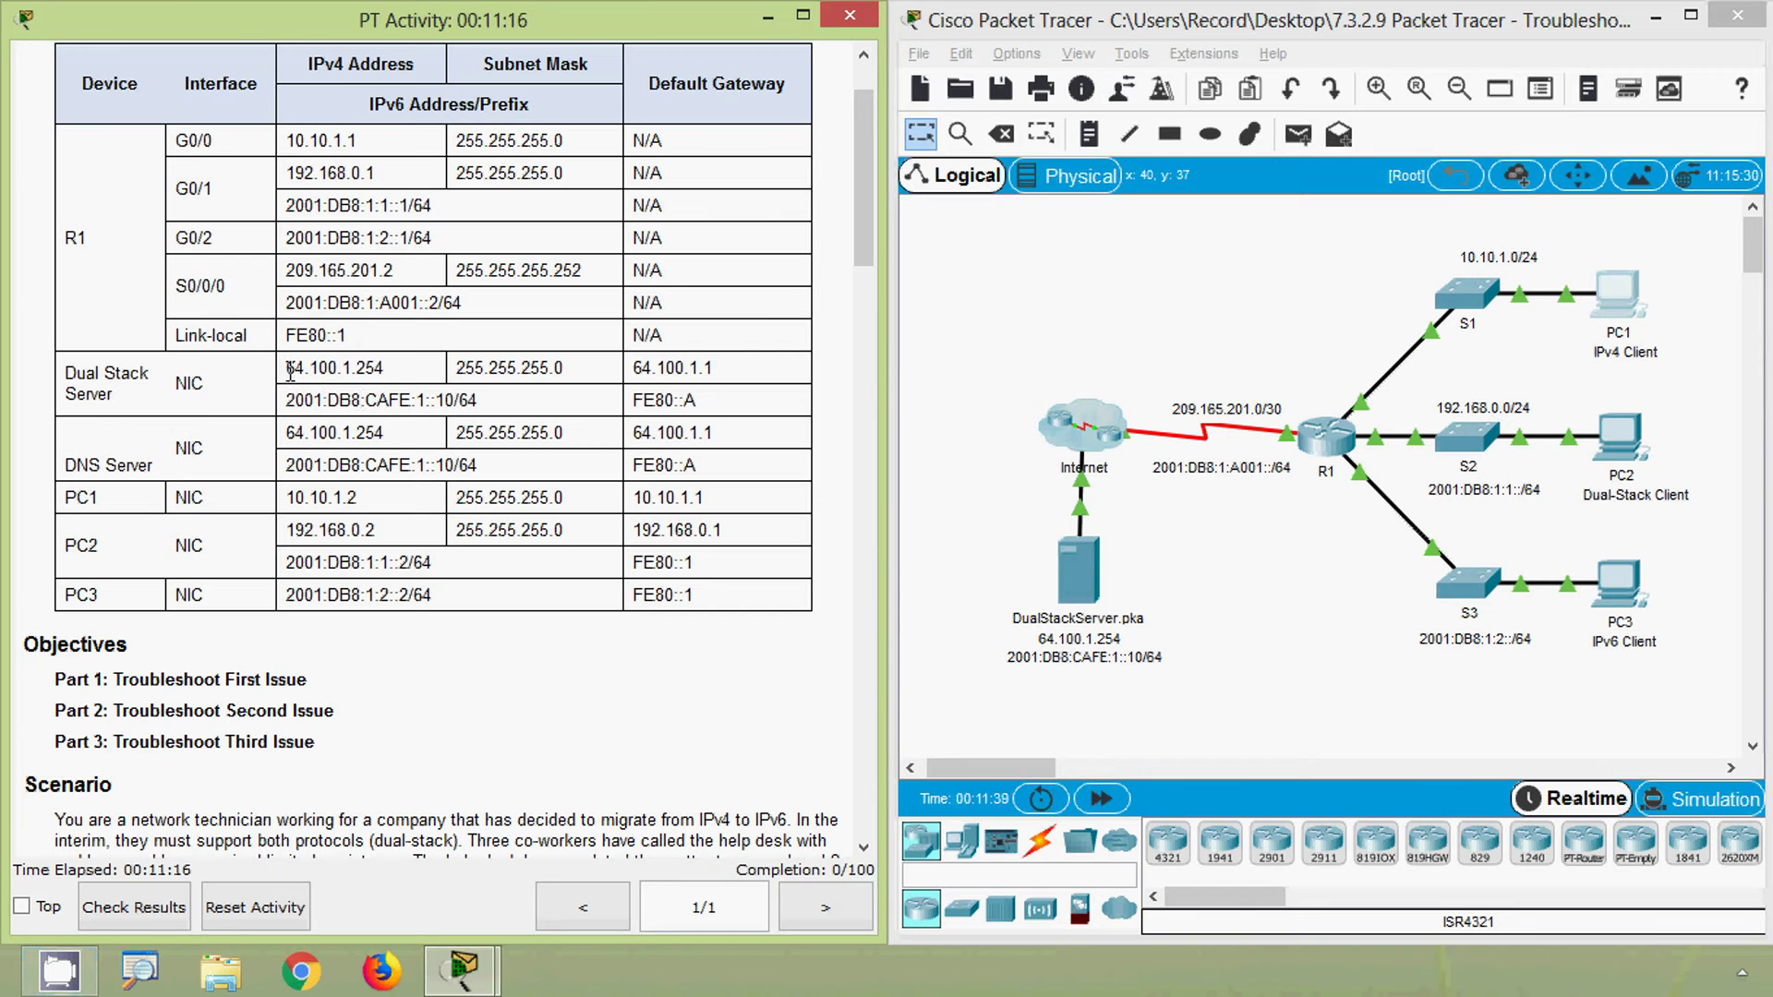
left_click_drag(290, 372, 387, 368)
key("ctrl+c")
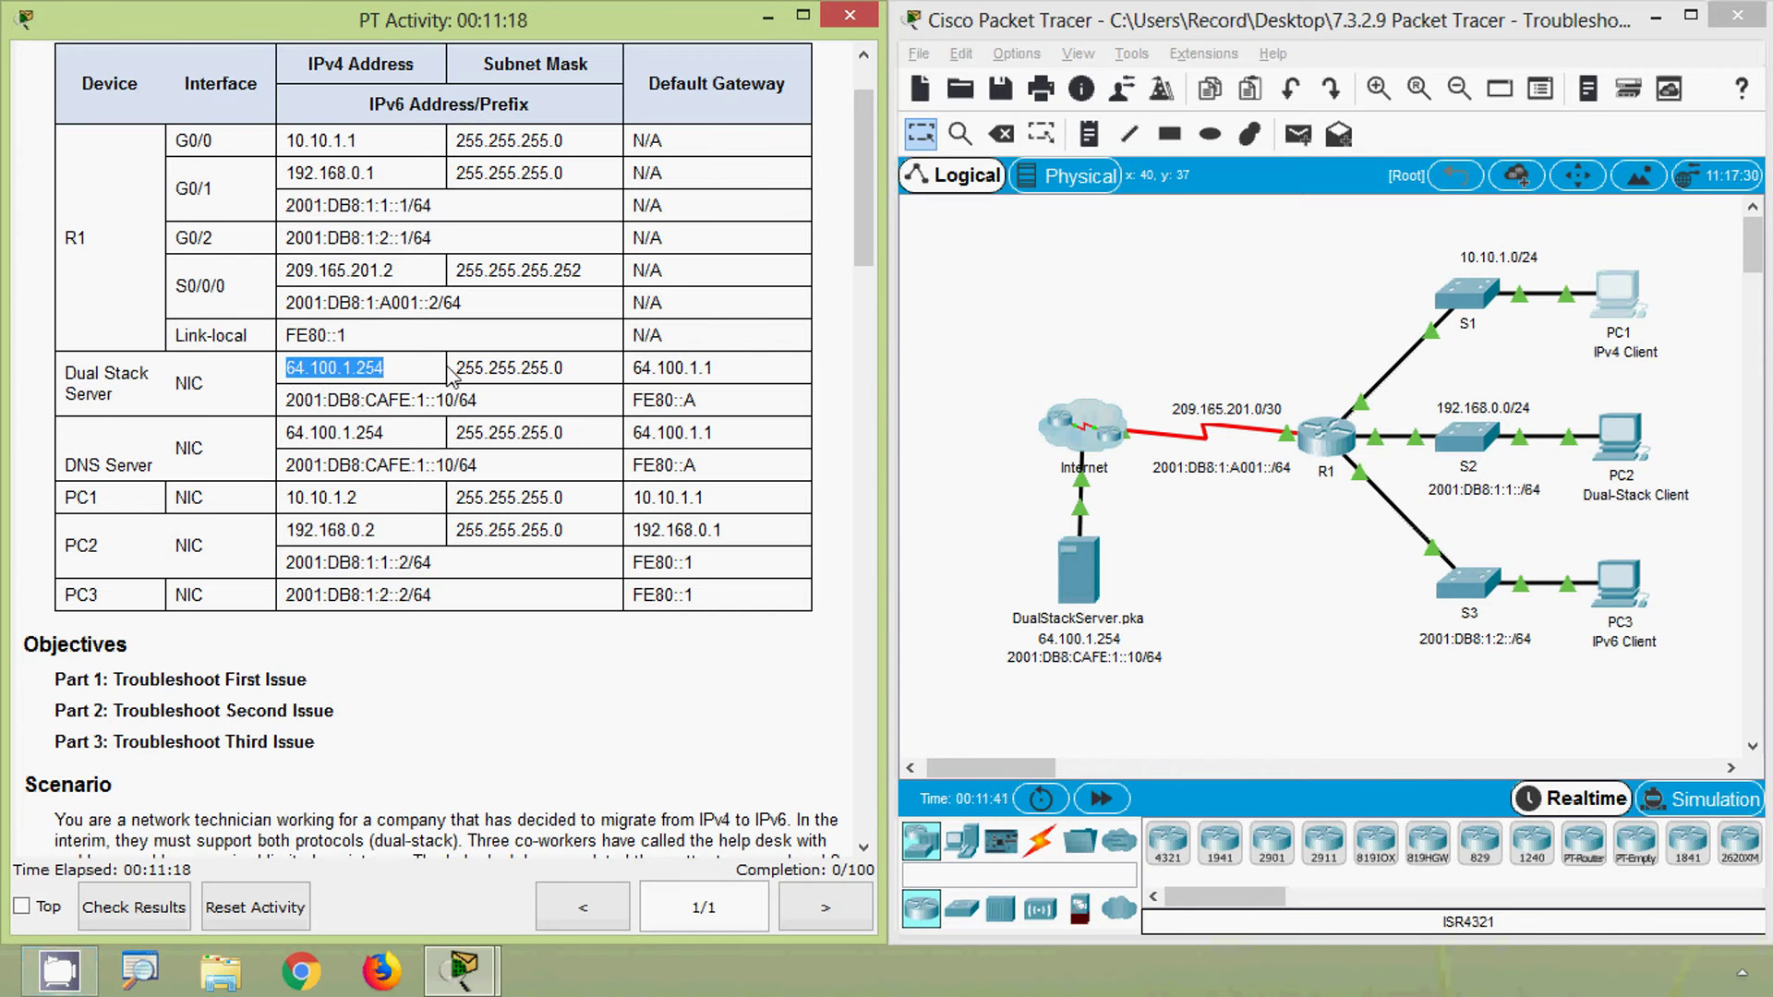
- Reopen PC1's Command Prompt and run tracert to the Dual Stack Server at 64.100.1.254, checking whether the trace completes
left_click(1602, 305)
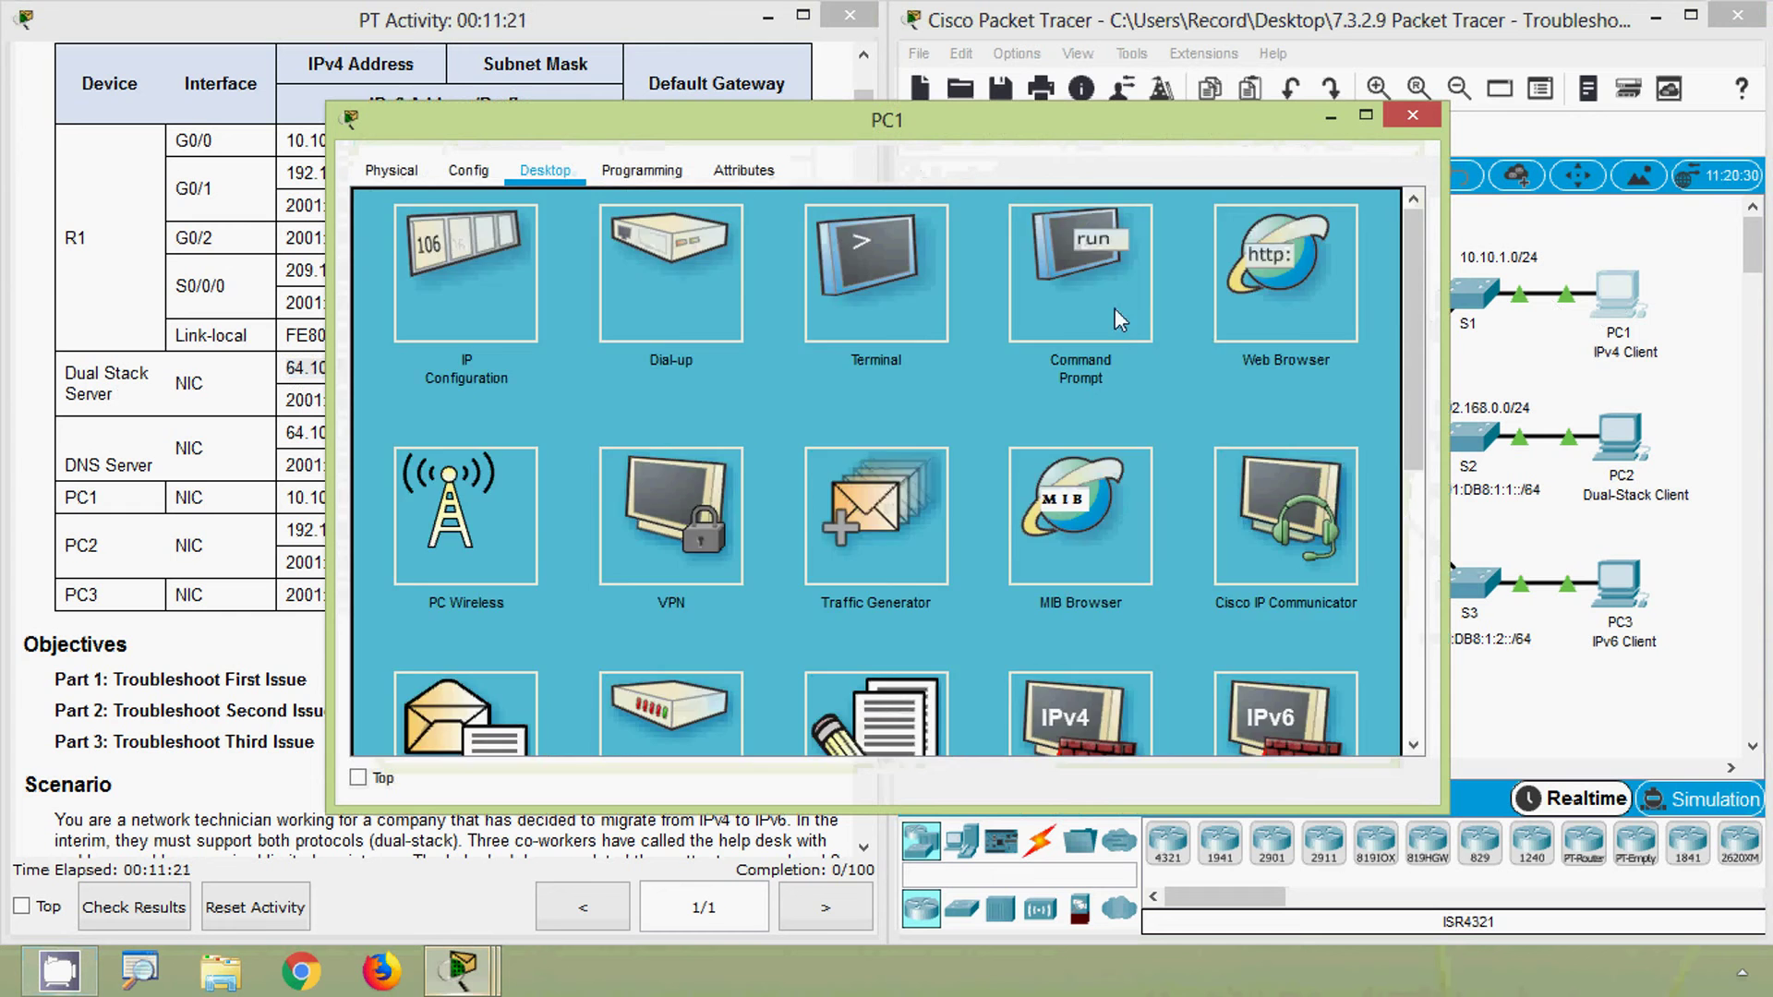
left_click(1119, 319)
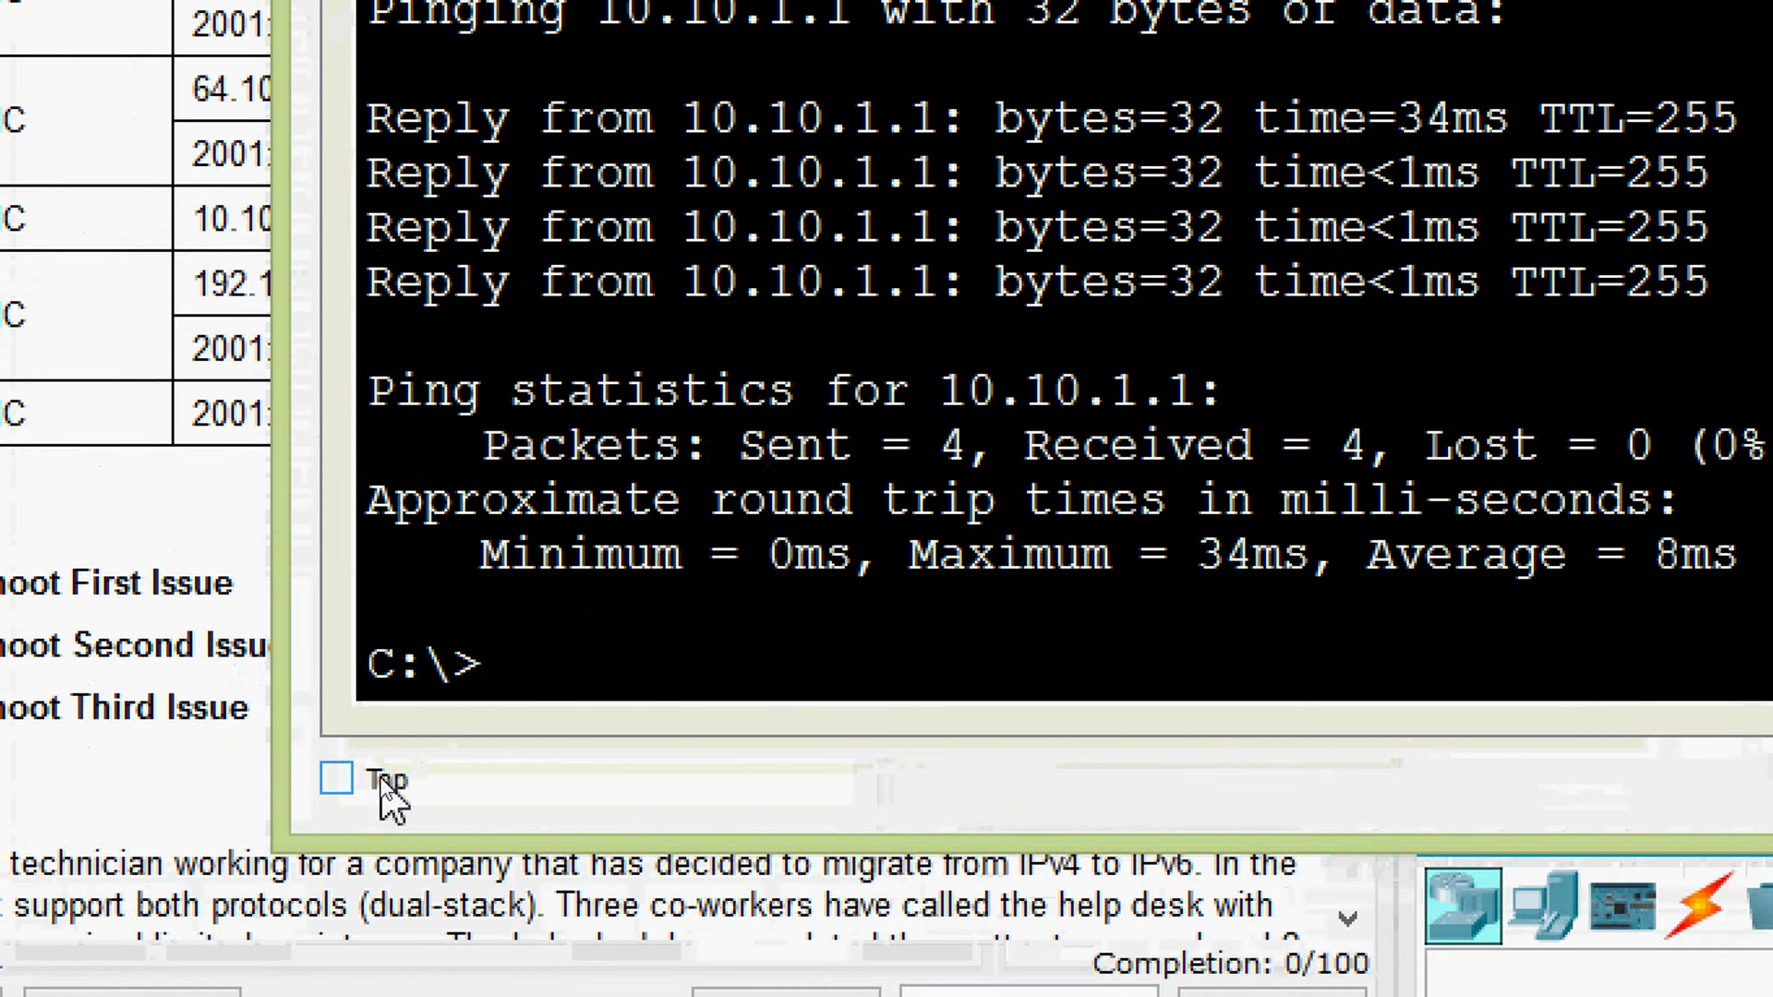
type("tr")
type("acert")
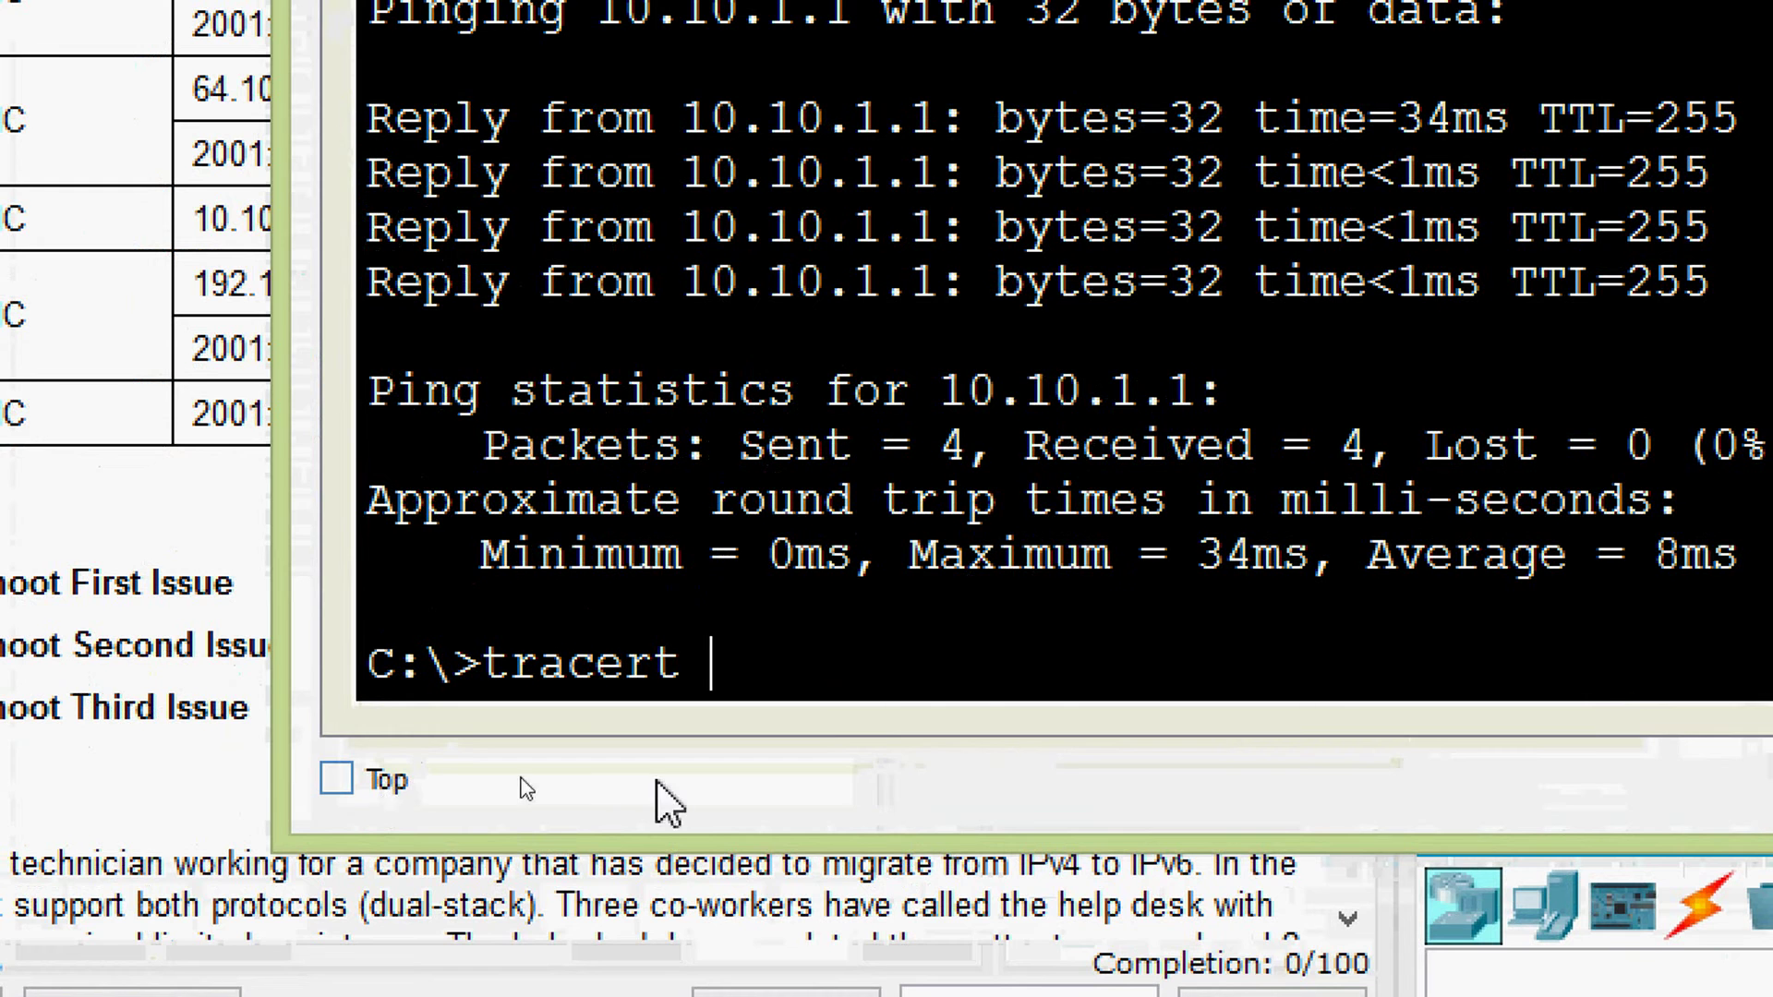
right_click(762, 668)
left_click(844, 739)
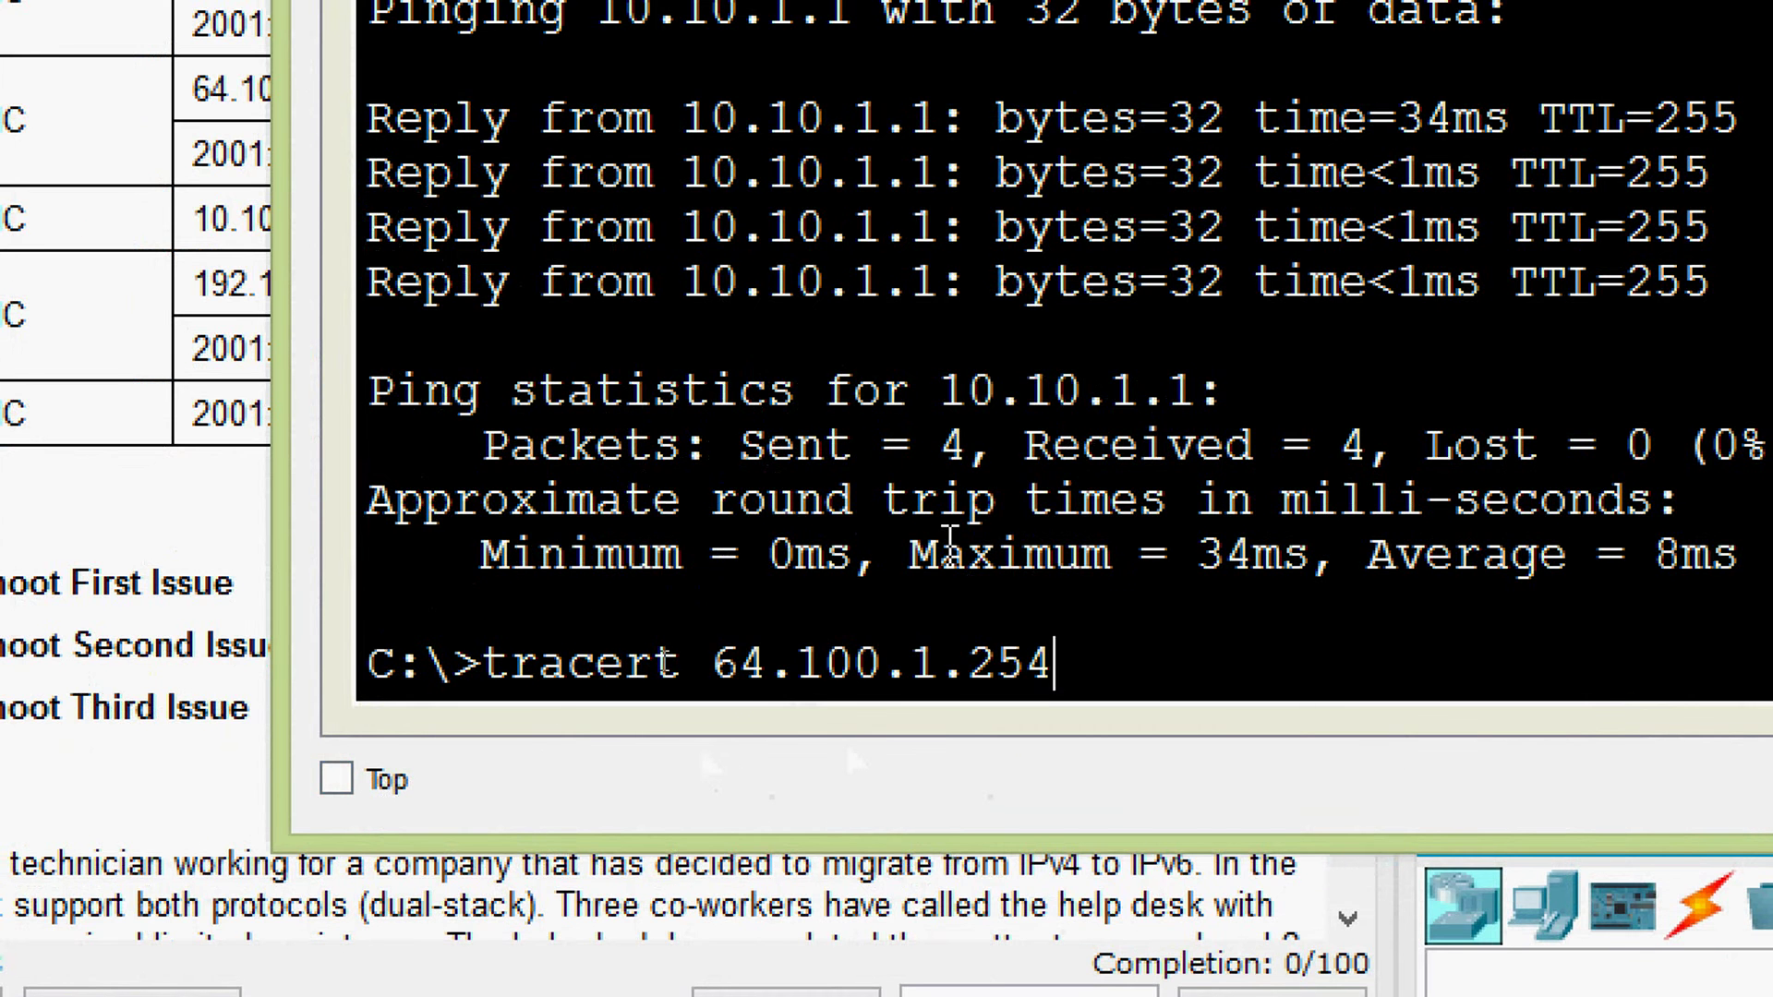
key("Return")
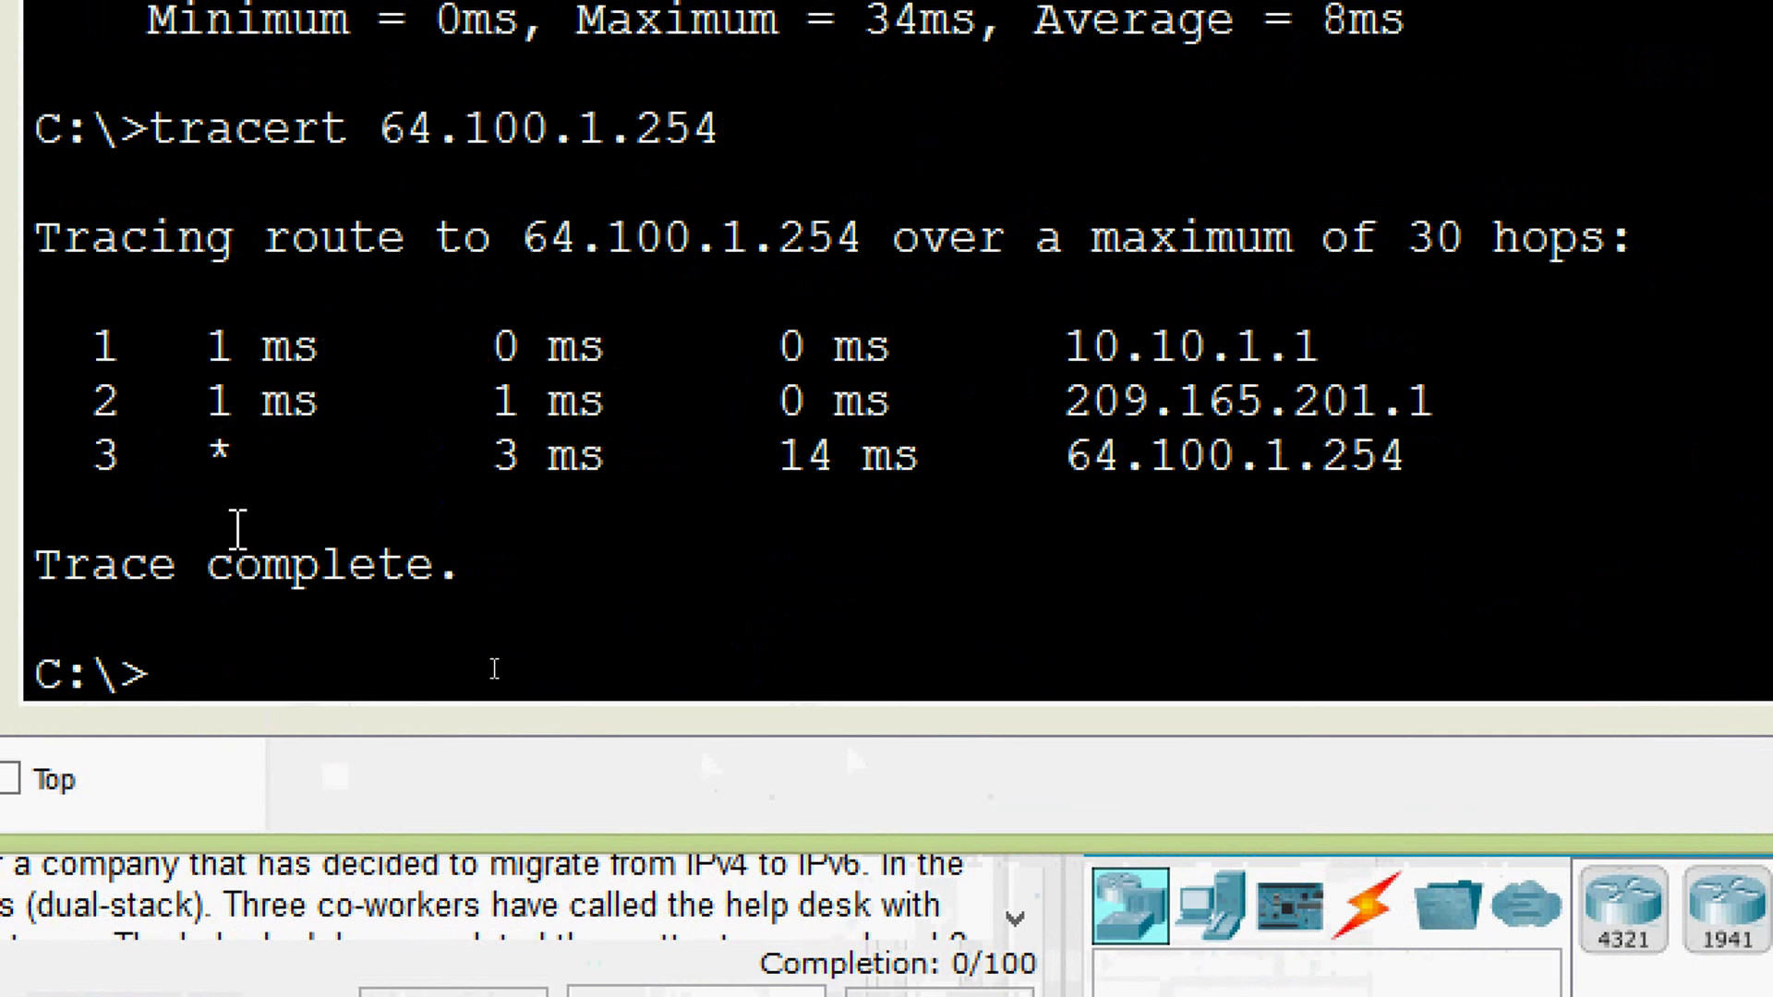
left_click_drag(471, 578, 54, 568)
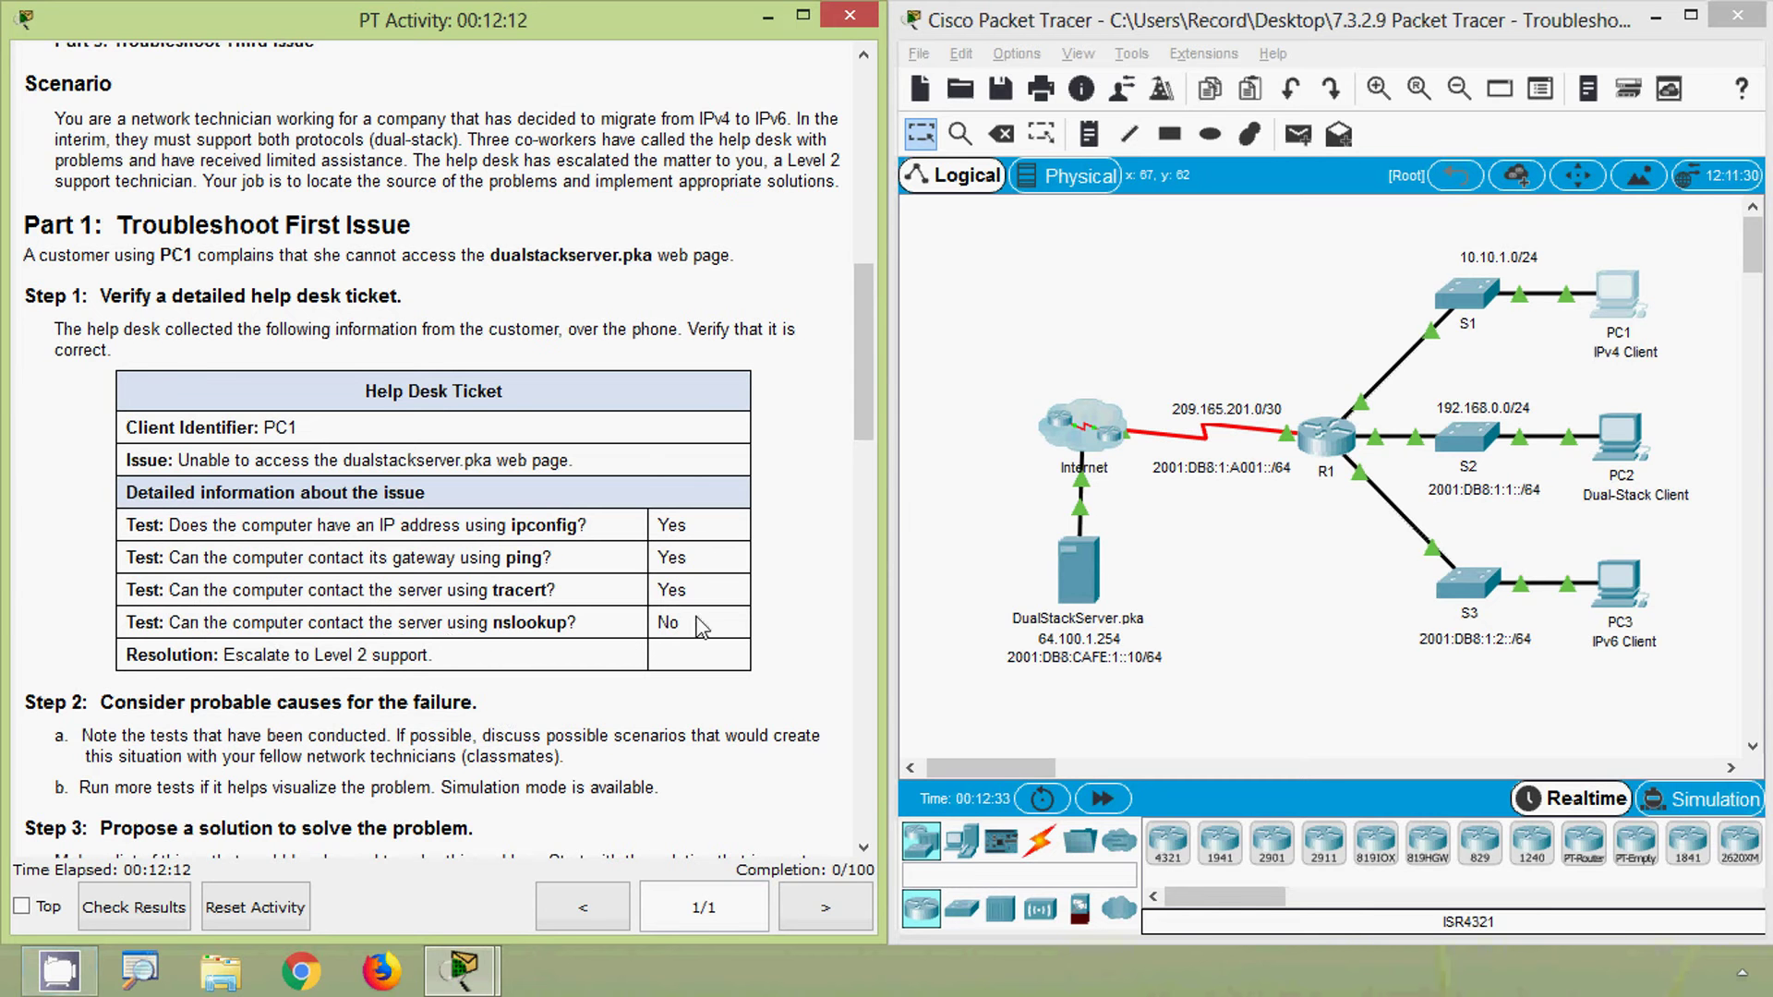
- Check the ticket's nslookup test and run nslookup 64.100.1.254 from PC1's Command Prompt
double_click(666, 623)
left_click(698, 631)
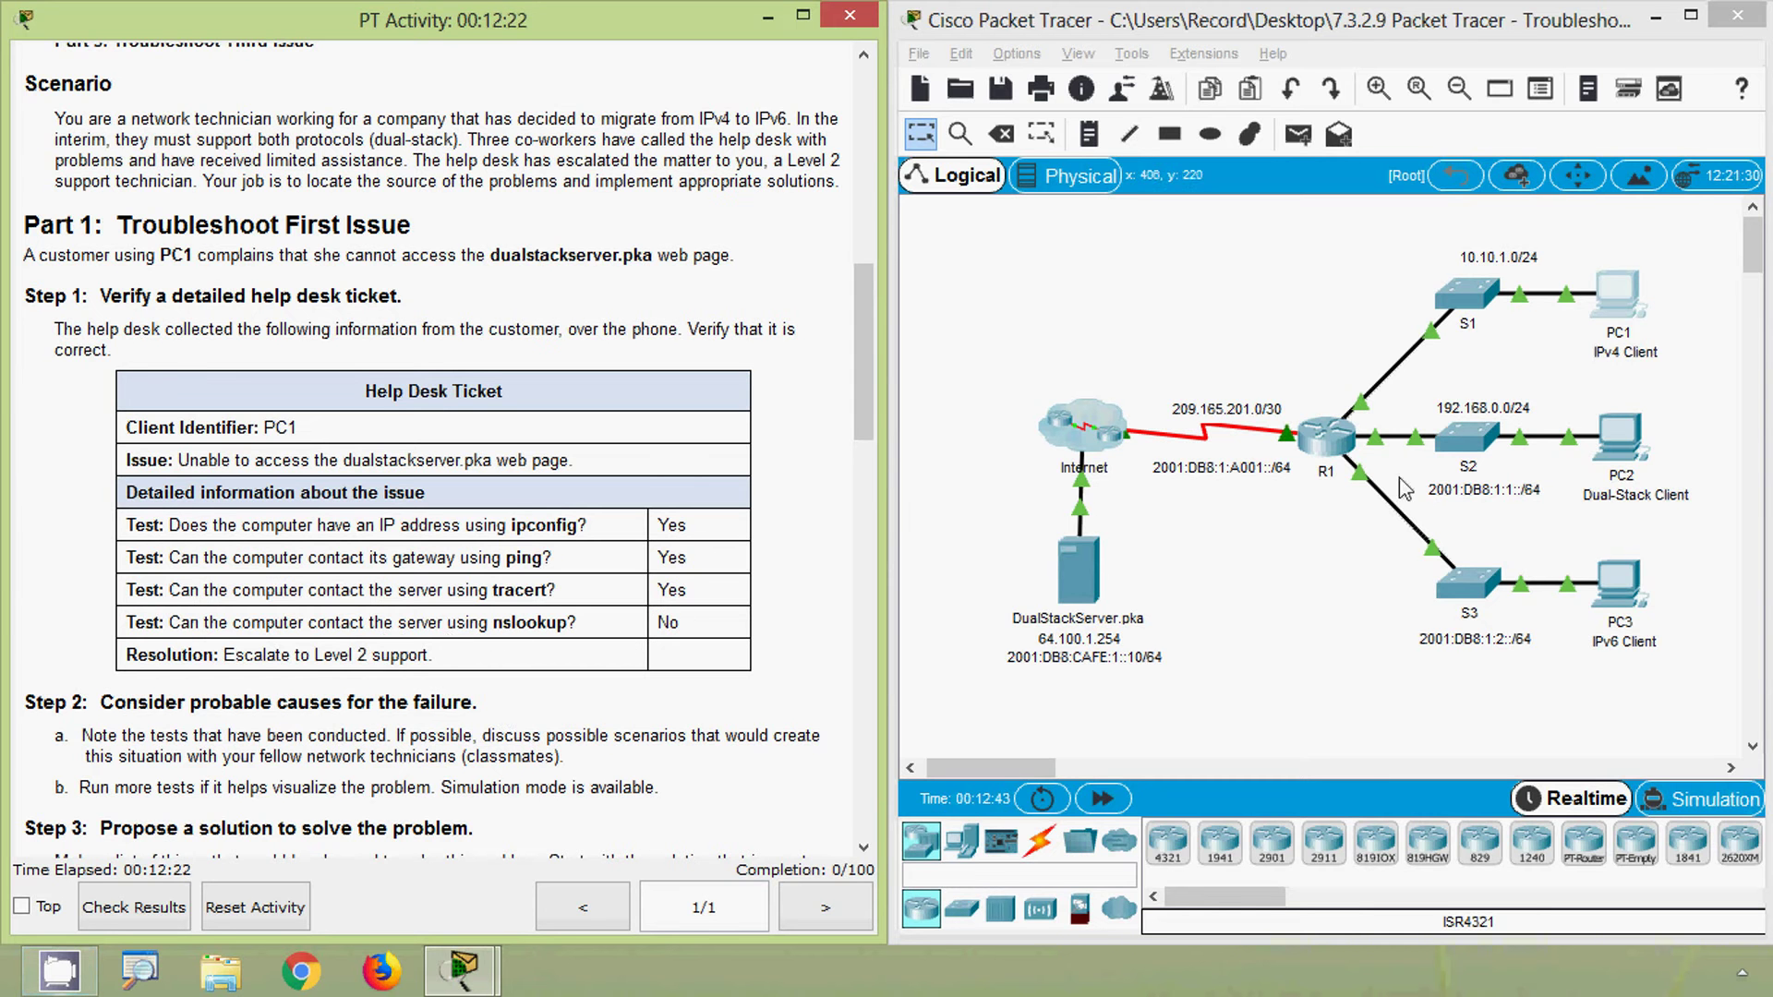
left_click(1616, 314)
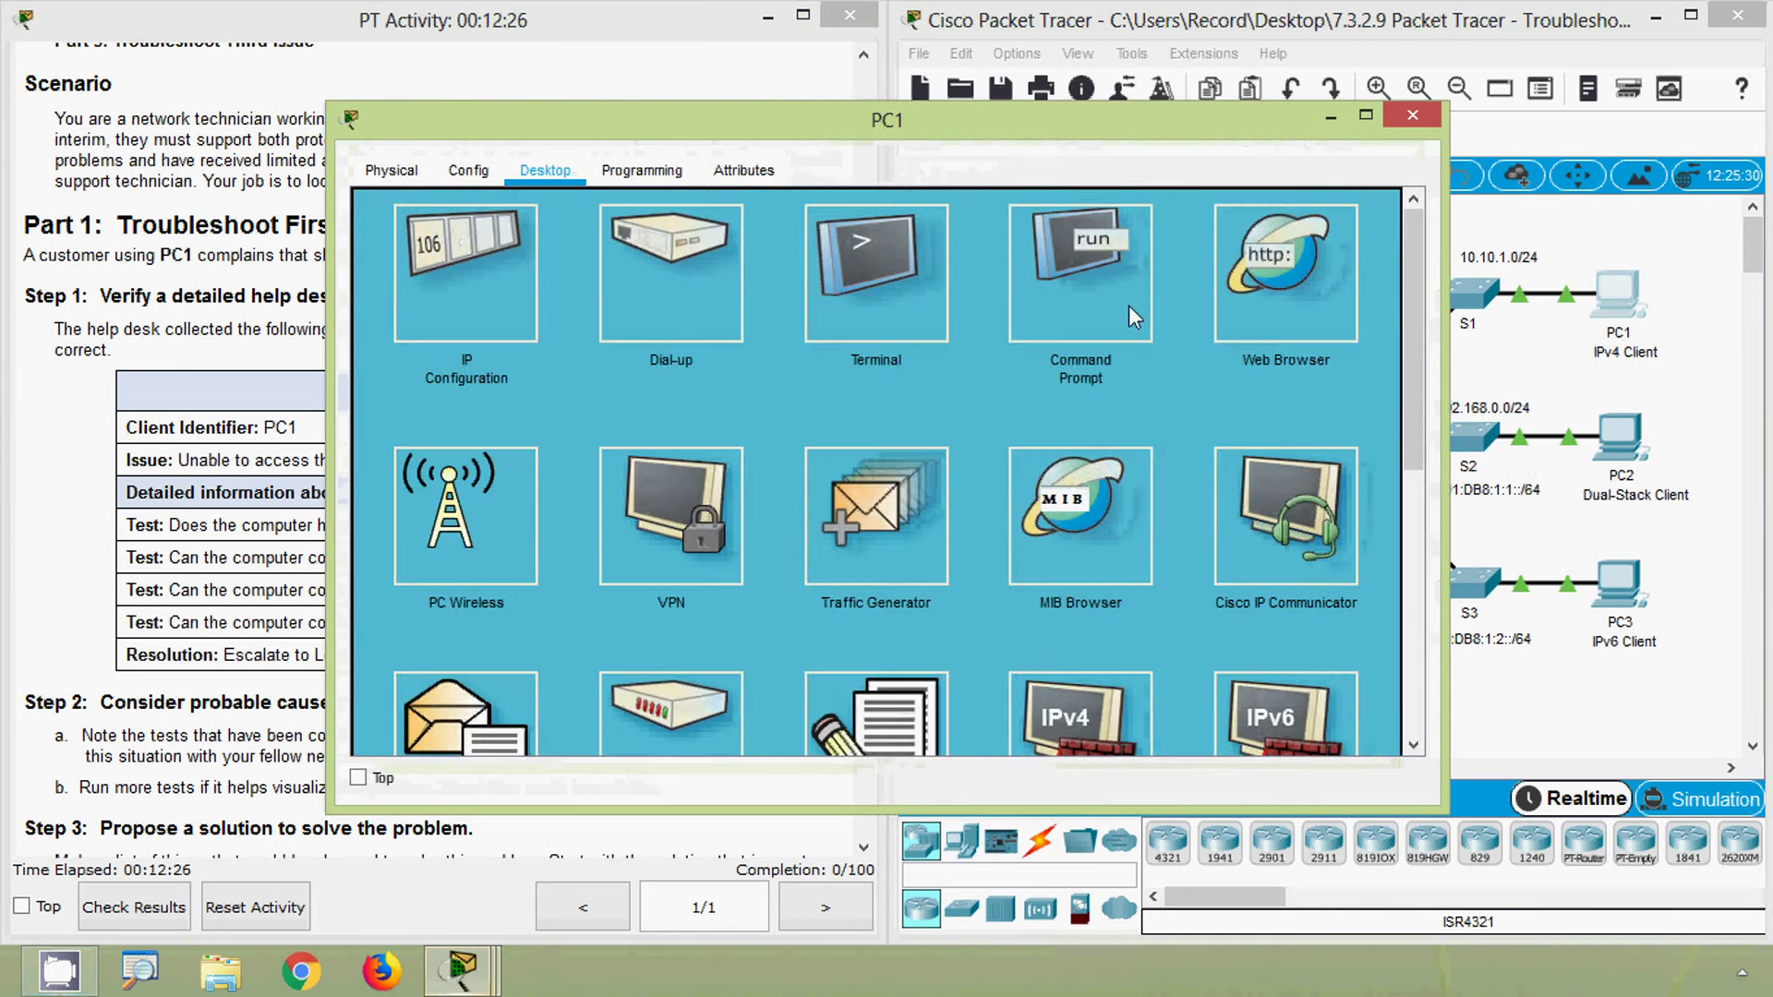
left_click(1129, 304)
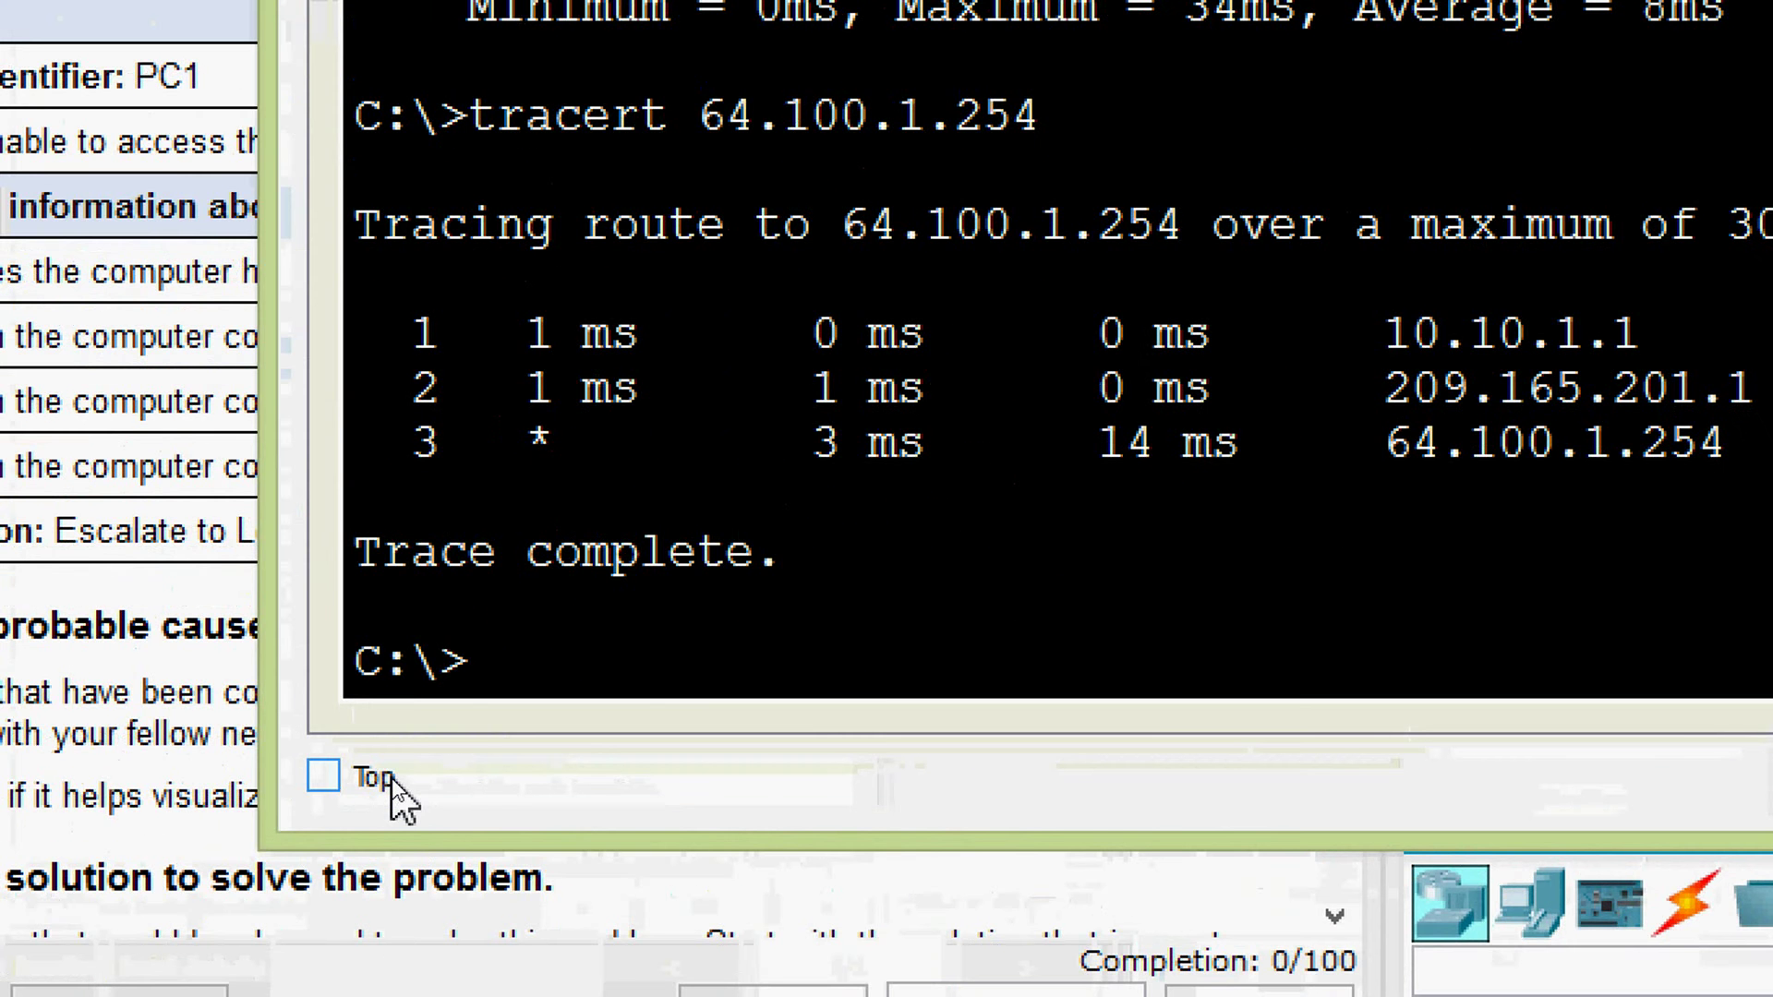
type("nslo")
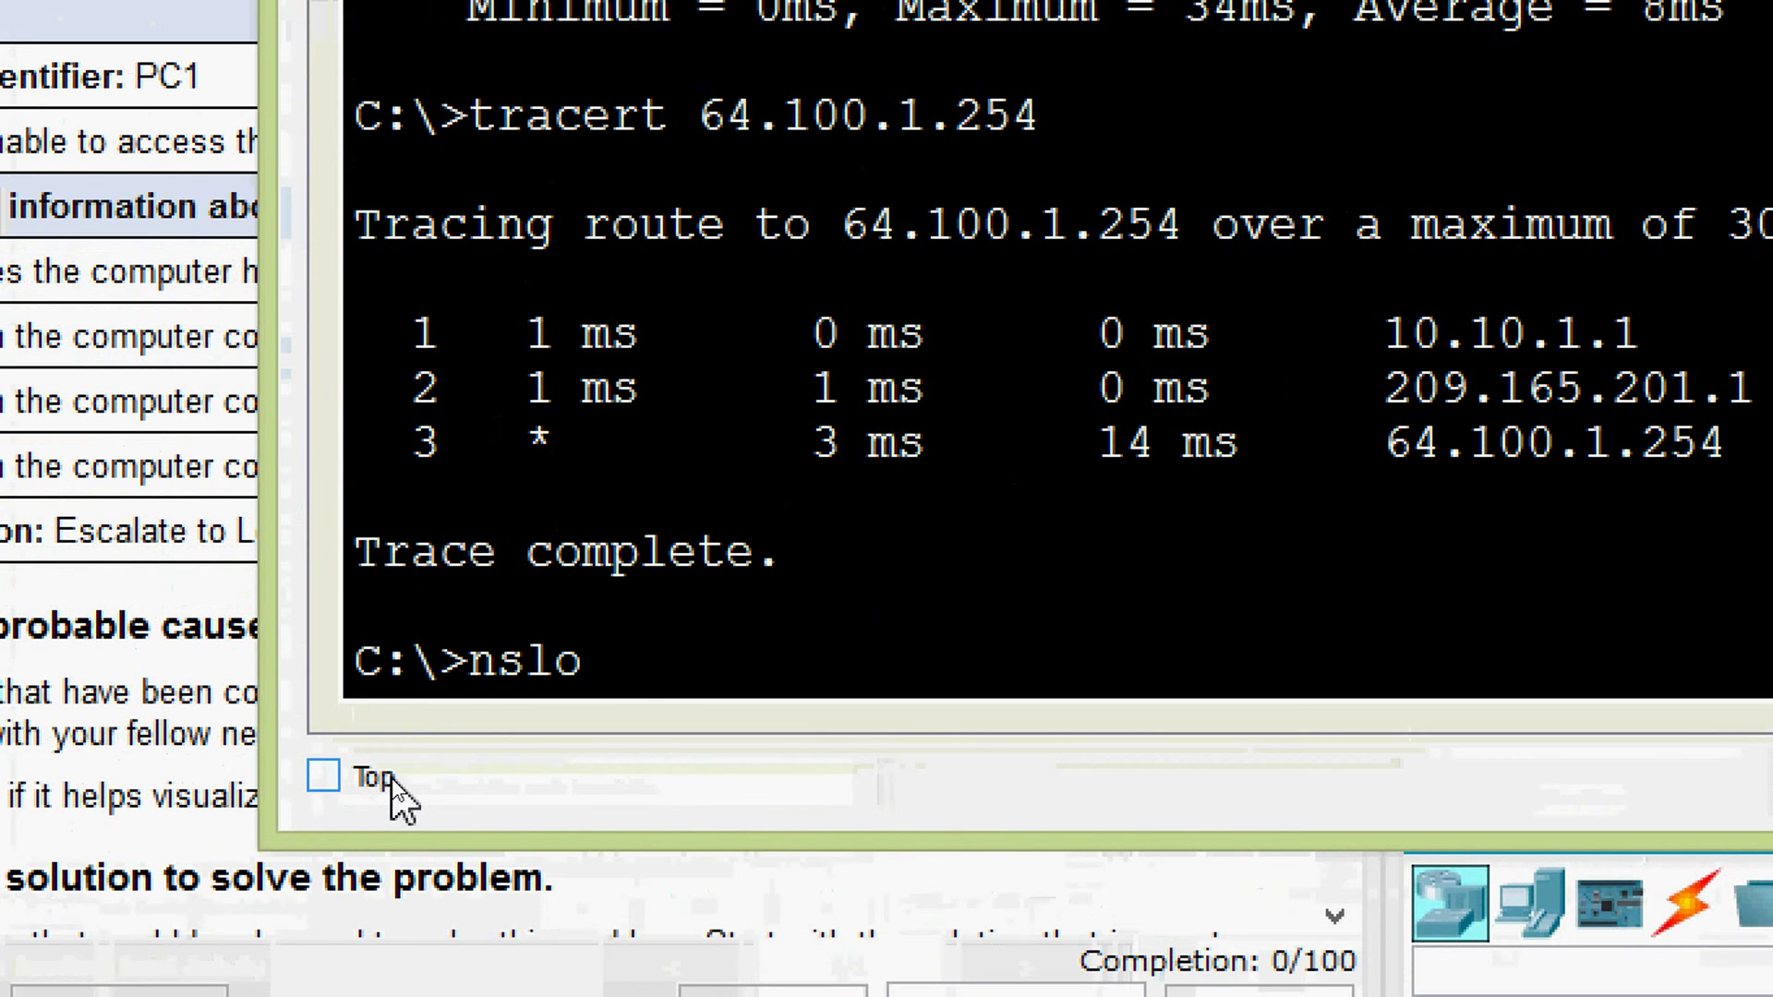
type("okup")
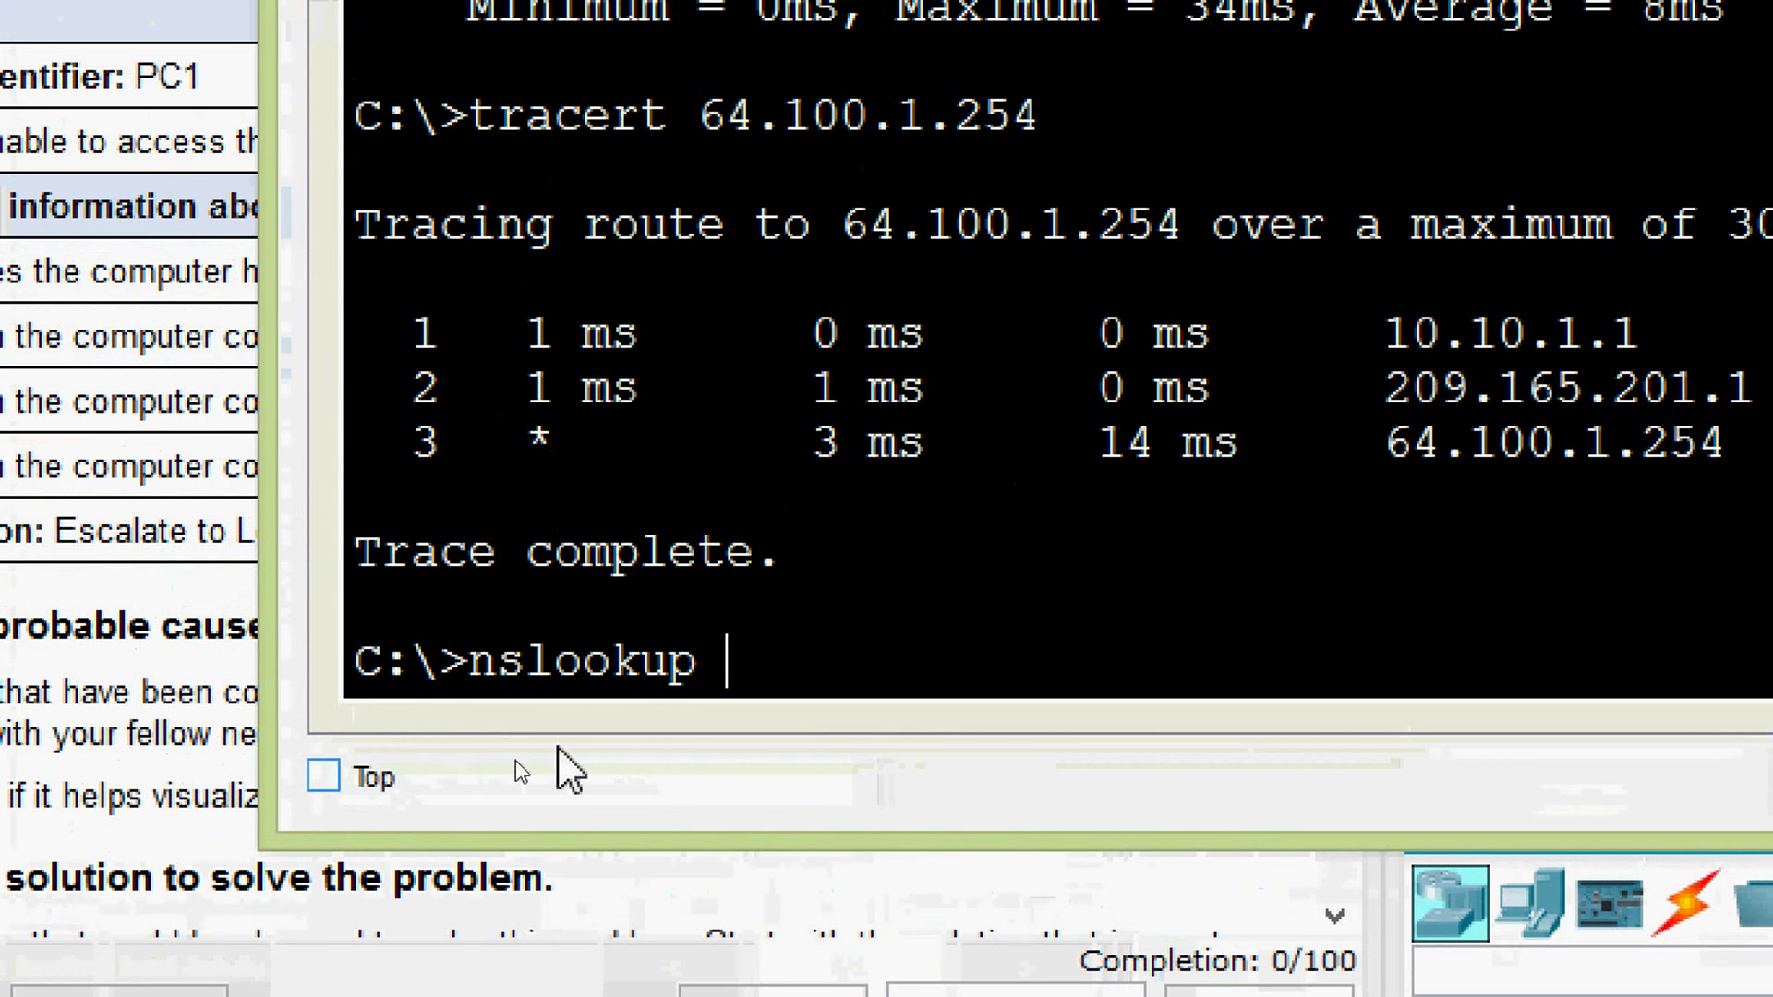
right_click(748, 669)
left_click(812, 744)
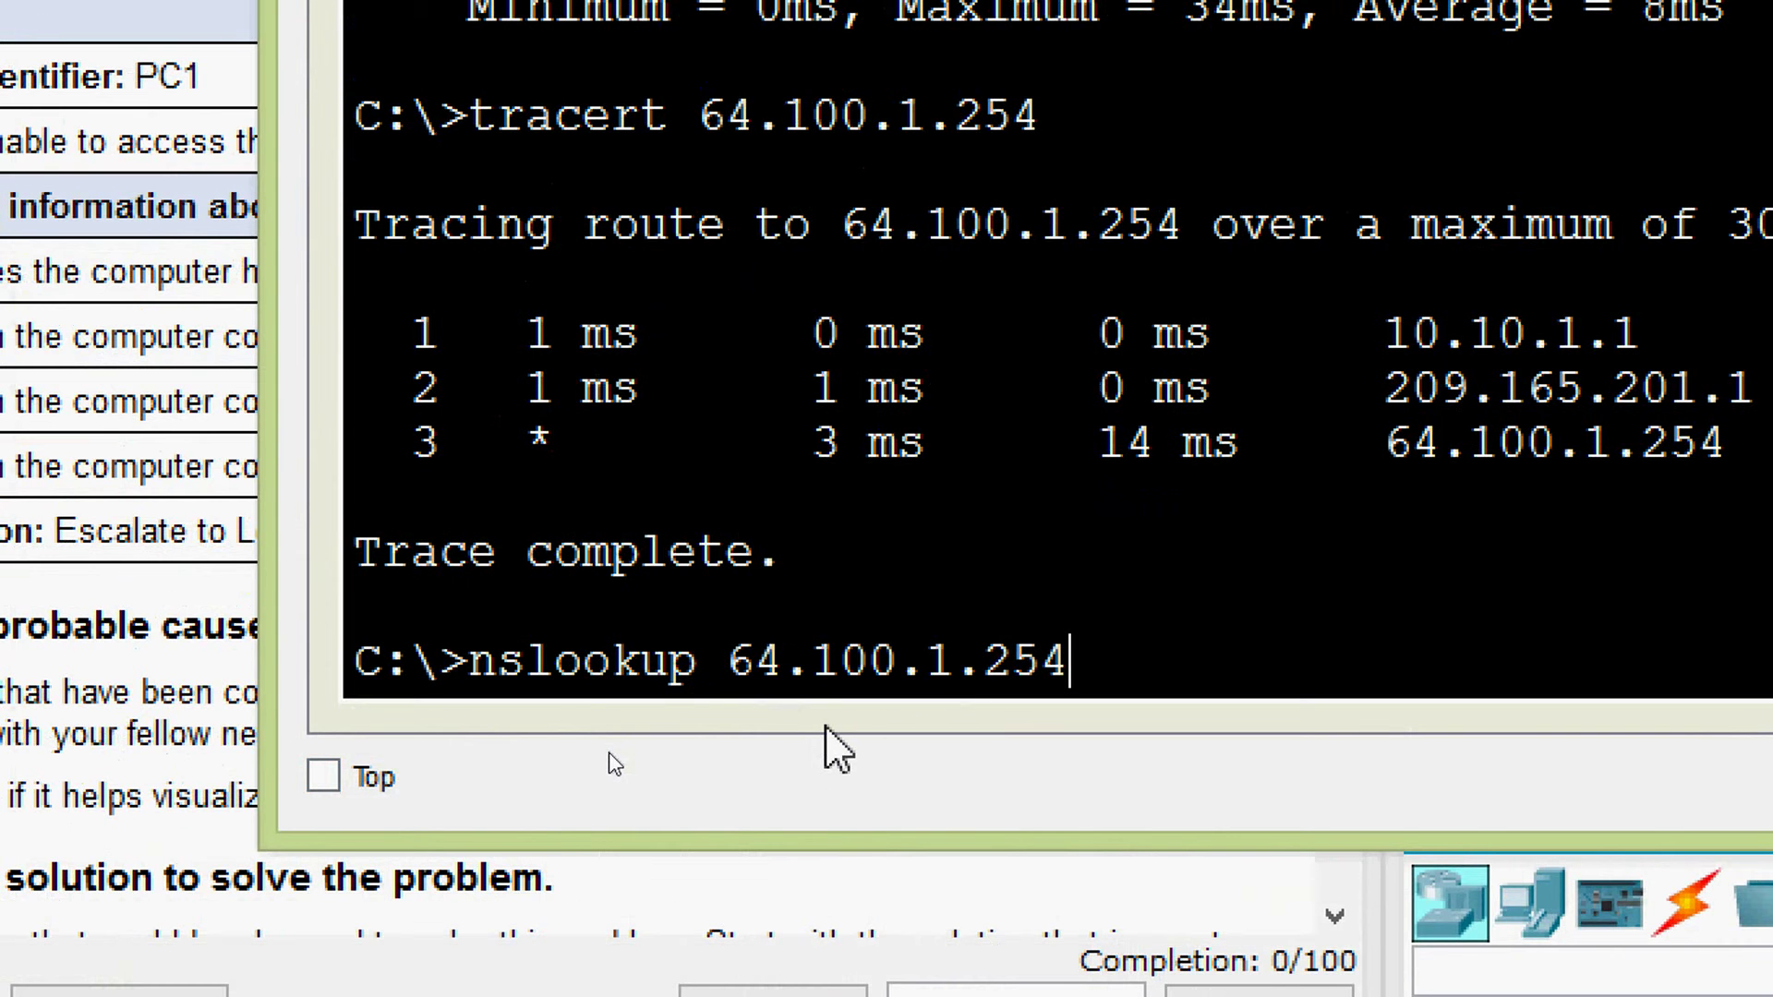
key("Return")
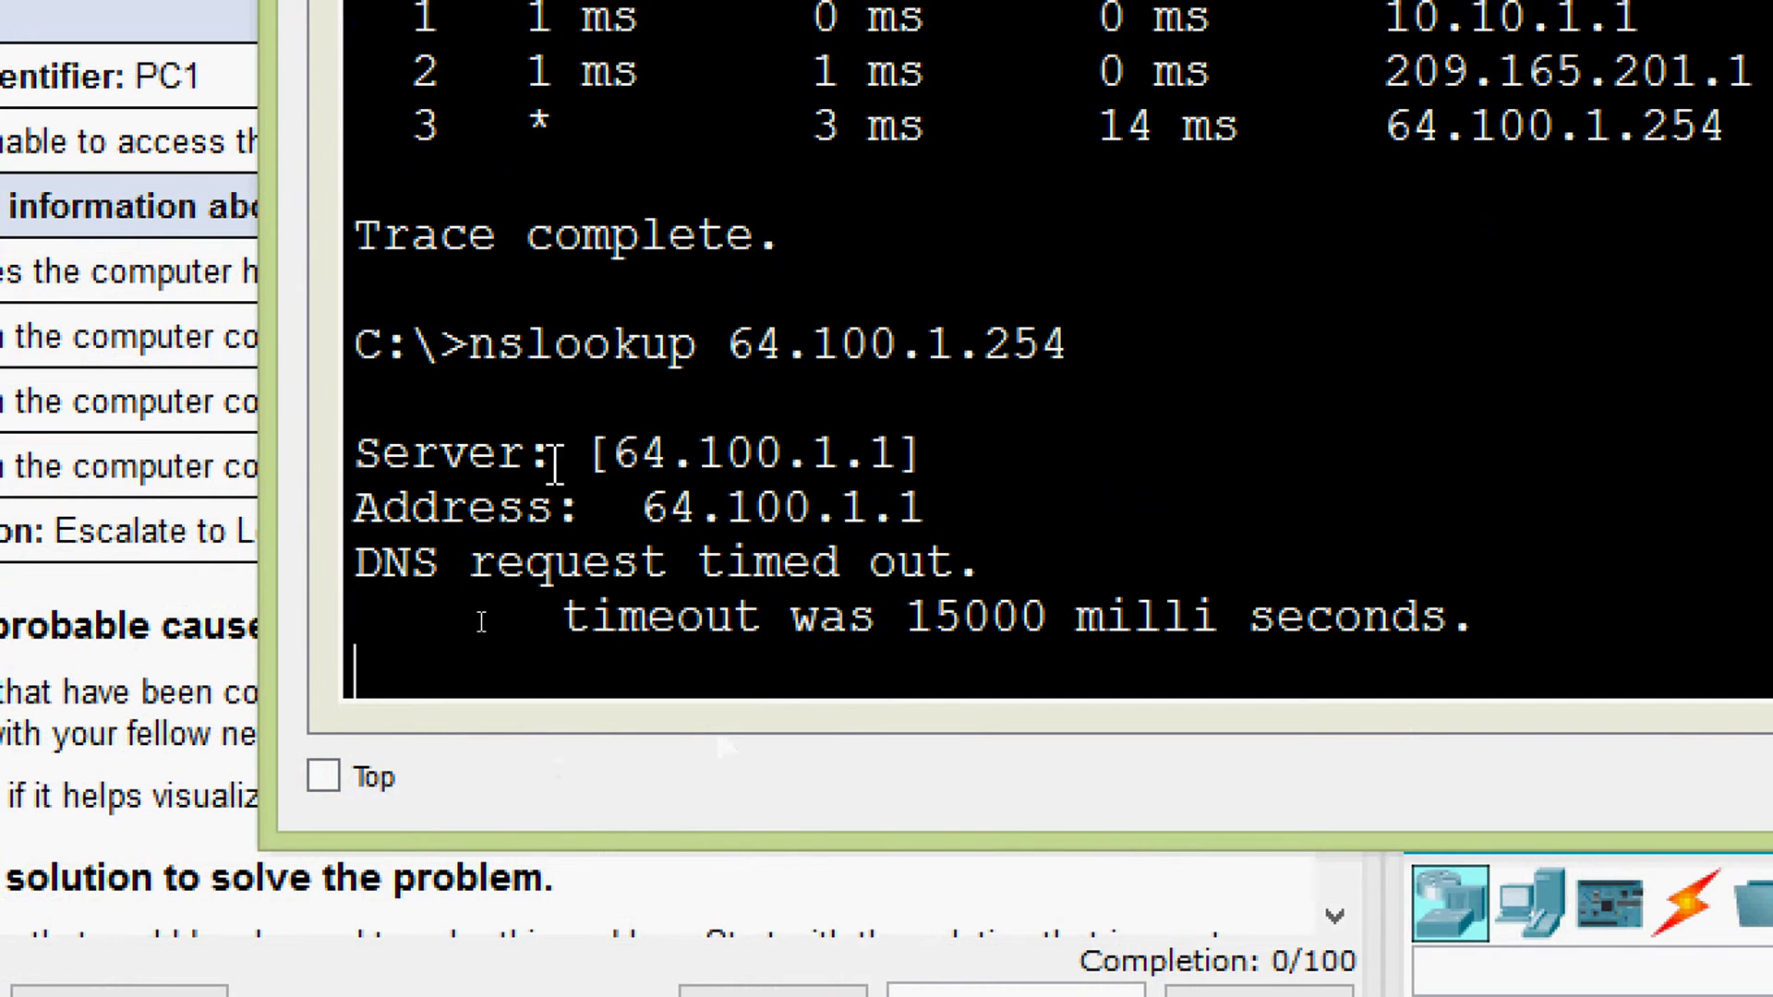
- Examine the nslookup output's DNS server address and request responses, and compare them with the help desk ticket's nslookup entry
left_click_drag(591, 455, 926, 457)
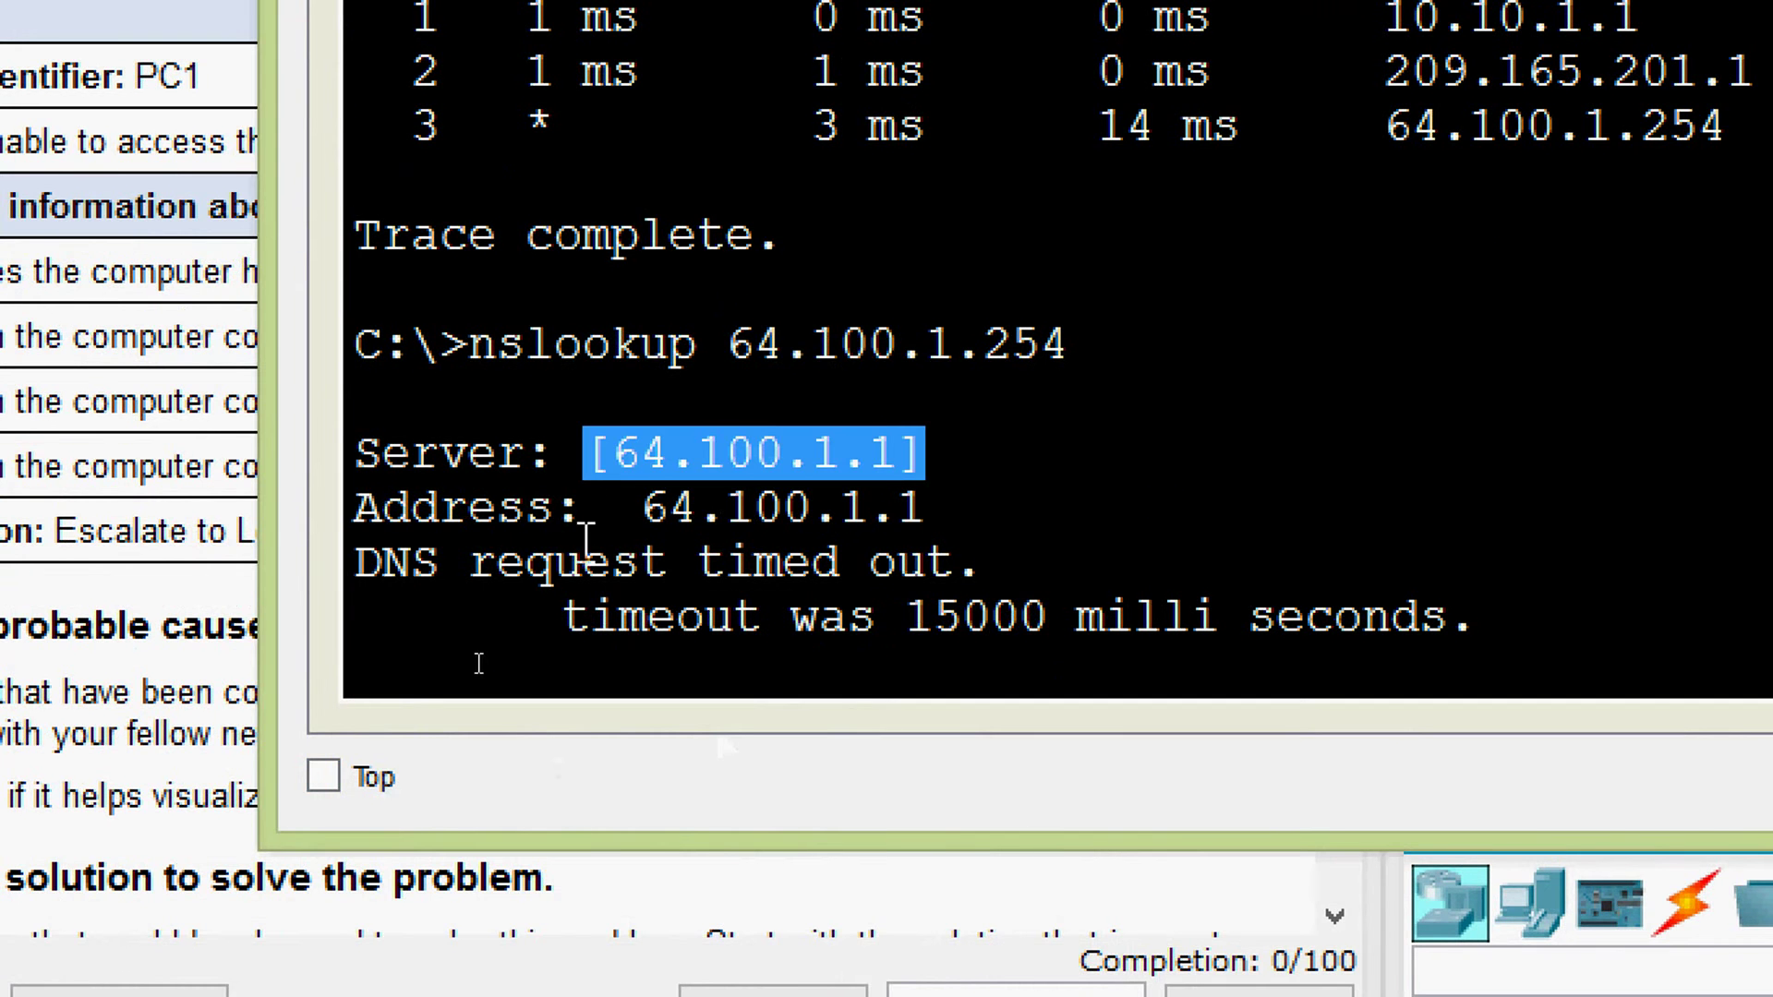
left_click_drag(357, 563, 981, 624)
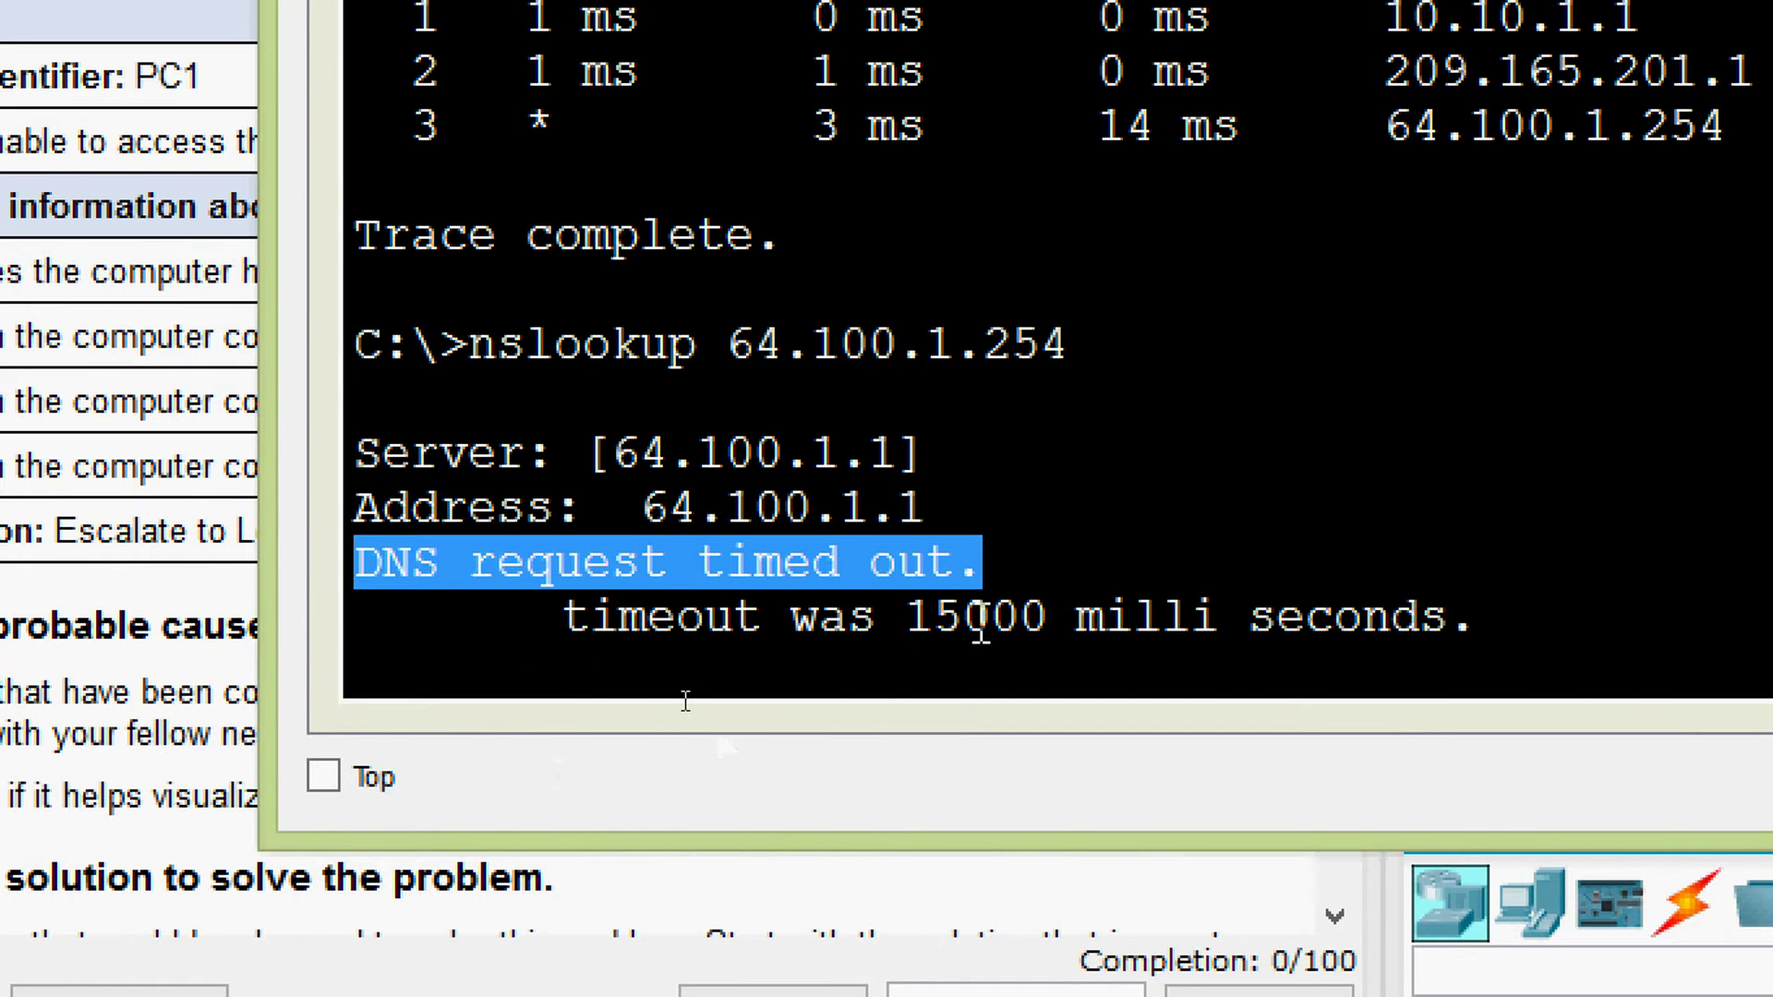
left_click(978, 624)
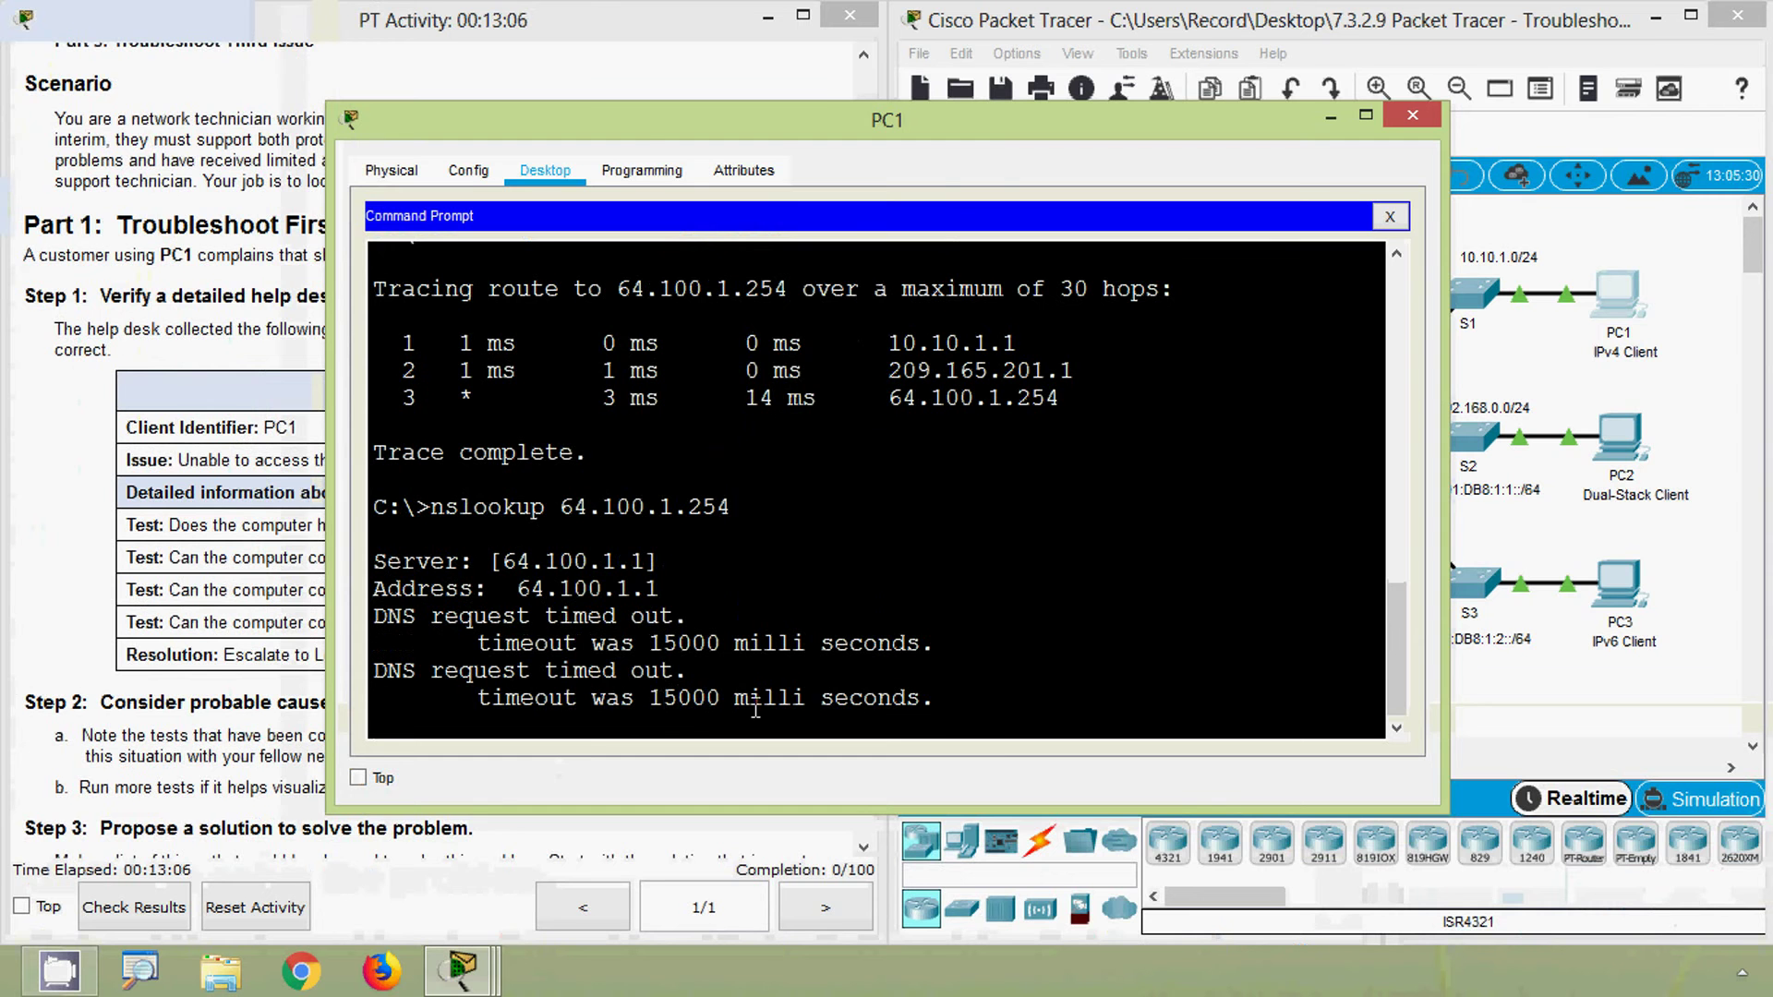
left_click_drag(511, 696, 935, 699)
left_click(935, 699)
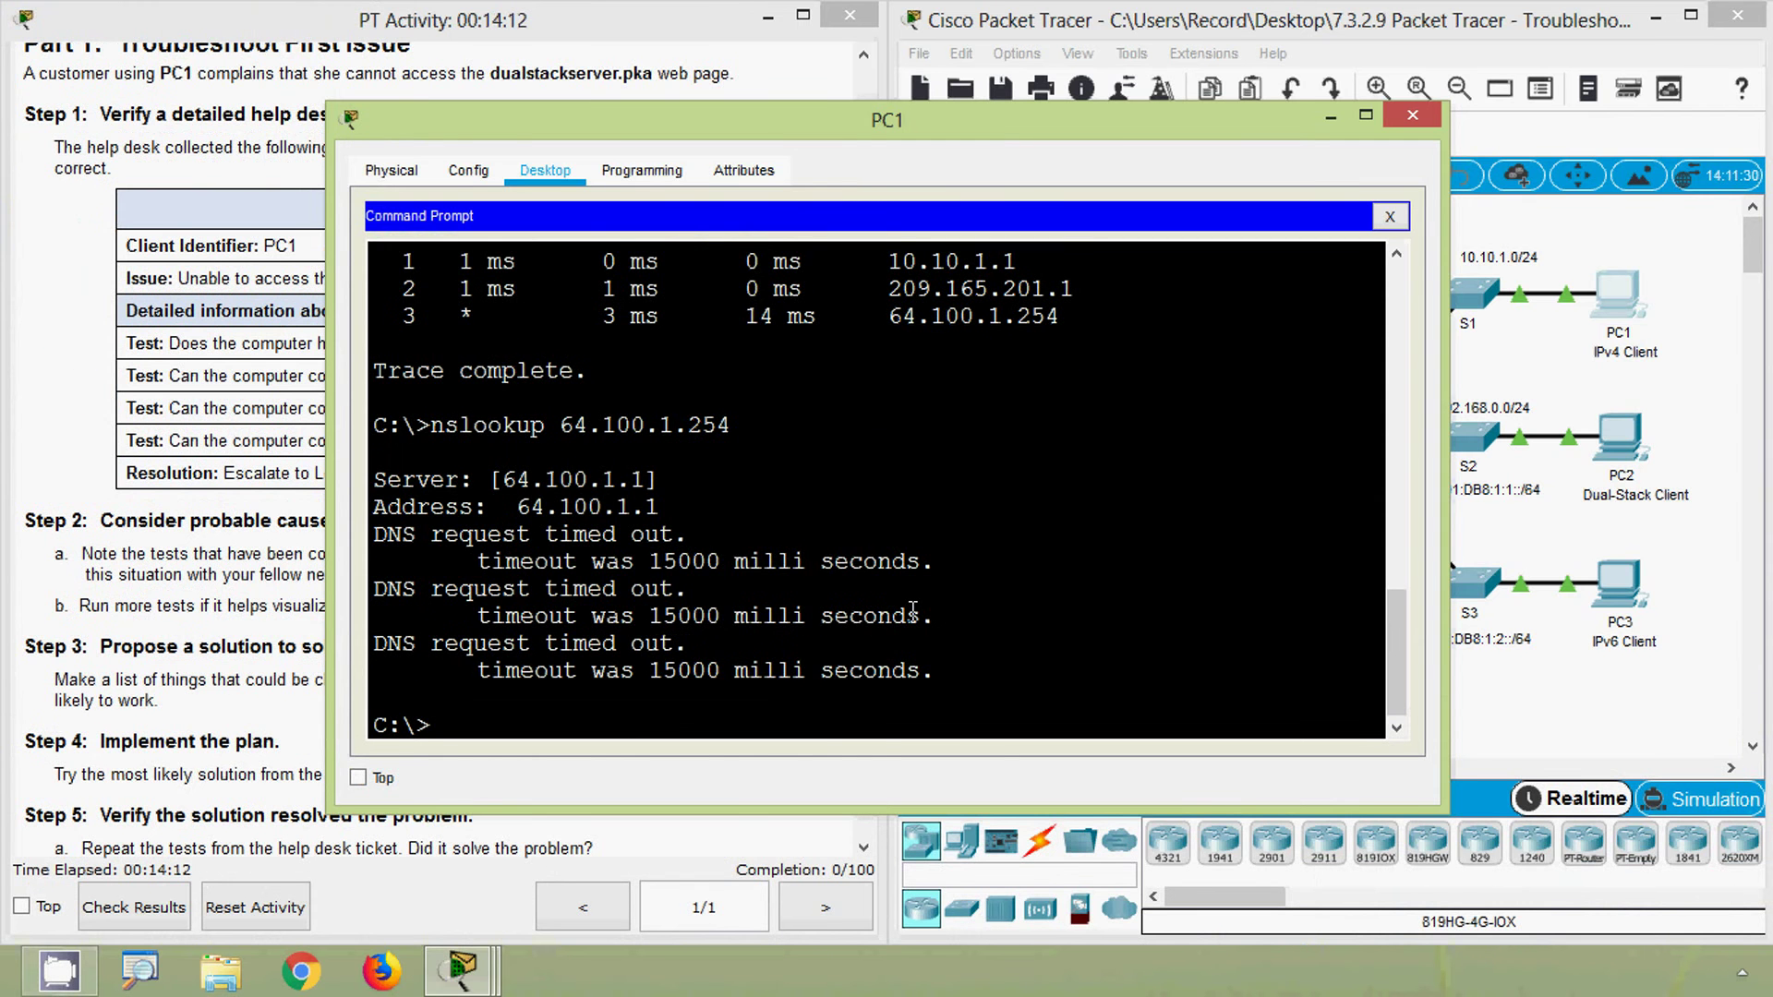
left_click(243, 612)
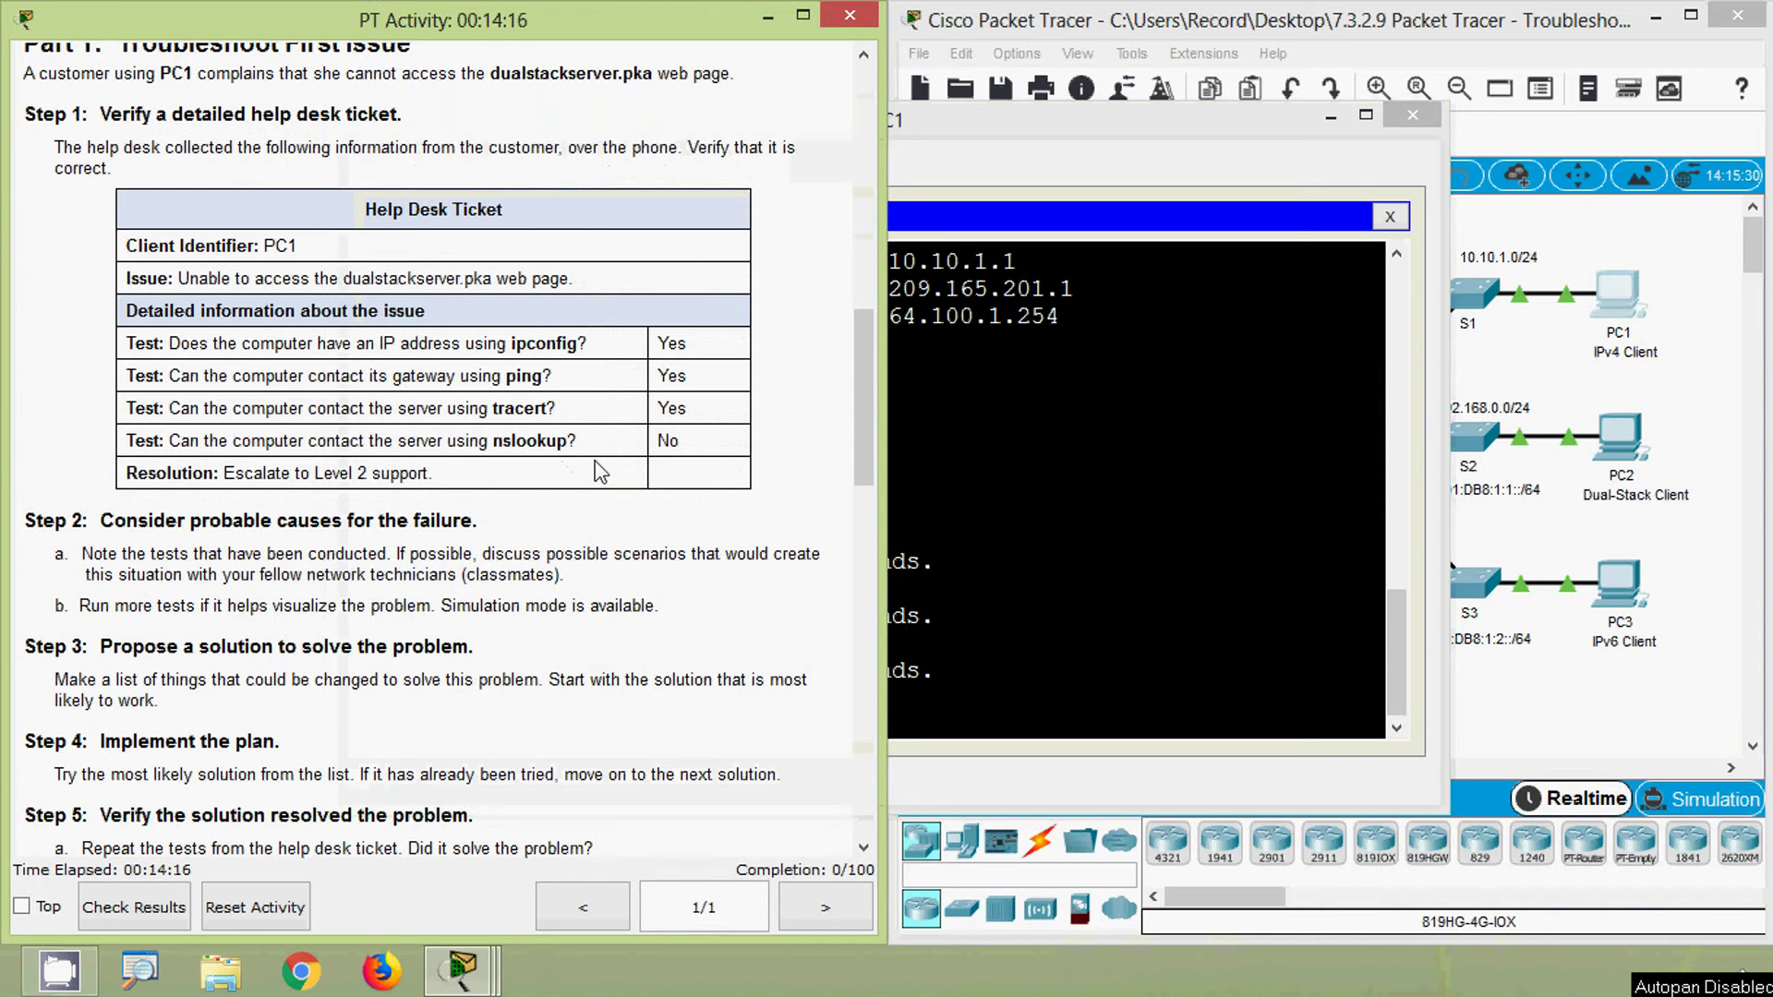
left_click(1020, 567)
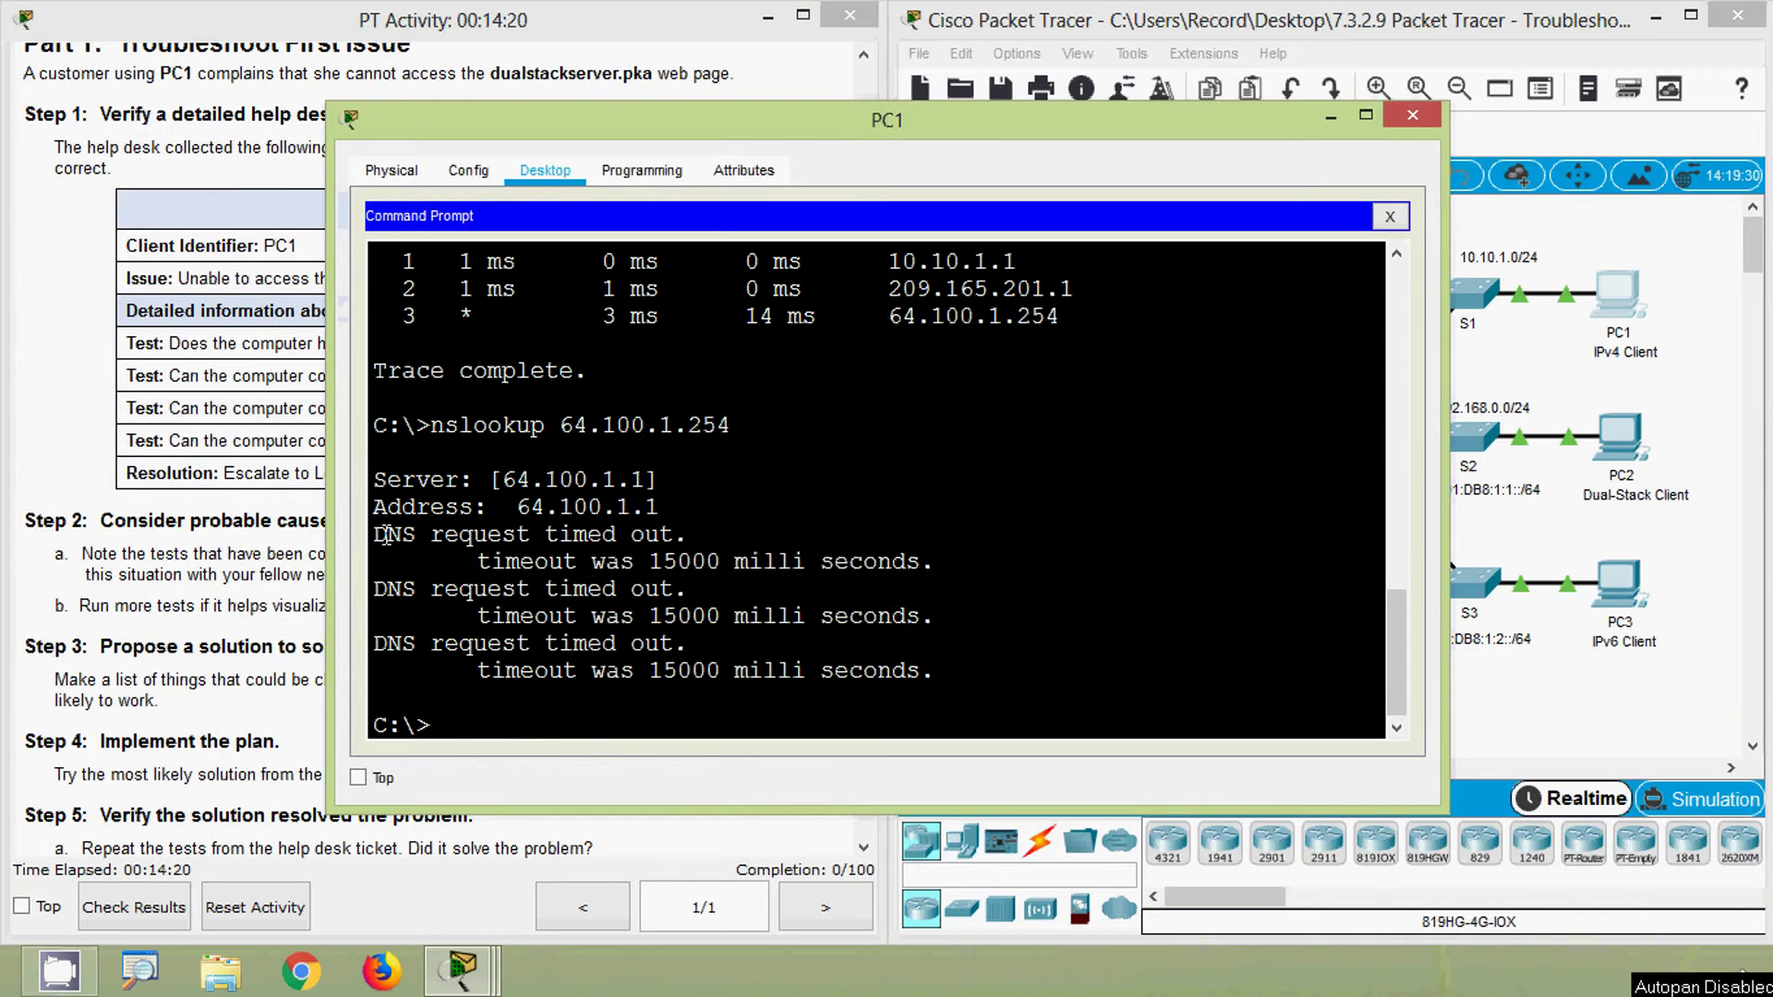
left_click_drag(374, 536, 674, 540)
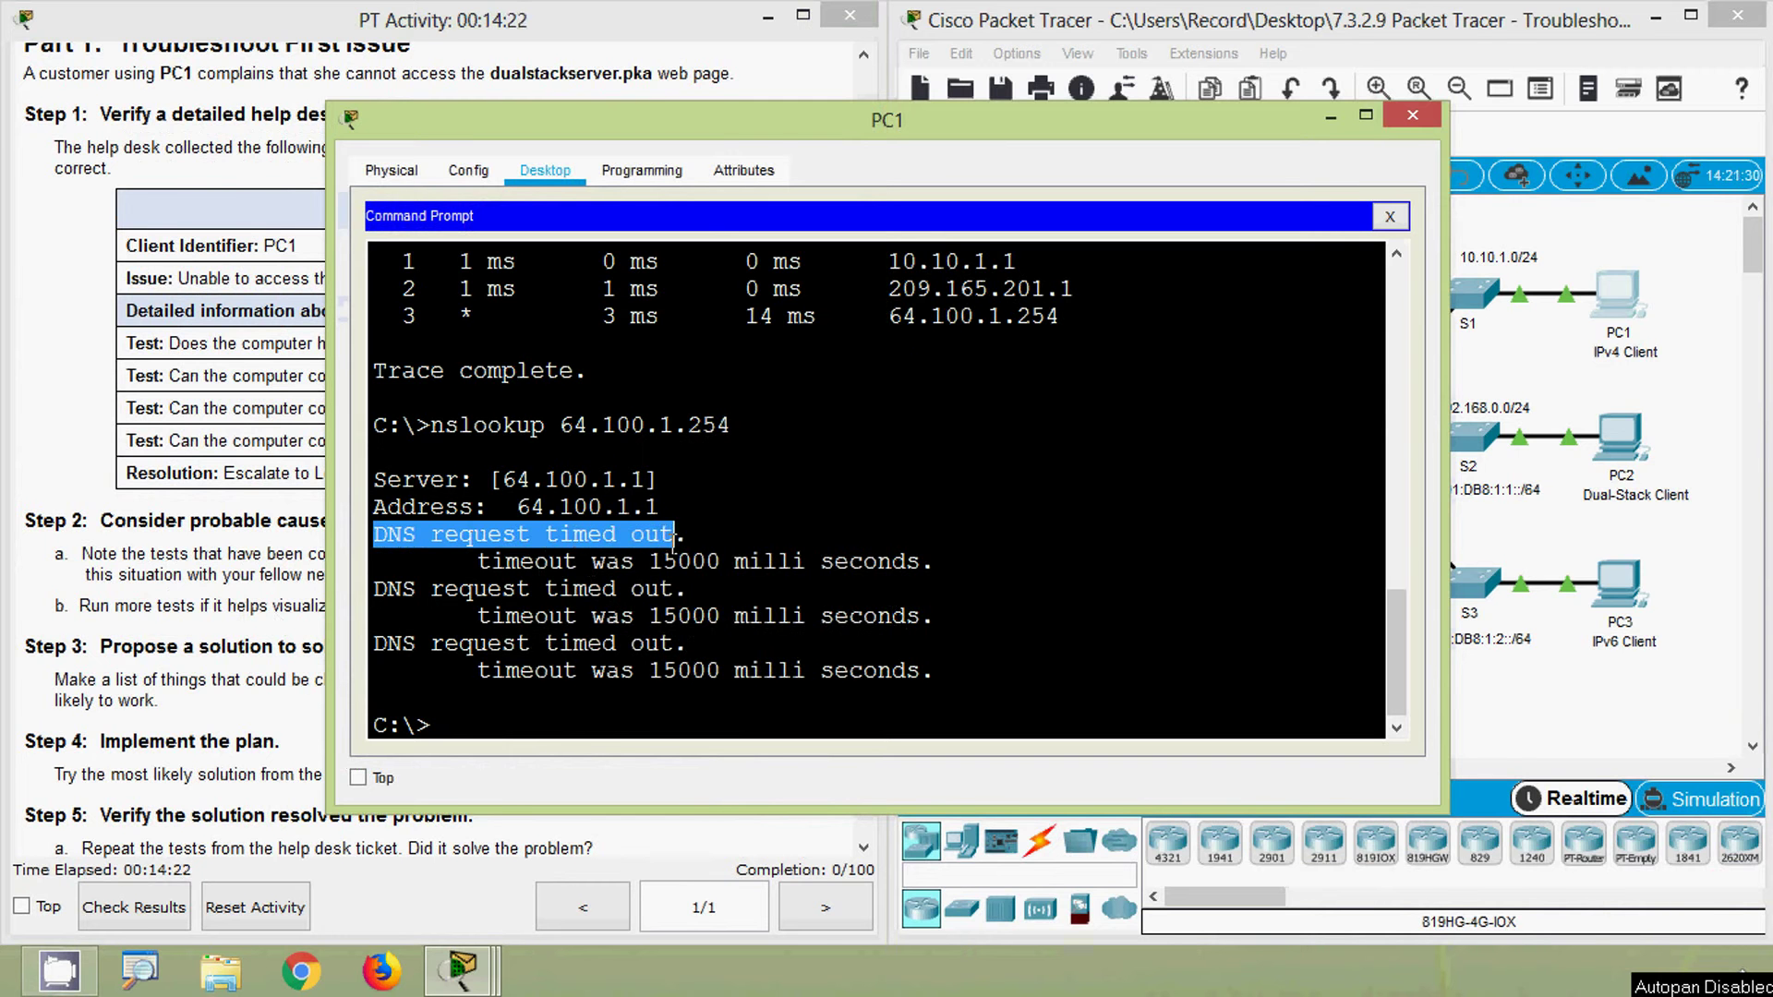
left_click(711, 525)
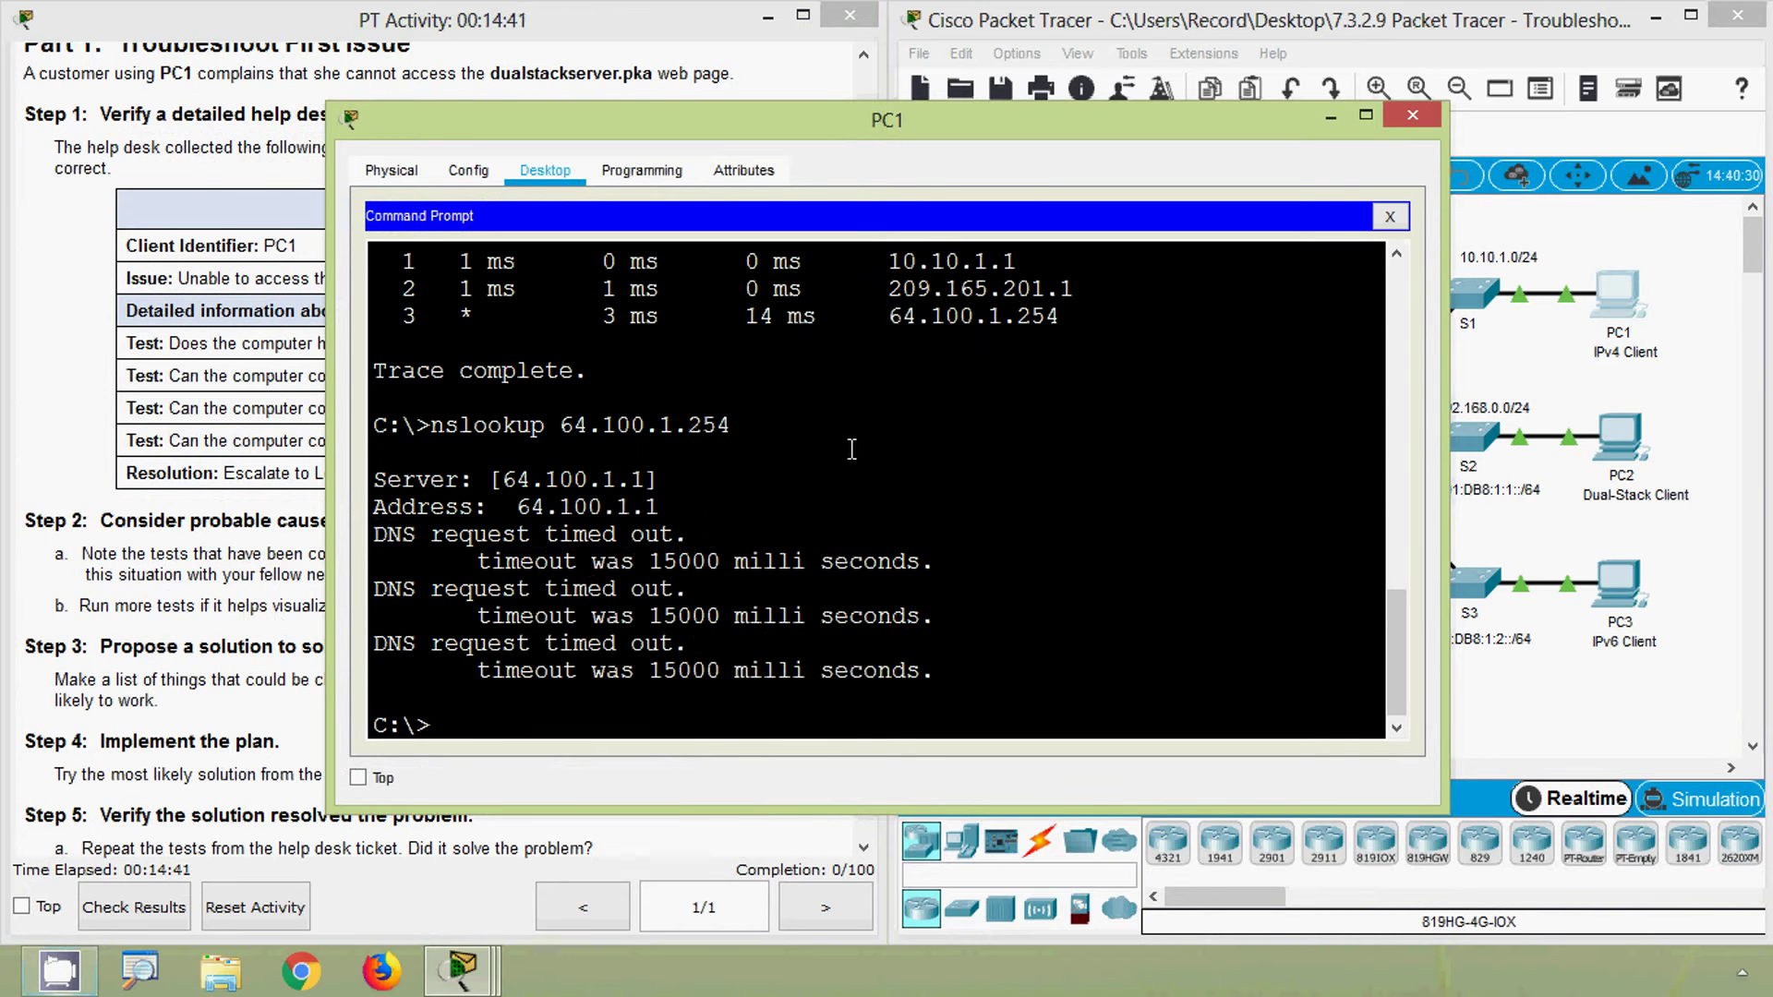
- Go back to PC1's earlier ipconfig /all output and narrow the PC1 window to show it beside the addressing table
left_click_drag(1396, 646, 1395, 303)
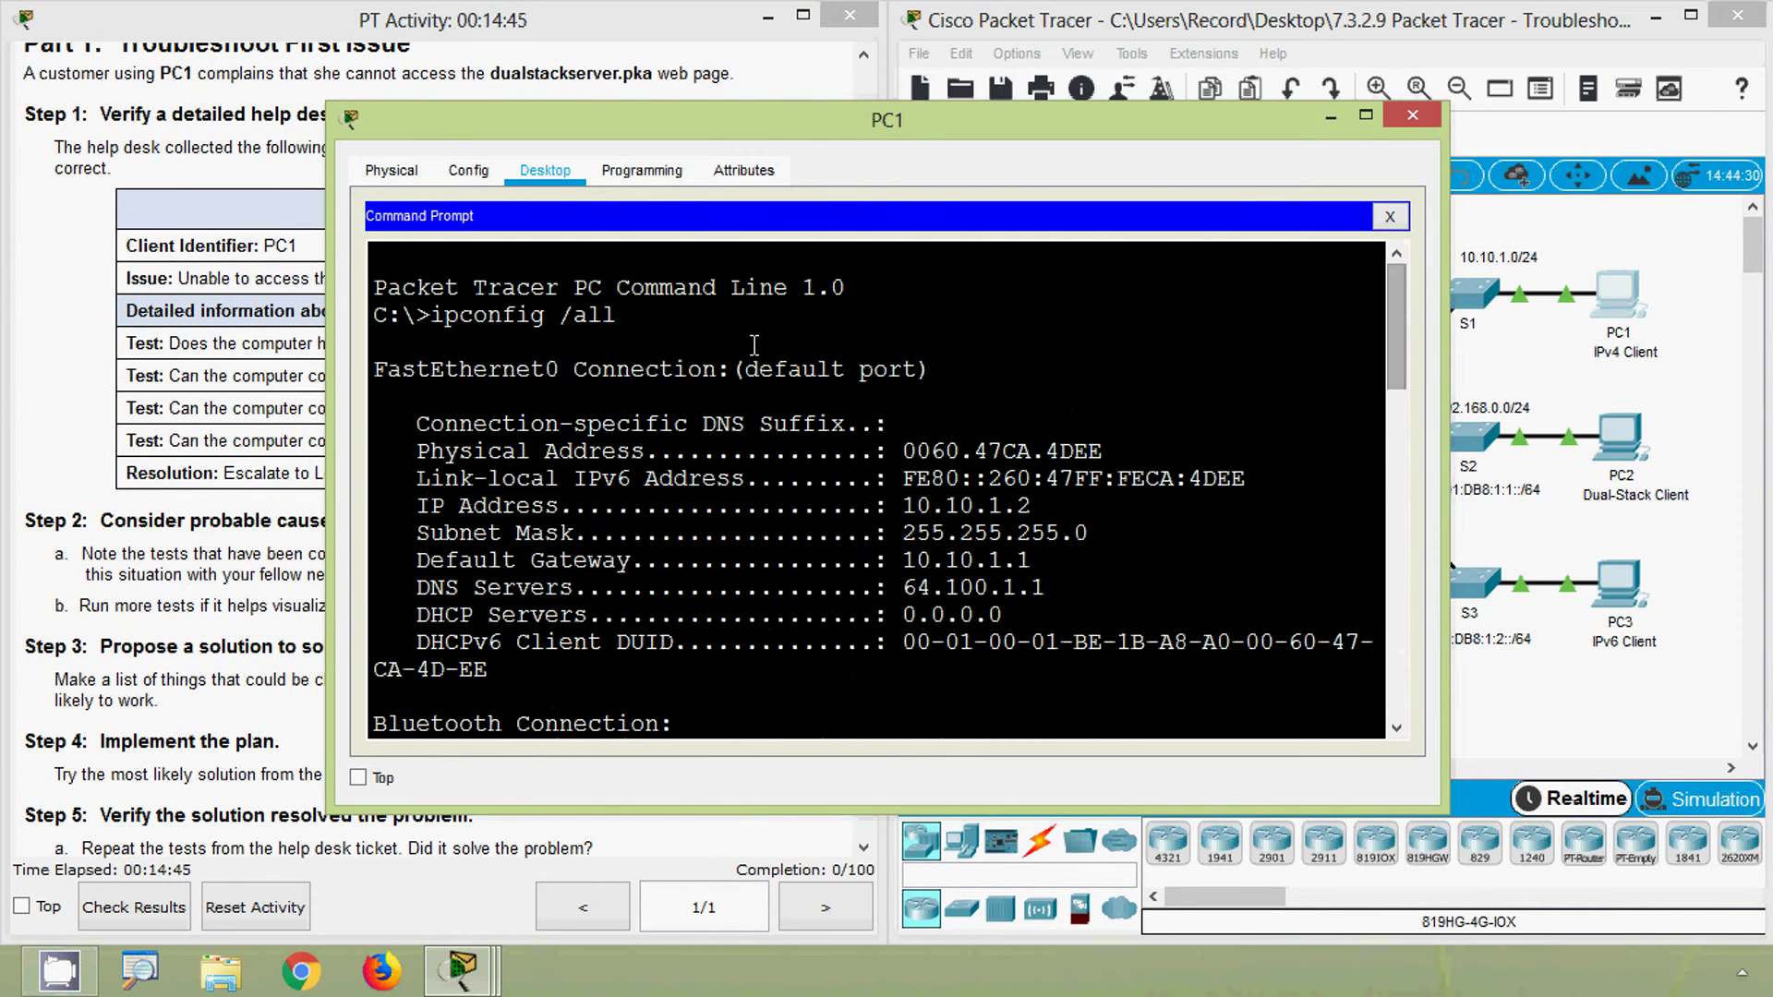
left_click(641, 334)
left_click_drag(490, 329, 450, 321)
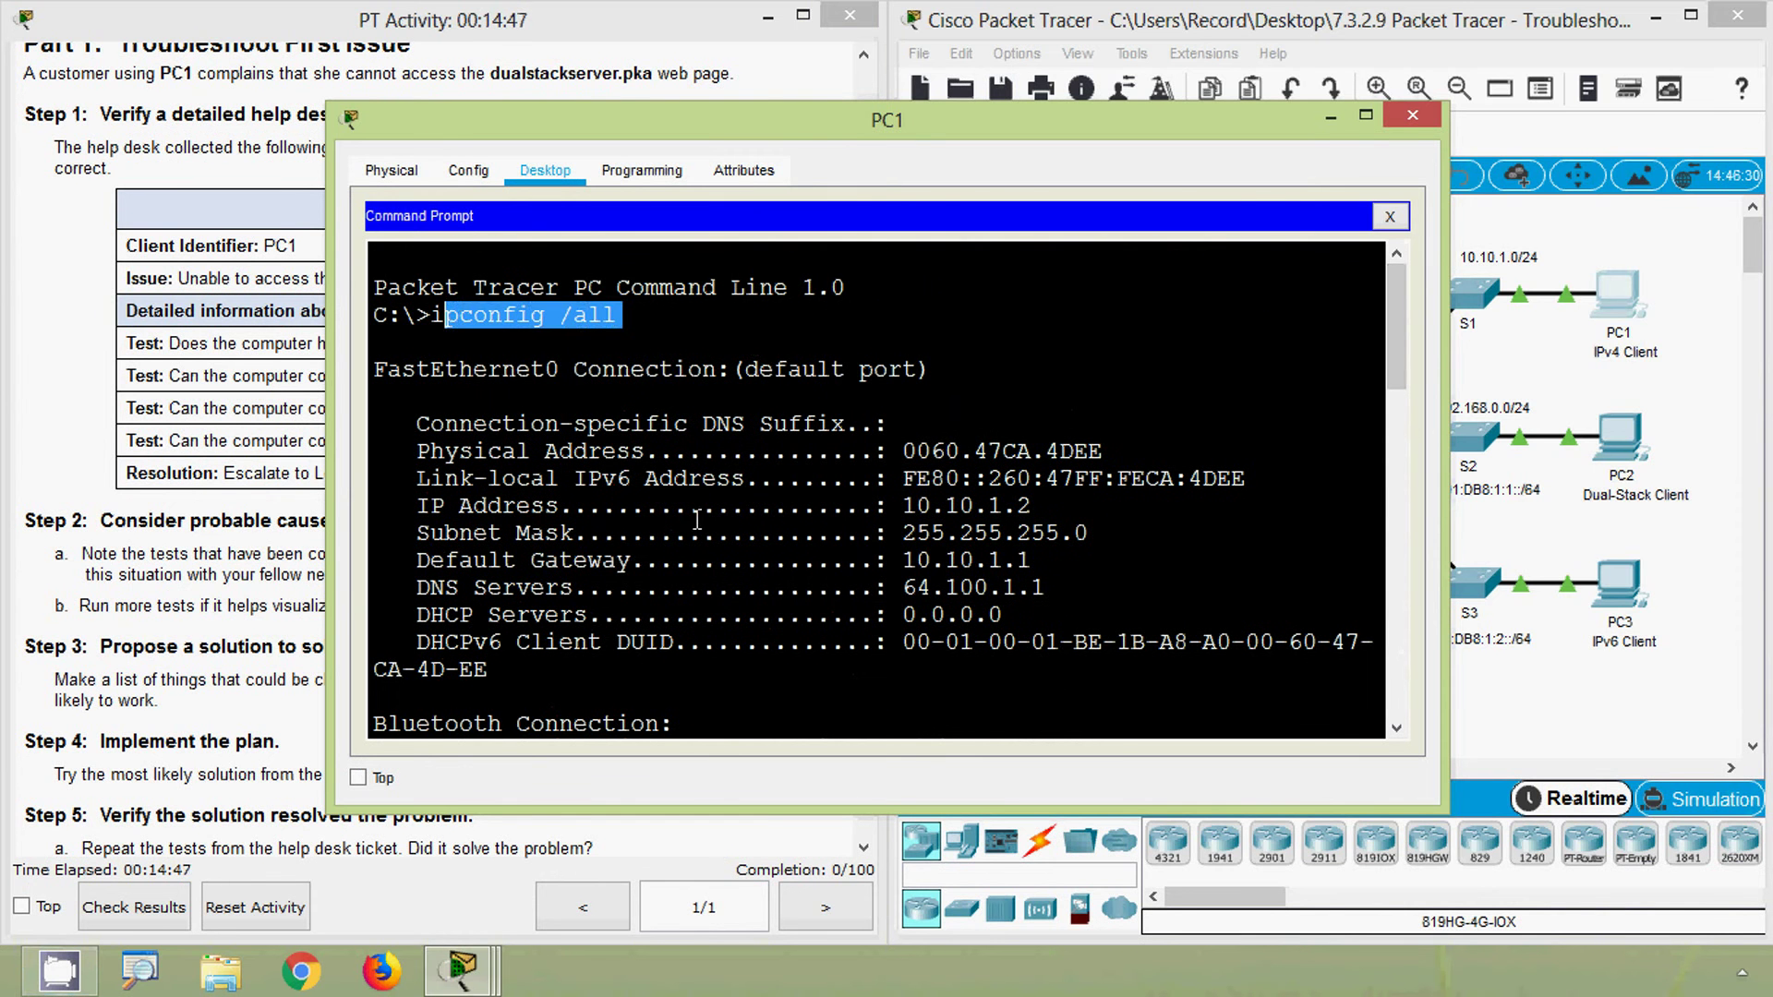
left_click(246, 353)
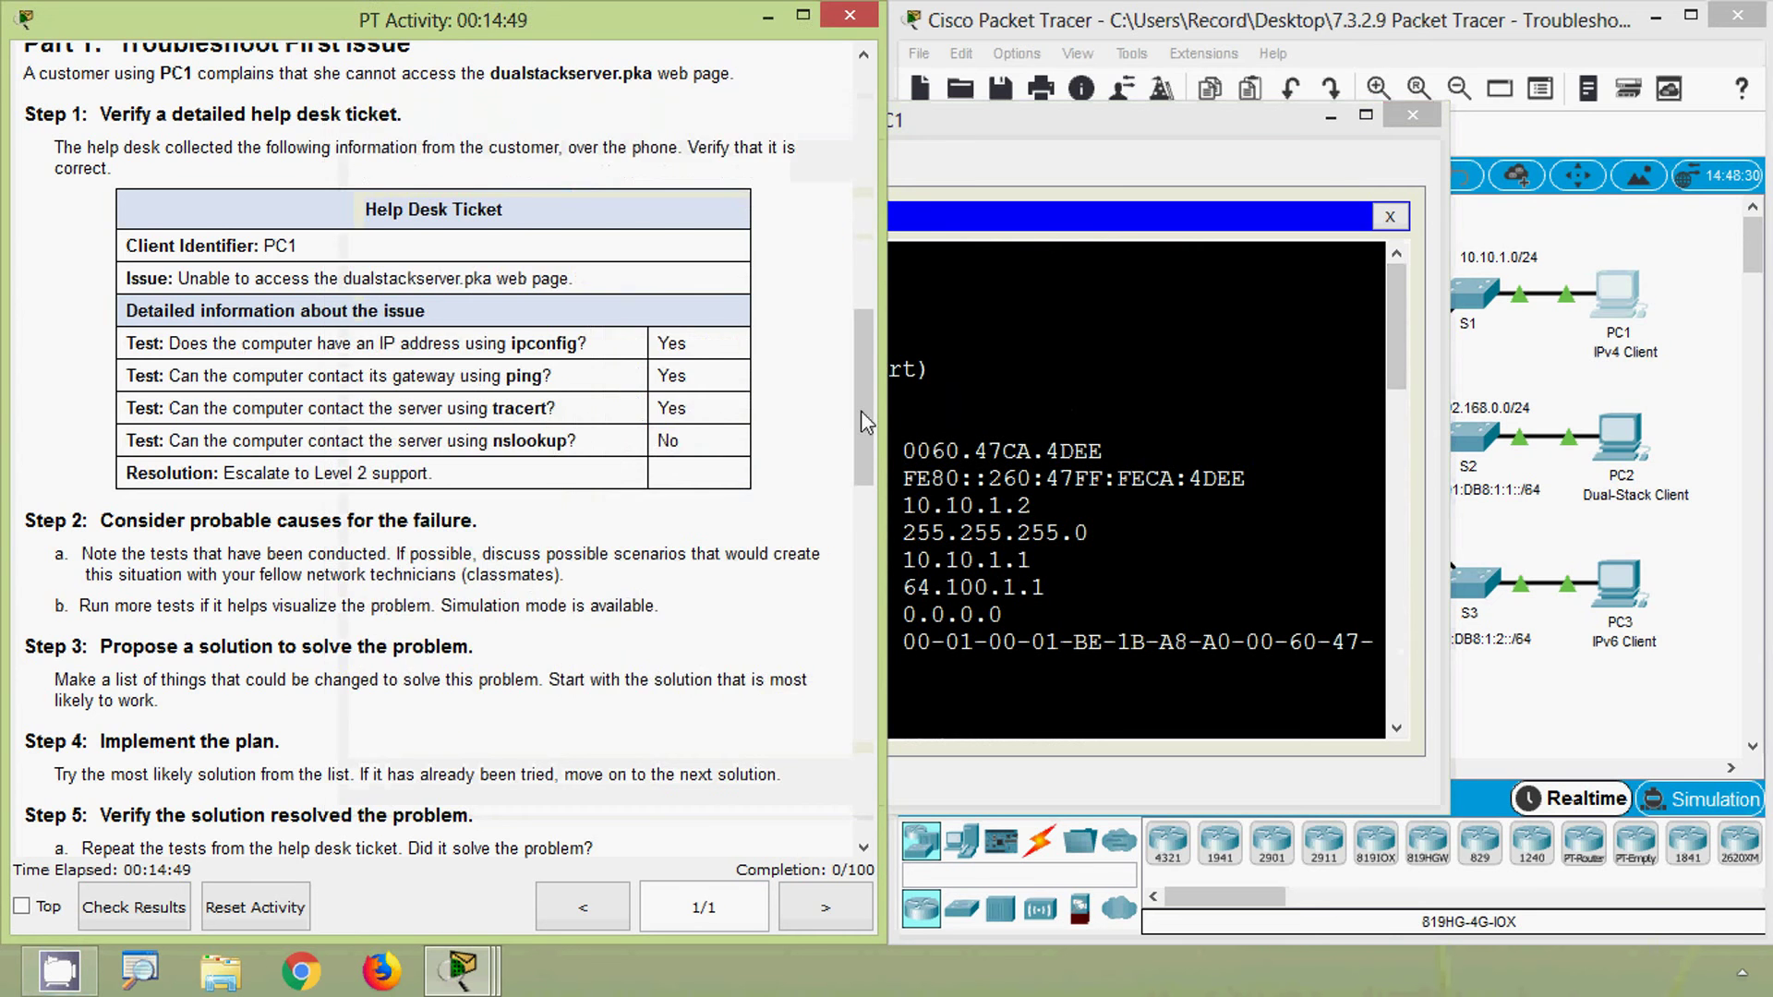
left_click_drag(860, 410, 867, 172)
left_click(937, 374)
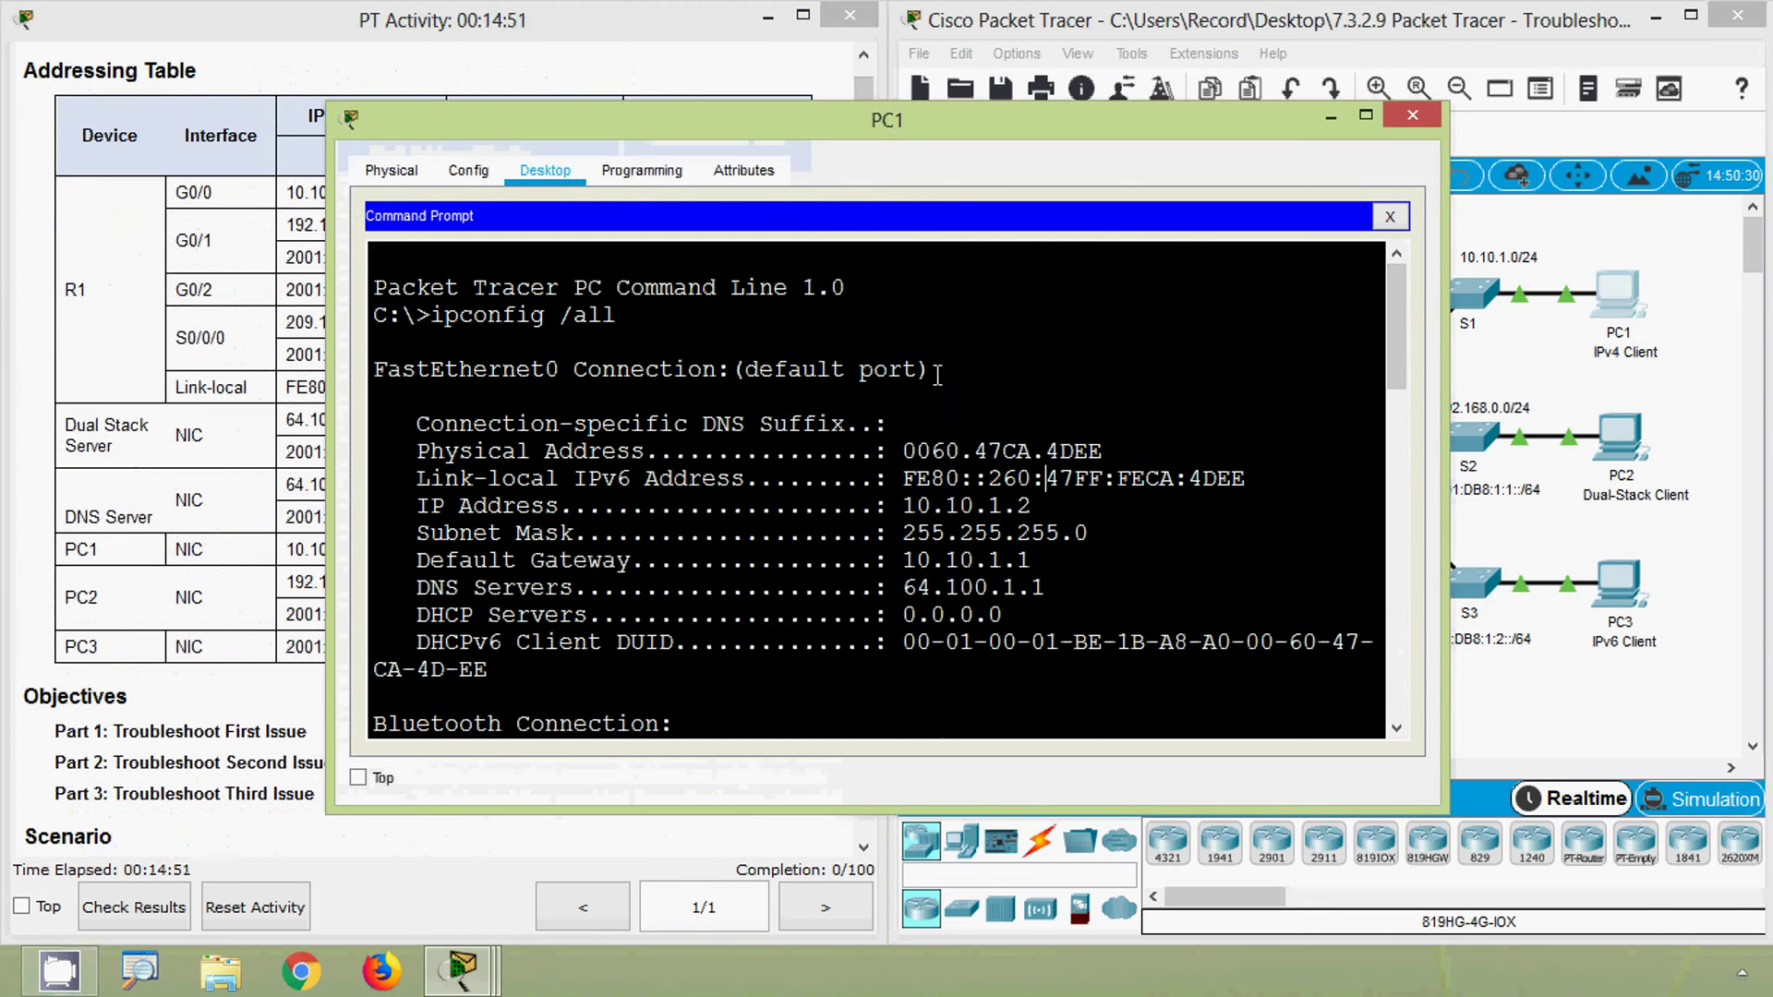
left_click_drag(328, 355, 431, 356)
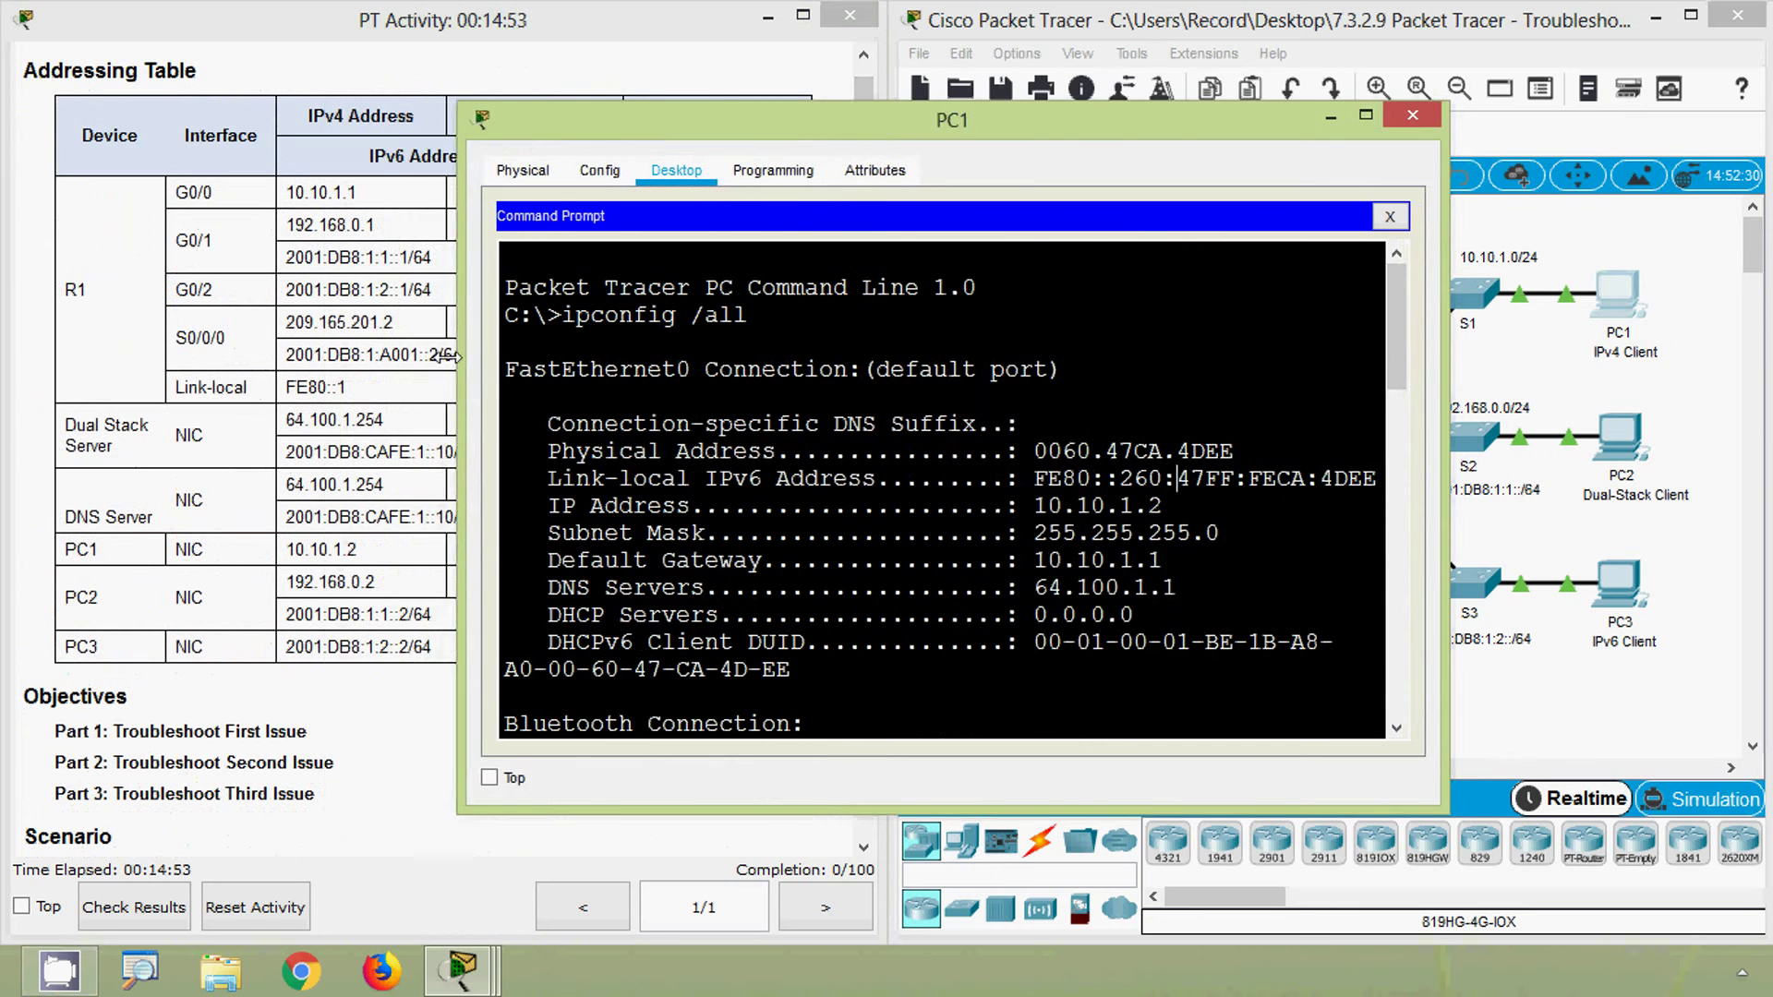
- Review PC1's IP address, subnet mask, default gateway and DNS server in the ipconfig /all output
left_click_drag(515, 508, 701, 513)
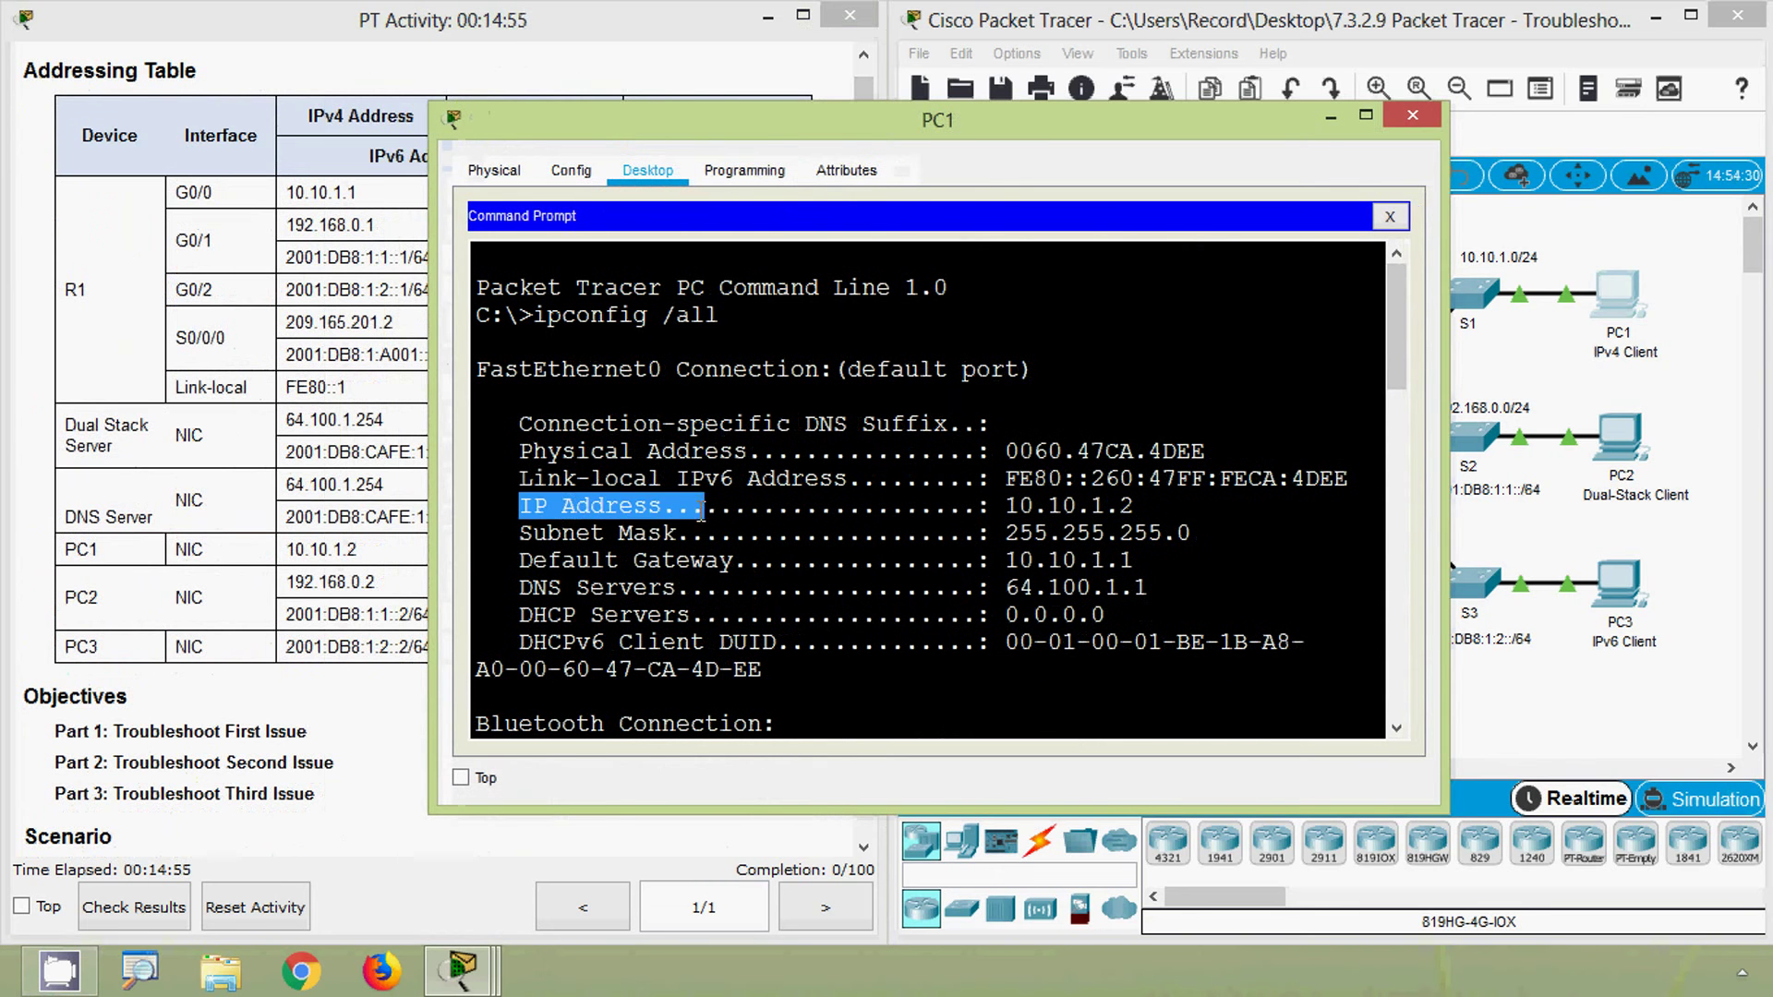
left_click_drag(518, 535, 1064, 561)
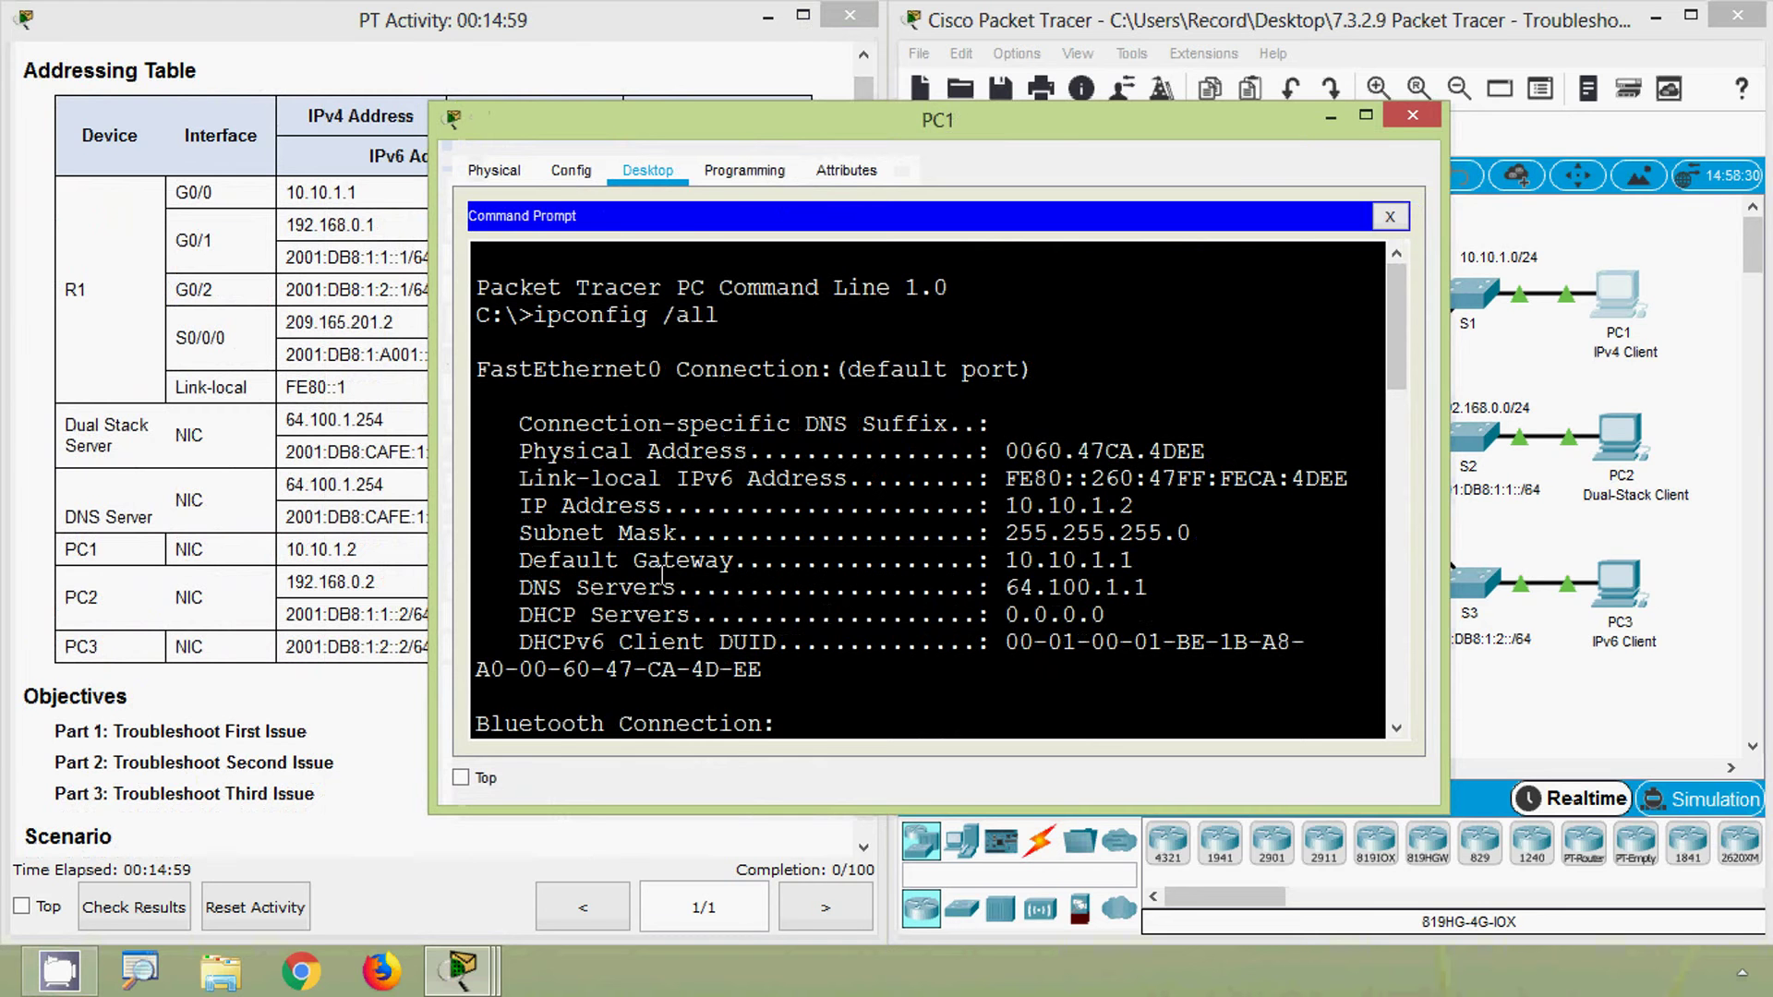
left_click(632, 573)
left_click_drag(515, 594, 1151, 593)
left_click(952, 595)
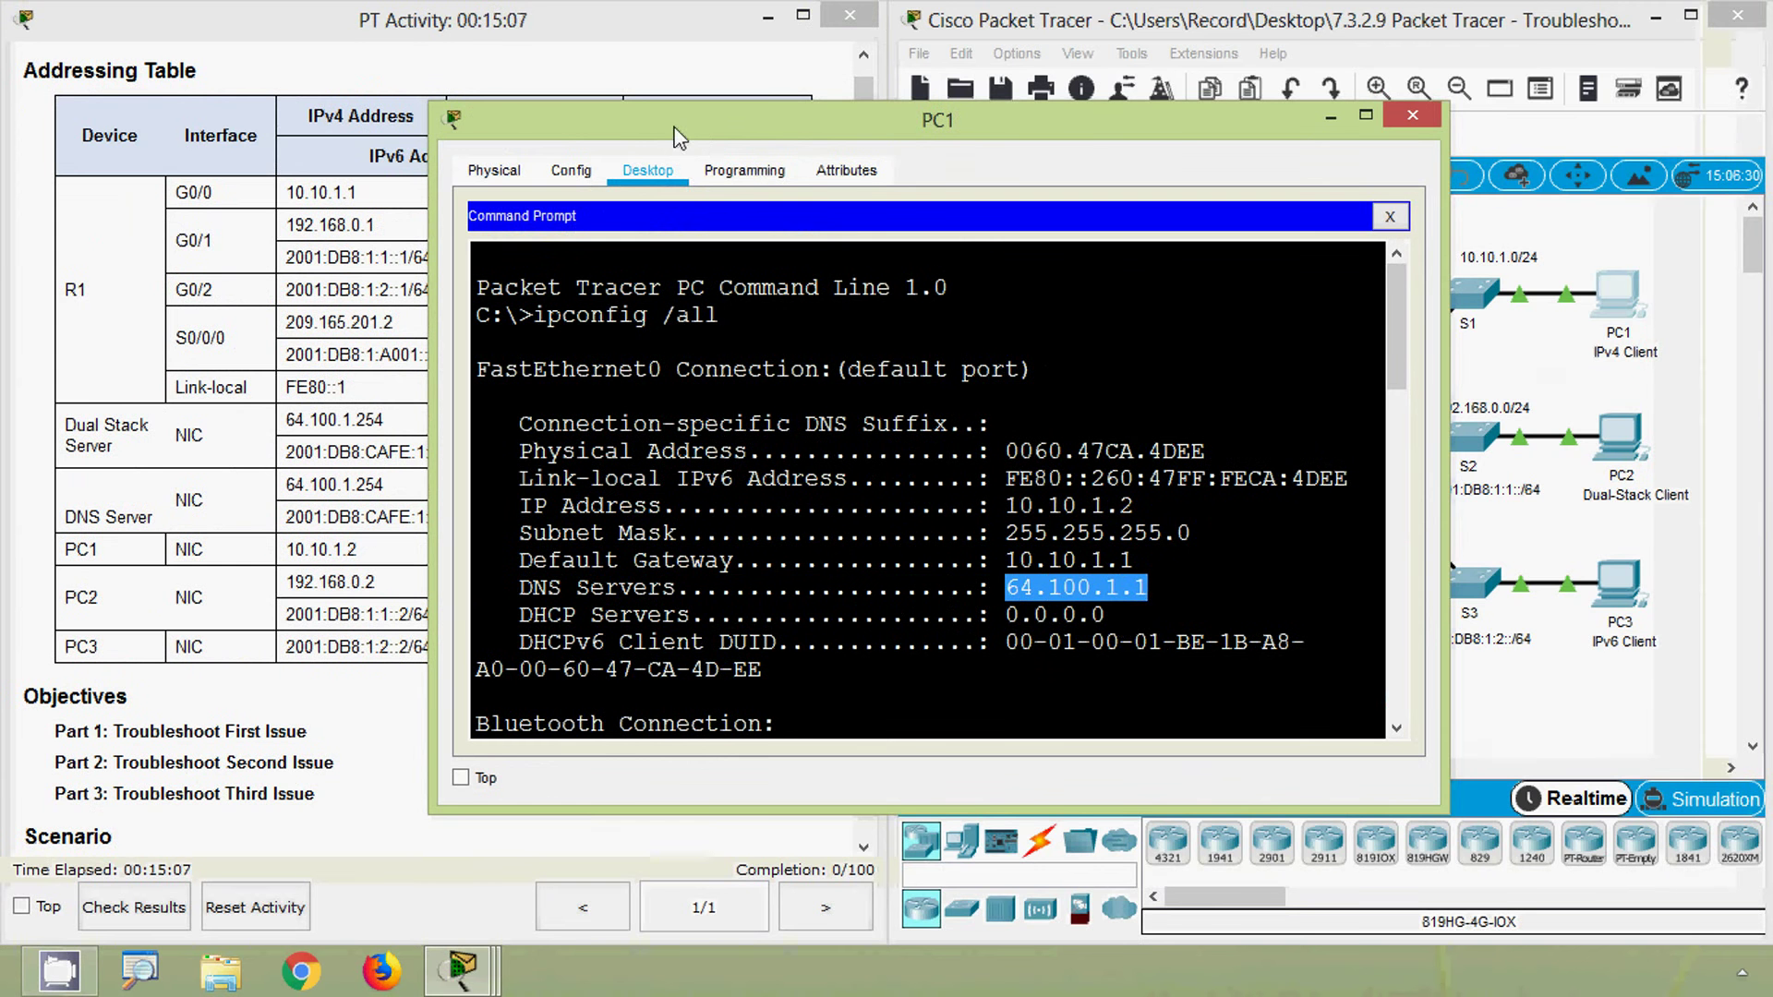
- Move the PC1 window off the addressing table and compare the DNS Server's IPv4 address with PC1's DNS server setting
left_click_drag(677, 136, 943, 100)
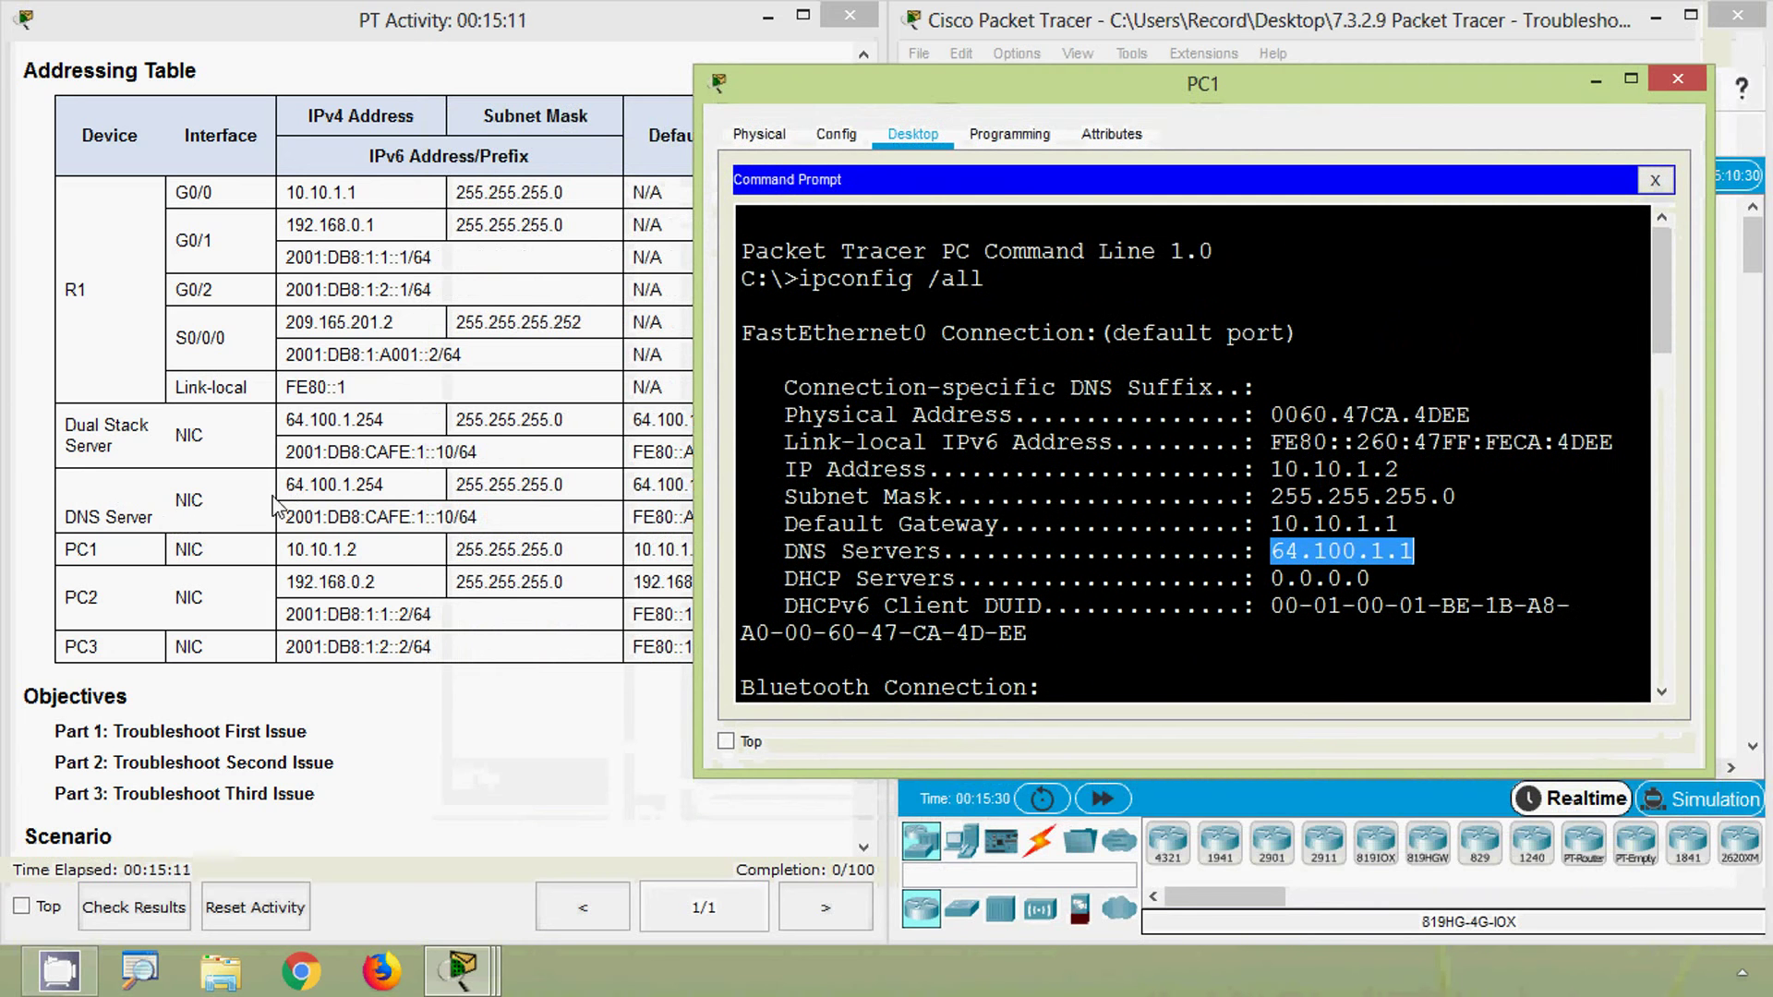
left_click(299, 487)
double_click(298, 488)
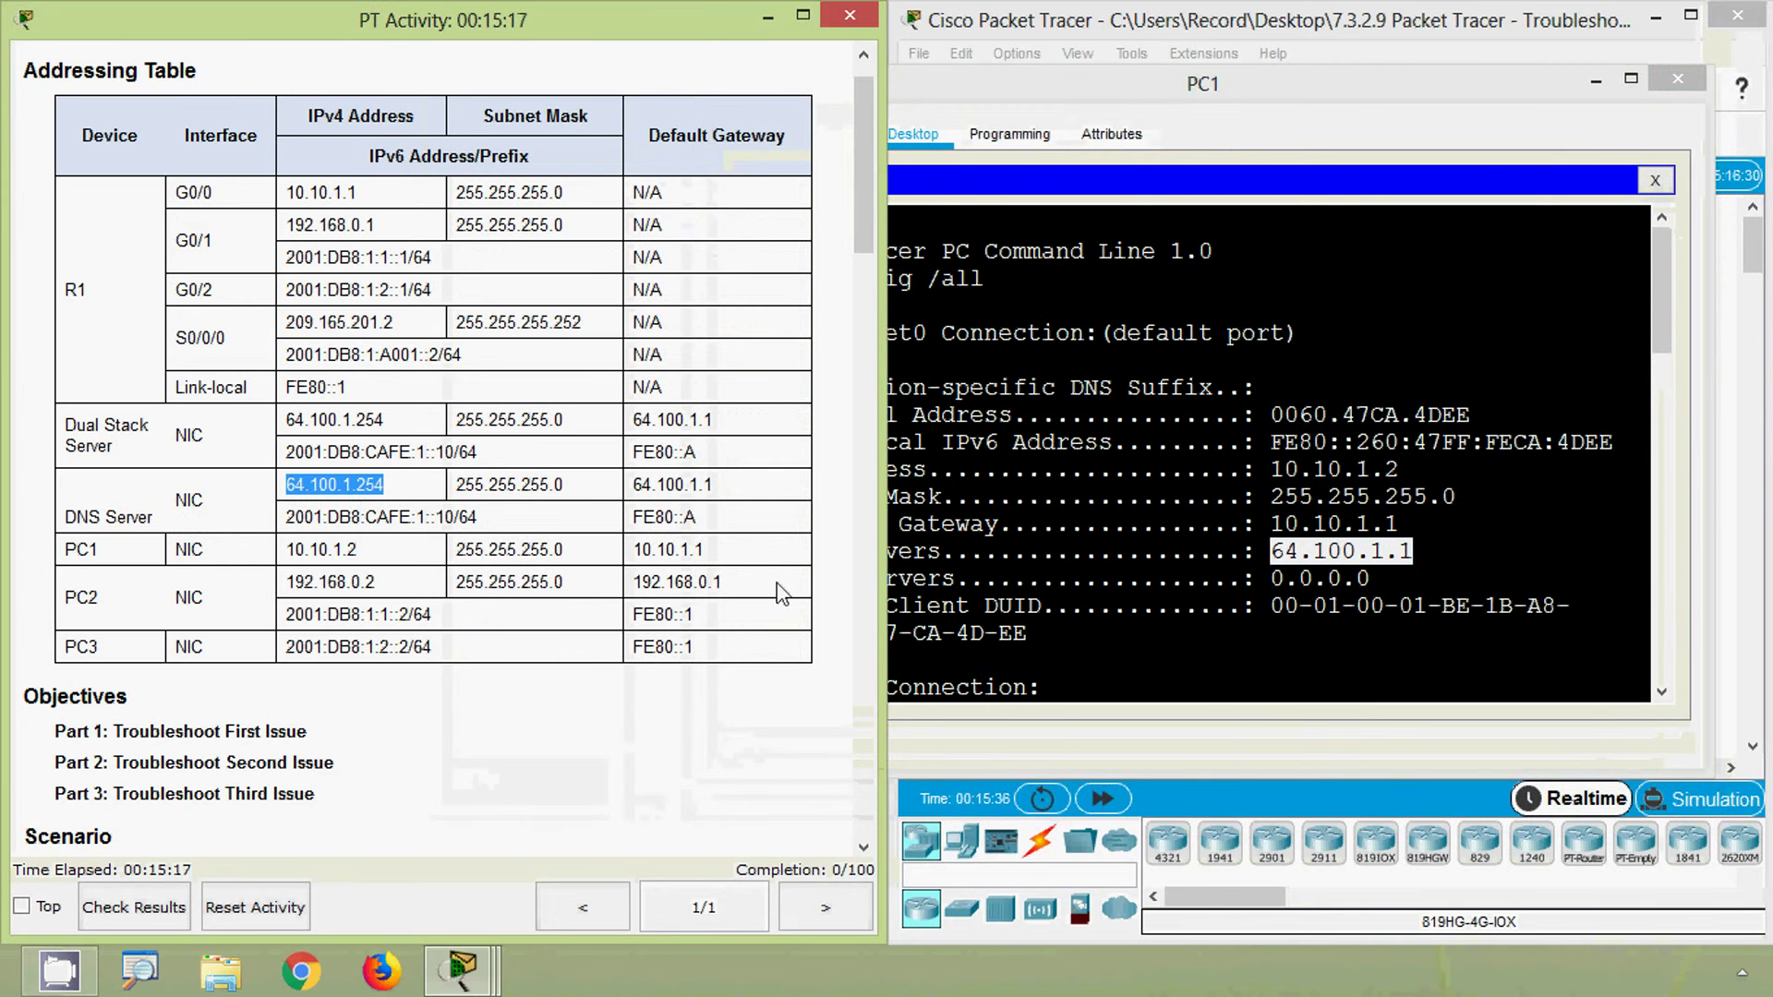
left_click(976, 582)
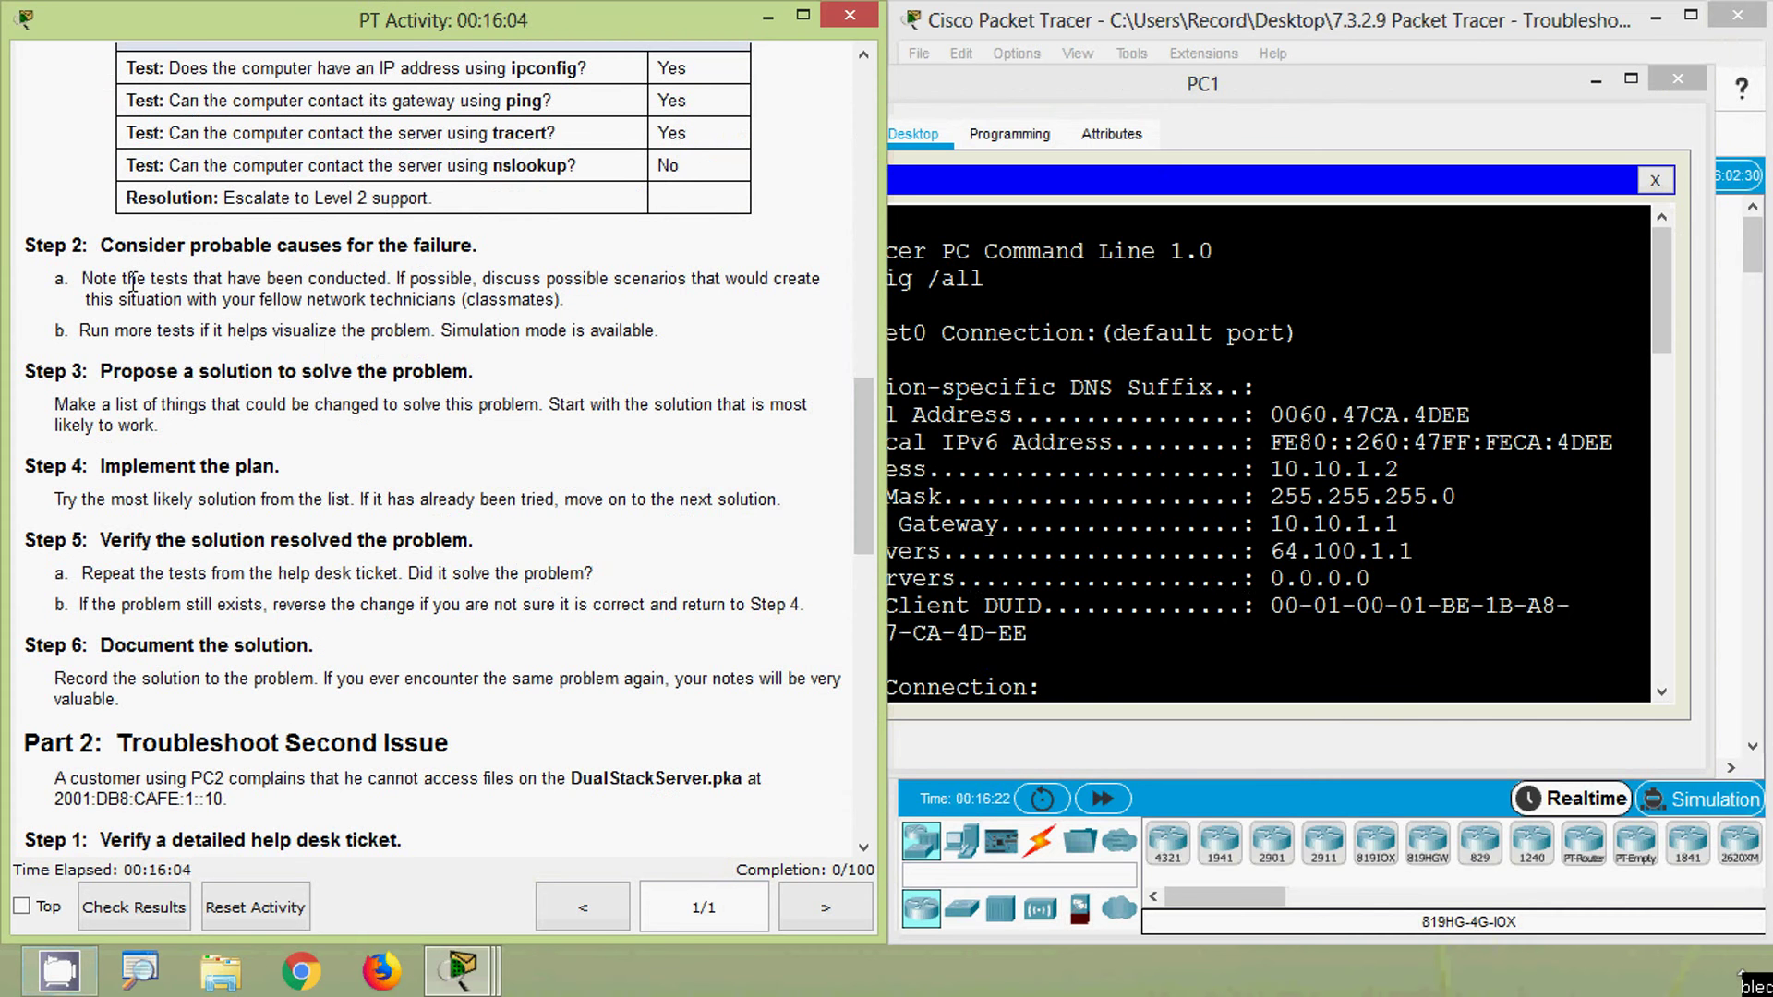
- Read Part 1's Steps 2 to 4 on considering probable causes, proposing a solution and implementing the plan
left_click_drag(126, 249, 453, 245)
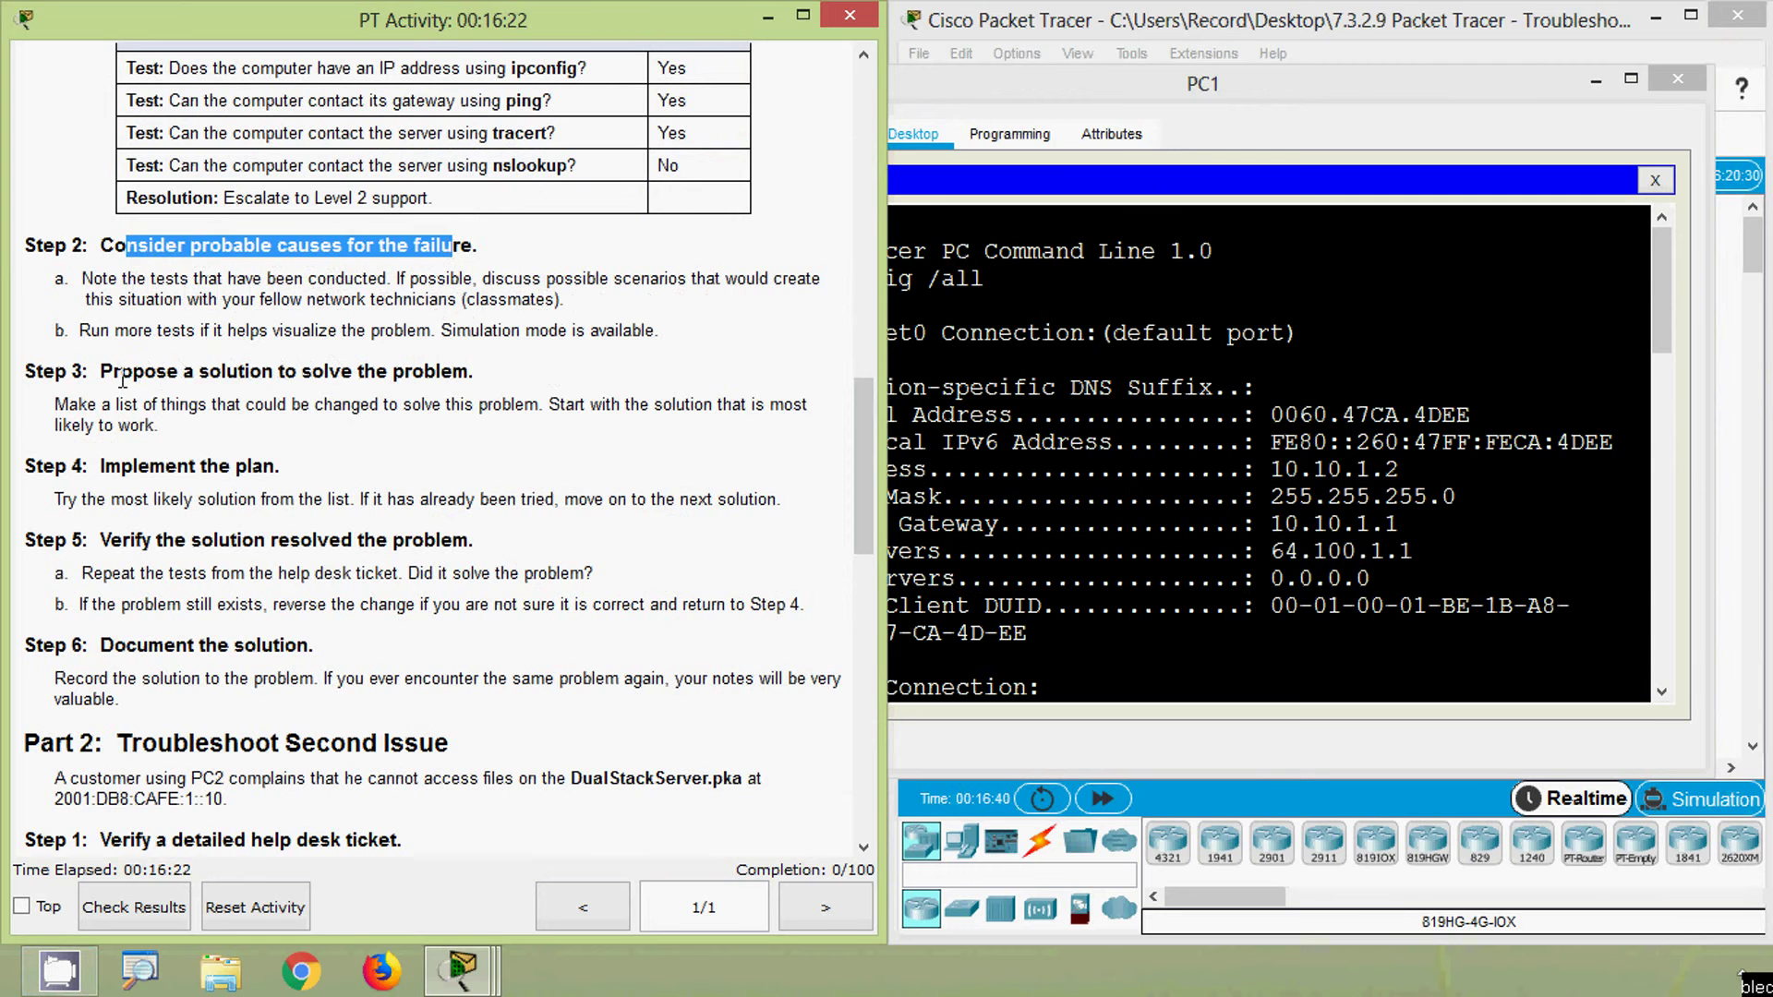
left_click_drag(121, 373, 453, 373)
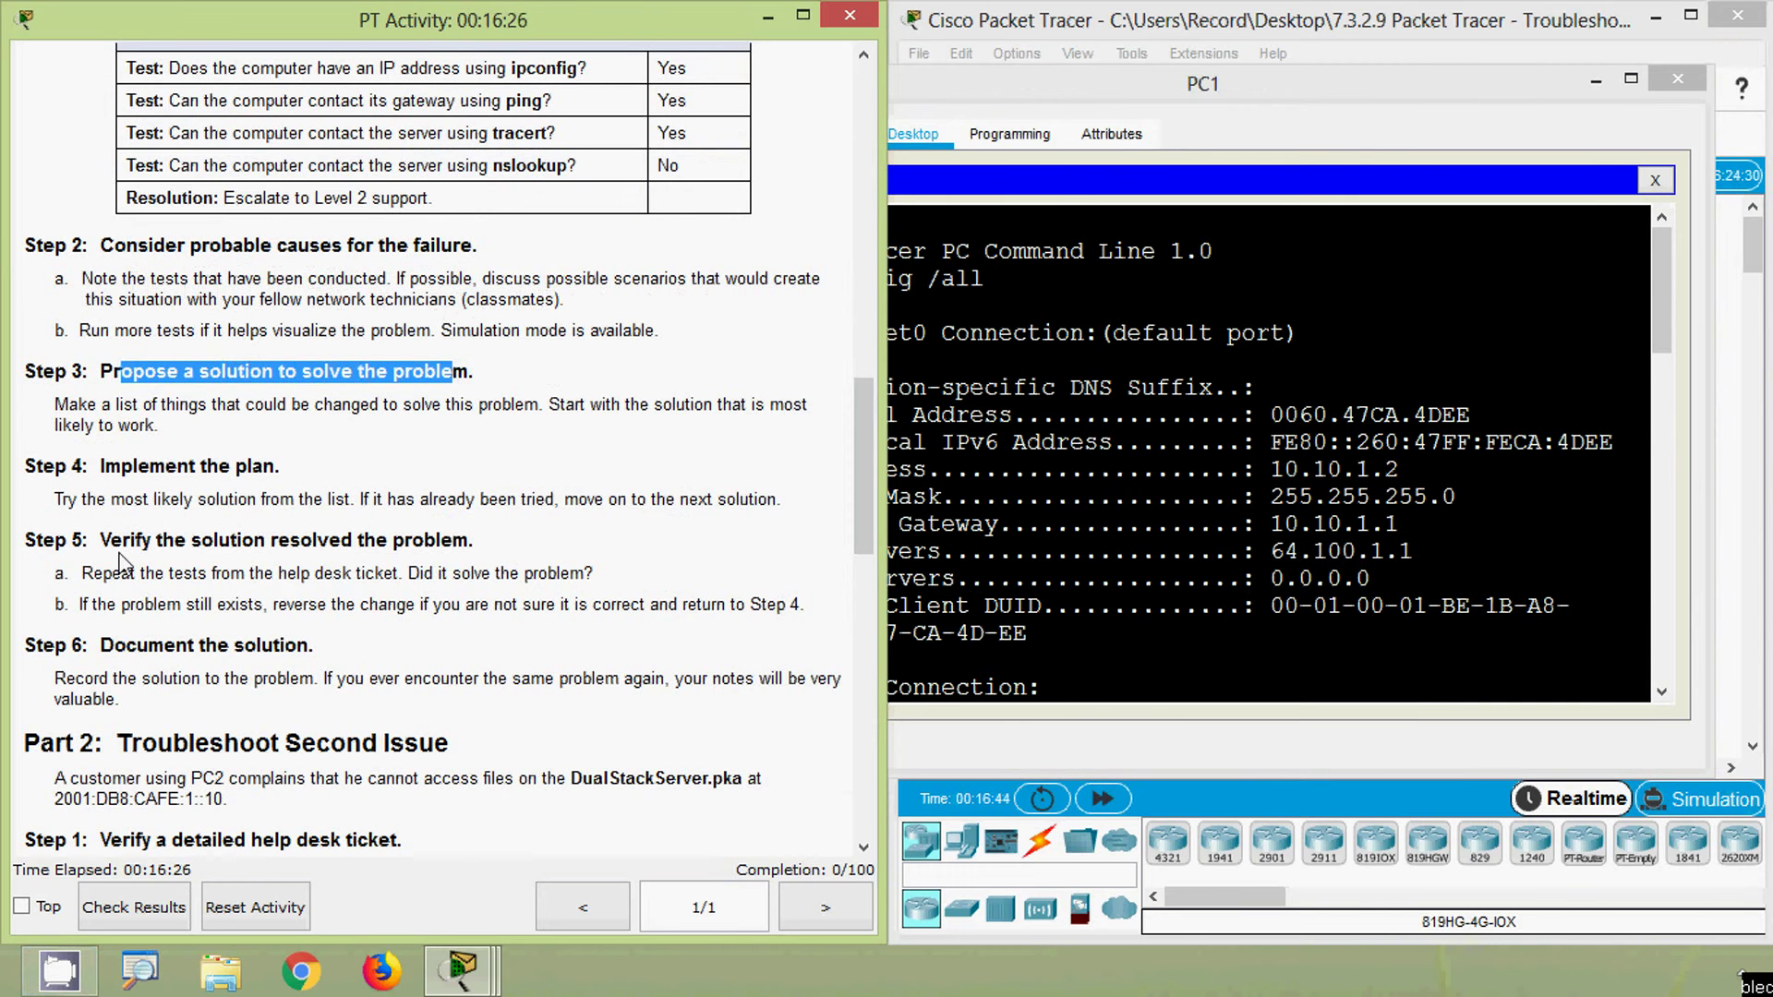
left_click_drag(135, 498, 233, 467)
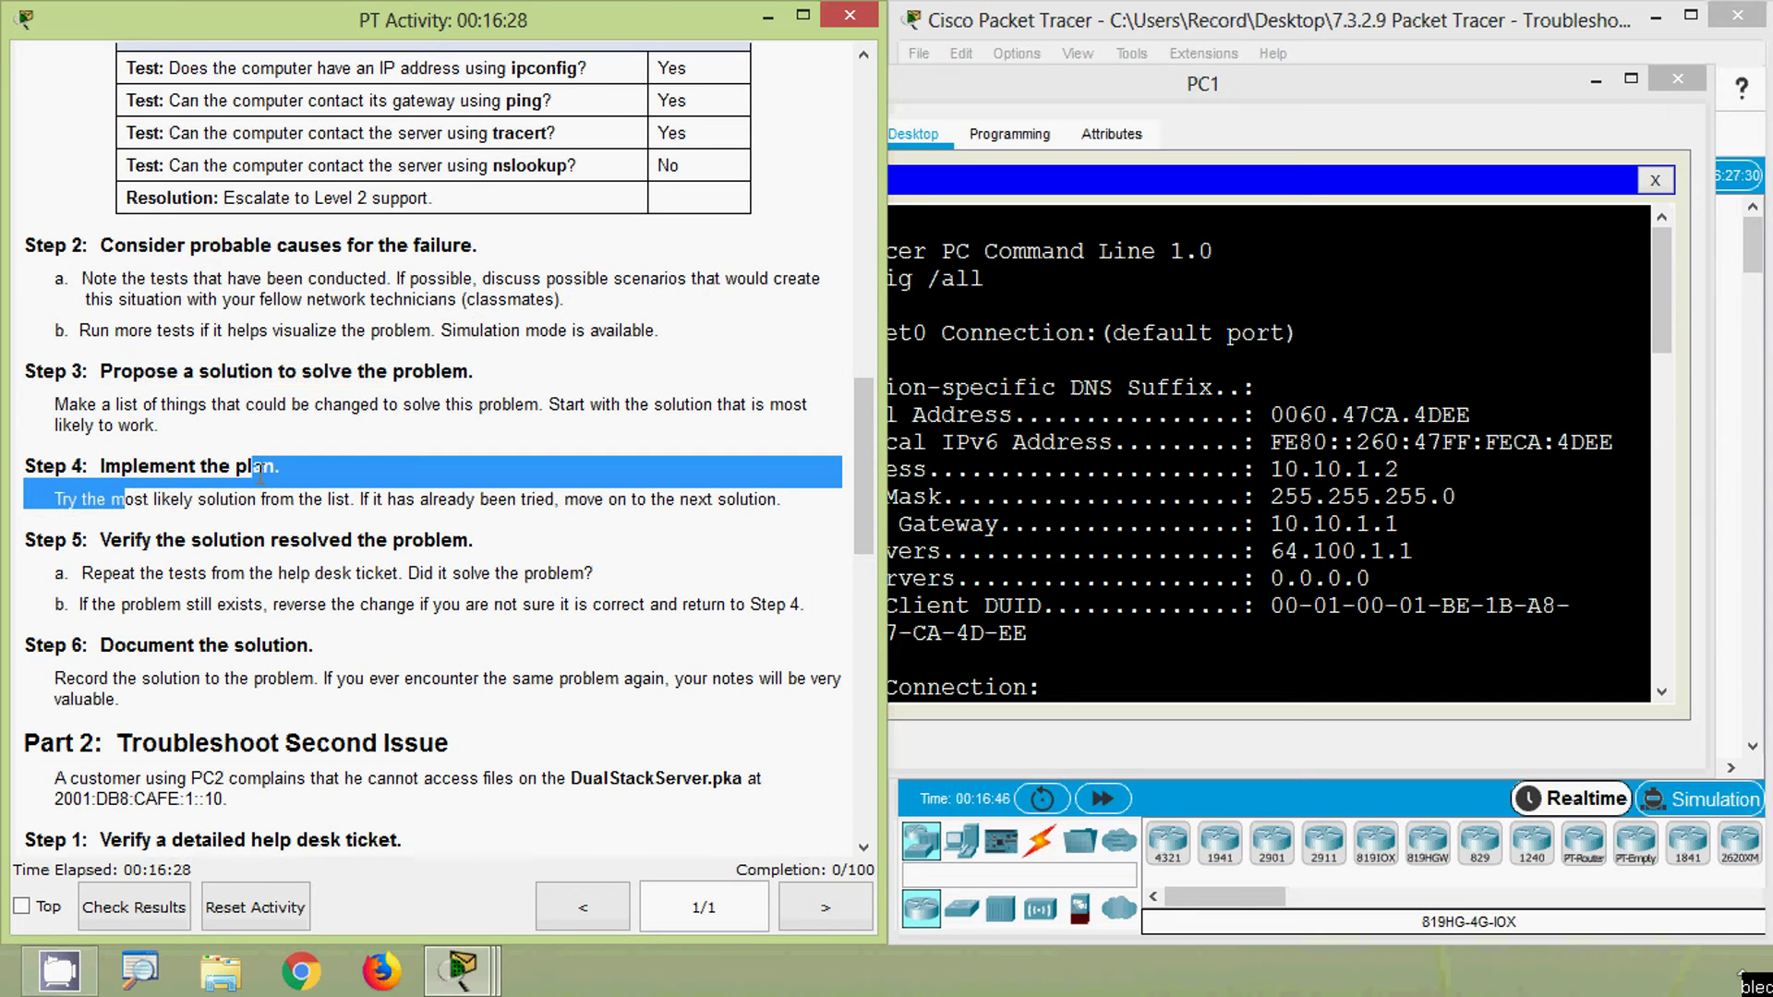
- Set PC1's DNS server to 64.100.1.254 in its static IP configuration and close the PC1 window
left_click(137, 553)
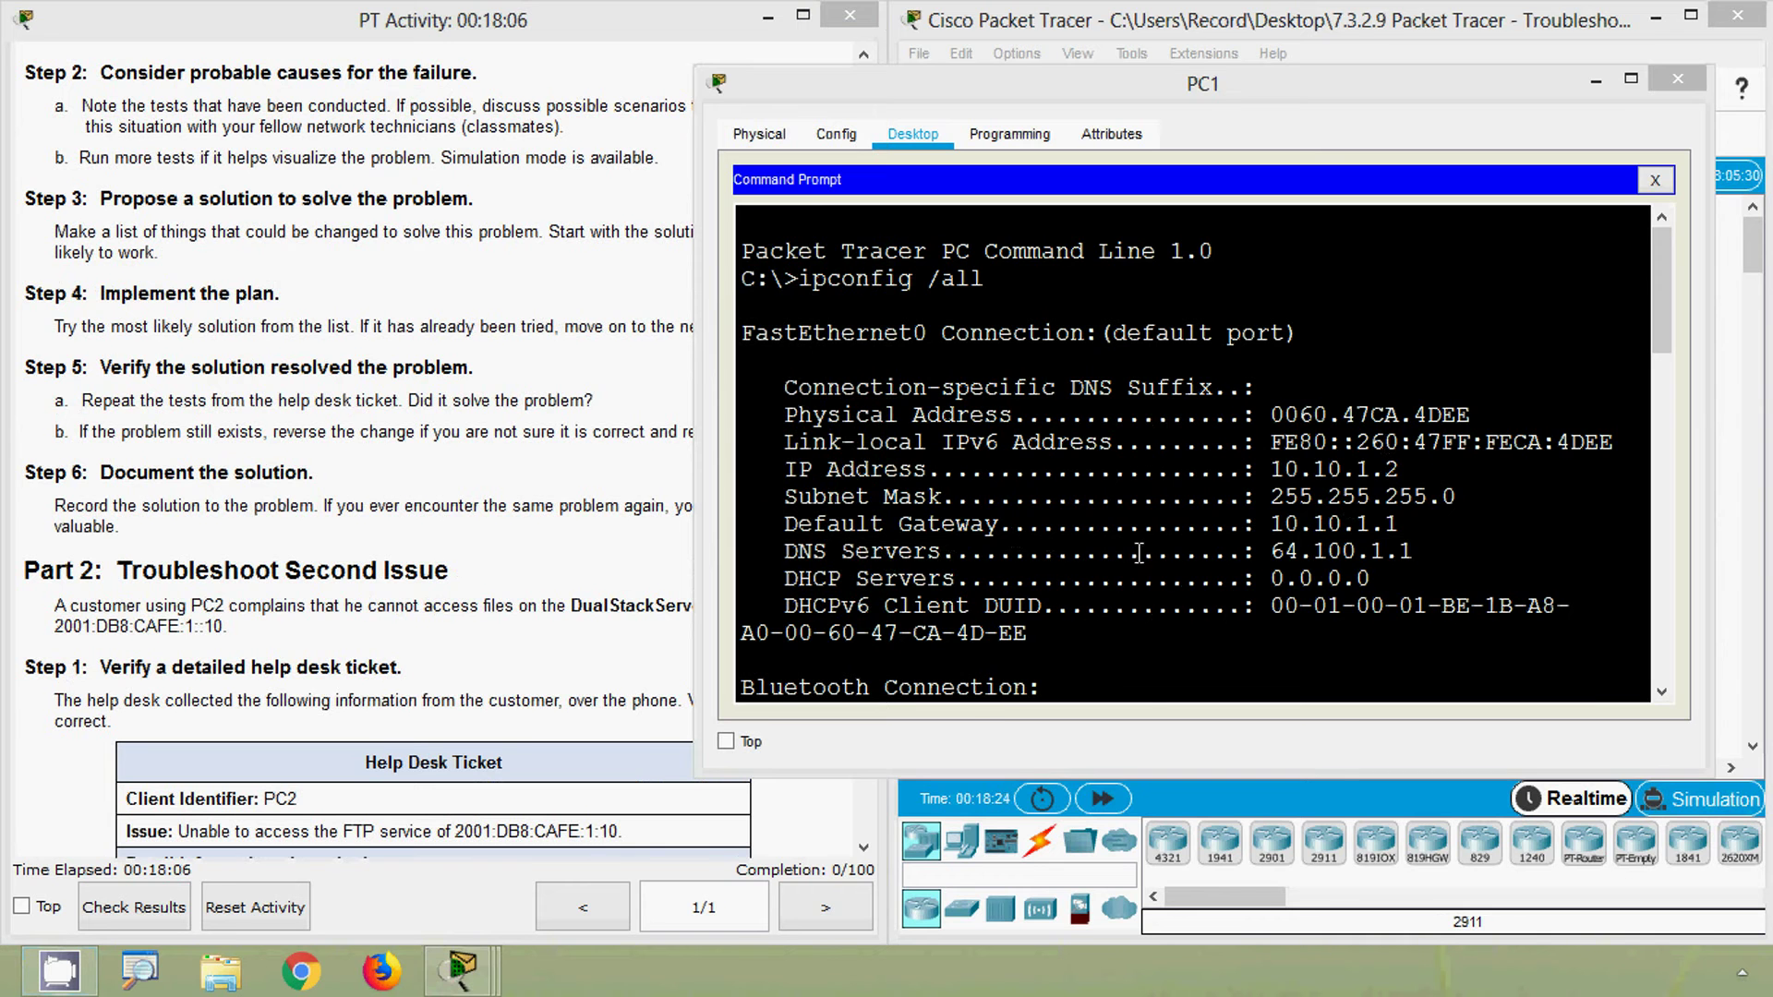
left_click(1654, 181)
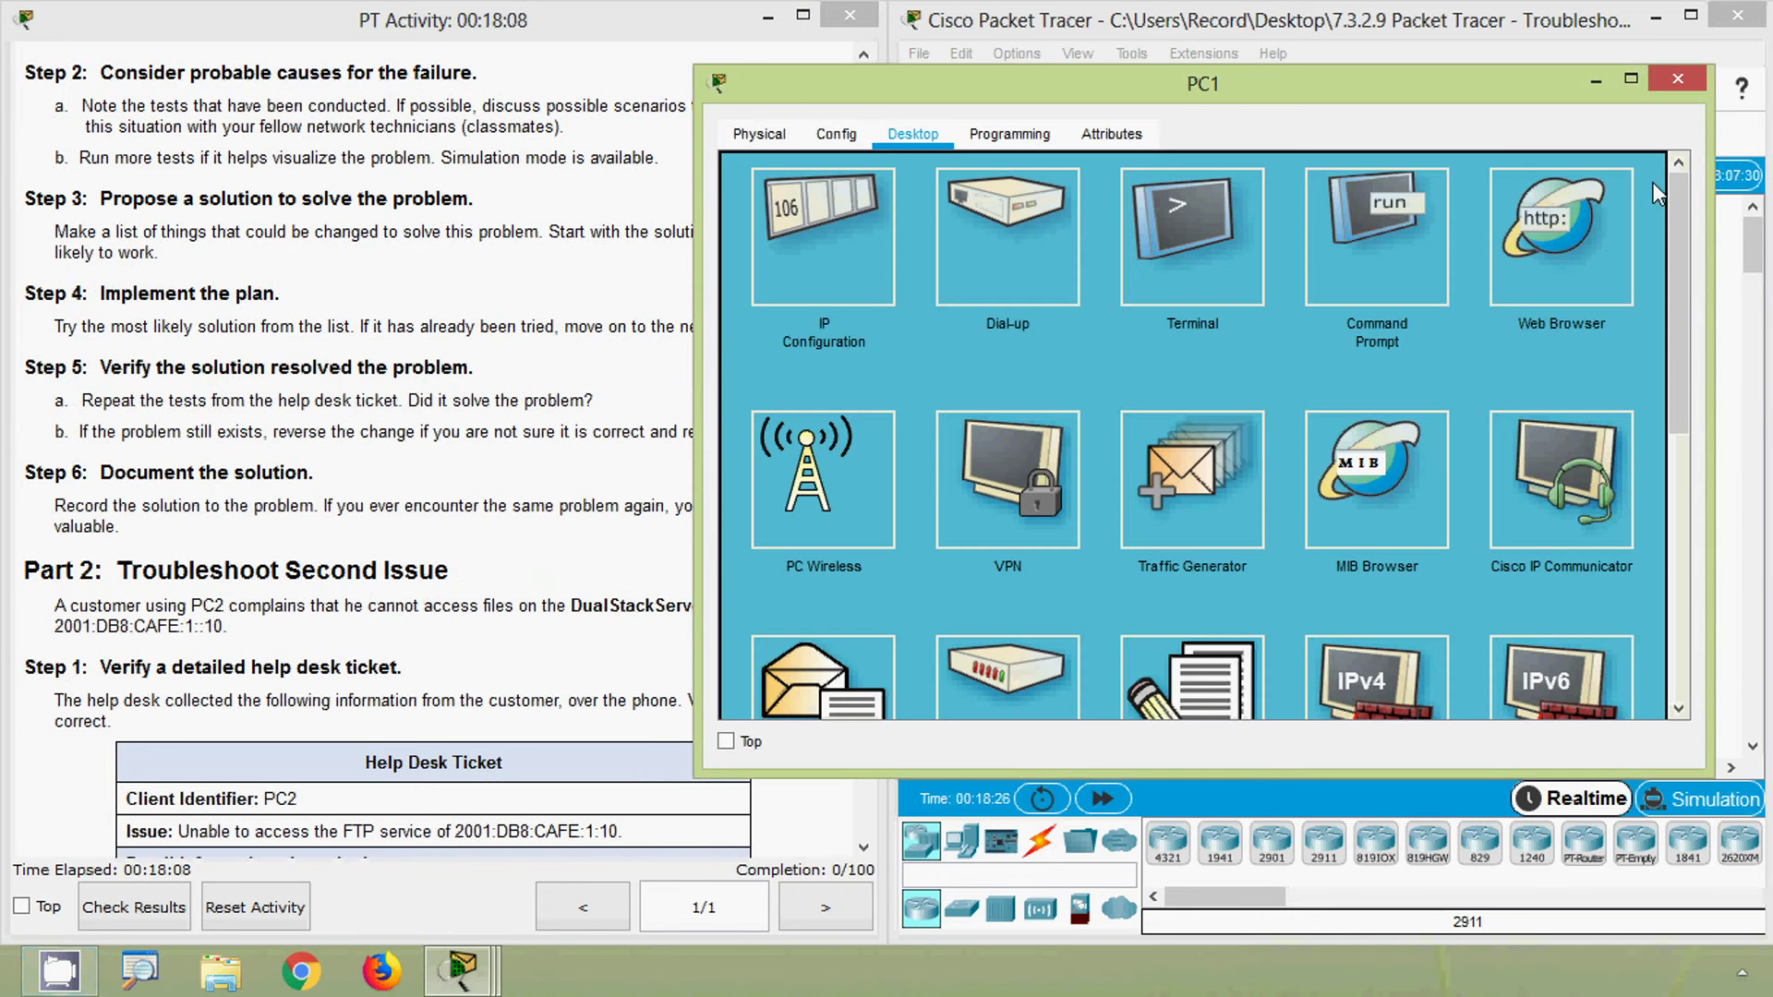
left_click(802, 229)
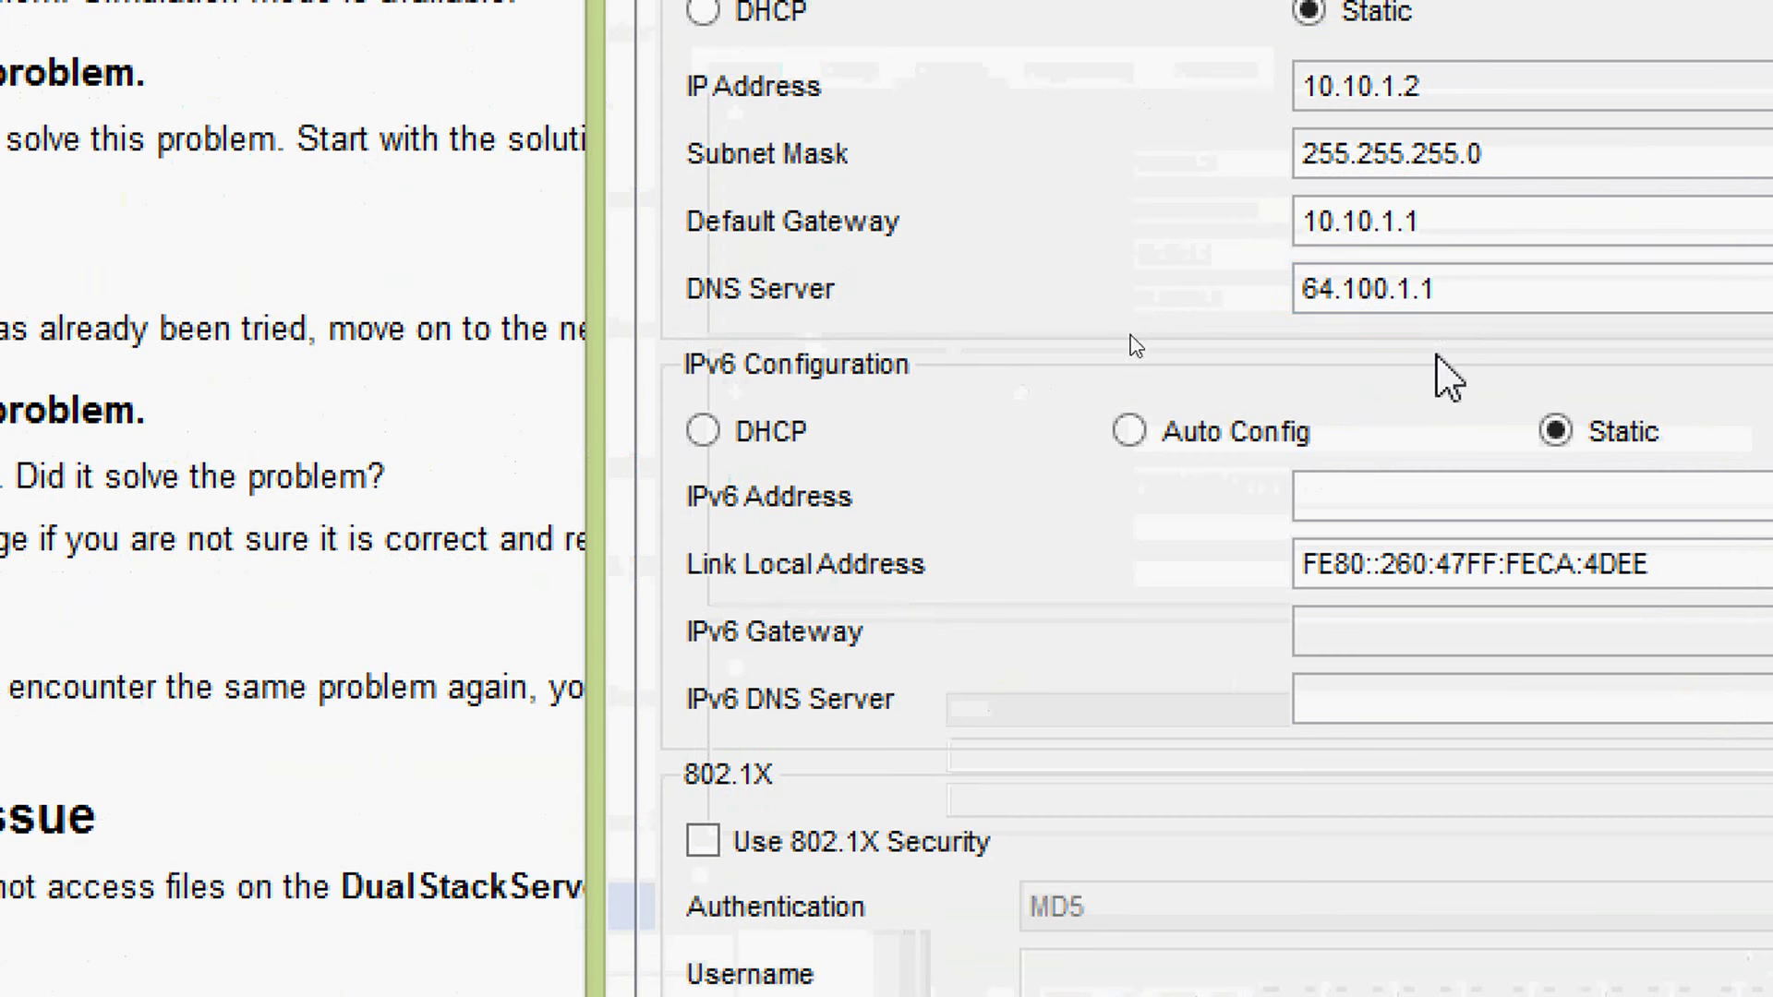
left_click(1484, 293)
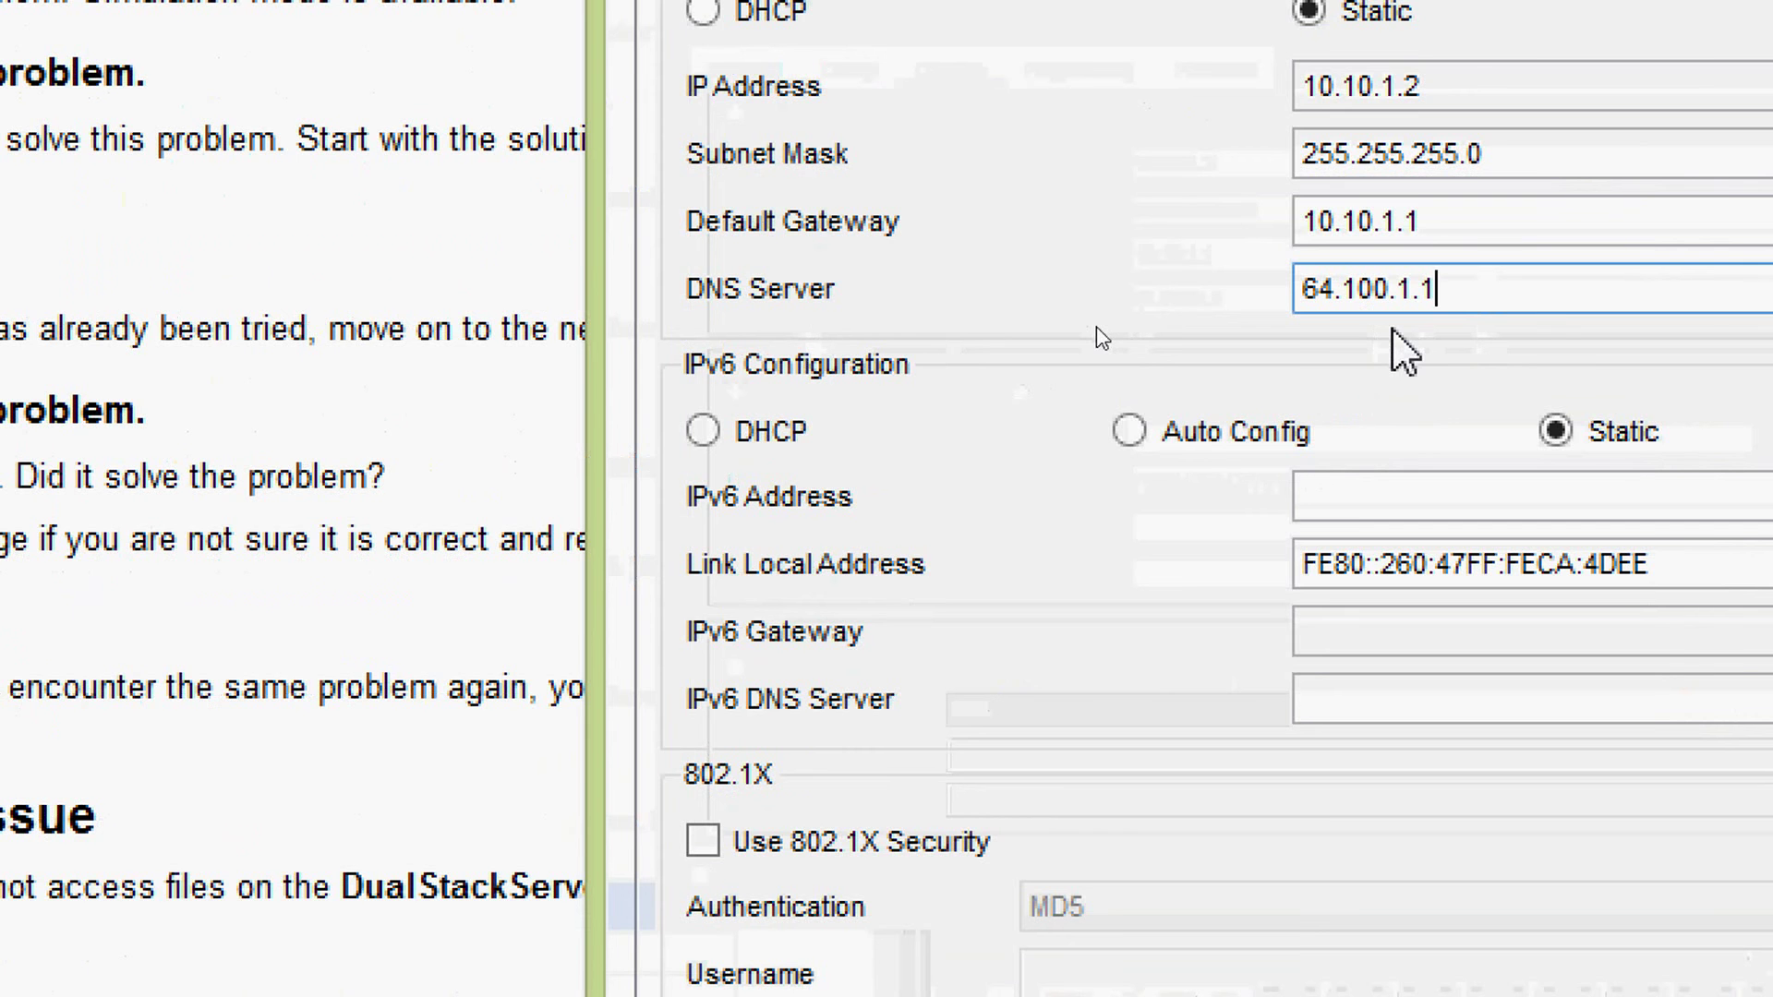
type("54")
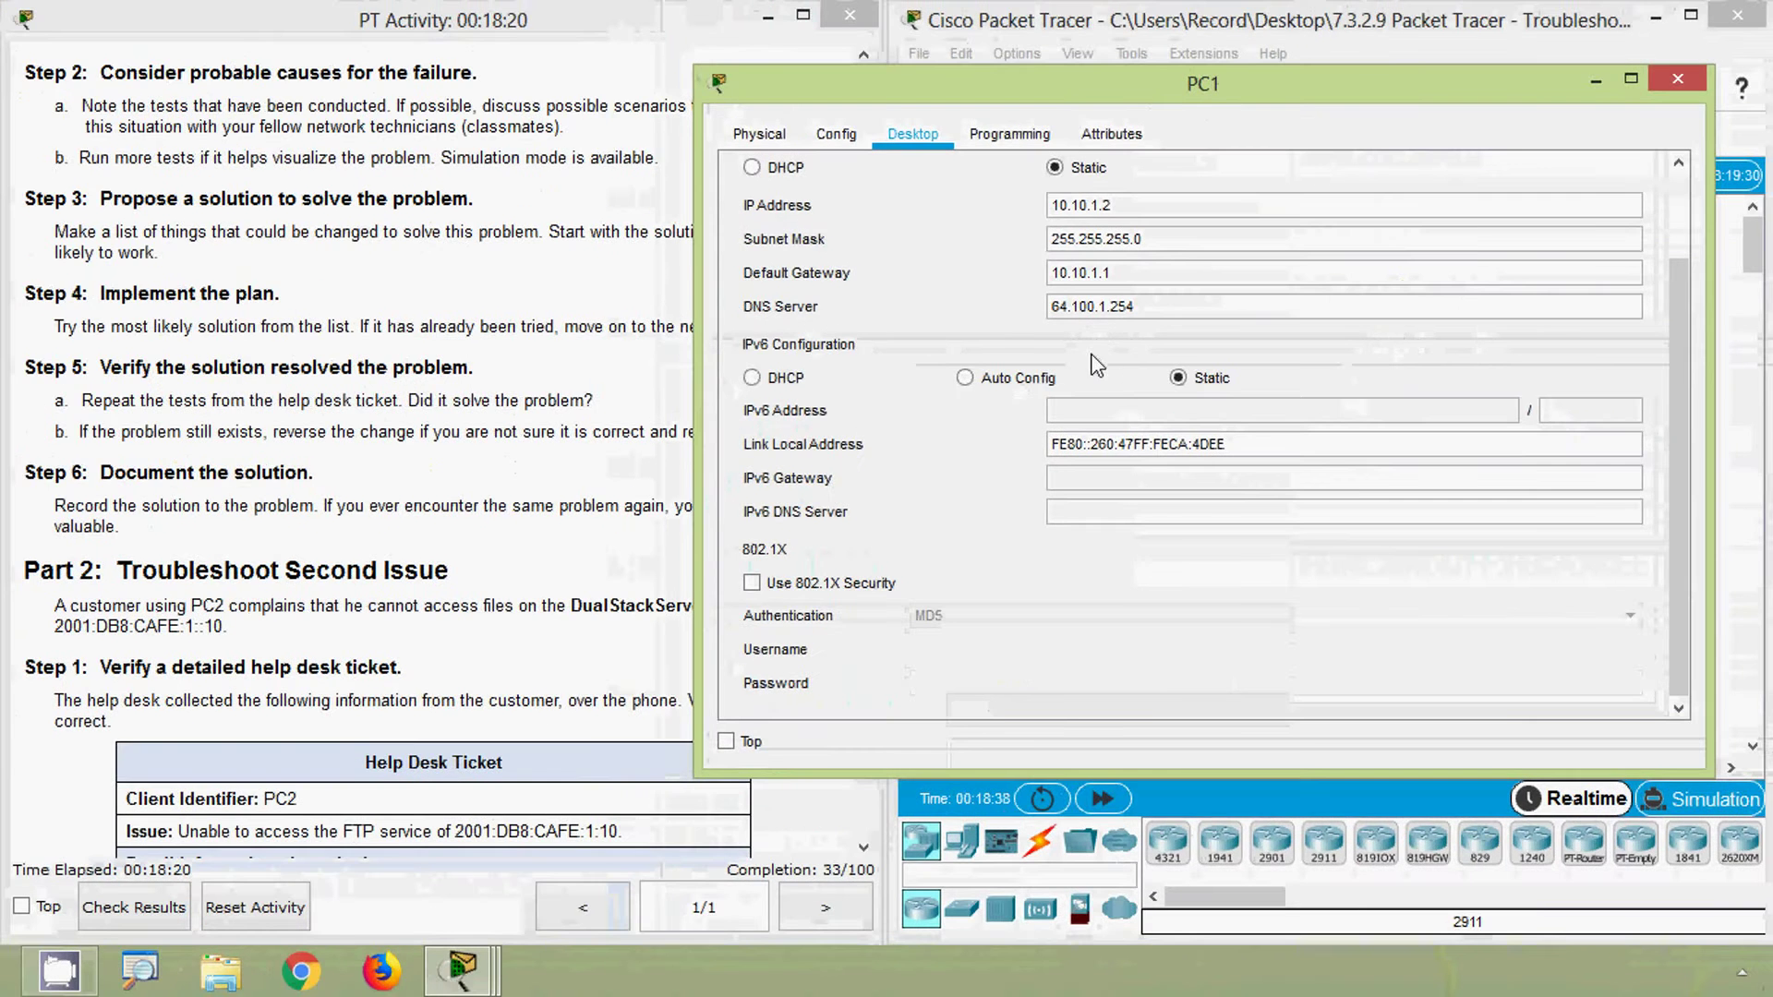
left_click(1677, 80)
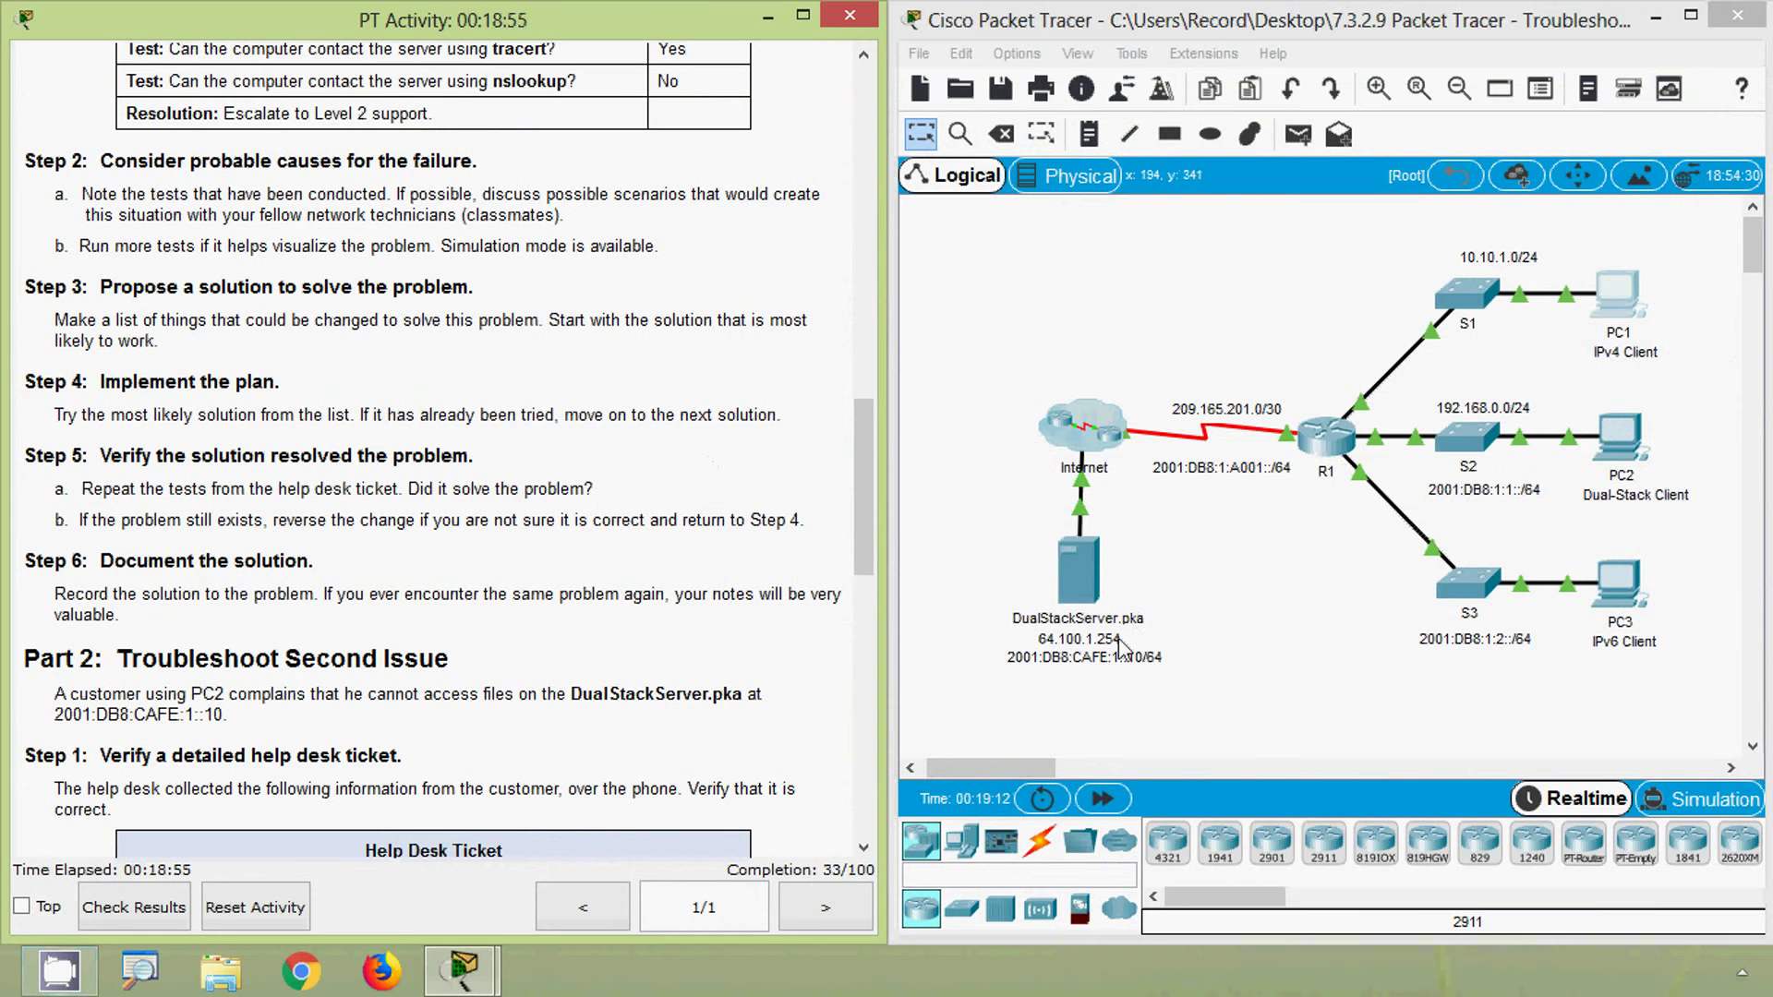
- Load dualstackserver.pka in PC1's web browser to test the DNS fix, and close the PC1 window
left_click(1613, 308)
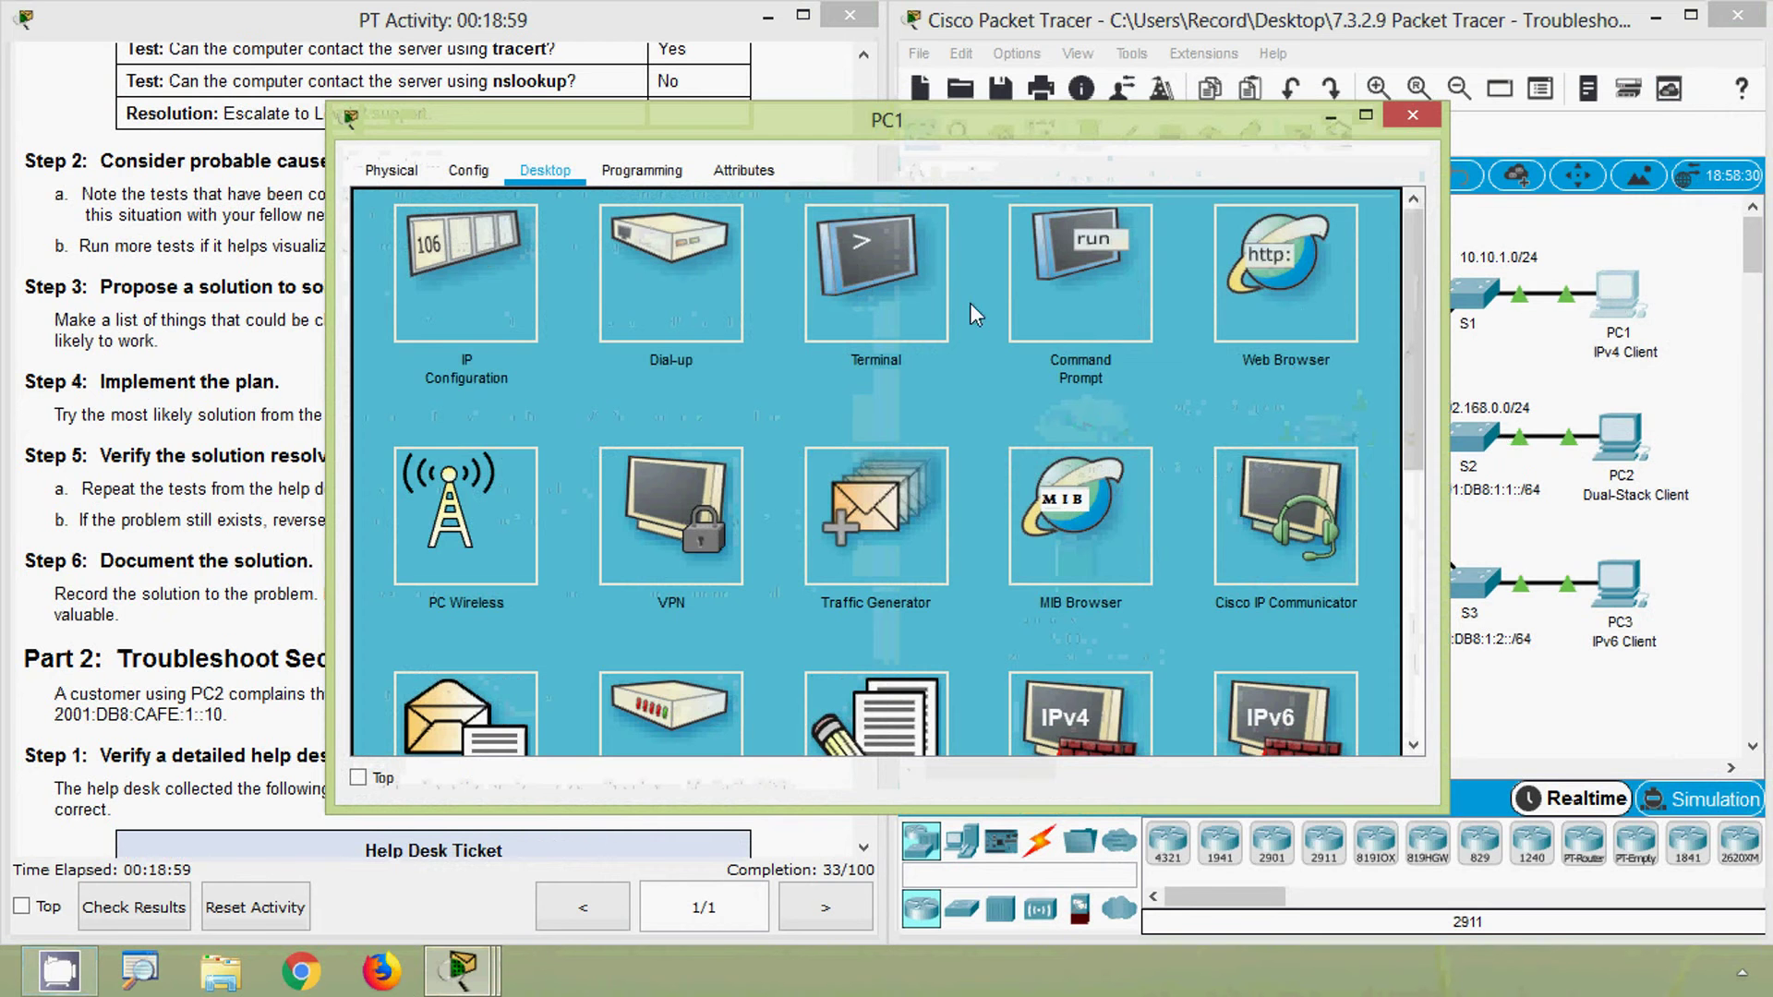
left_click(1269, 303)
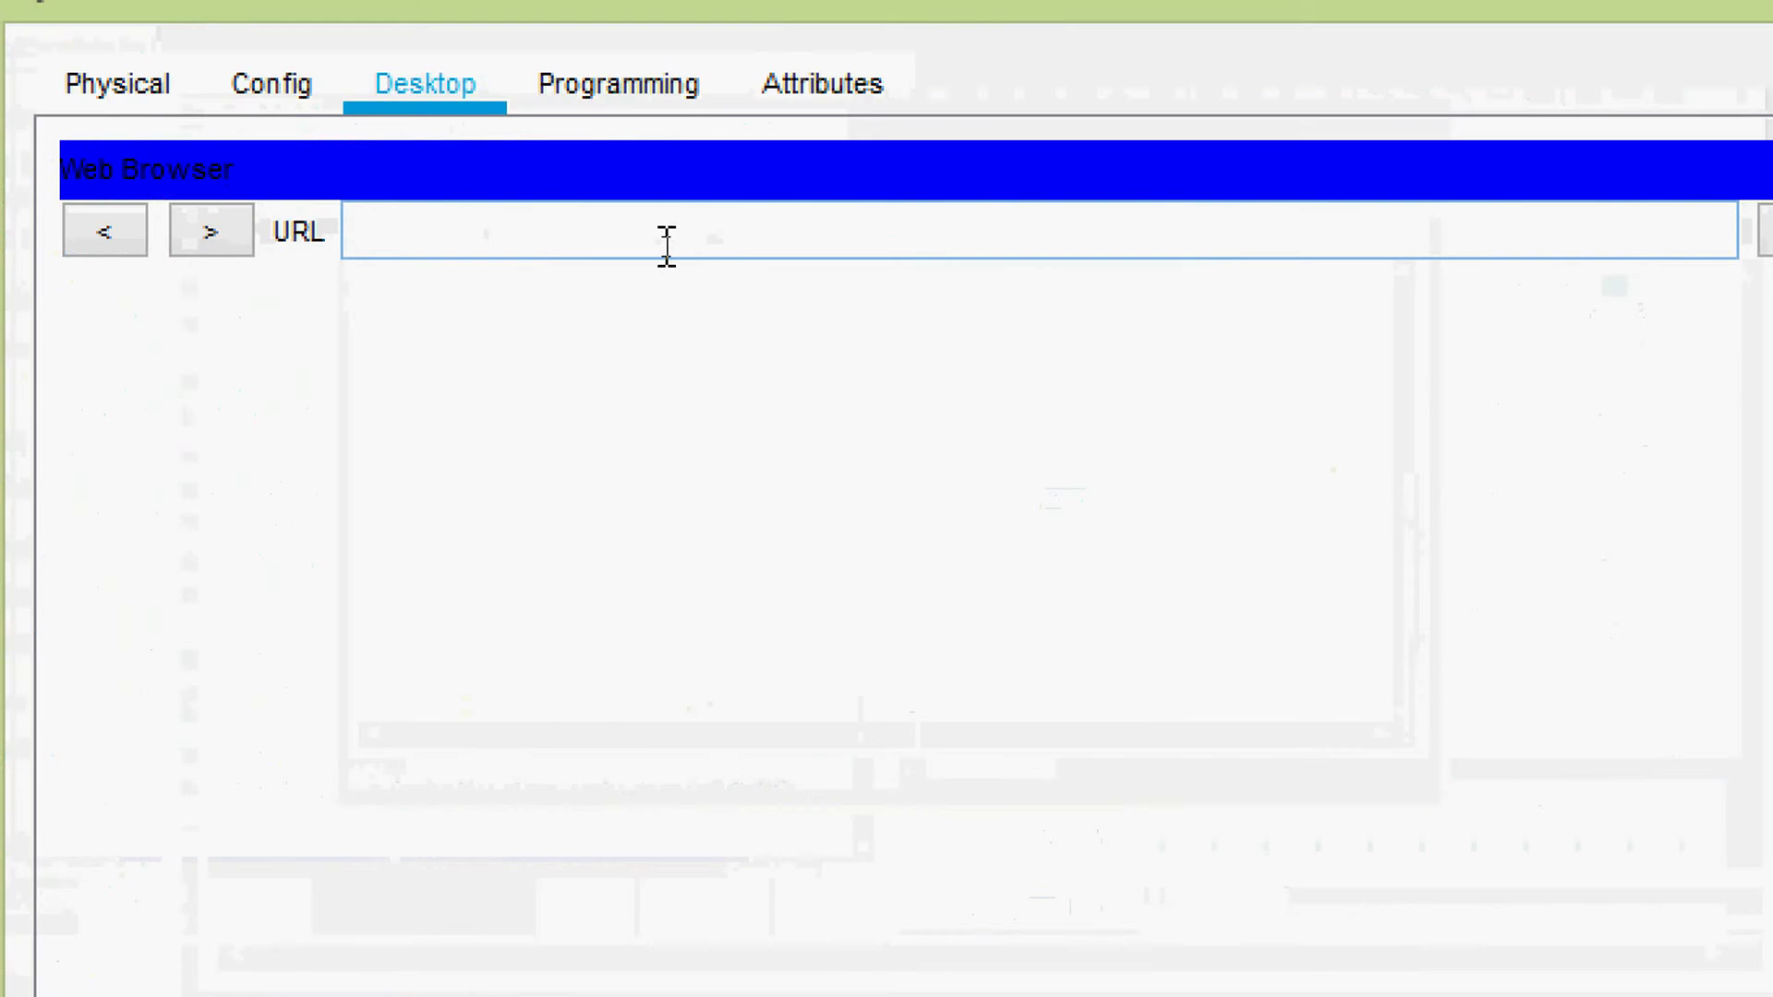
right_click(673, 251)
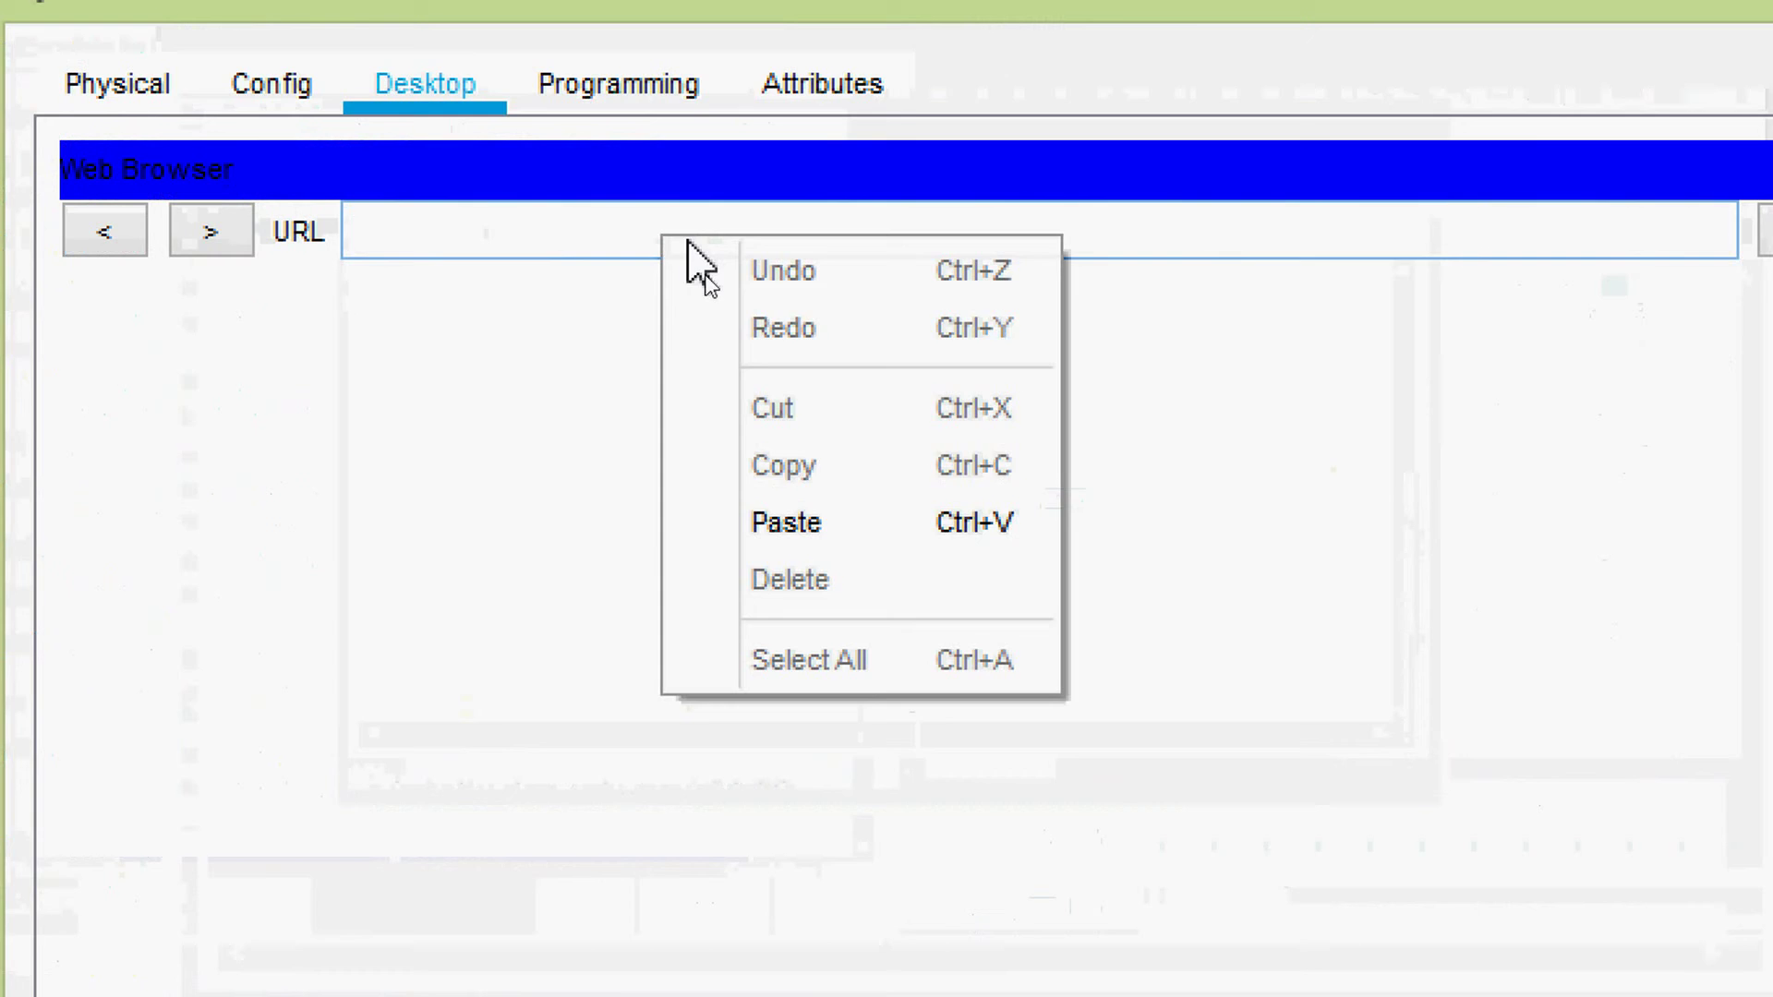
left_click(722, 388)
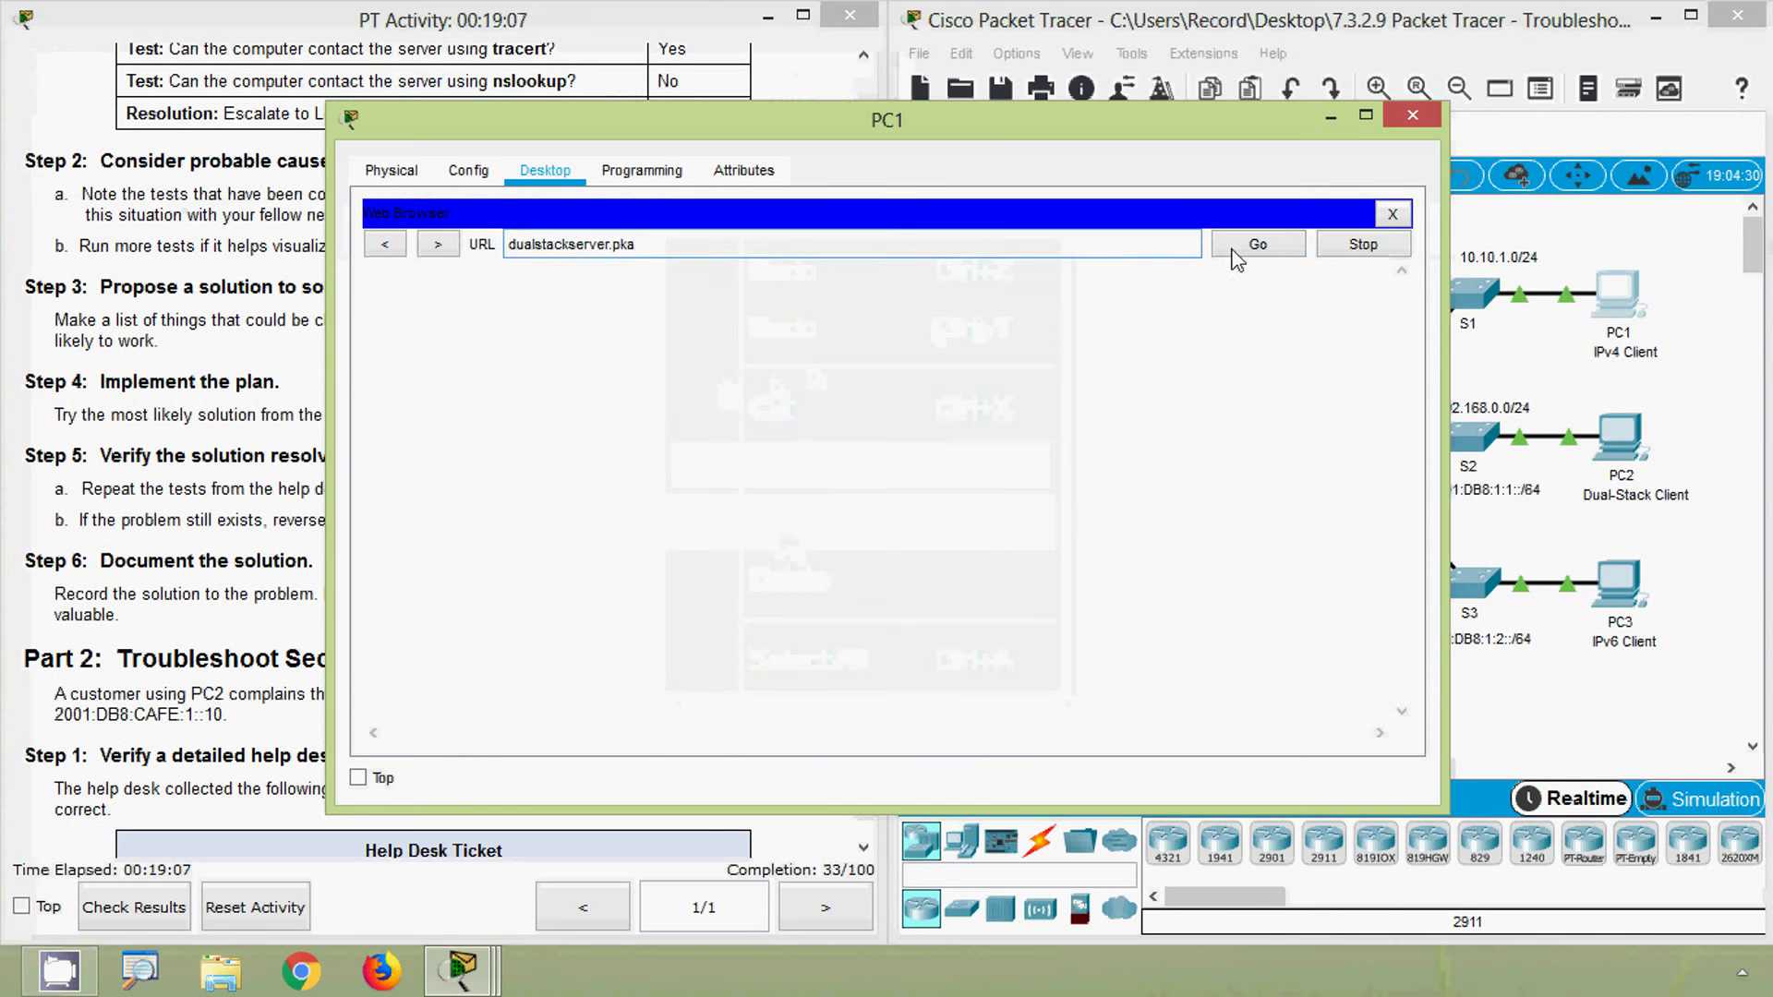
left_click(1766, 242)
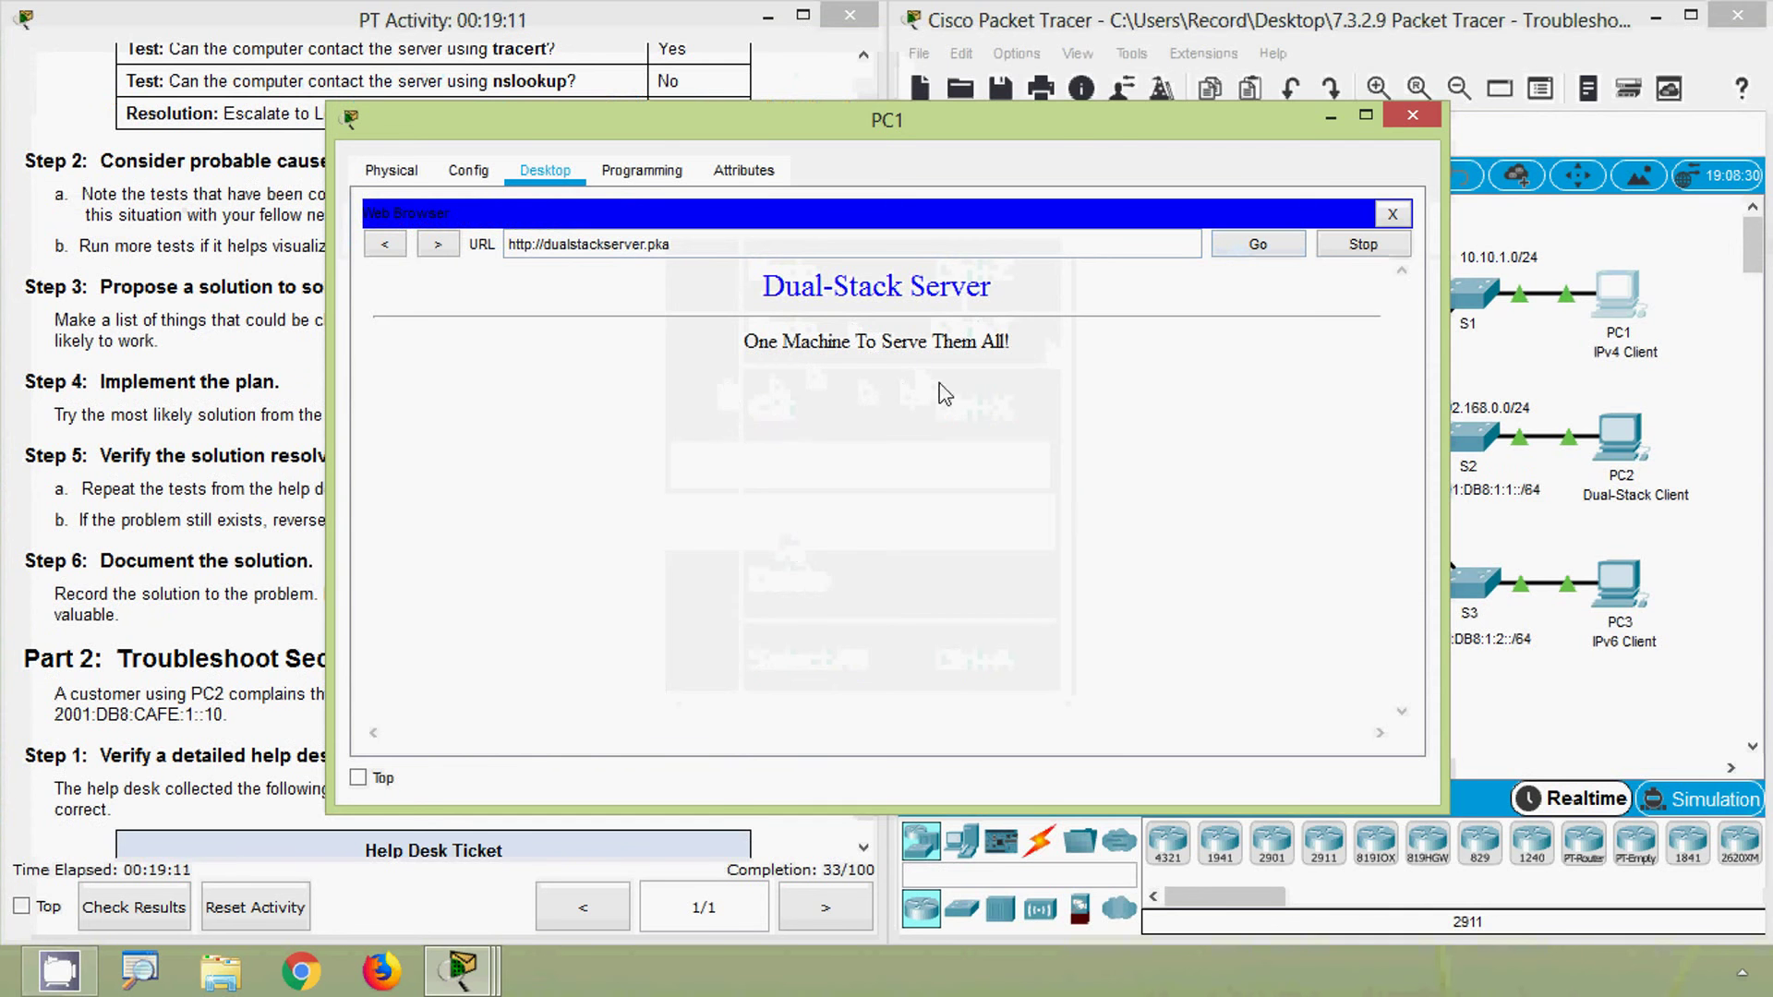
left_click(1412, 116)
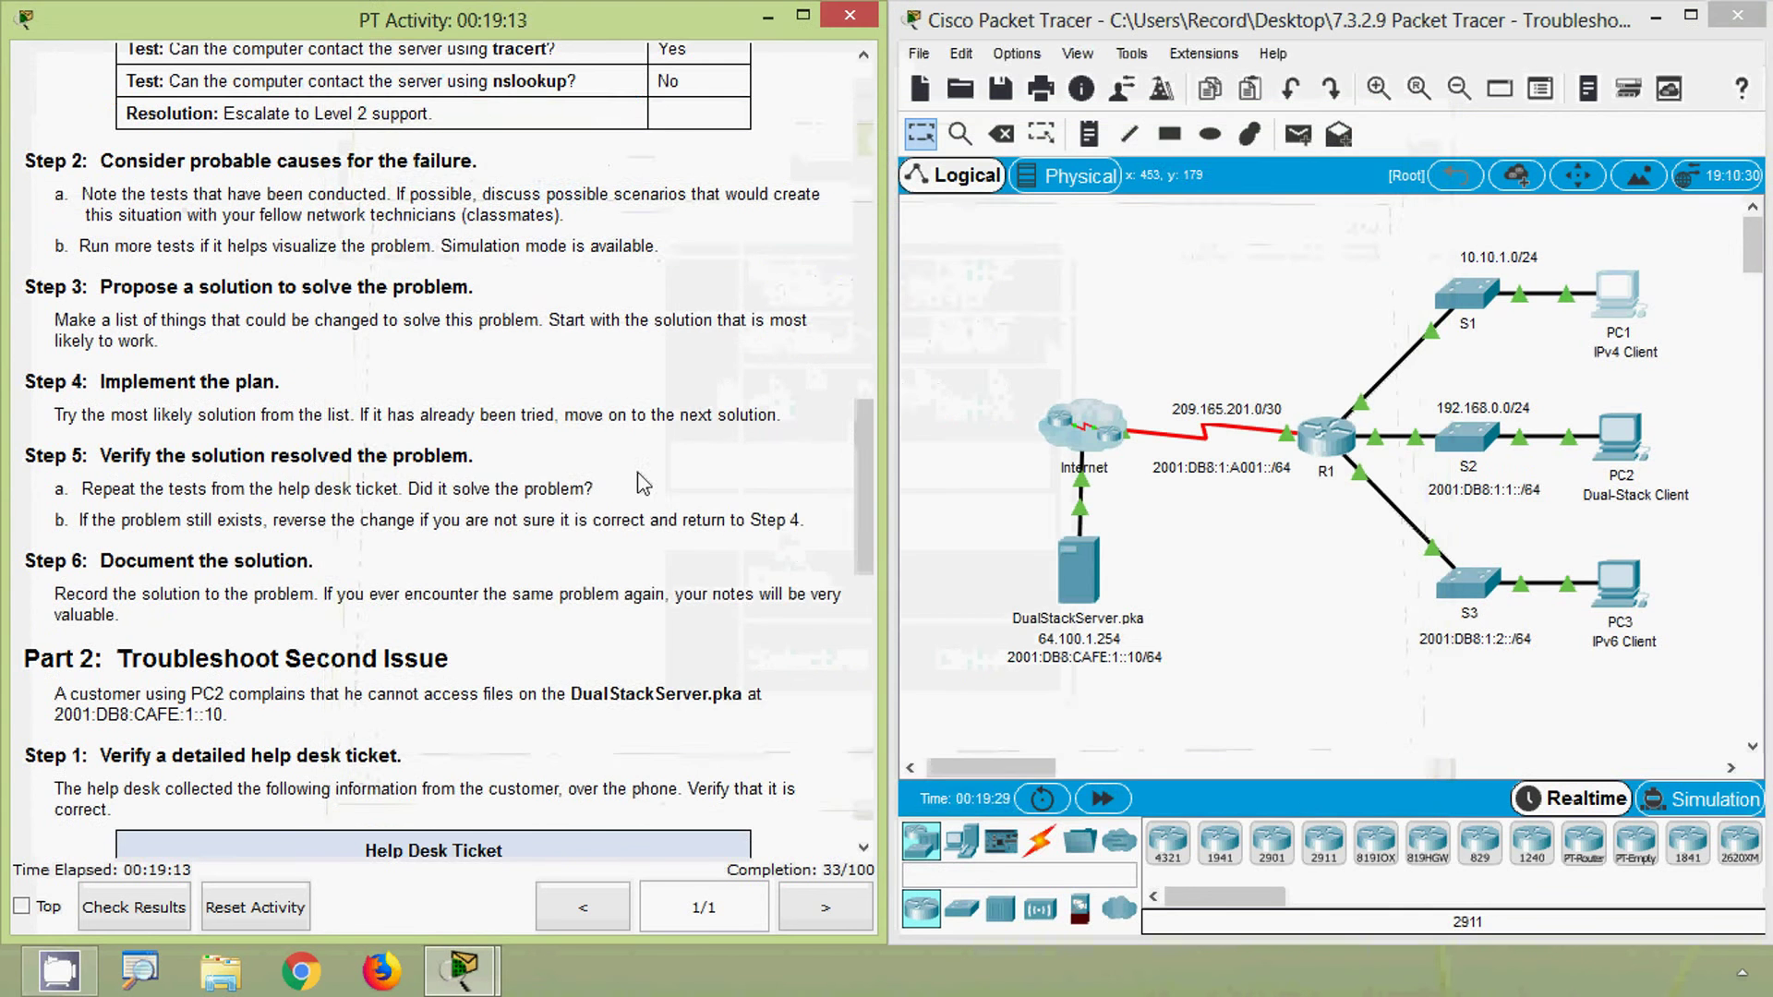
- Read Part 1's Steps 5 and 6 and Part 2's description of PC2's problem reaching 2001:DB8:CAFE:1::10
scroll(160, 450, "down", 1)
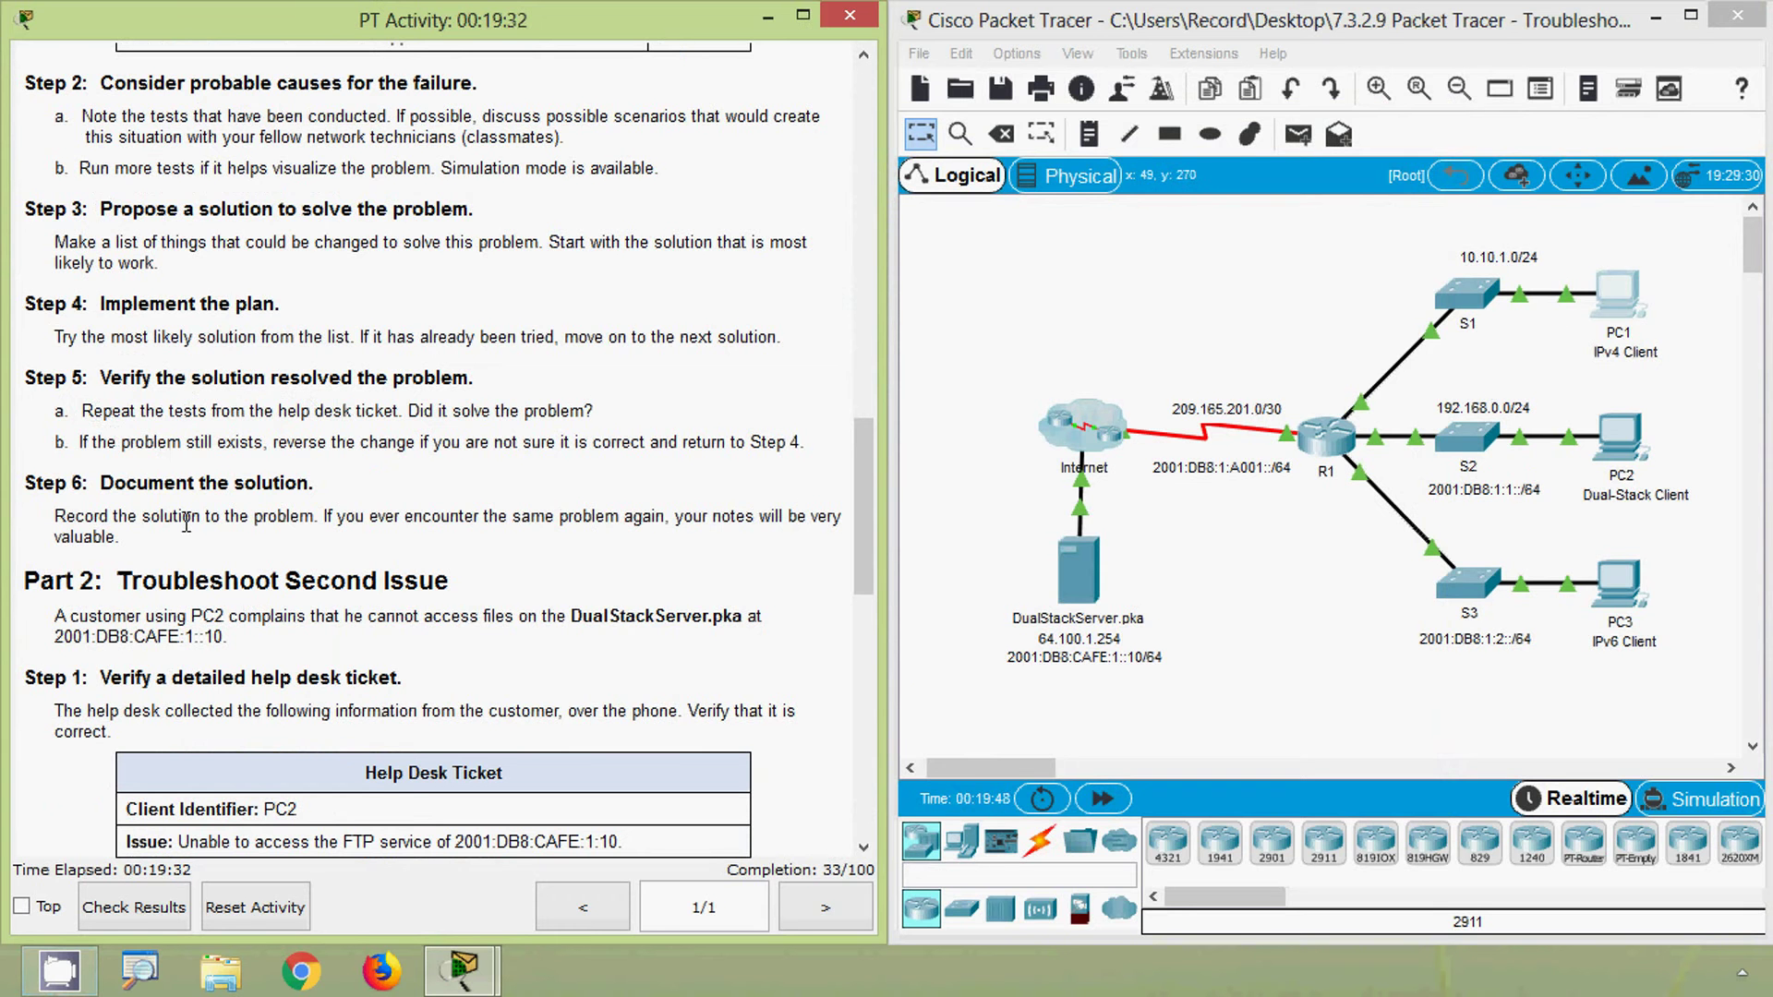
scroll(173, 518, "down", 1)
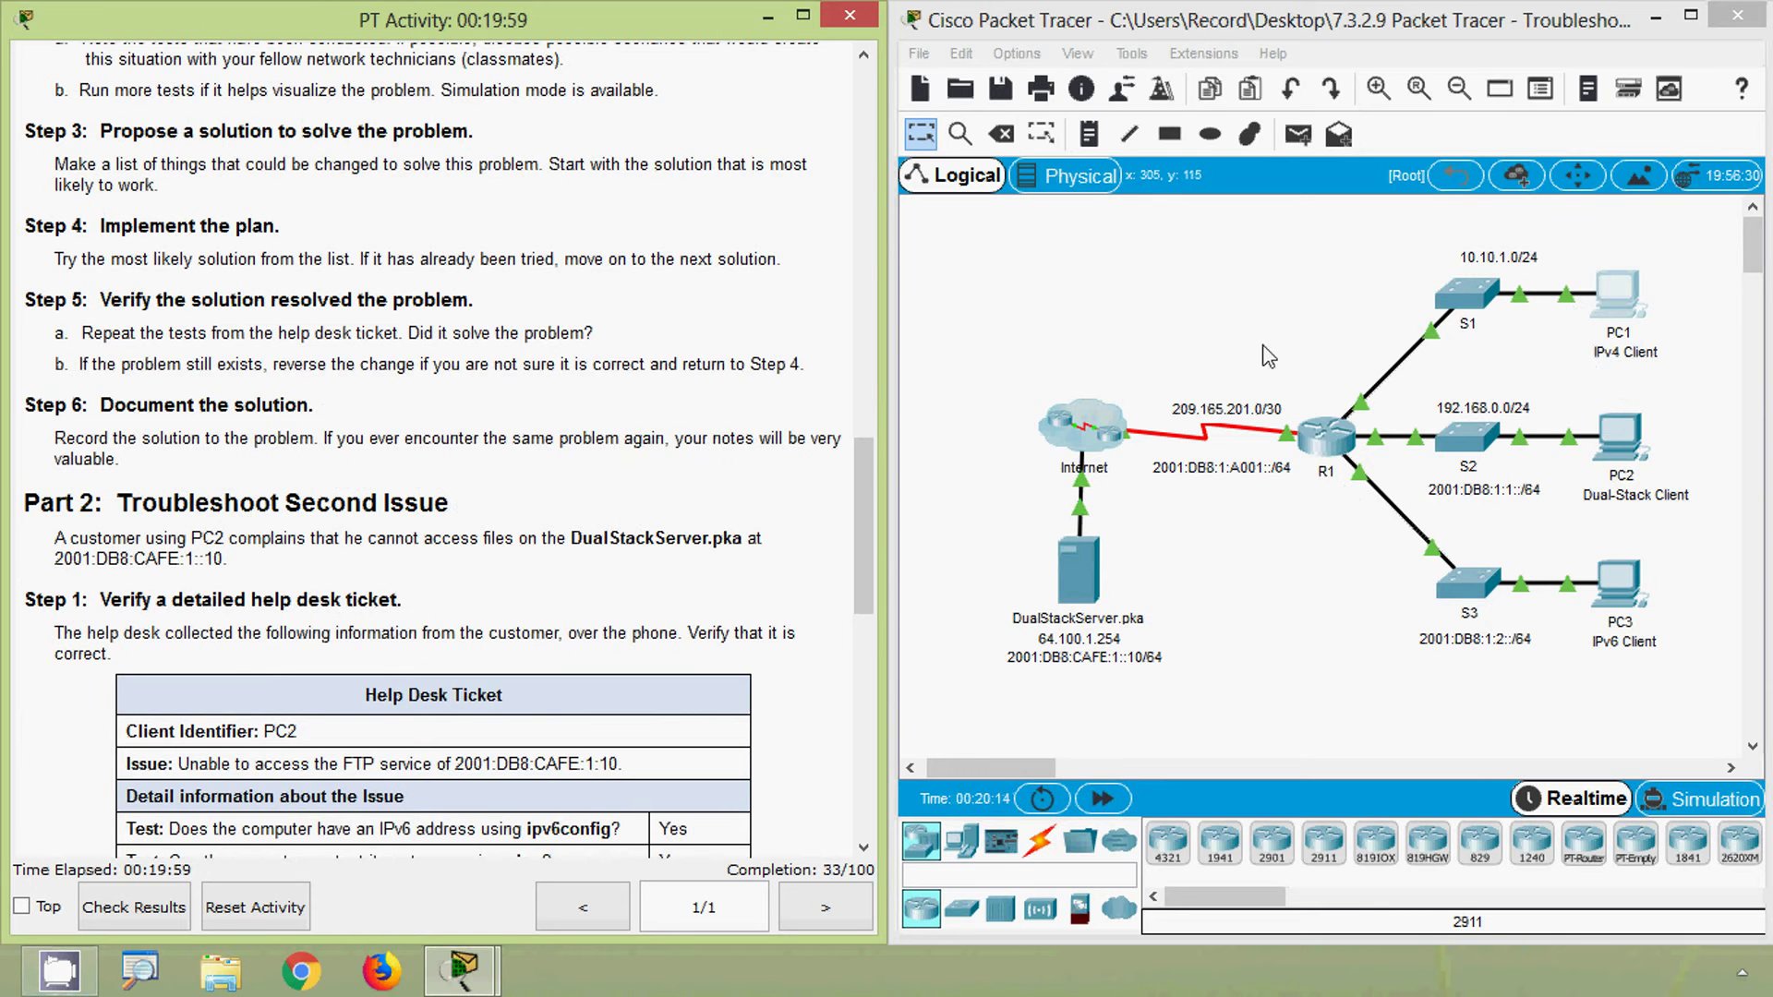
left_click(1267, 378)
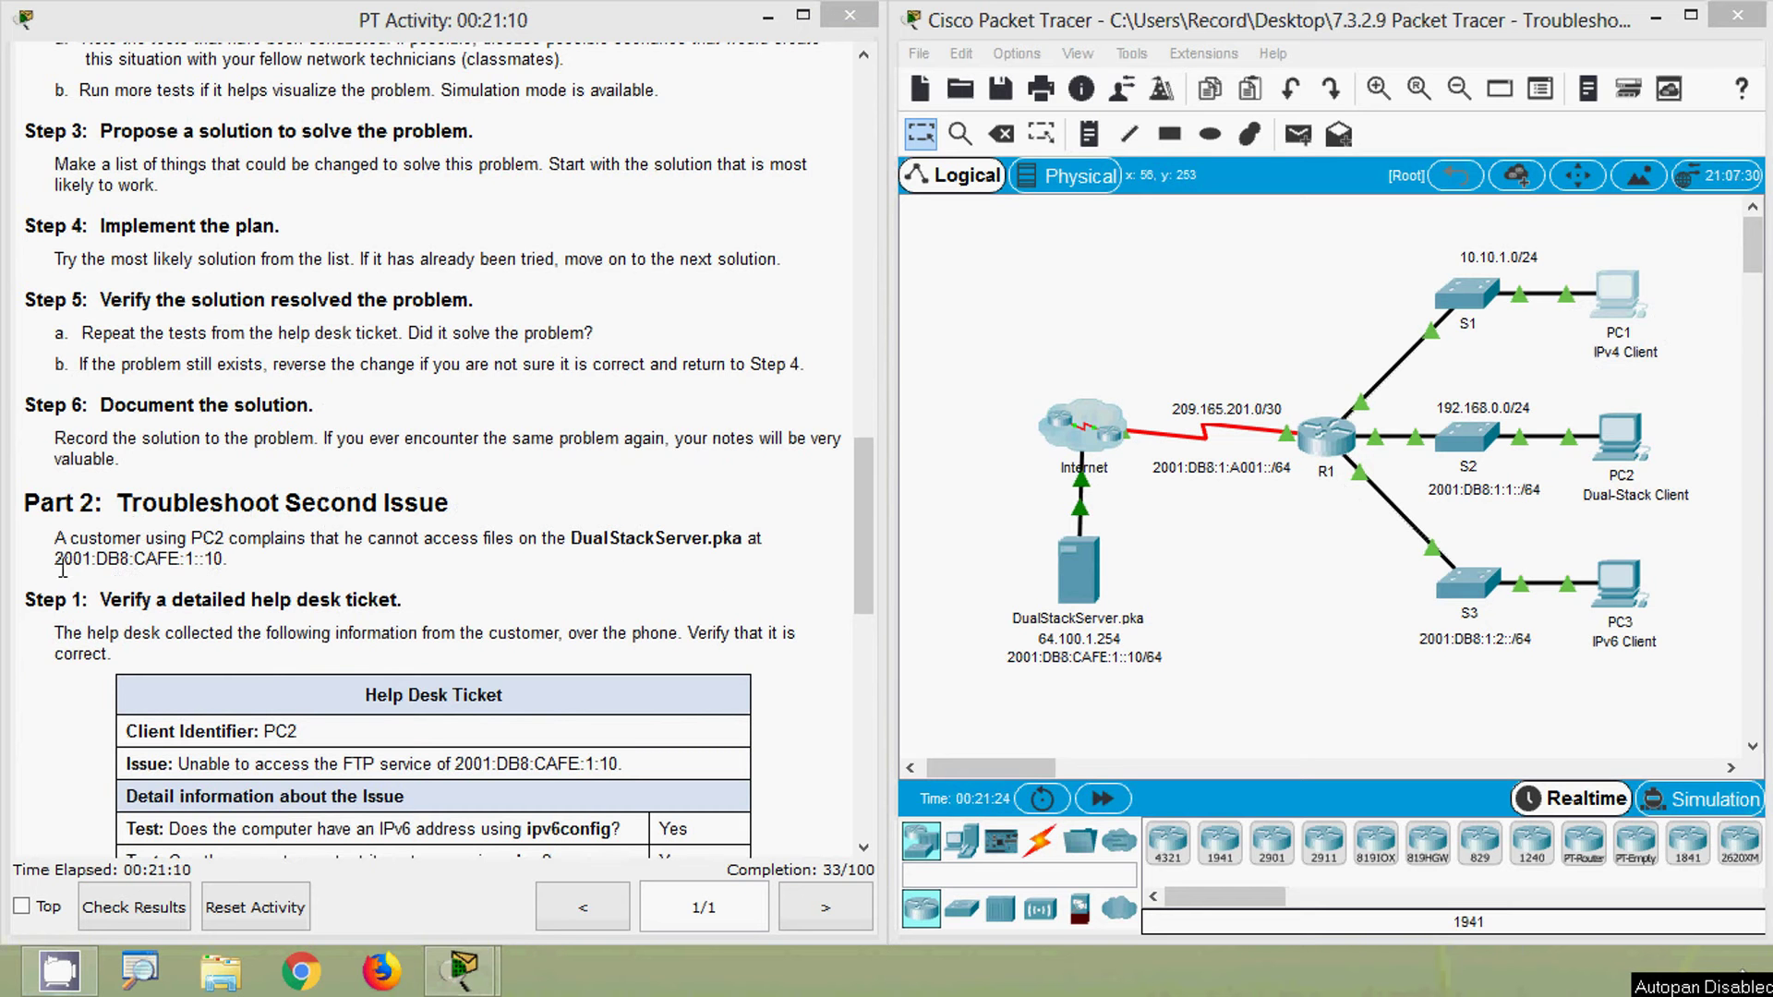
left_click_drag(54, 560, 230, 561)
left_click(272, 562)
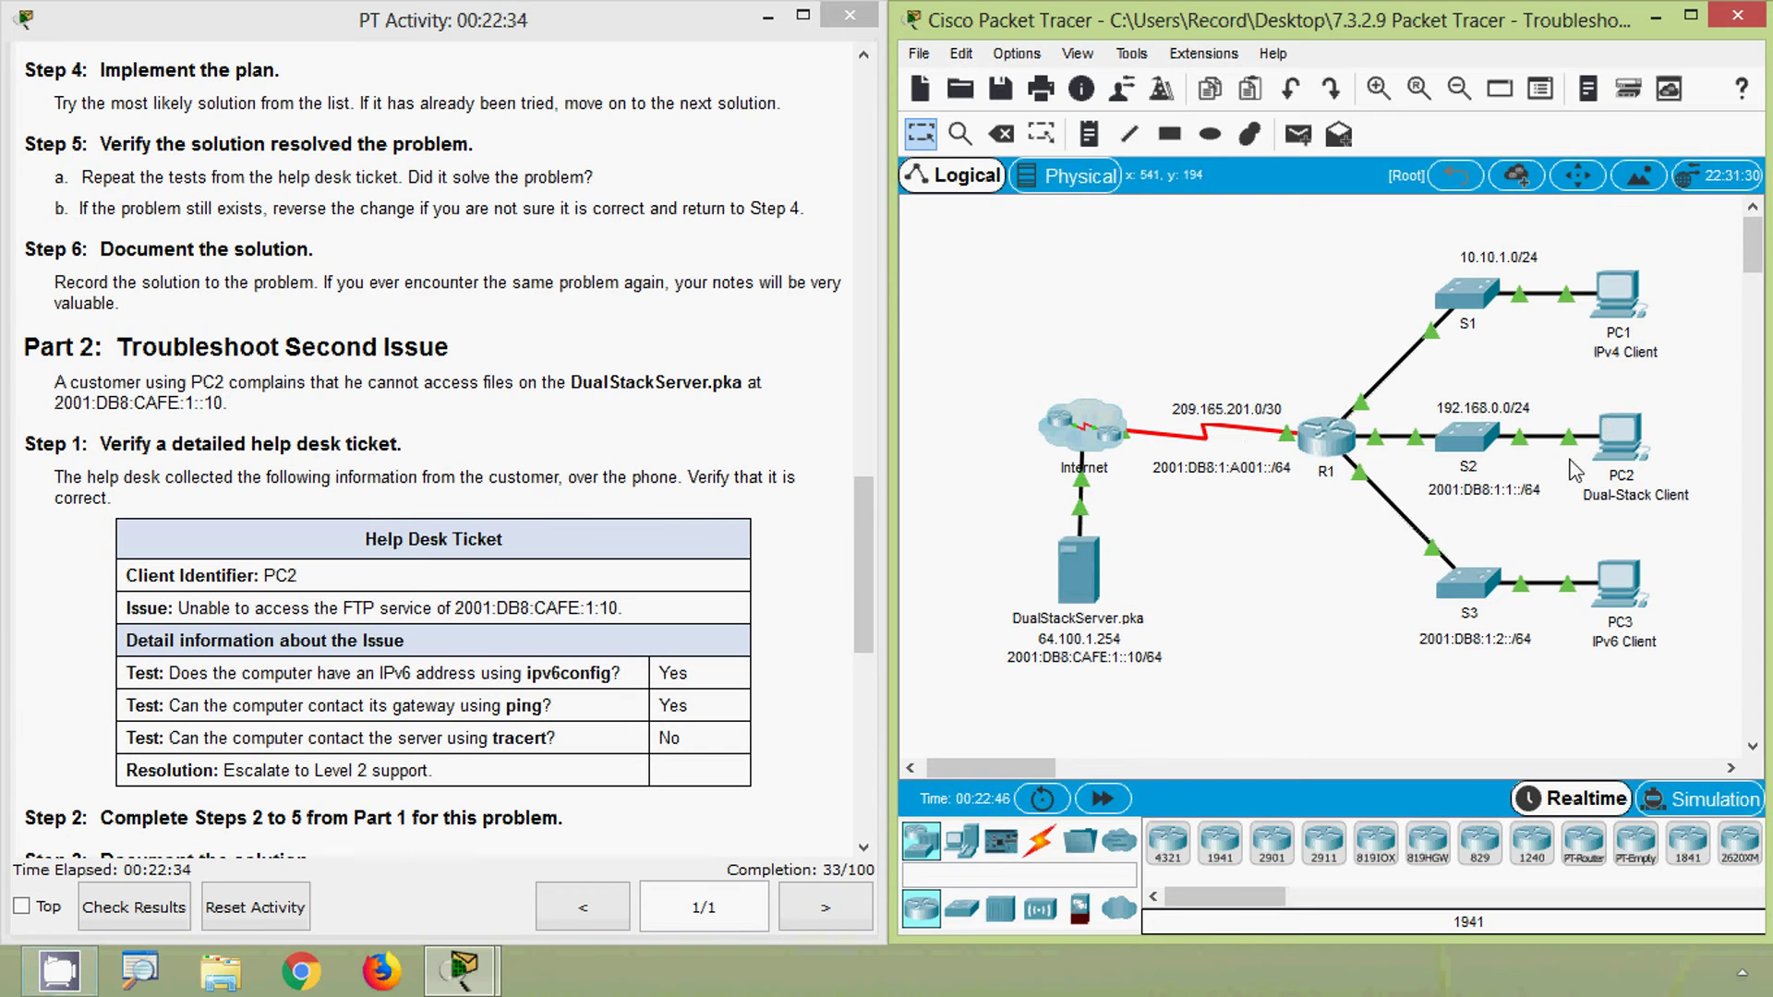
- Open the command prompt on PC2 and move its window off the activity instructions
left_click(1621, 436)
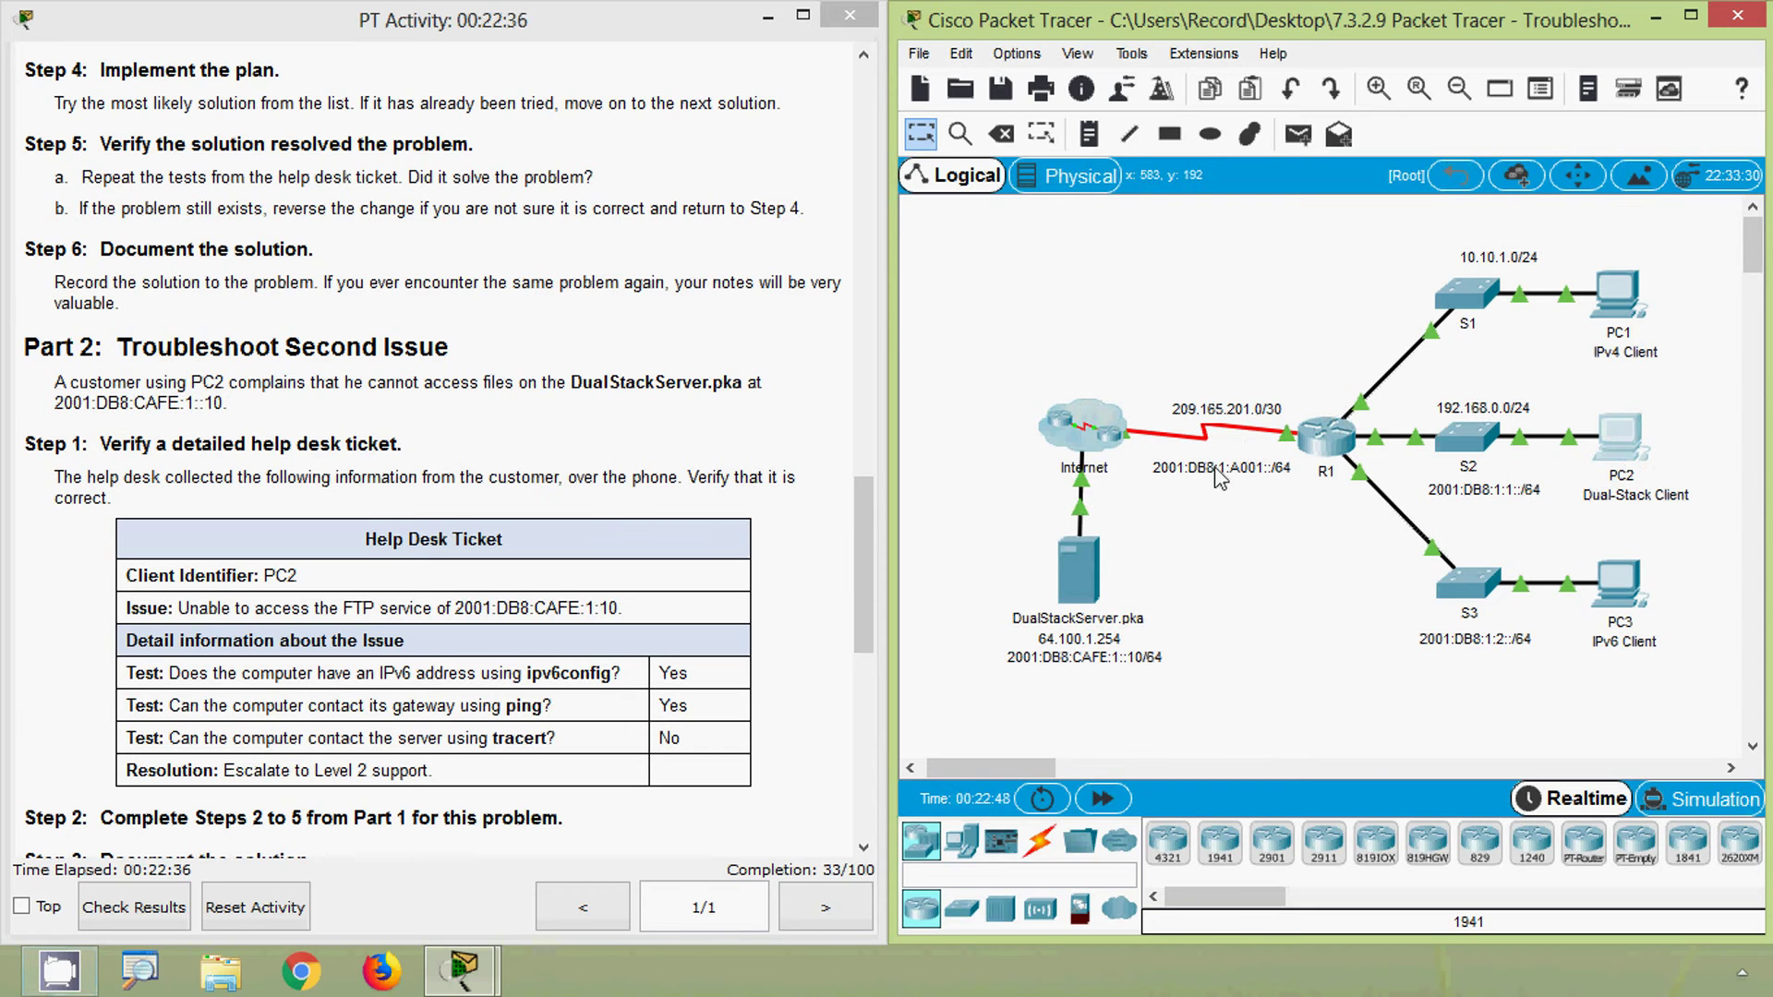
left_click(554, 181)
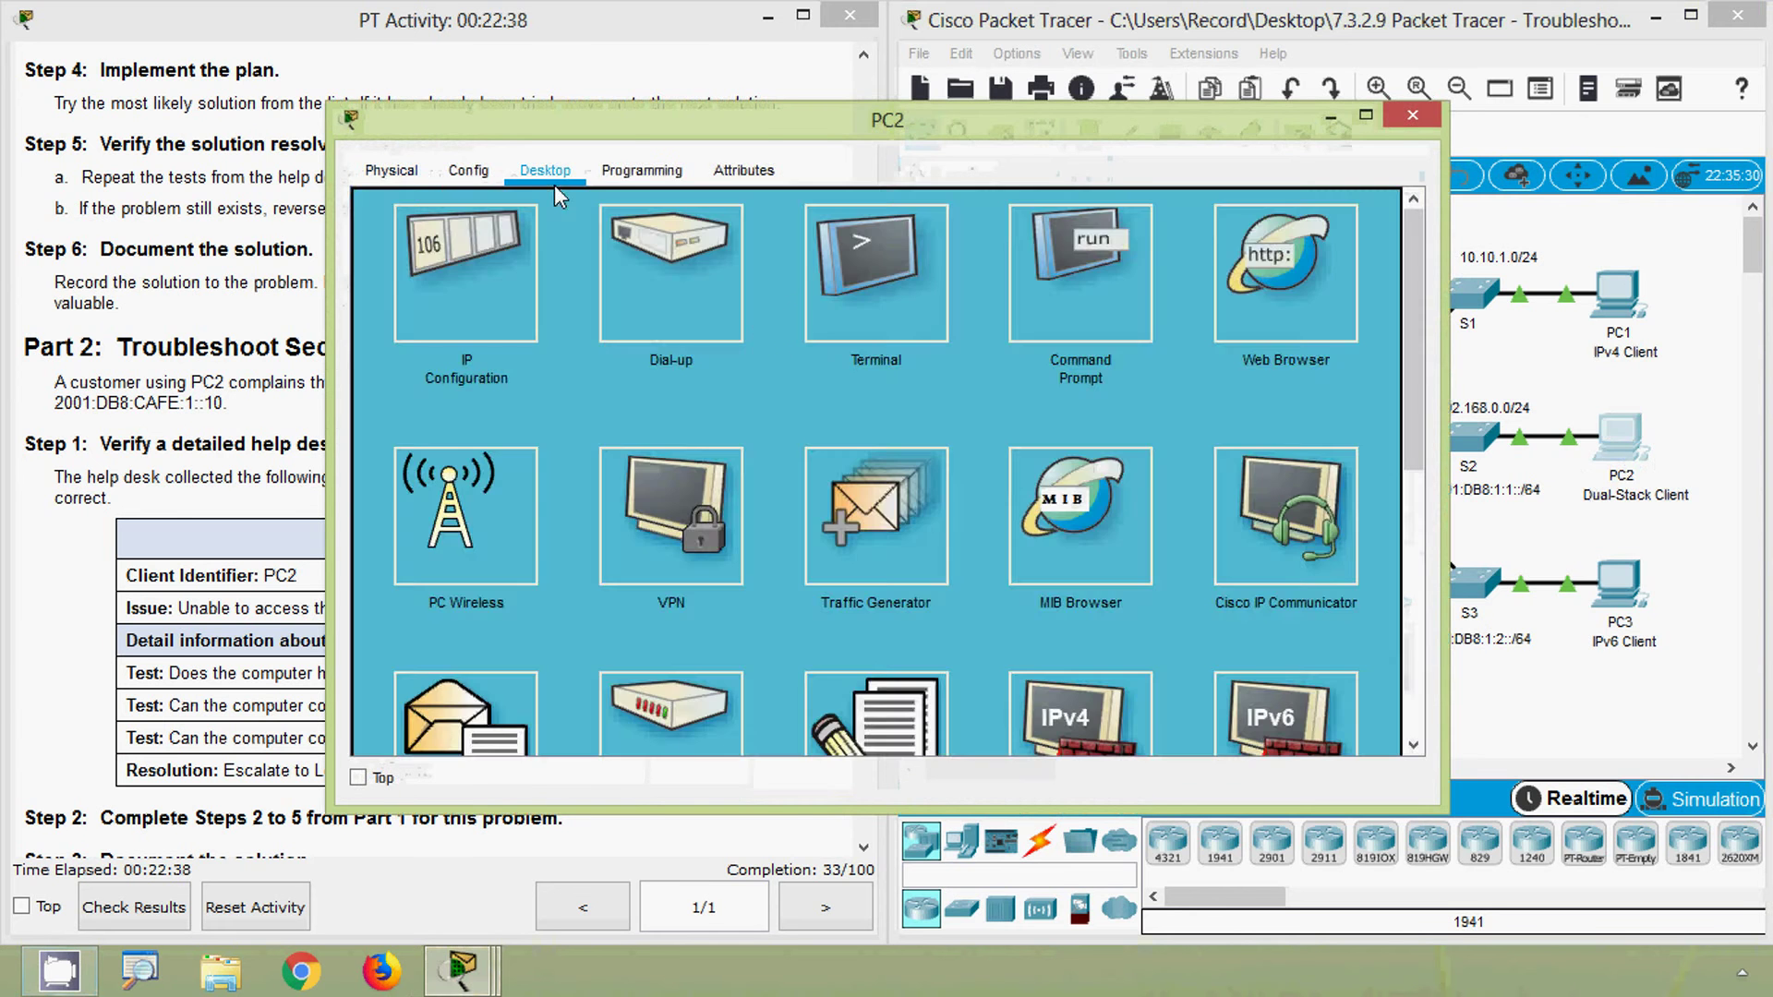
left_click(1056, 301)
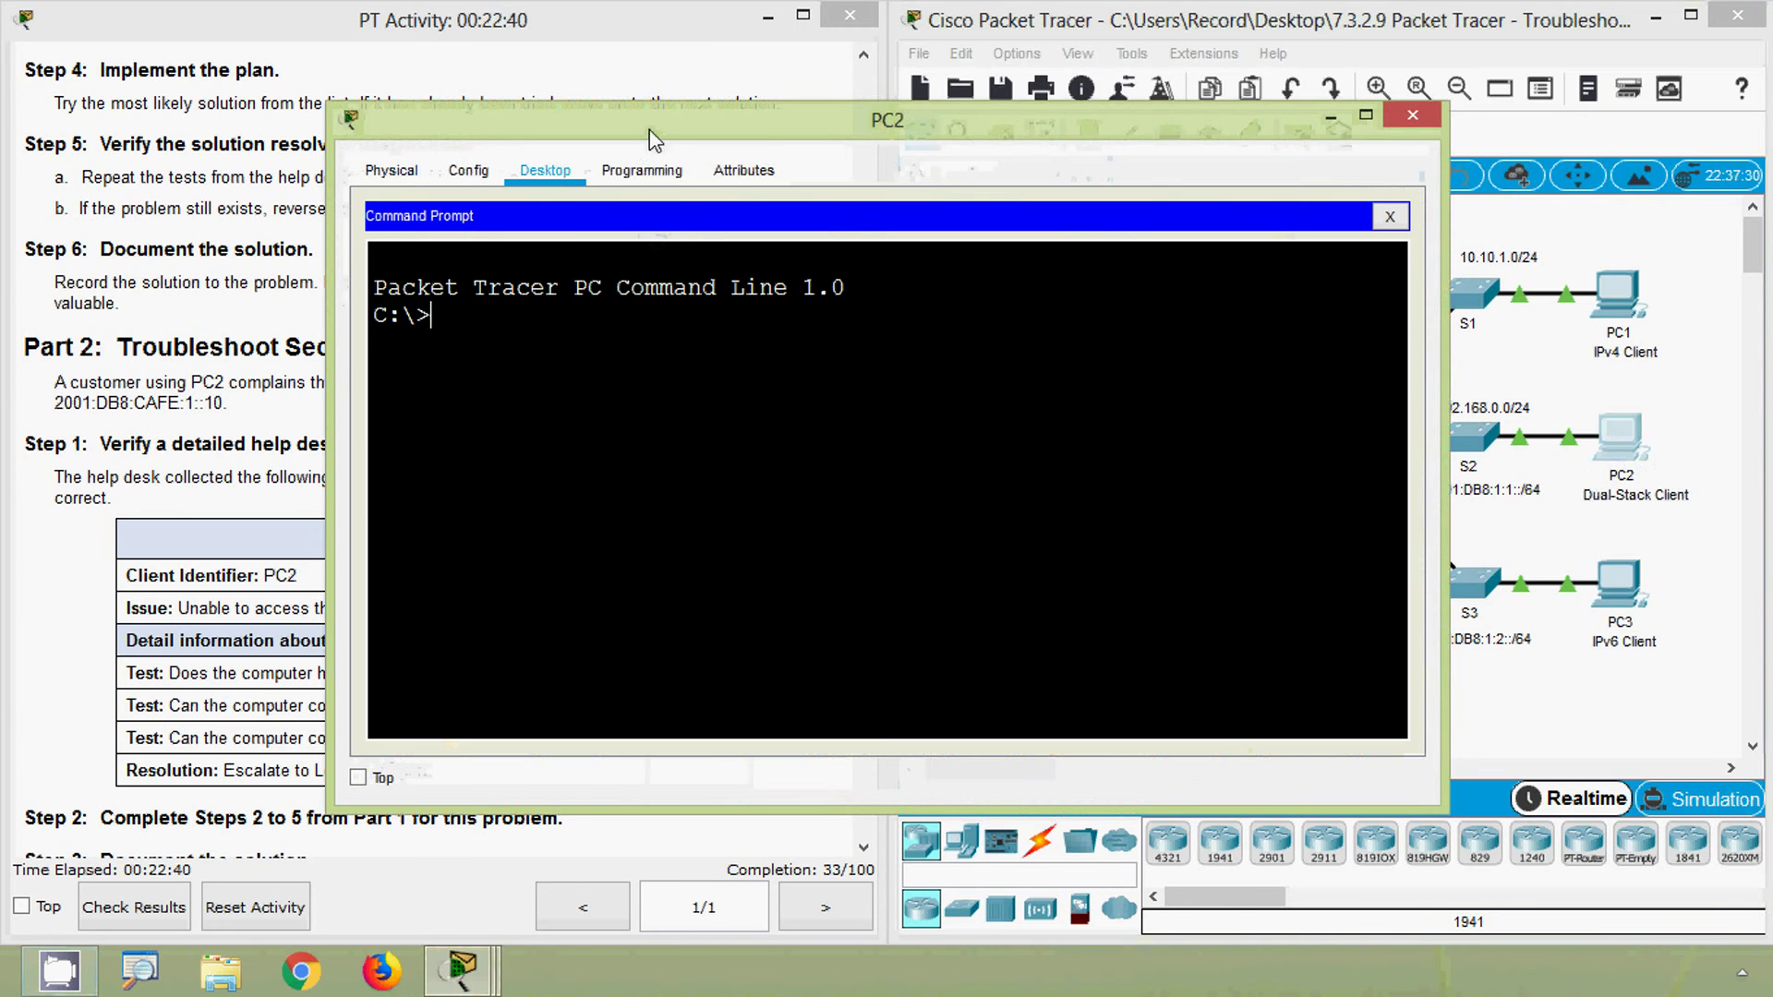
left_click_drag(650, 131, 1127, 153)
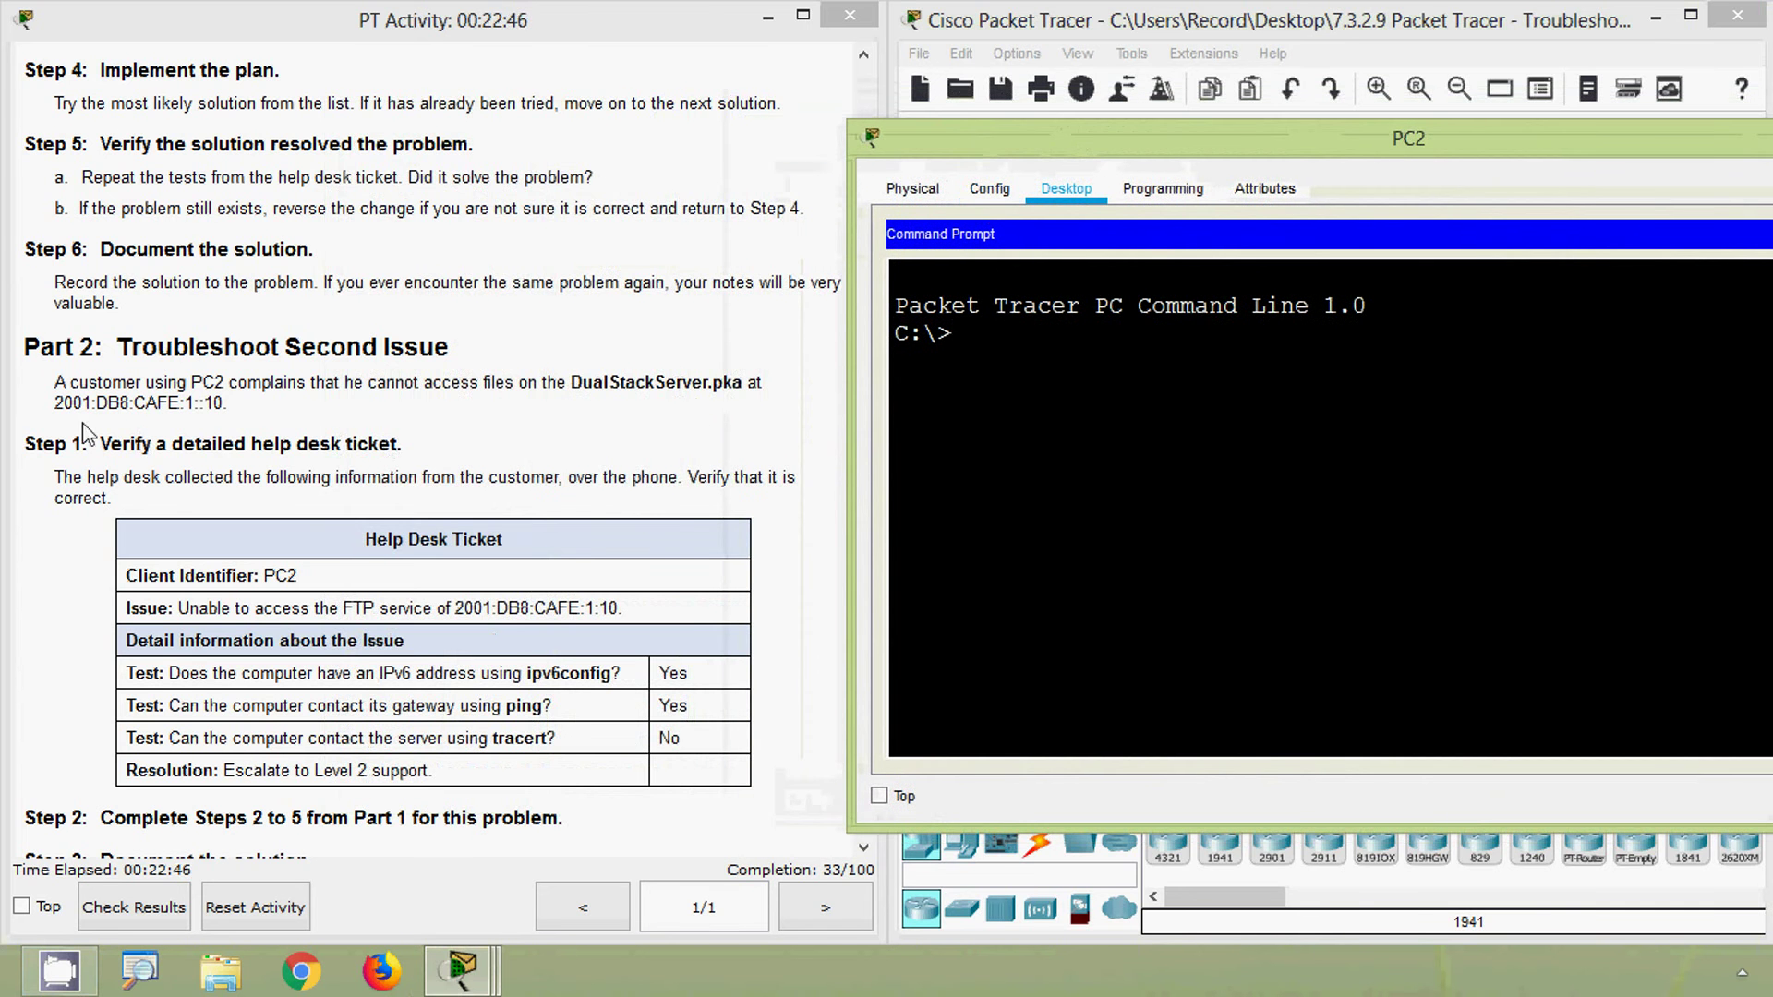
- Copy the server's IPv6 address from Part 2's description and run ftp 2001:DB8:CAFE:1::10 in PC2's command prompt
left_click_drag(55, 403, 215, 403)
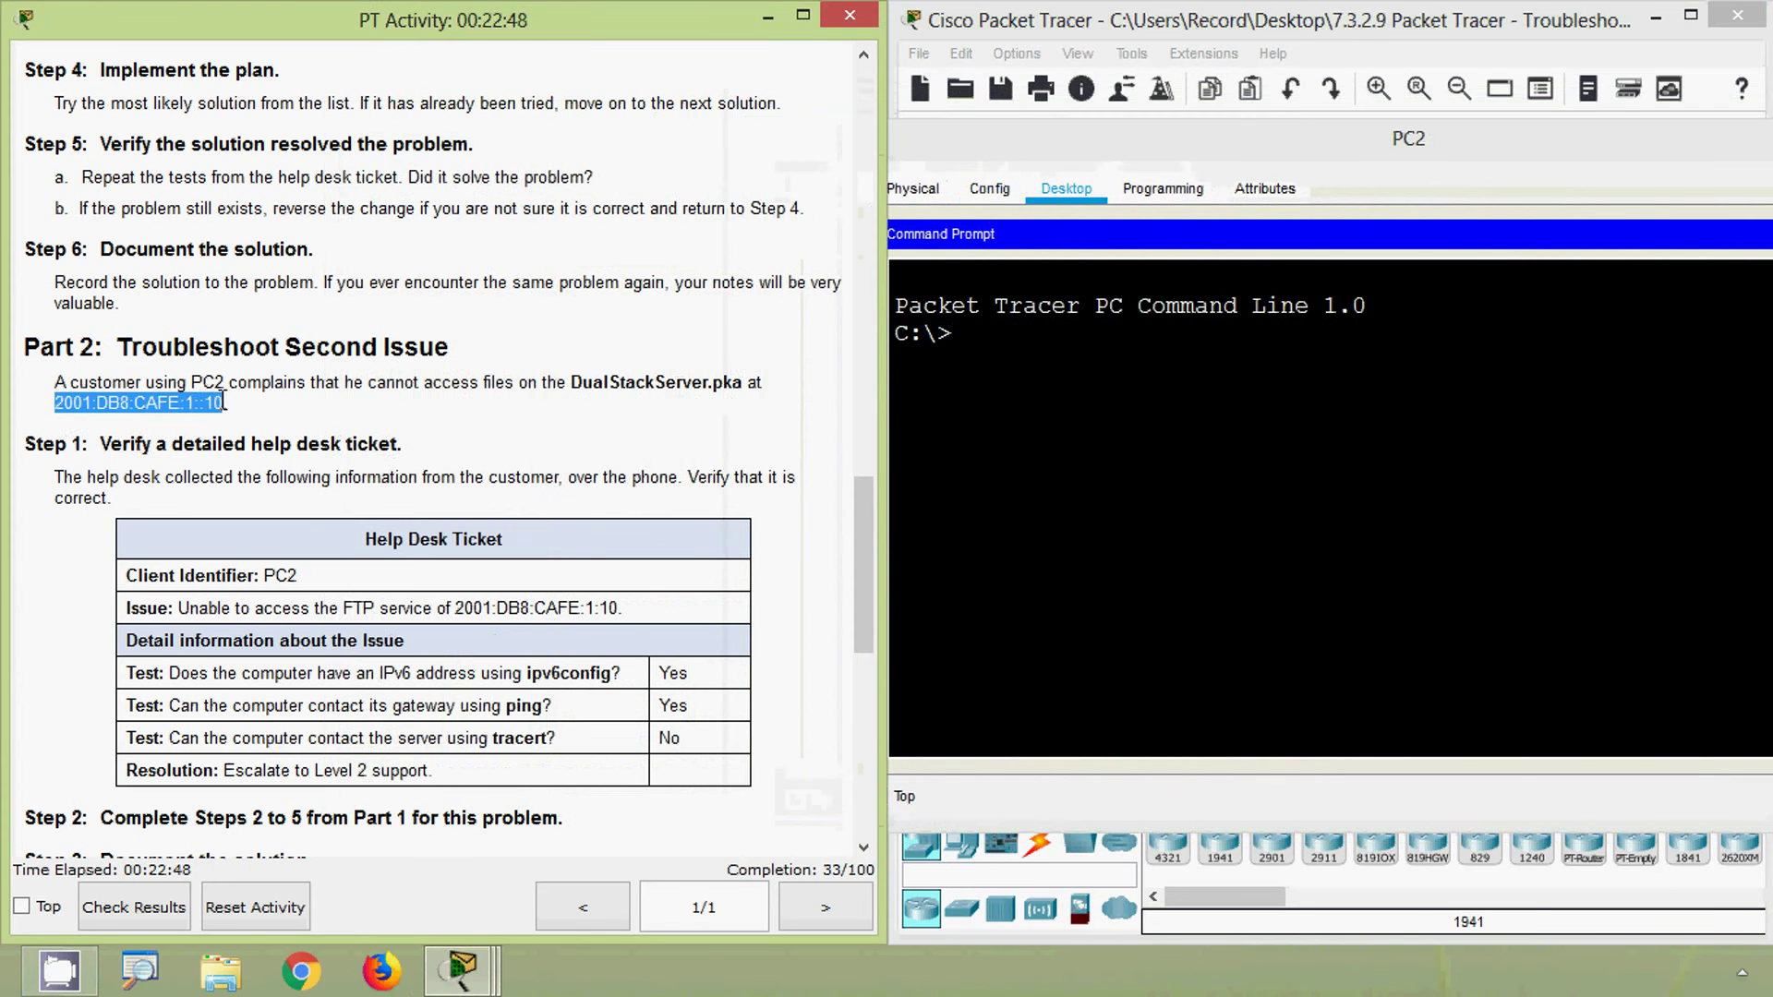
left_click(980, 323)
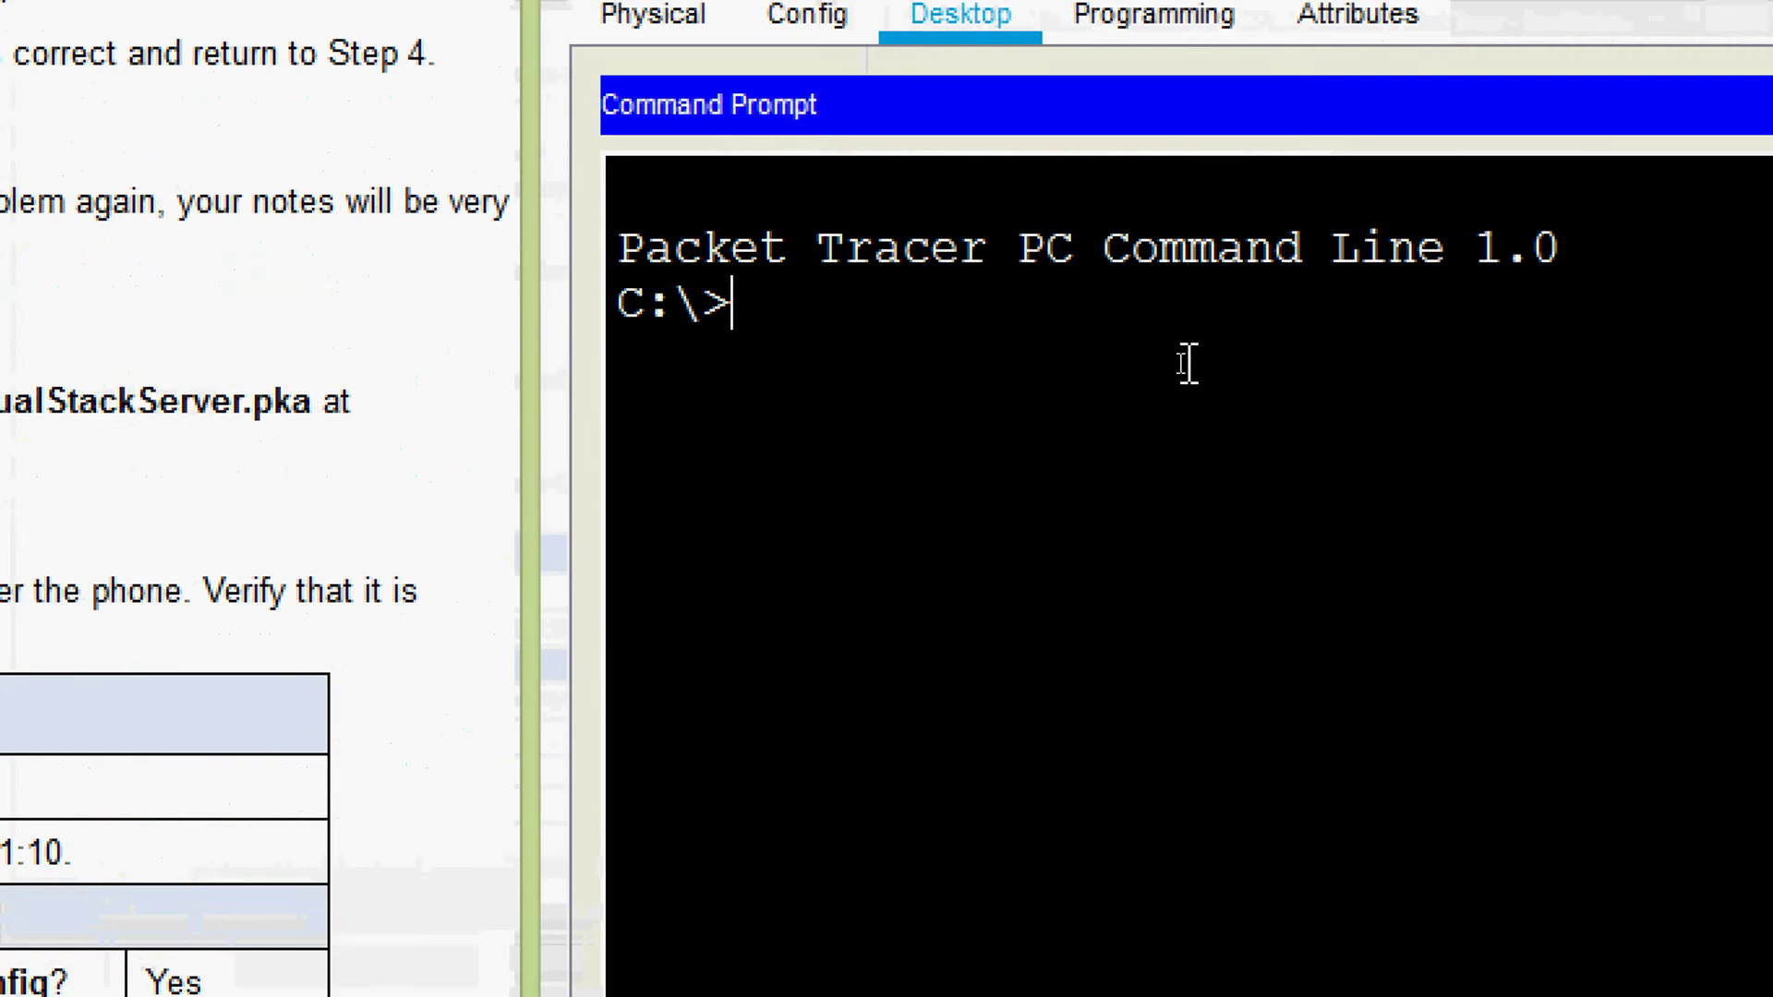
type("ftp")
right_click(919, 317)
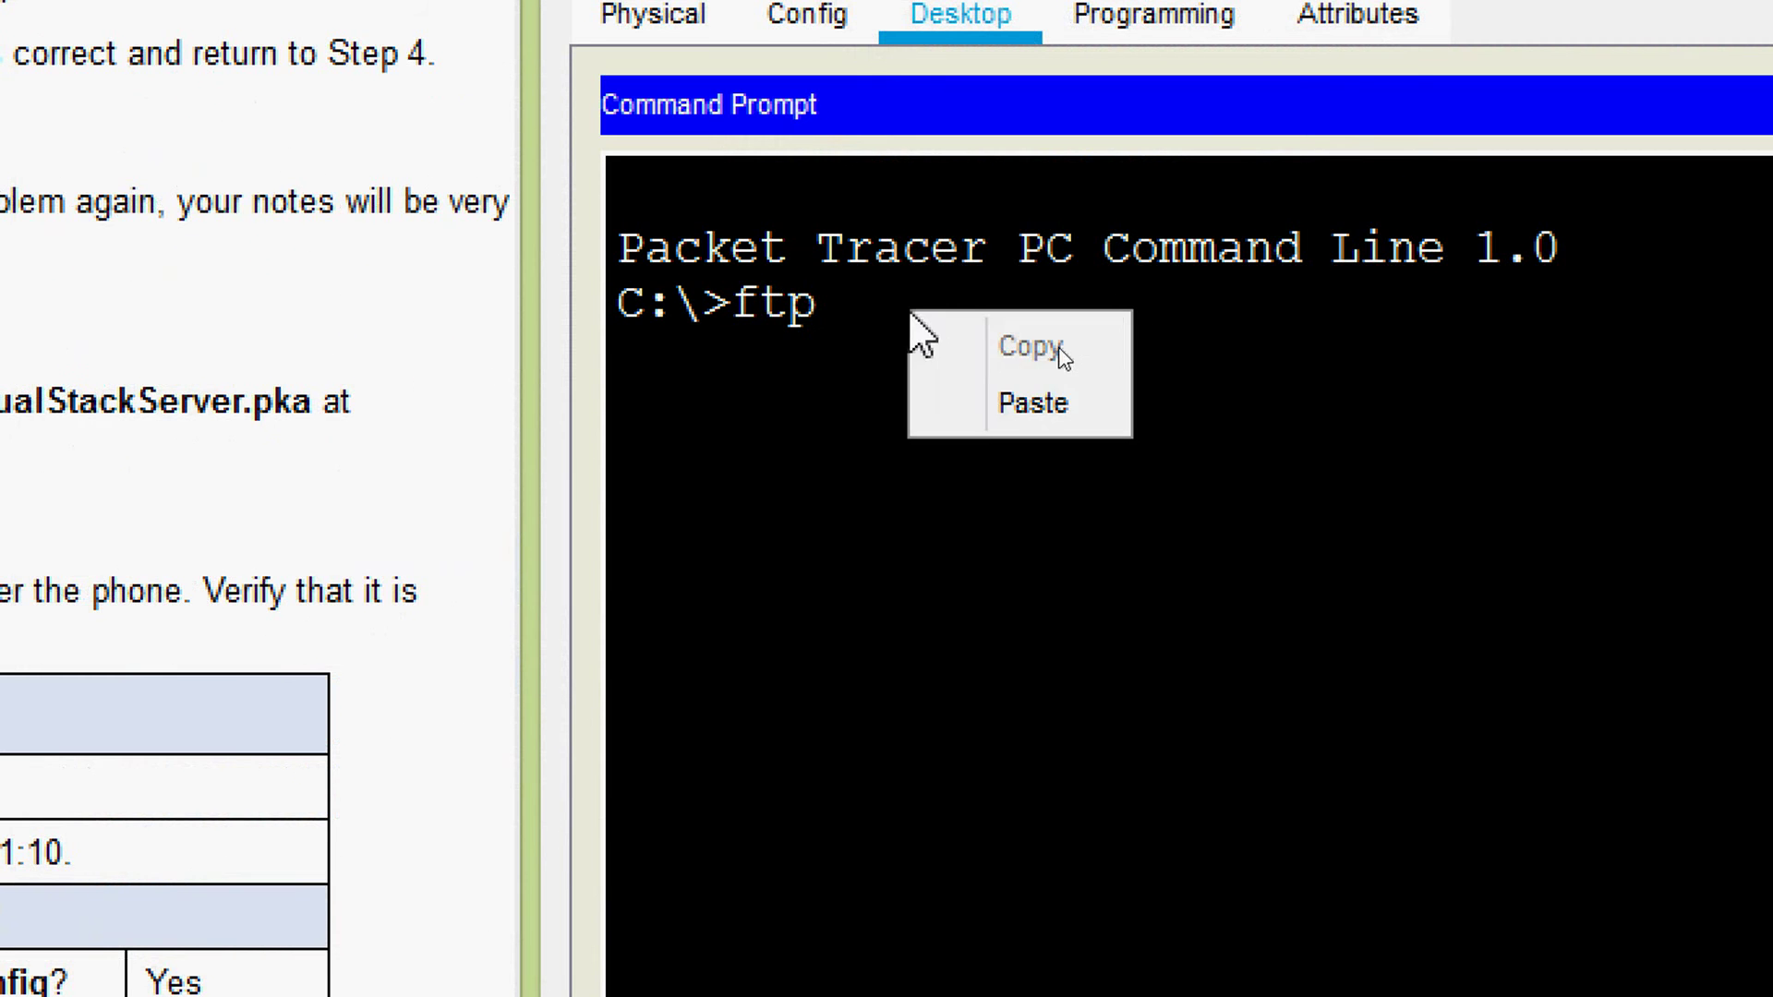
left_click(980, 399)
key("Return")
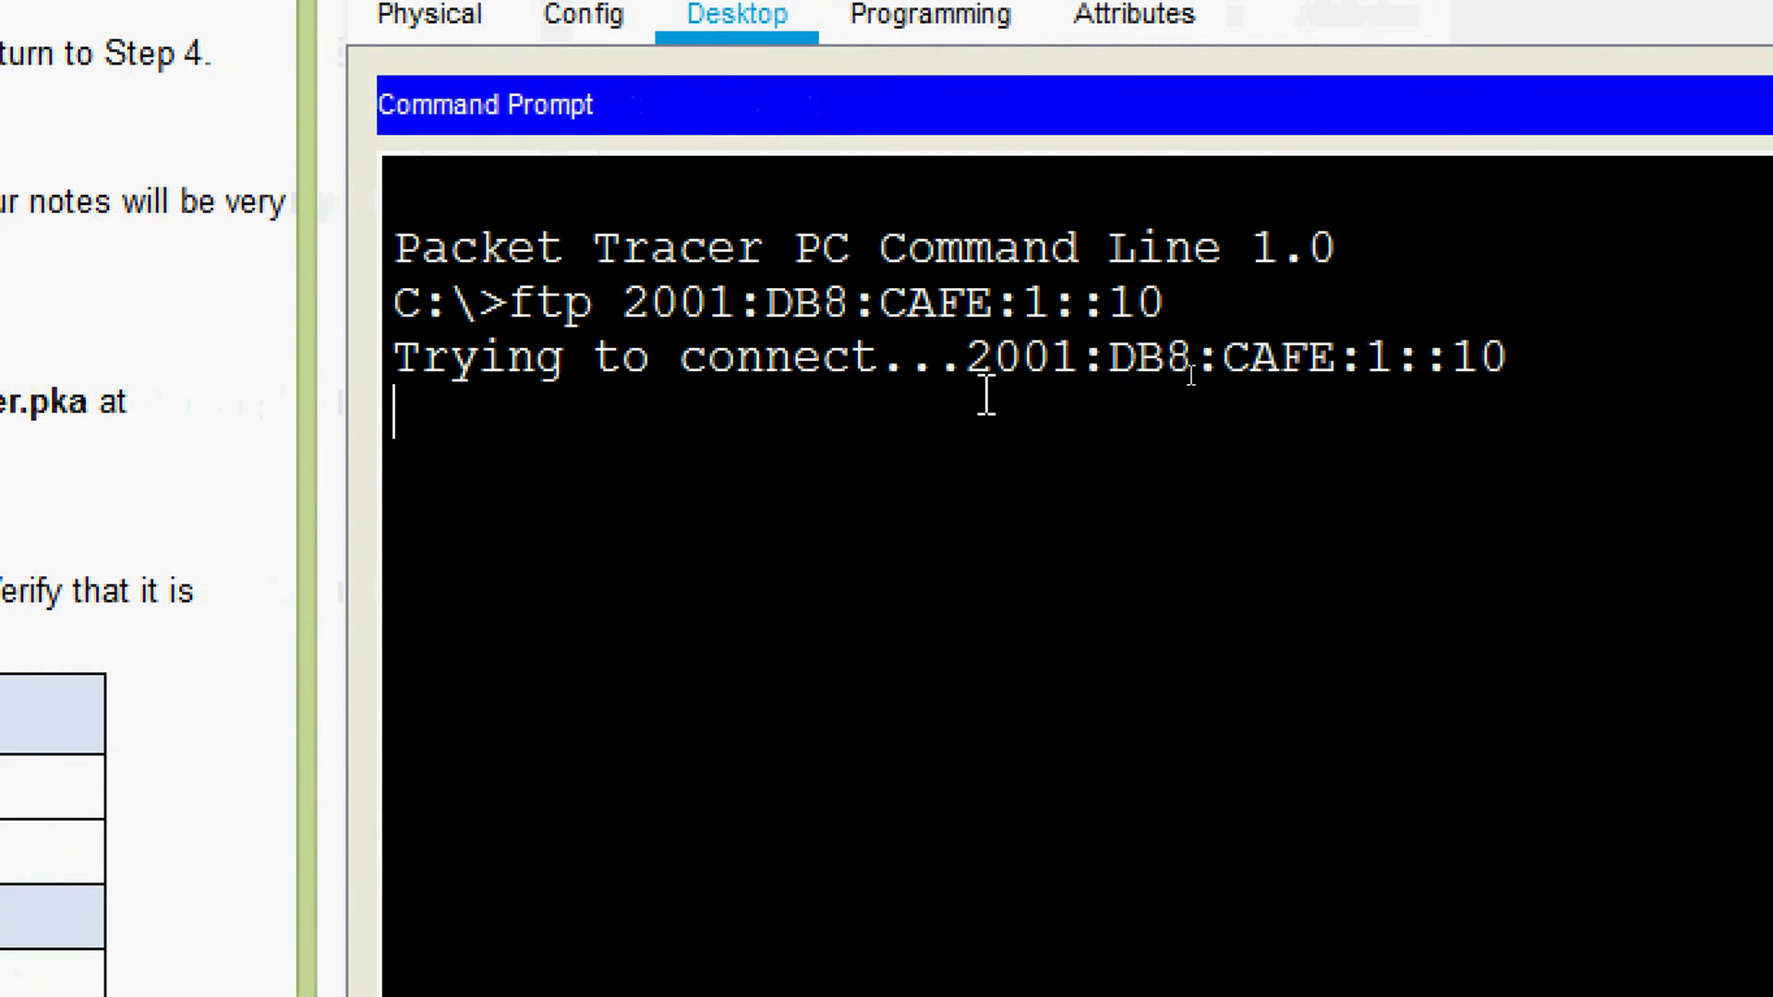
- Review the output of the FTP connection attempt in PC2's command prompt
left_click_drag(982, 376, 1367, 411)
left_click(1298, 453)
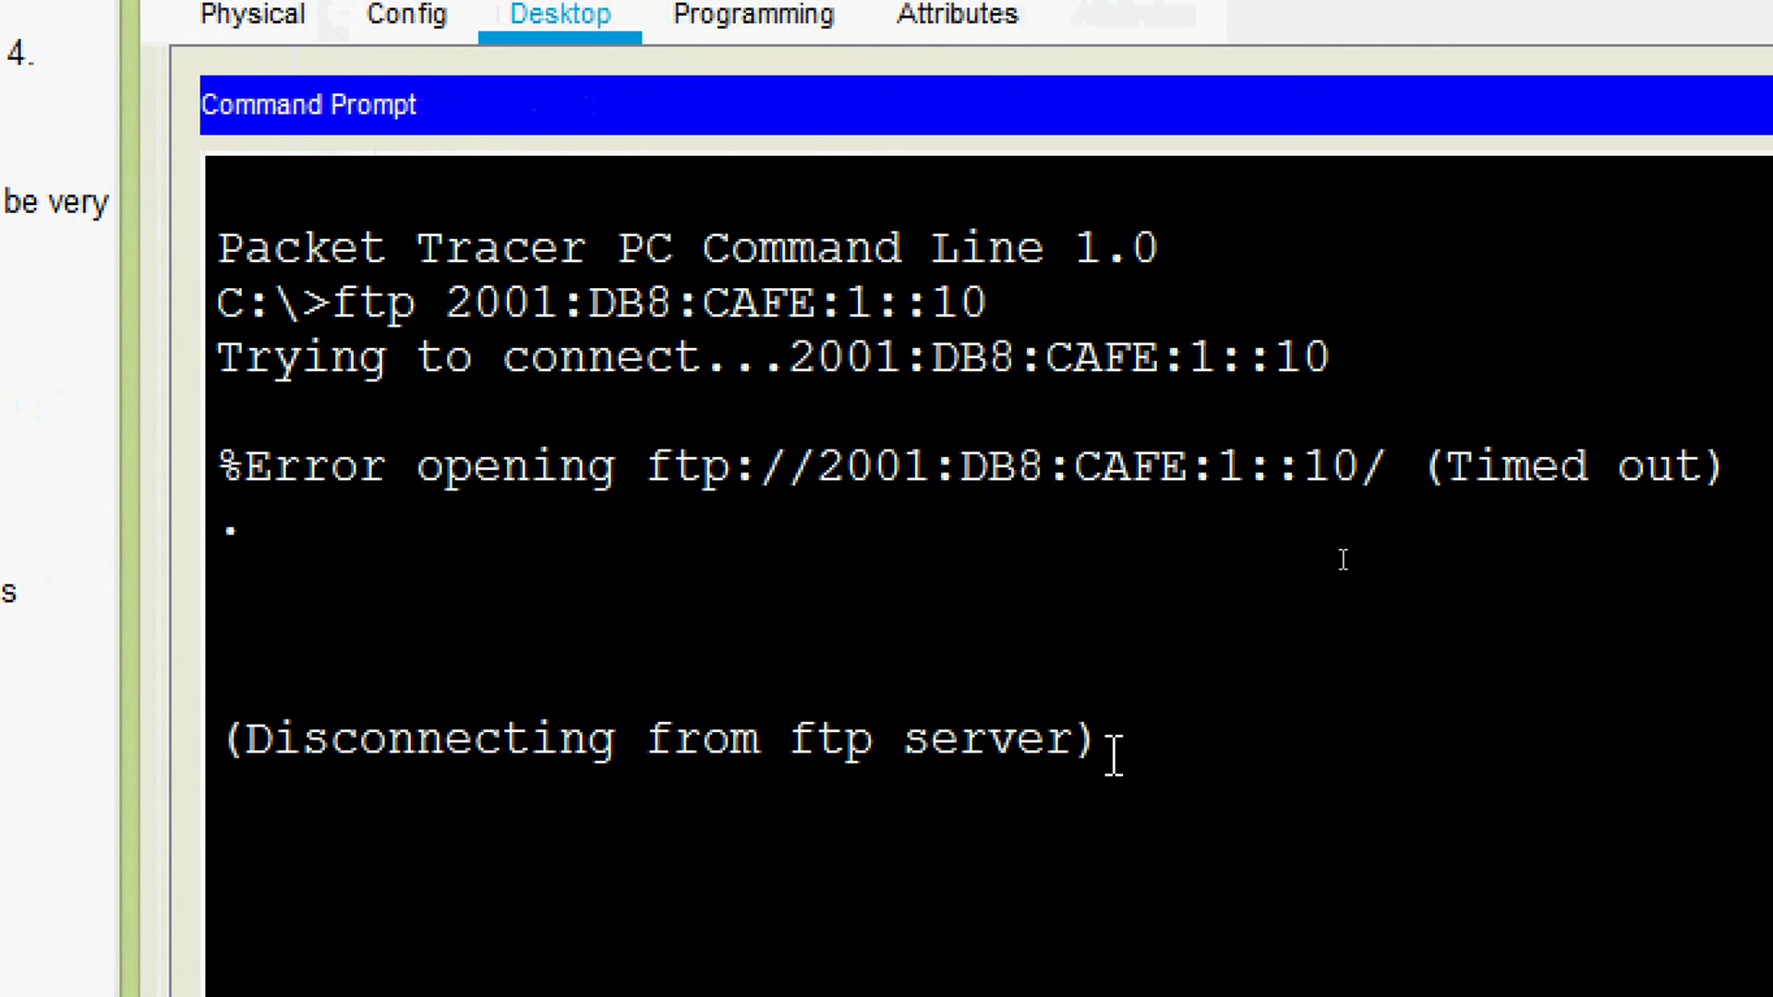
left_click_drag(1115, 755, 226, 242)
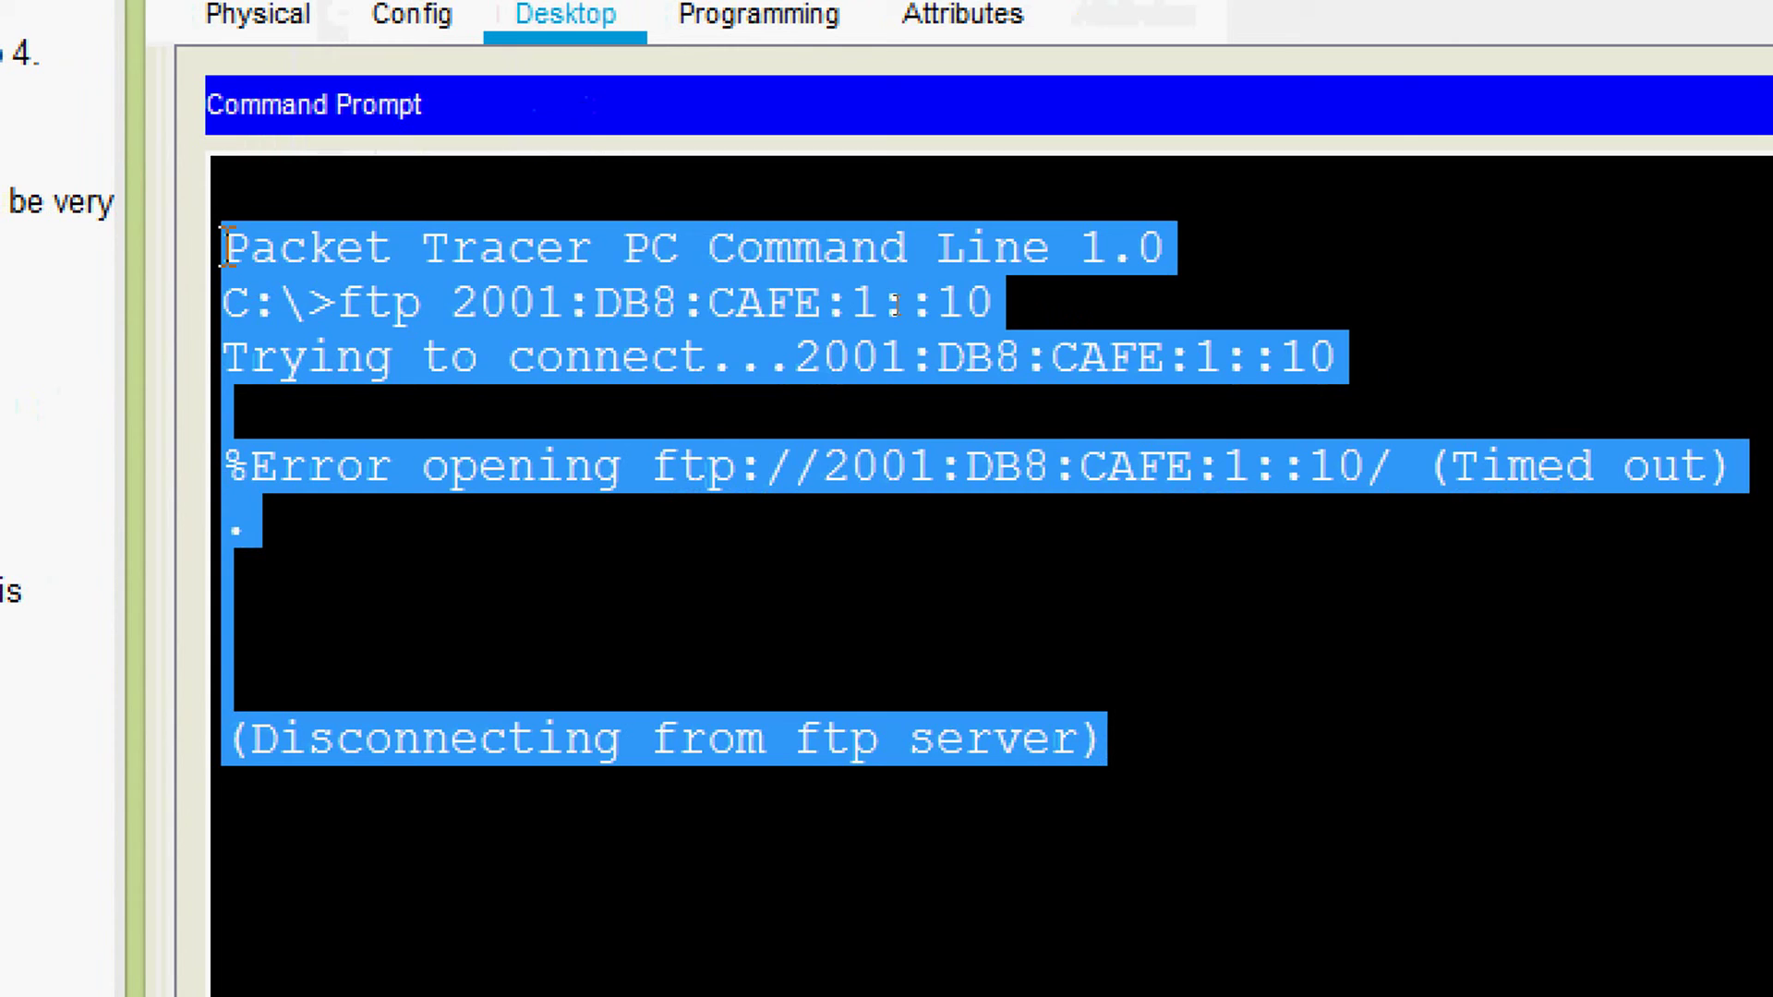
left_click(315, 300)
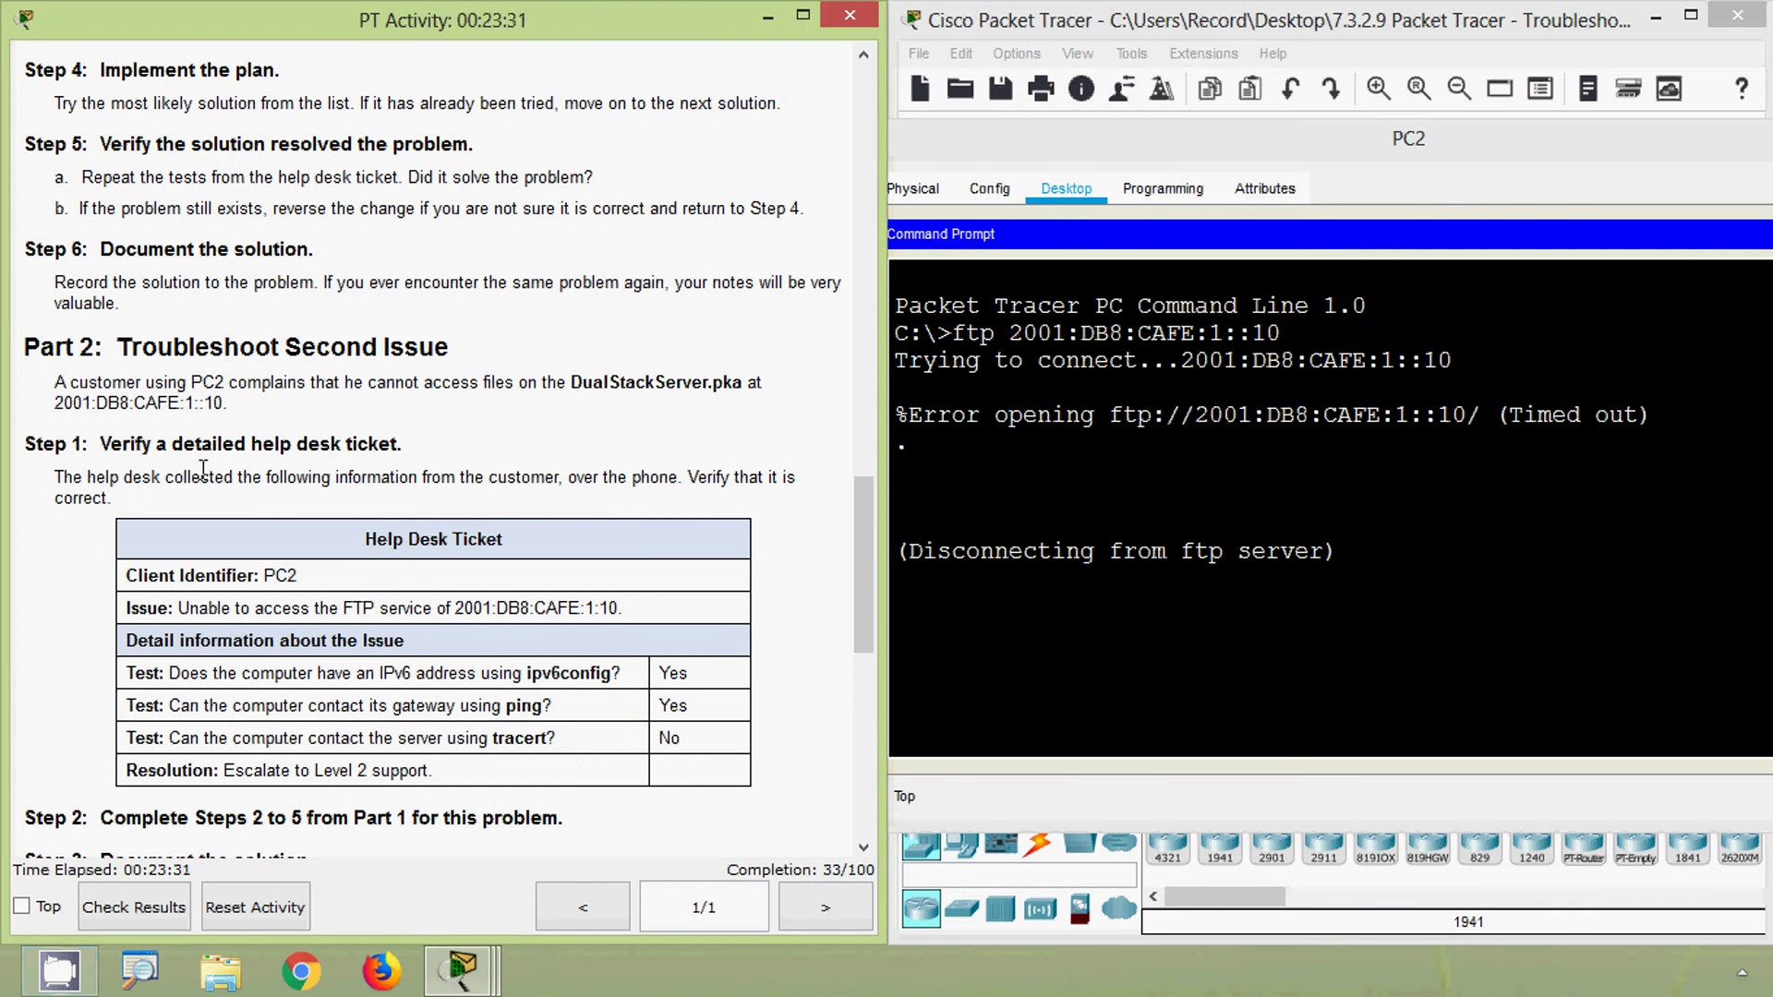
- Read PC2's help desk ticket in Part 2, covering the client, the FTP issue and the ipv6config, ping and tracert test answers
scroll(317, 467, "down", 3)
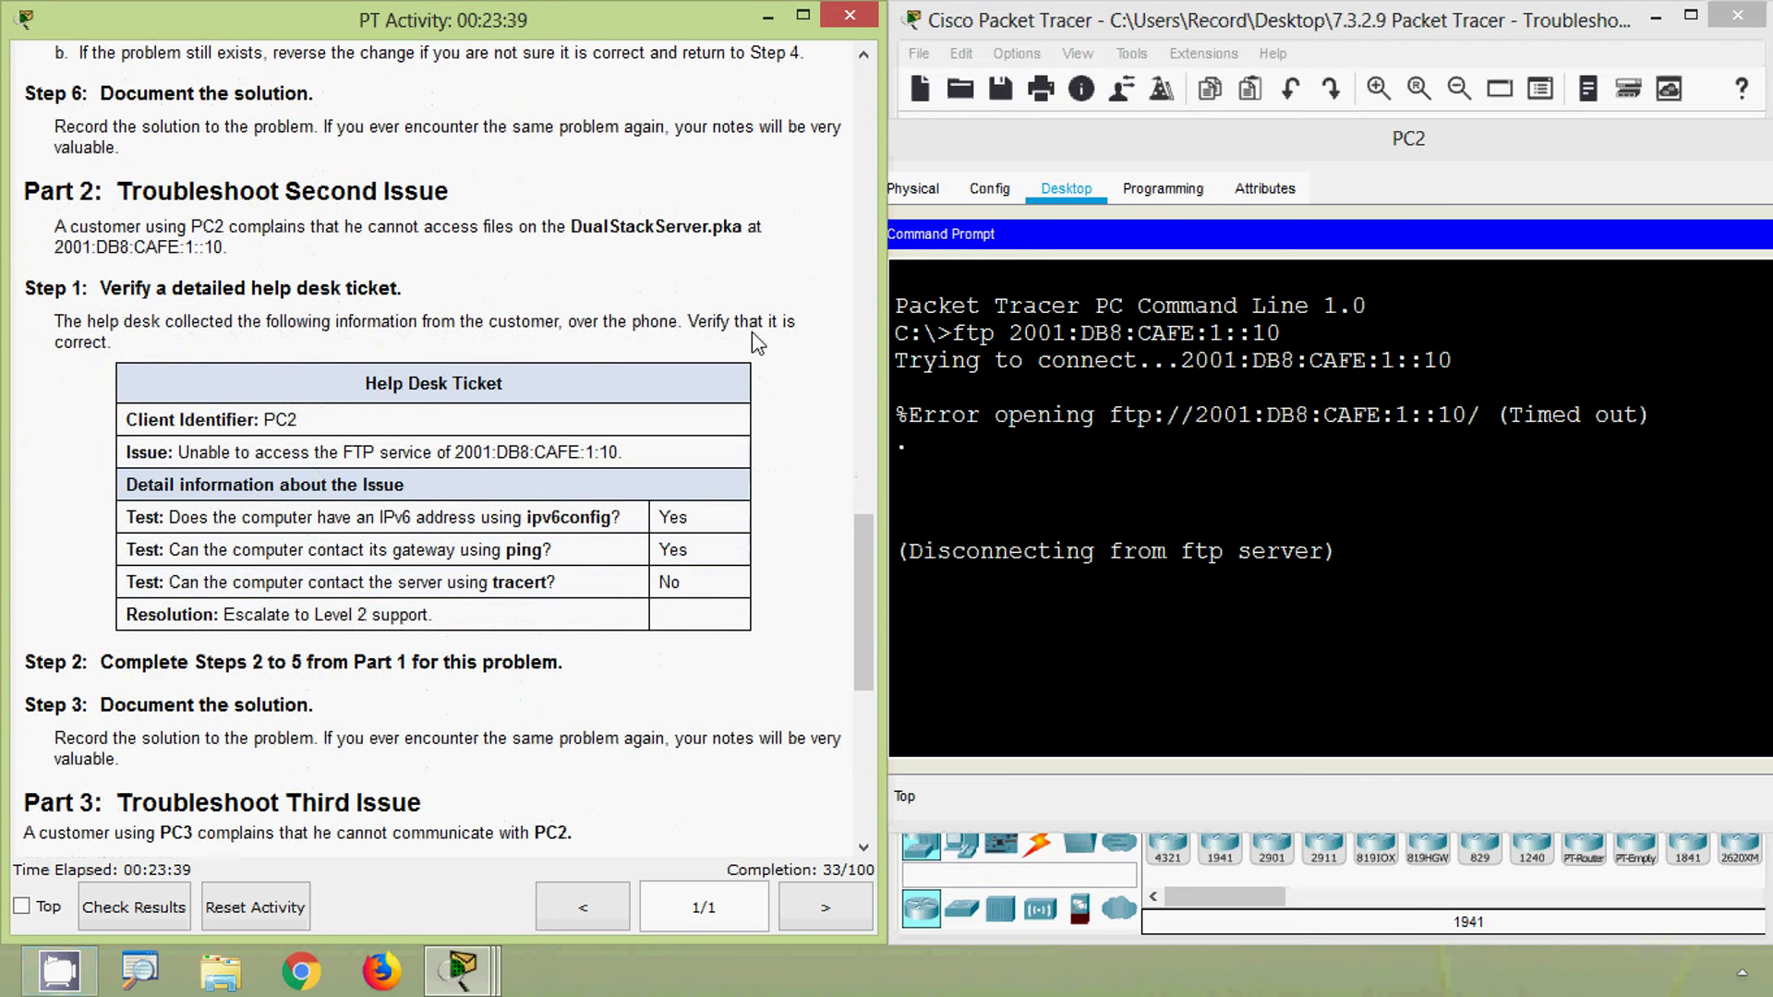
left_click_drag(367, 388, 504, 386)
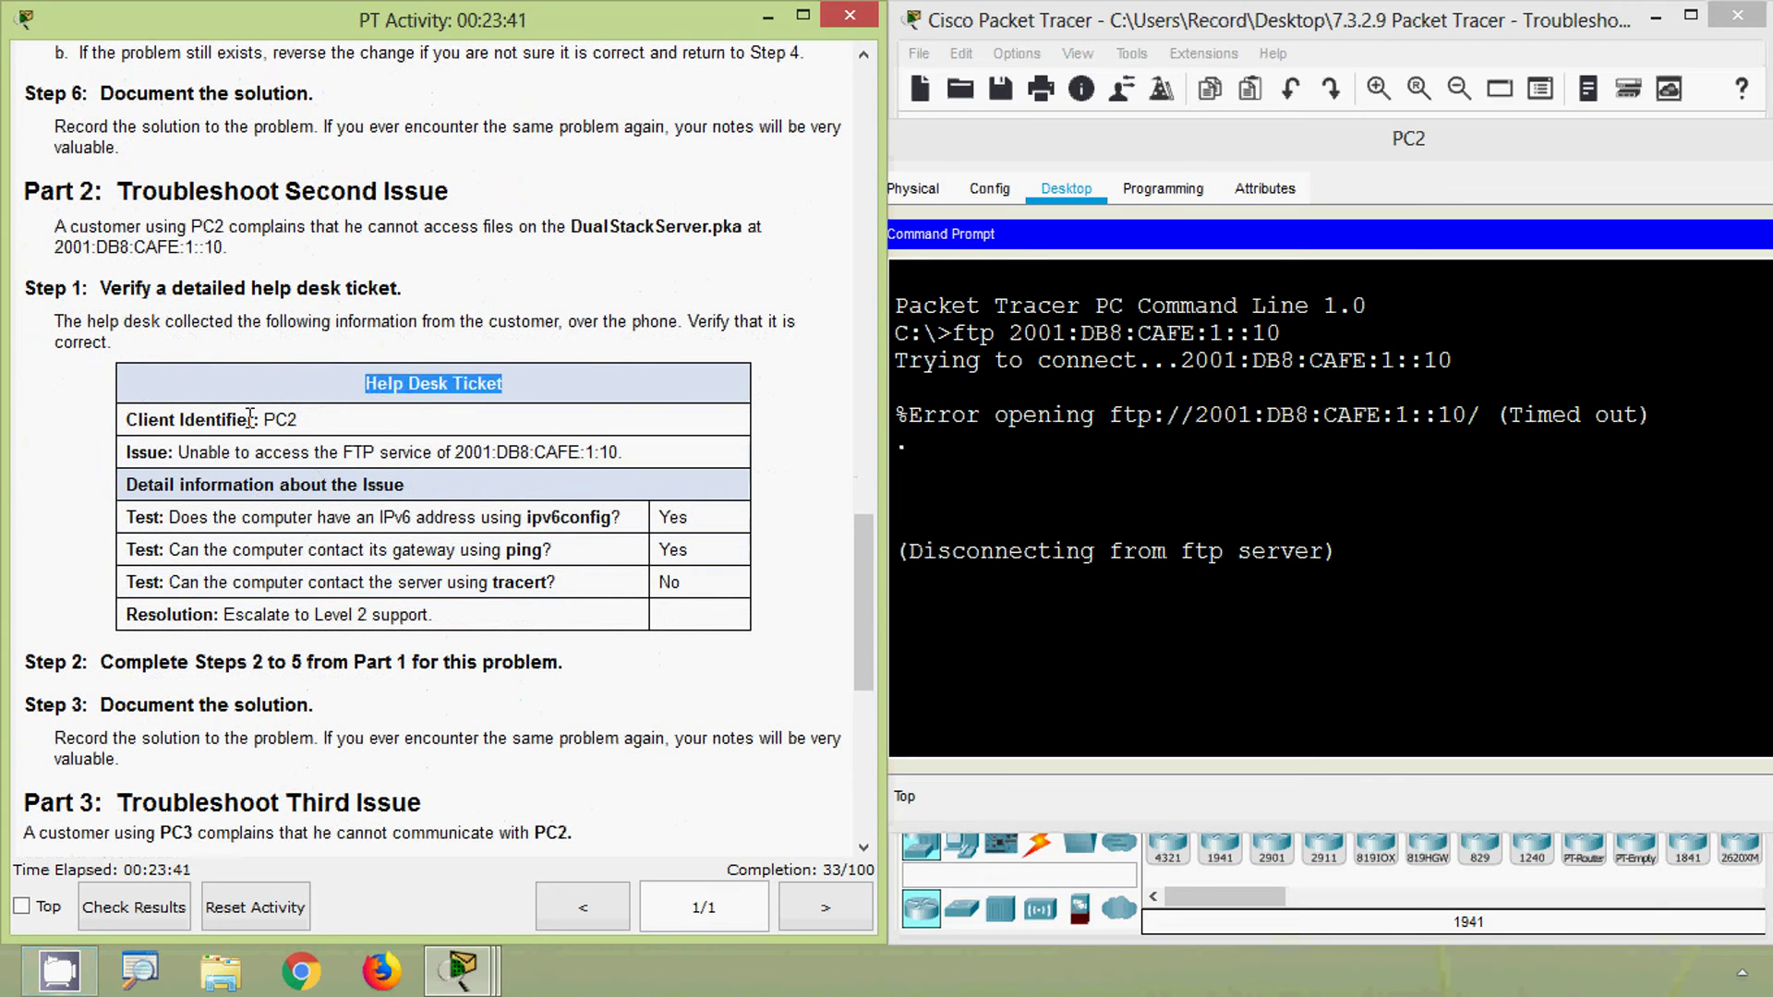
left_click(504, 386)
left_click_drag(270, 423, 335, 420)
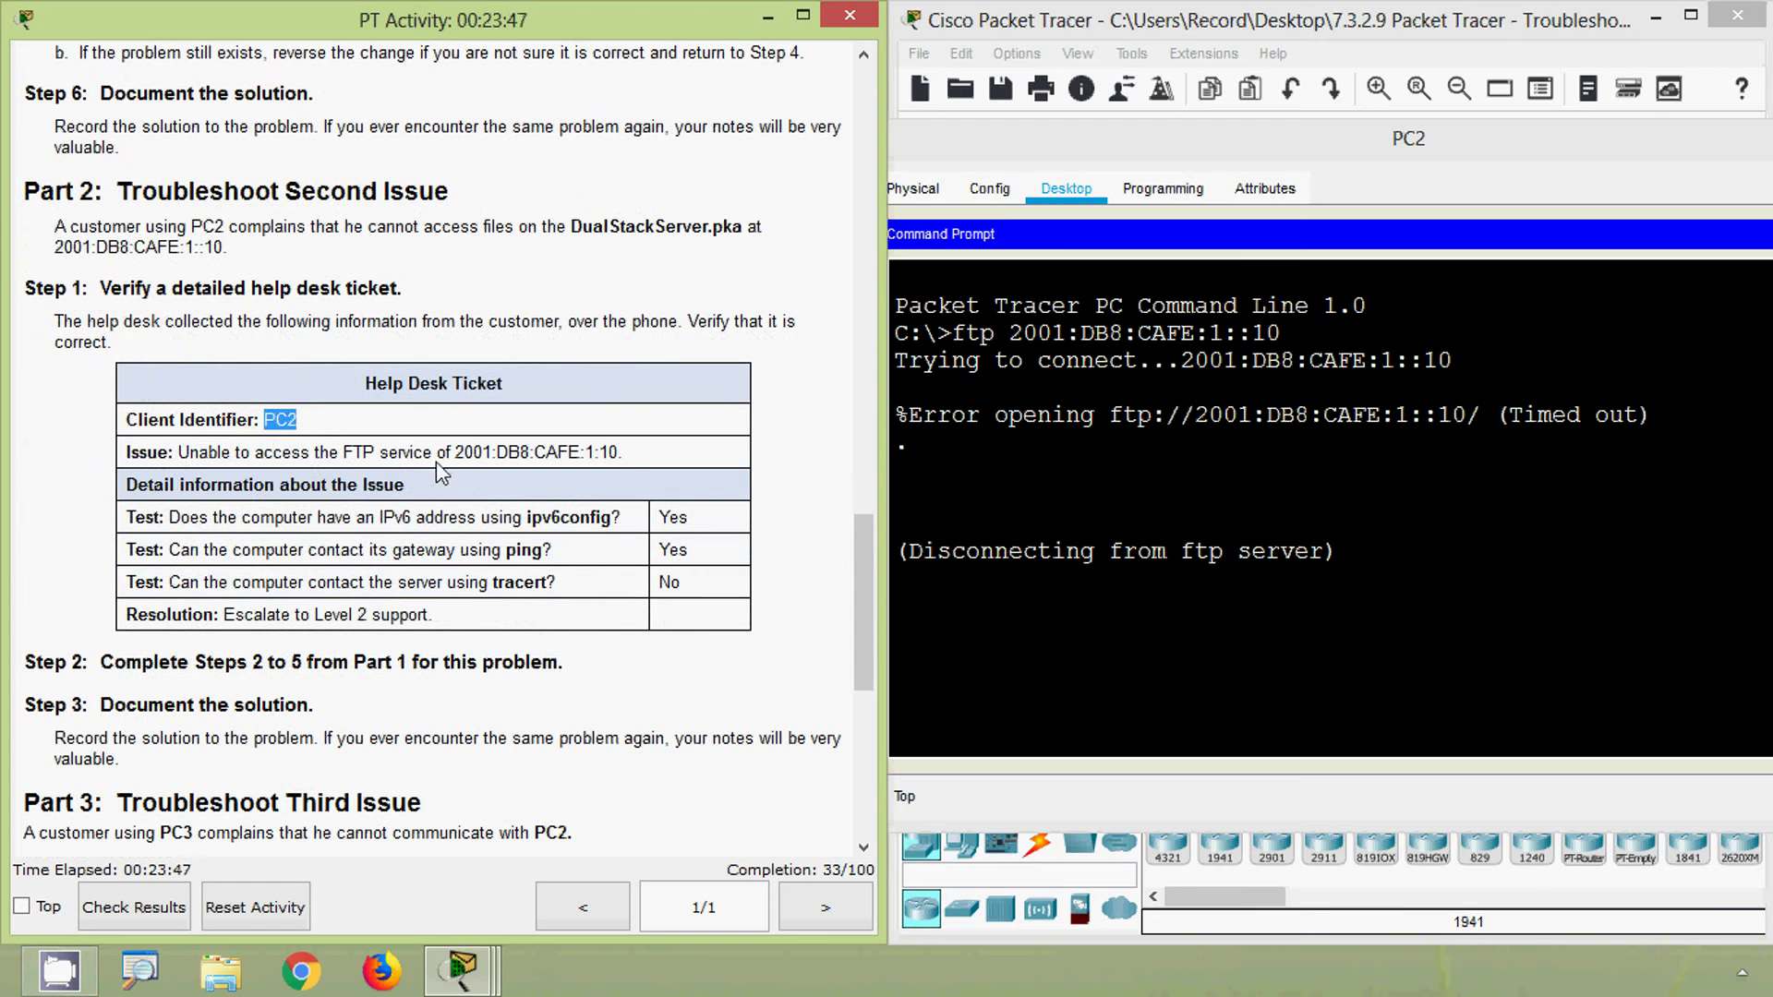
left_click_drag(455, 452, 615, 458)
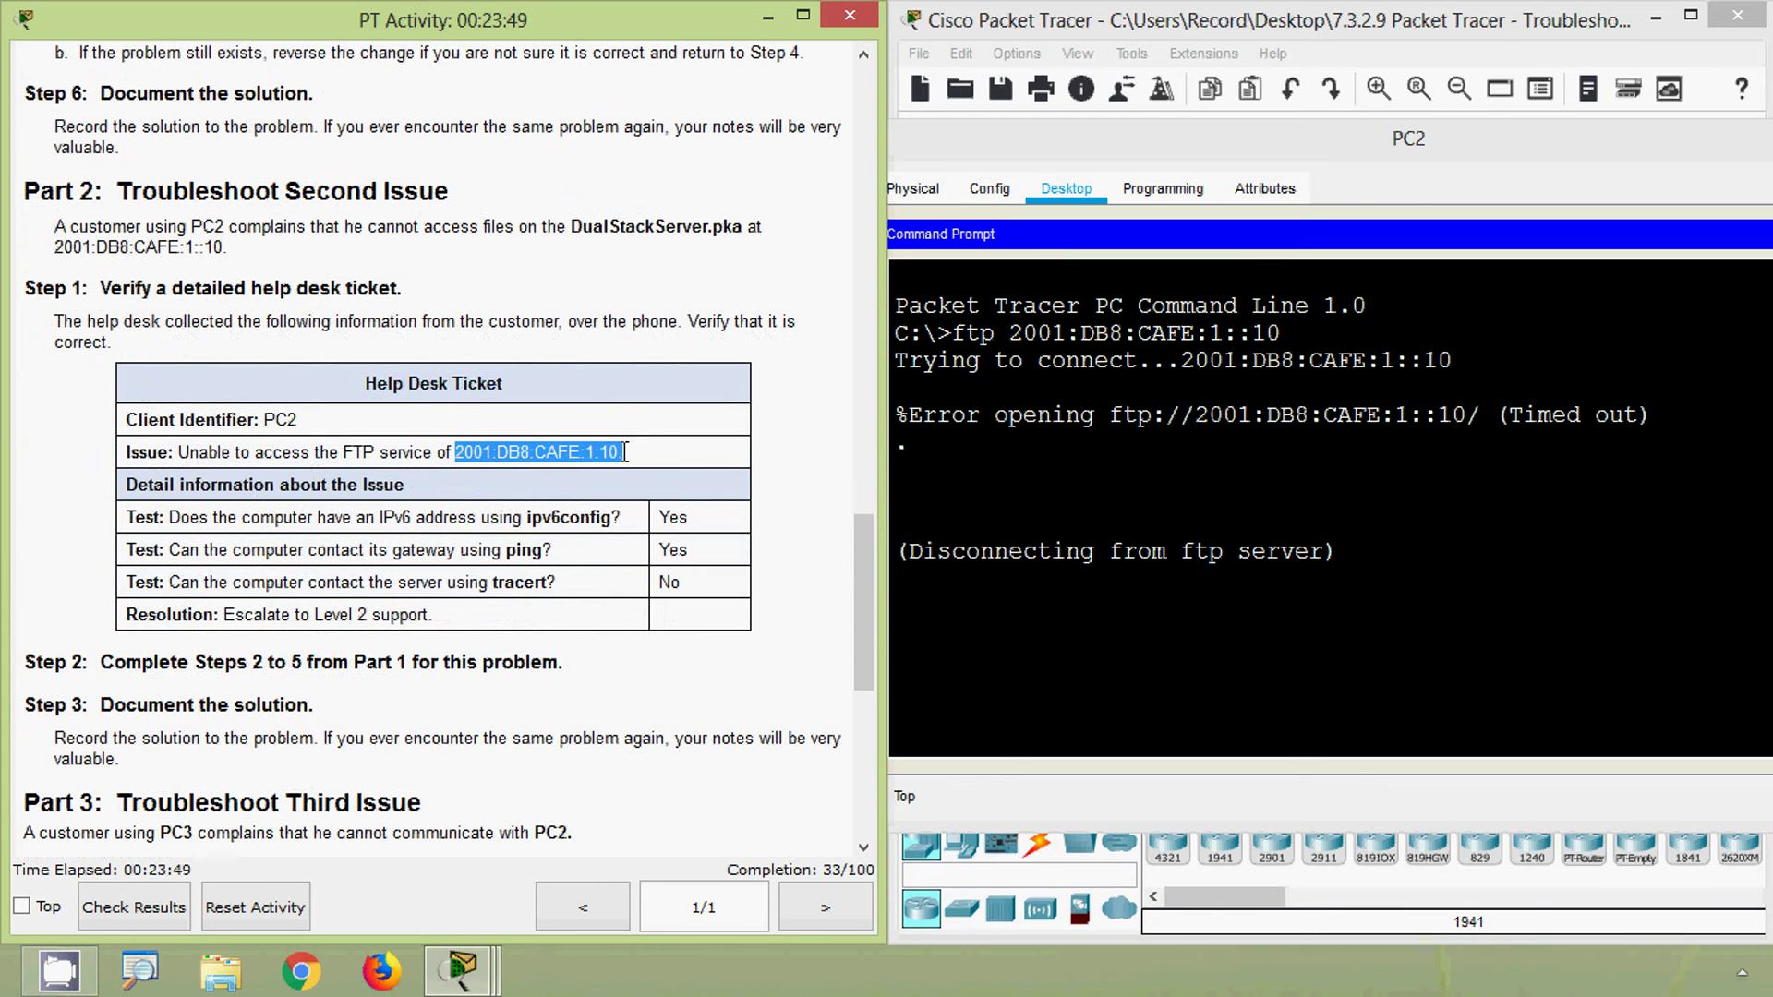
left_click(238, 487)
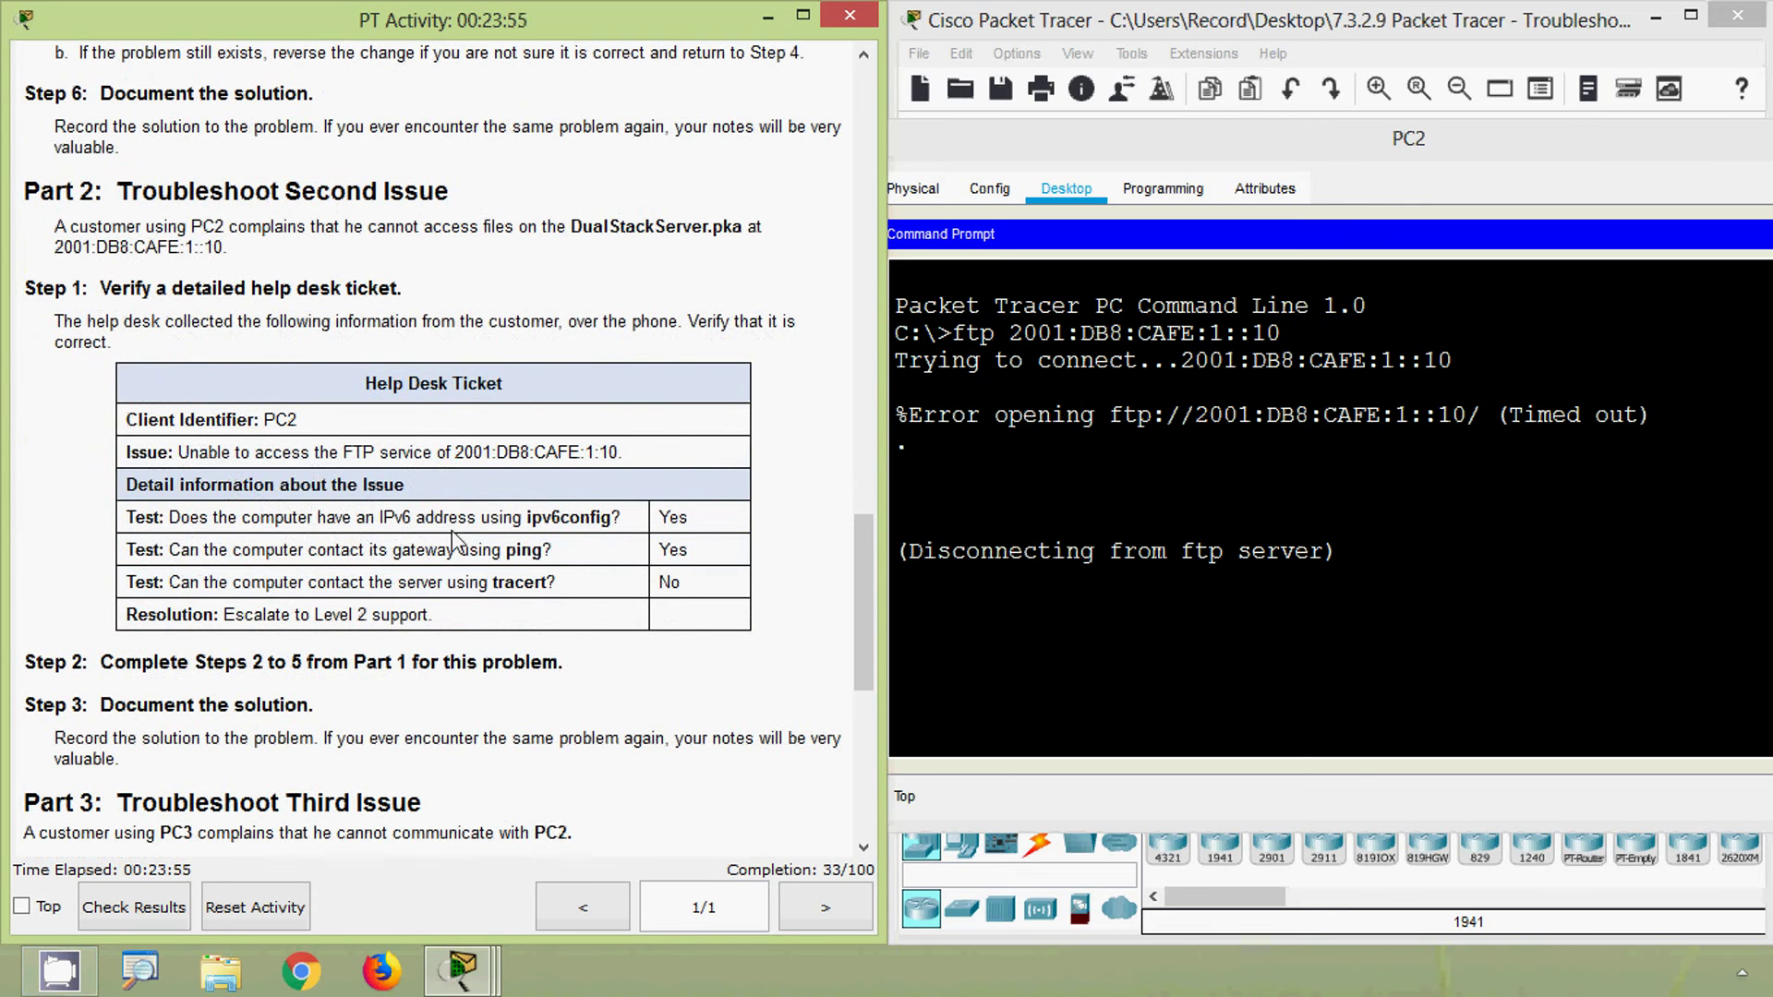
left_click_drag(532, 525, 709, 515)
left_click(339, 543)
left_click_drag(657, 549, 702, 547)
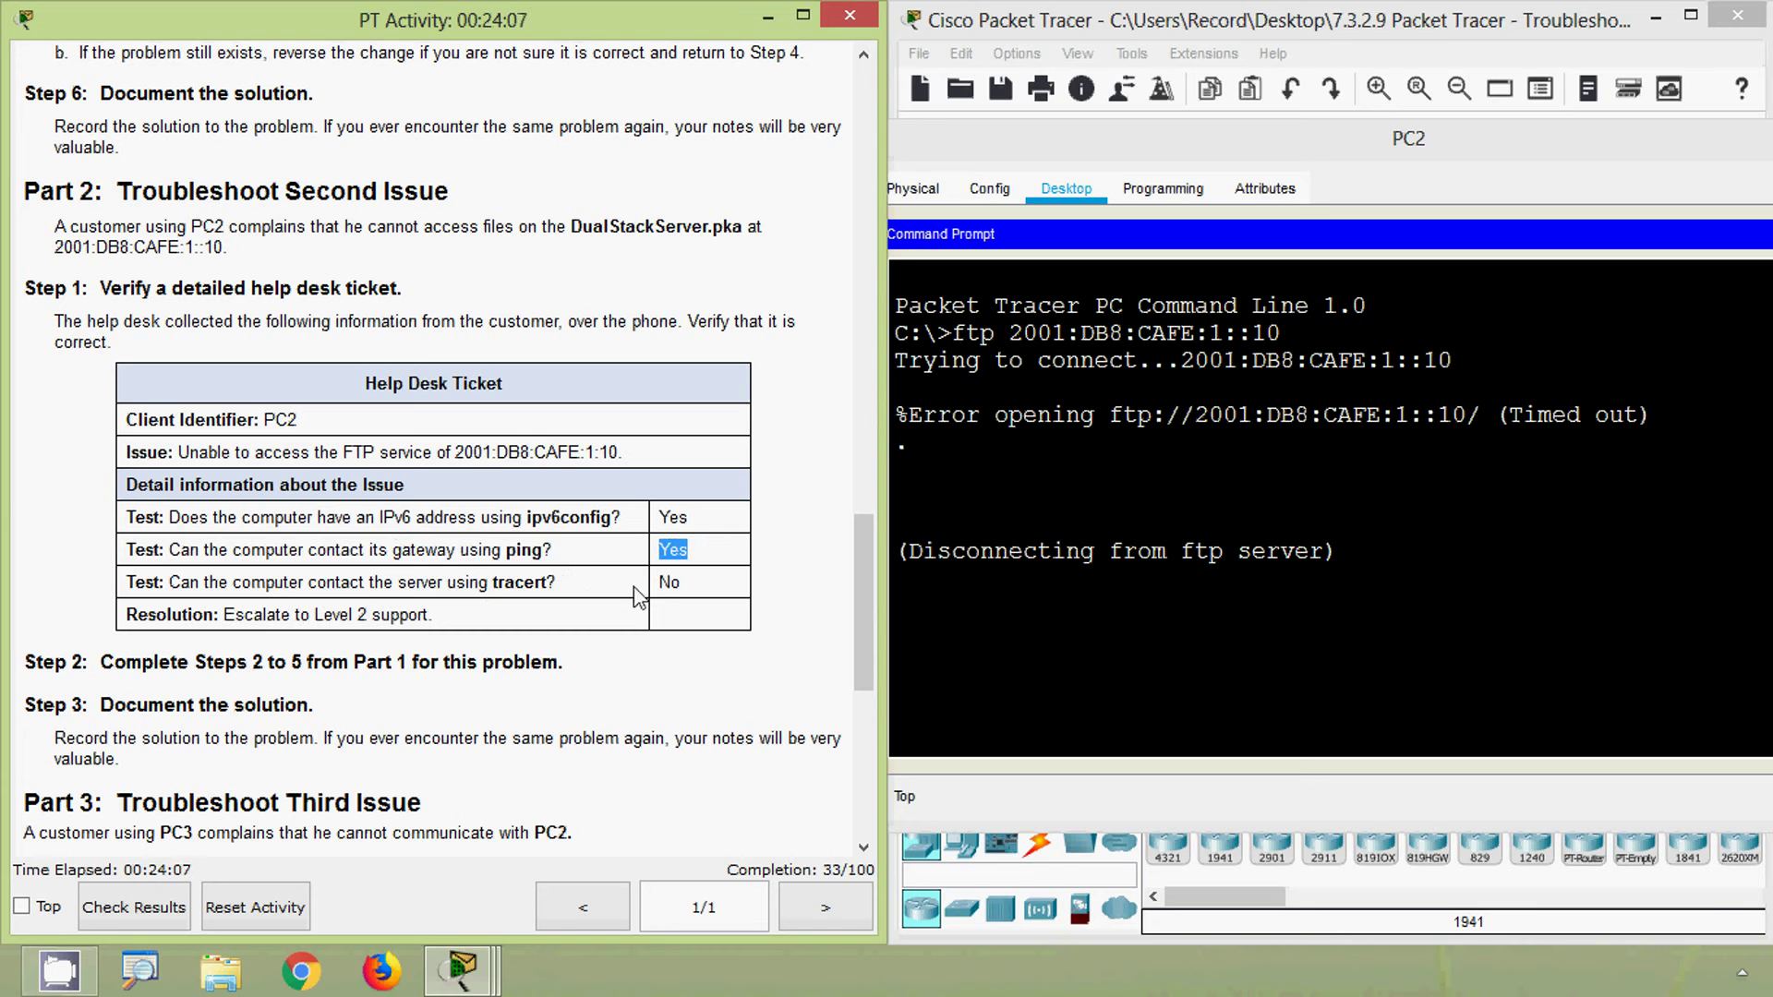
left_click_drag(658, 584, 679, 590)
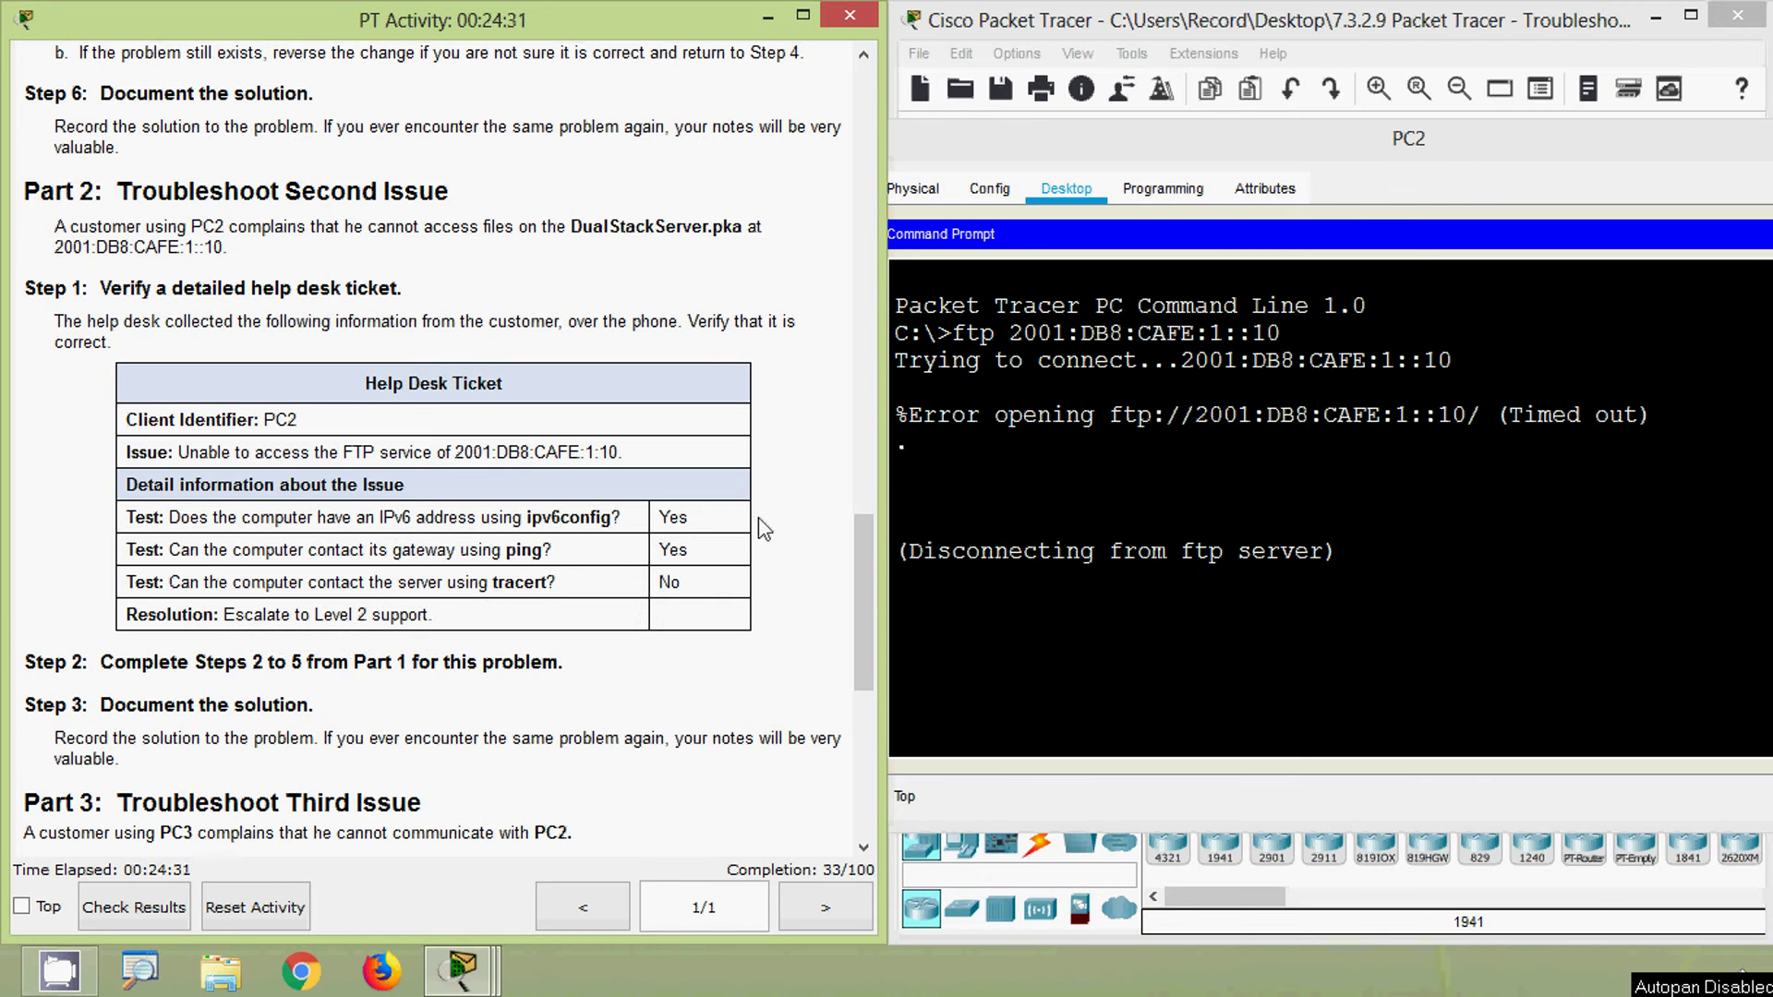
- Restore PC2's command prompt window to its smaller size, get a fresh prompt and run ipv6config /all
double_click(1248, 150)
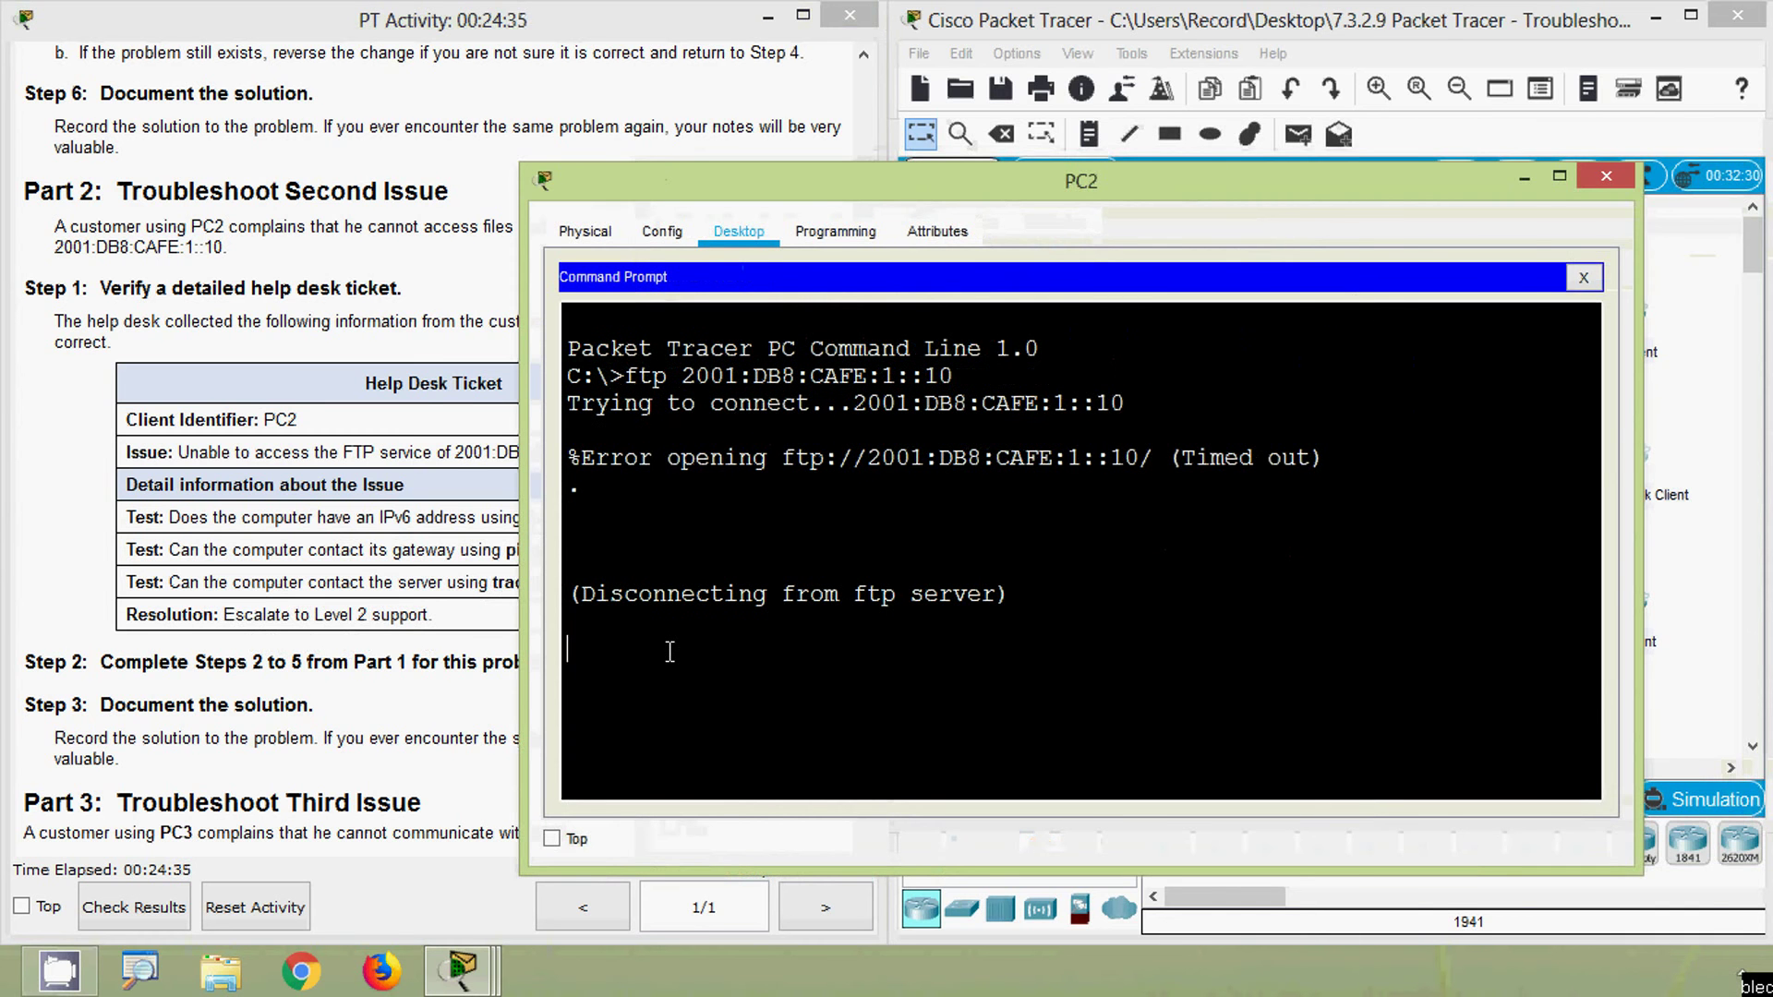
key("Return")
key("Return")
key("Return")
key("Return")
key("Return")
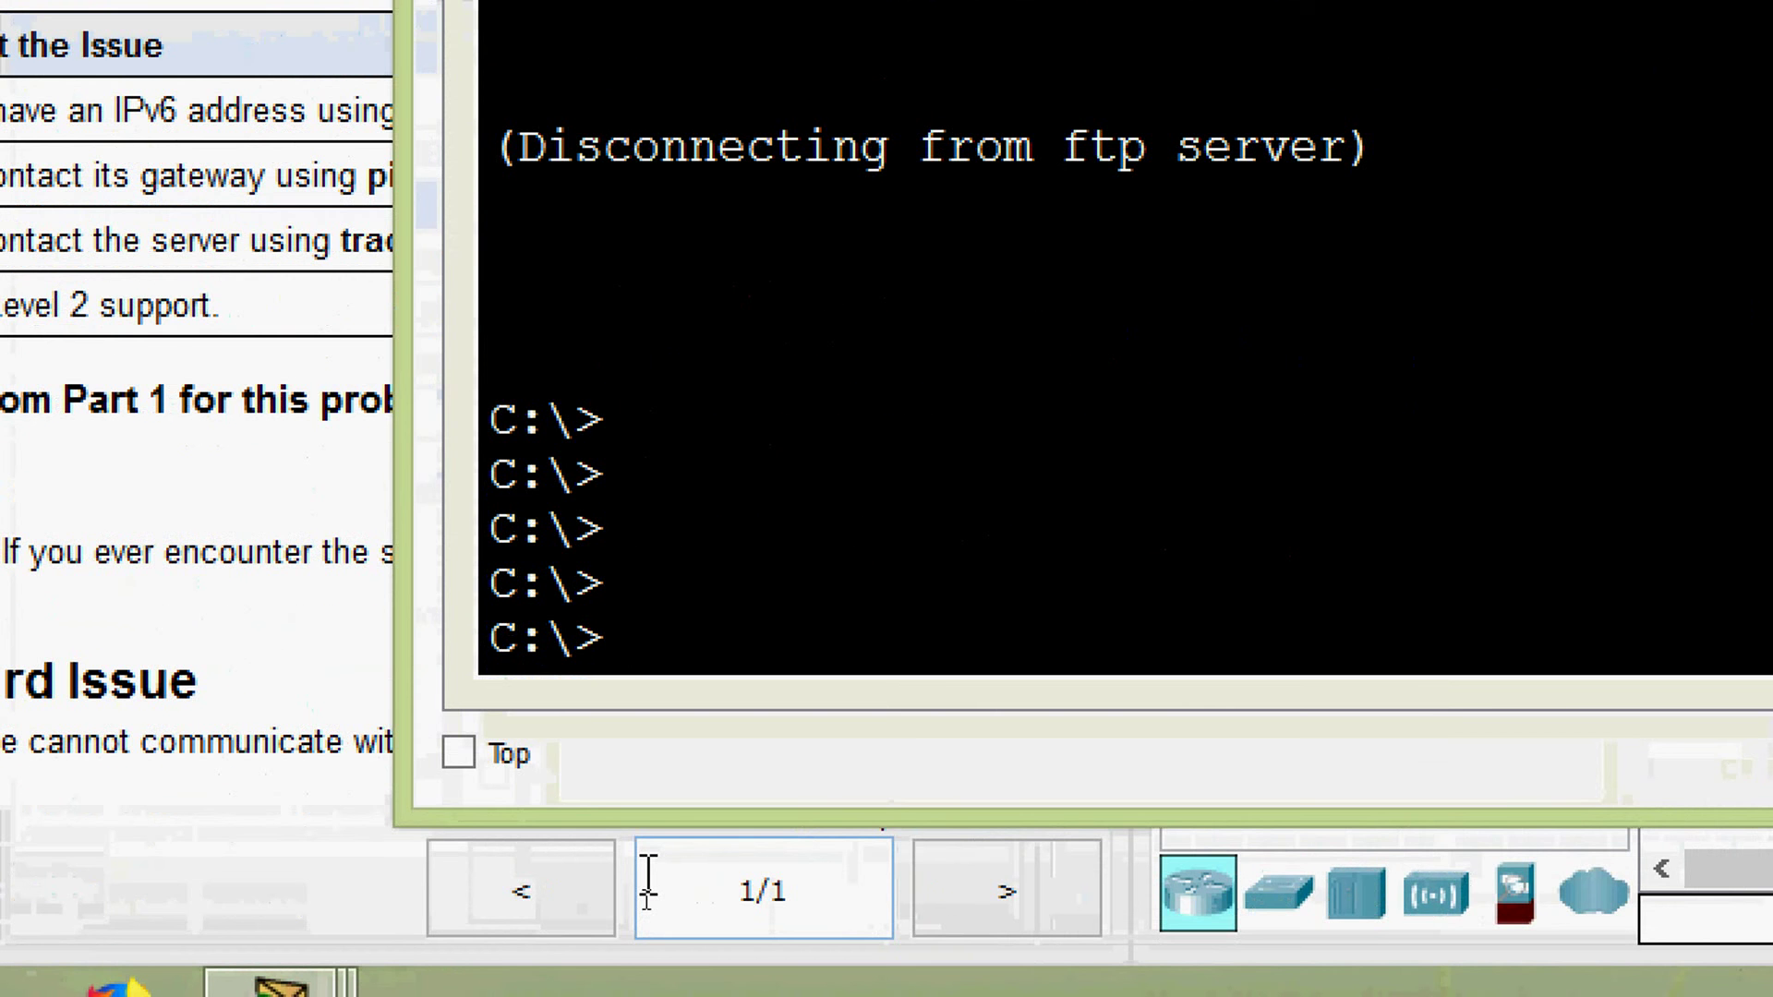
type("ipv6")
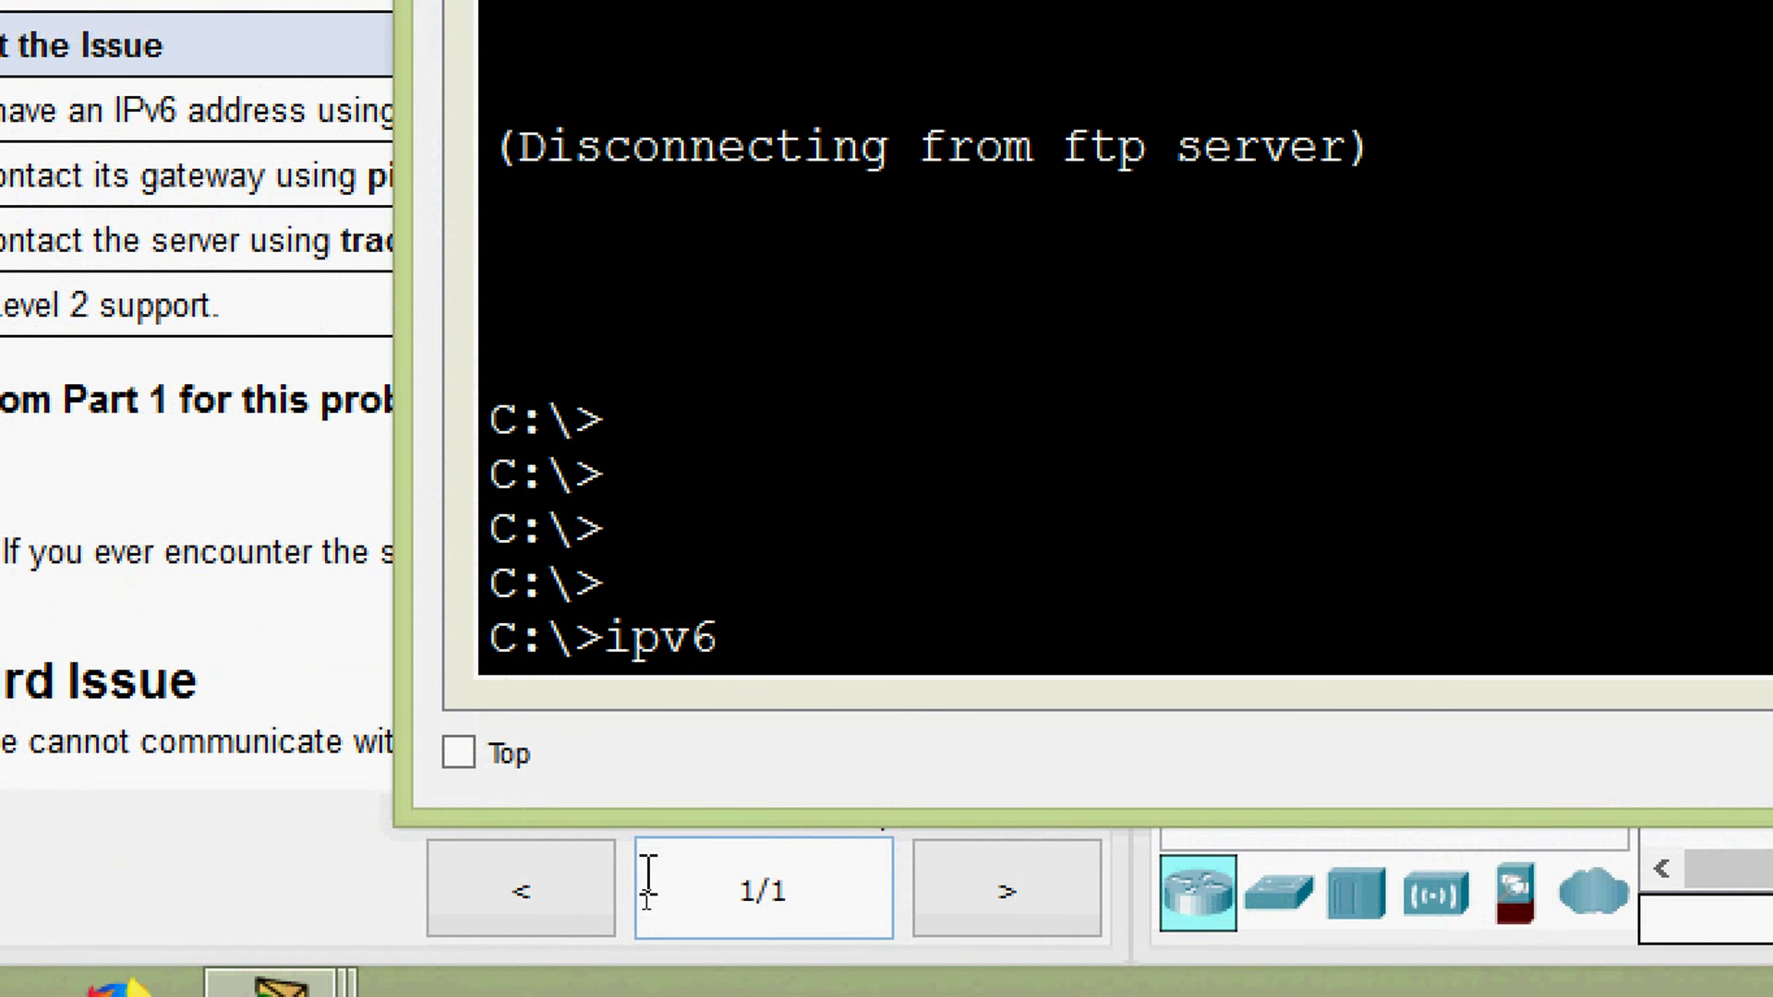
type("config /all")
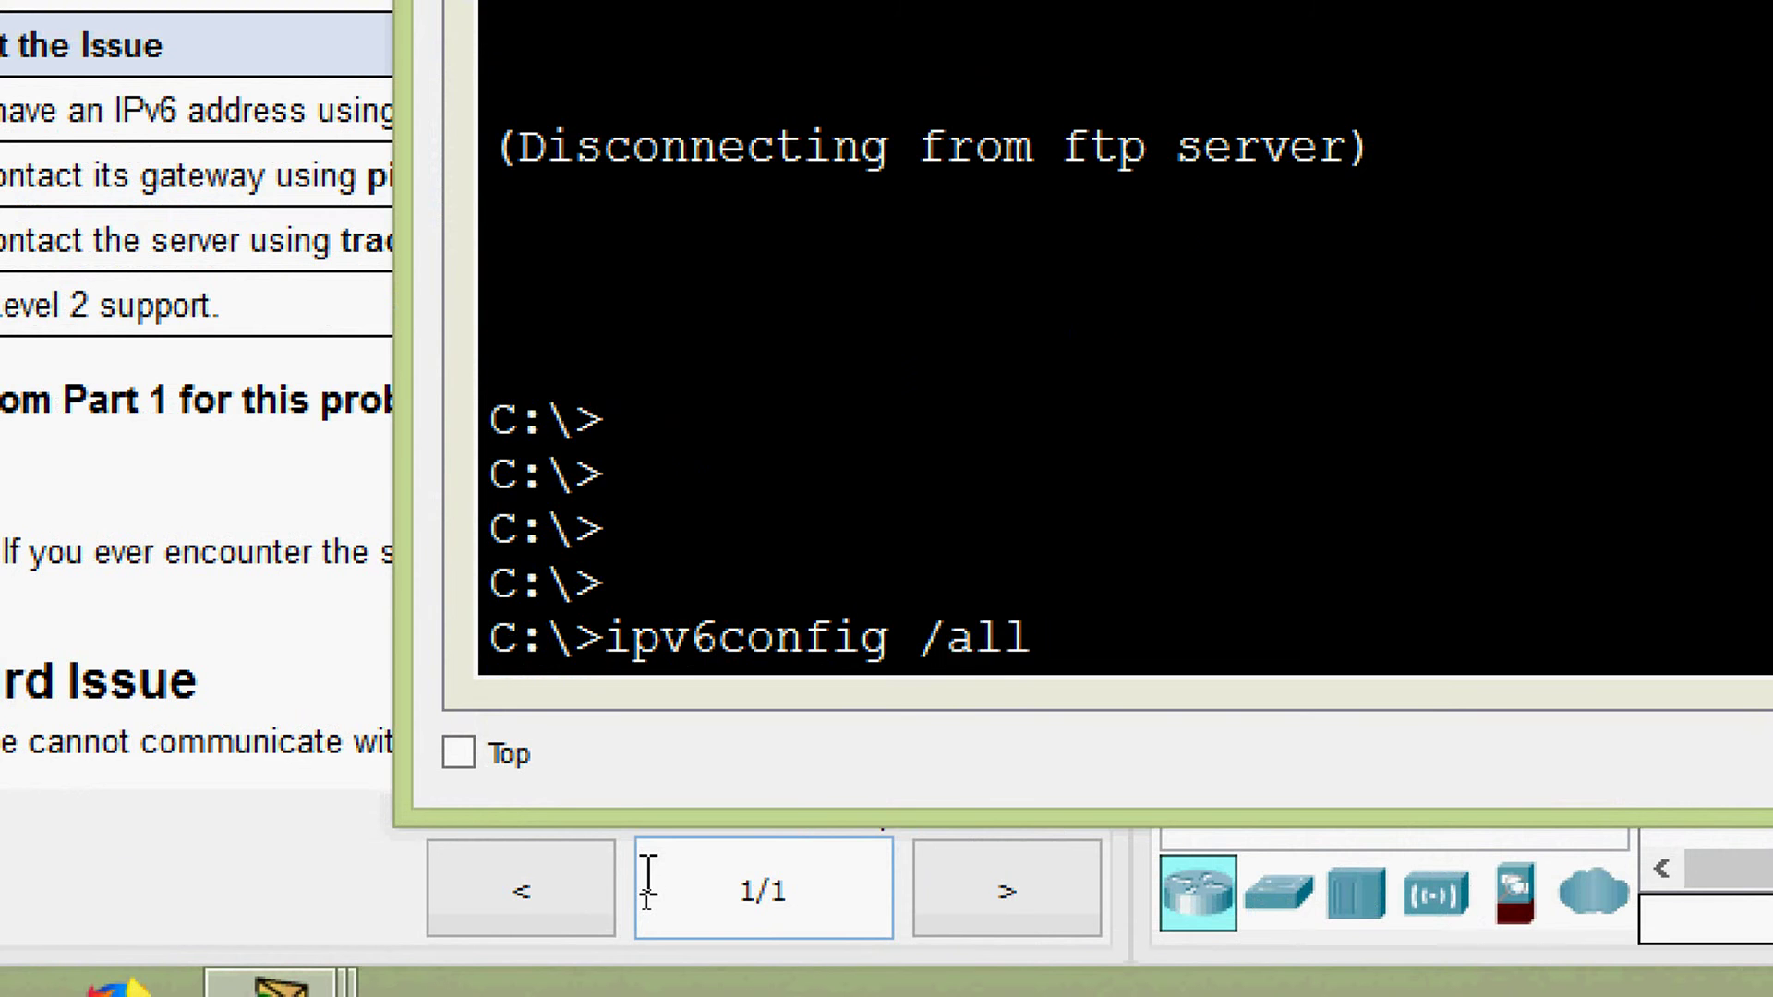
key("Return")
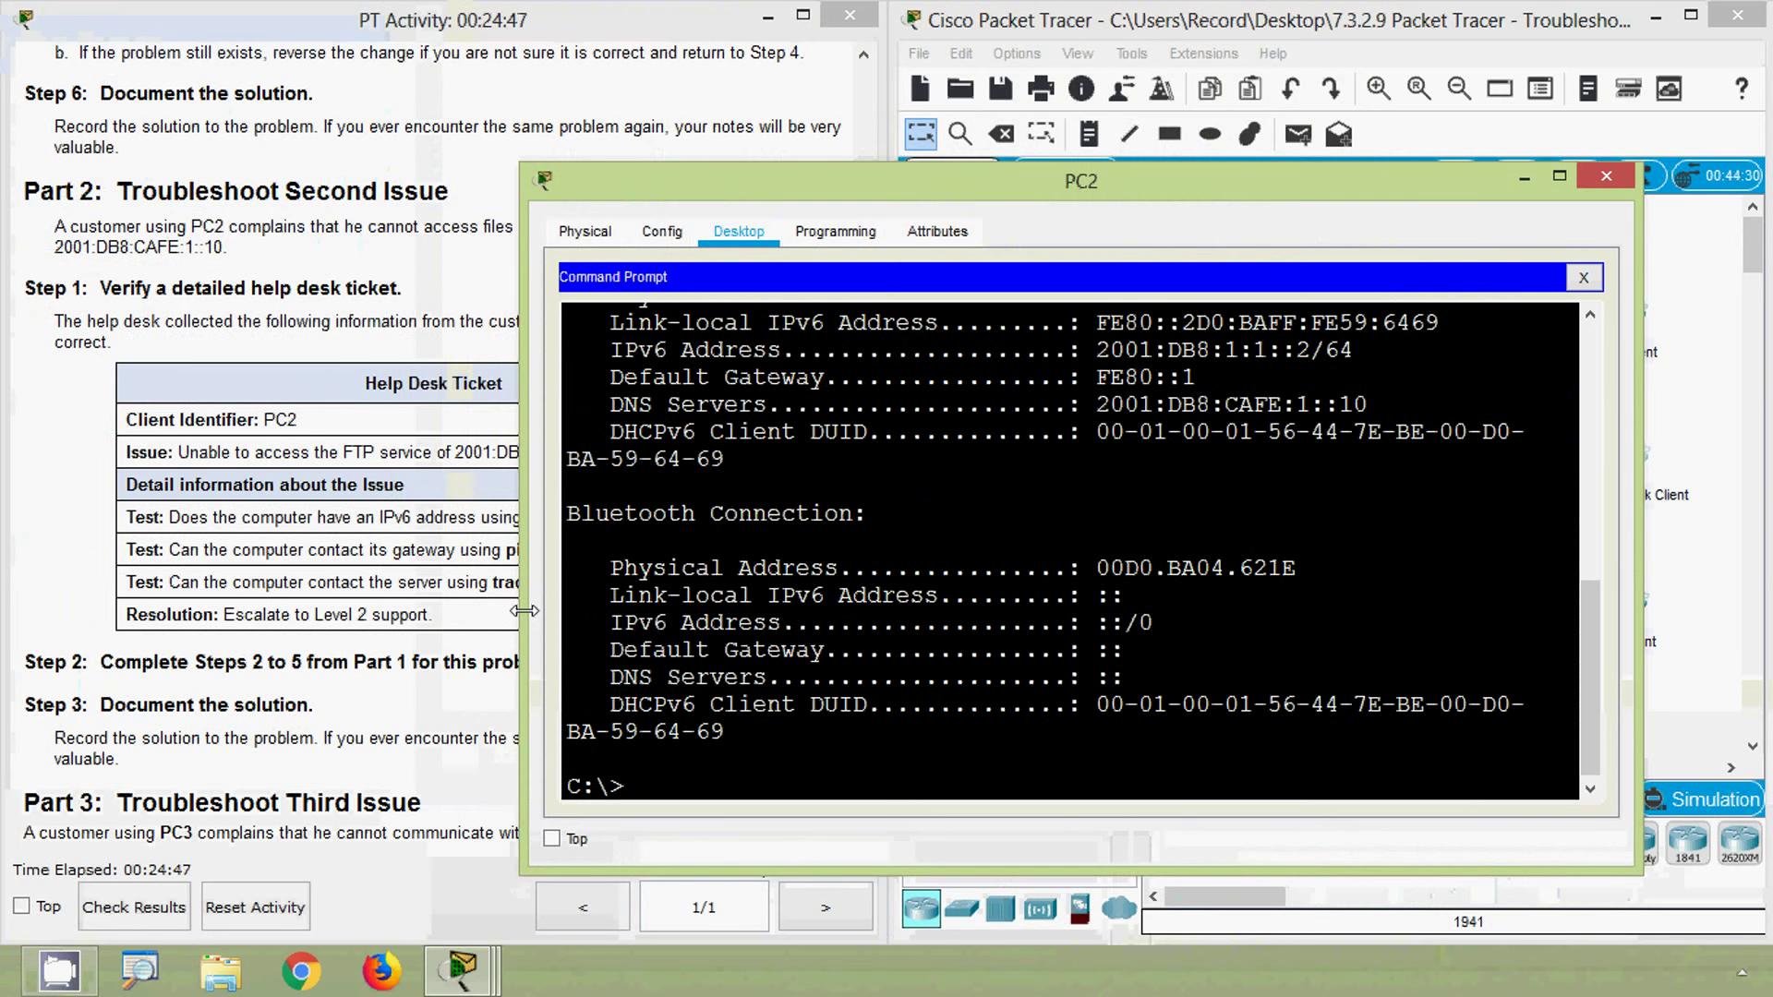
- Widen PC2's window and examine the IPv6 address, default gateway and DNS server in the FastEthernet0 section of the ipv6config output
left_click_drag(524, 610, 252, 611)
scroll(520, 654, "up", 3)
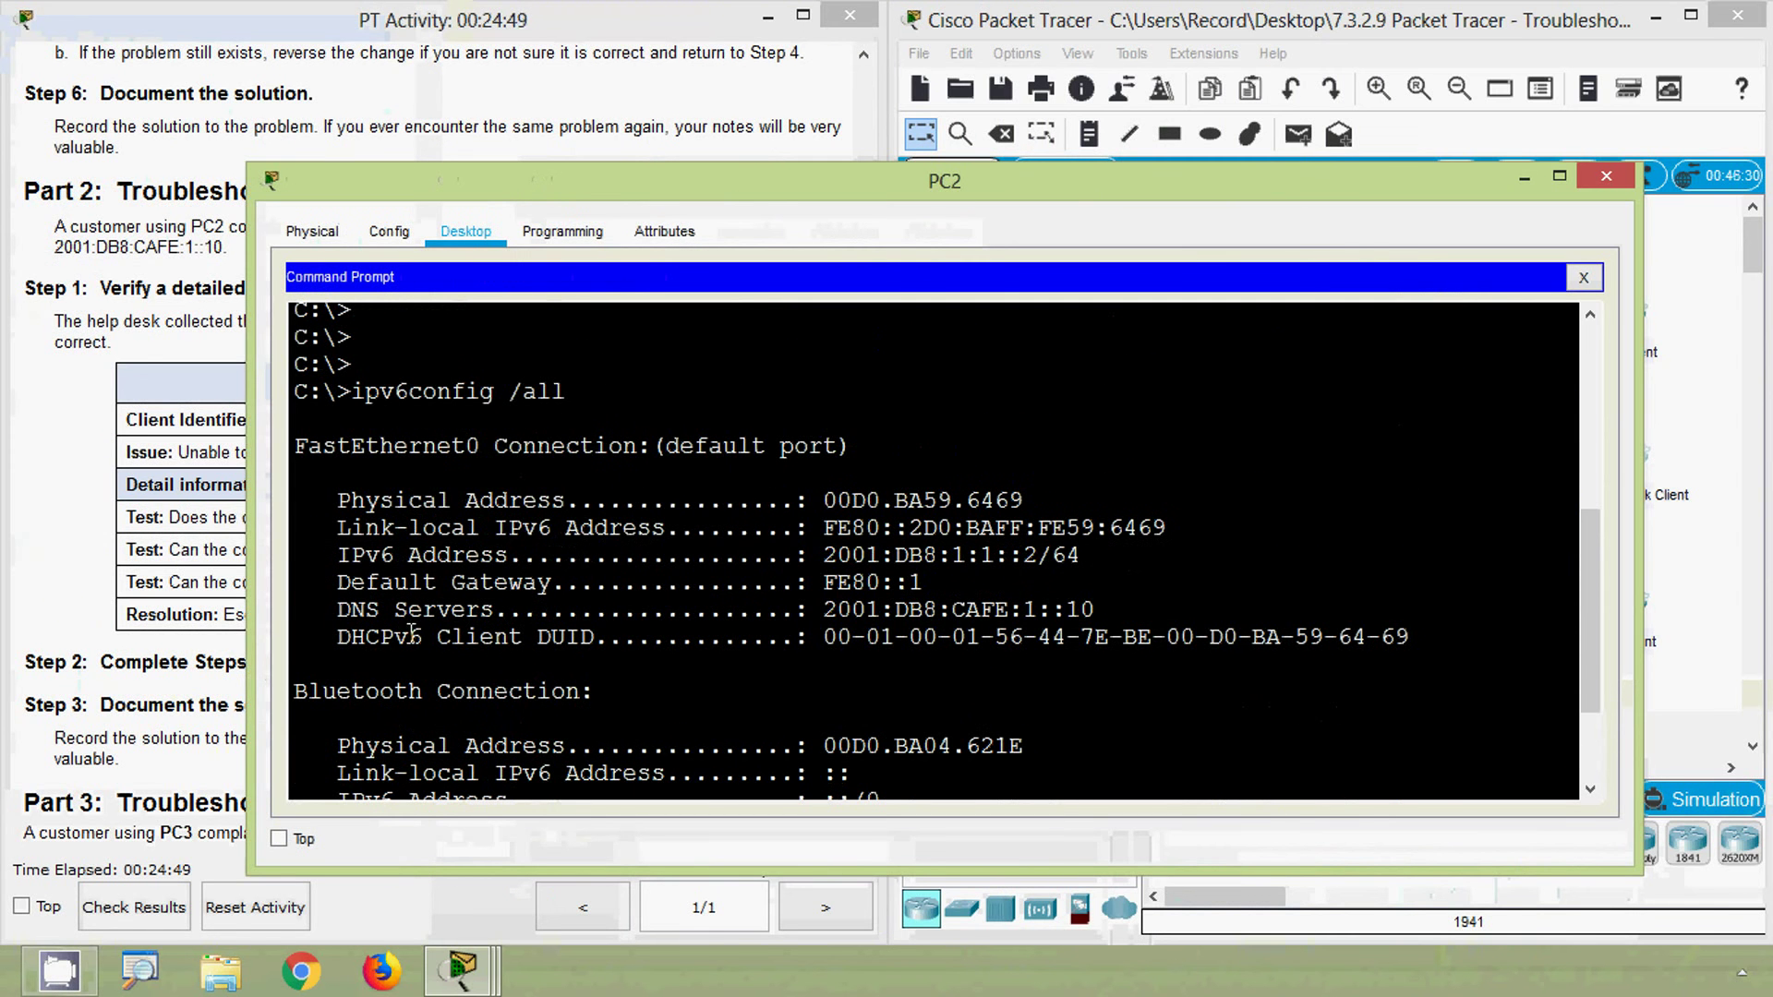
left_click_drag(344, 555, 1080, 558)
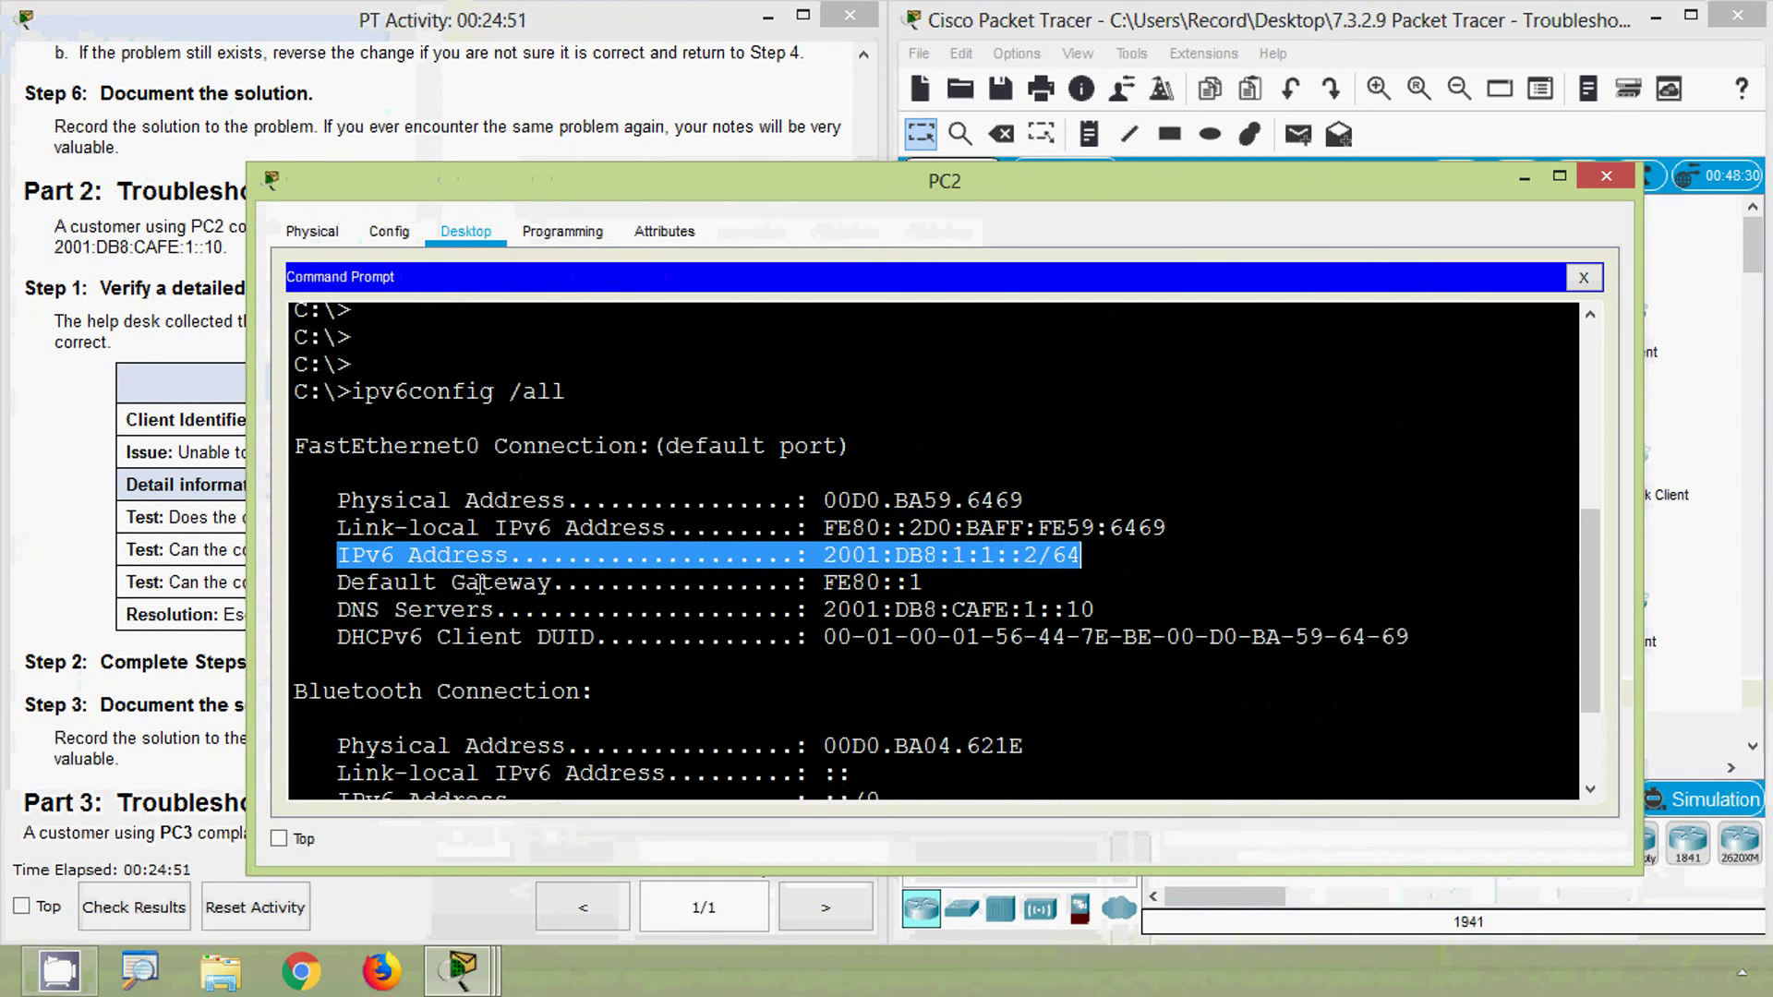
left_click_drag(338, 582, 924, 582)
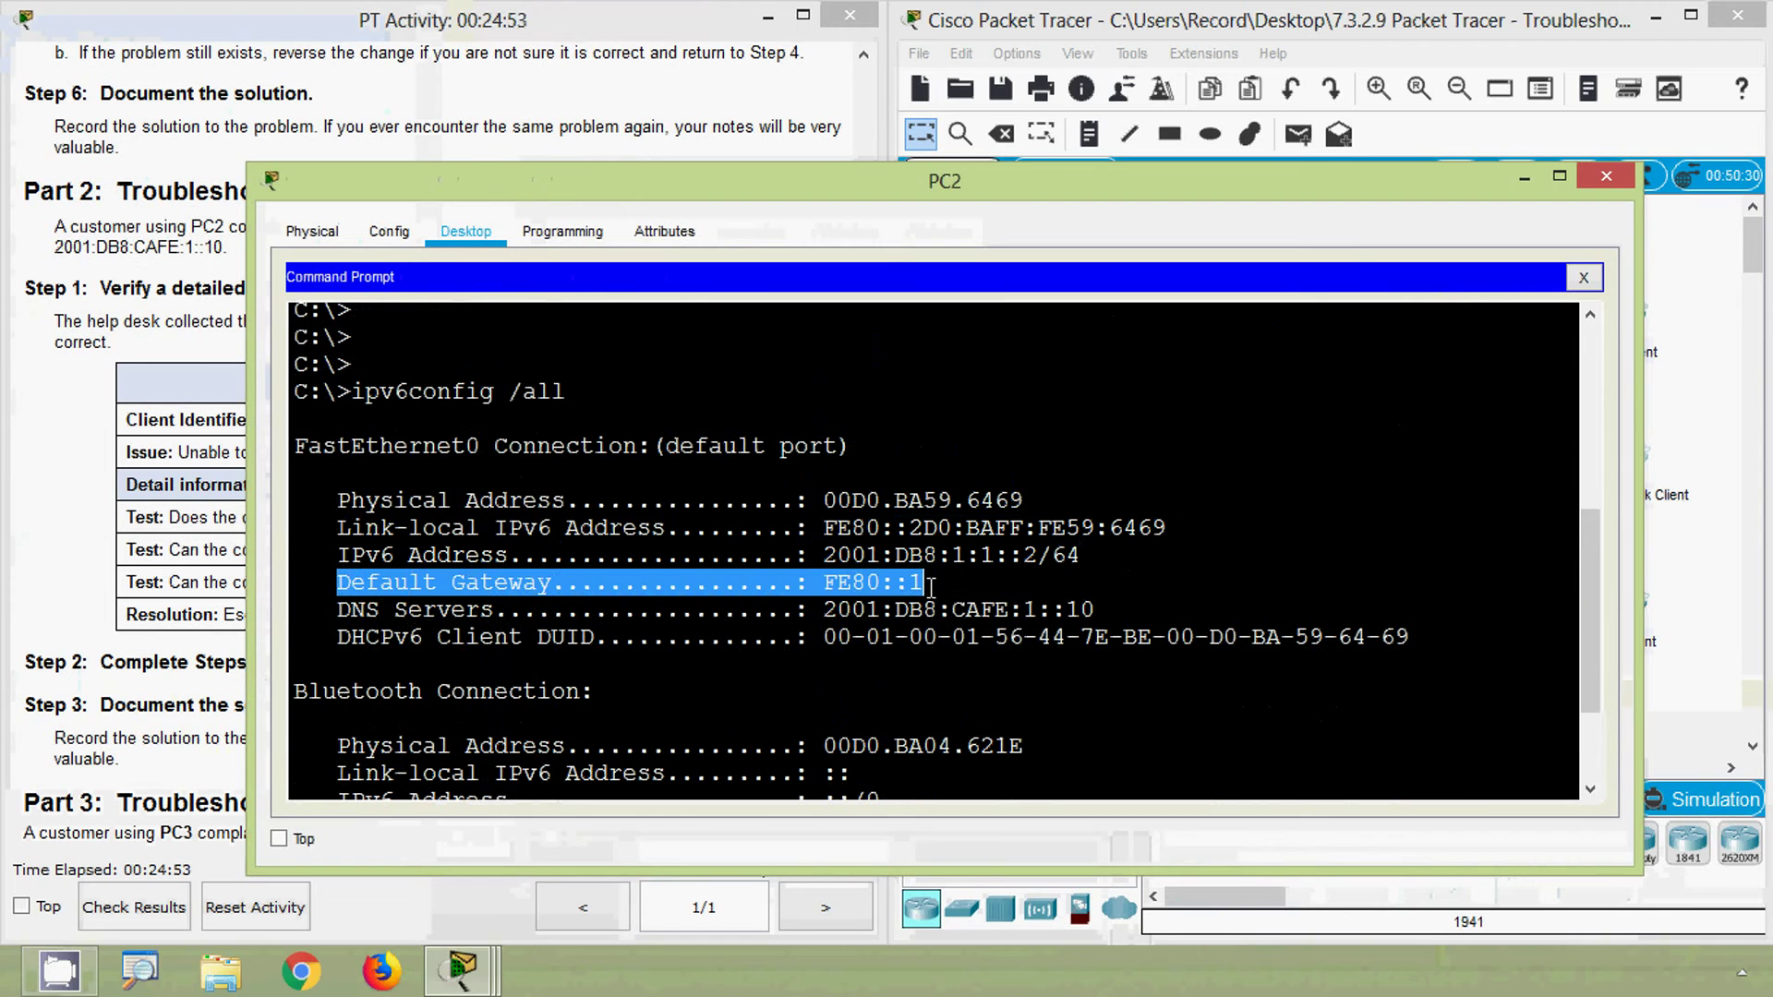
left_click_drag(338, 610, 1133, 610)
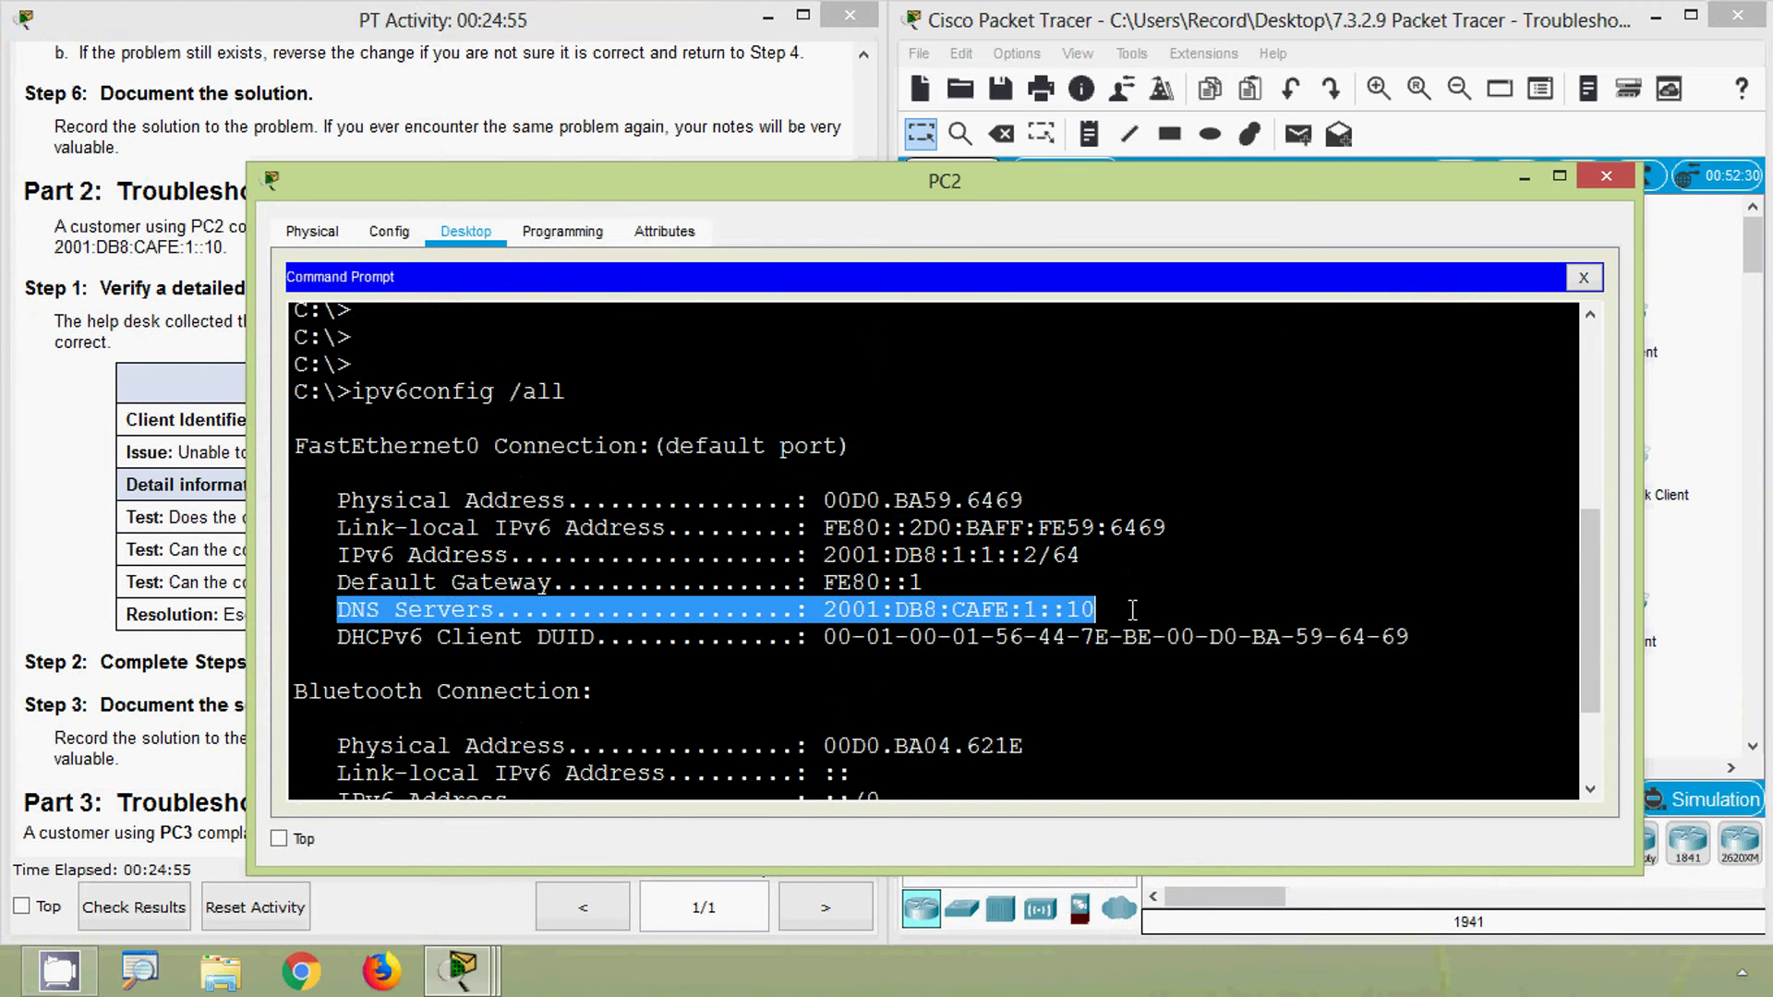
scroll(852, 691, "down", 1)
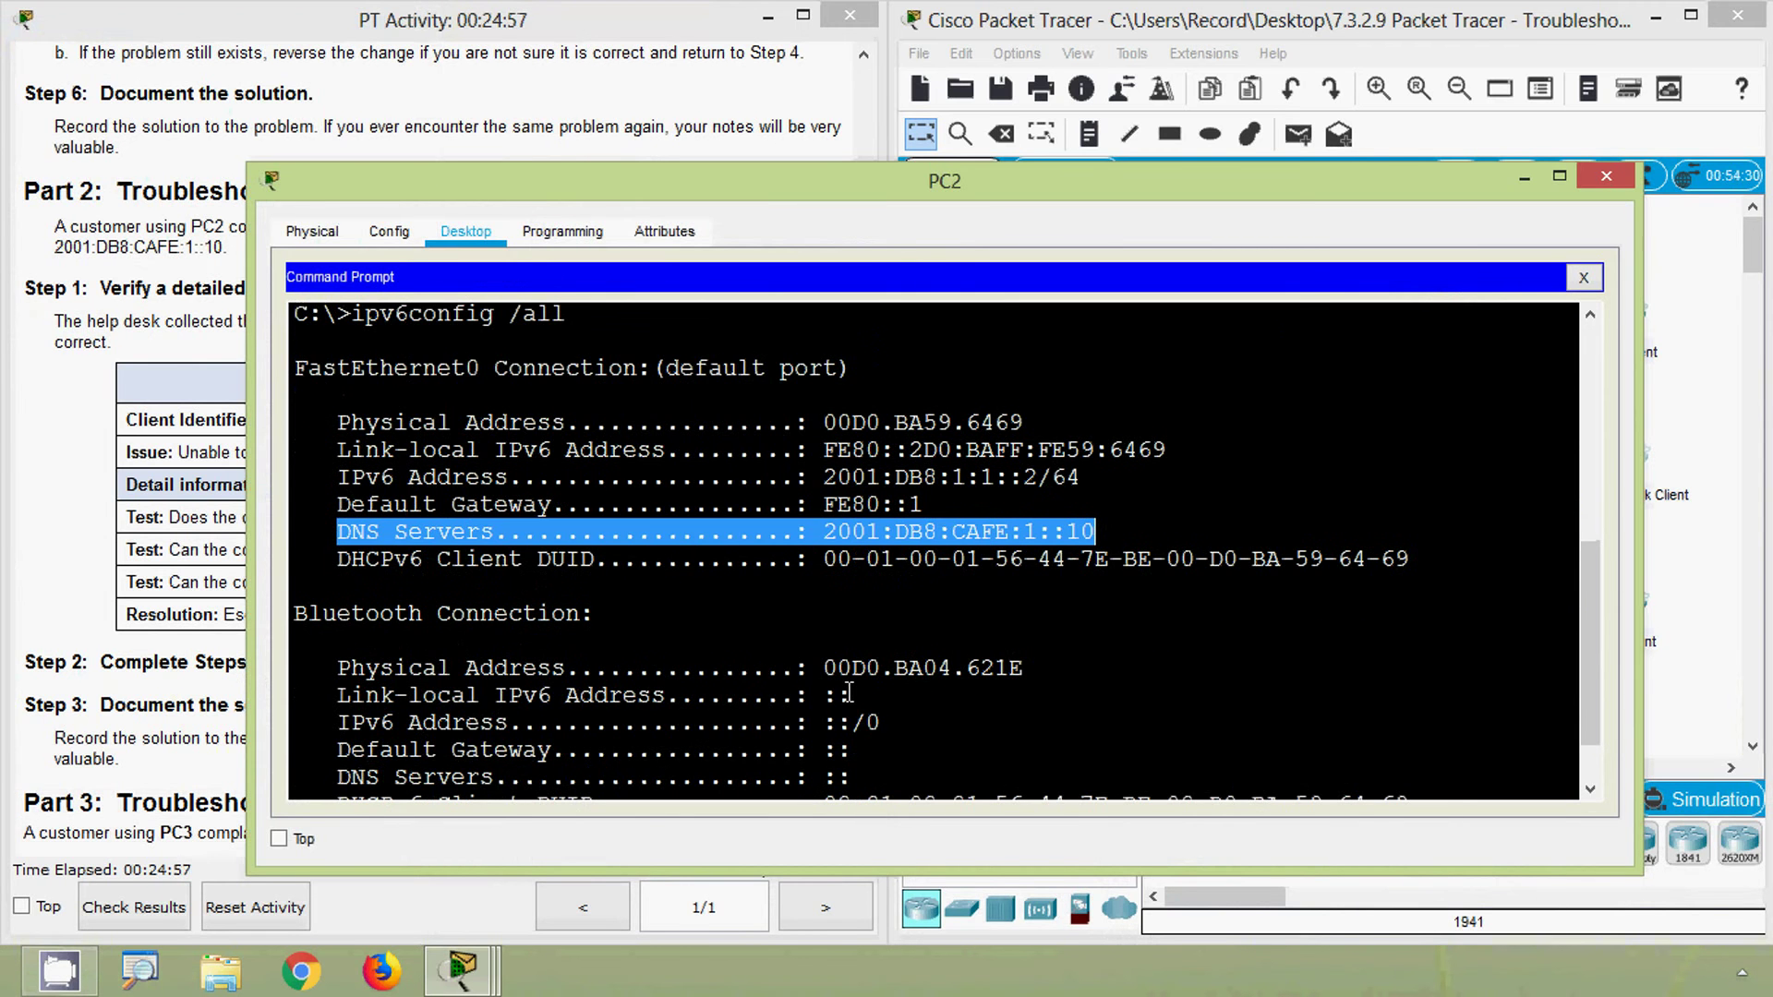
left_click(774, 558)
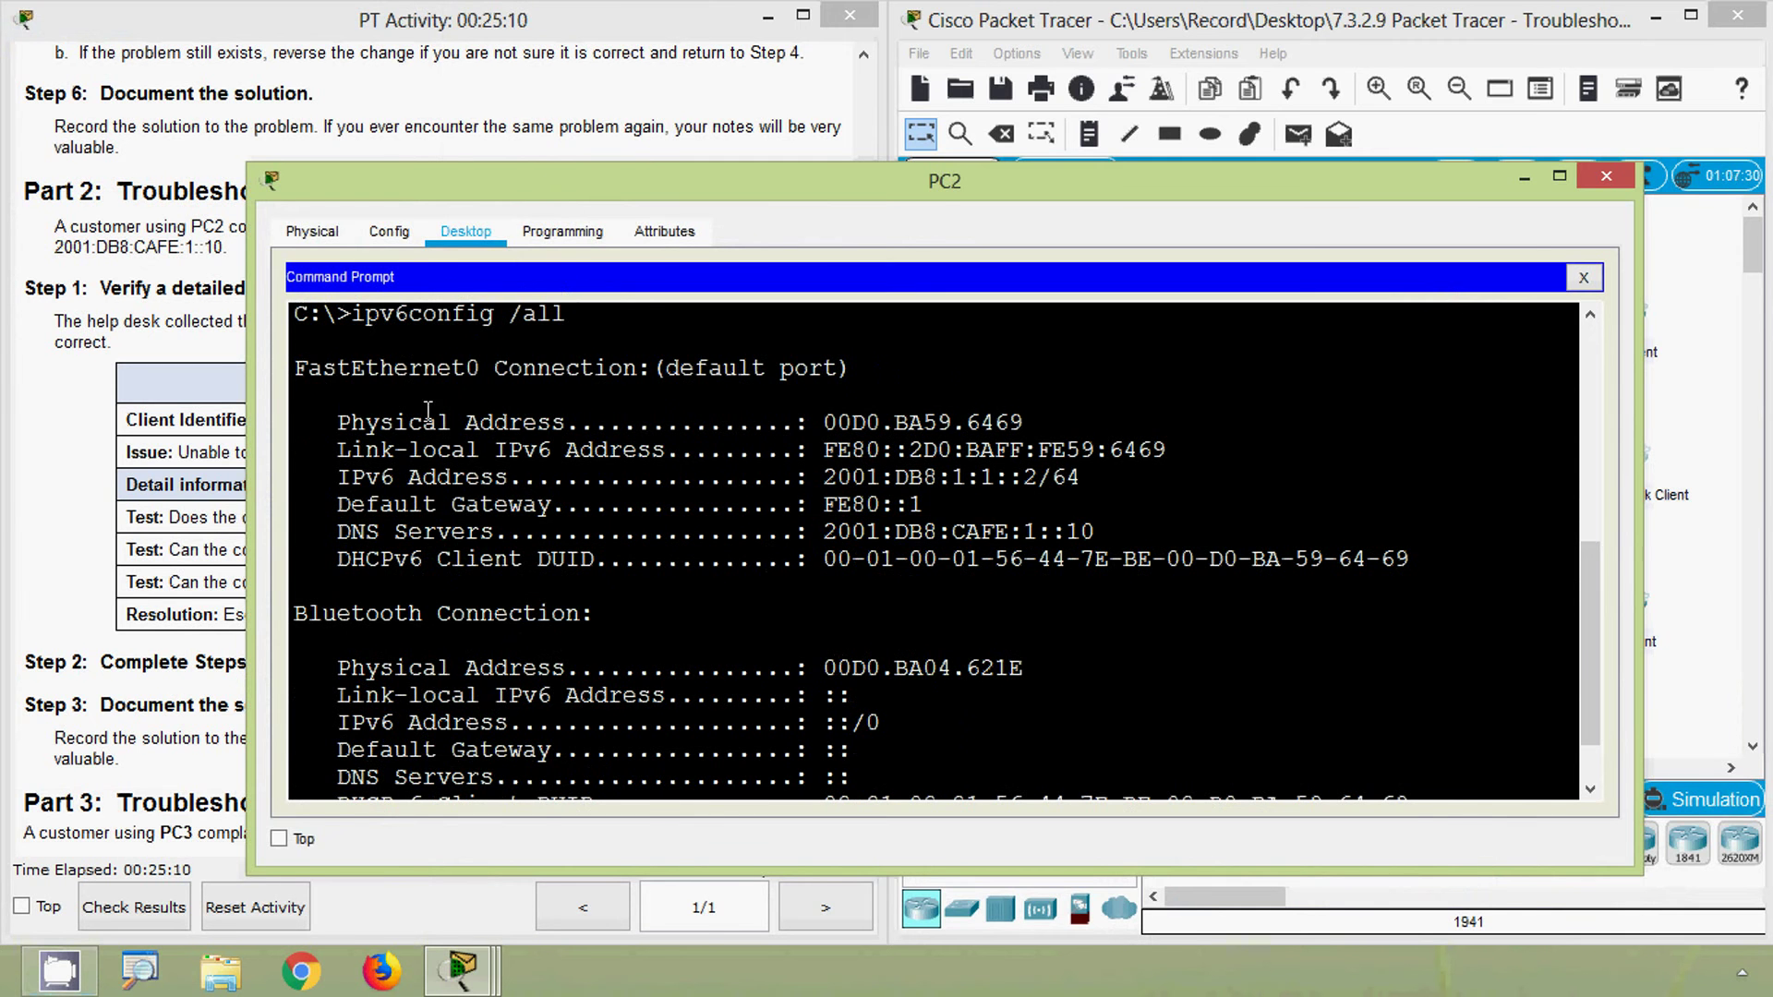
- Show the Addressing Table in the activity instructions and position PC2's window so both can be compared
left_click_drag(265, 496, 406, 499)
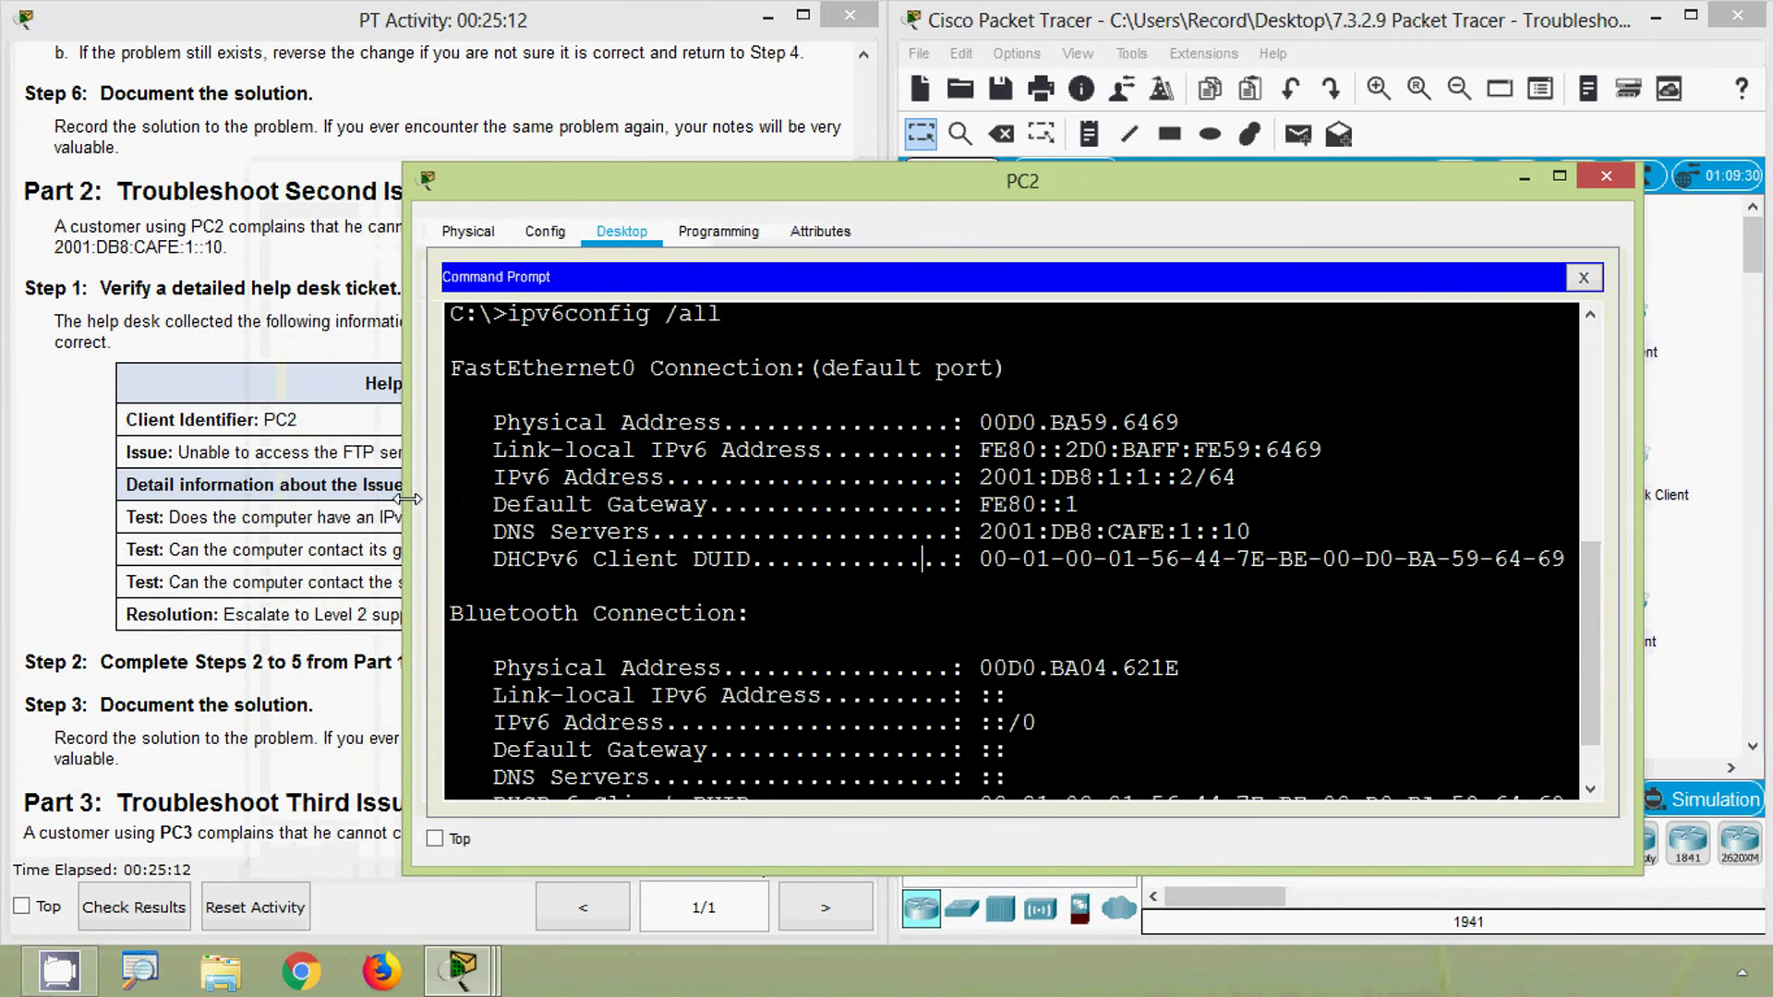
left_click(233, 482)
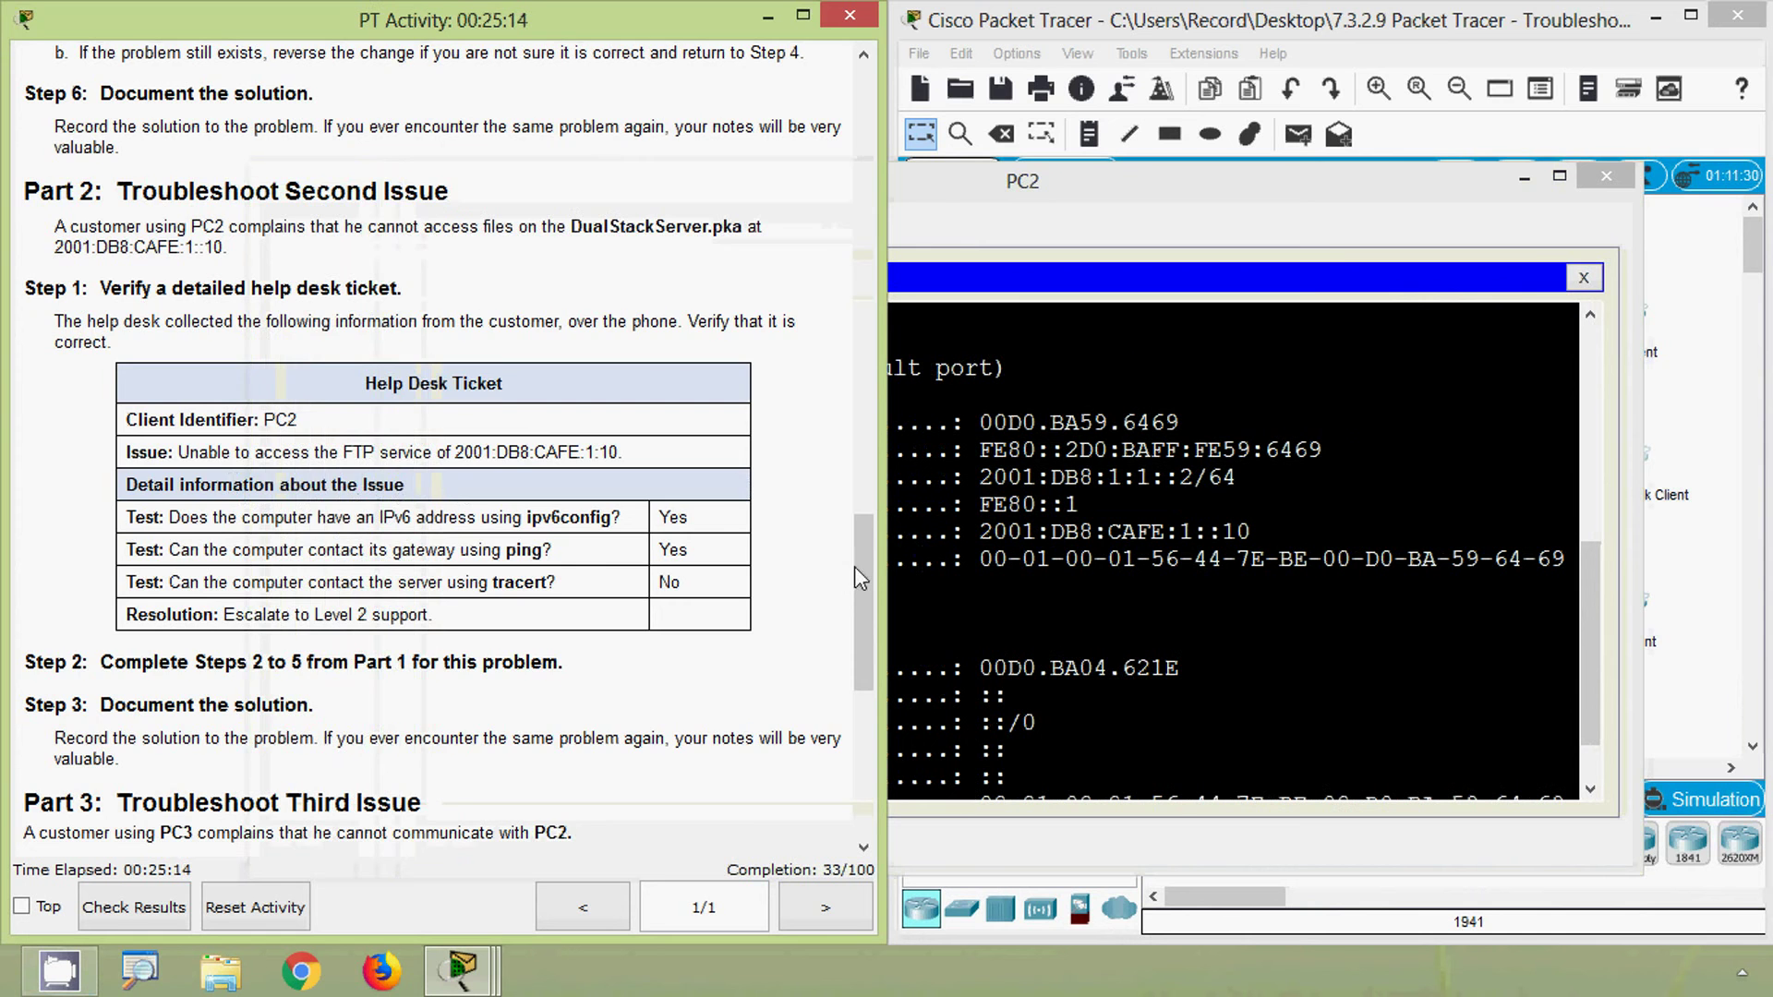
left_click_drag(856, 567, 870, 115)
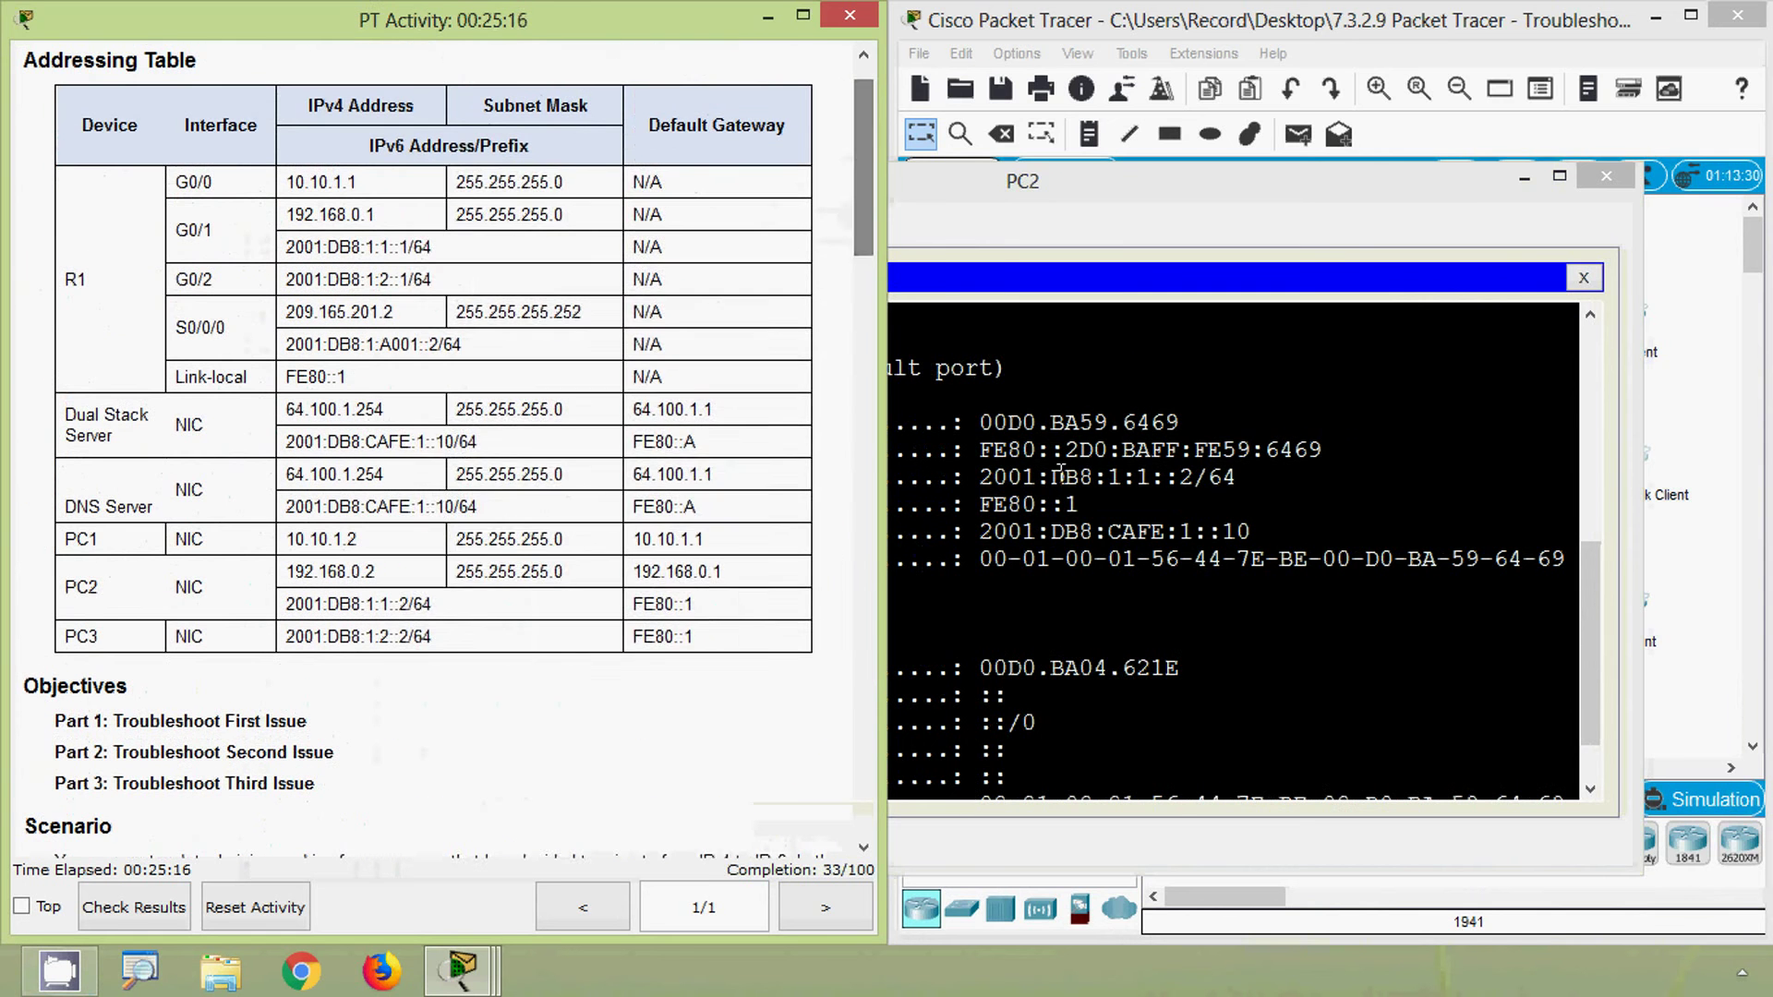
left_click(901, 212)
left_click_drag(645, 187, 773, 273)
left_click(159, 591)
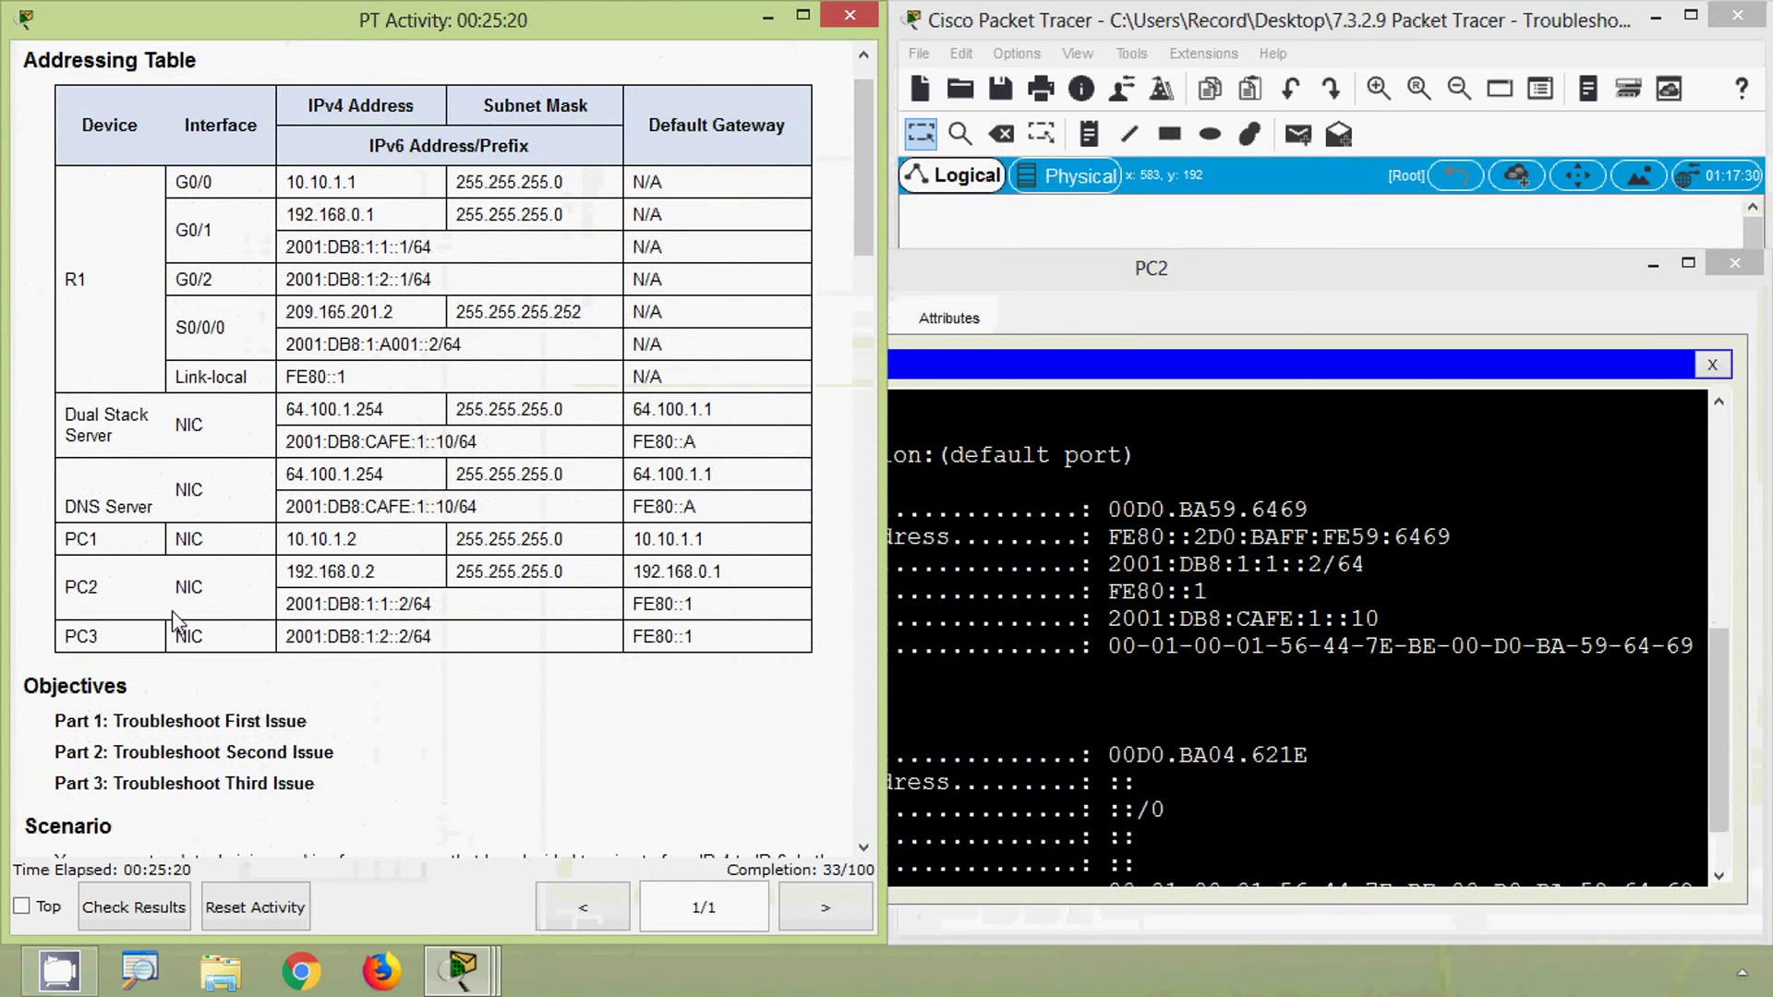
- Compare PC2's IPv6 address and default gateway in the Addressing Table with the ipv6config output
left_click_drag(291, 605, 416, 609)
left_click_drag(420, 610, 441, 606)
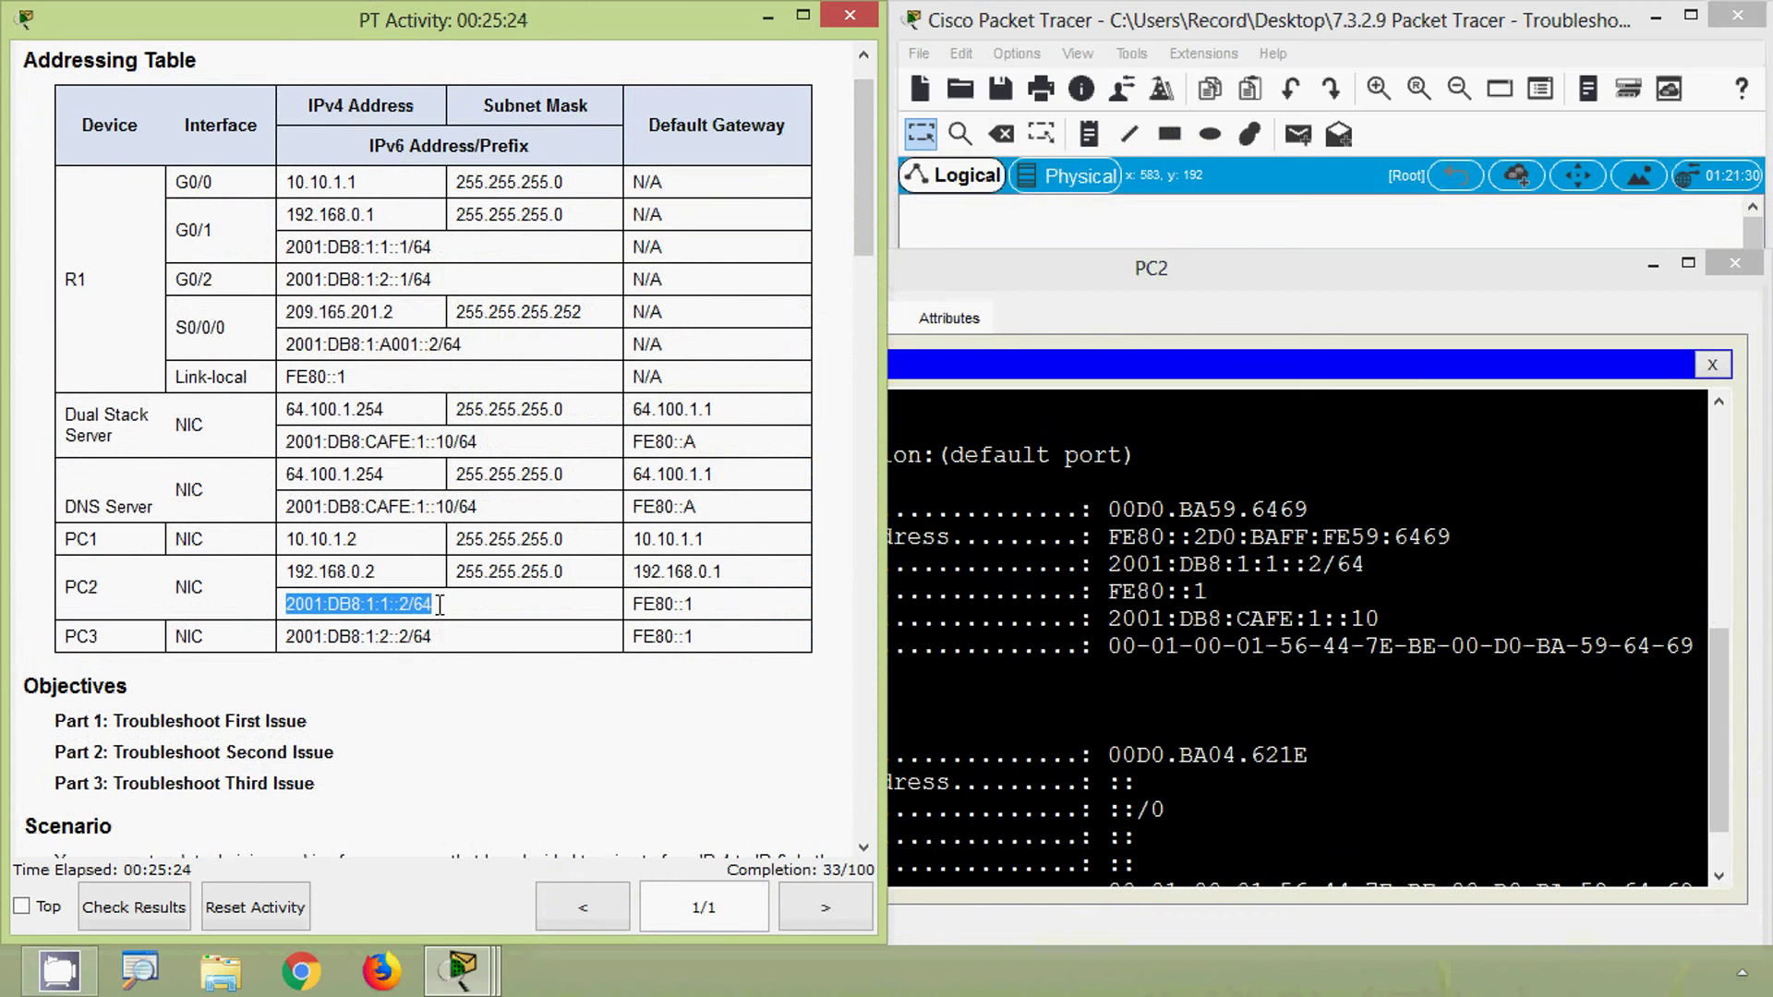
left_click_drag(1114, 566, 1366, 565)
left_click(452, 624)
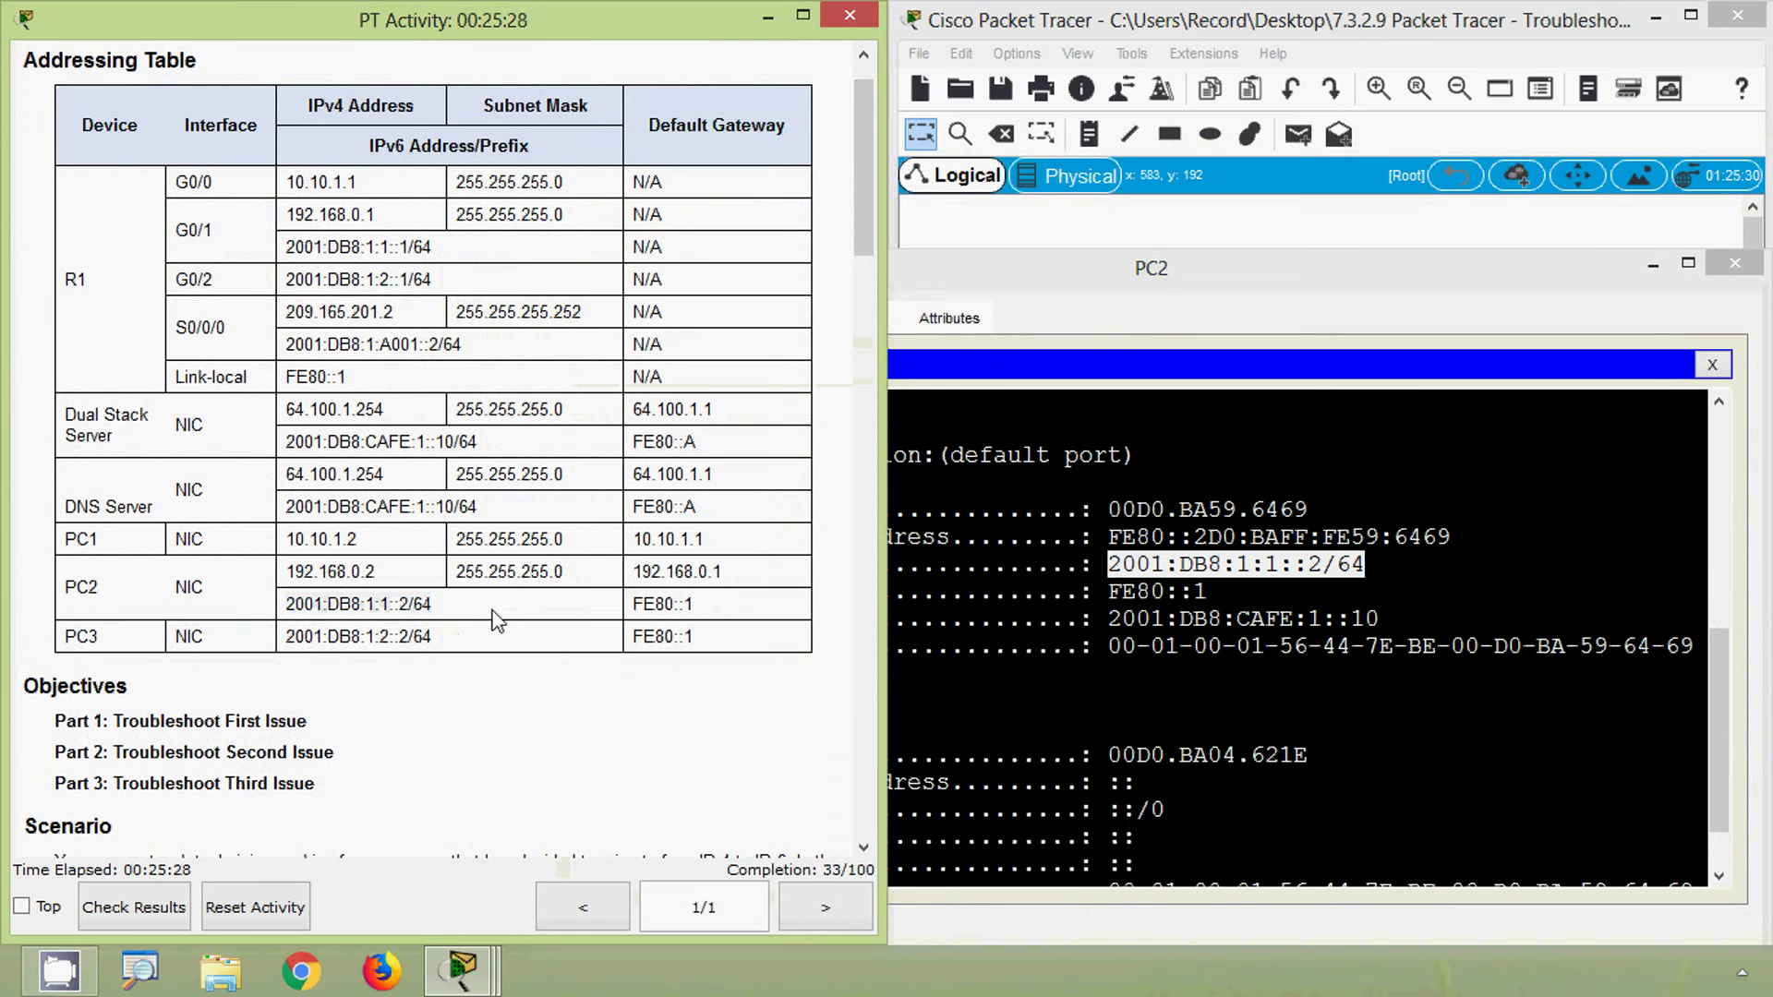
left_click_drag(637, 604, 713, 607)
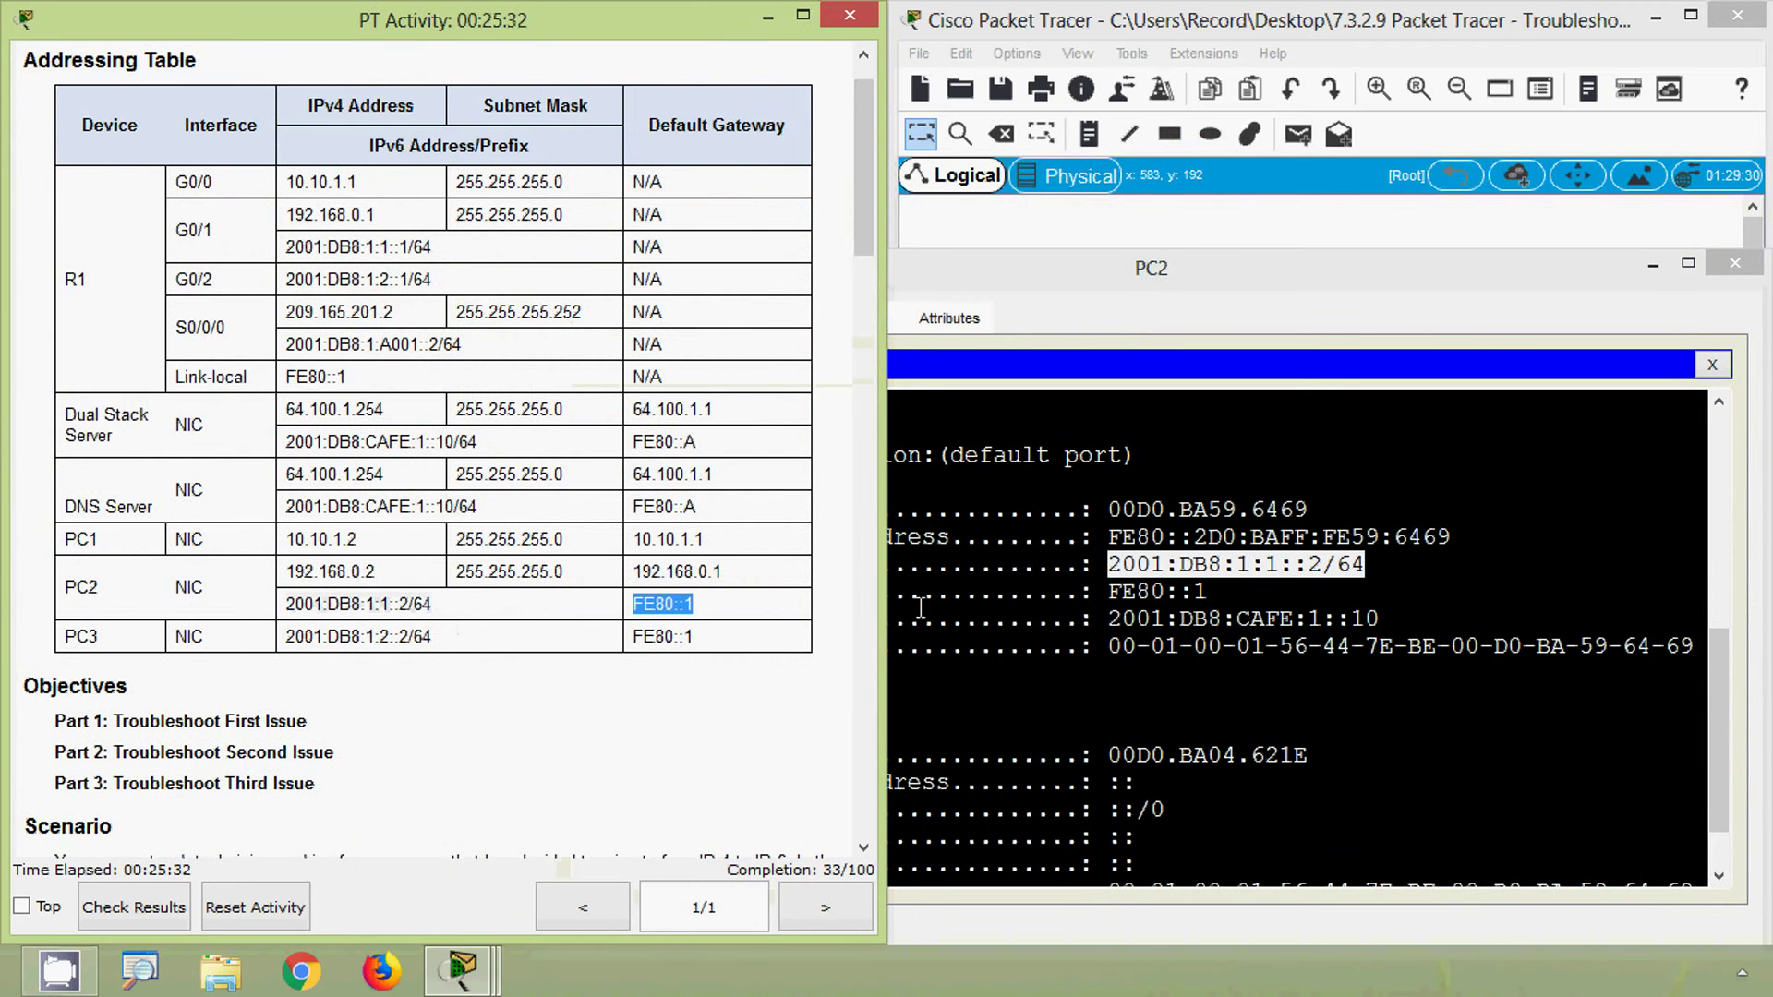
left_click_drag(1109, 598, 1210, 593)
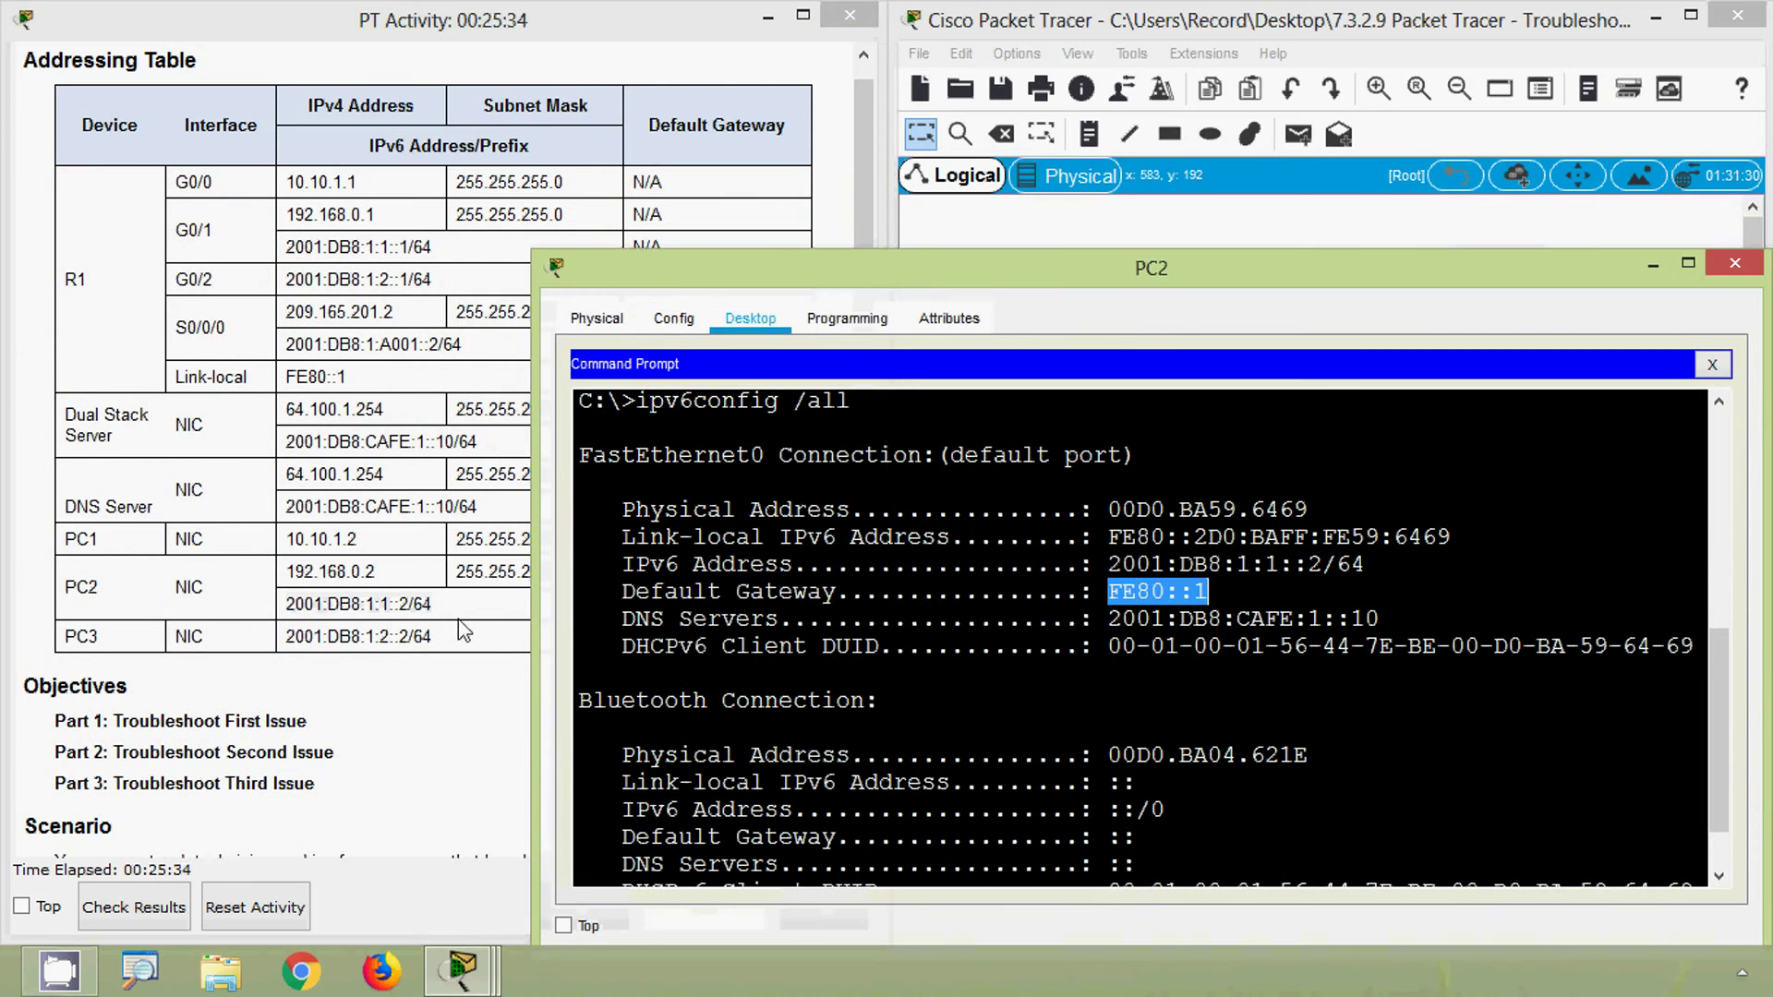
left_click(356, 595)
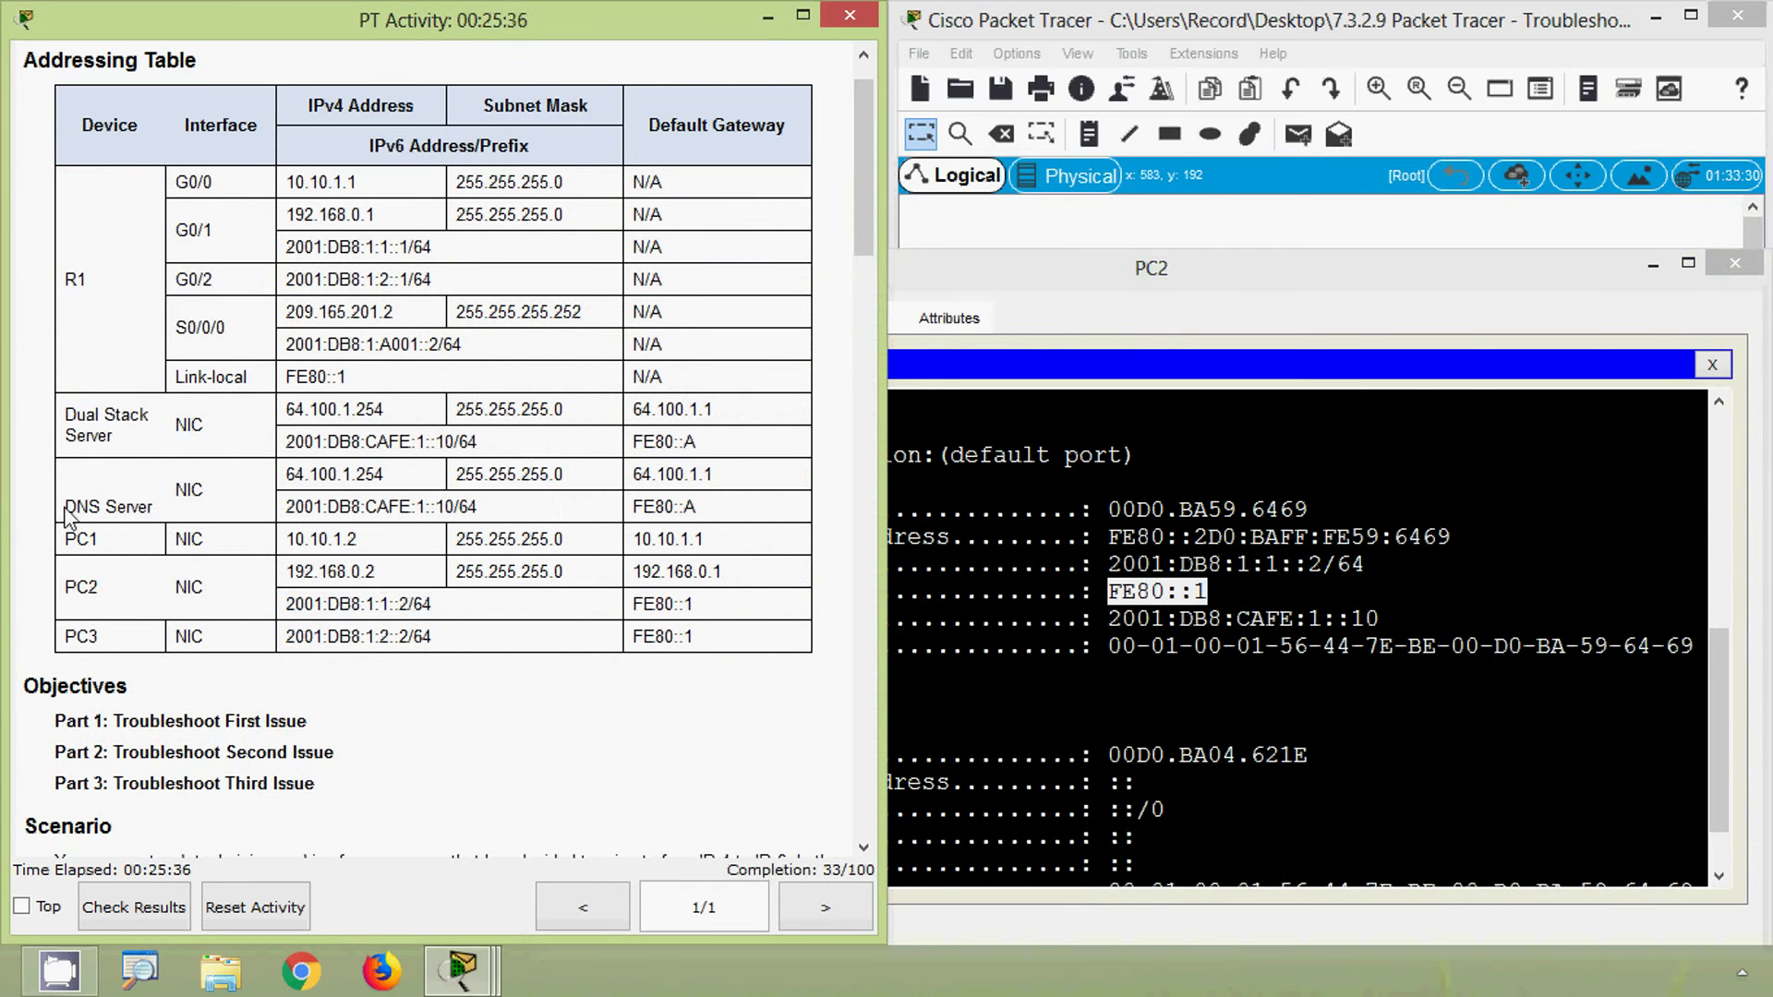
- Compare the DNS Server's IPv6 address in the Addressing Table with the DNS server listed in PC2's ipv6config output
left_click_drag(64, 514, 174, 513)
left_click(291, 509)
left_click_drag(292, 509, 472, 503)
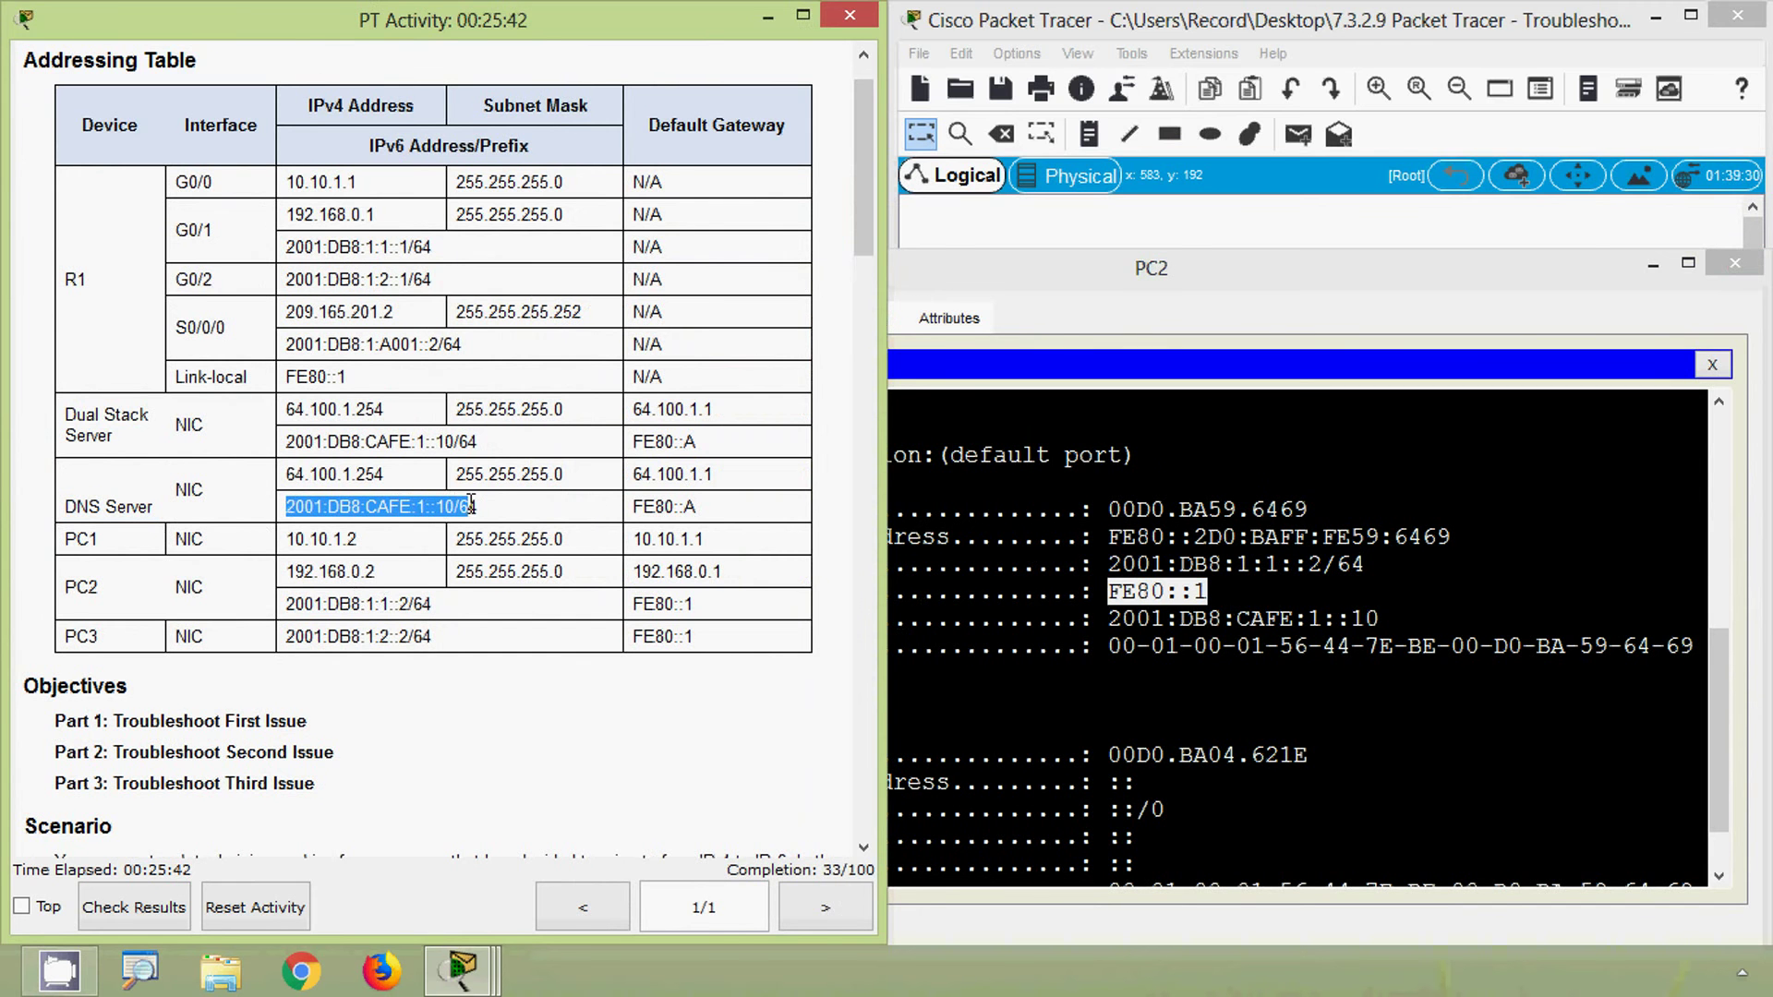
left_click(1023, 615)
left_click_drag(1108, 619, 1405, 619)
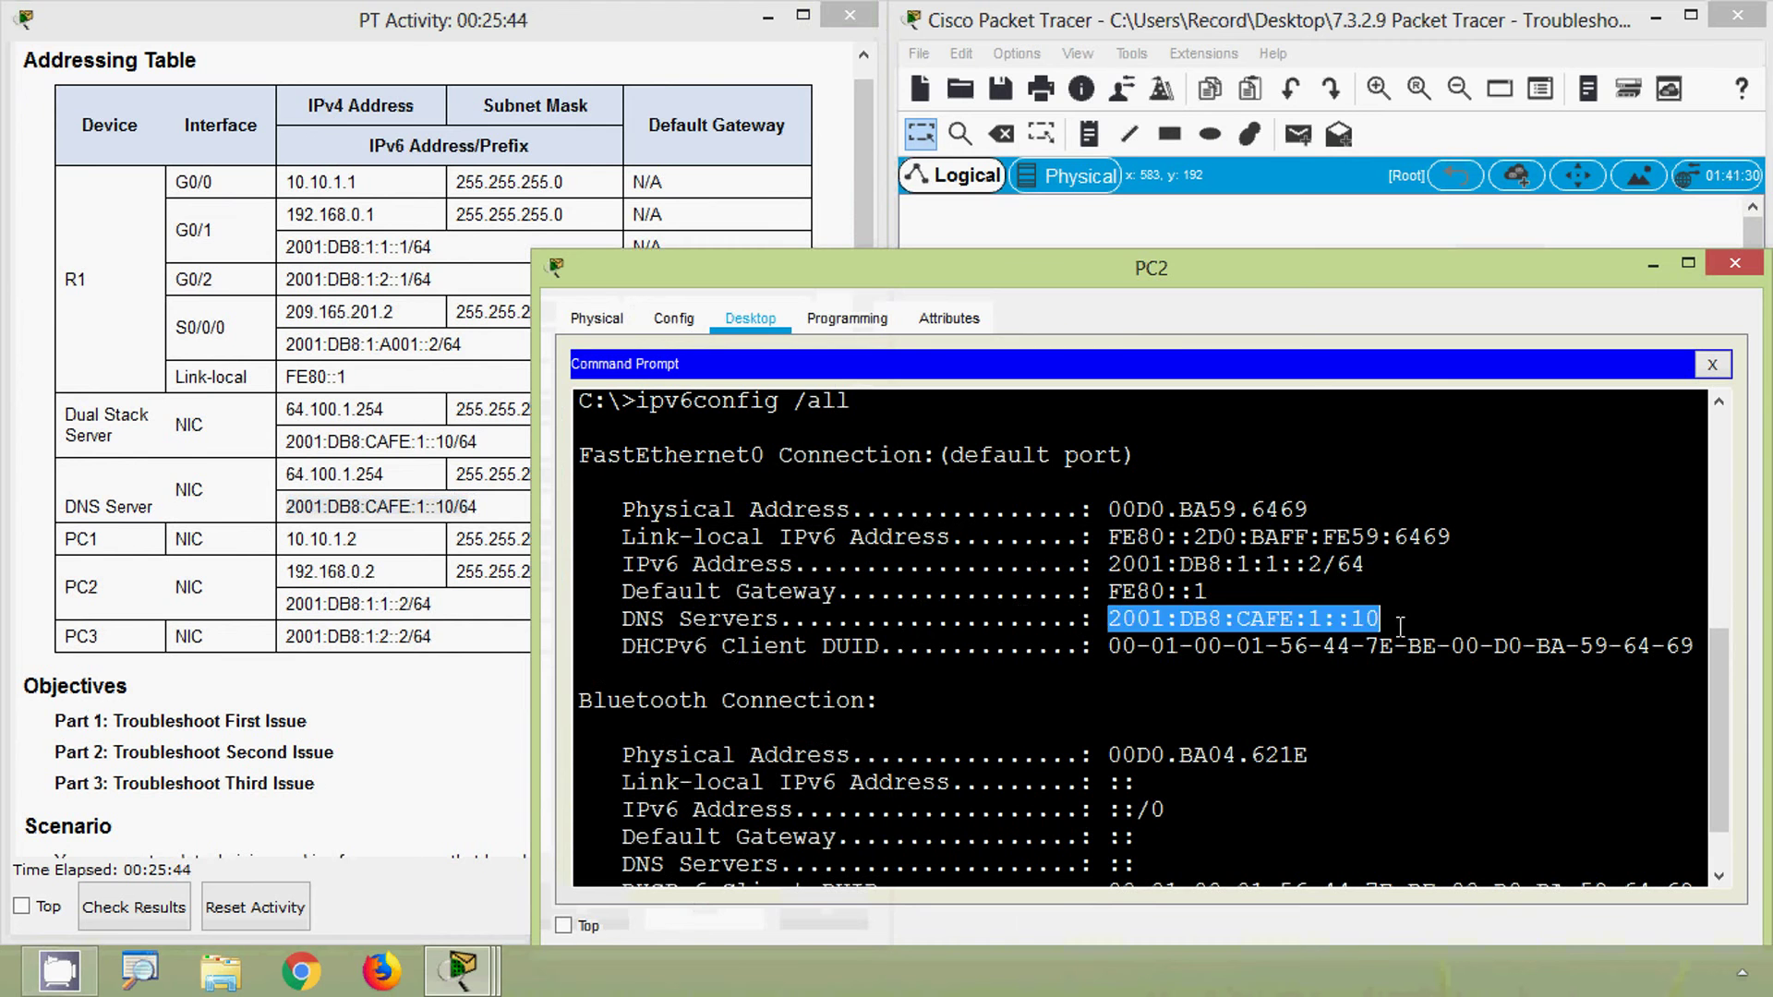
key("ctrl+c")
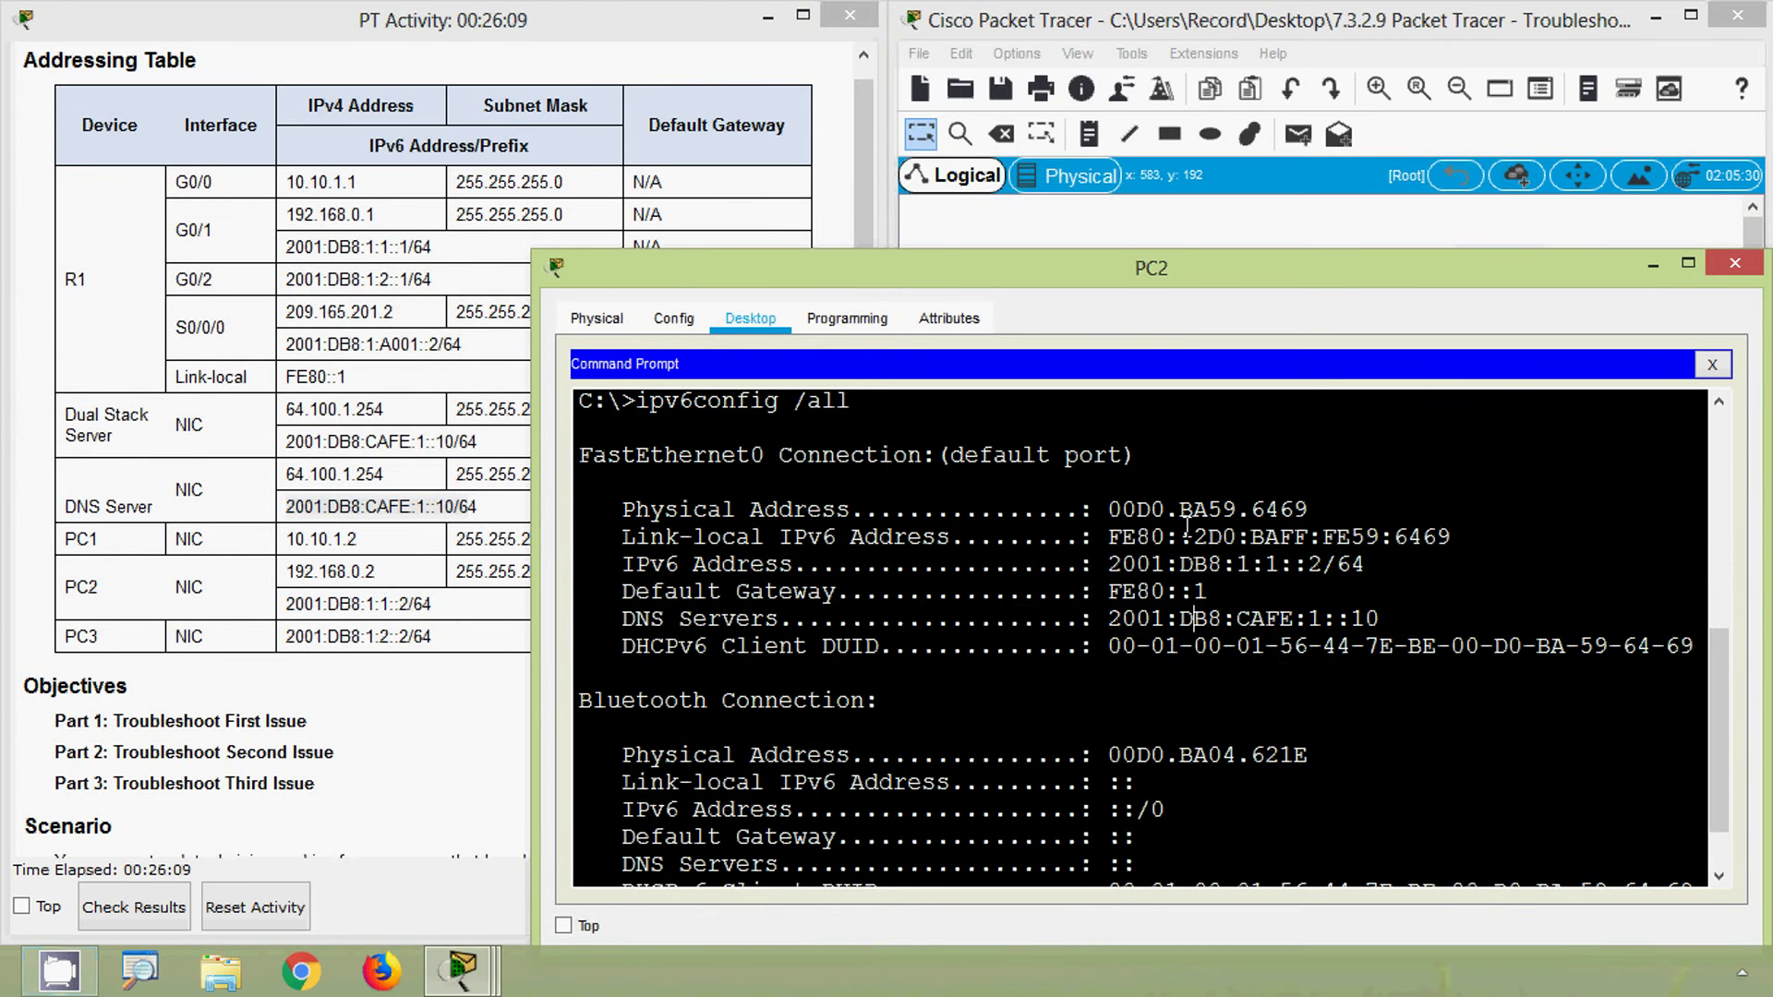
- Return to Part 2's help desk ticket and copy the default gateway address FE80::1 from PC2's ipv6config output
left_click(440, 411)
scroll(439, 587, "down", 10)
scroll(440, 587, "down", 10)
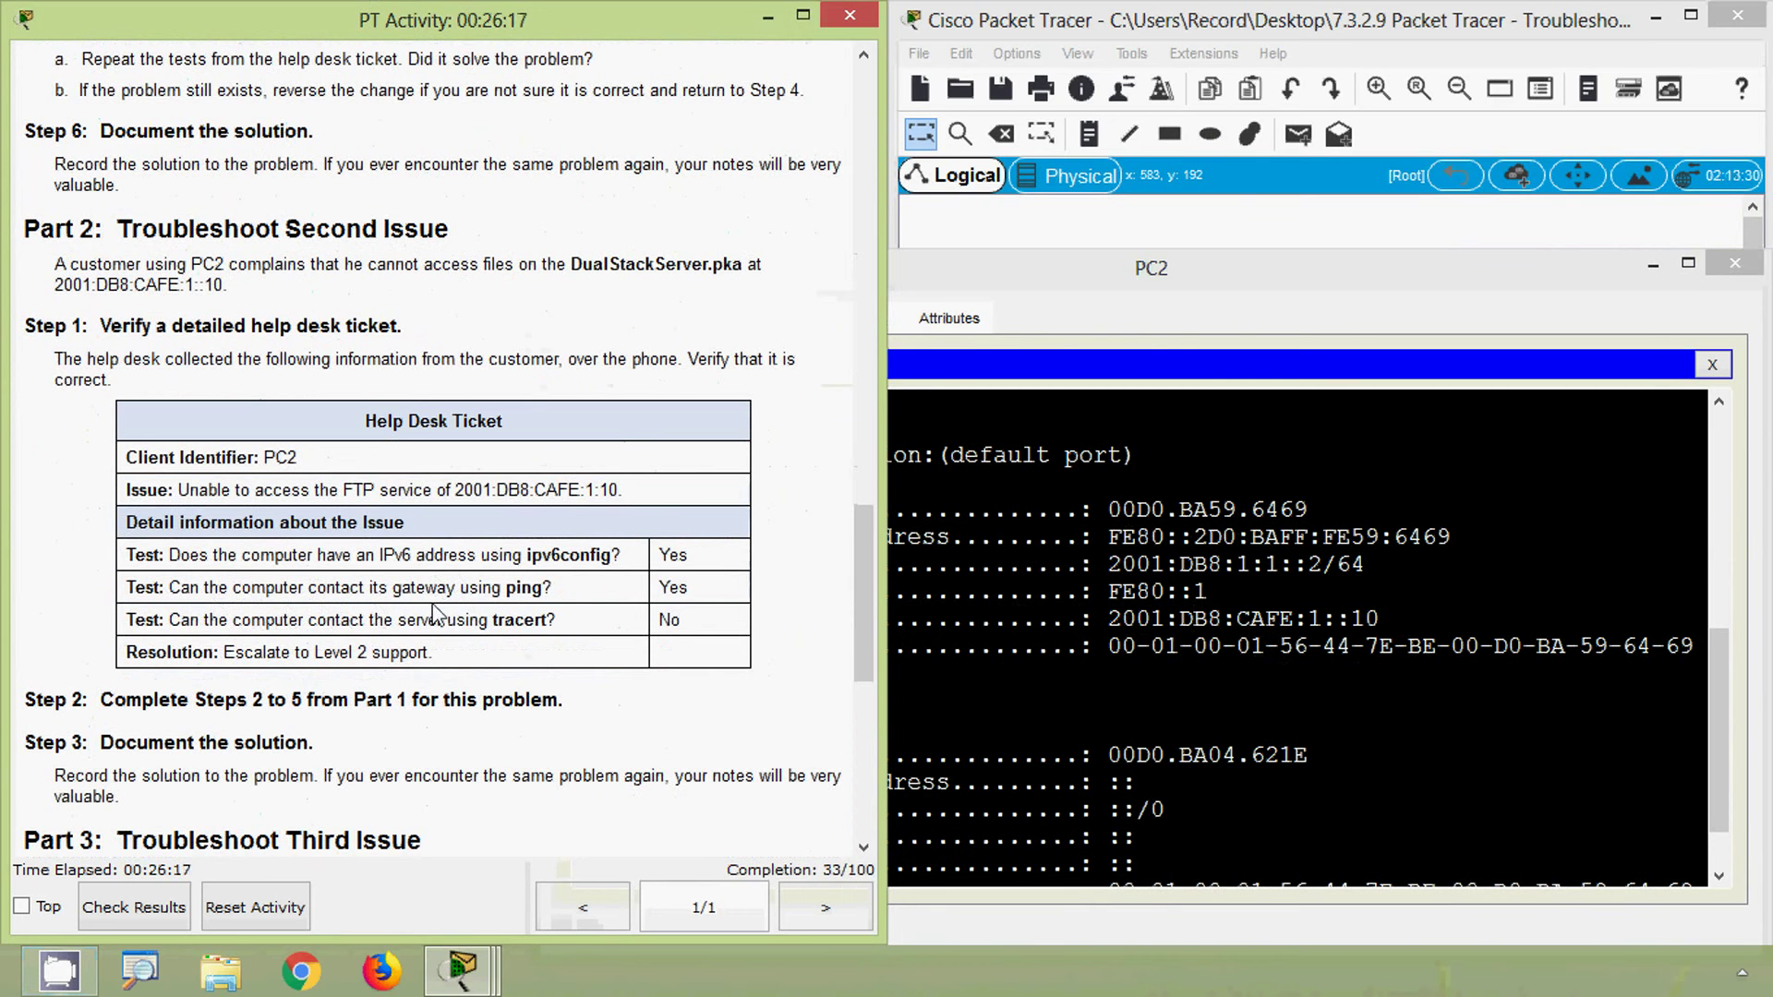
left_click(931, 643)
scroll(1062, 669, "down", 1)
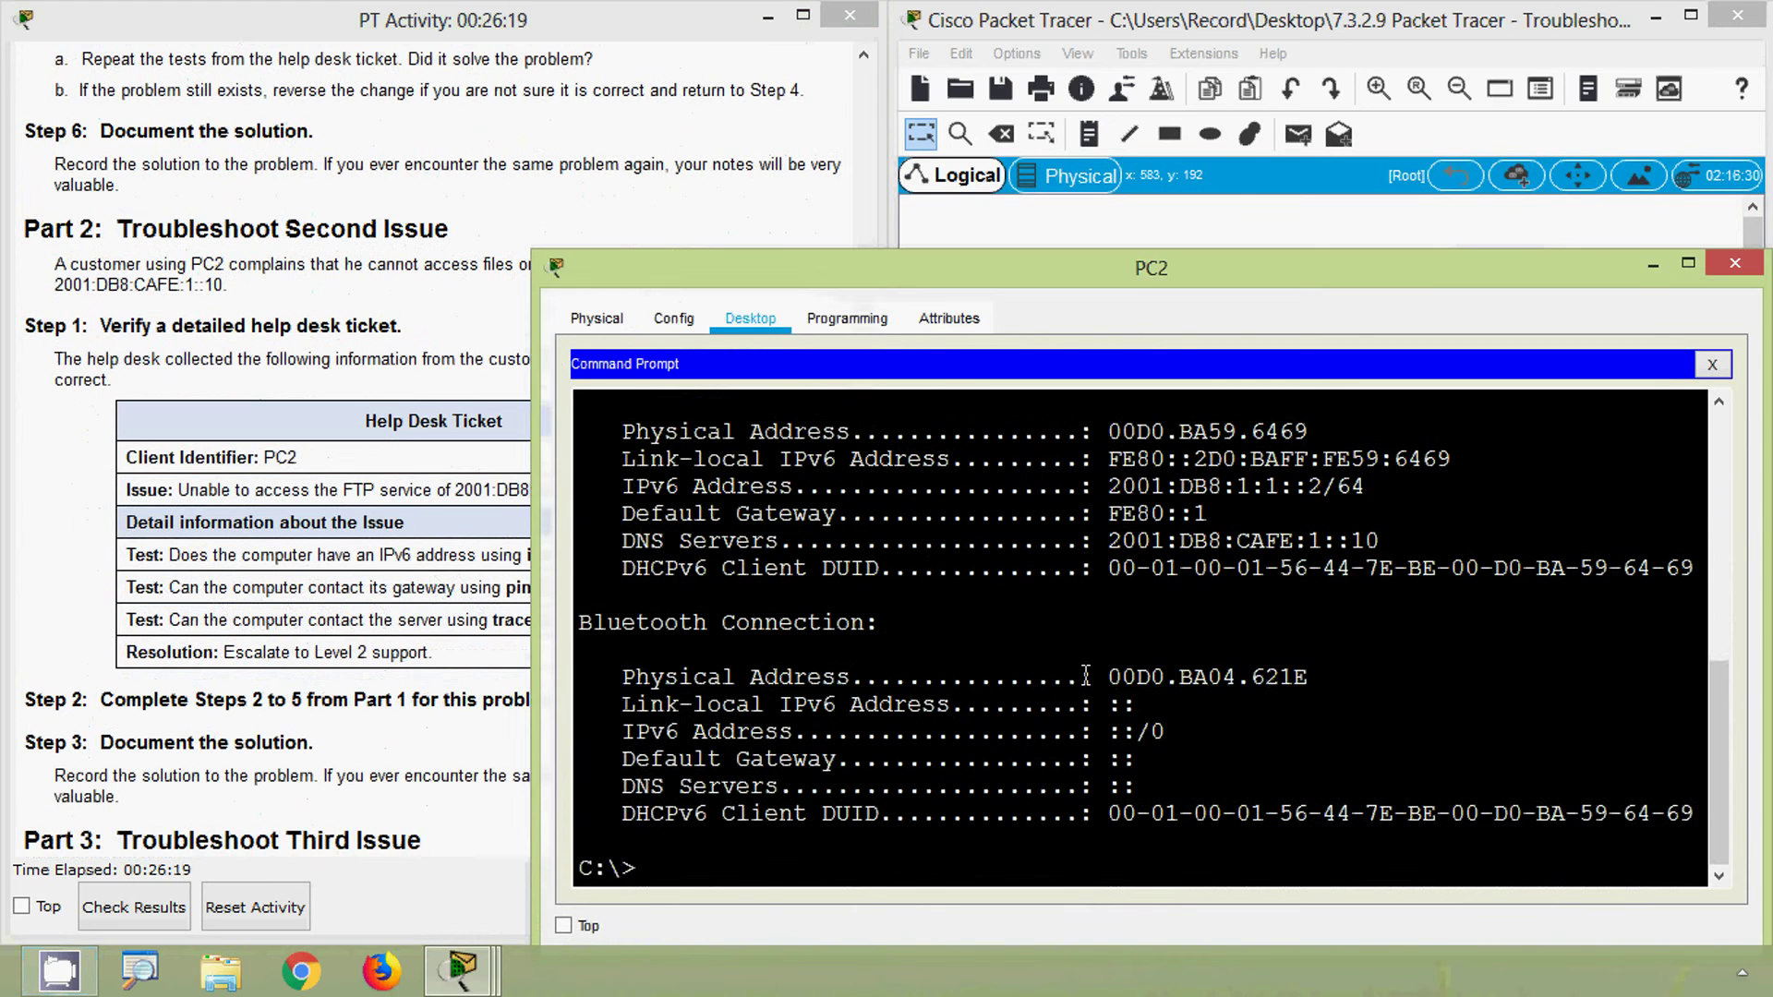
scroll(1099, 674, "up", 1)
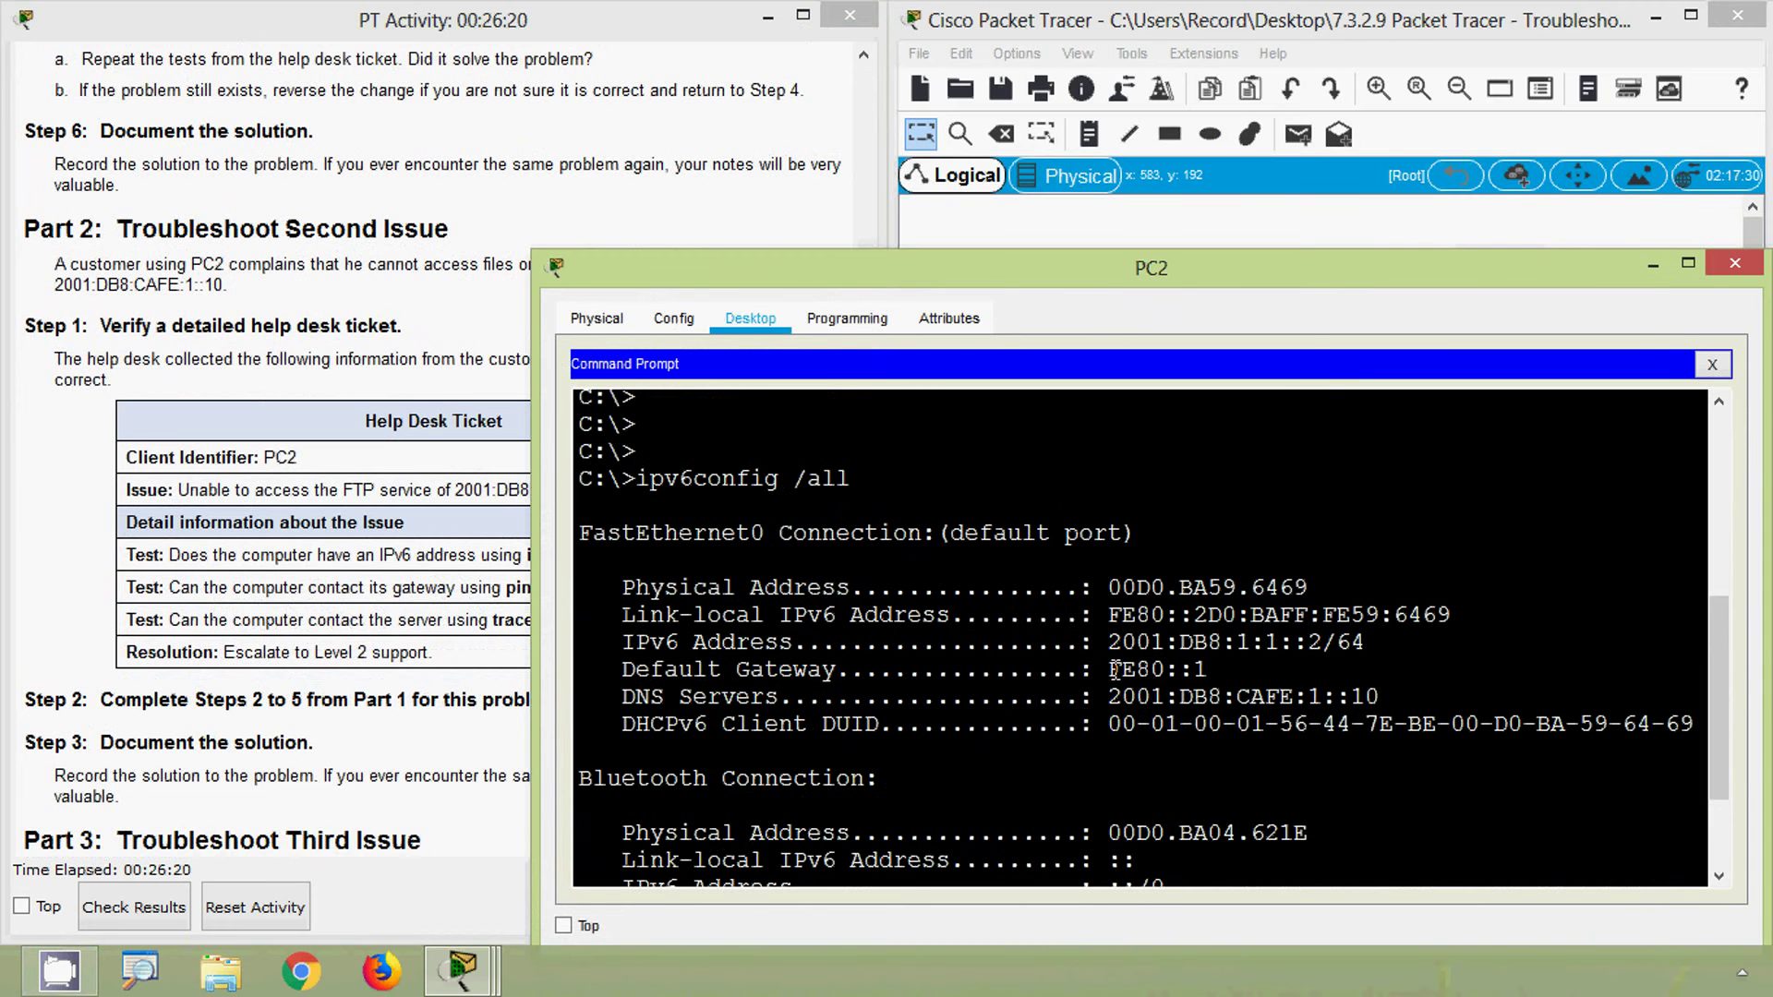
left_click_drag(1109, 669, 1219, 675)
key("ctrl+c")
right_click(1180, 681)
left_click(1209, 692)
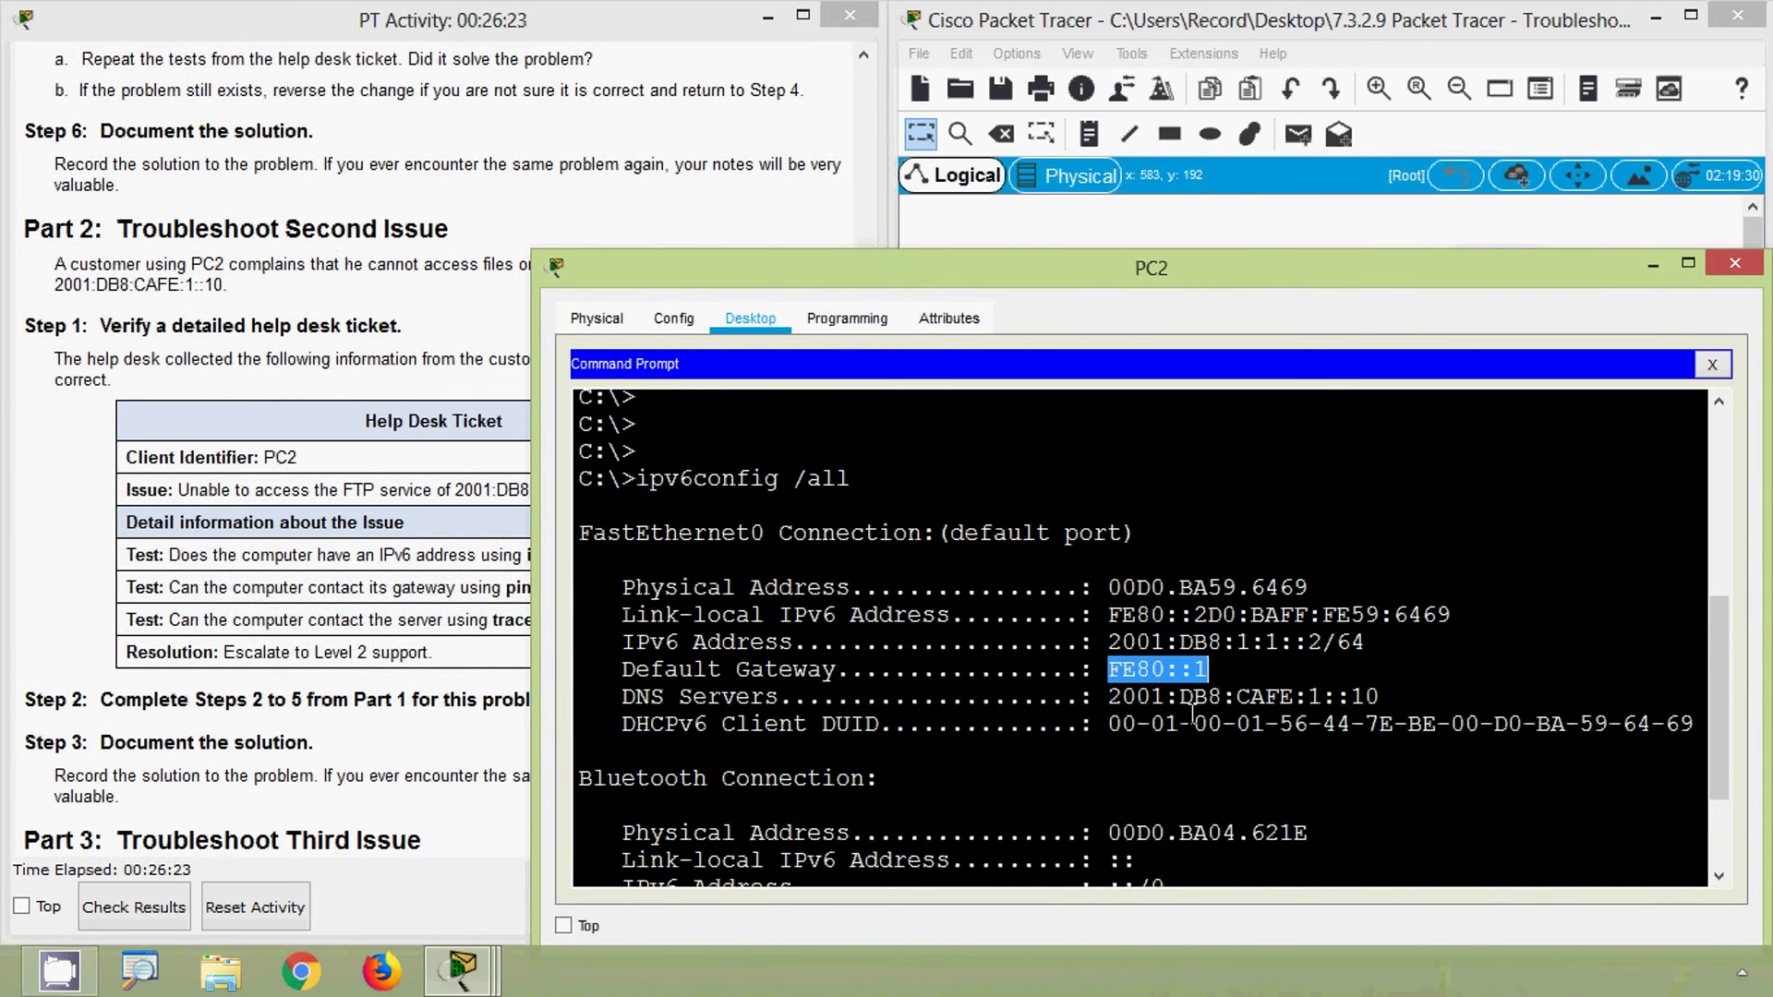
- Ping the default gateway from PC2's command prompt with ping FE80::1
scroll(1190, 717, "down", 2)
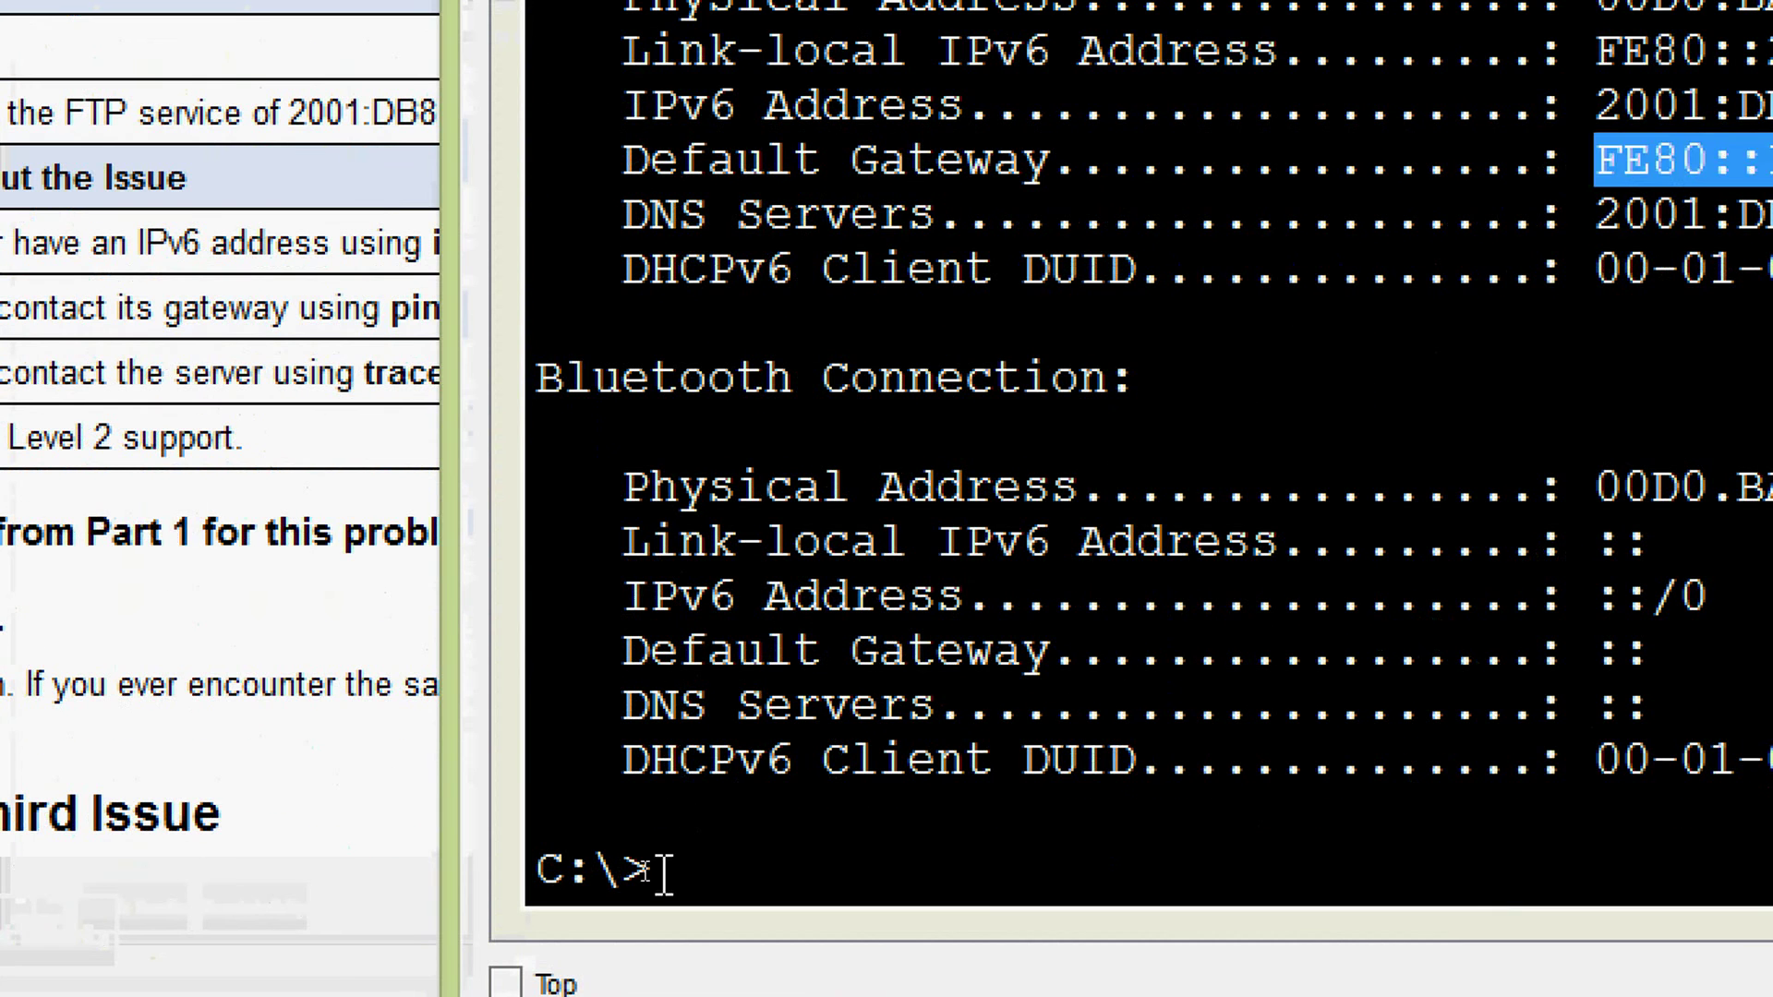
left_click(642, 871)
type("ping")
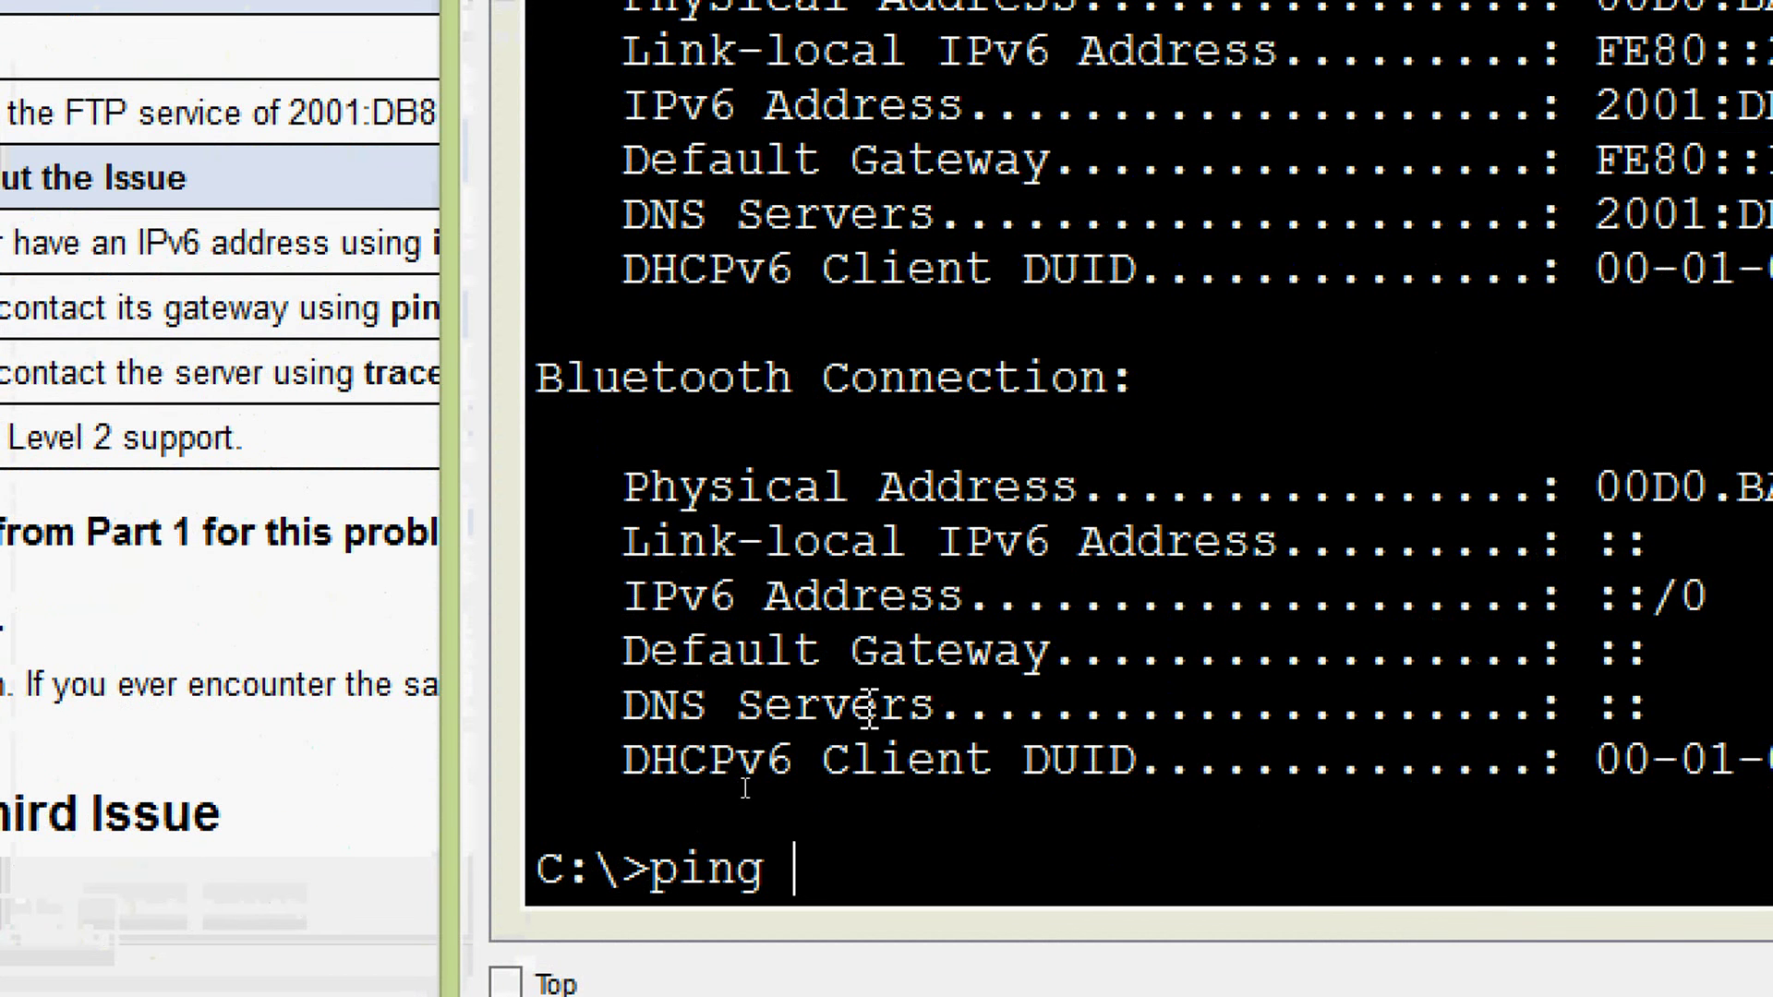
right_click(872, 859)
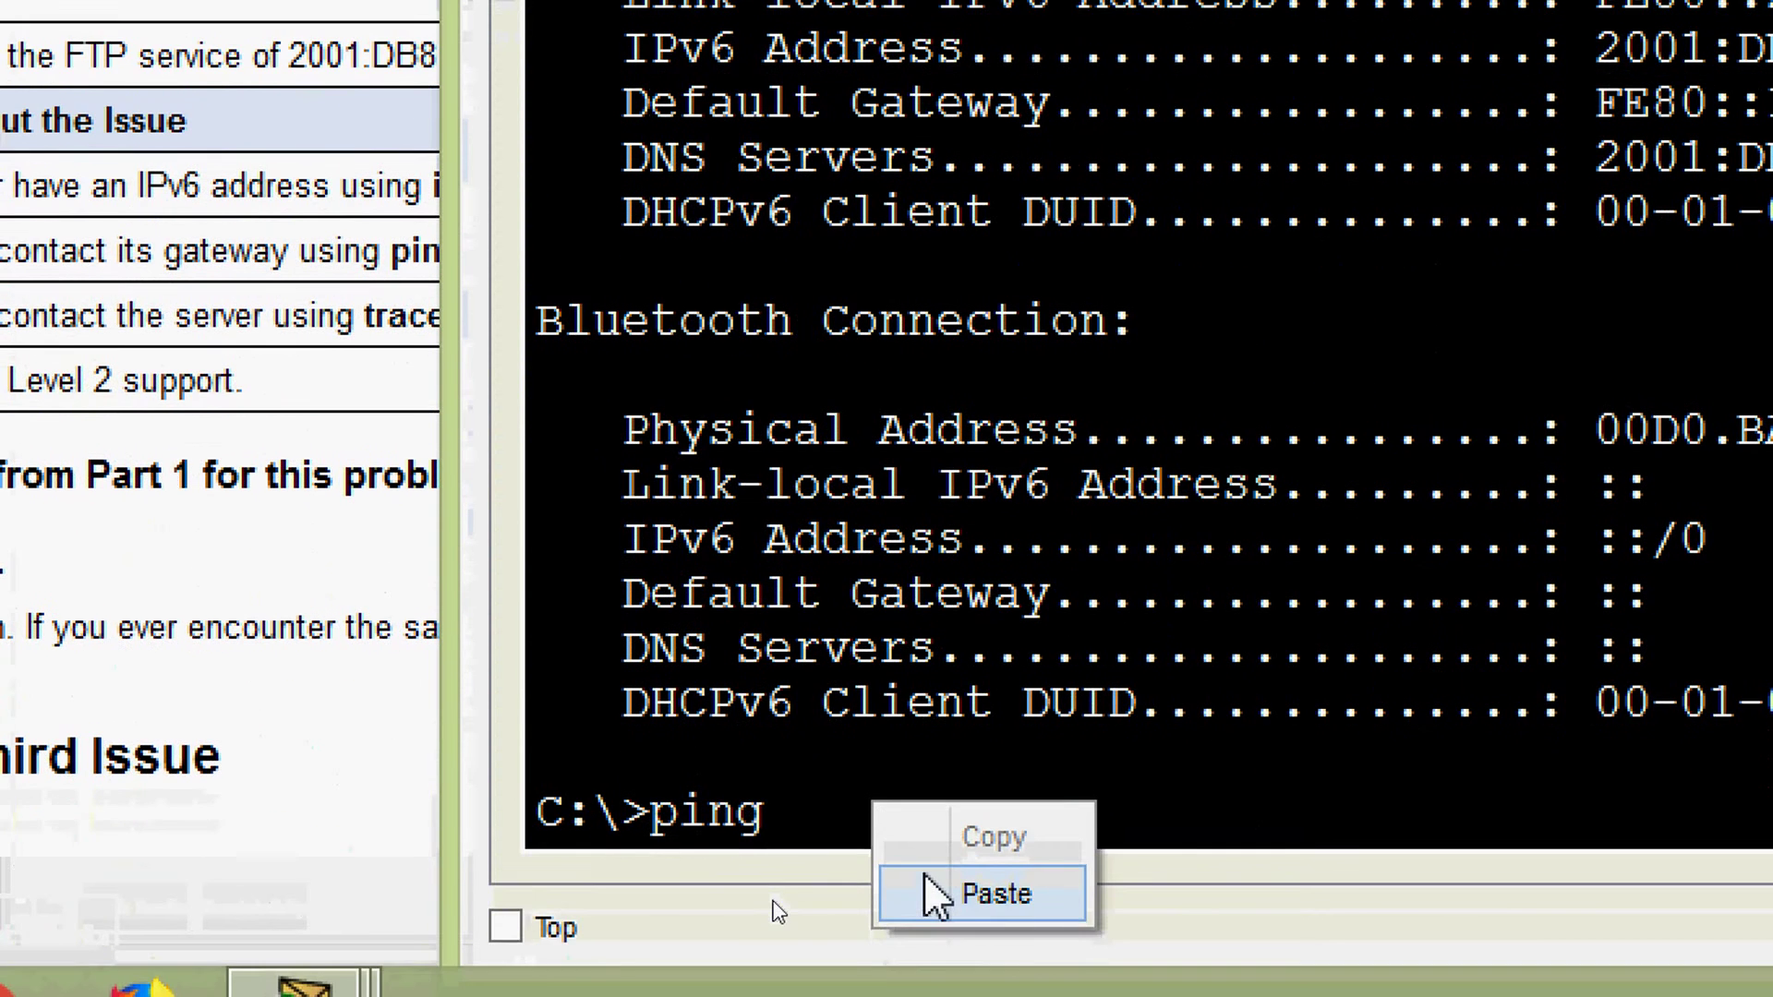
left_click(934, 953)
key("Return")
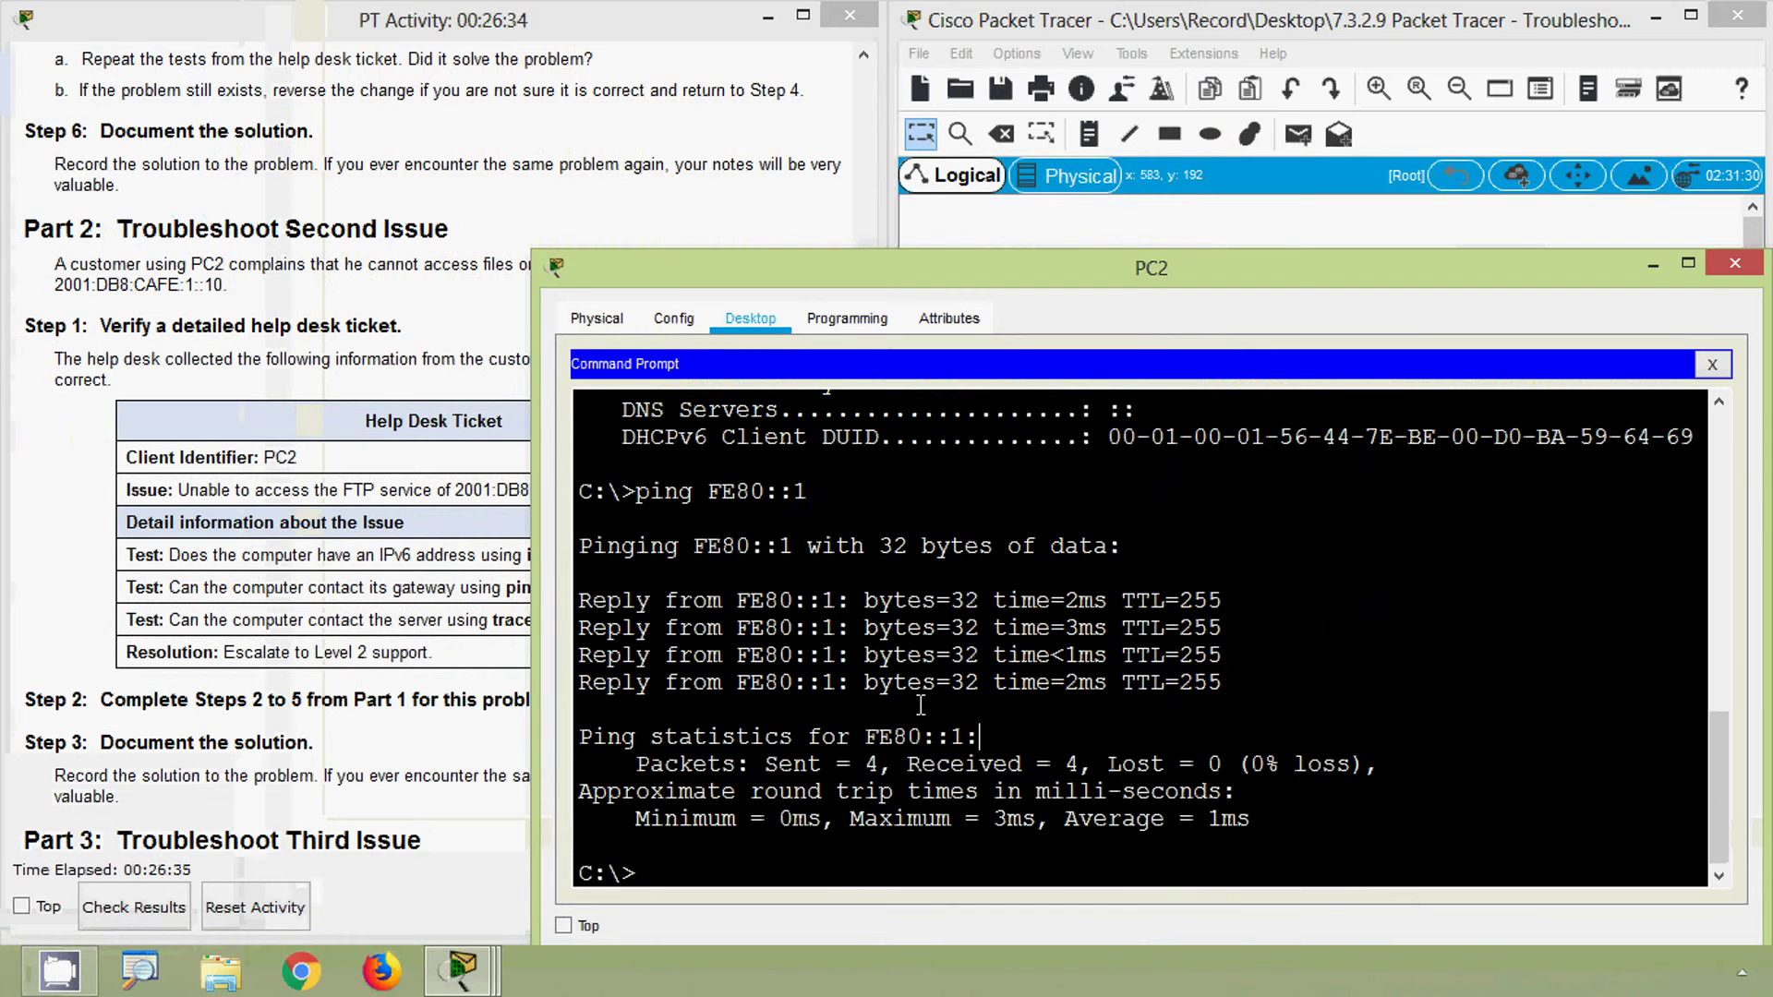
- Review the tracert test in Part 2's help desk ticket and copy the server address 2001:DB8:CAFE:1::10
left_click(403, 587)
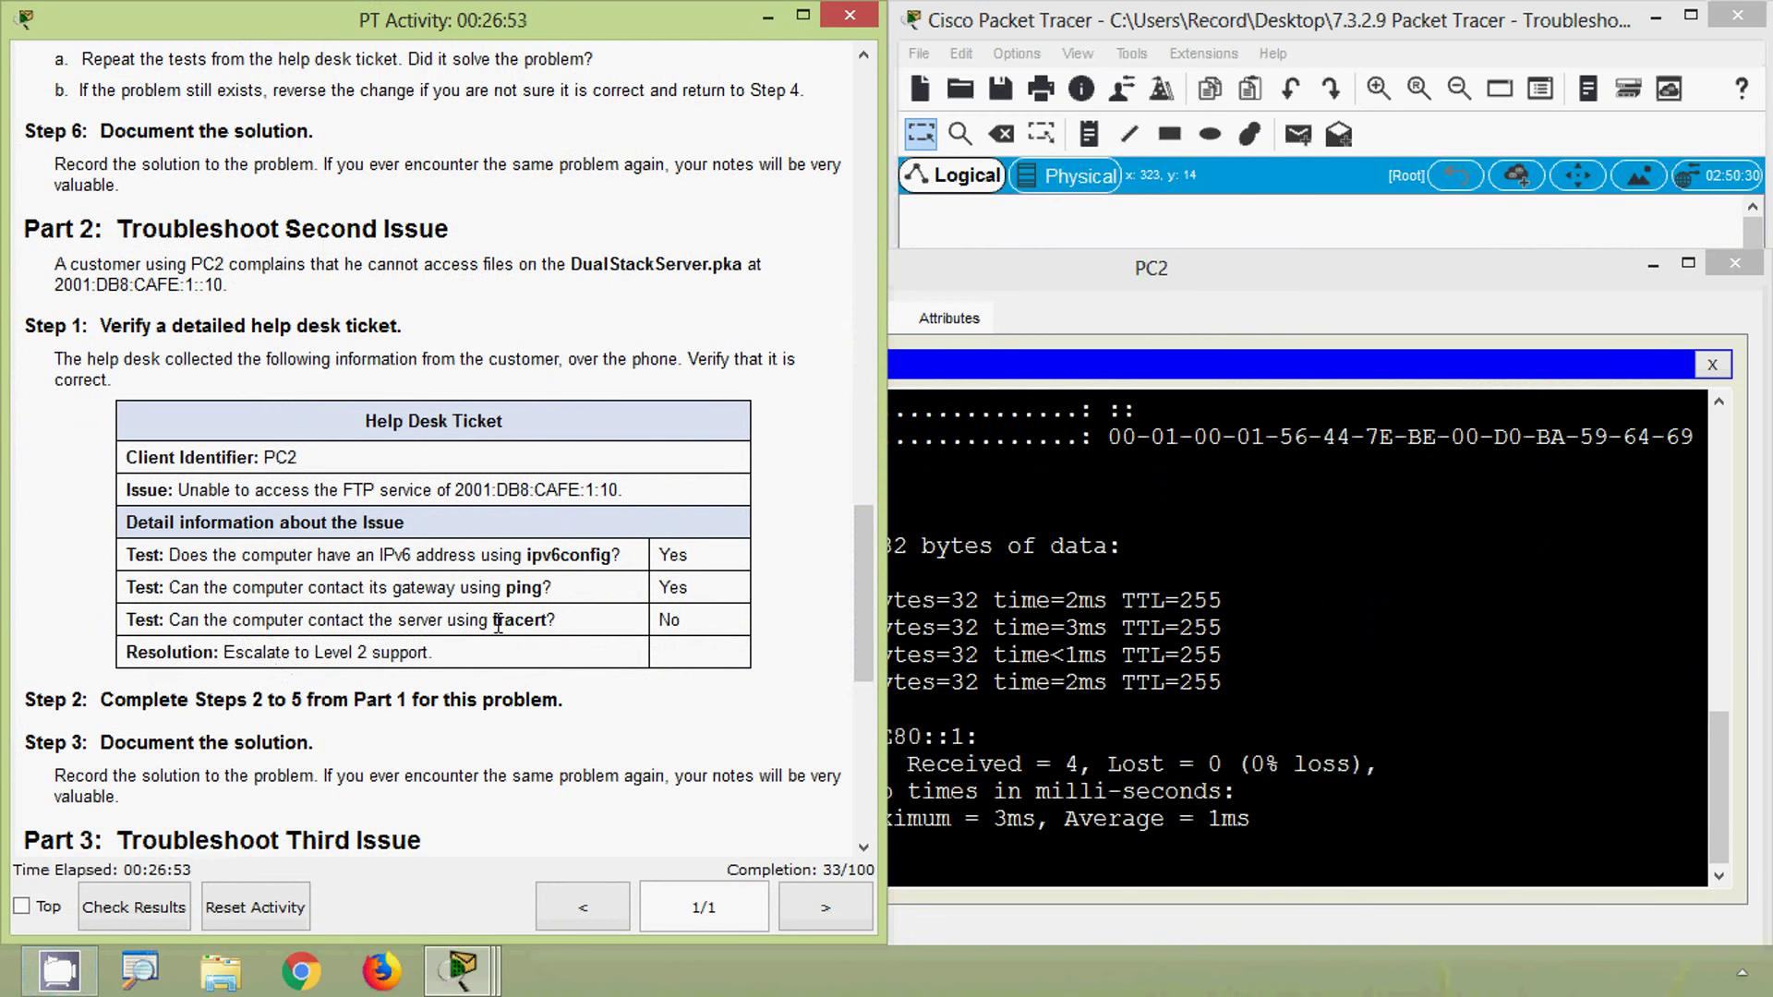
left_click_drag(495, 621, 695, 622)
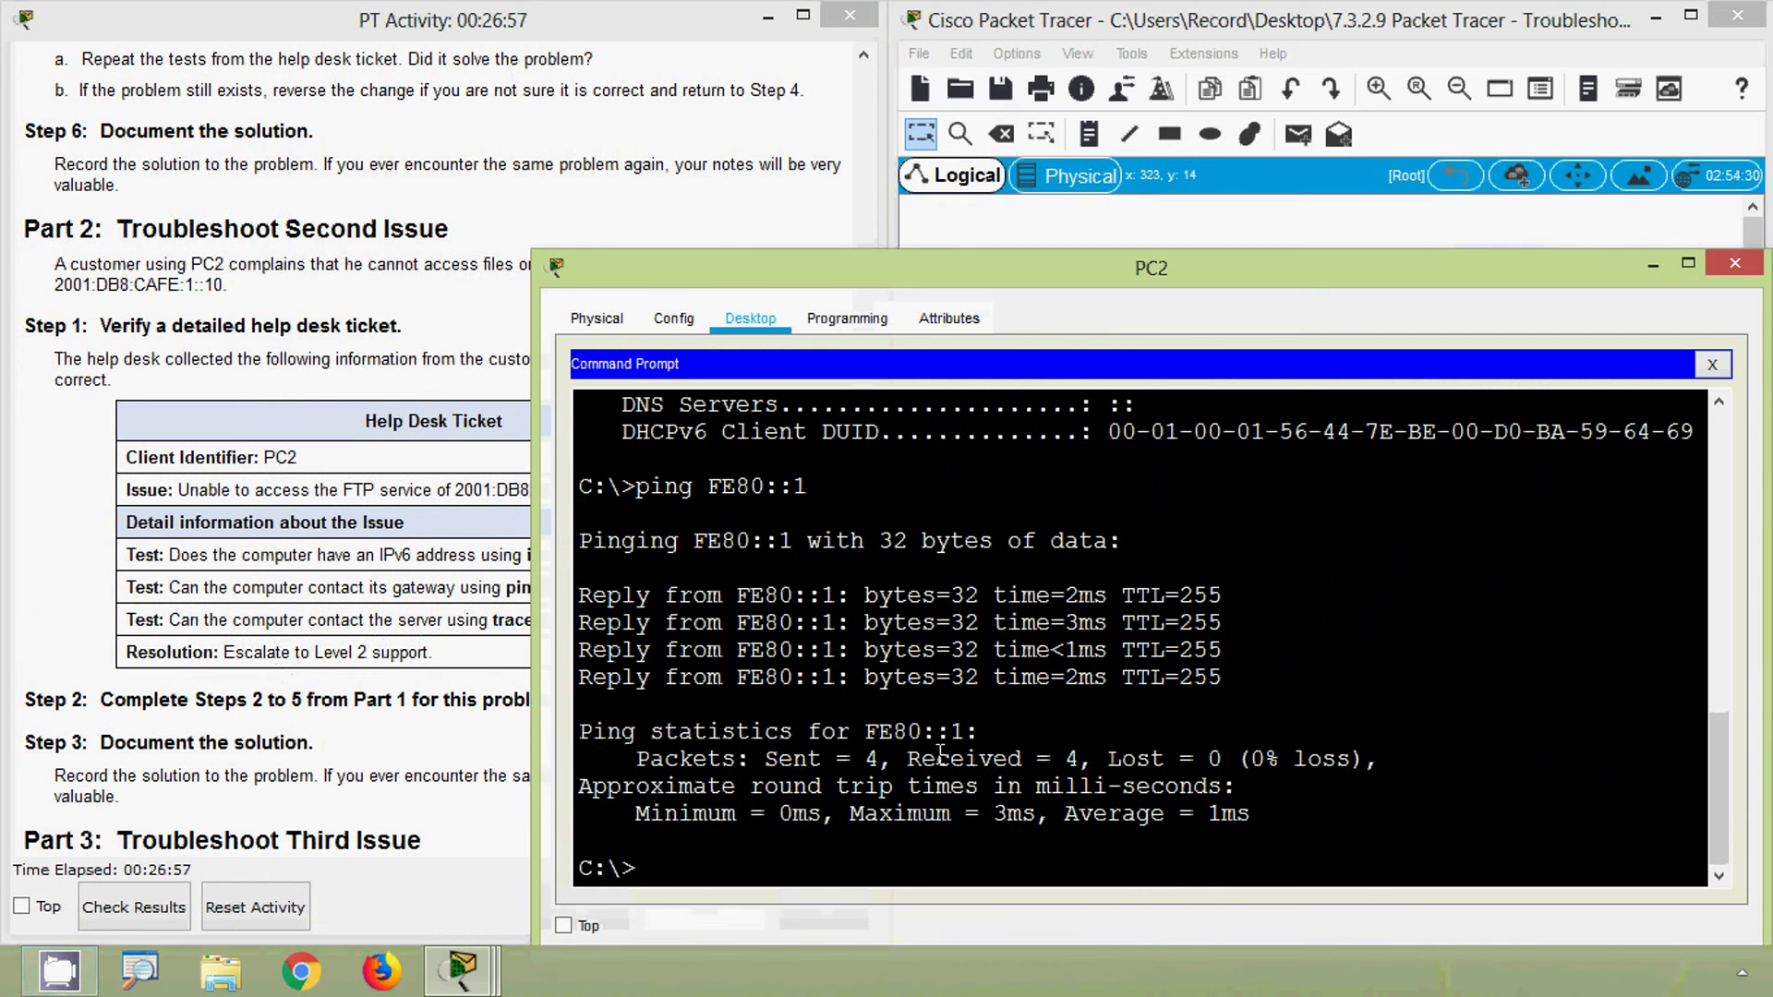
left_click(238, 424)
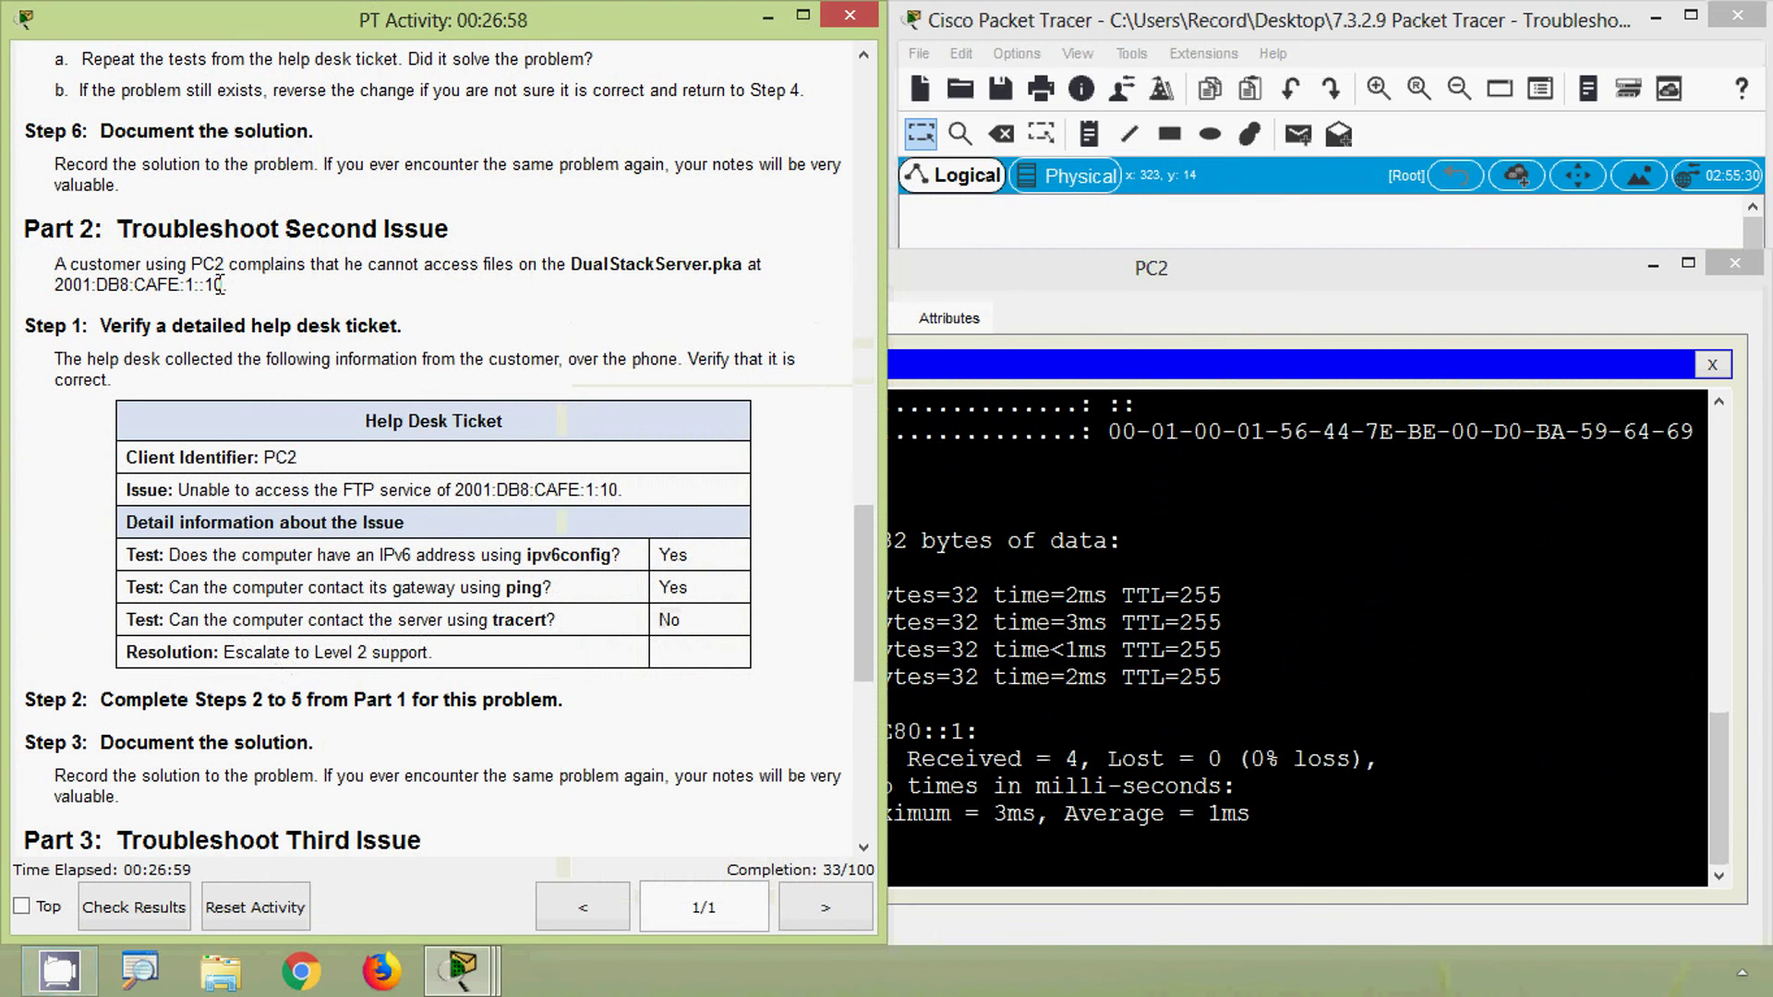
left_click_drag(225, 285, 55, 286)
key("ctrl+c")
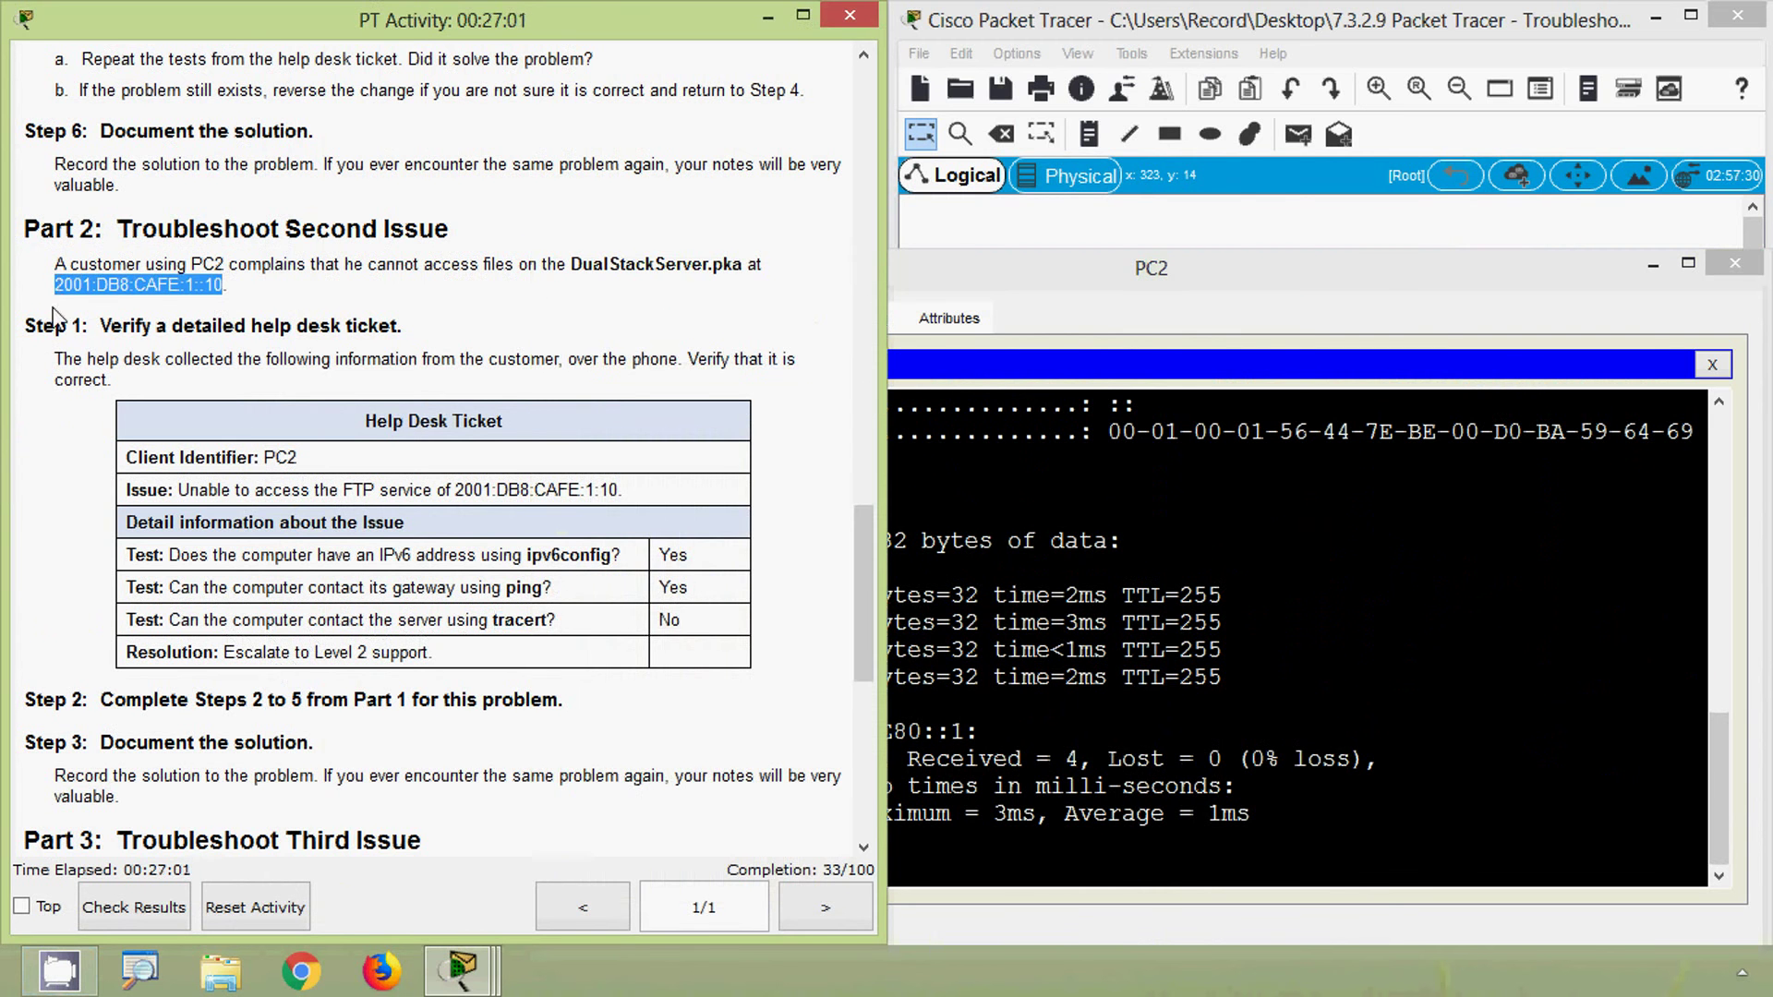
- Trace the route to the server from PC2's command prompt with tracert 2001:DB8:CAFE:1::10
left_click(1006, 775)
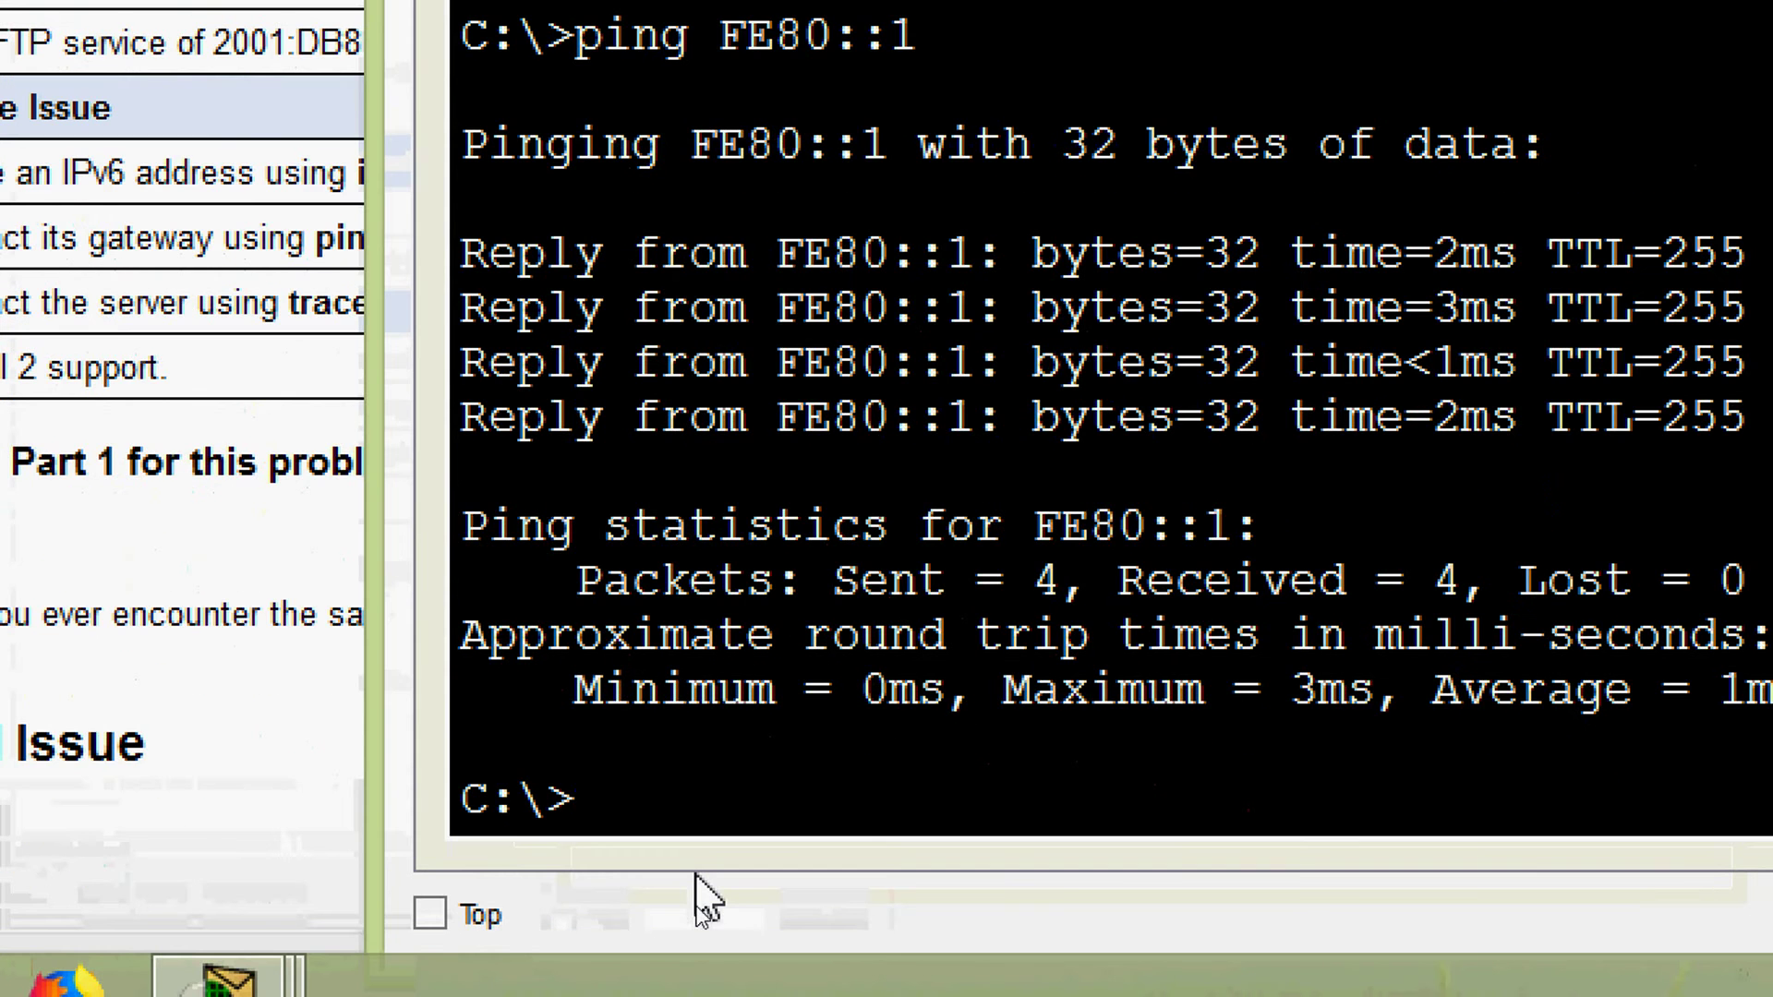
type("tracert")
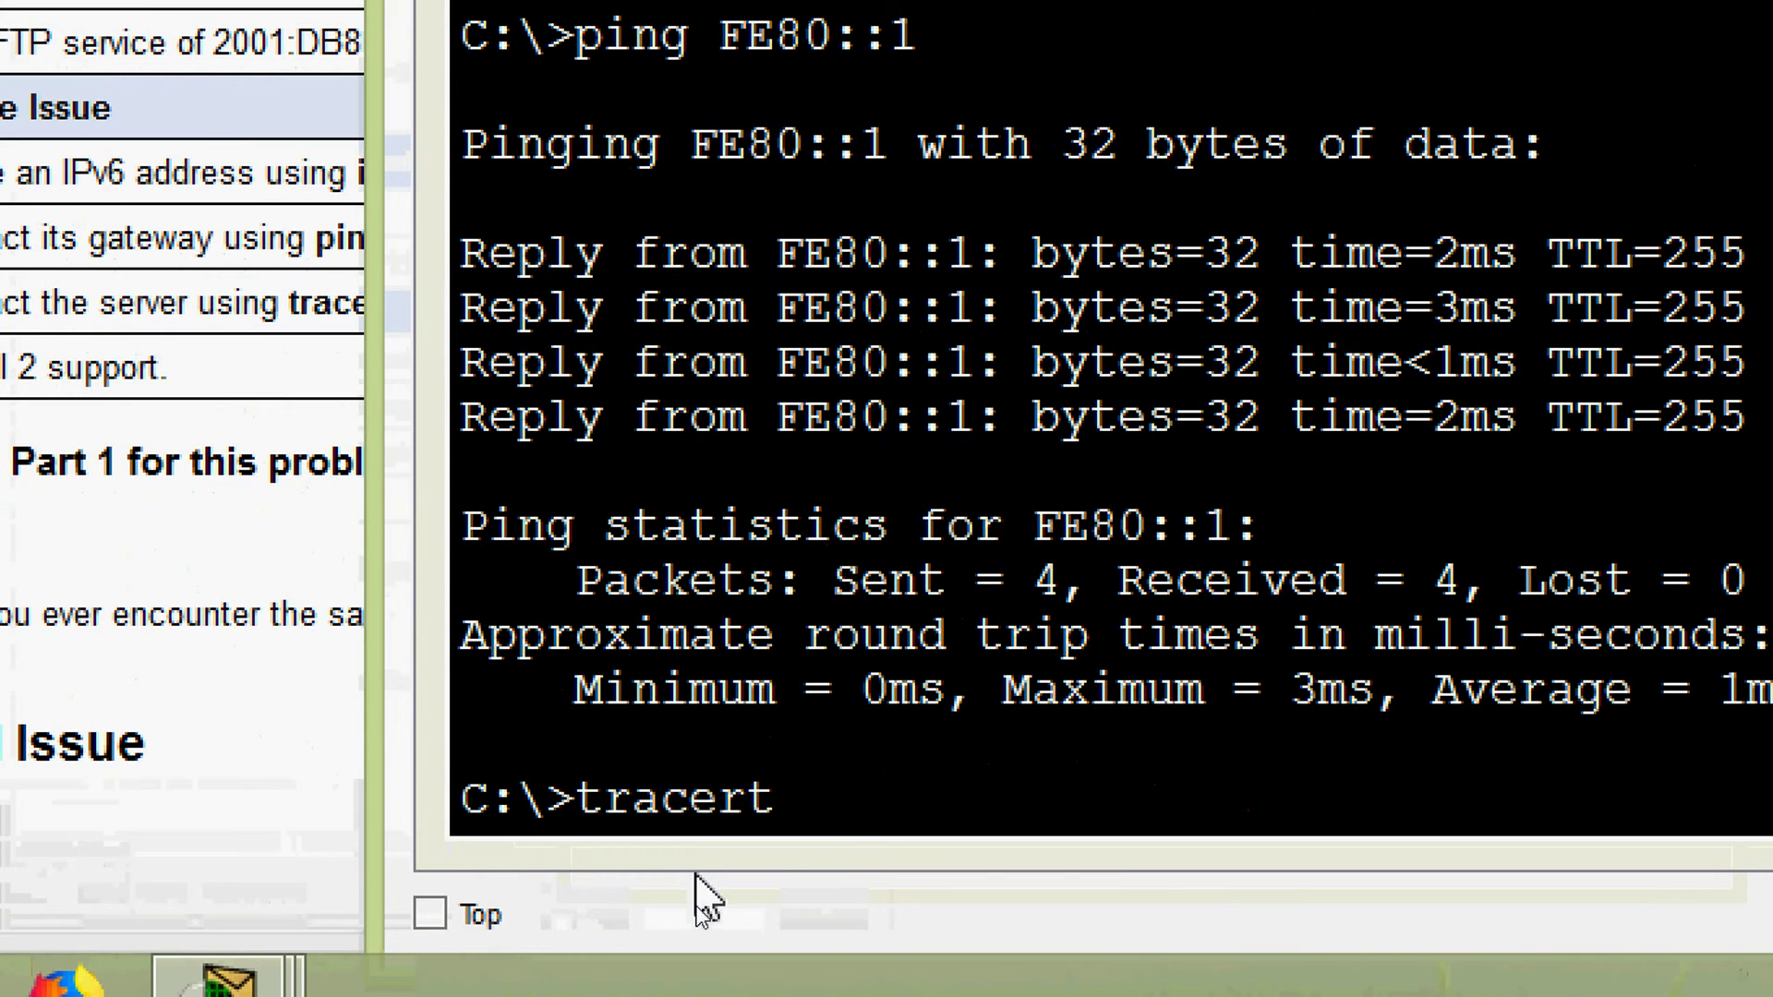
right_click(905, 809)
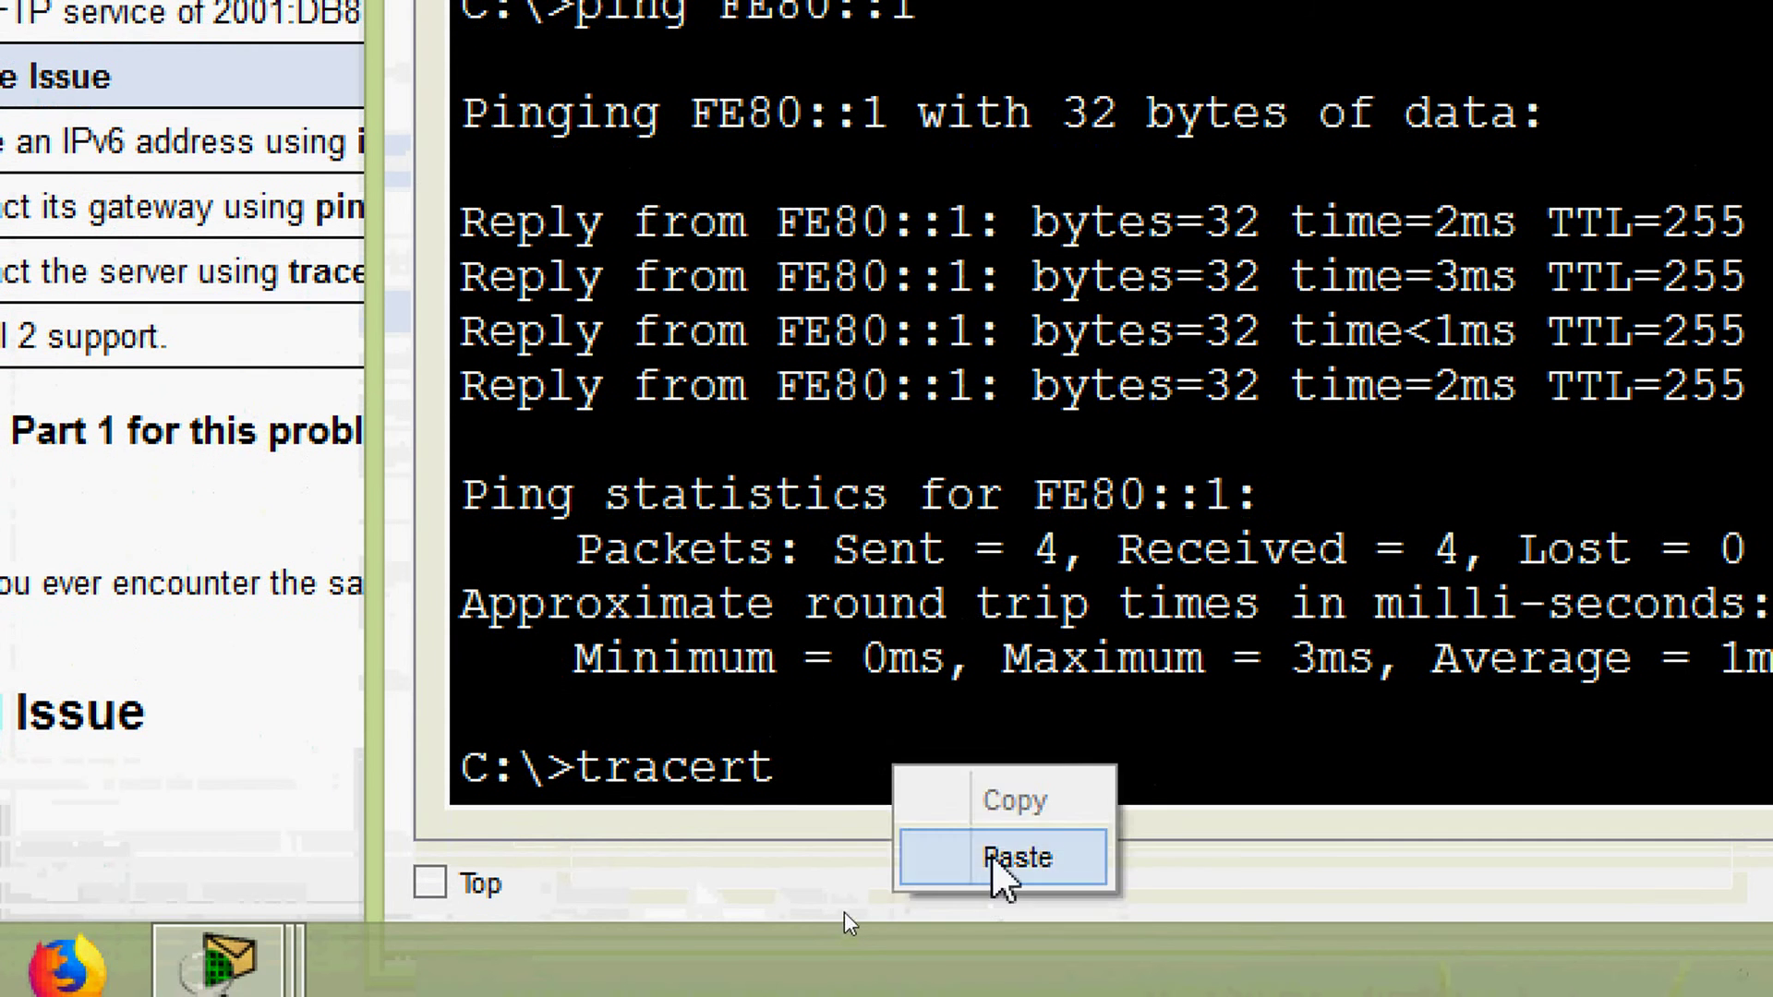
left_click(990, 886)
key("Return")
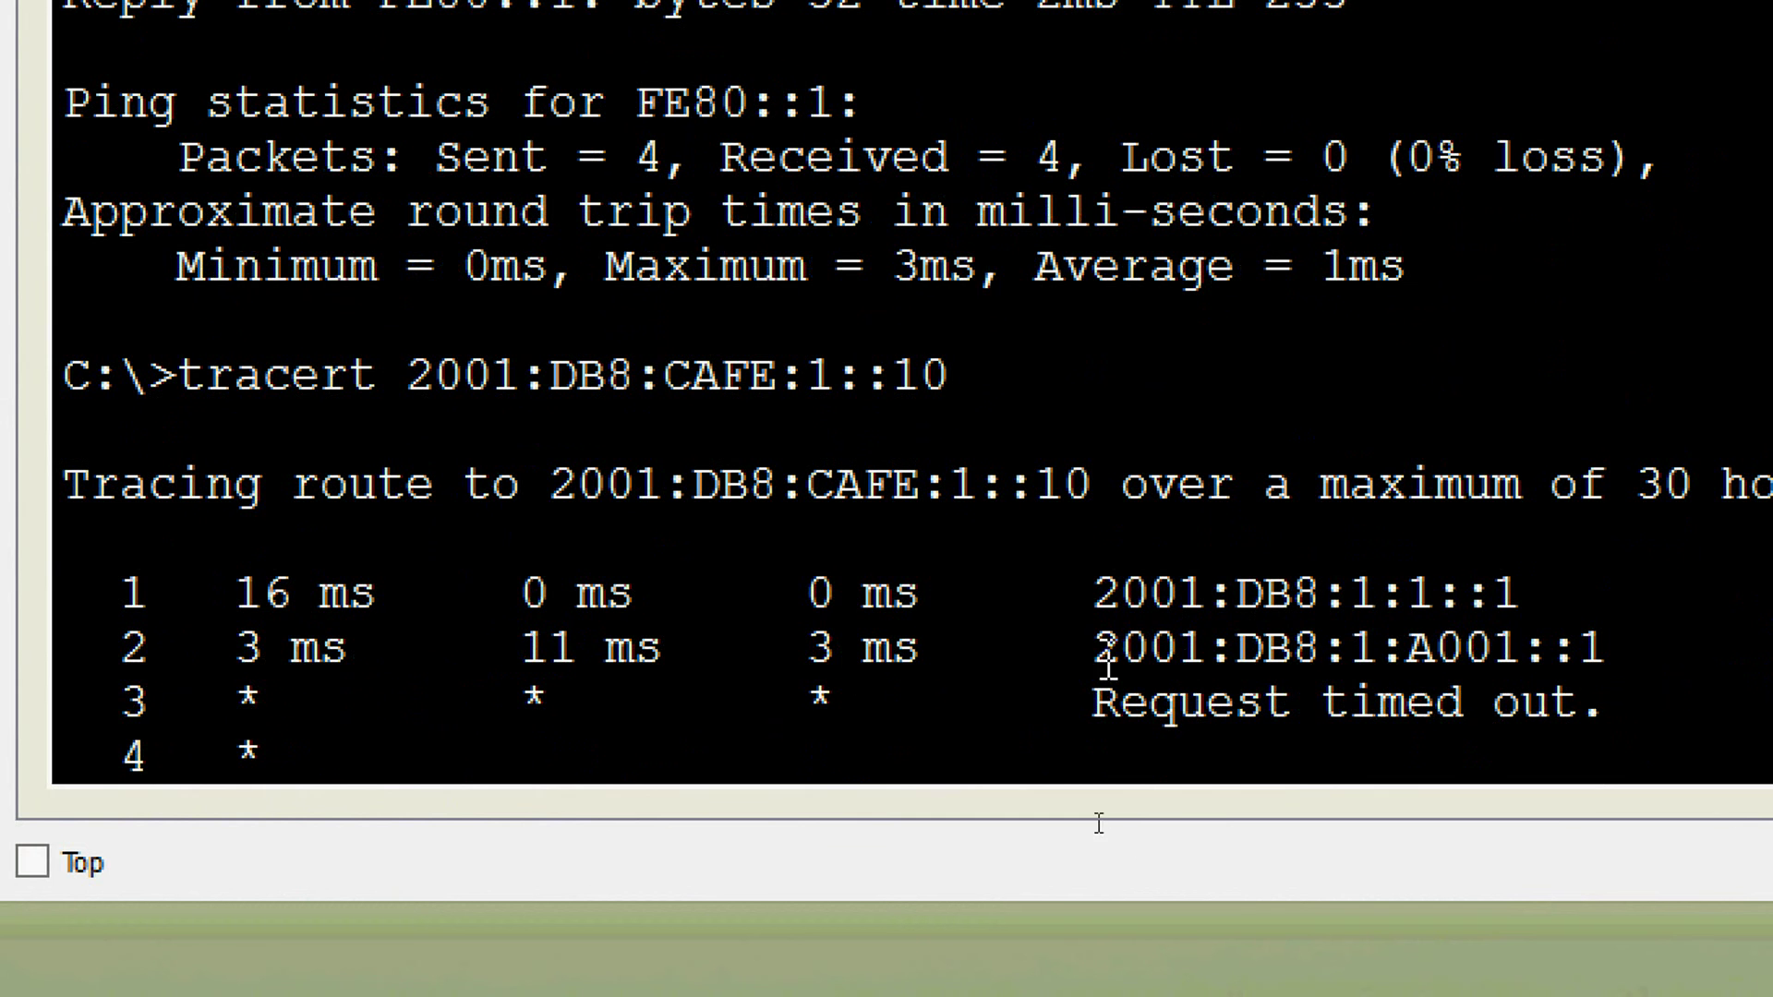
- Stop the trace and compare its last responding hop with R1's S0/0/0 IPv6 address in the Addressing Table
left_click_drag(1094, 647, 1605, 657)
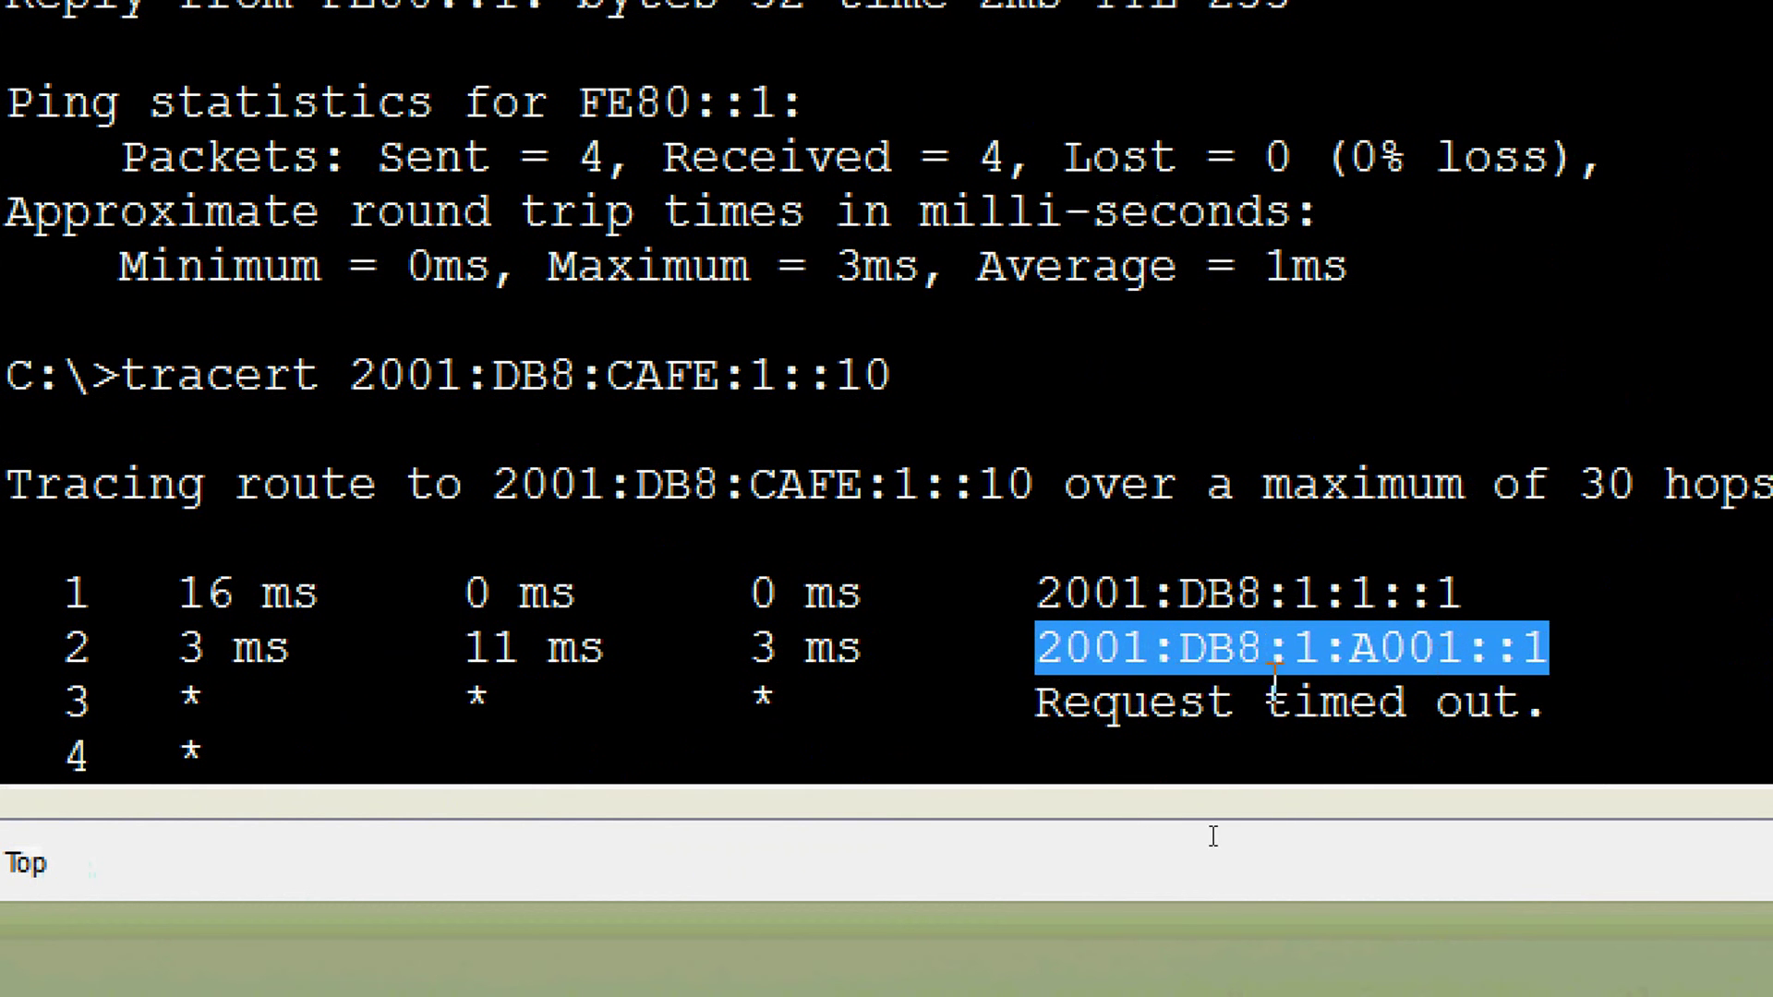
right_click(1339, 679)
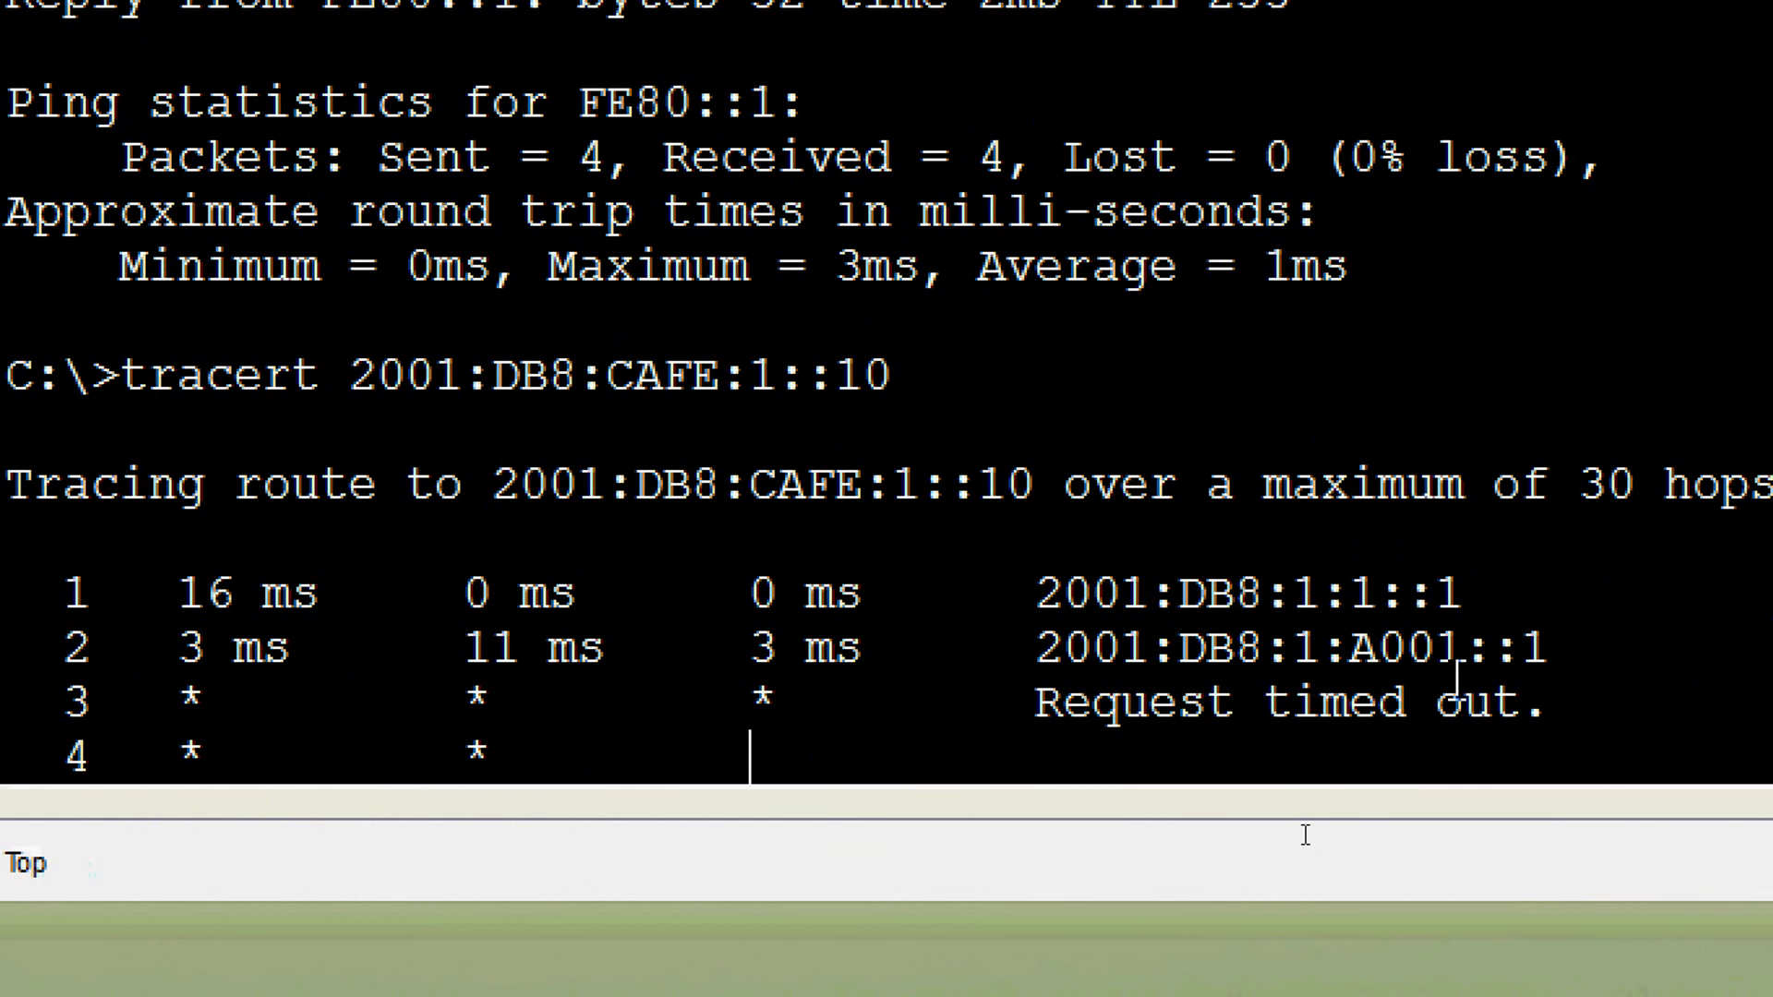
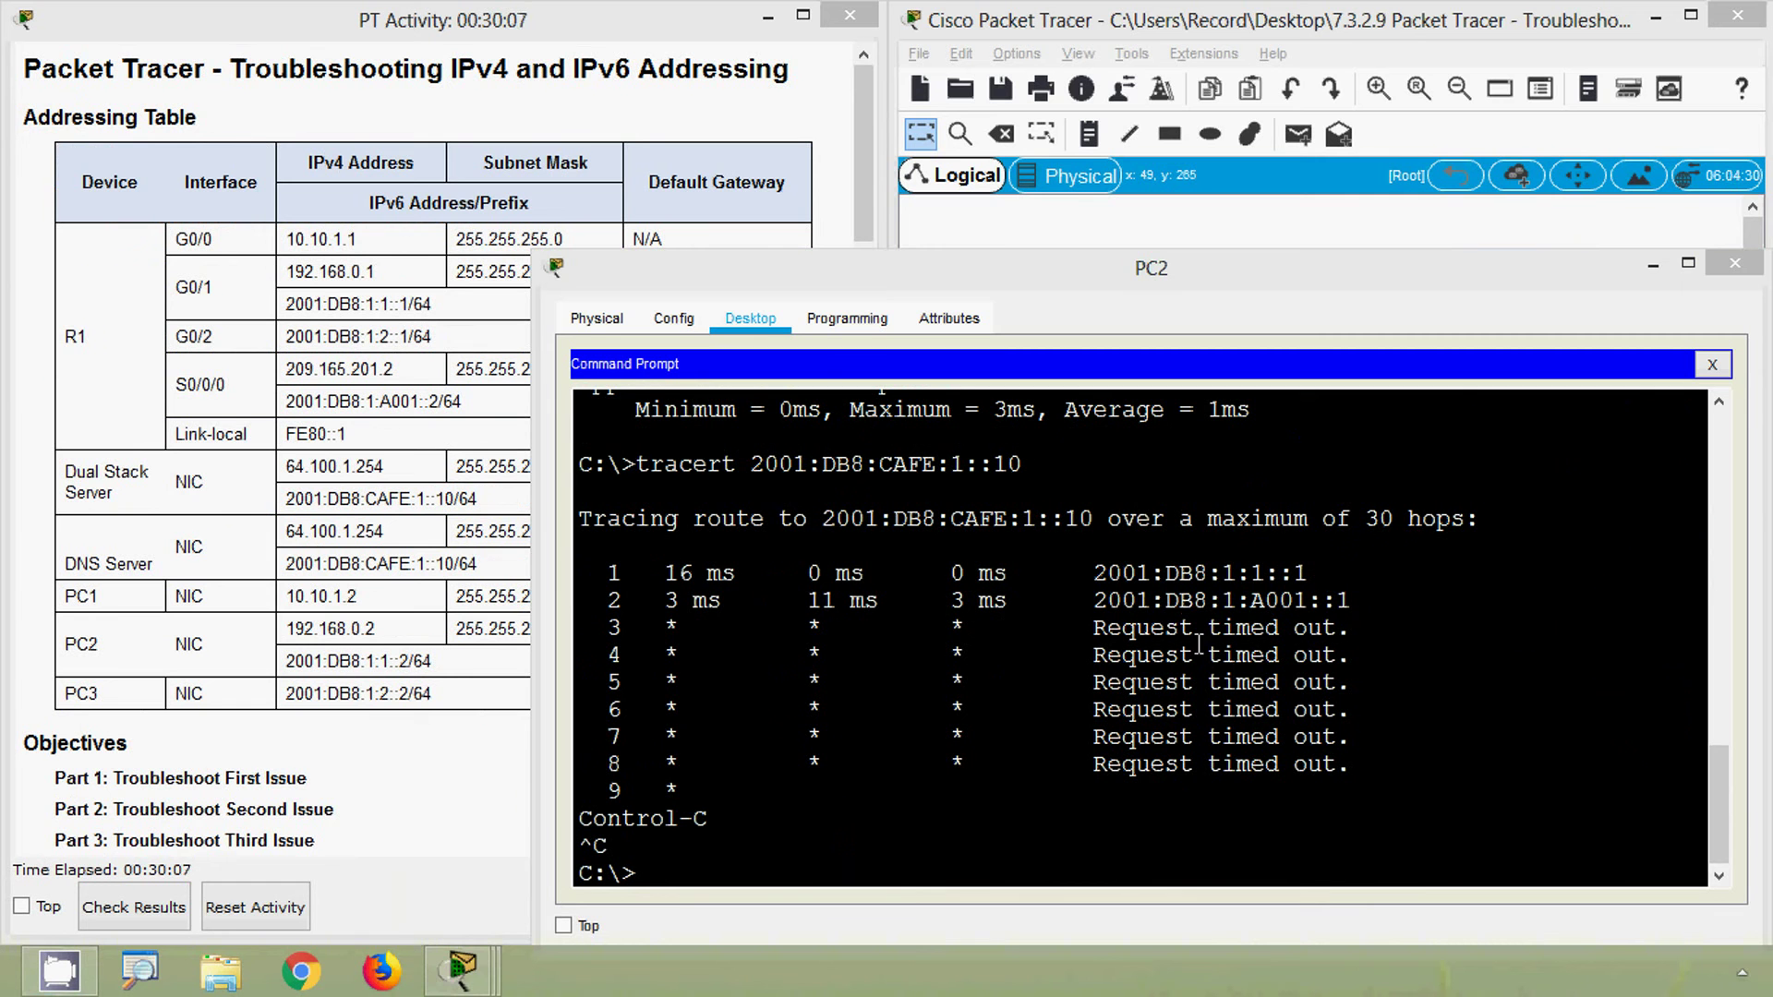
left_click_drag(1094, 602, 1353, 610)
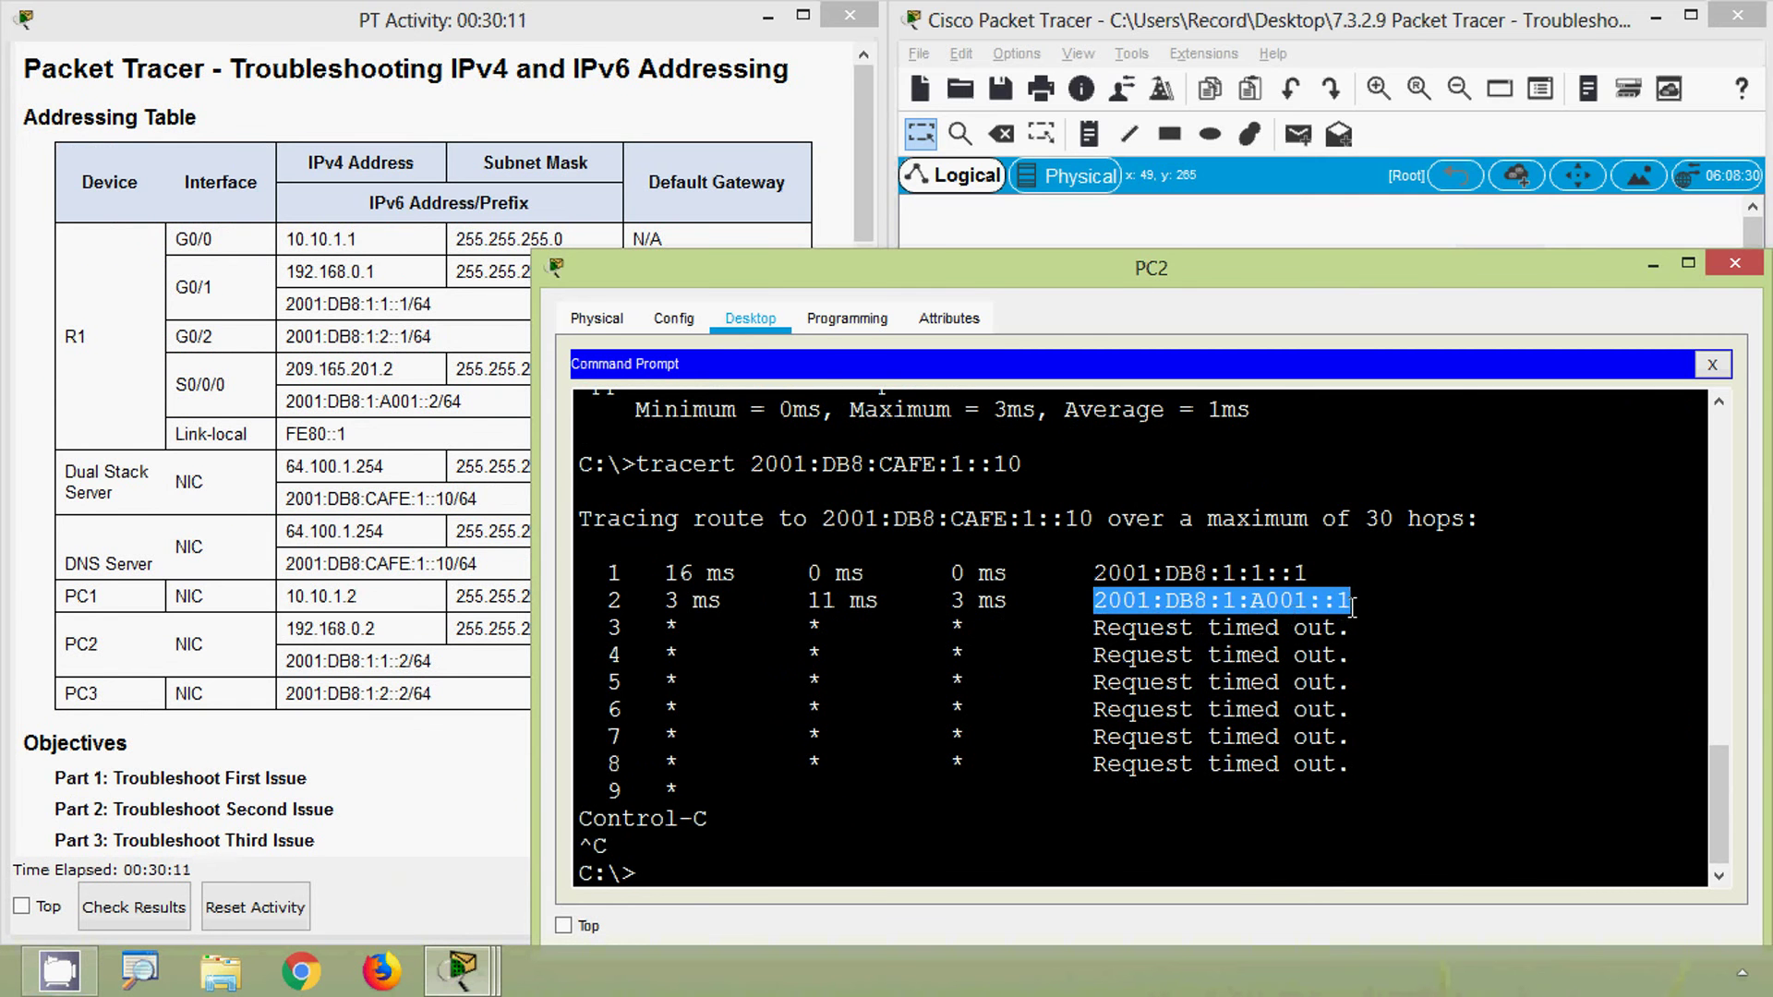
left_click(496, 523)
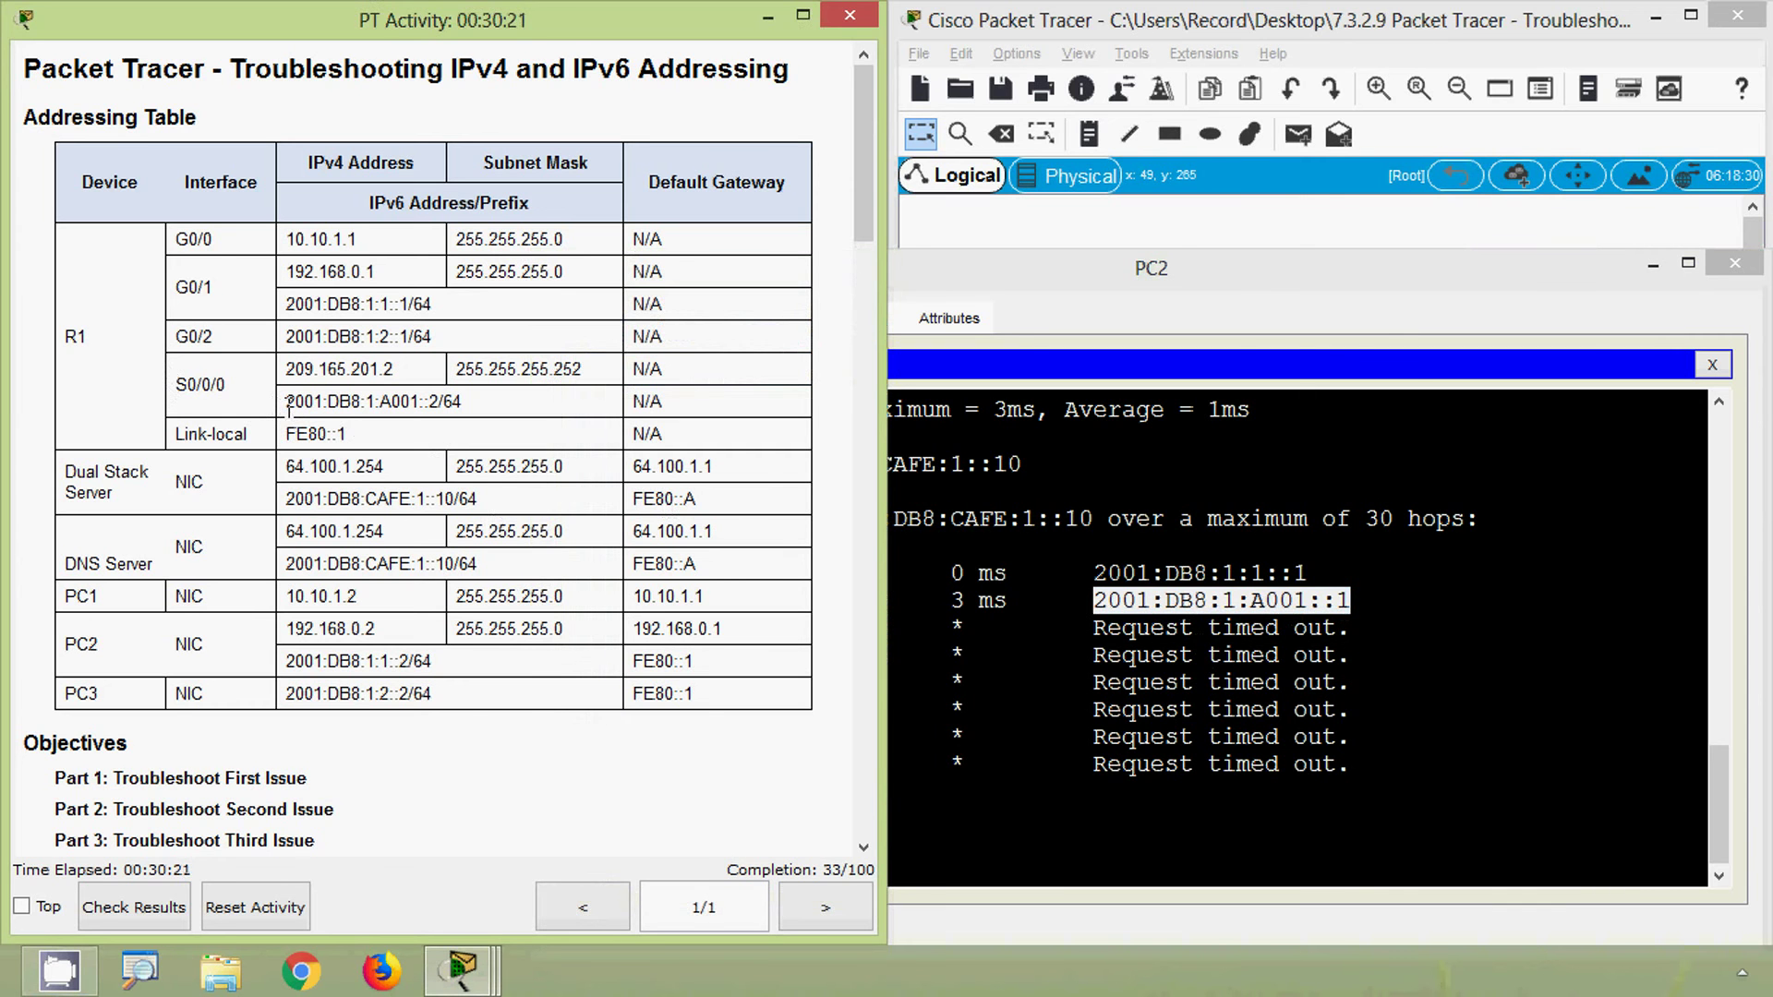
left_click_drag(290, 403, 456, 407)
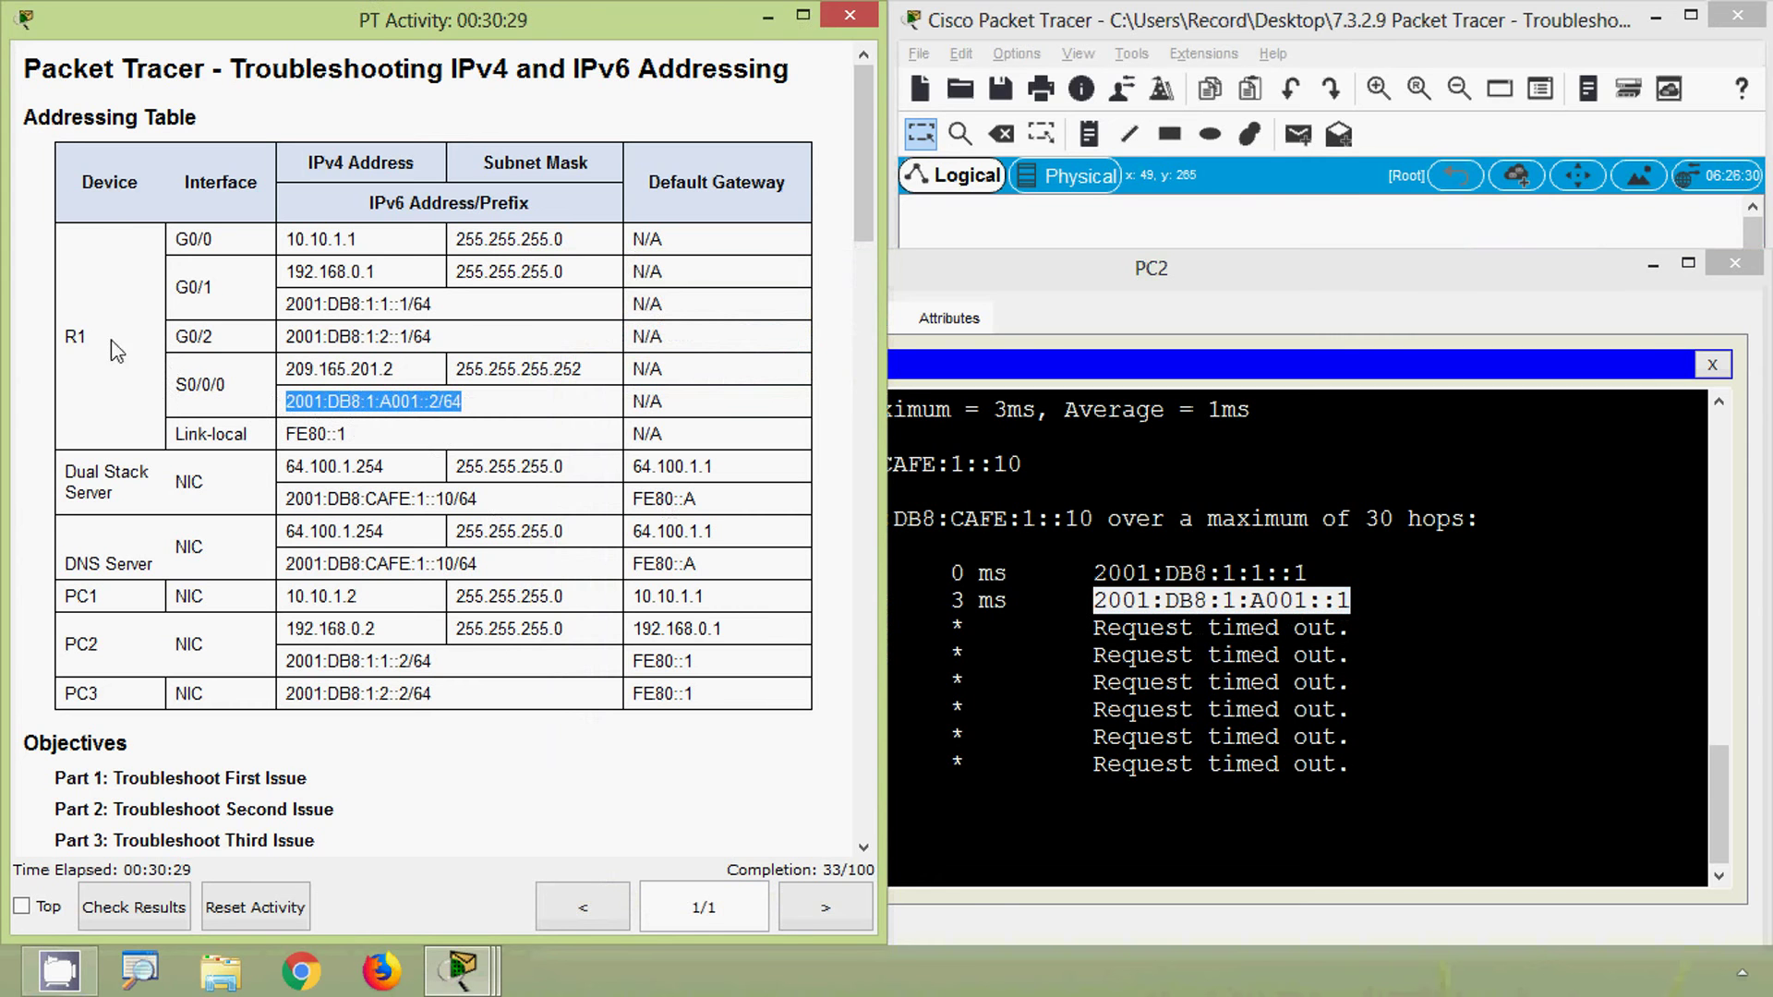
left_click_drag(75, 337, 220, 386)
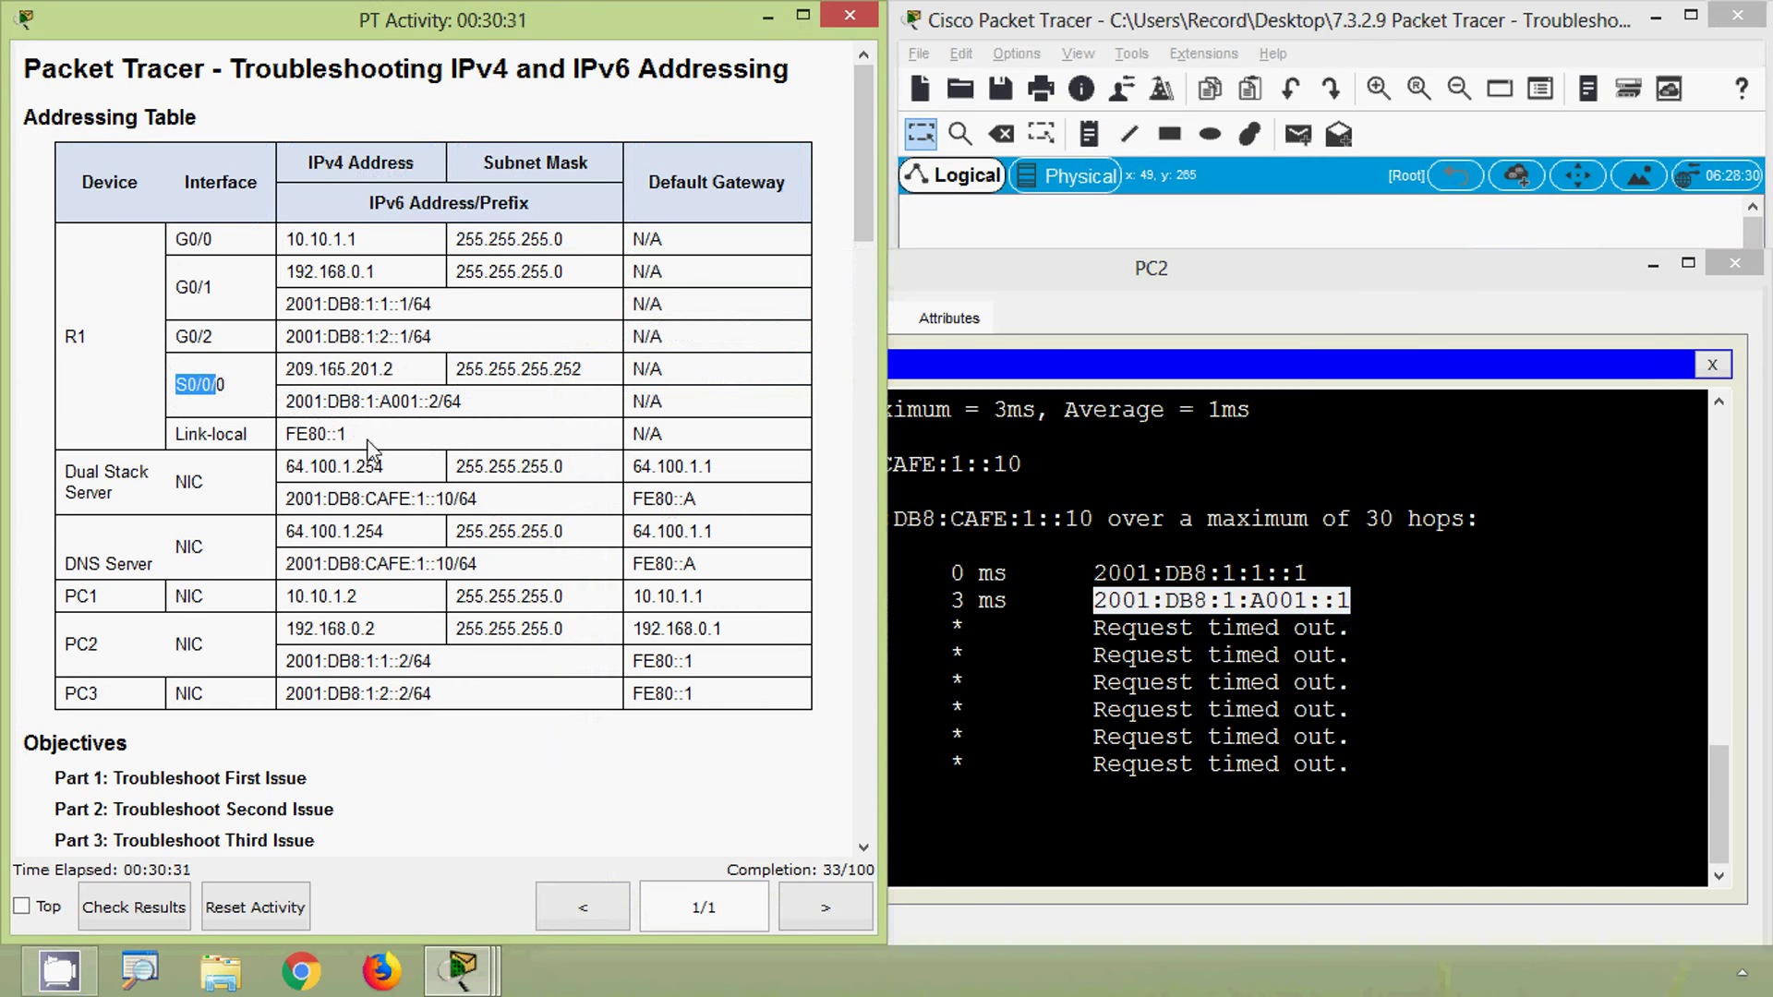
- Compare the last responding hop in PC2's trace with the serial link between R1 and the Internet in the topology
left_click(1653, 266)
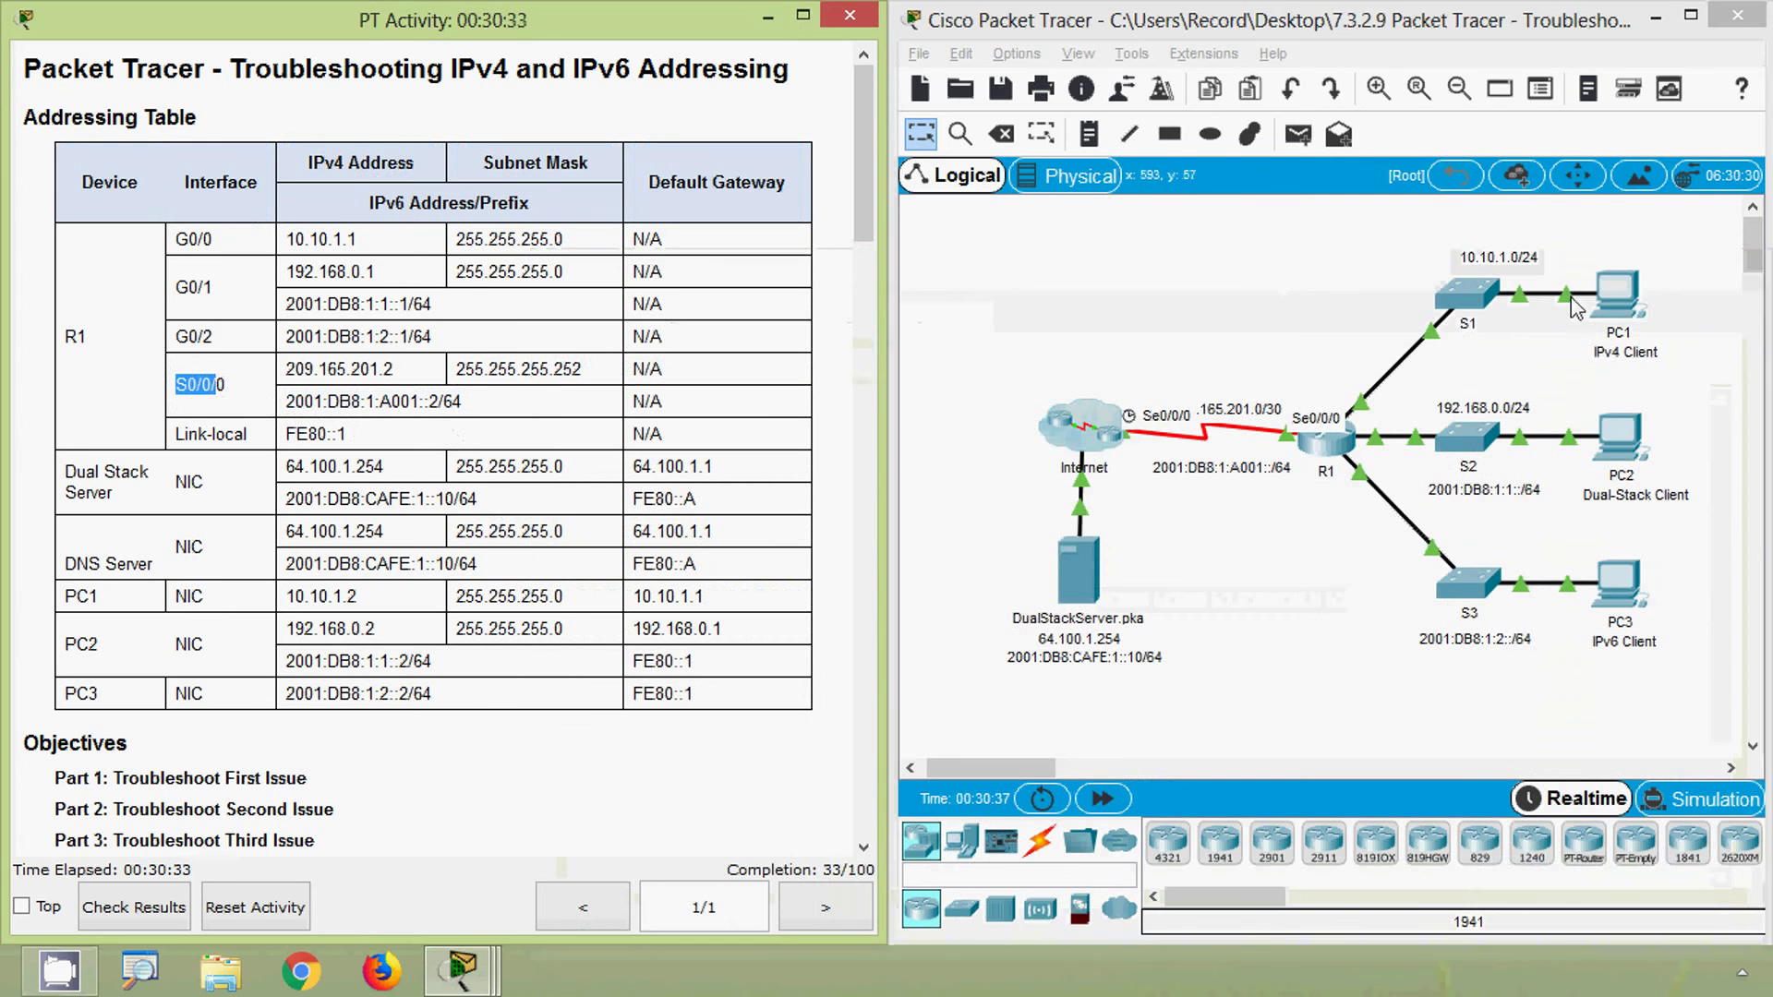
left_click(1289, 303)
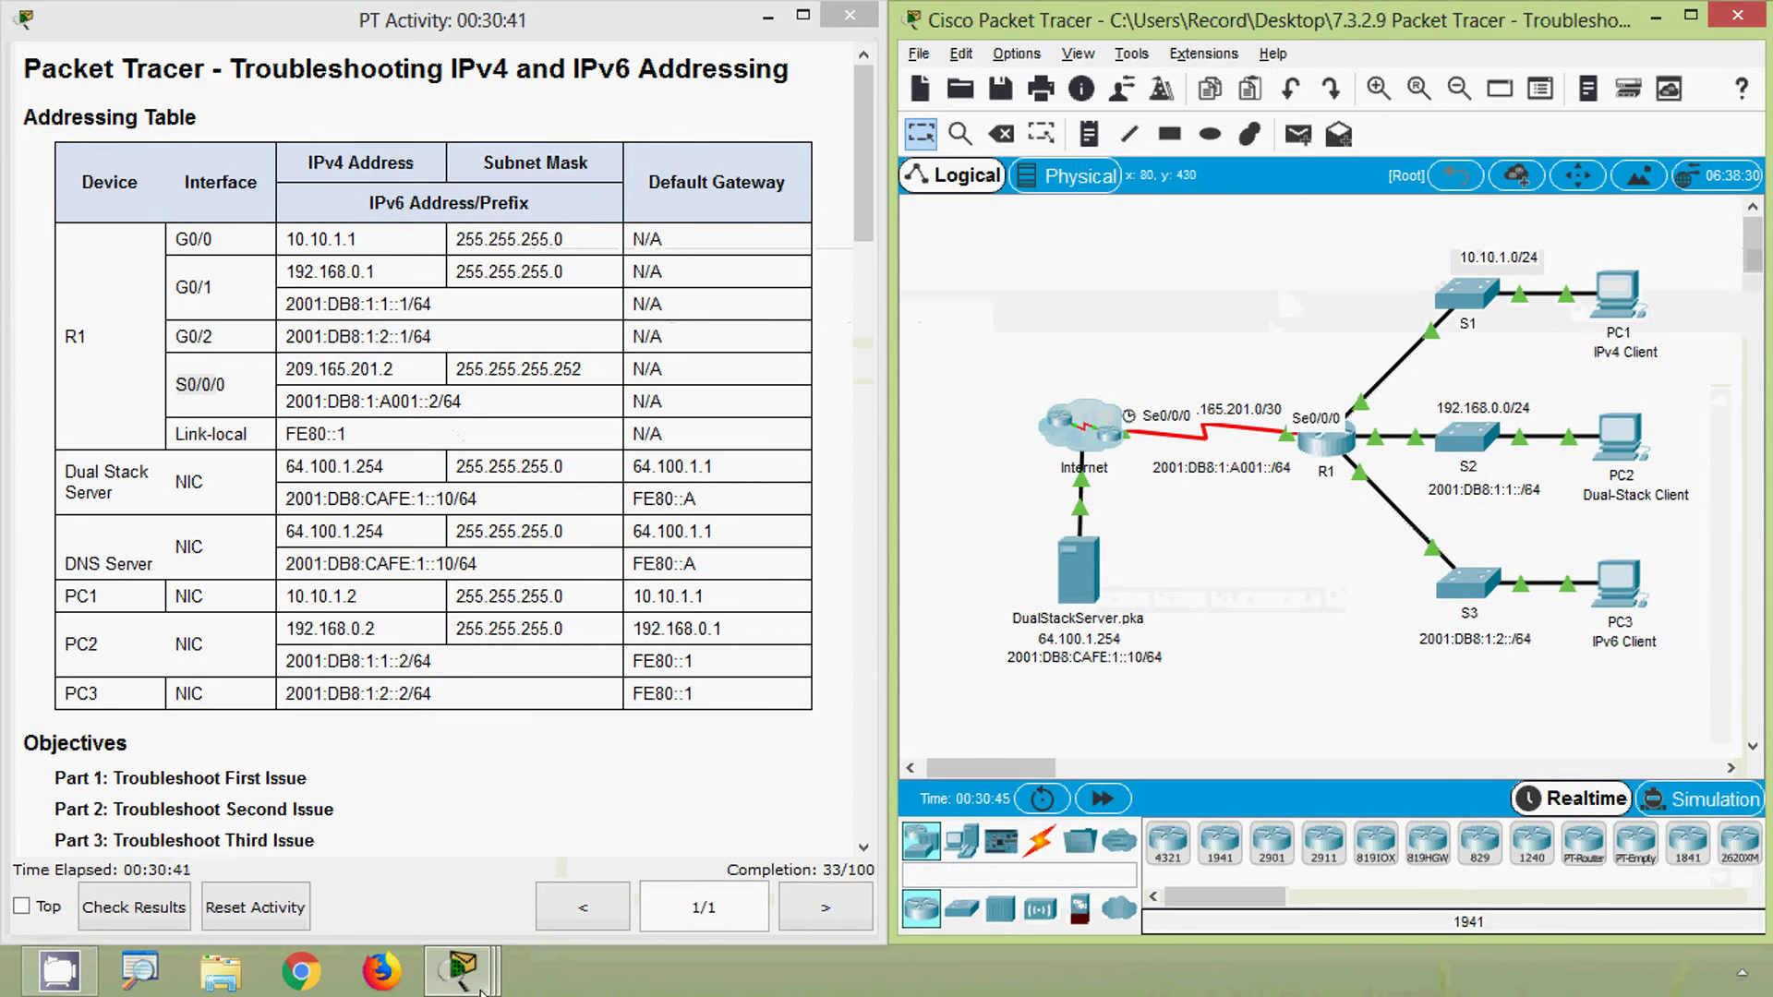
mouse_move(459, 969)
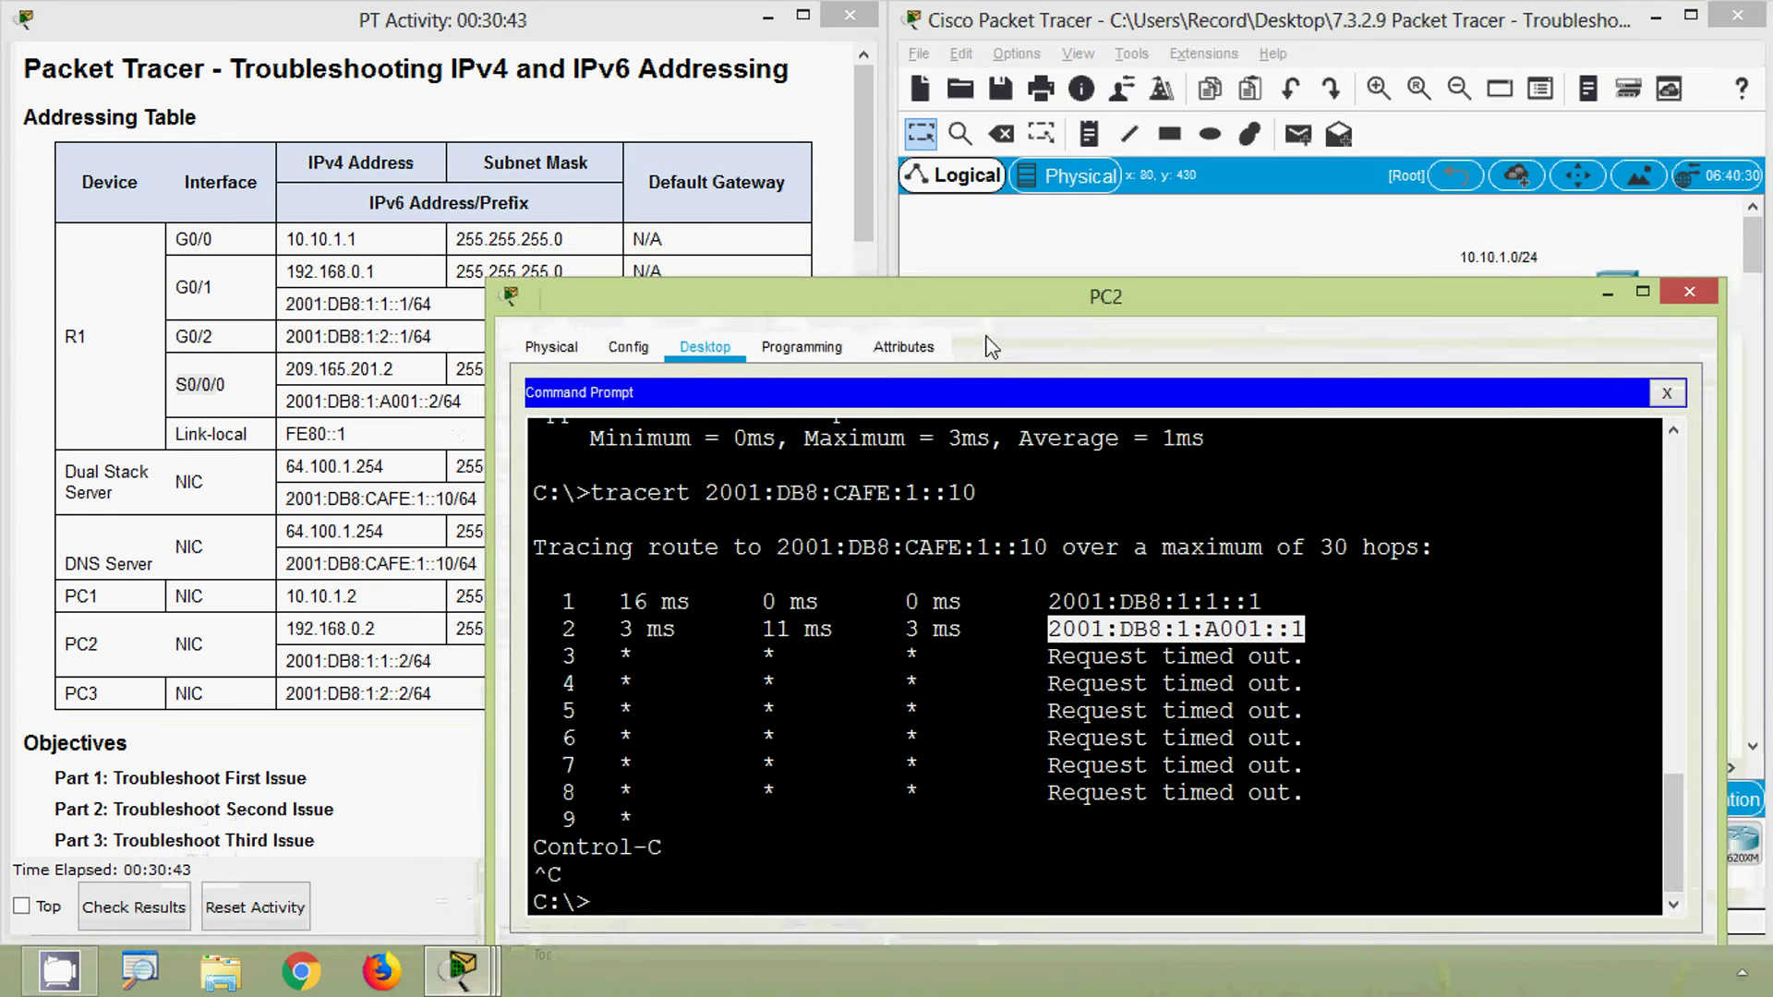
left_click(701, 873)
left_click_drag(863, 785, 1121, 785)
left_click_drag(1126, 466, 1157, 593)
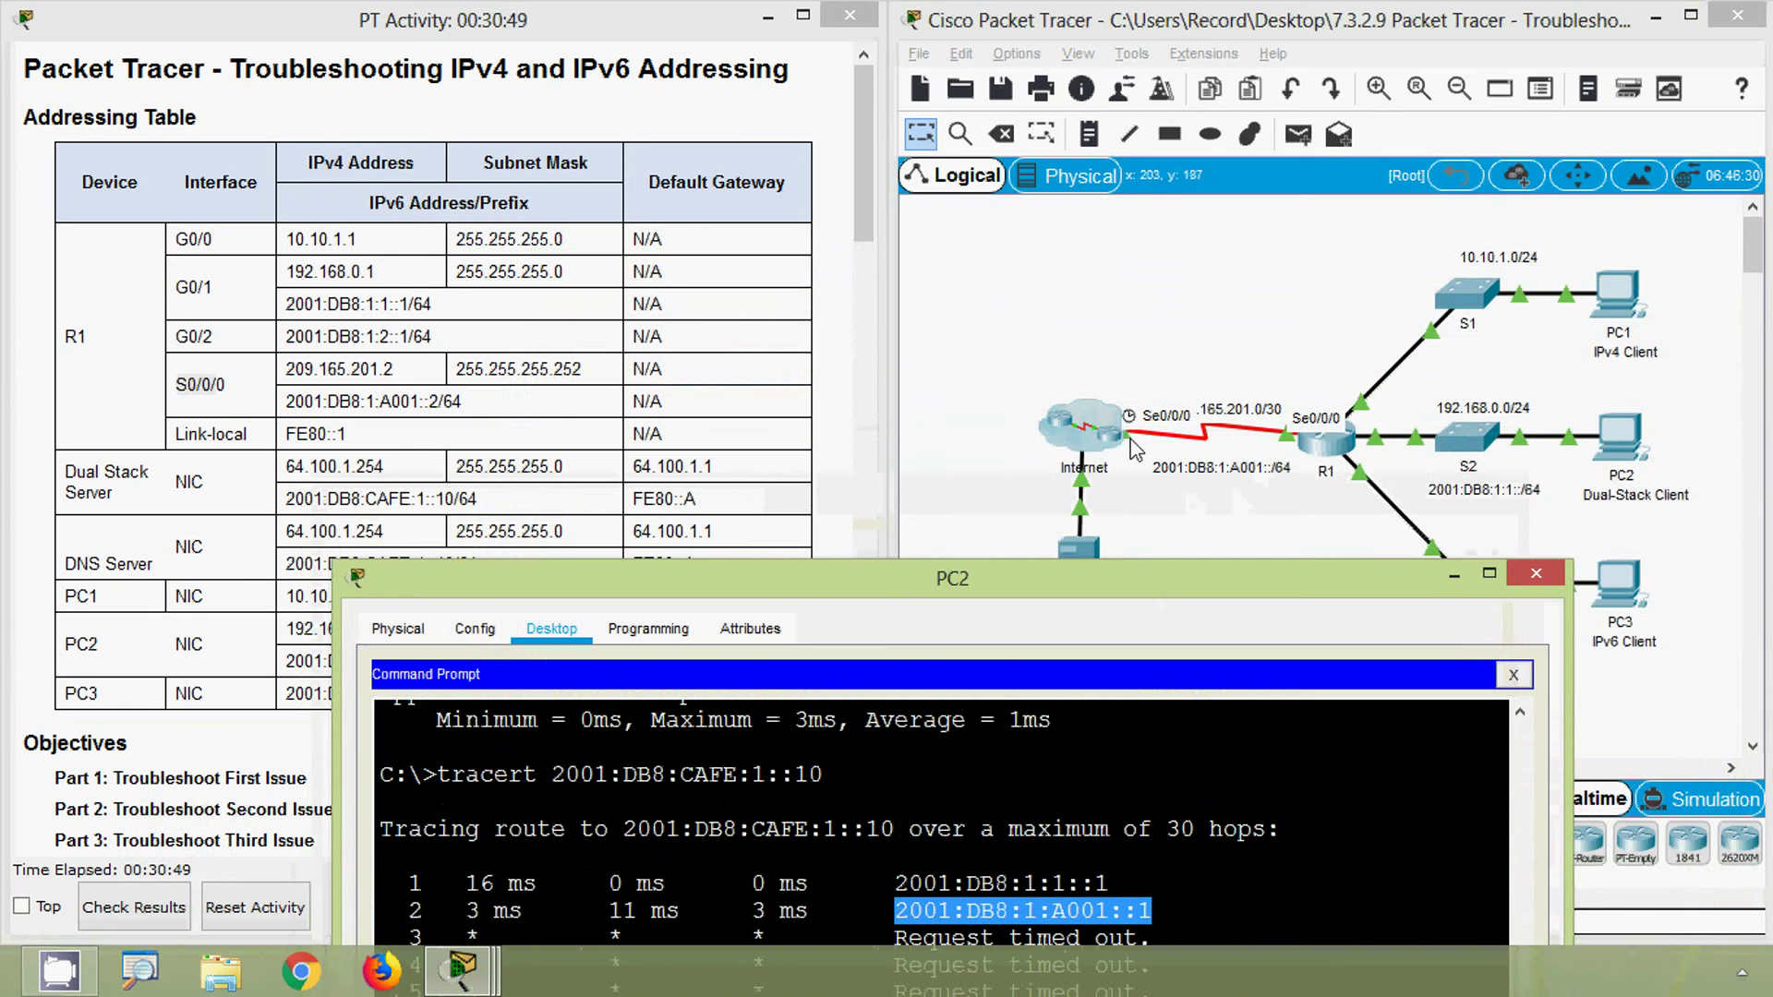
left_click(1071, 338)
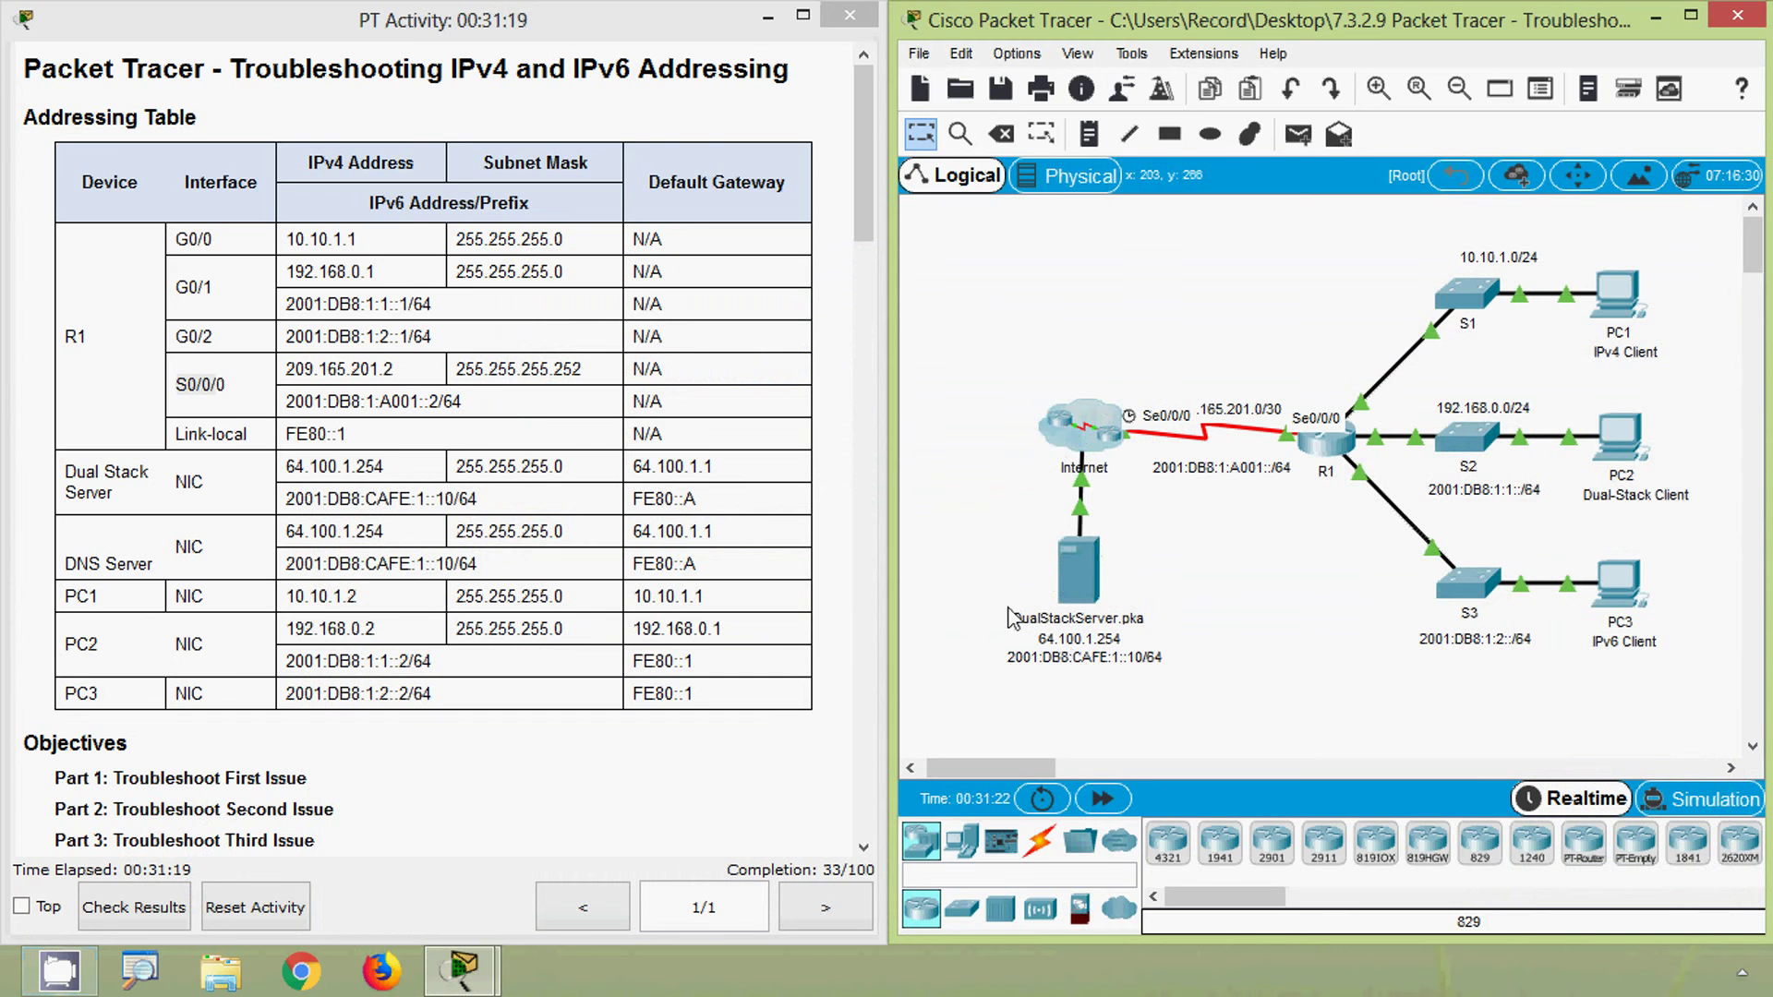
- Open the IP configuration of DualStackServer.pka, keeping the Addressing Table visible beside its window
left_click(1108, 630)
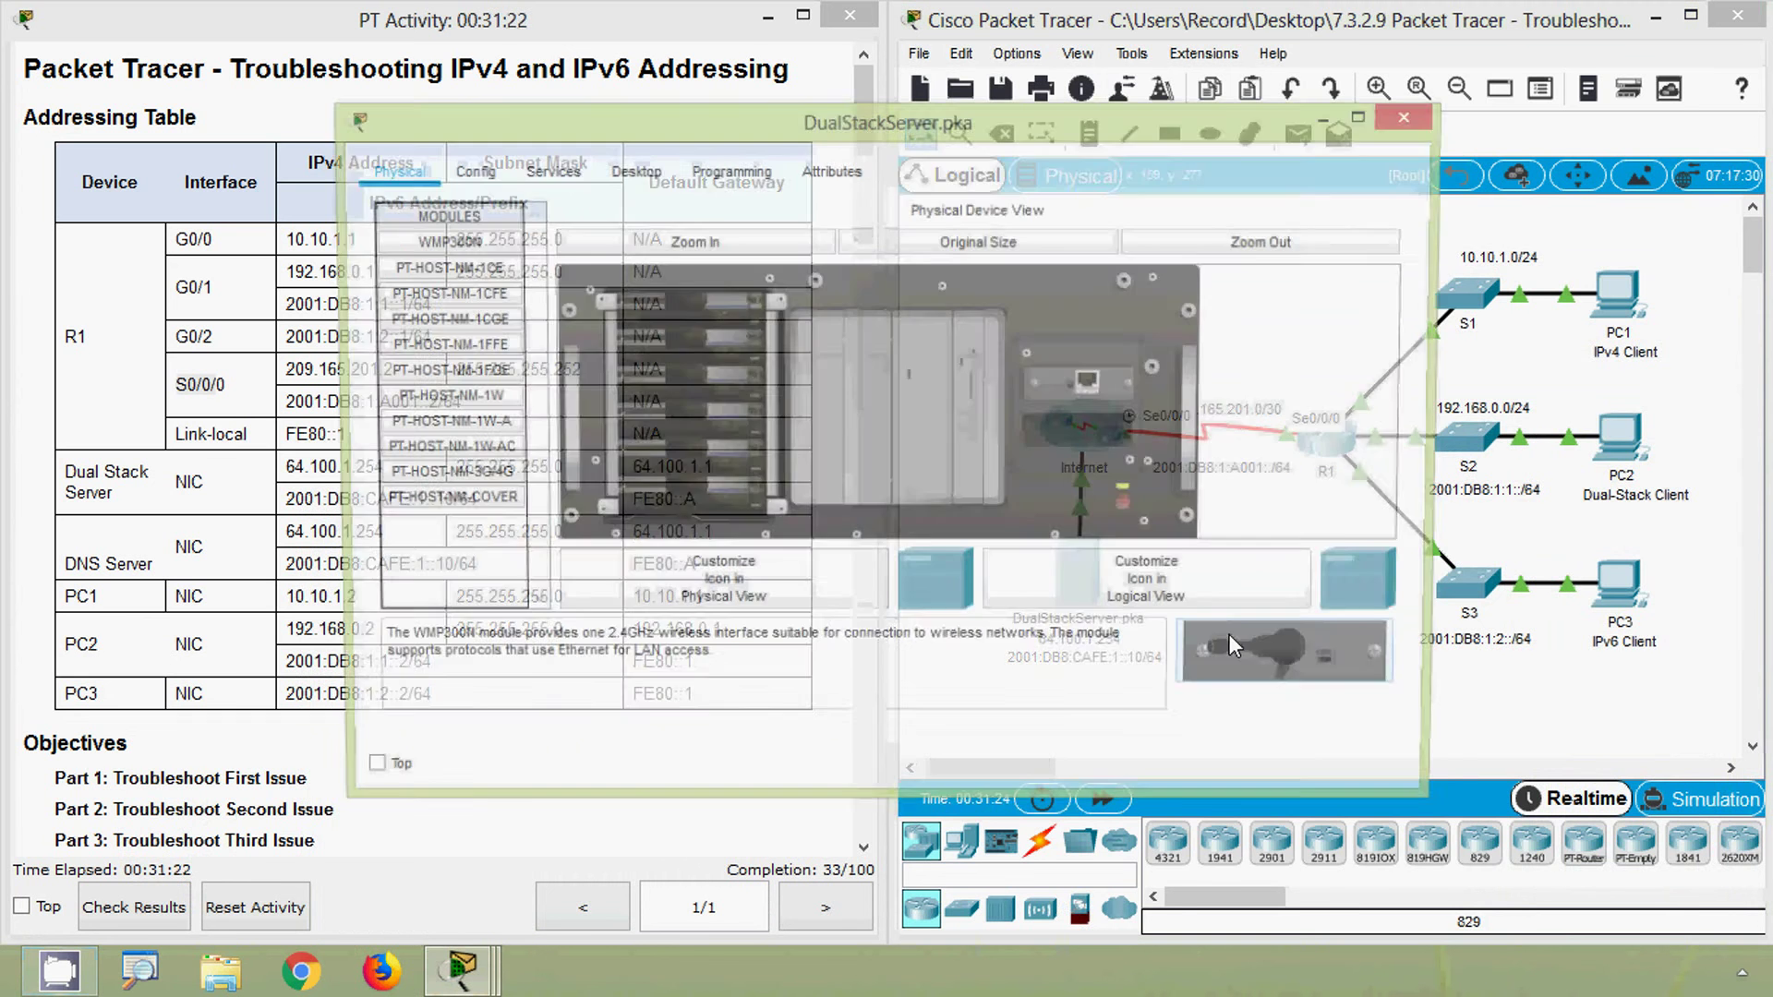
left_click_drag(874, 131, 1111, 145)
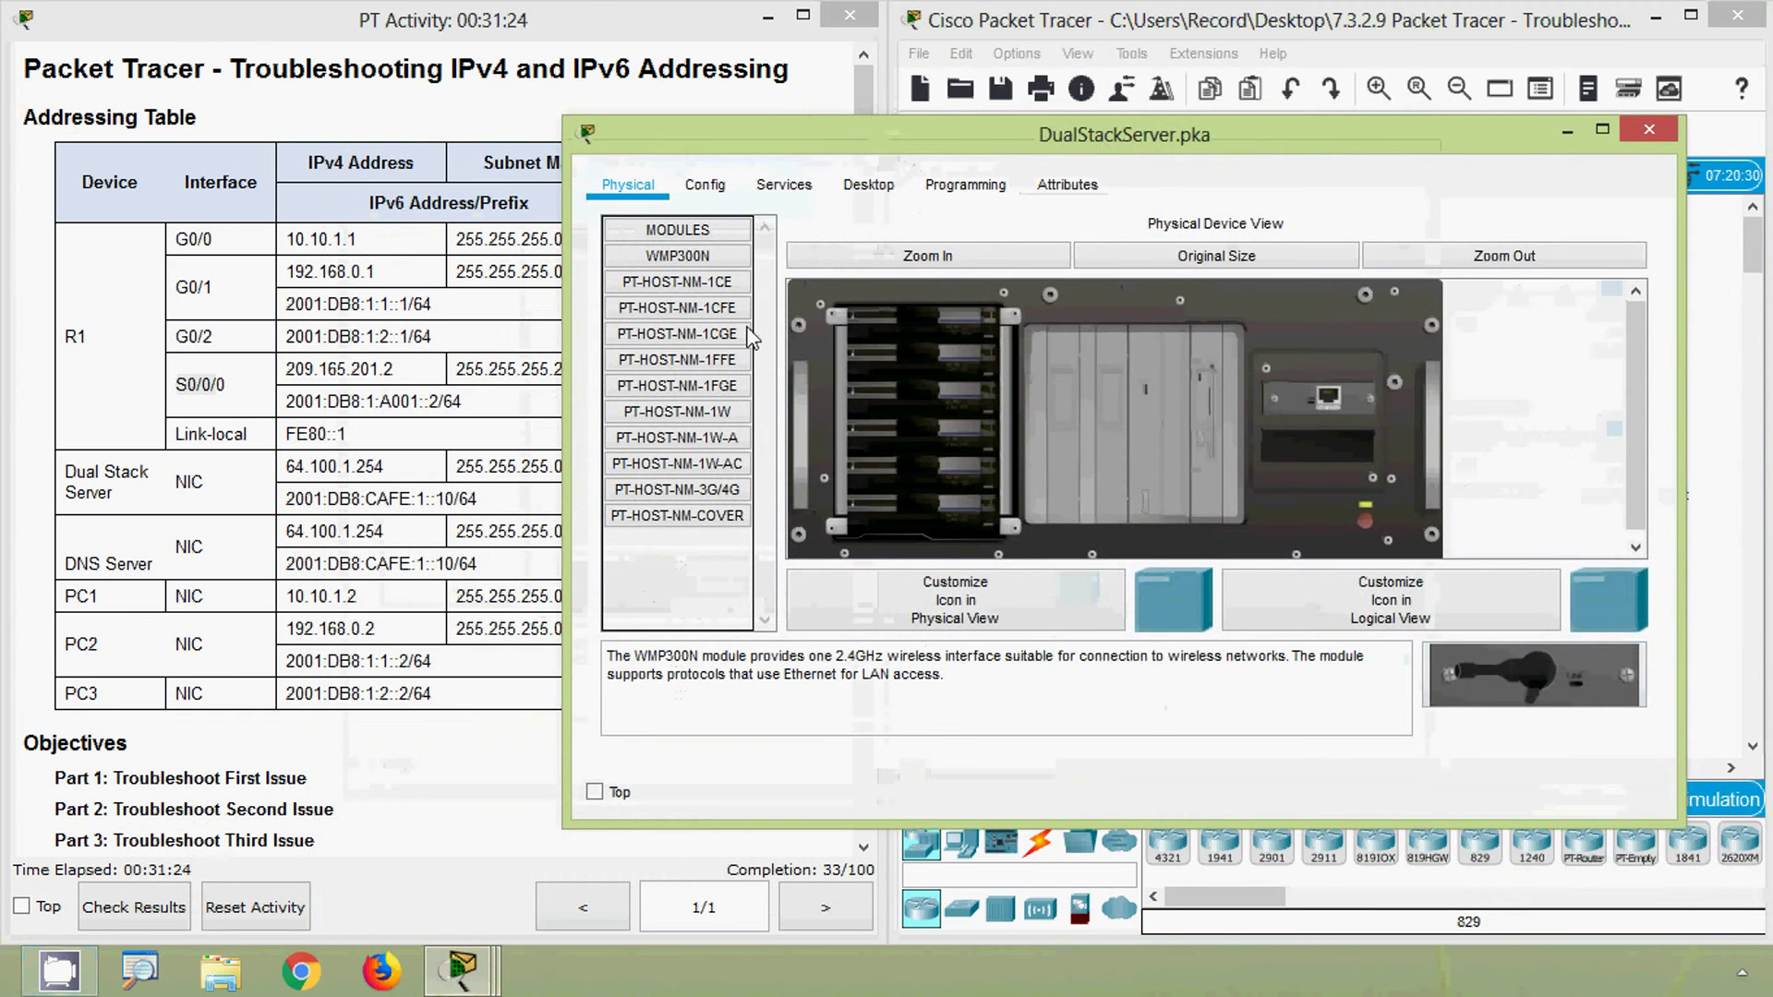
left_click_drag(567, 381, 825, 381)
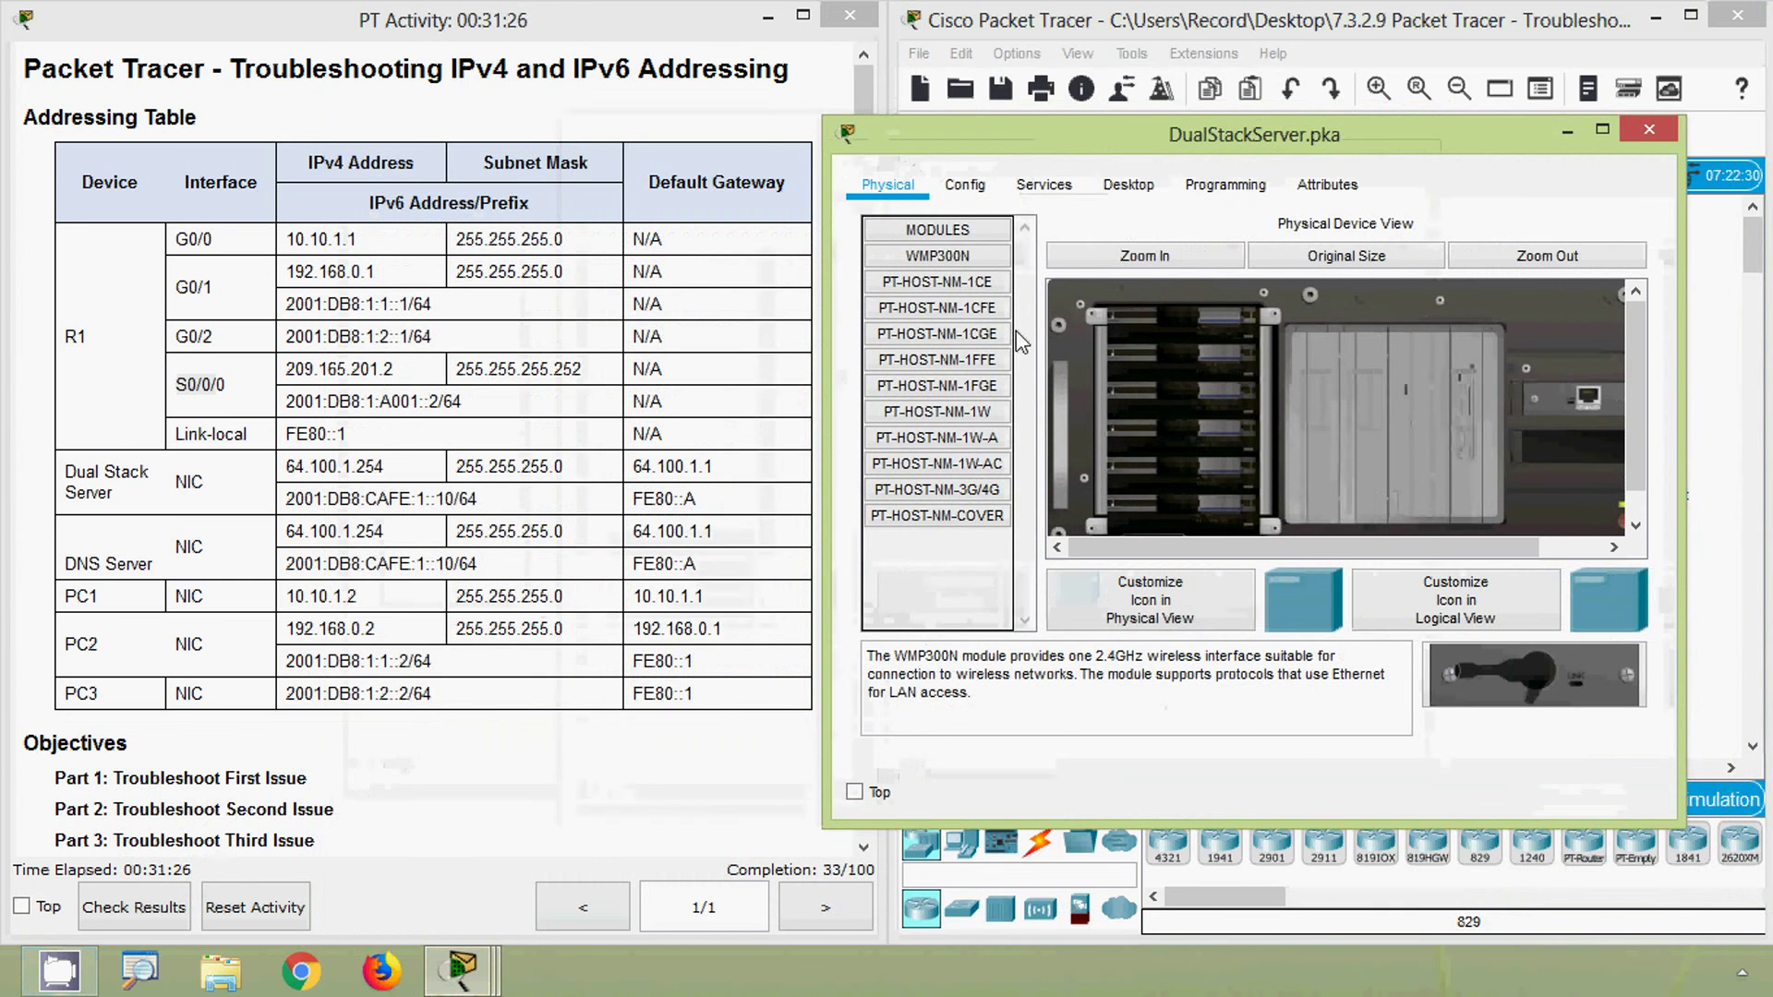
left_click(1129, 188)
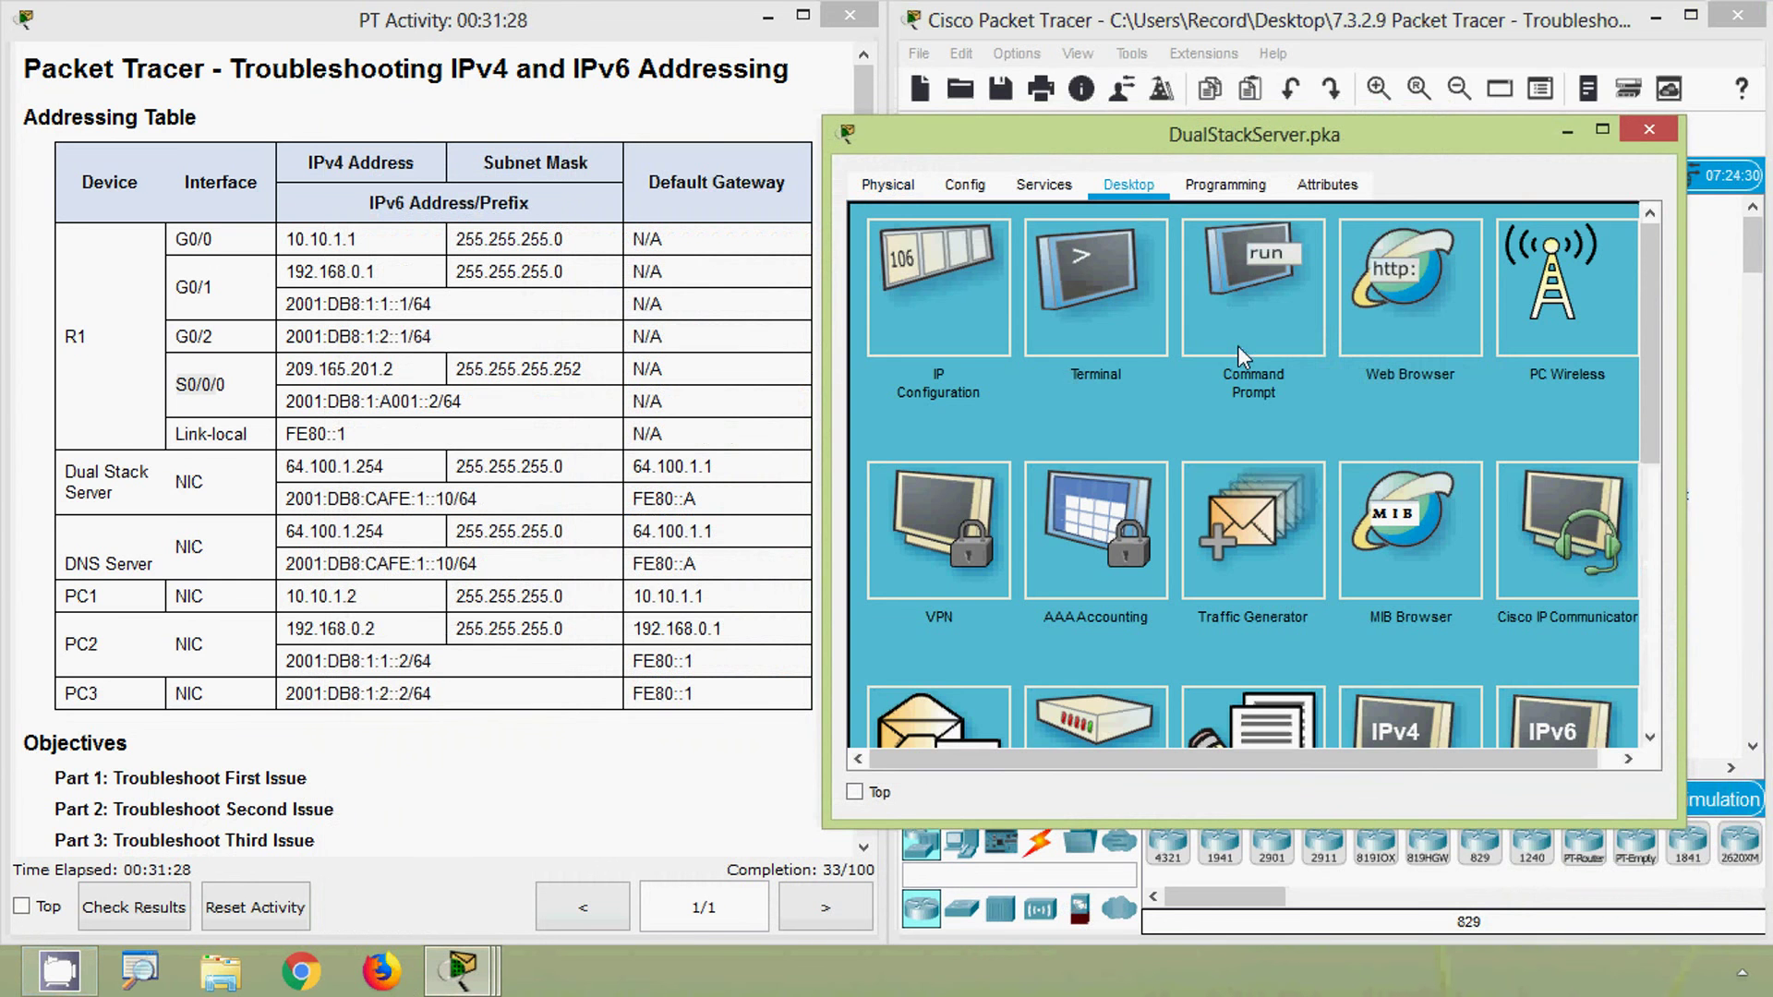
left_click(955, 342)
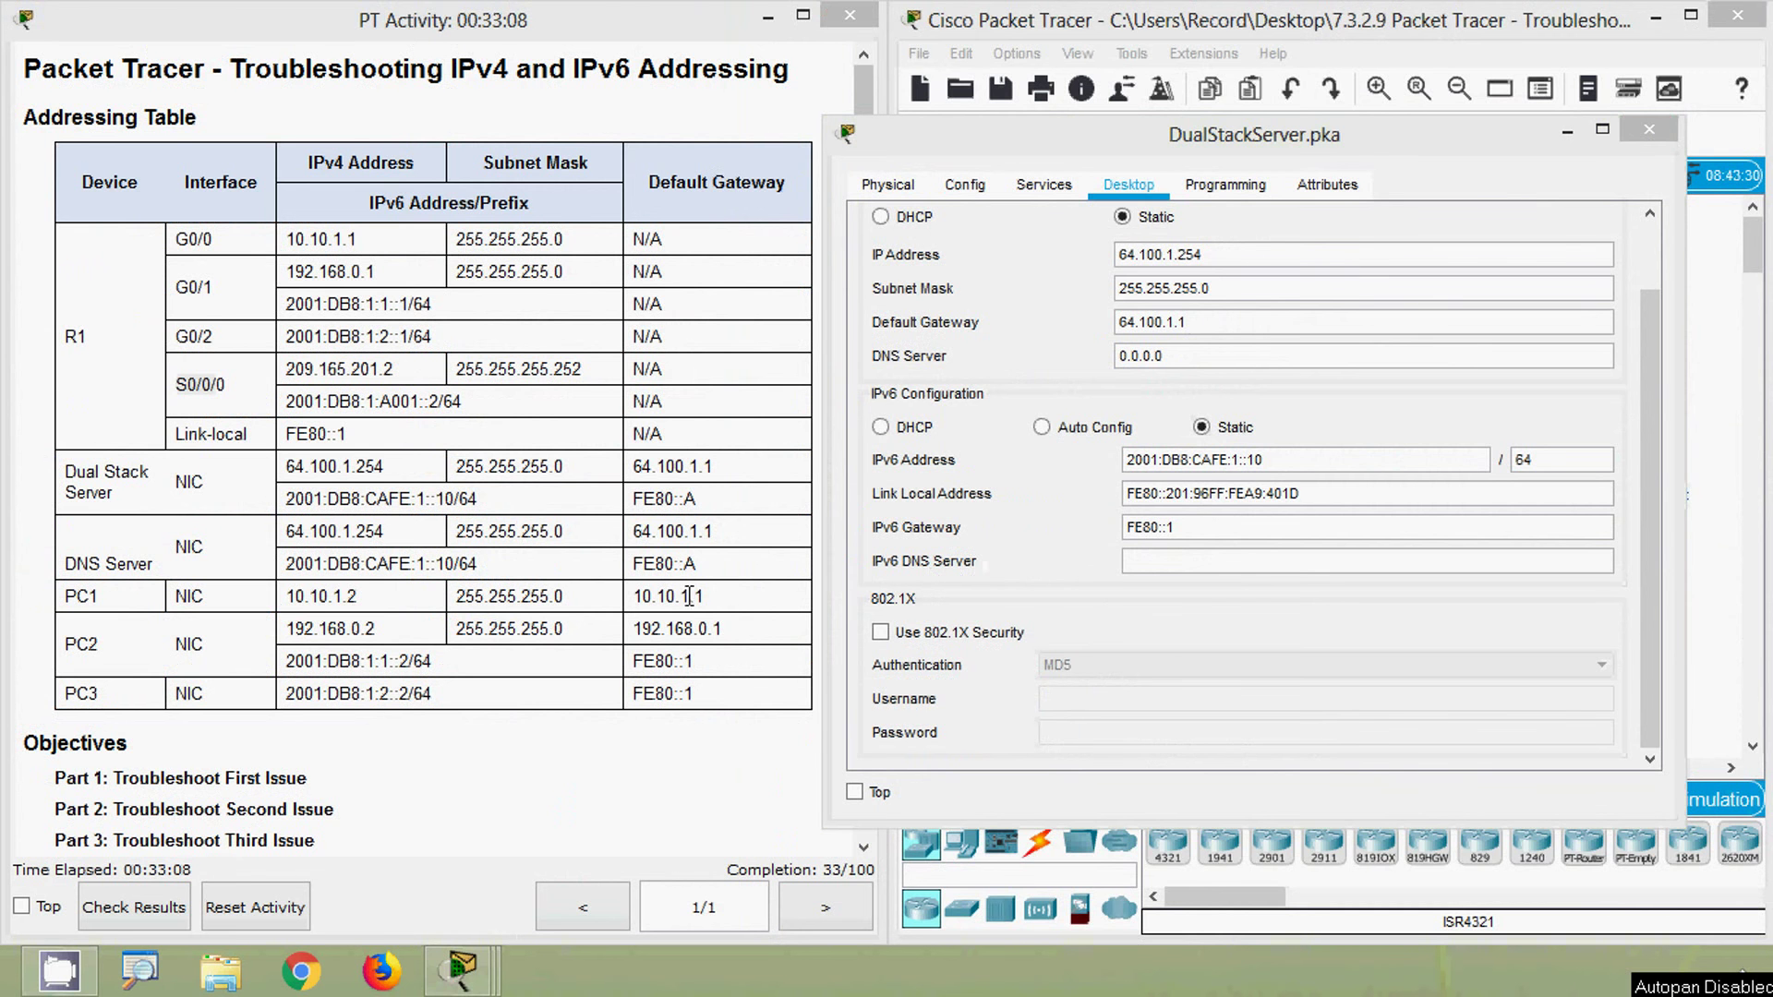
- Set the DualStackServer.pka IPv6 gateway to FE80::A and close the server's window
left_click(1192, 531)
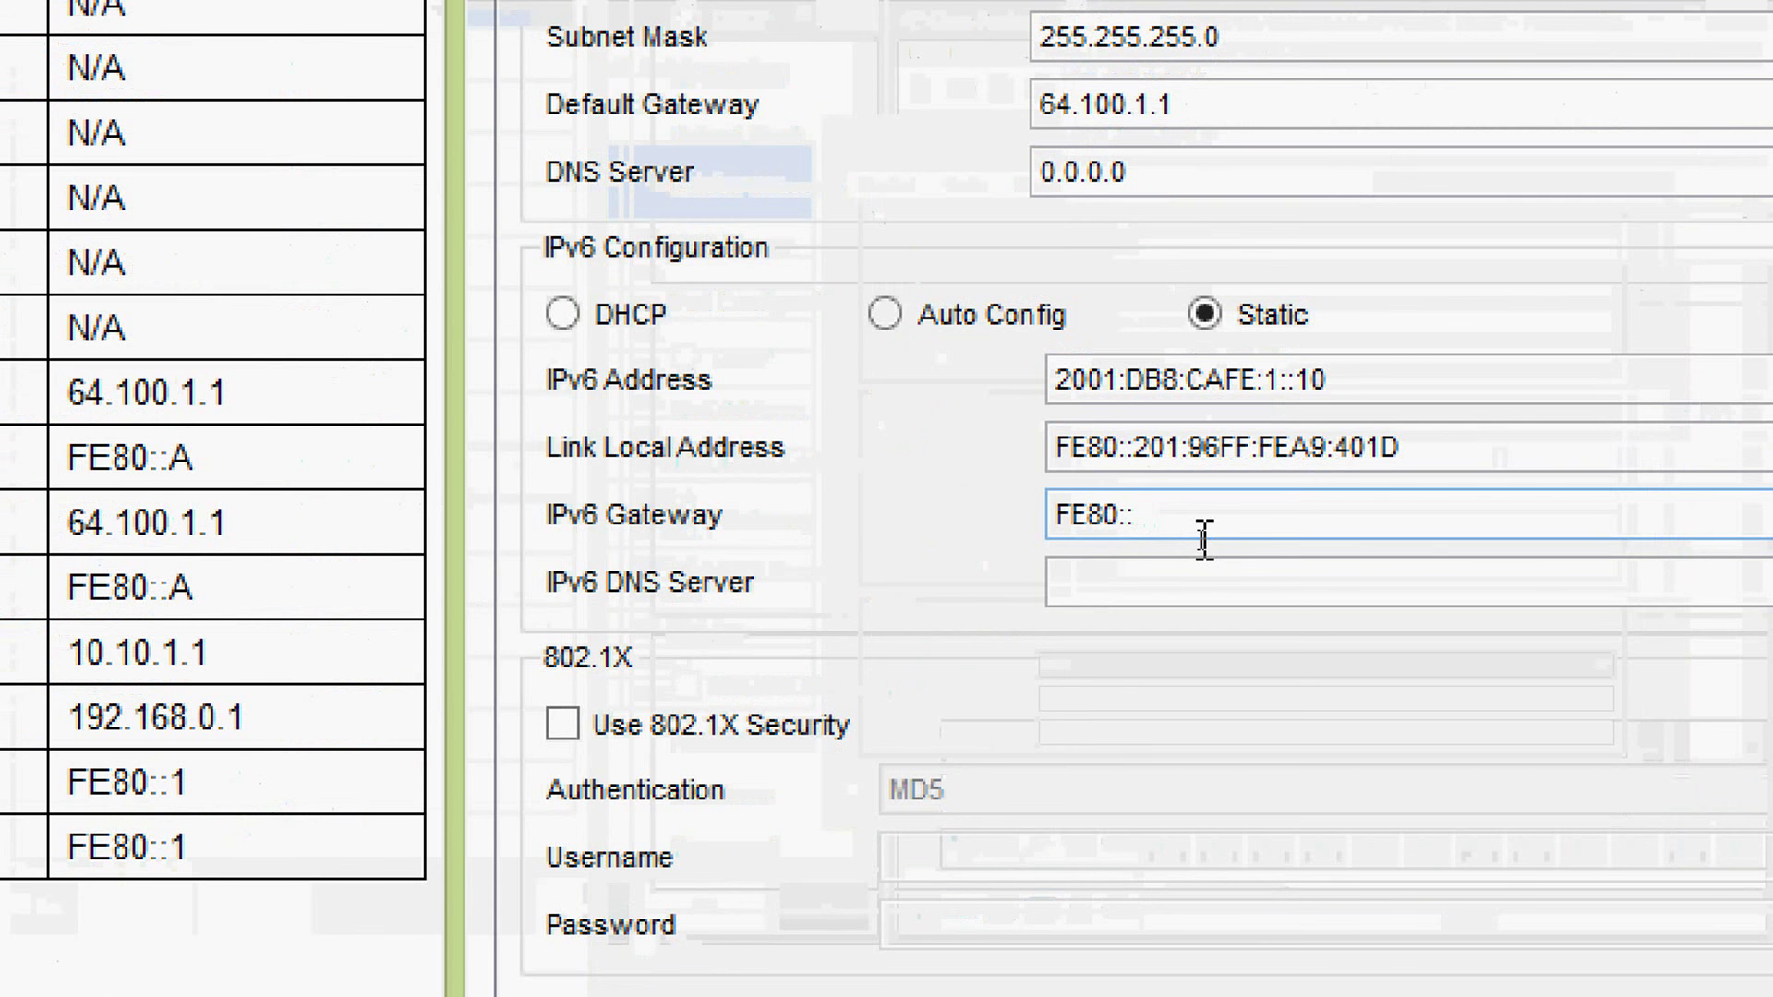
type("A")
left_click(1261, 573)
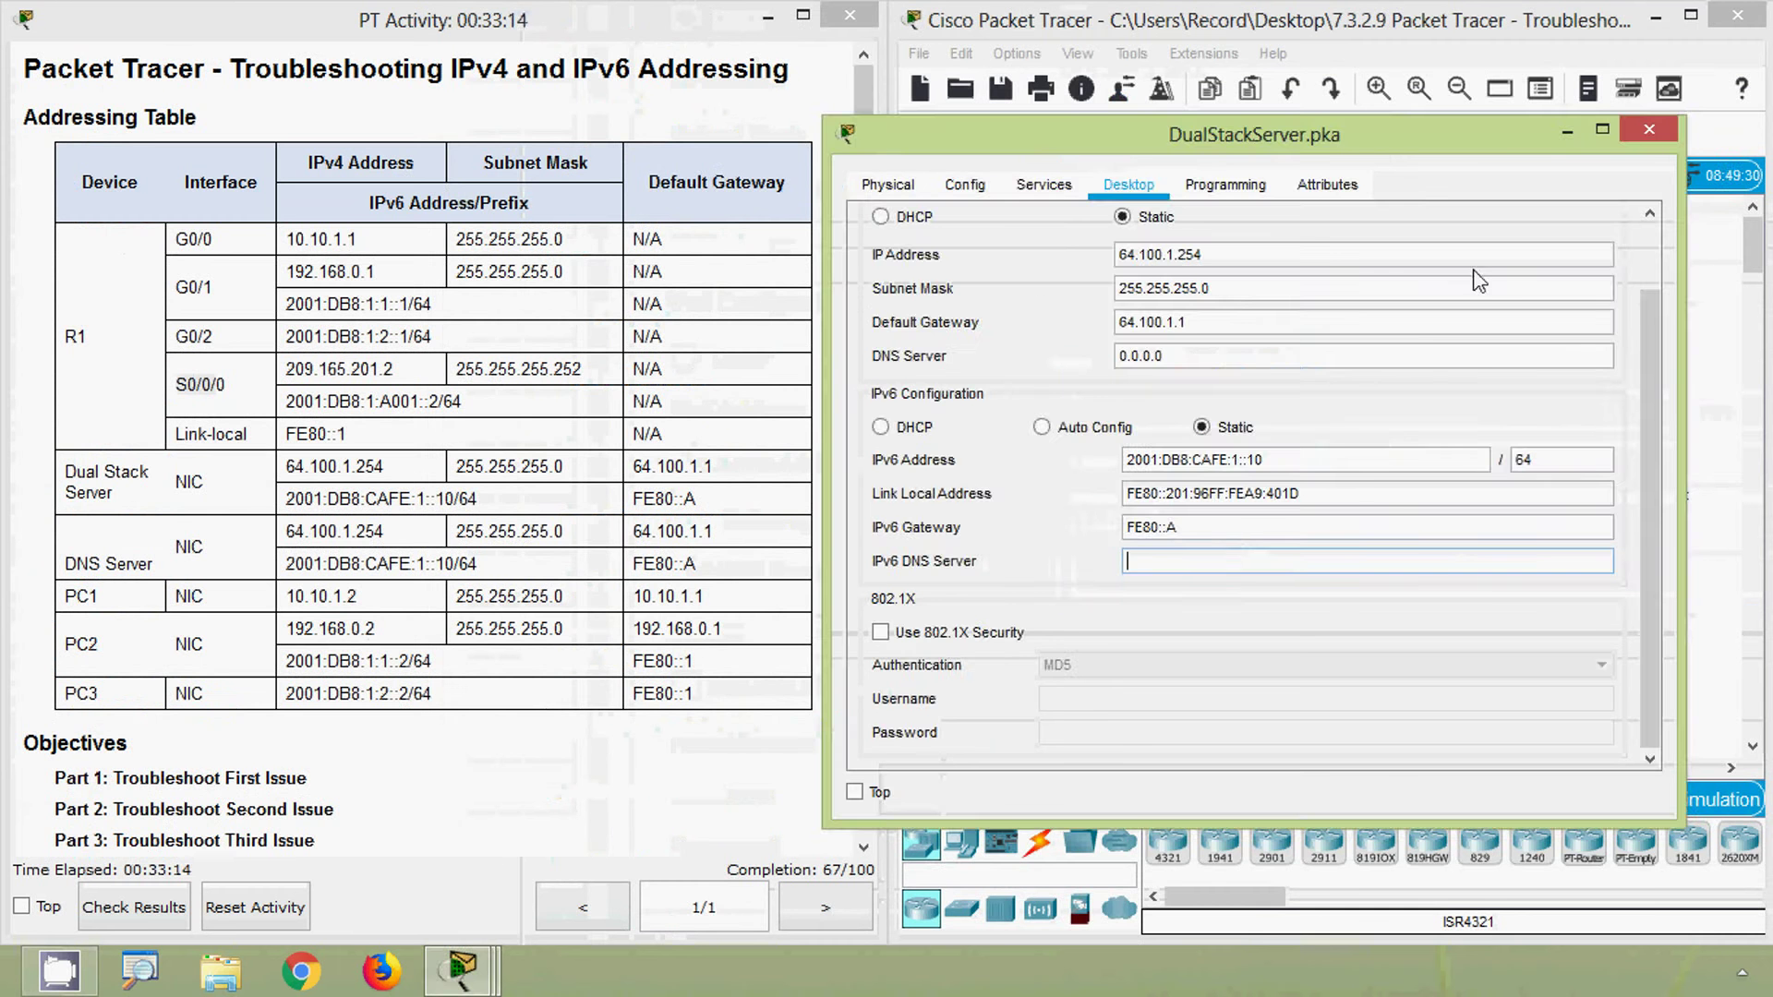
left_click(1633, 135)
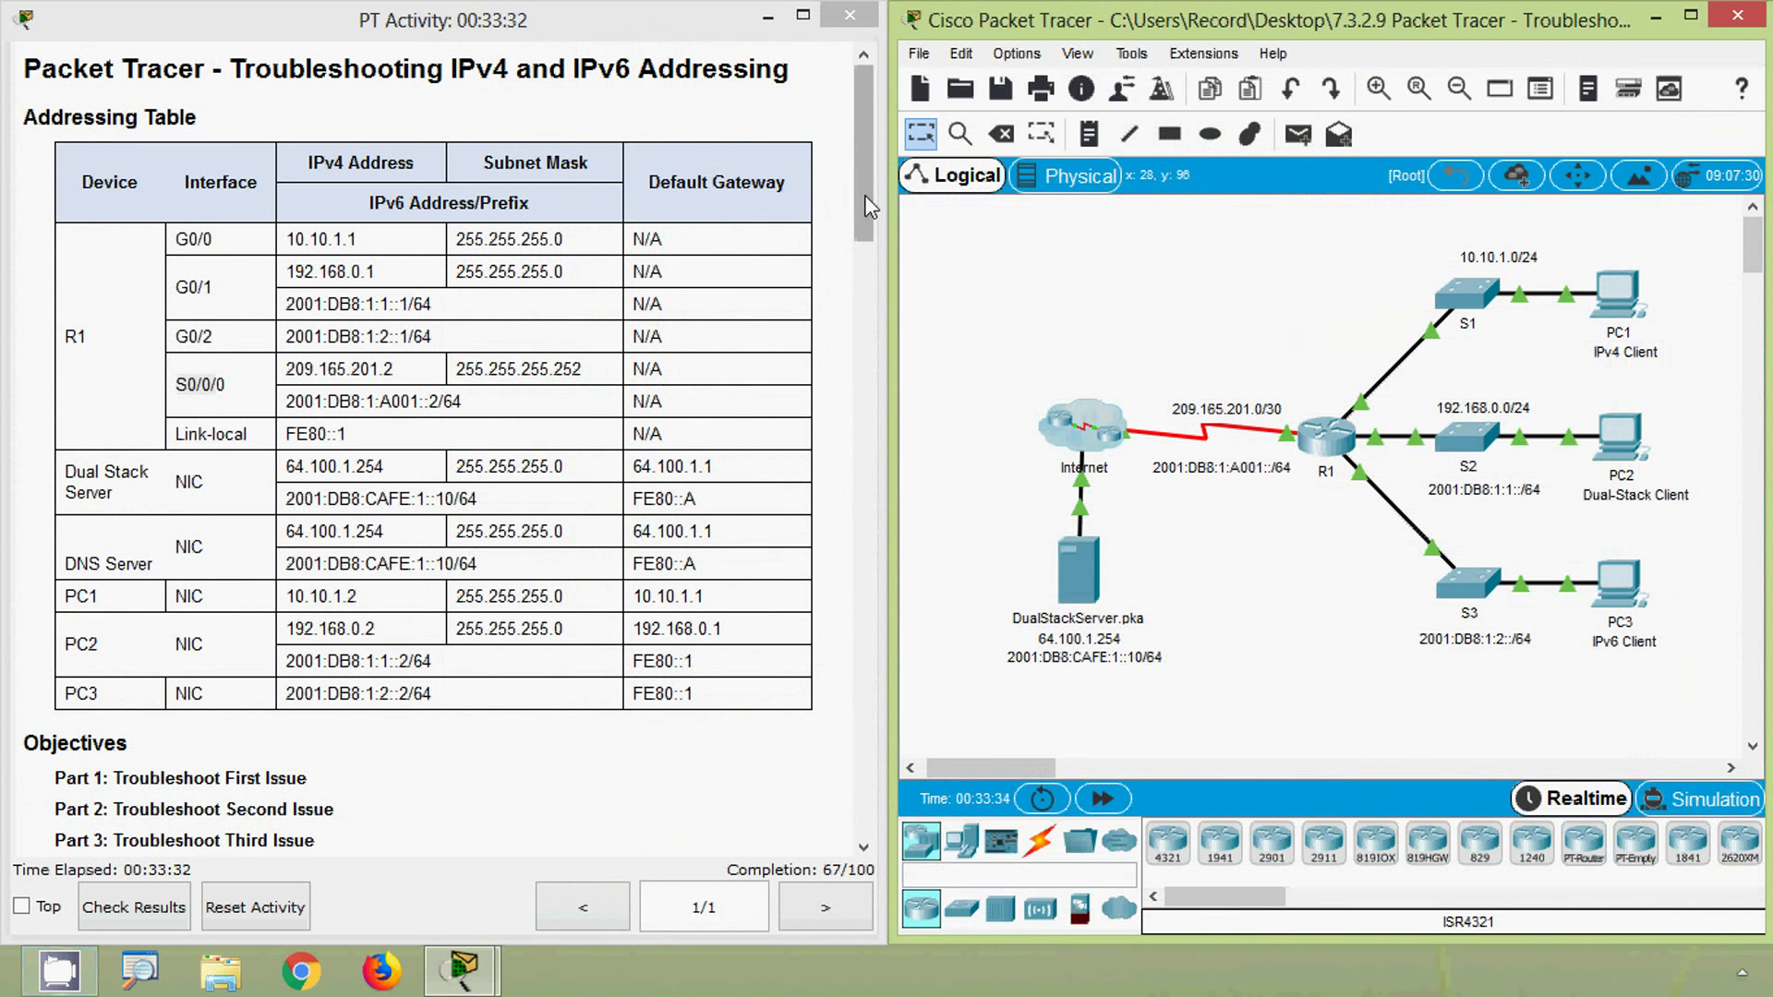
- Return to the tracert test in Part 2's help desk ticket and open PC2's command prompt
left_click_drag(864, 209, 877, 644)
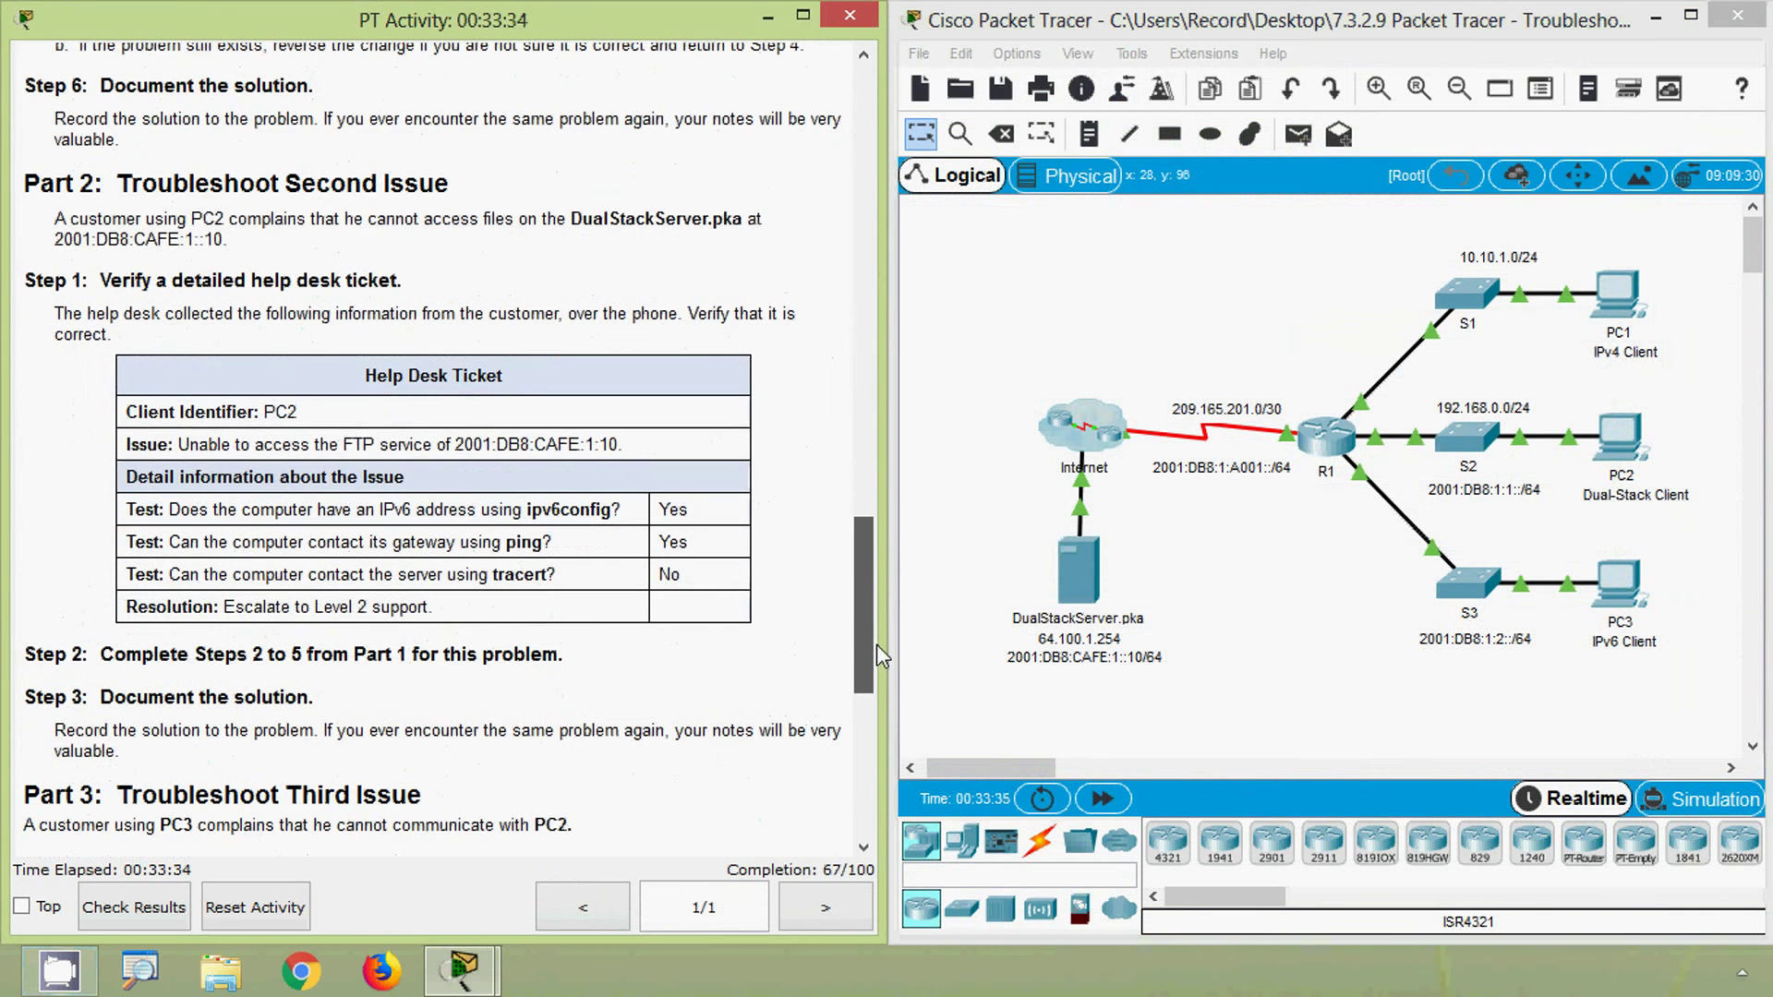
left_click_drag(489, 574, 557, 574)
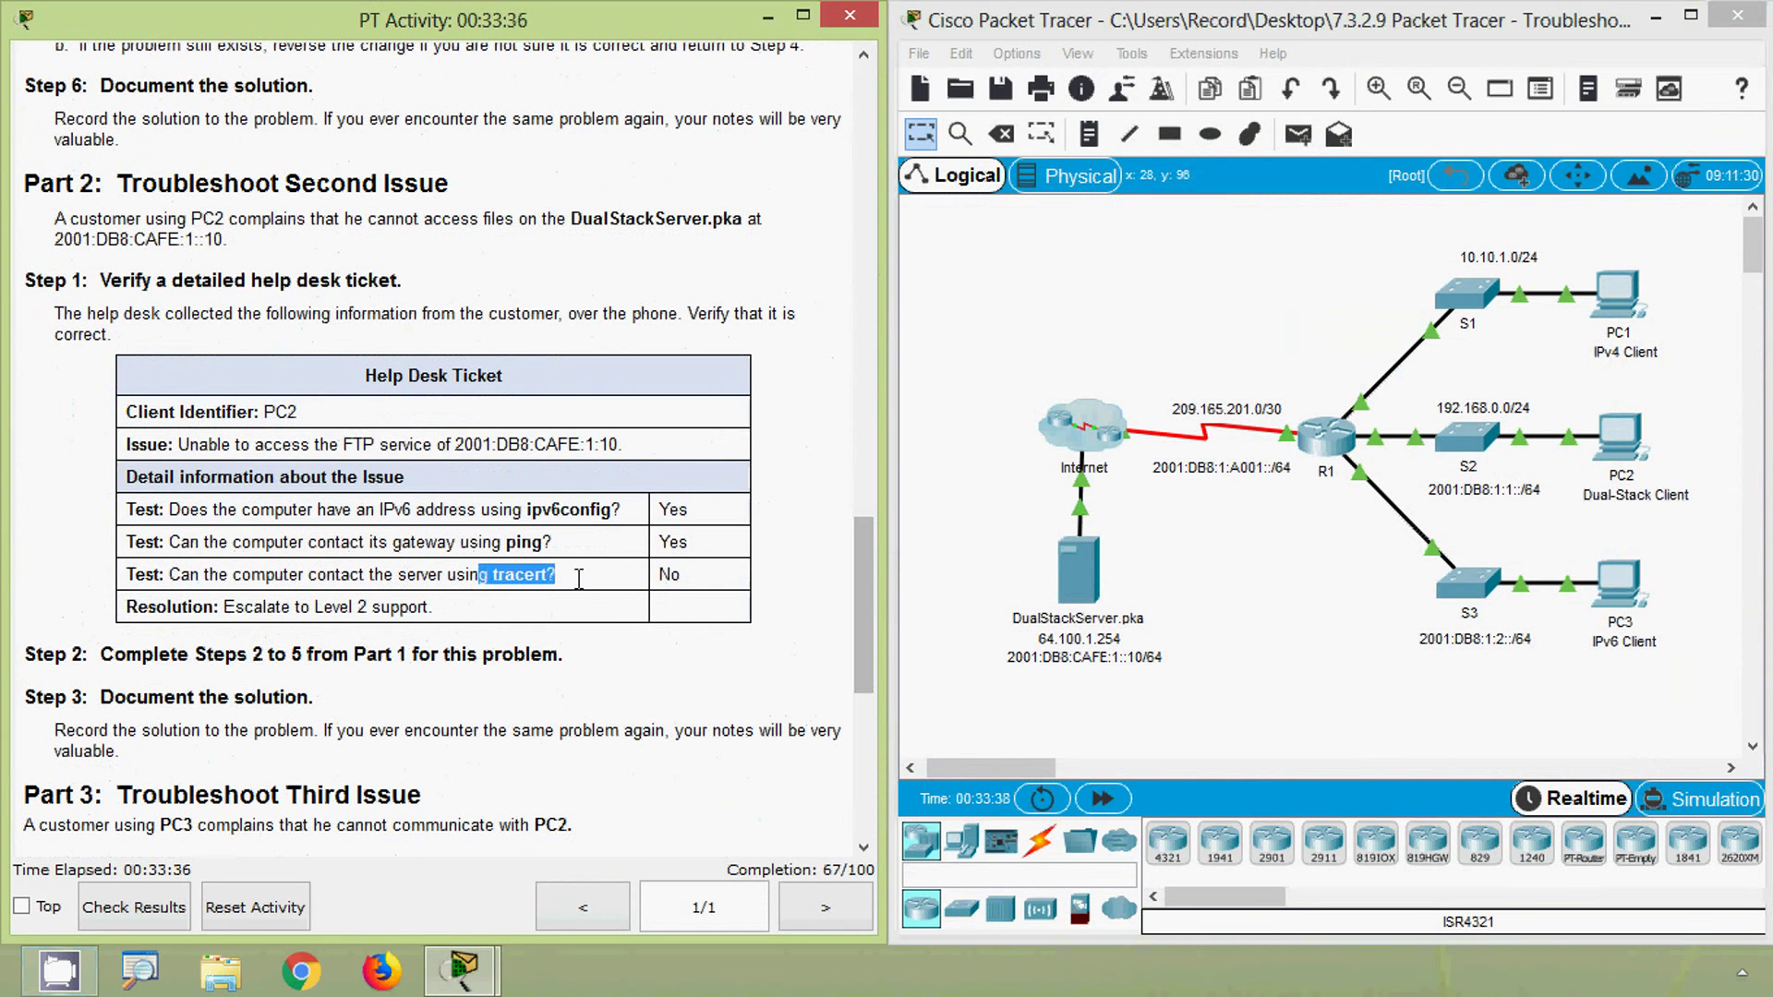
left_click(1637, 452)
left_click(1638, 452)
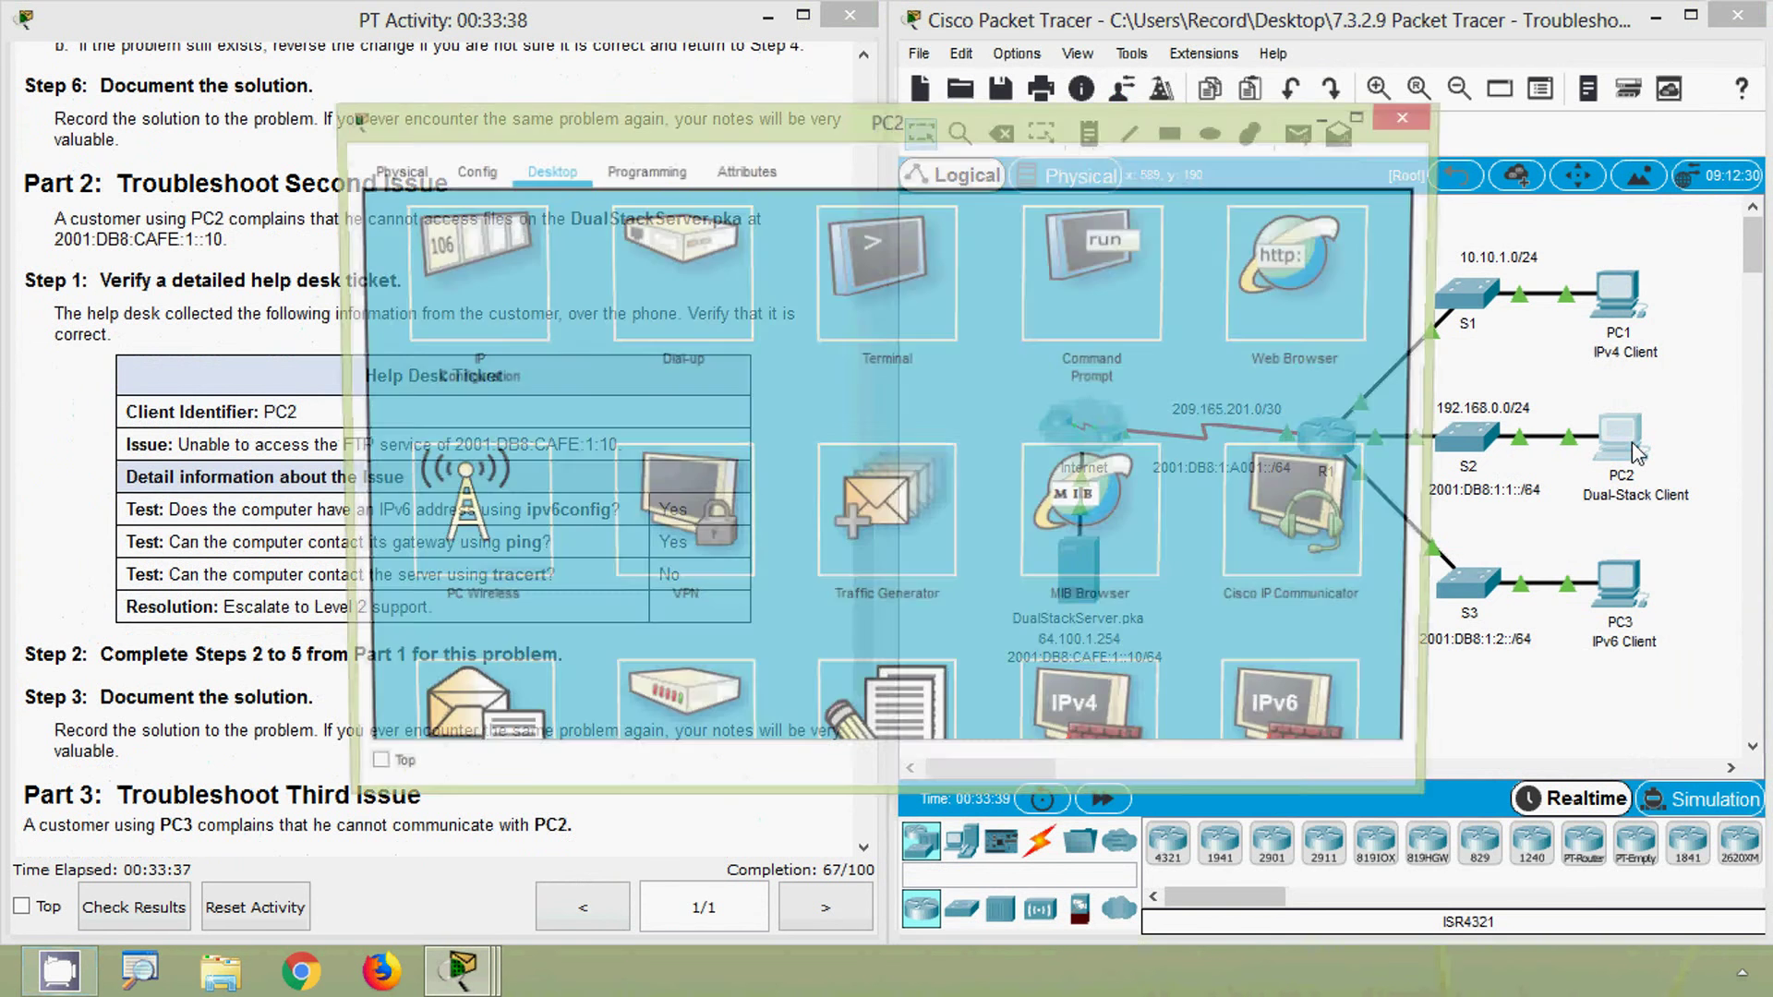
left_click(1071, 287)
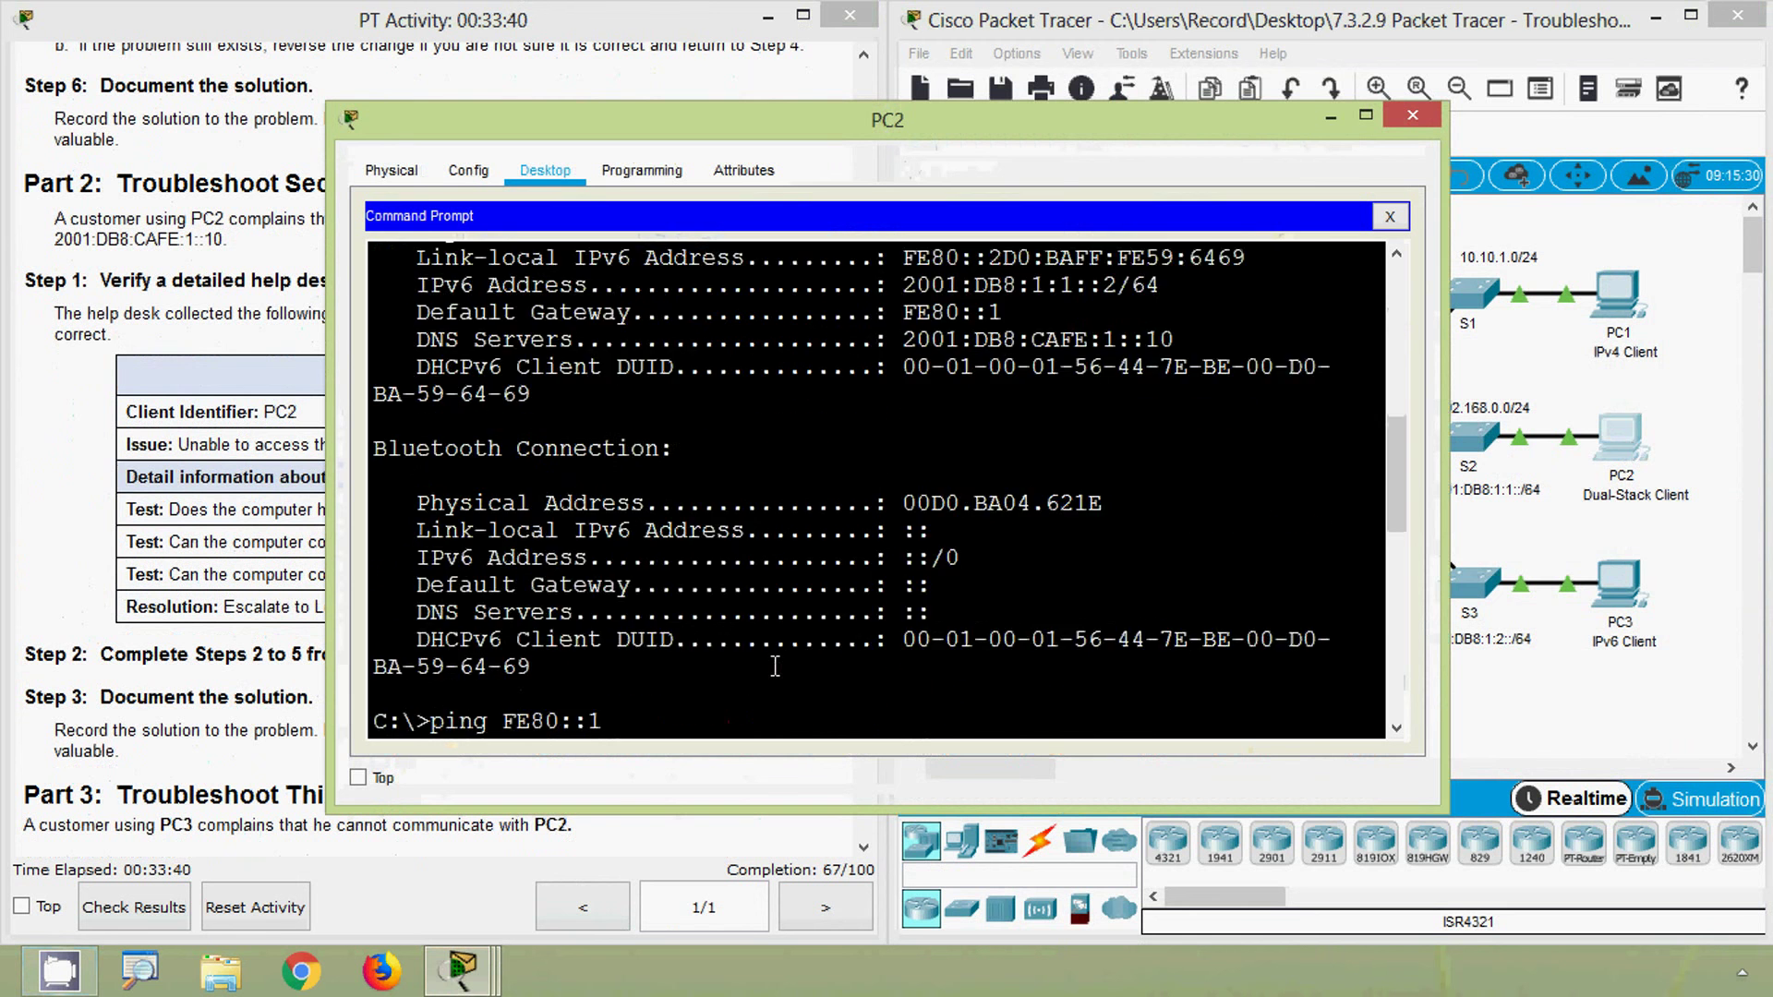
- Repeat the route trace from PC2 to the Dual Stack Server with tracert 2001:DB8:CAFE:1::10
key("Up")
key("Up")
key("Up")
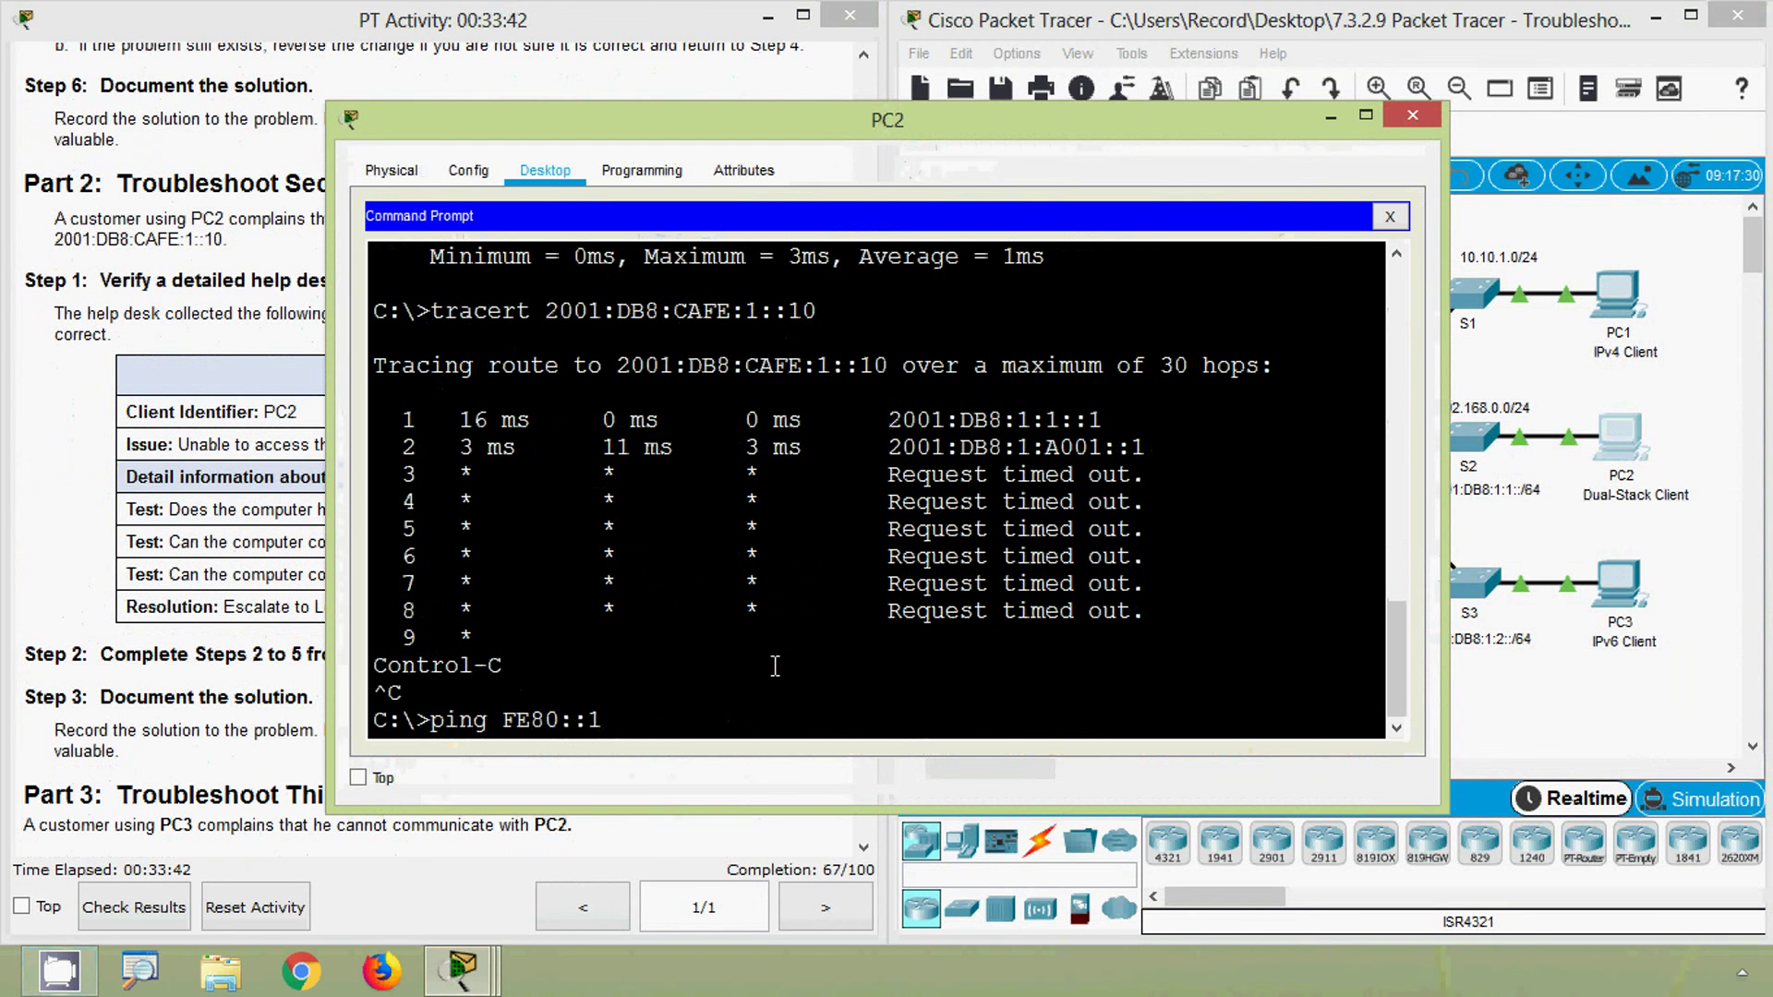
key("Down")
key("Down")
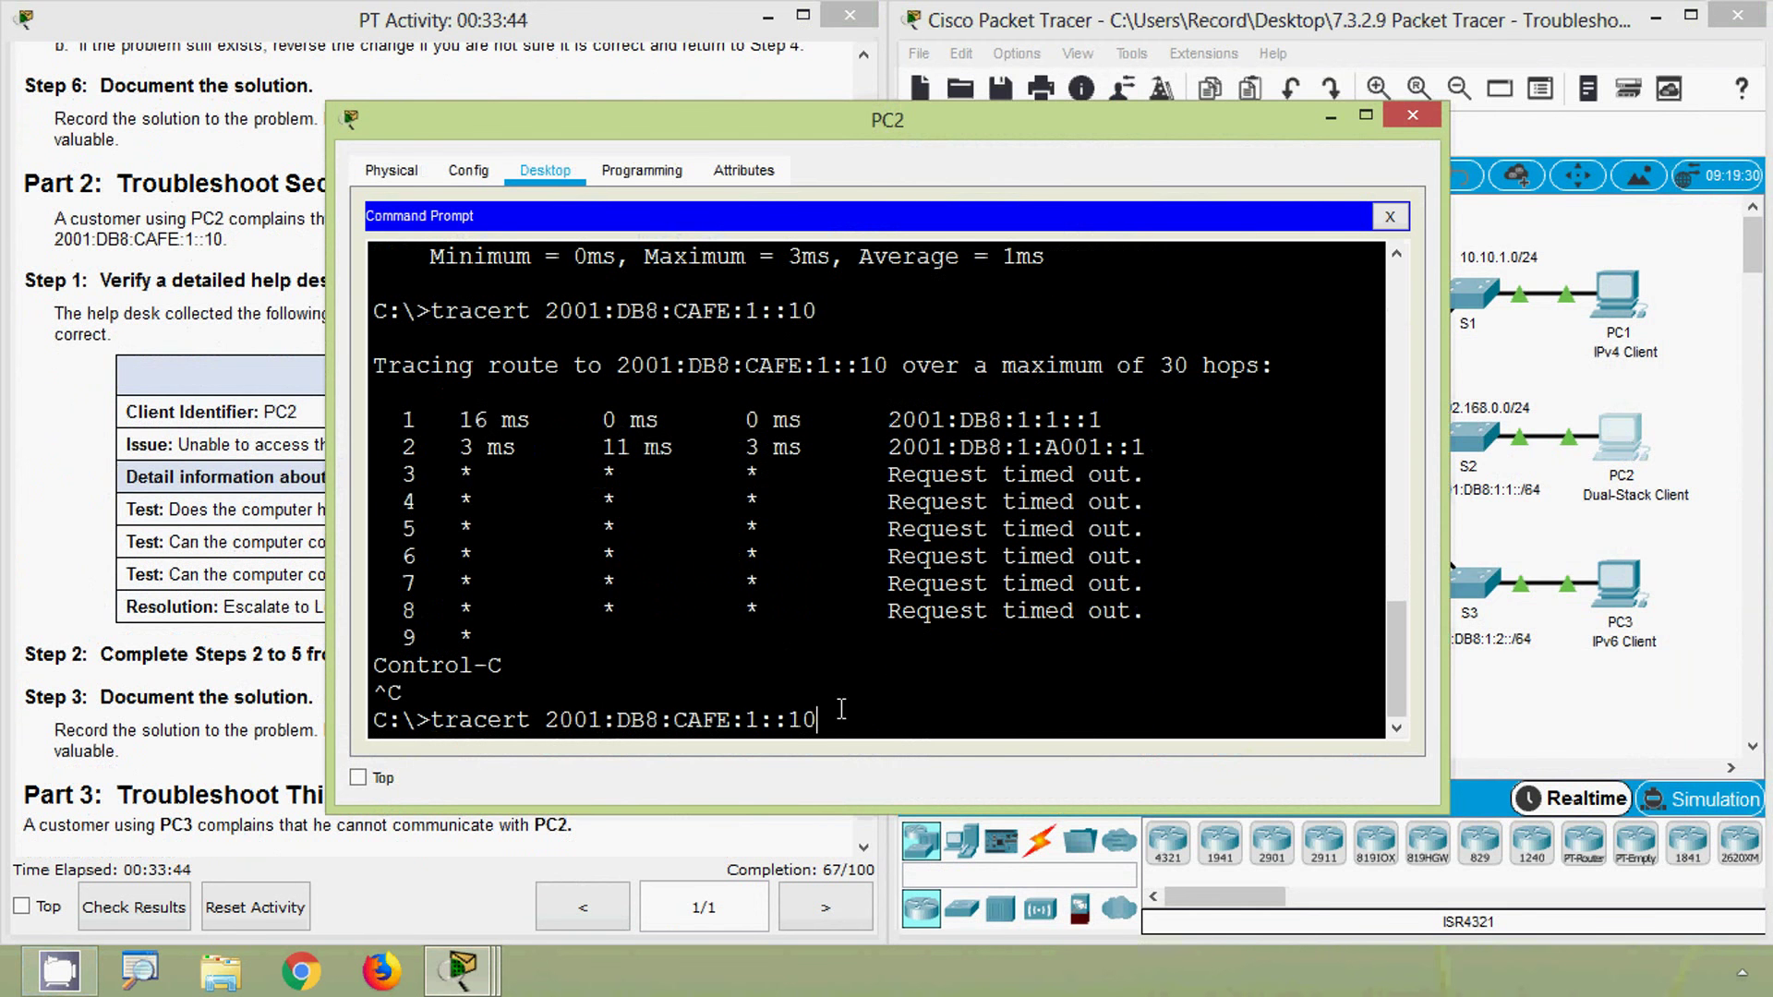
key("Return")
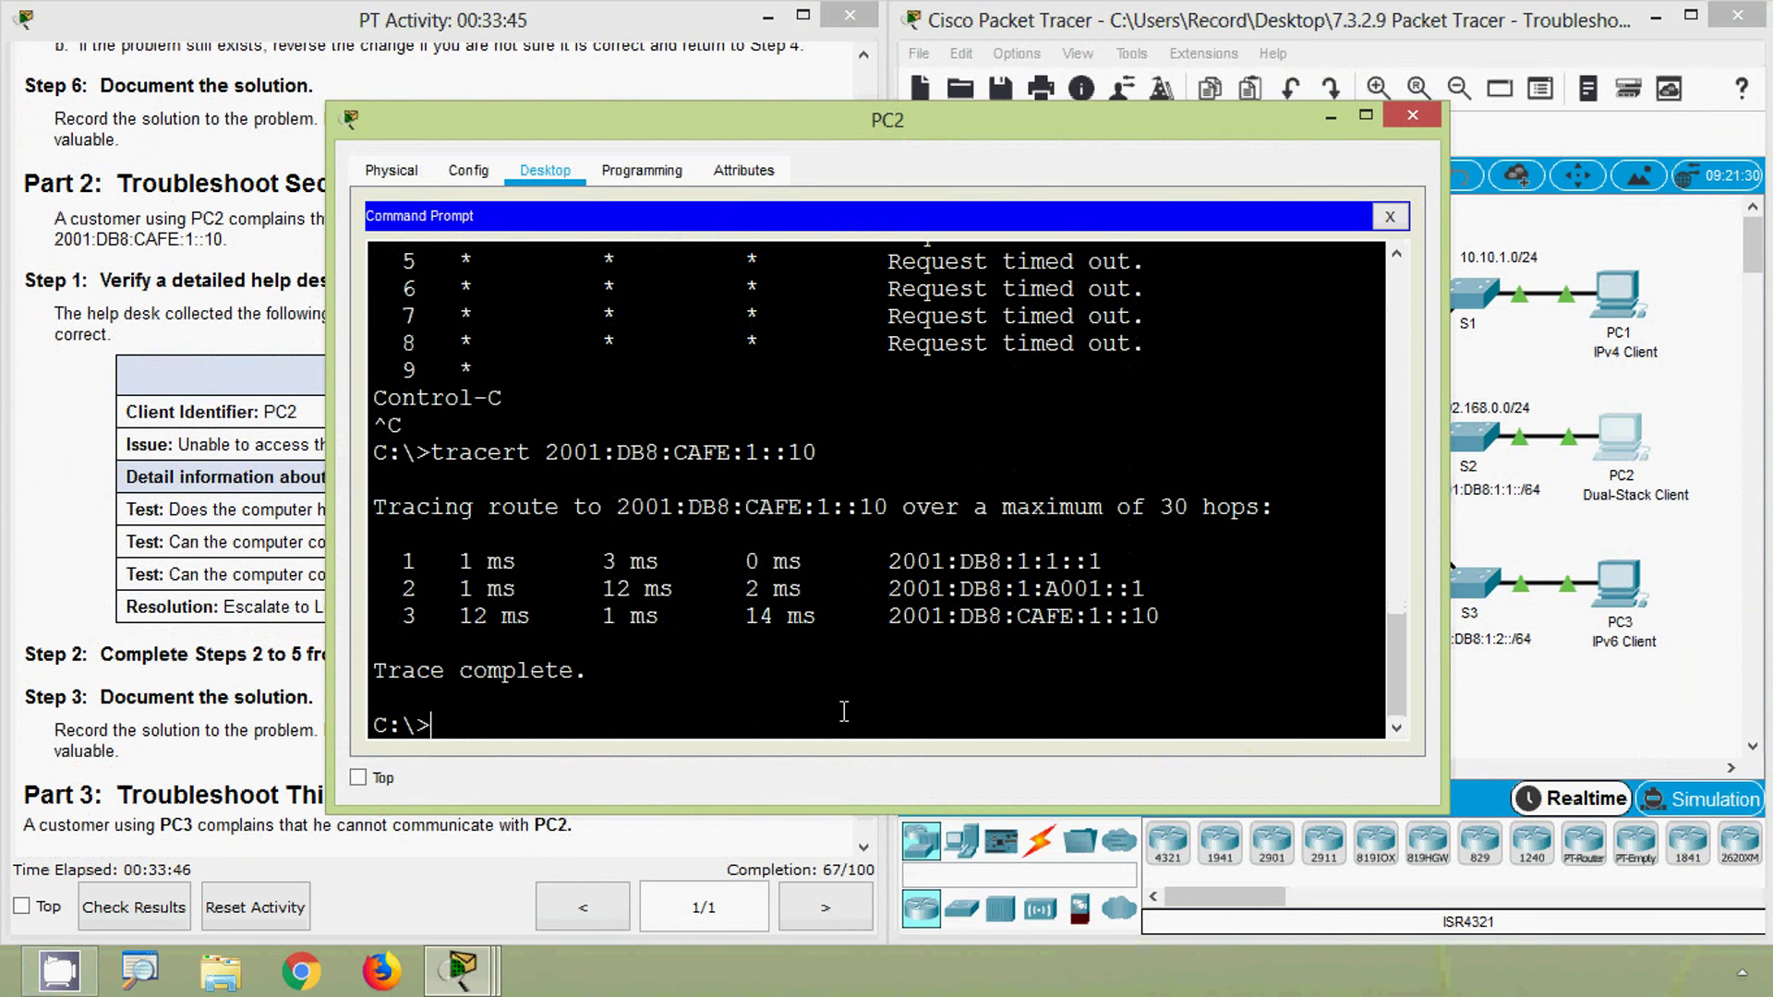
- Test FTP access from PC2 to the Dual Stack Server with ftp 2001:DB8:CAFE:1::10 and close PC2's window
left_click_drag(589, 674, 371, 674)
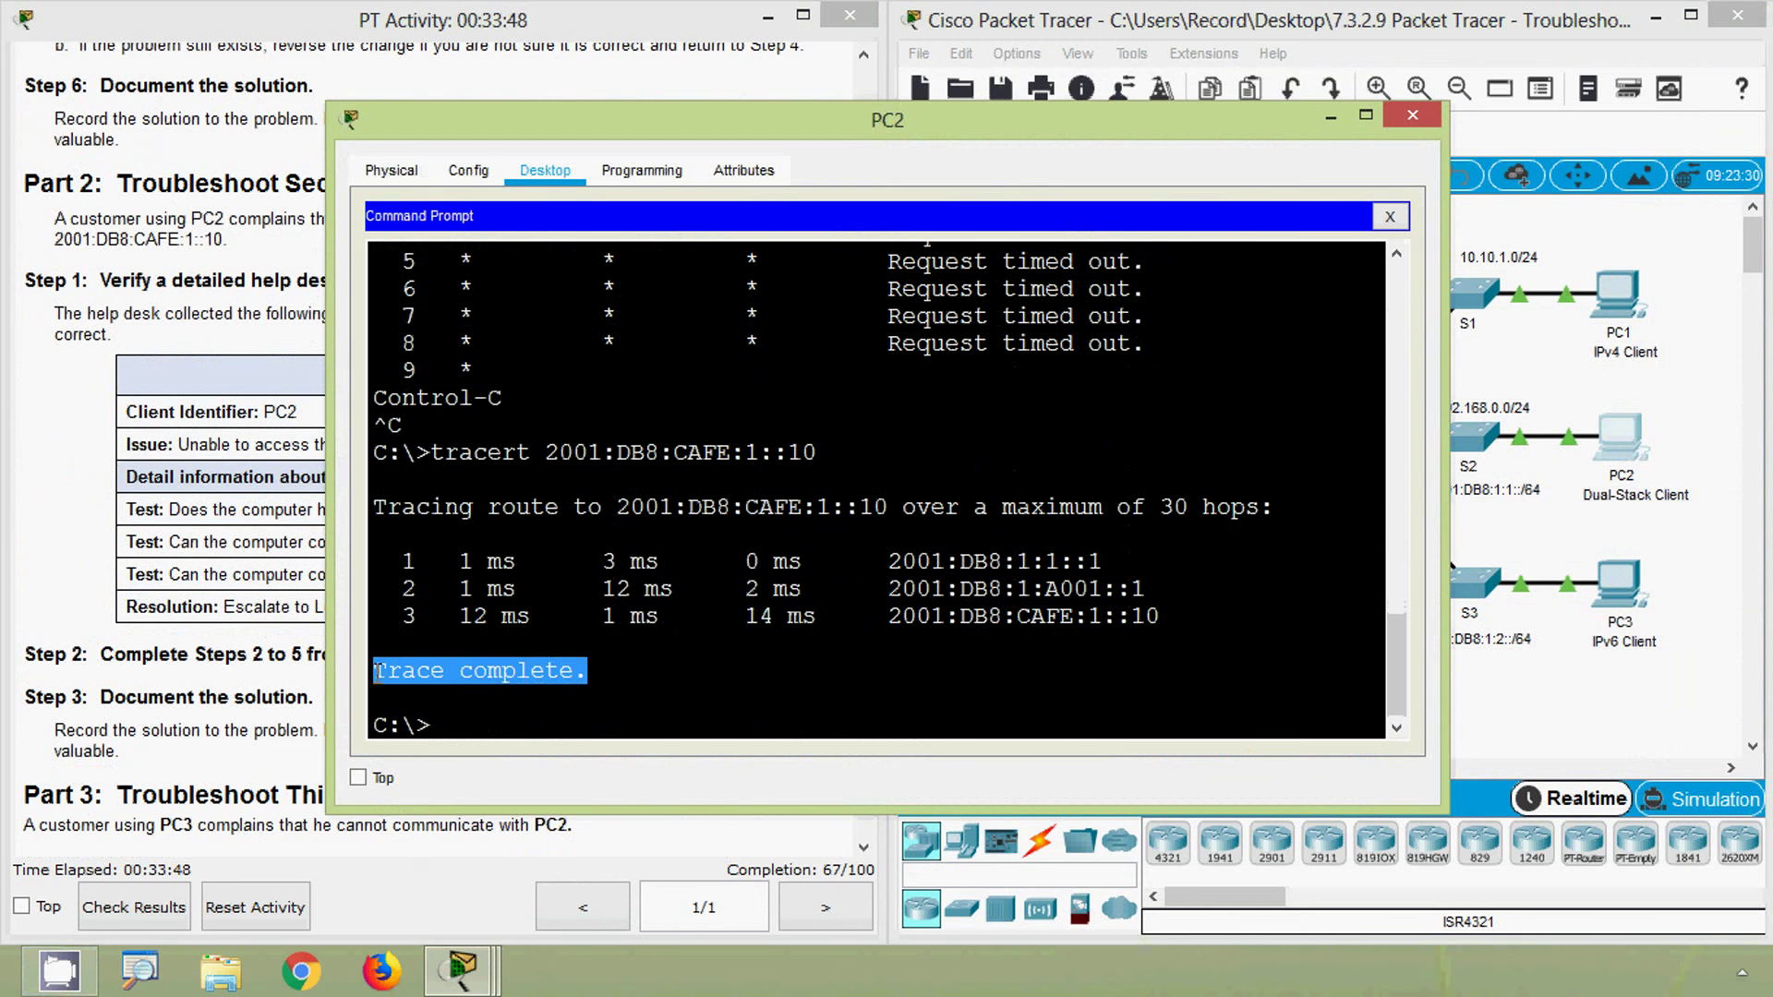
left_click(1183, 448)
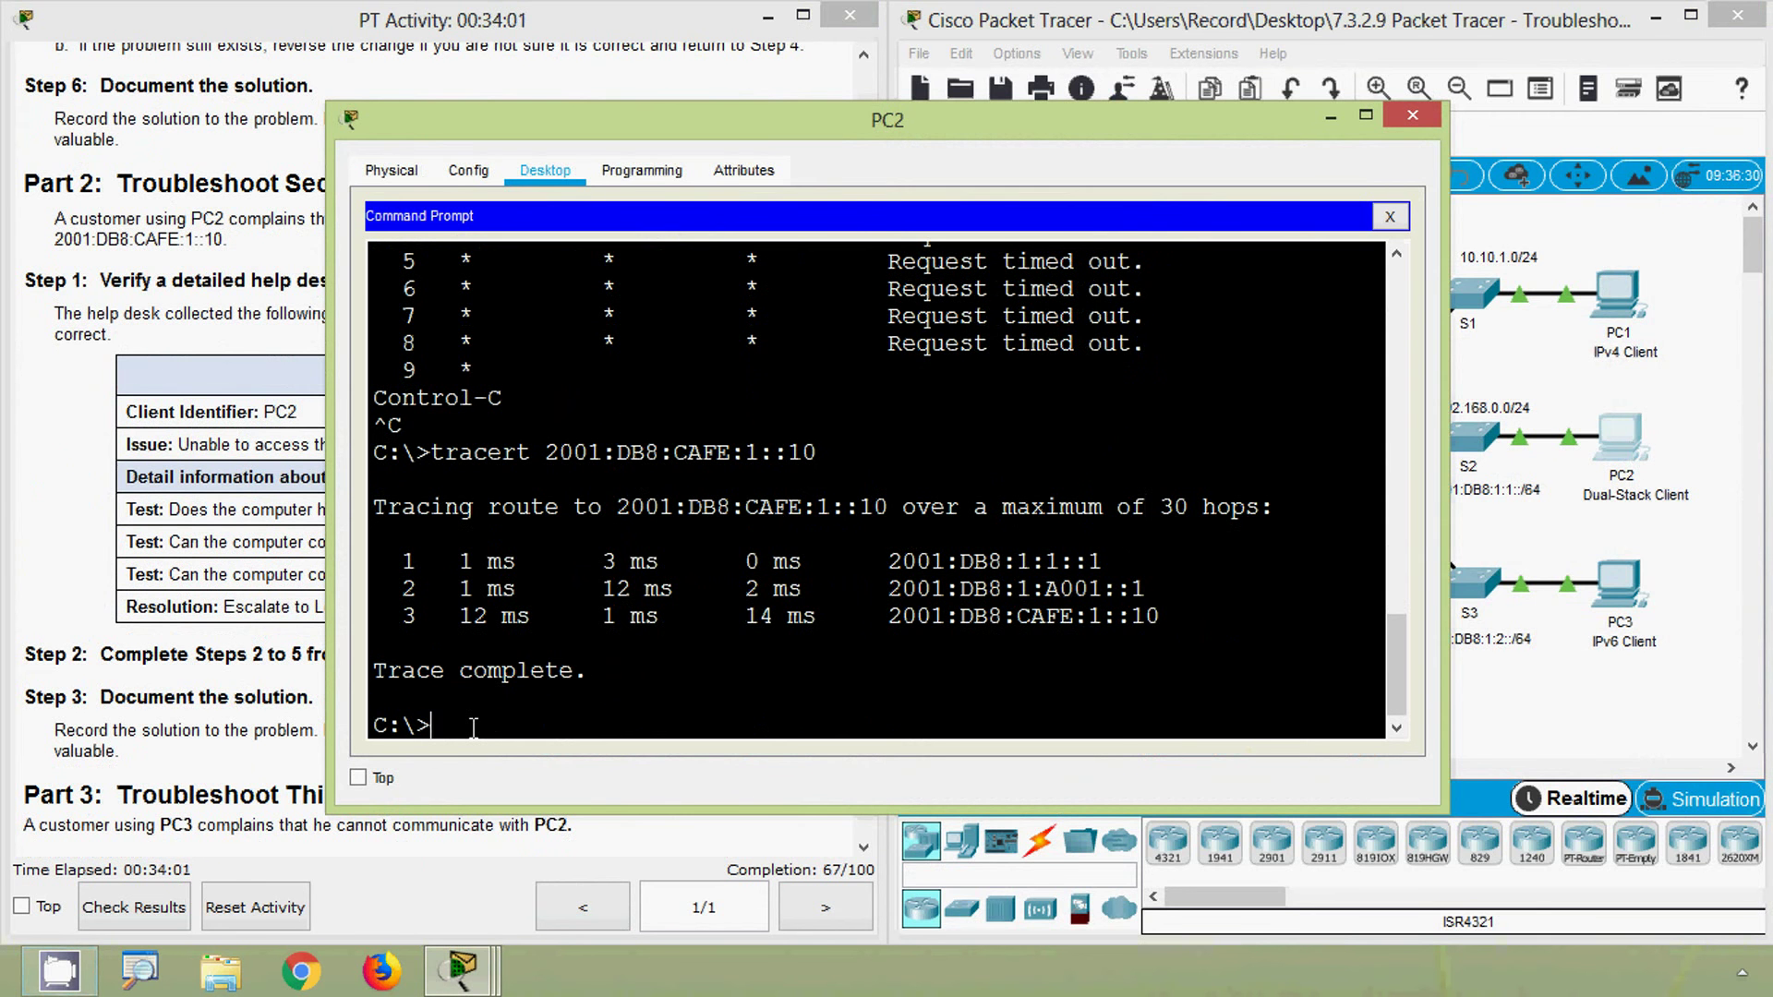
key("Up")
key("Up")
key("Up")
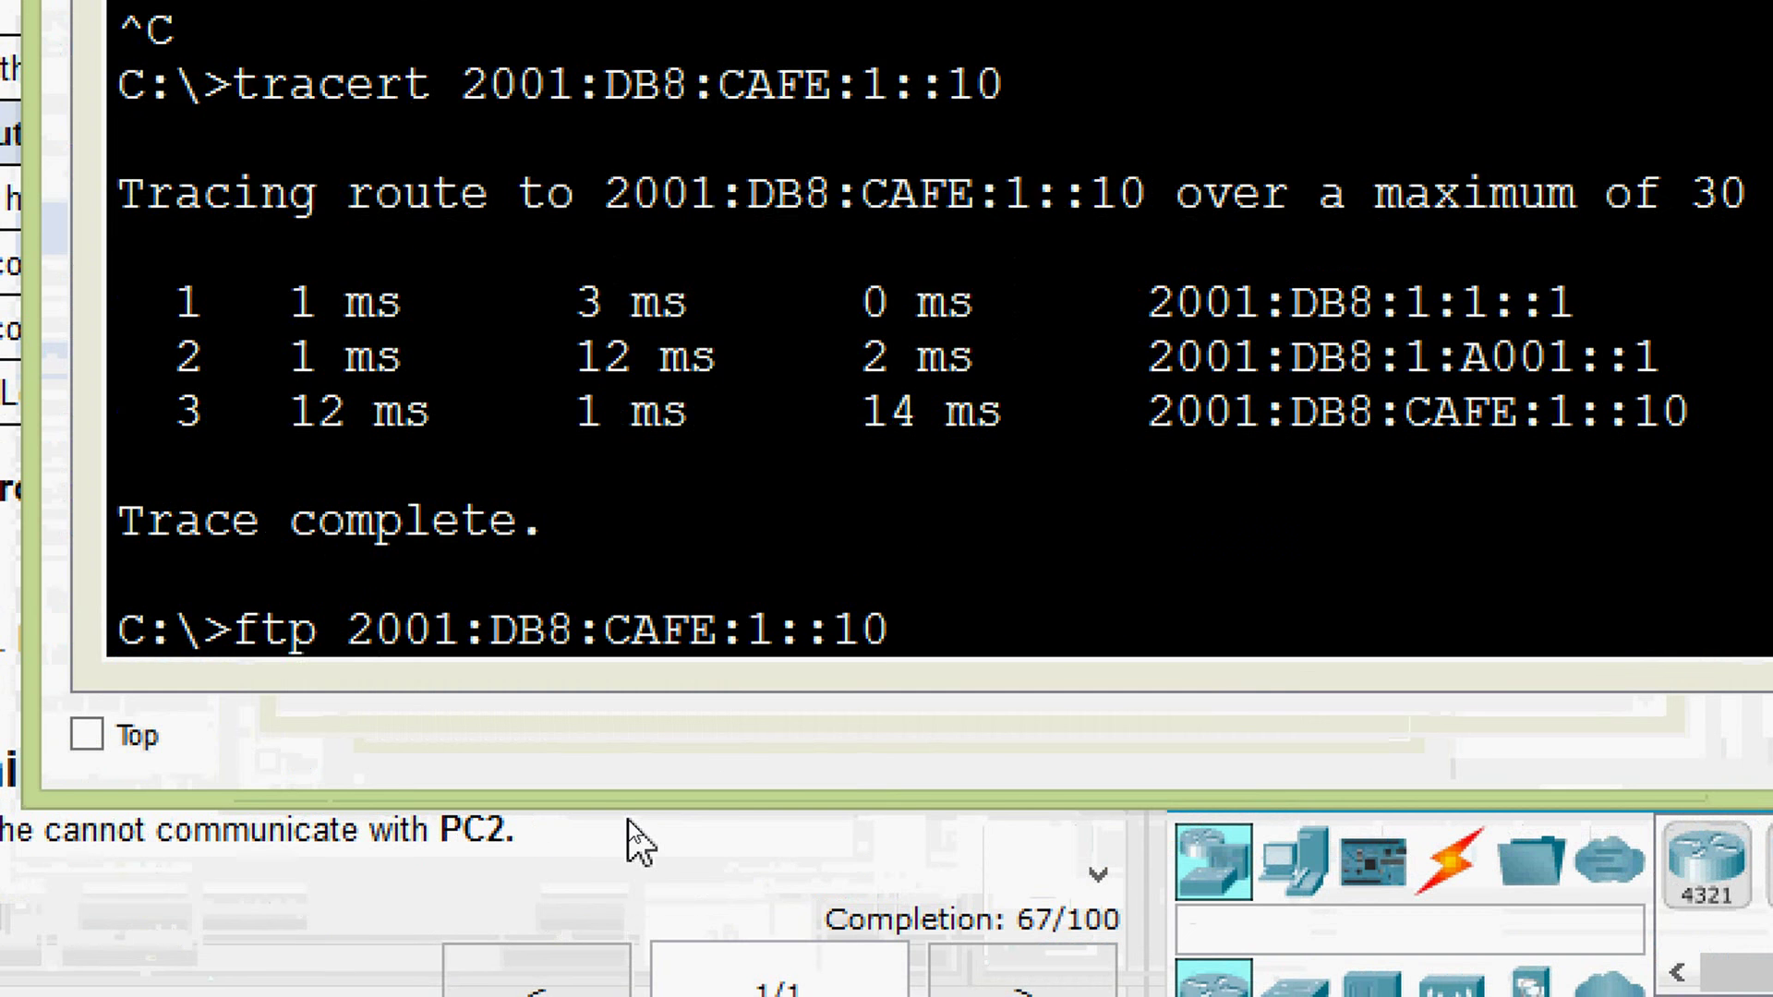
key("Return")
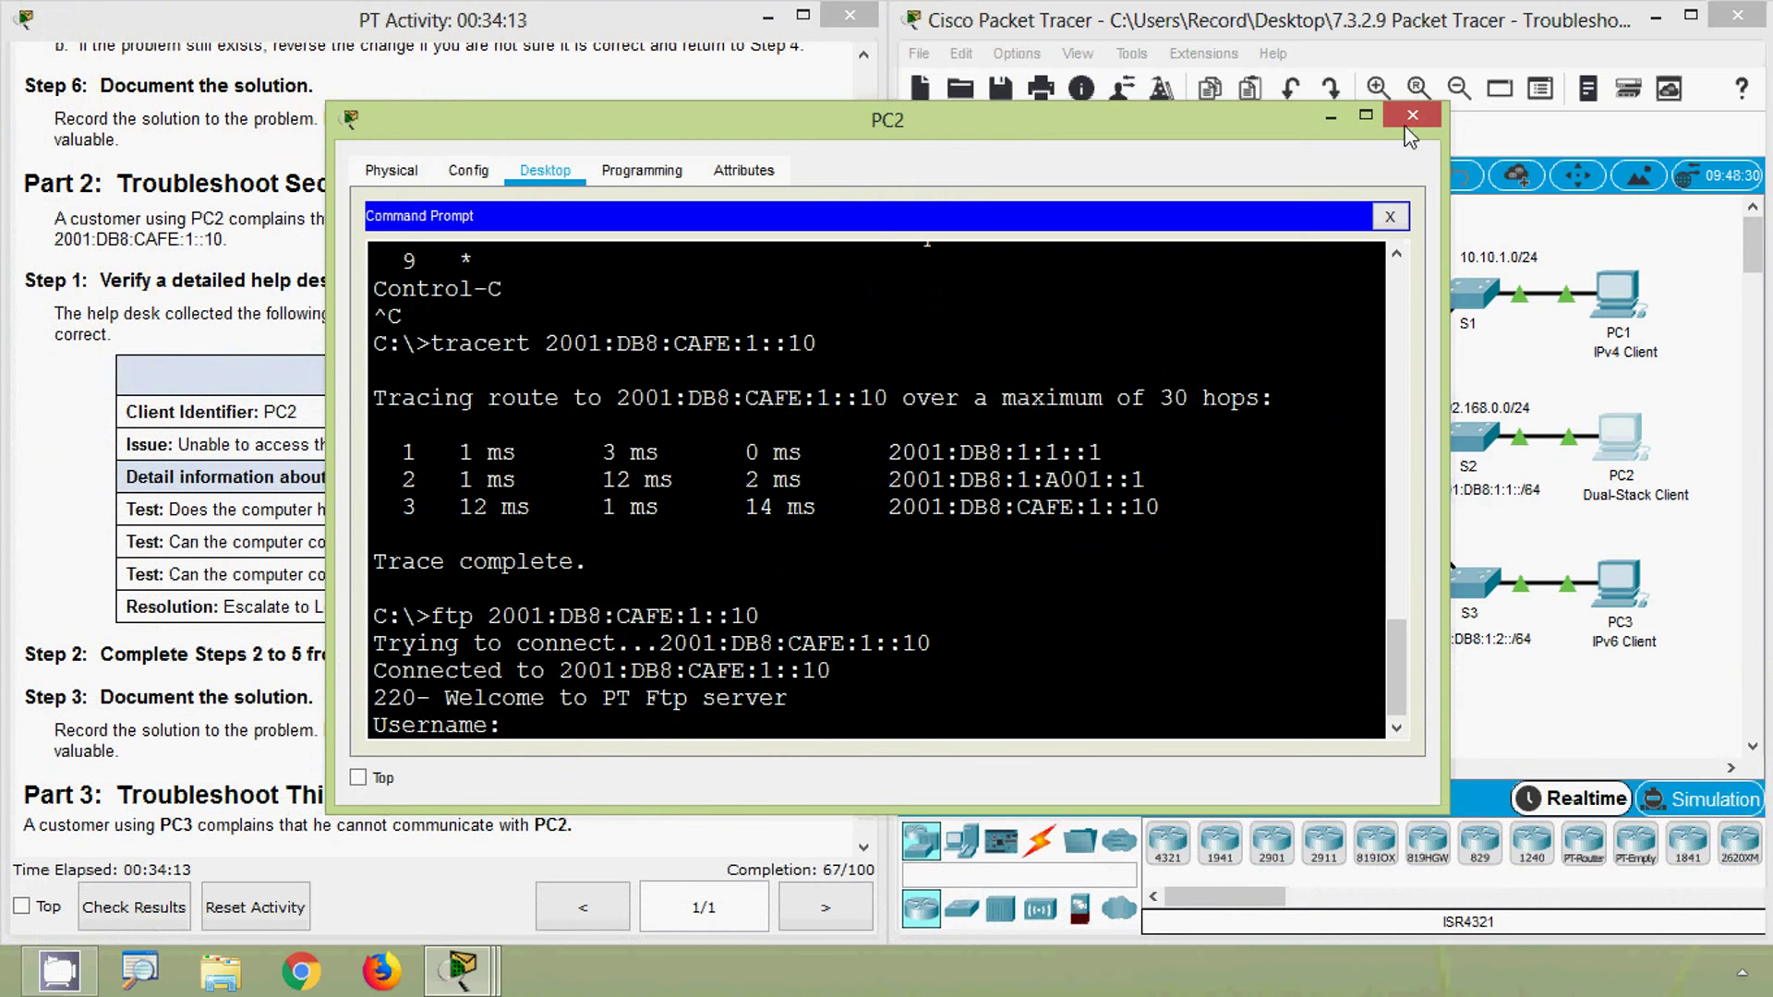
left_click(1408, 127)
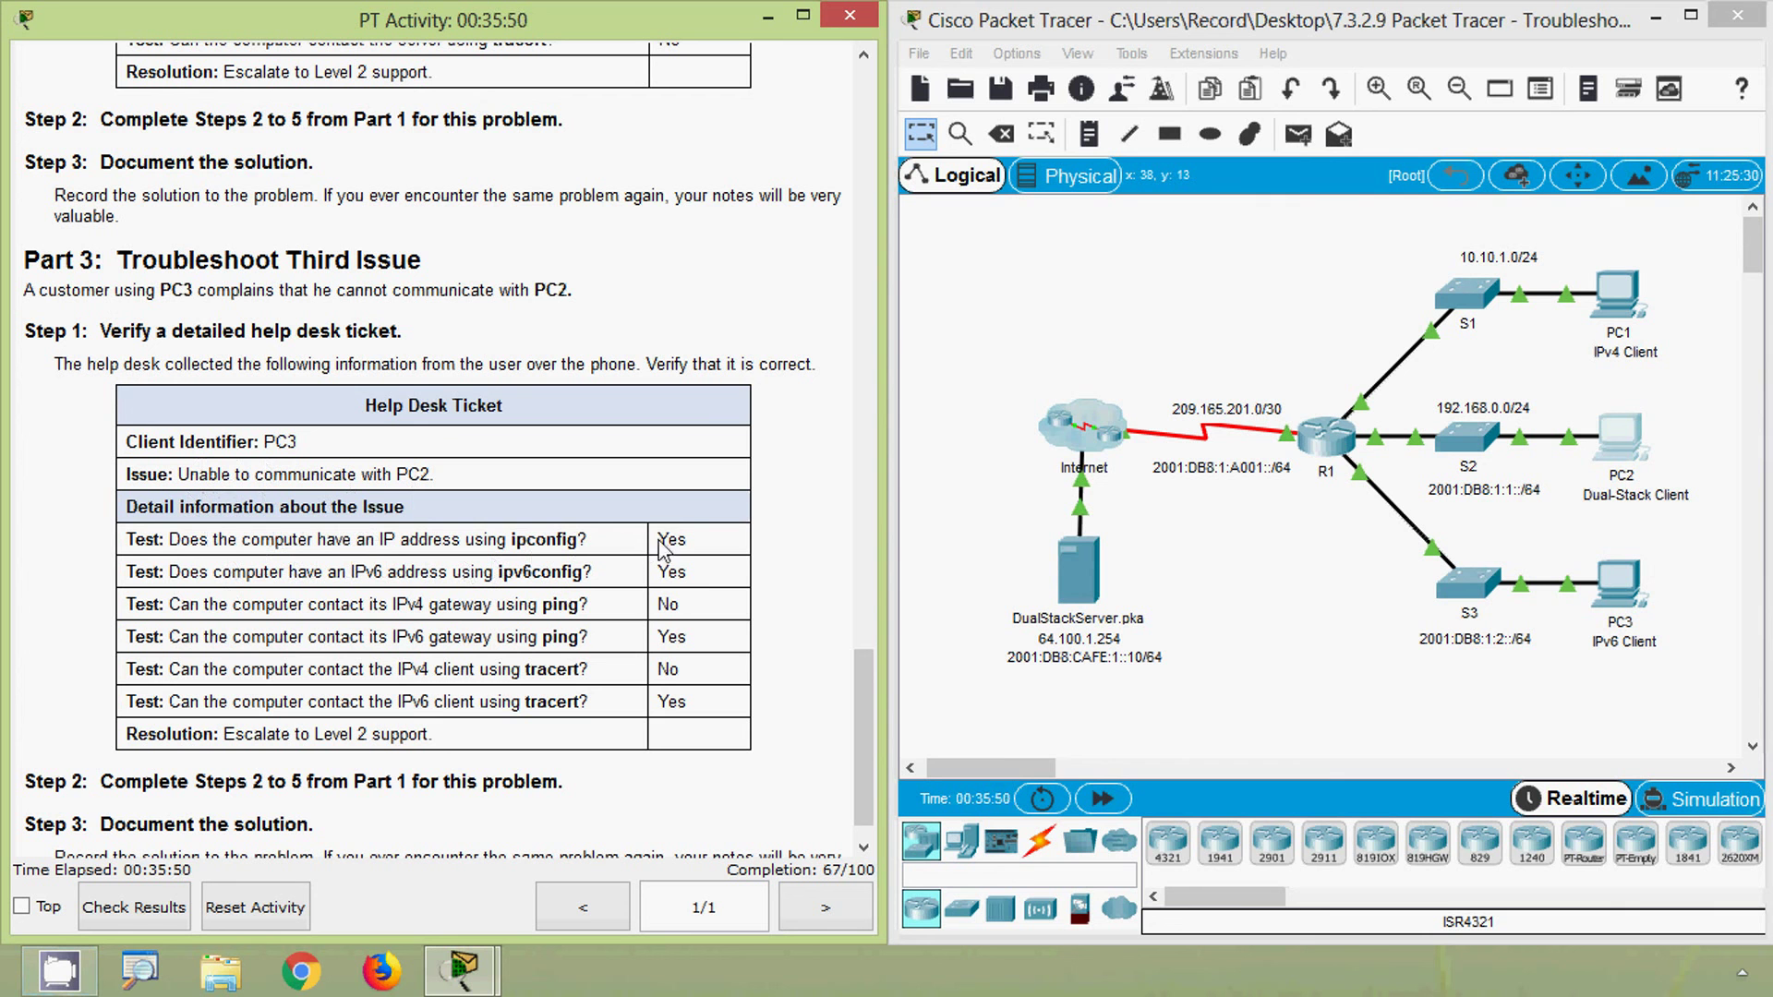
- Review the recorded answer to each test in Part 3's help desk ticket for PC3
left_click_drag(656, 539, 678, 541)
left_click_drag(658, 572, 705, 579)
left_click_drag(655, 605, 690, 609)
left_click_drag(666, 637, 702, 637)
left_click_drag(658, 670, 684, 669)
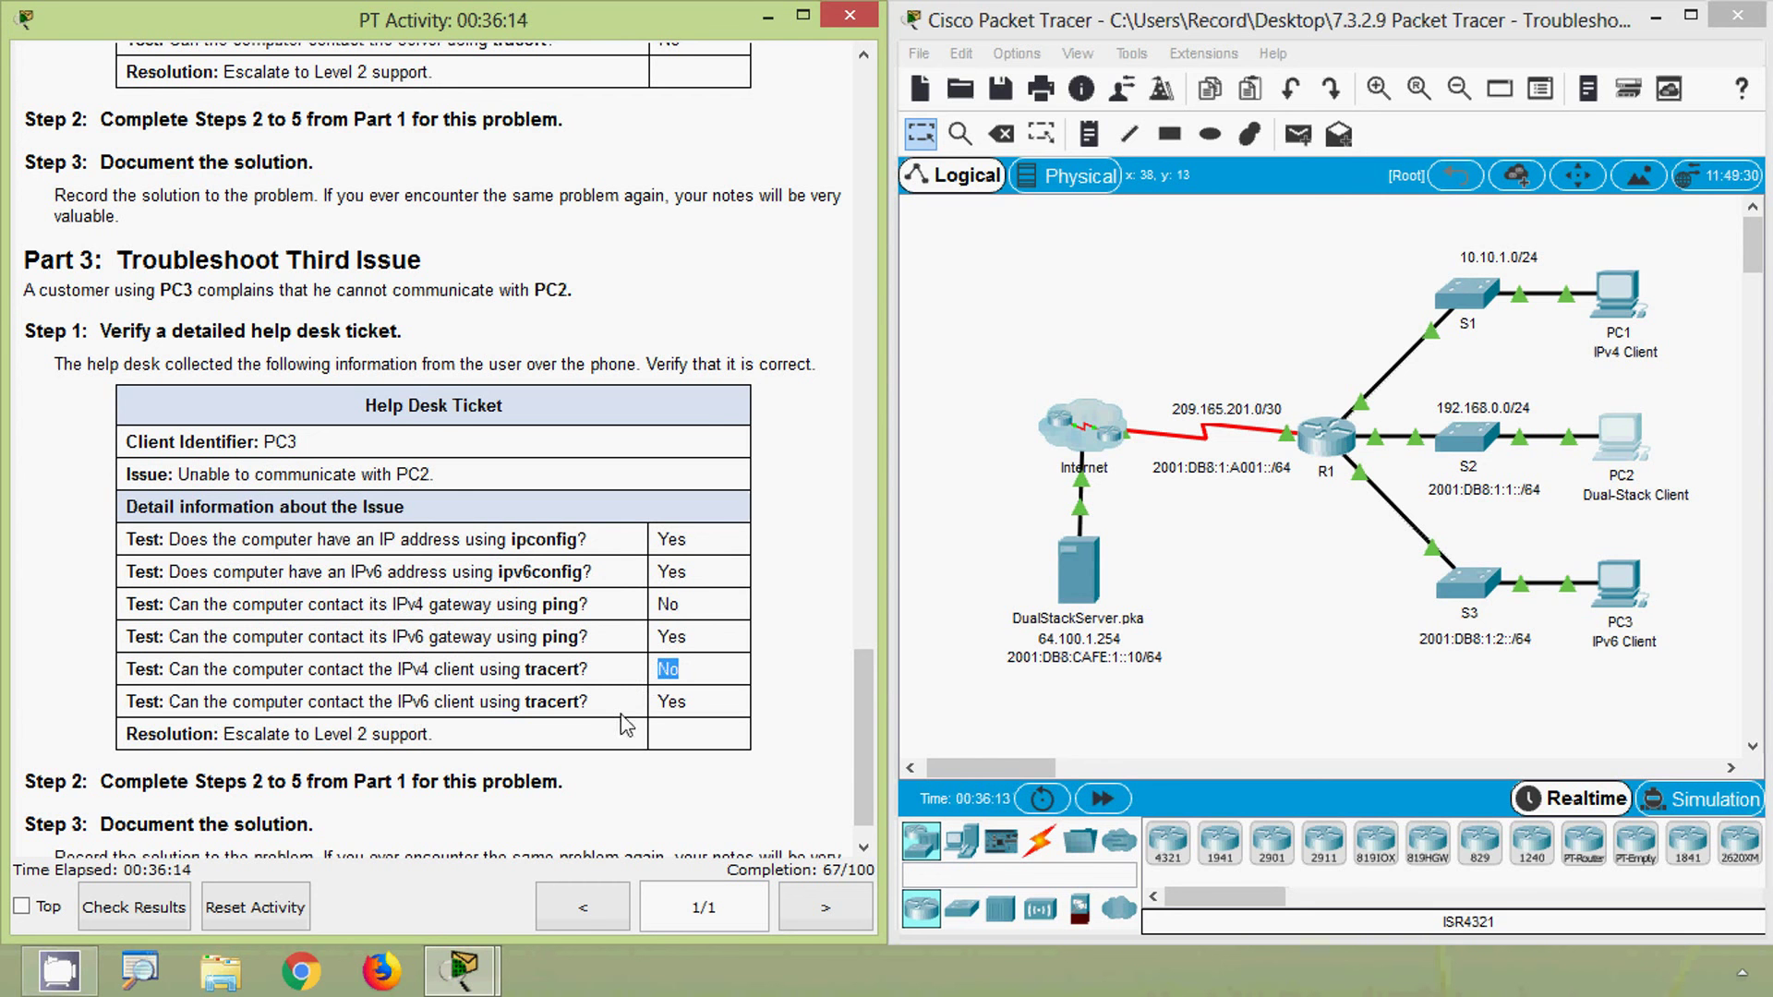
left_click_drag(658, 702, 708, 710)
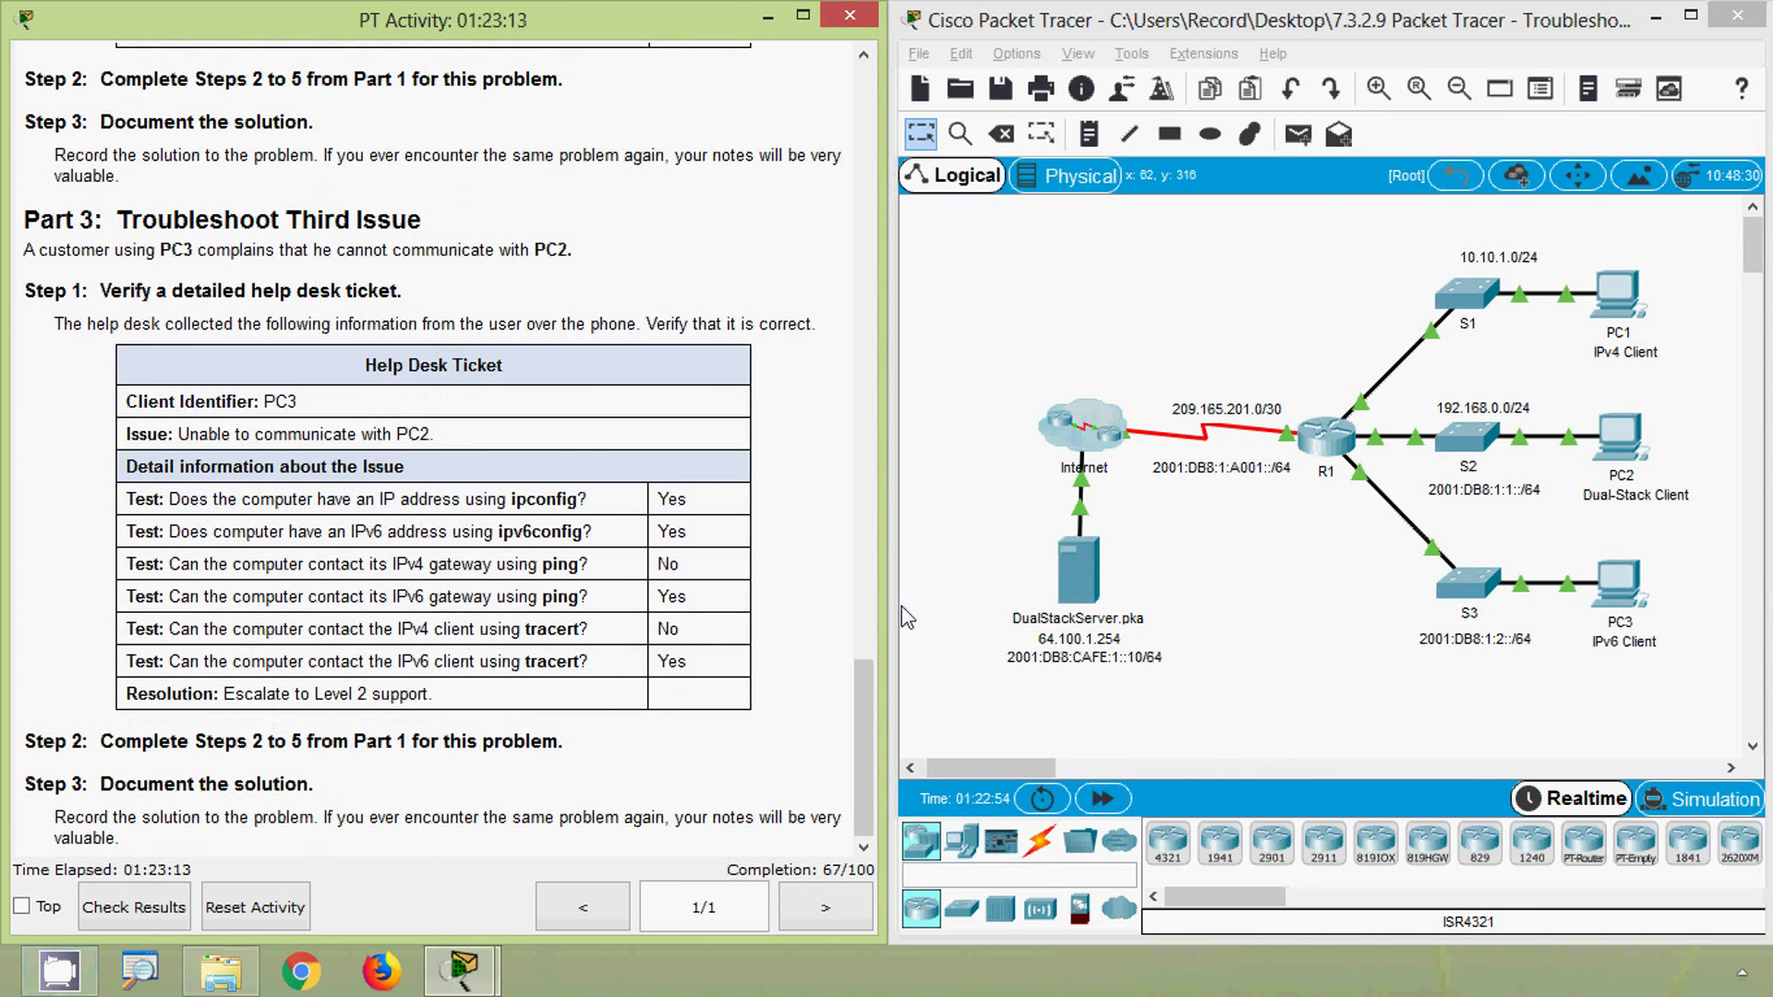
- Run ipconfig /all in PC3's command prompt
left_click(1616, 600)
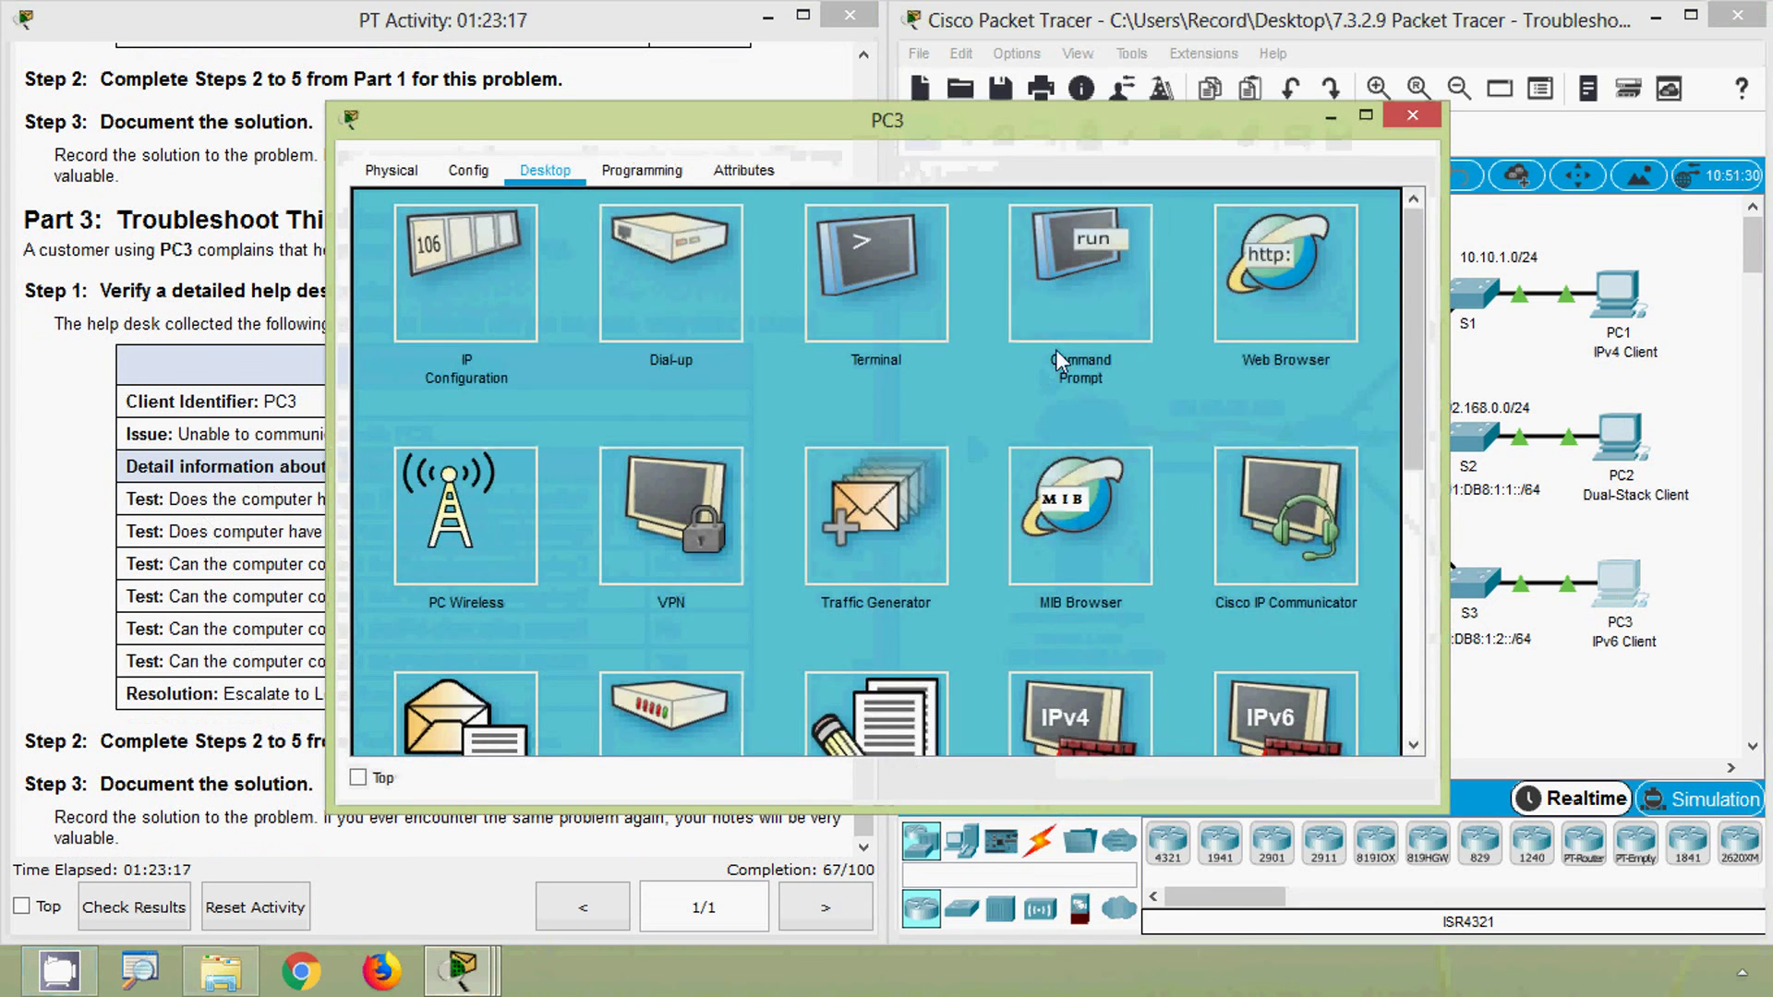
left_click(1056, 342)
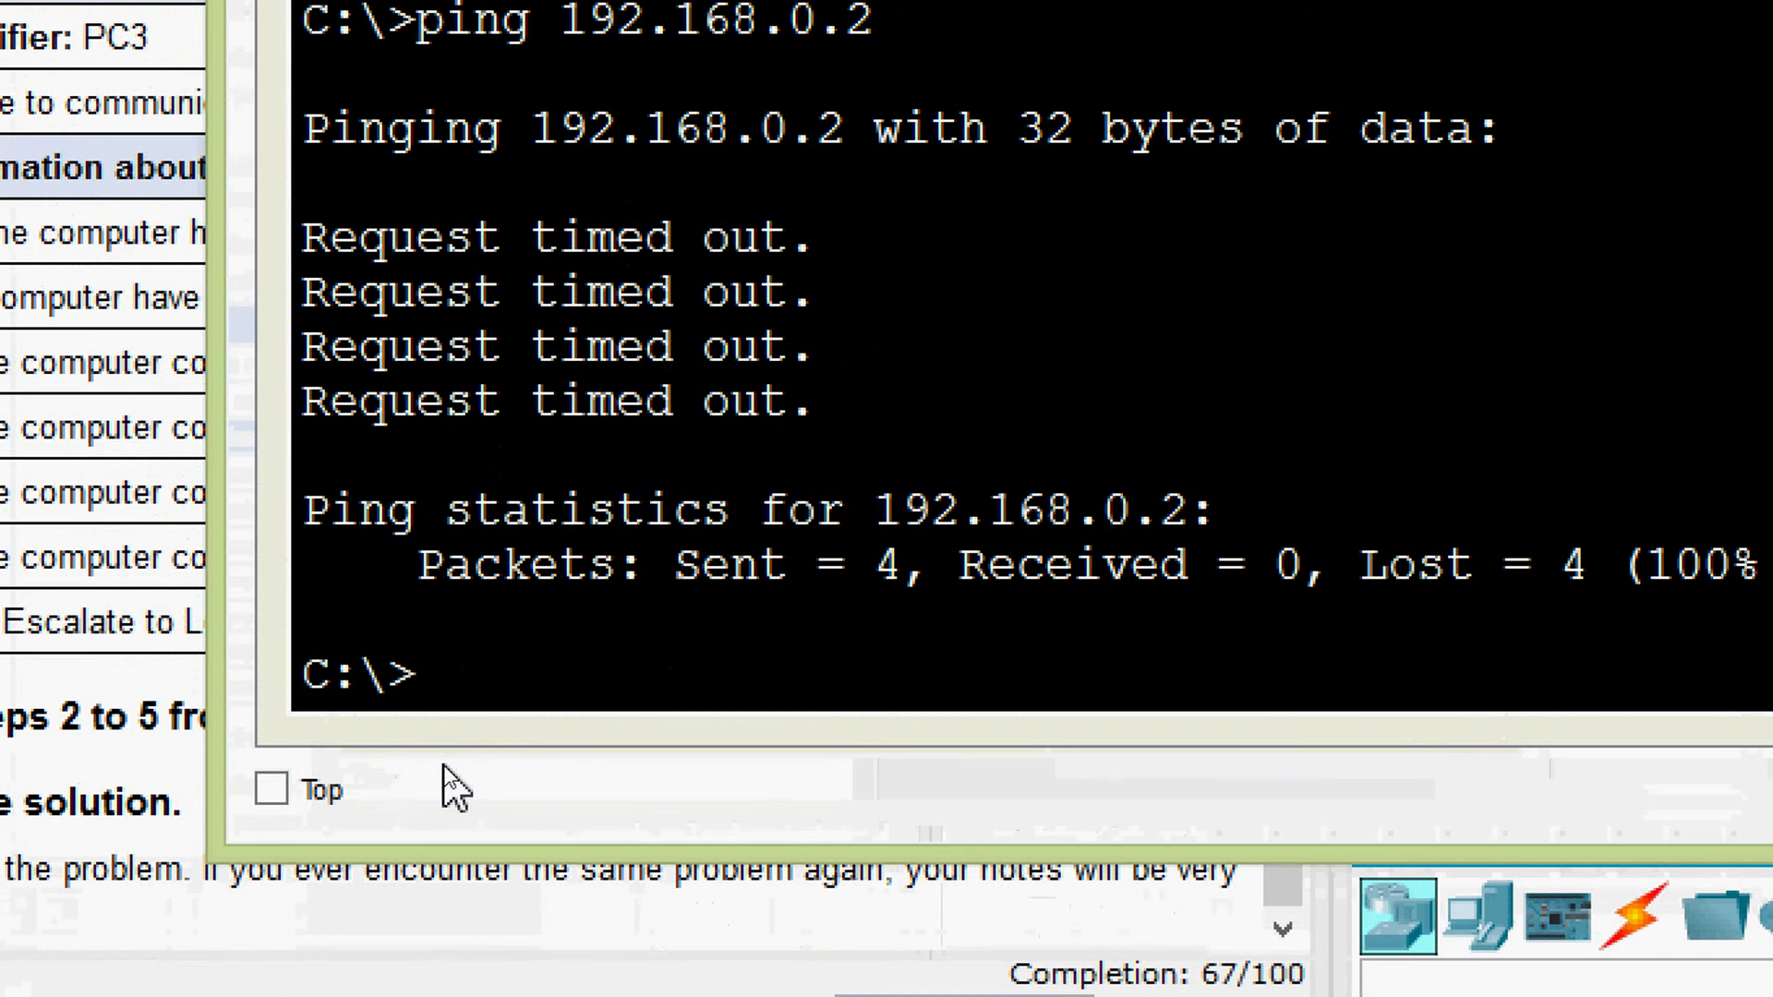
type("ipconfig")
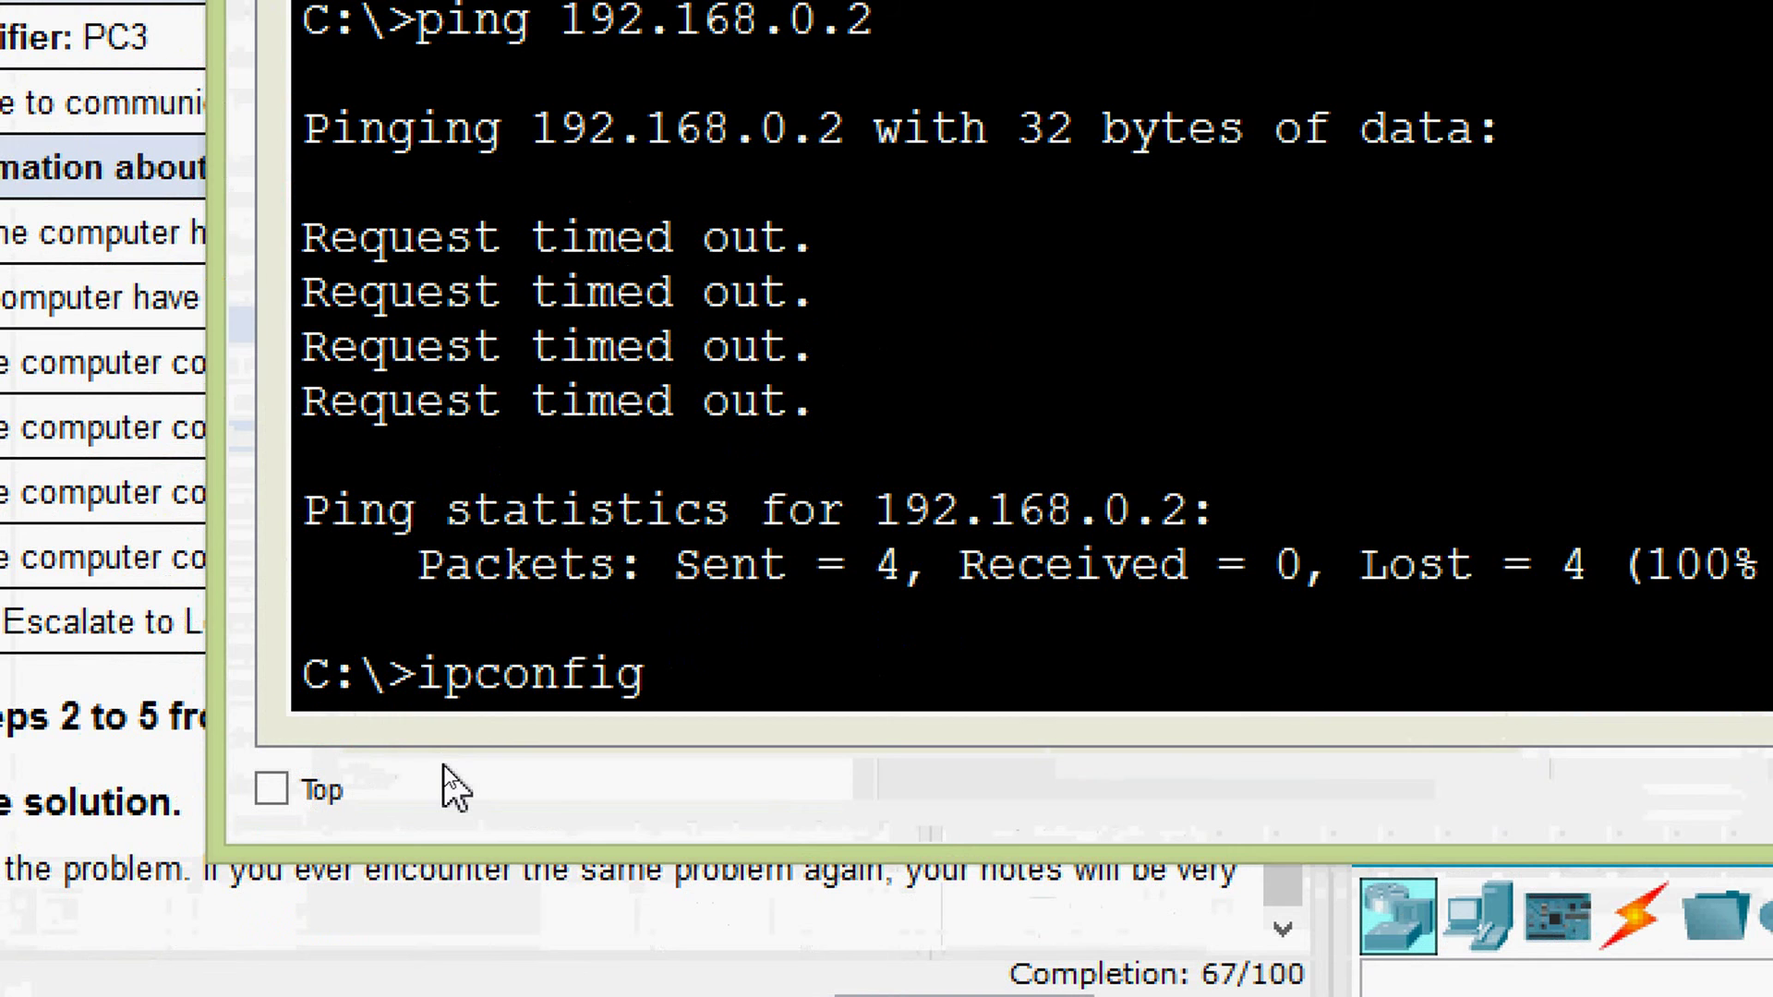
type(" /all")
key("Return")
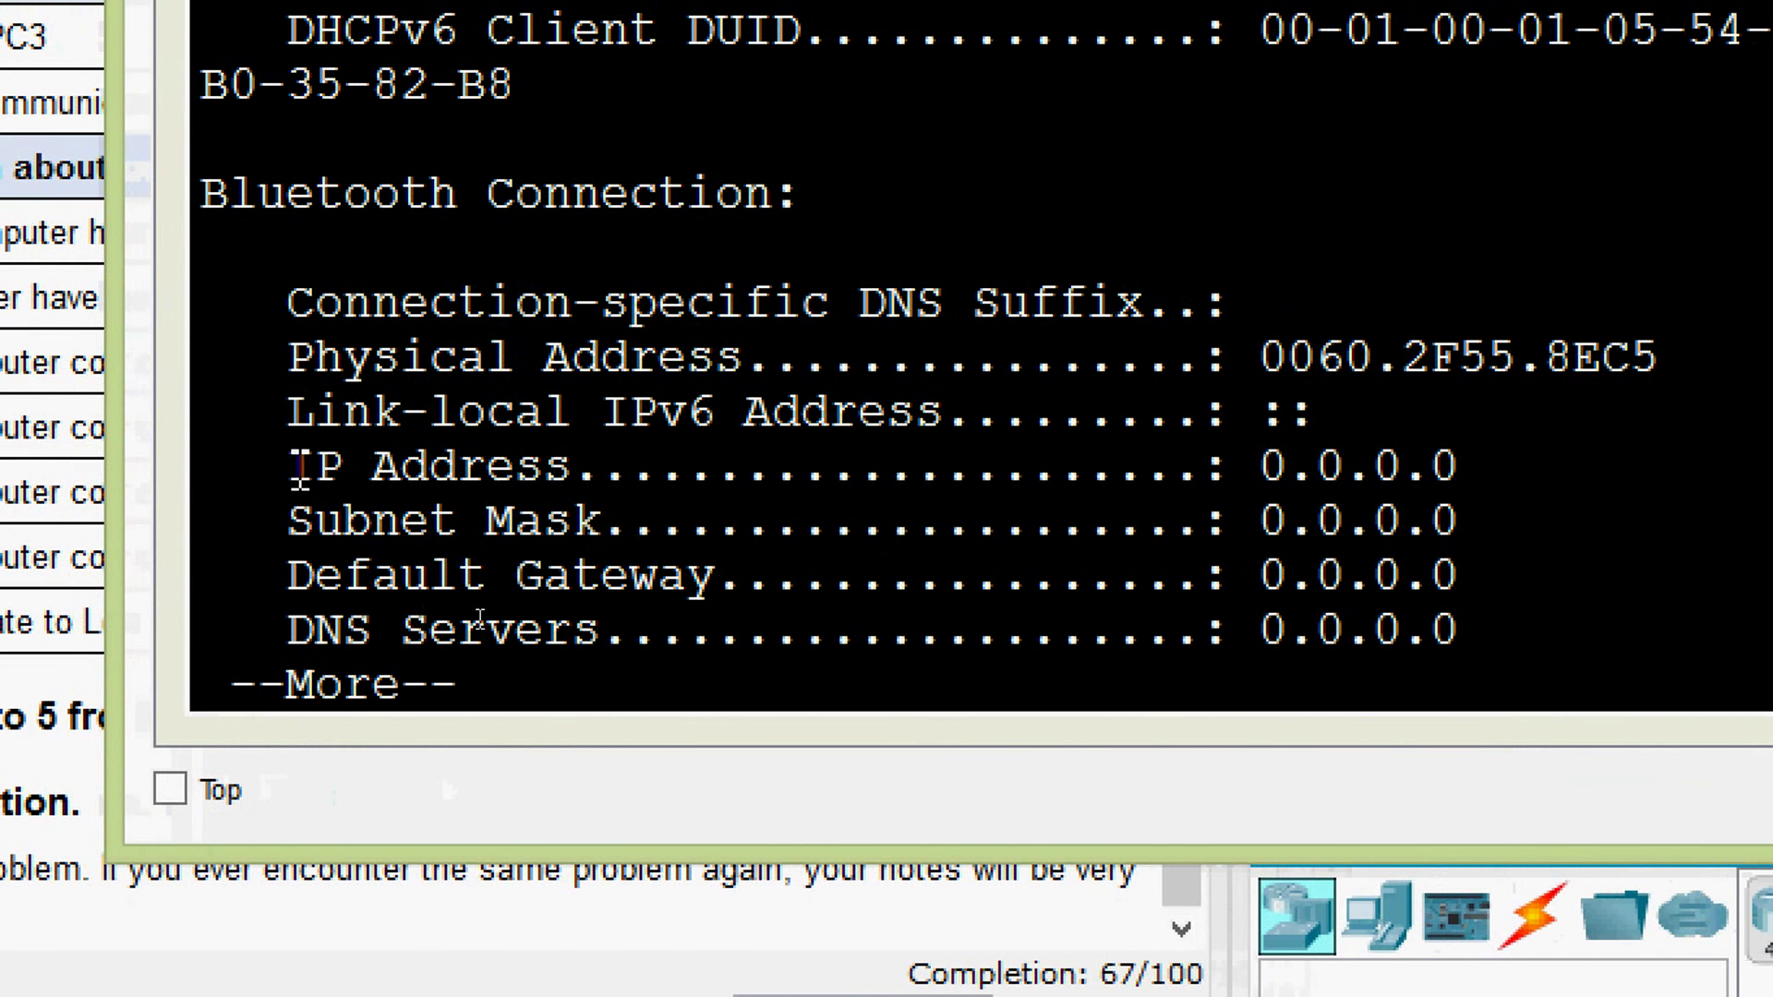
- Examine the IP address, subnet mask and default gateway lines of PC3's ipconfig output and close its window
left_click_drag(292, 467, 1476, 556)
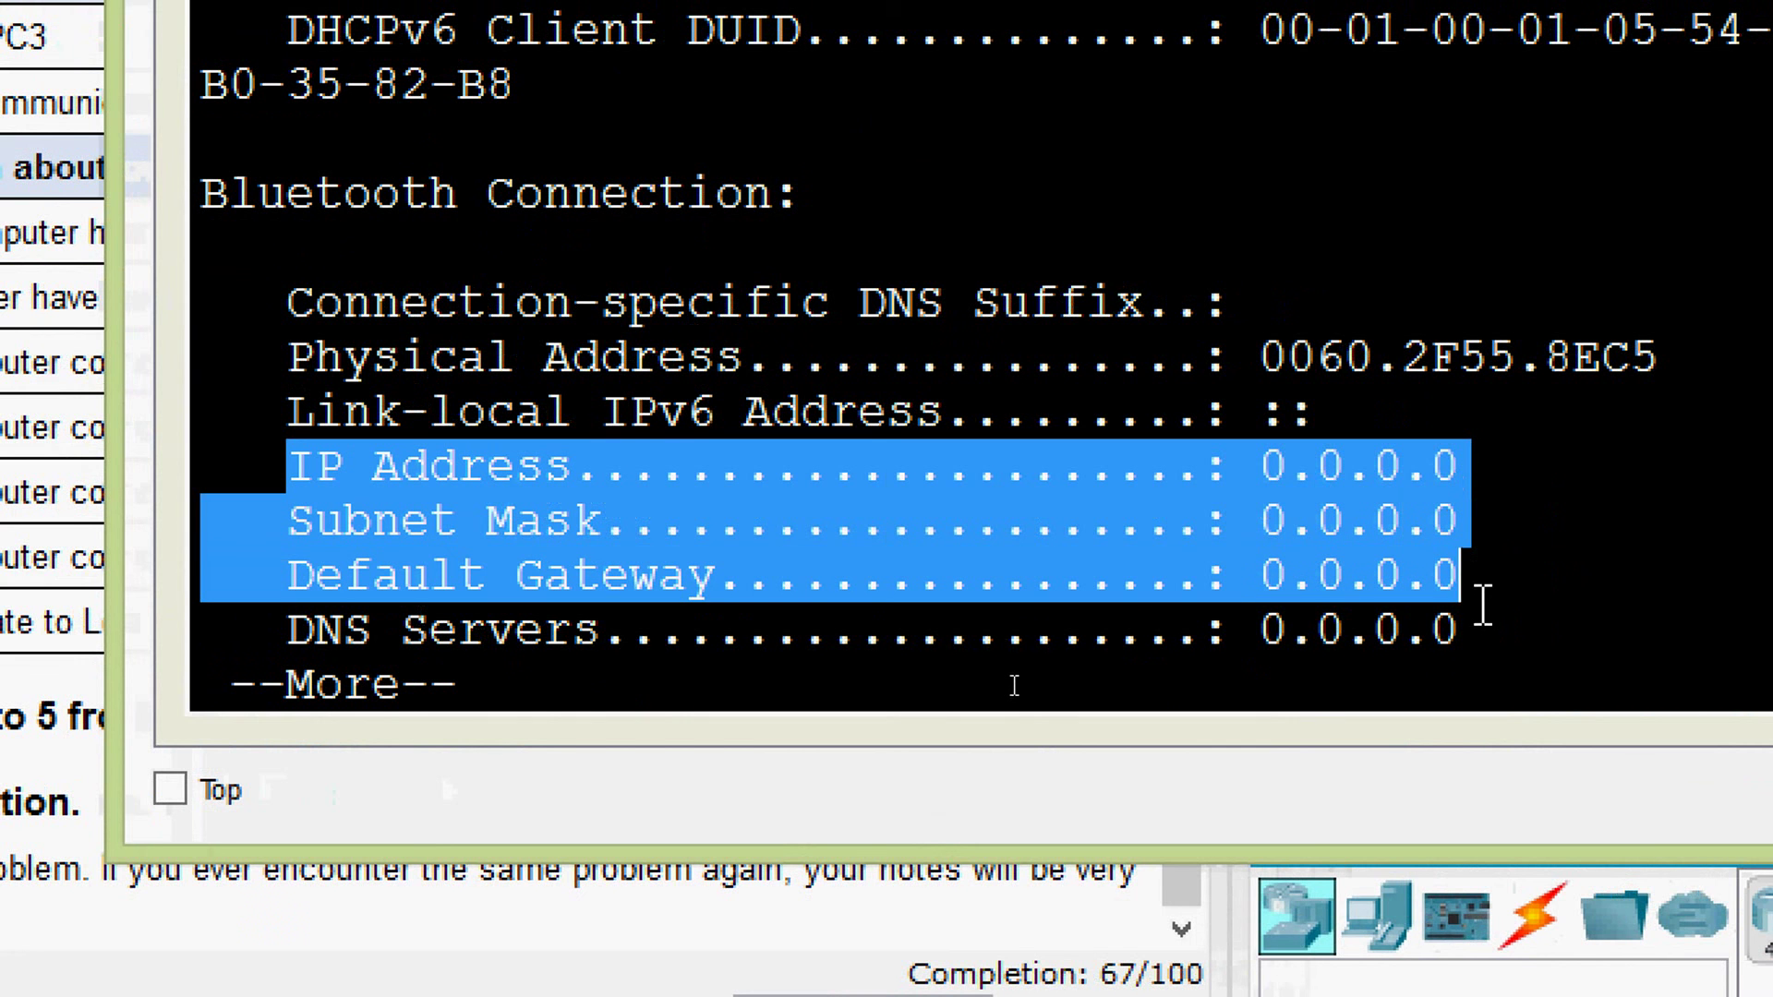
left_click_drag(1483, 606, 1486, 614)
left_click(1049, 507)
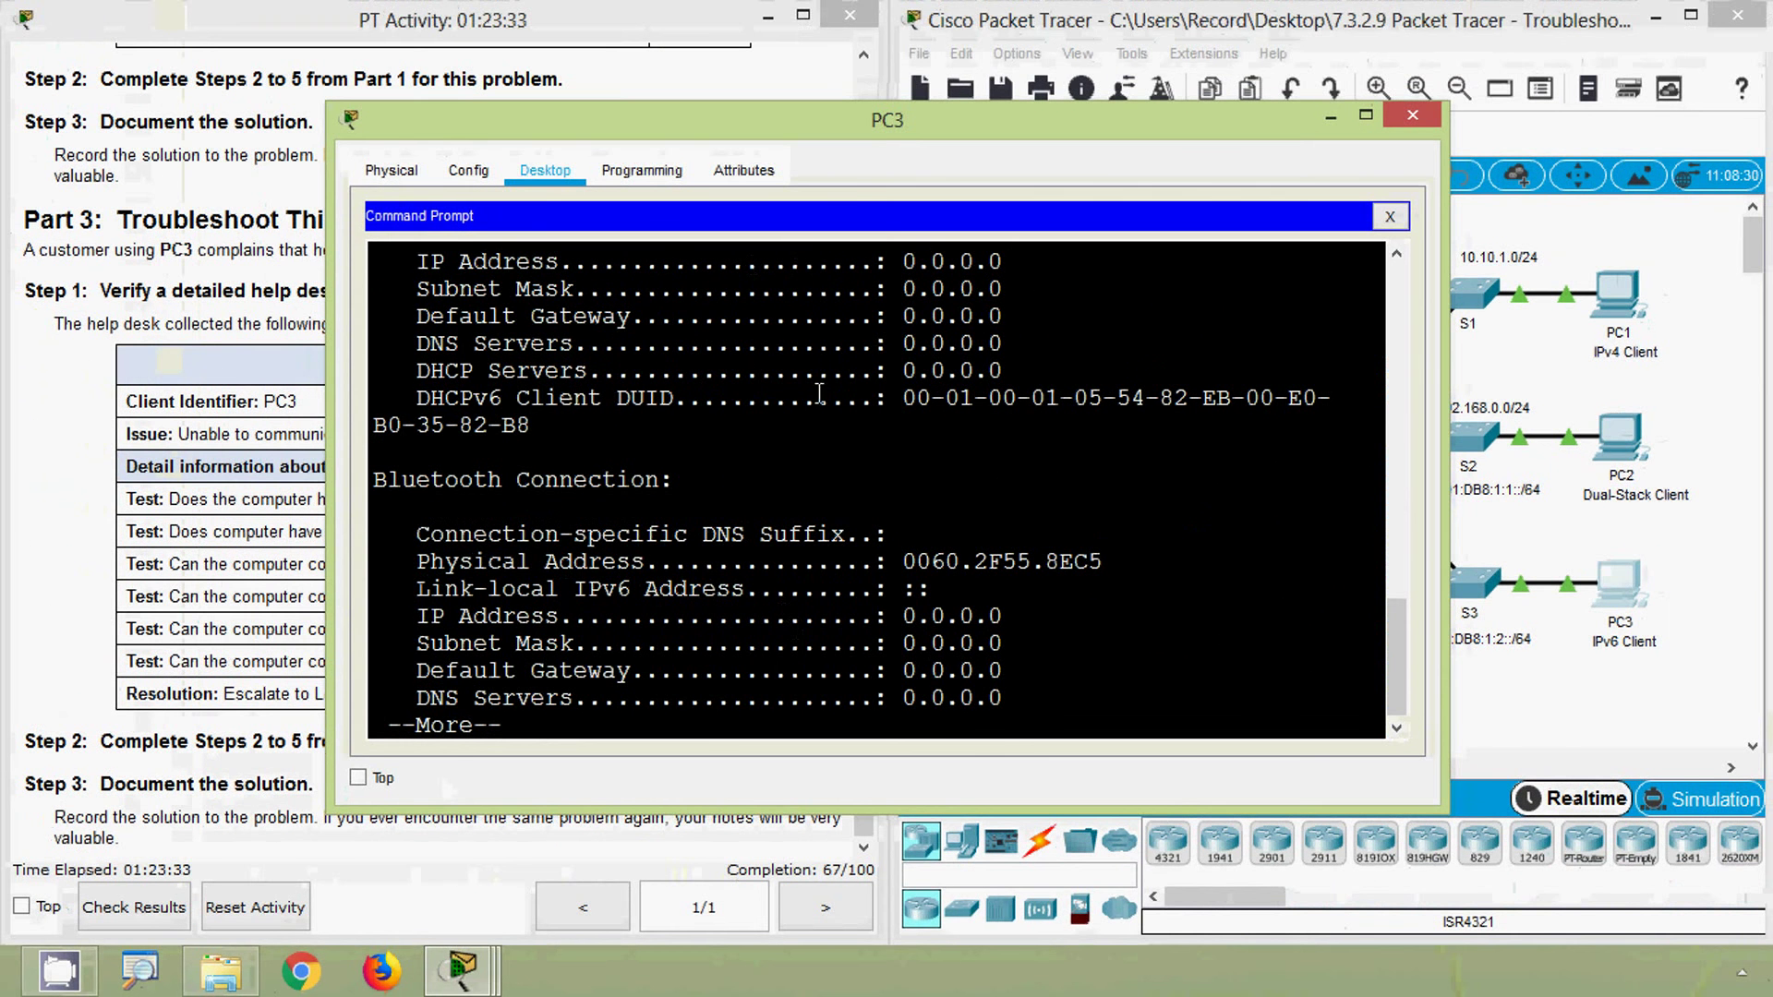
left_click_drag(862, 131, 983, 148)
left_click(1520, 129)
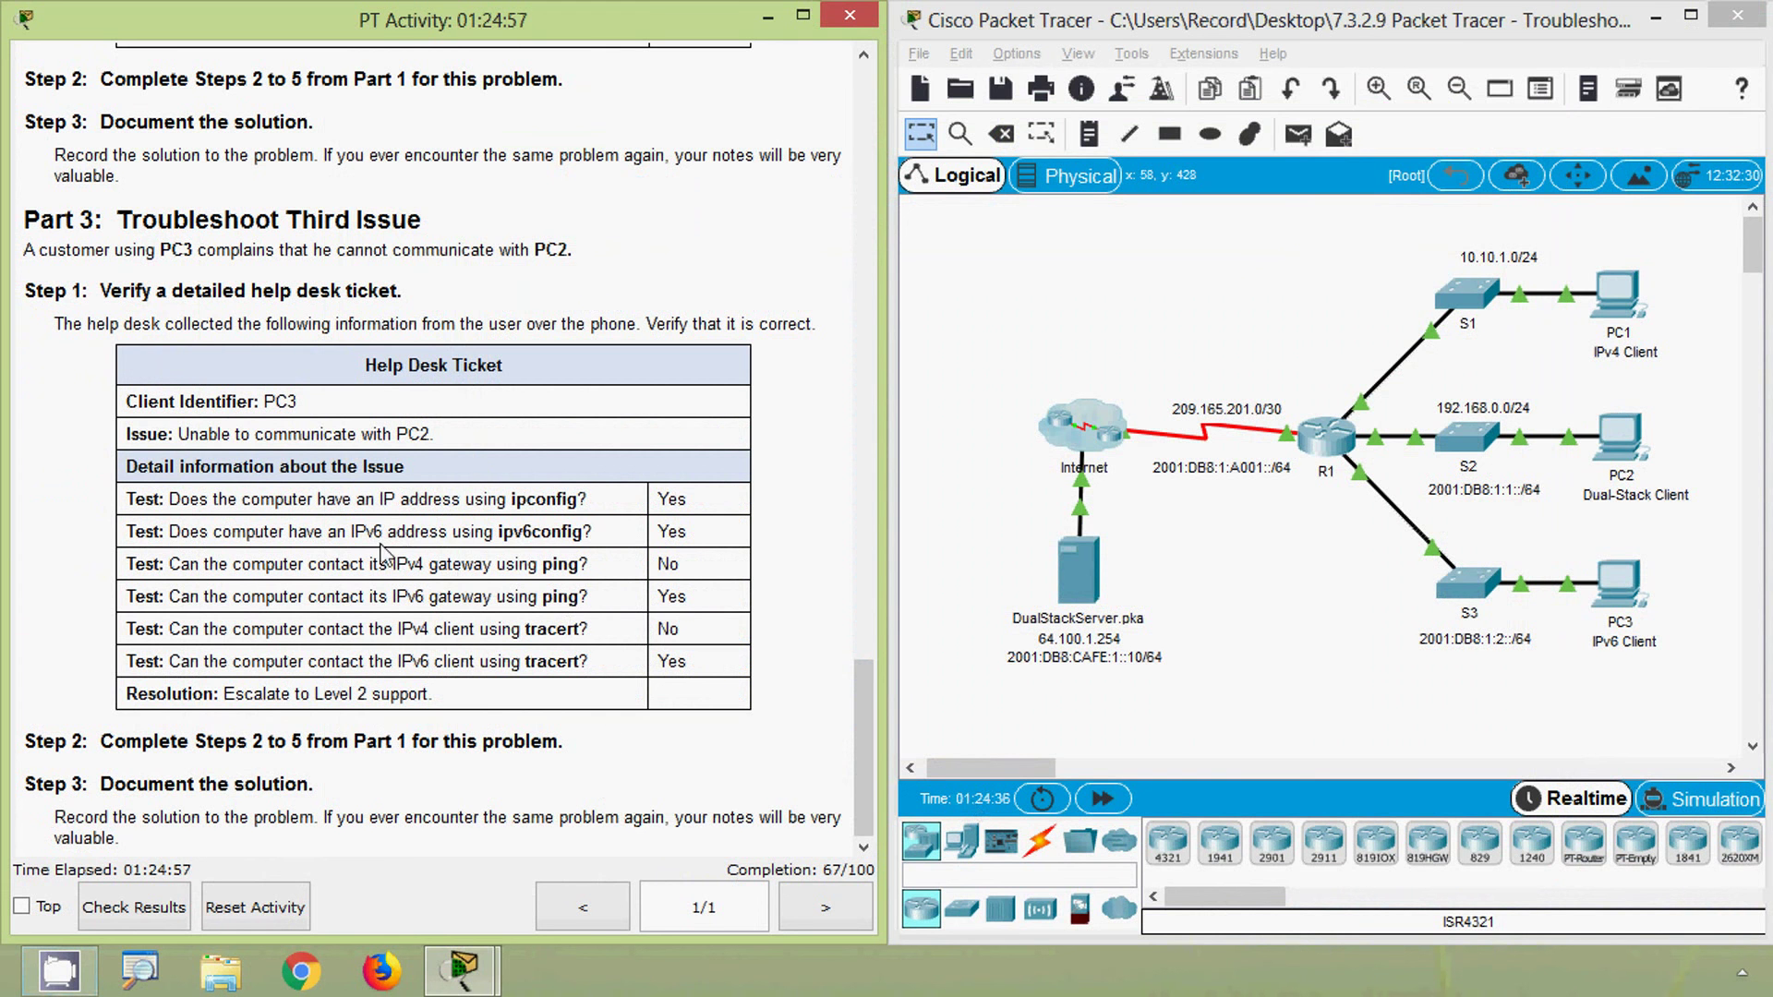
- Check the ipv6config test in PC3's ticket and reopen PC3's command prompt, placing its window beside the ticket
left_click_drag(351, 531, 642, 543)
left_click(501, 532)
left_click(1617, 596)
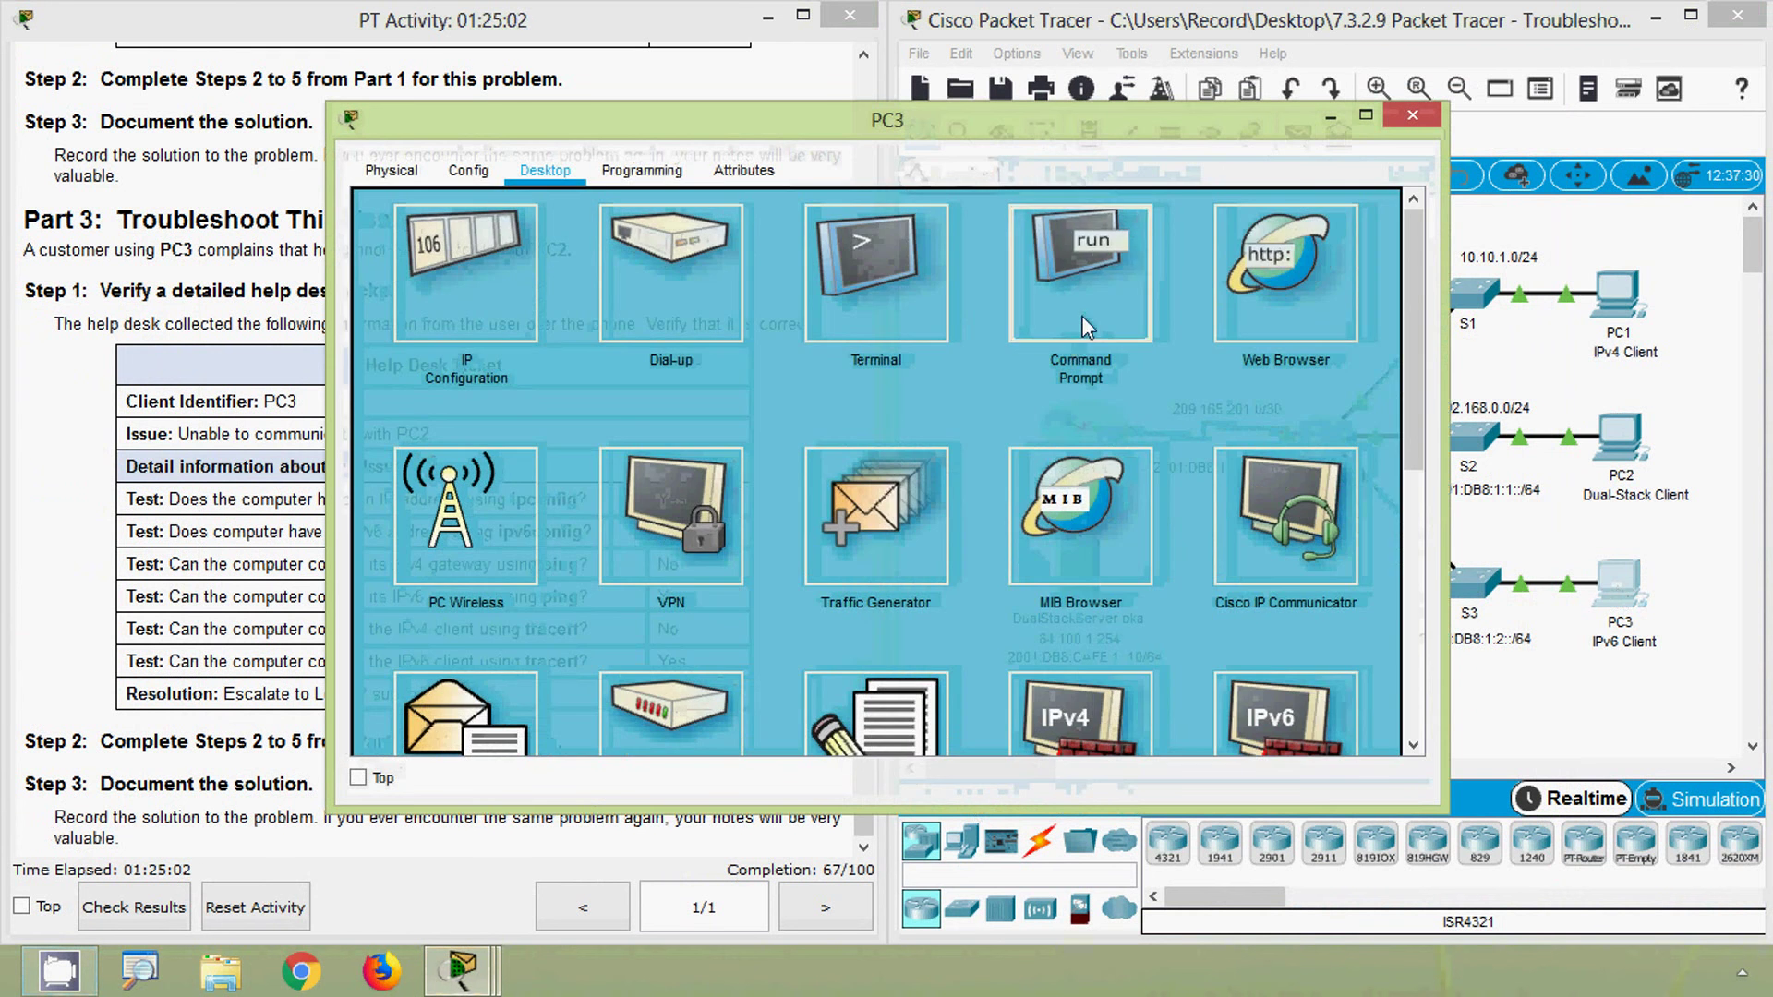
left_click(1103, 291)
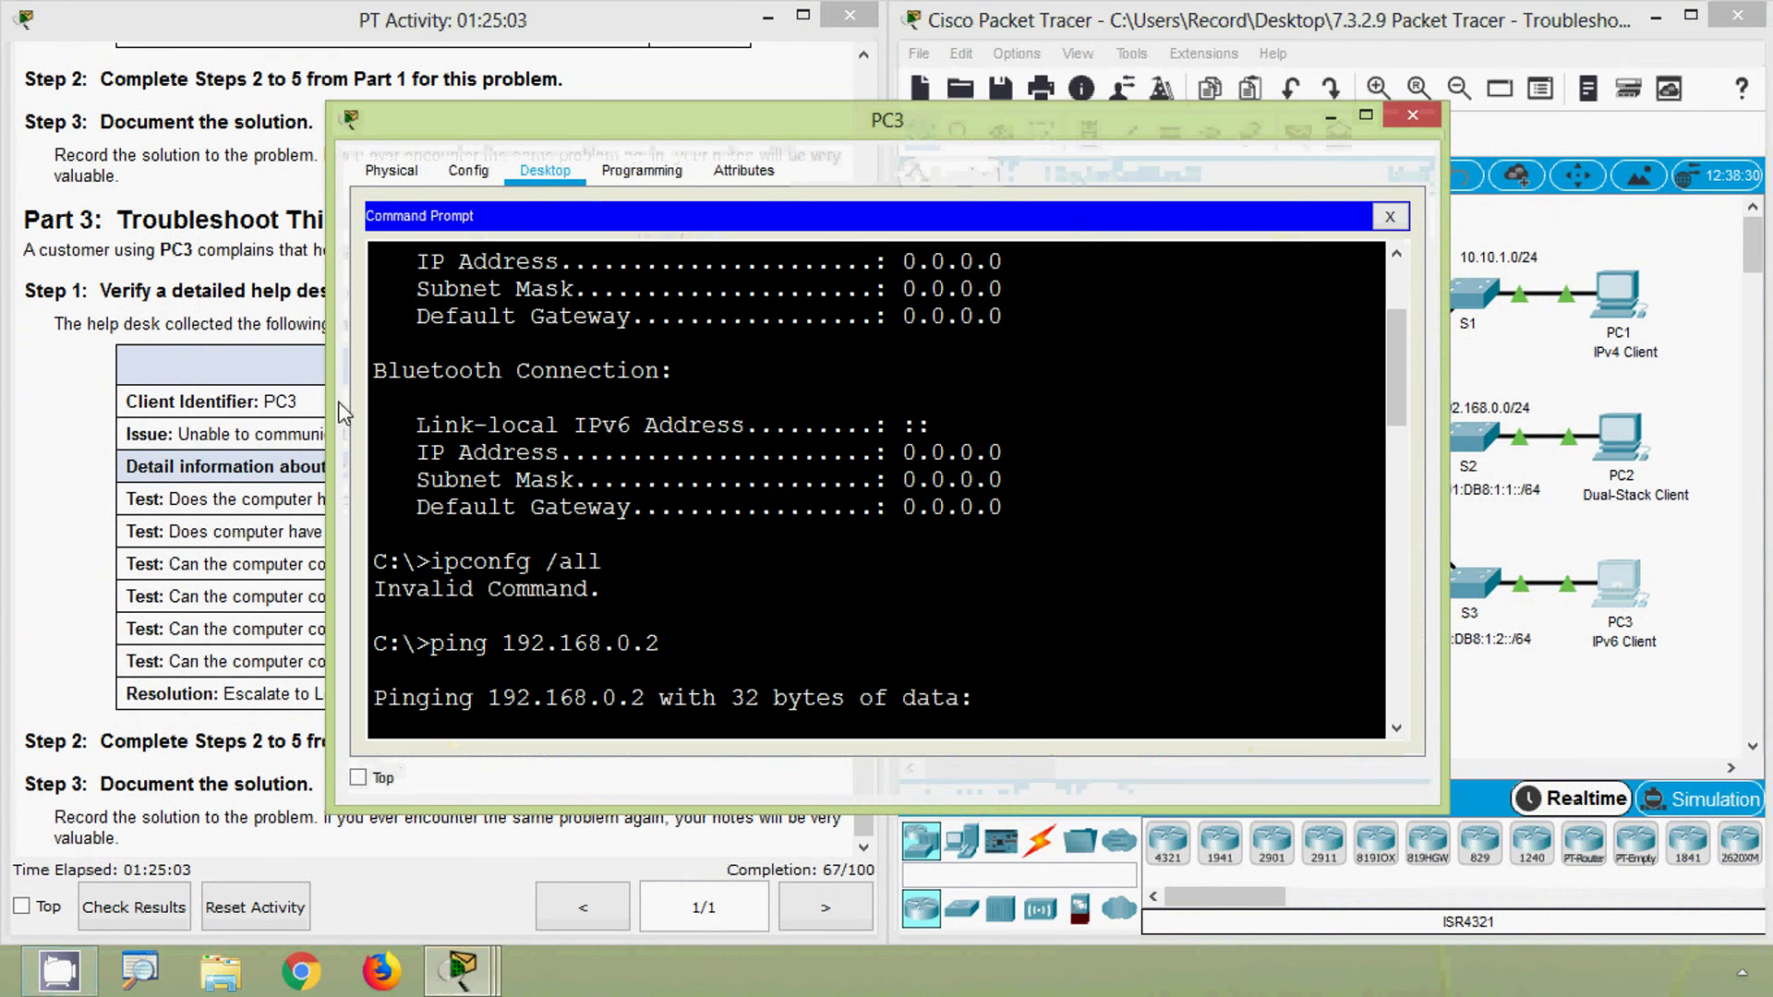
left_click_drag(342, 411, 574, 411)
left_click_drag(787, 129, 957, 108)
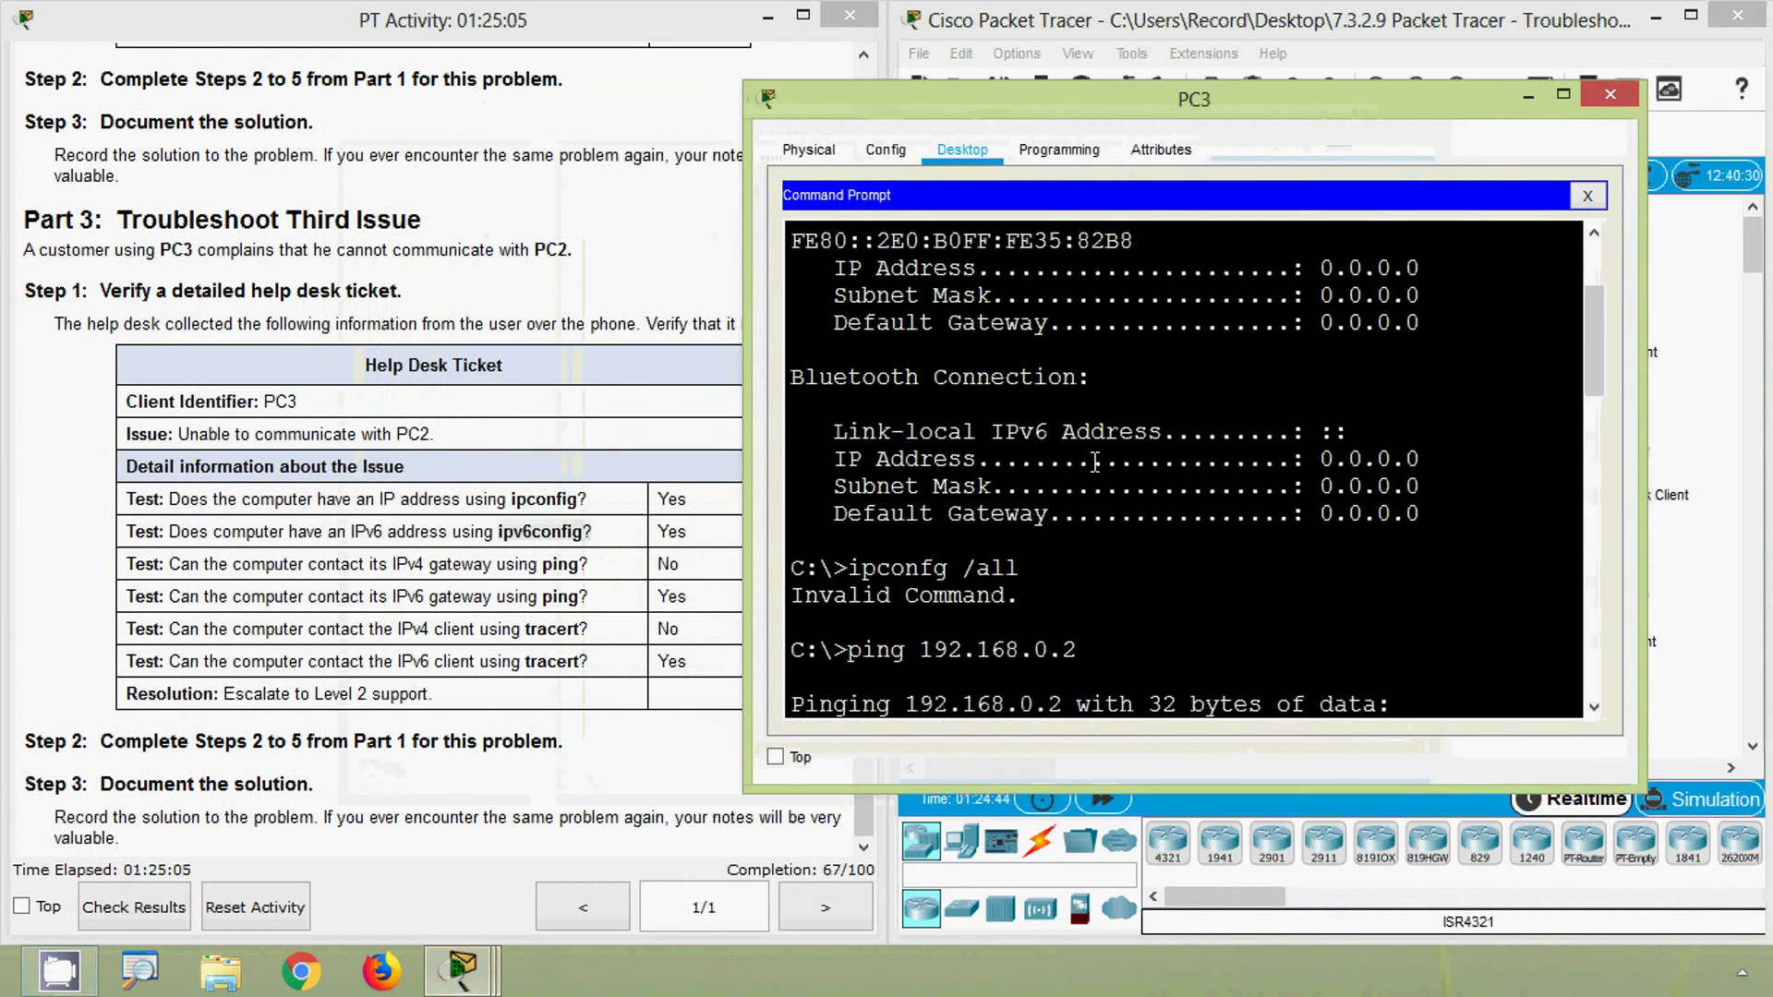
- Finish the paged ipconfig output on PC3 and run ipv6config /all
key("Return")
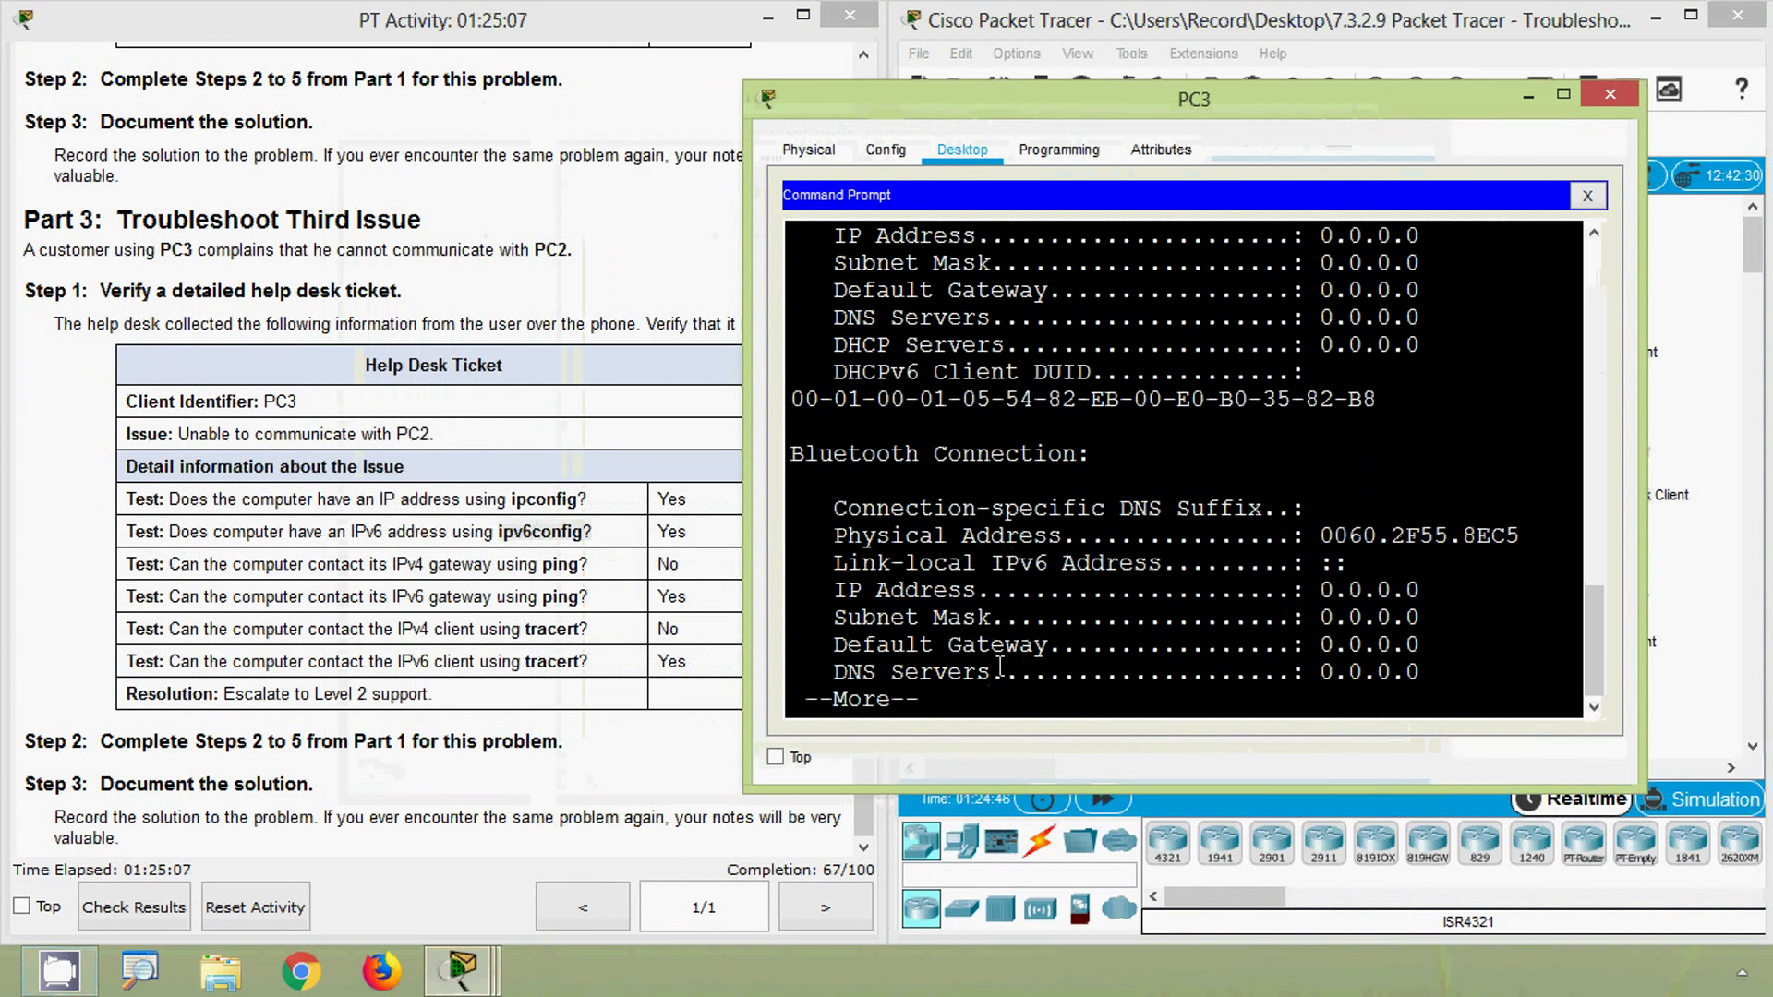
key("space")
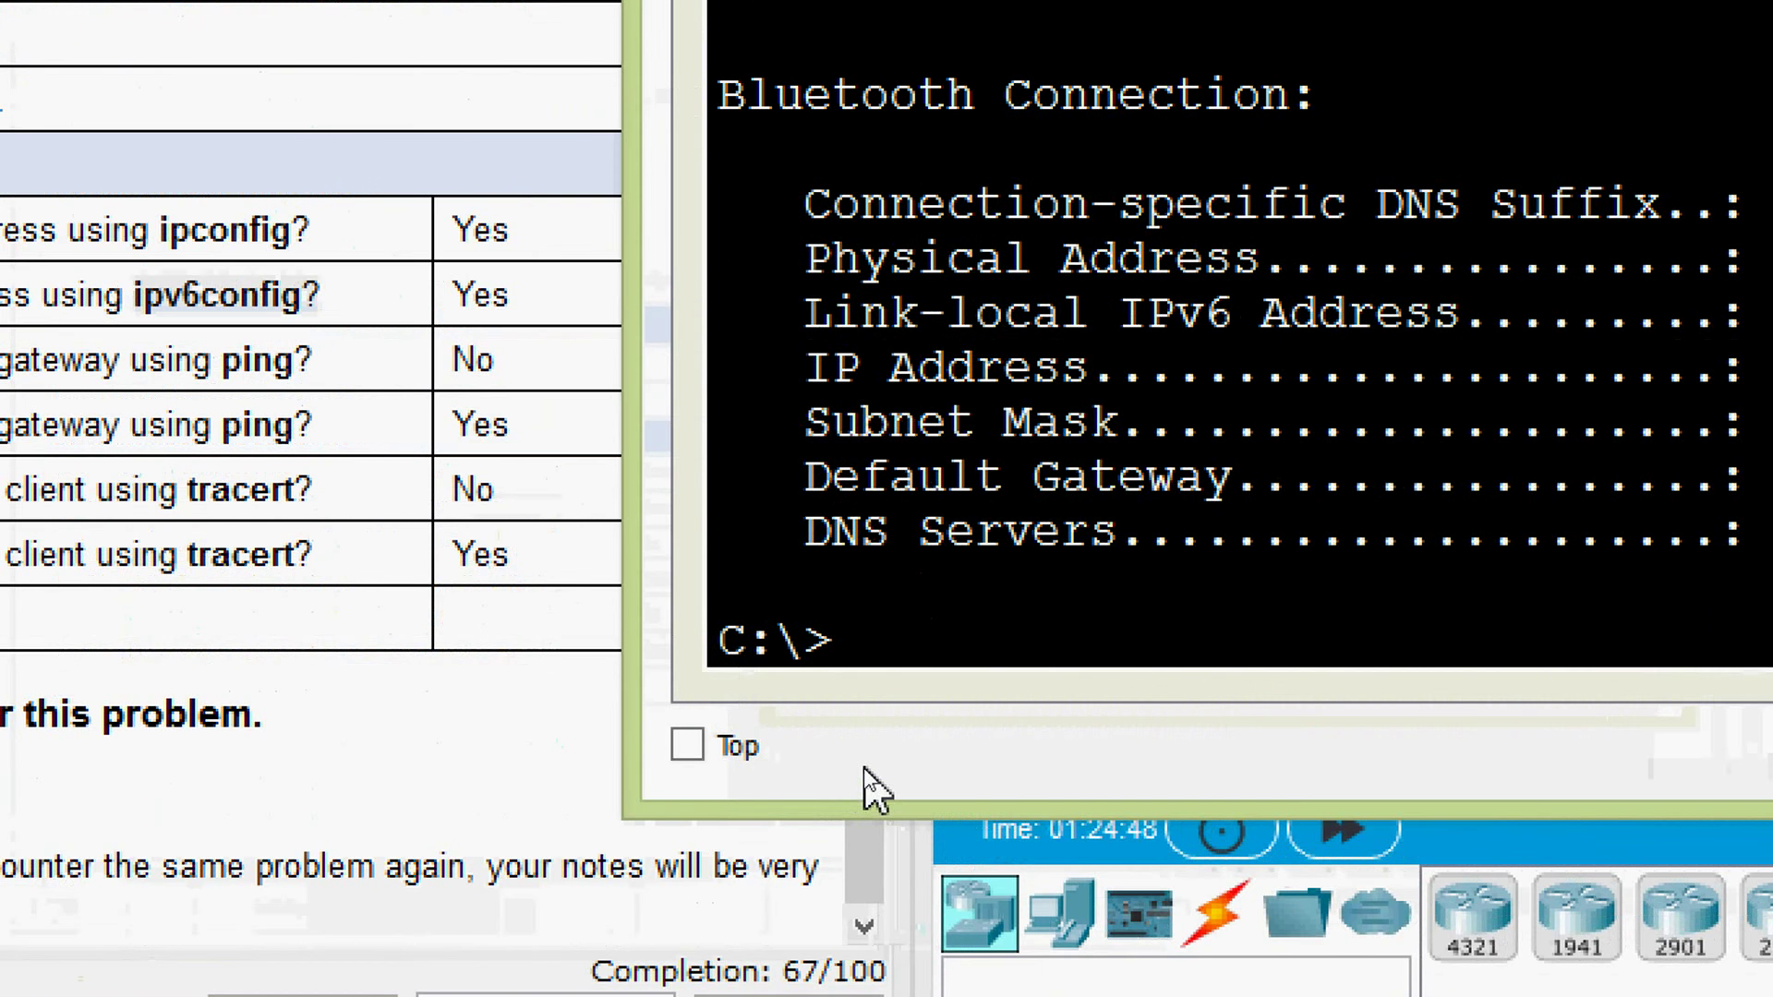
type("ipv6")
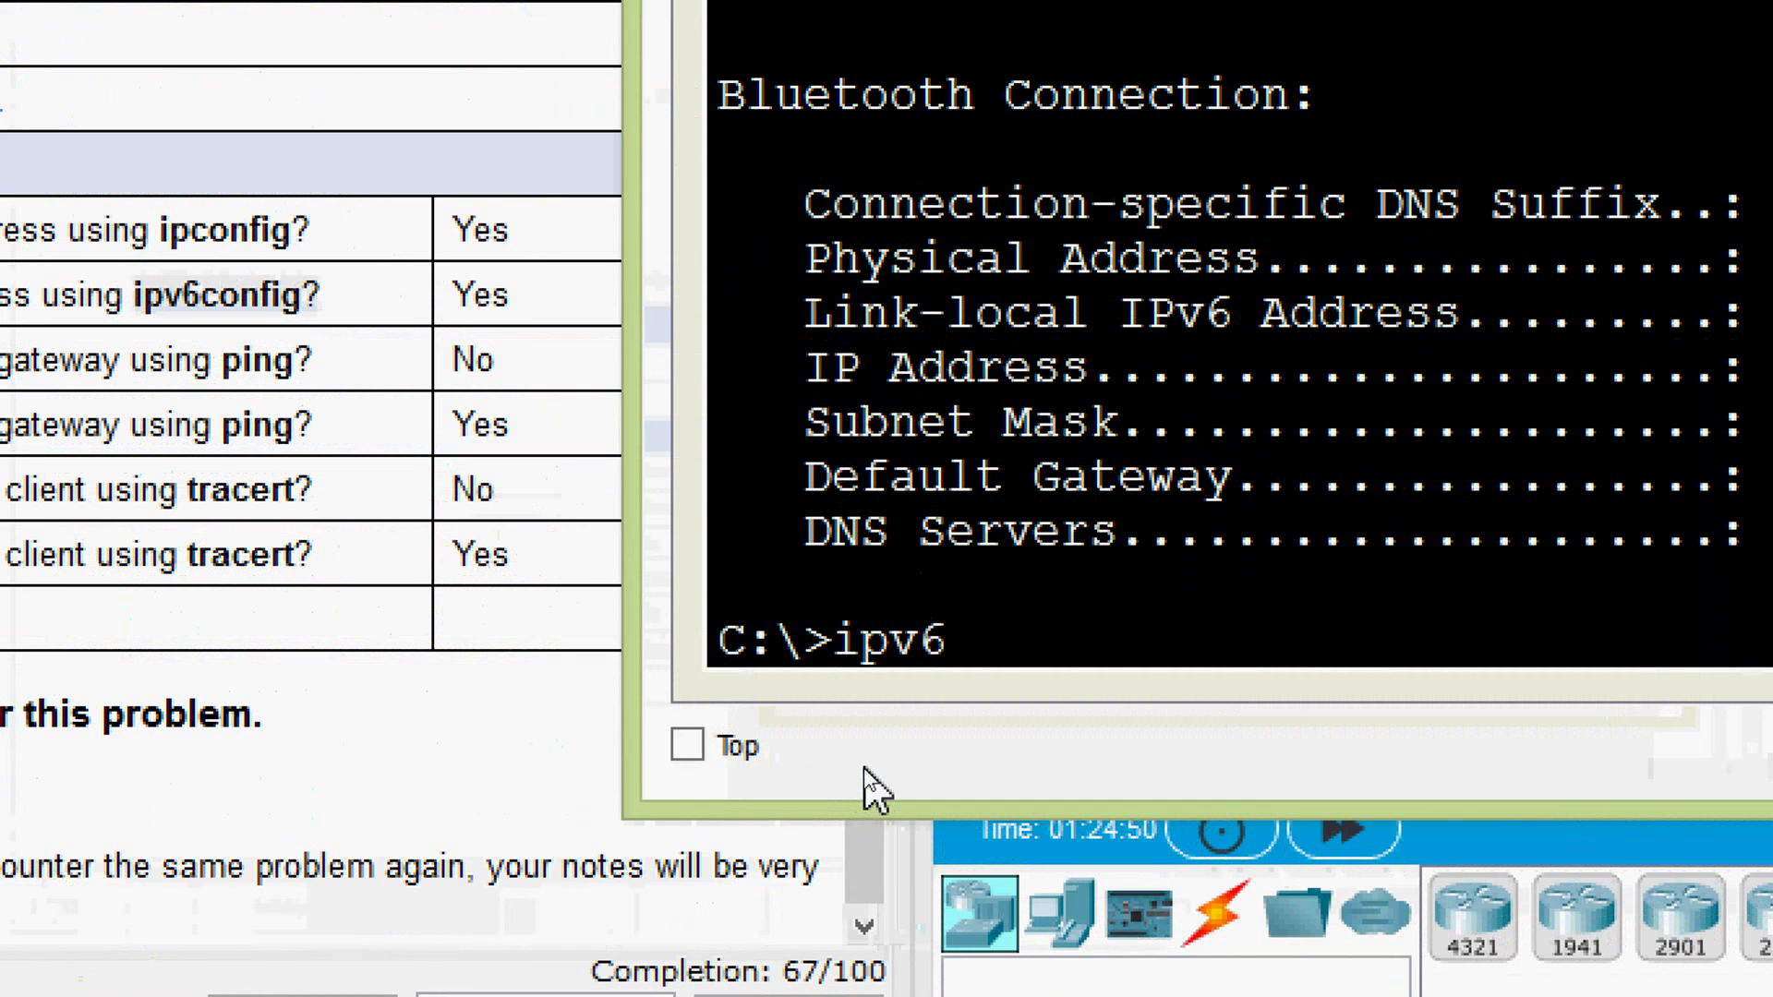
type("config /a")
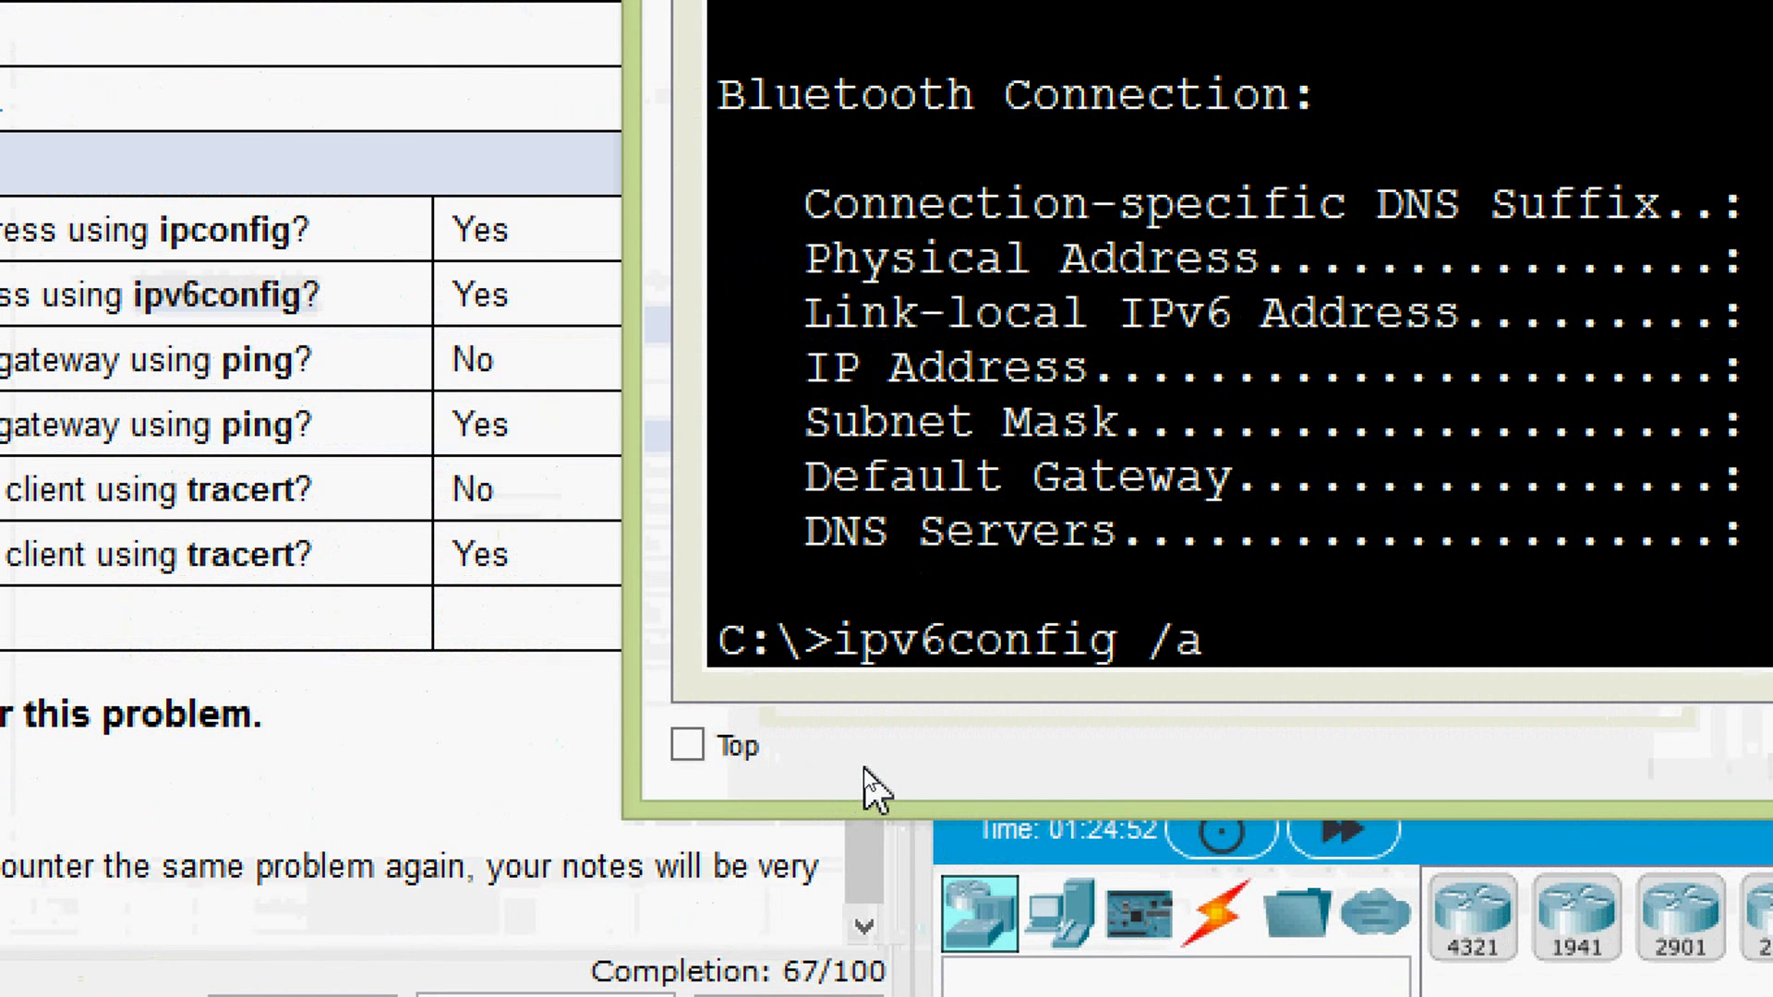
key("Return")
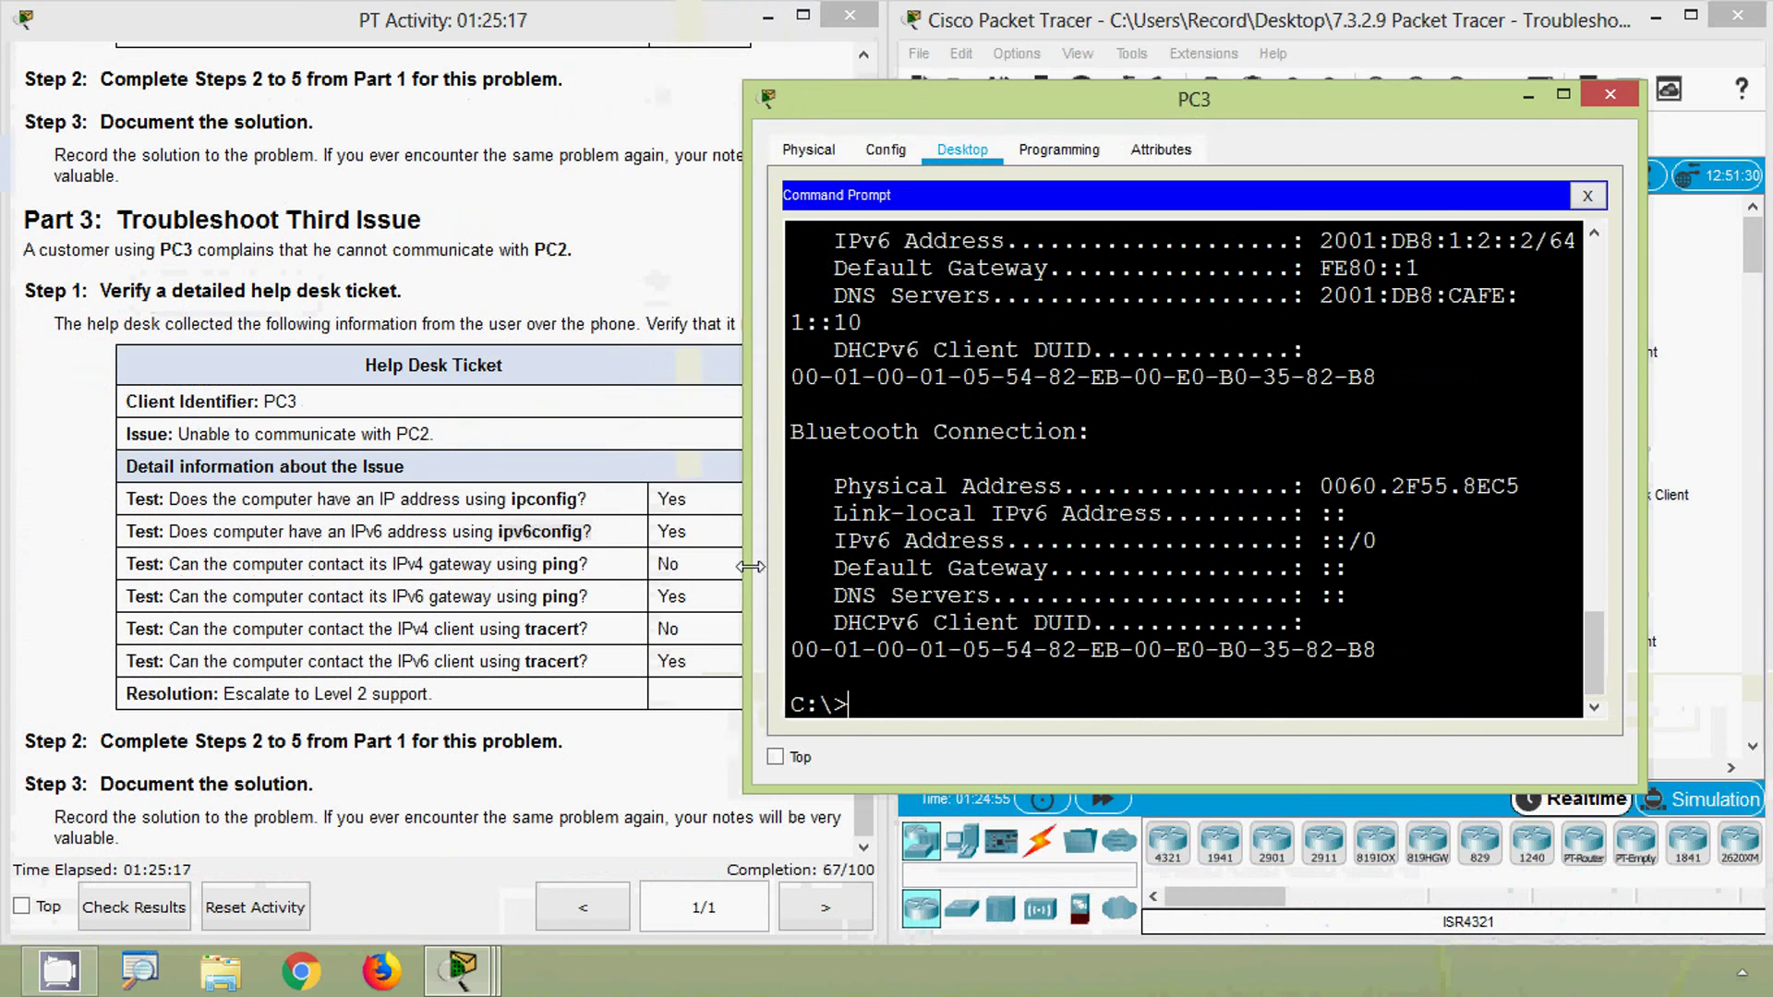
- Examine the IPv6 address, default gateway and DNS server in PC3's ipv6config output and close its window
left_click_drag(751, 566, 480, 558)
scroll(724, 534, "up", 2)
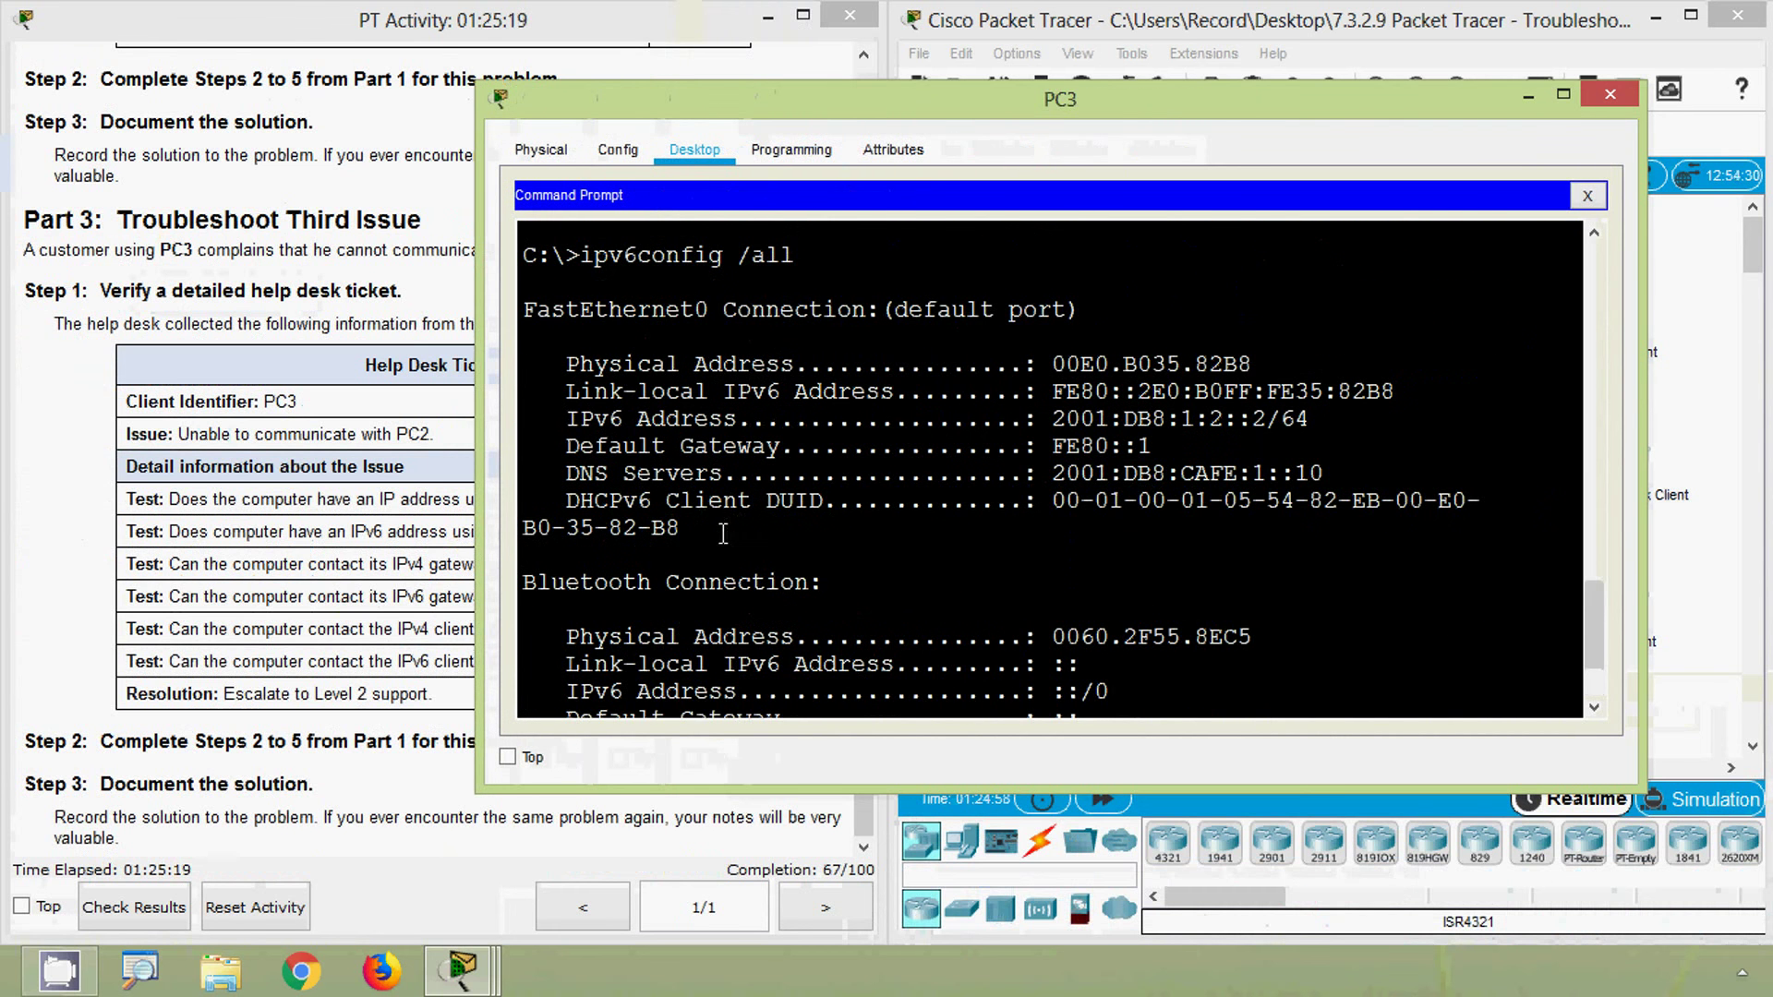
left_click_drag(567, 423, 1316, 423)
left_click_drag(573, 446, 1158, 444)
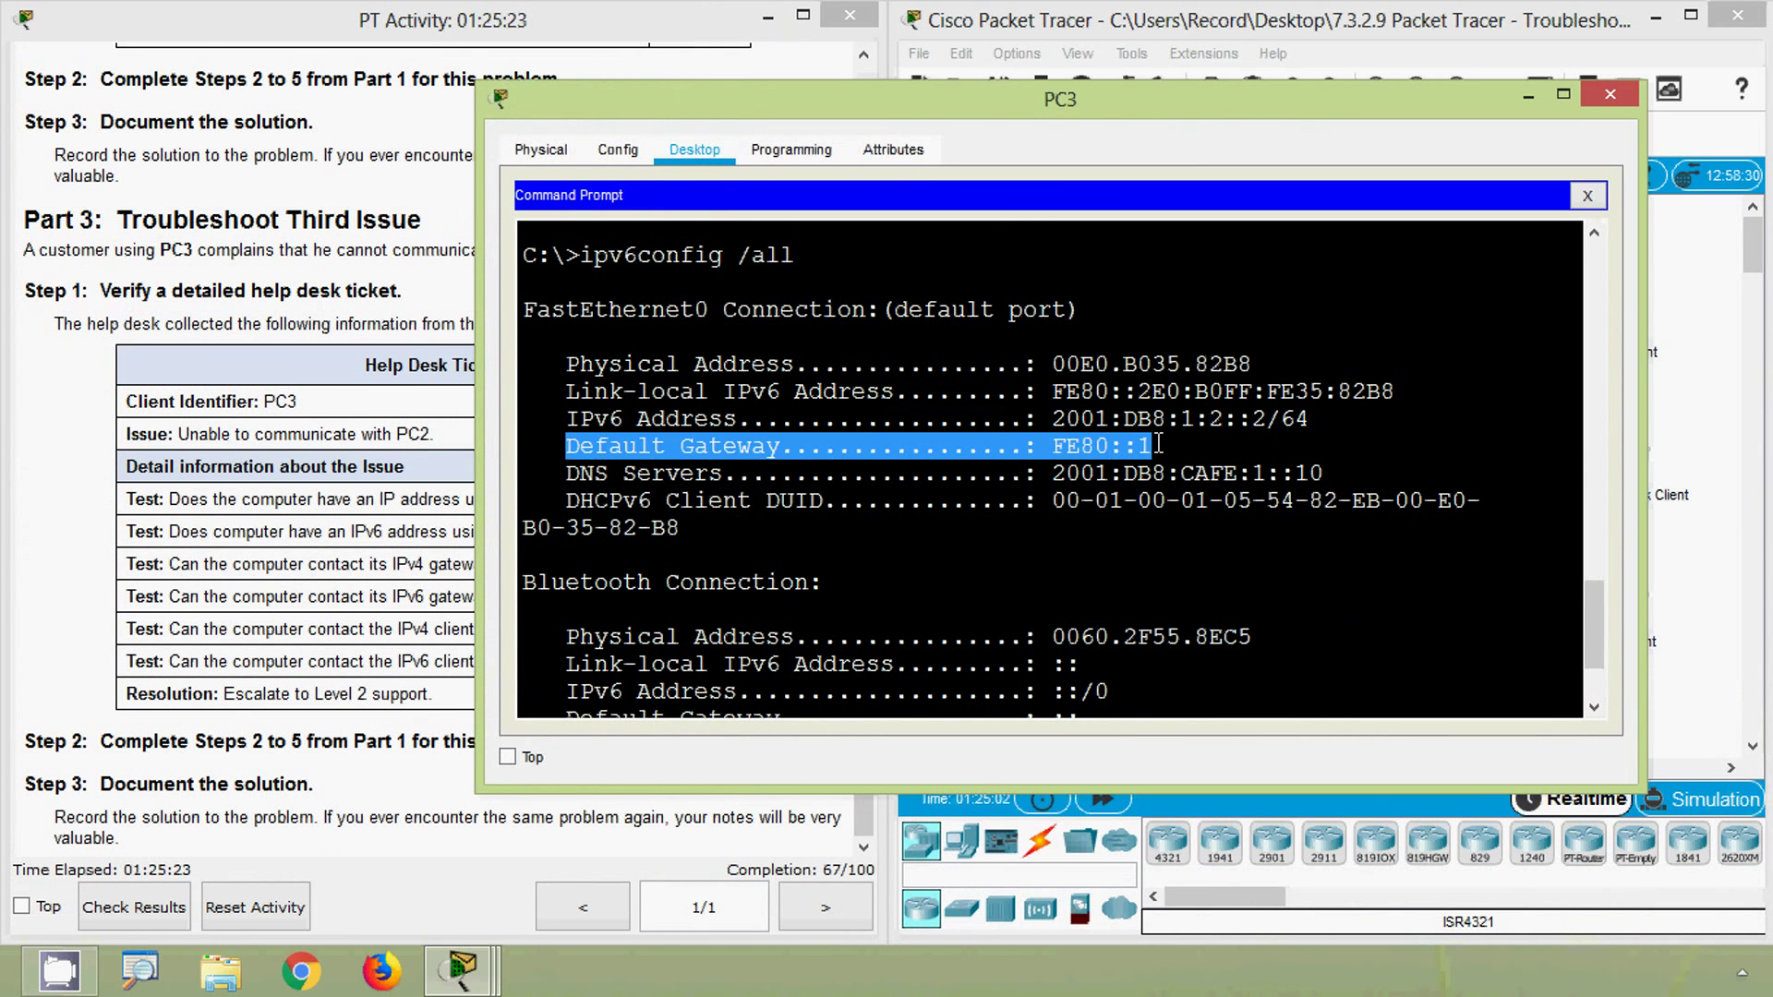
left_click_drag(577, 471, 1327, 473)
left_click(1333, 511)
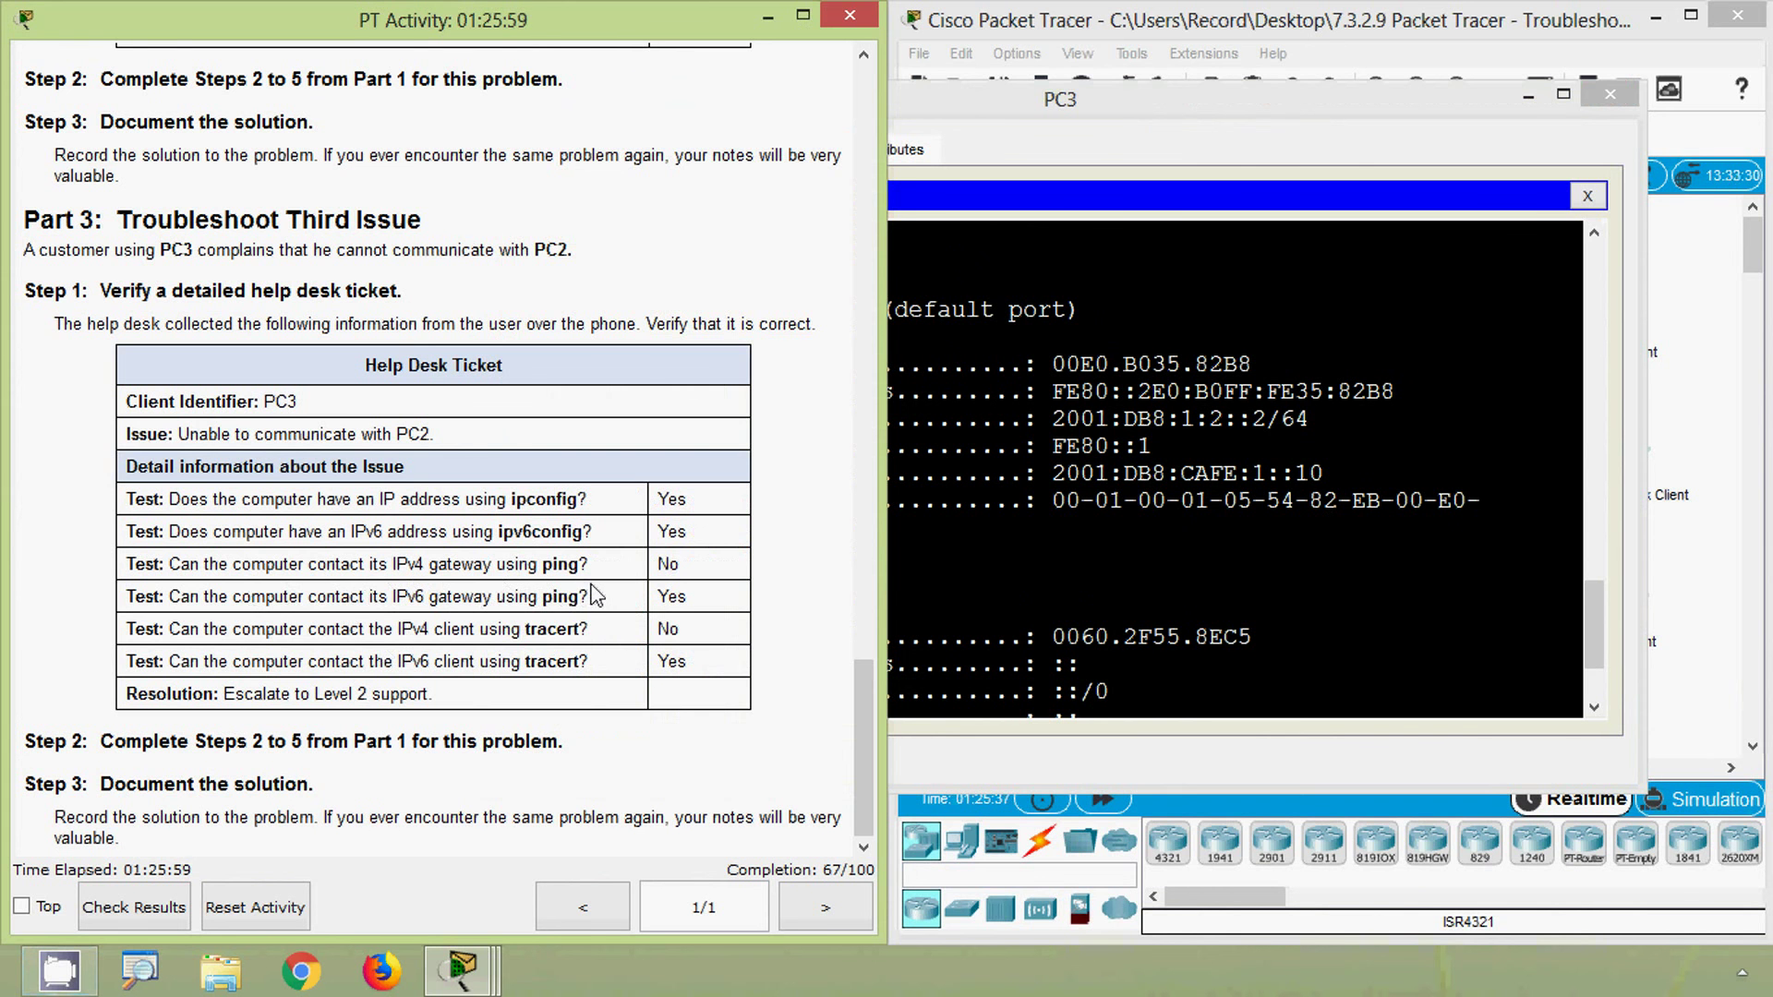
left_click(1010, 584)
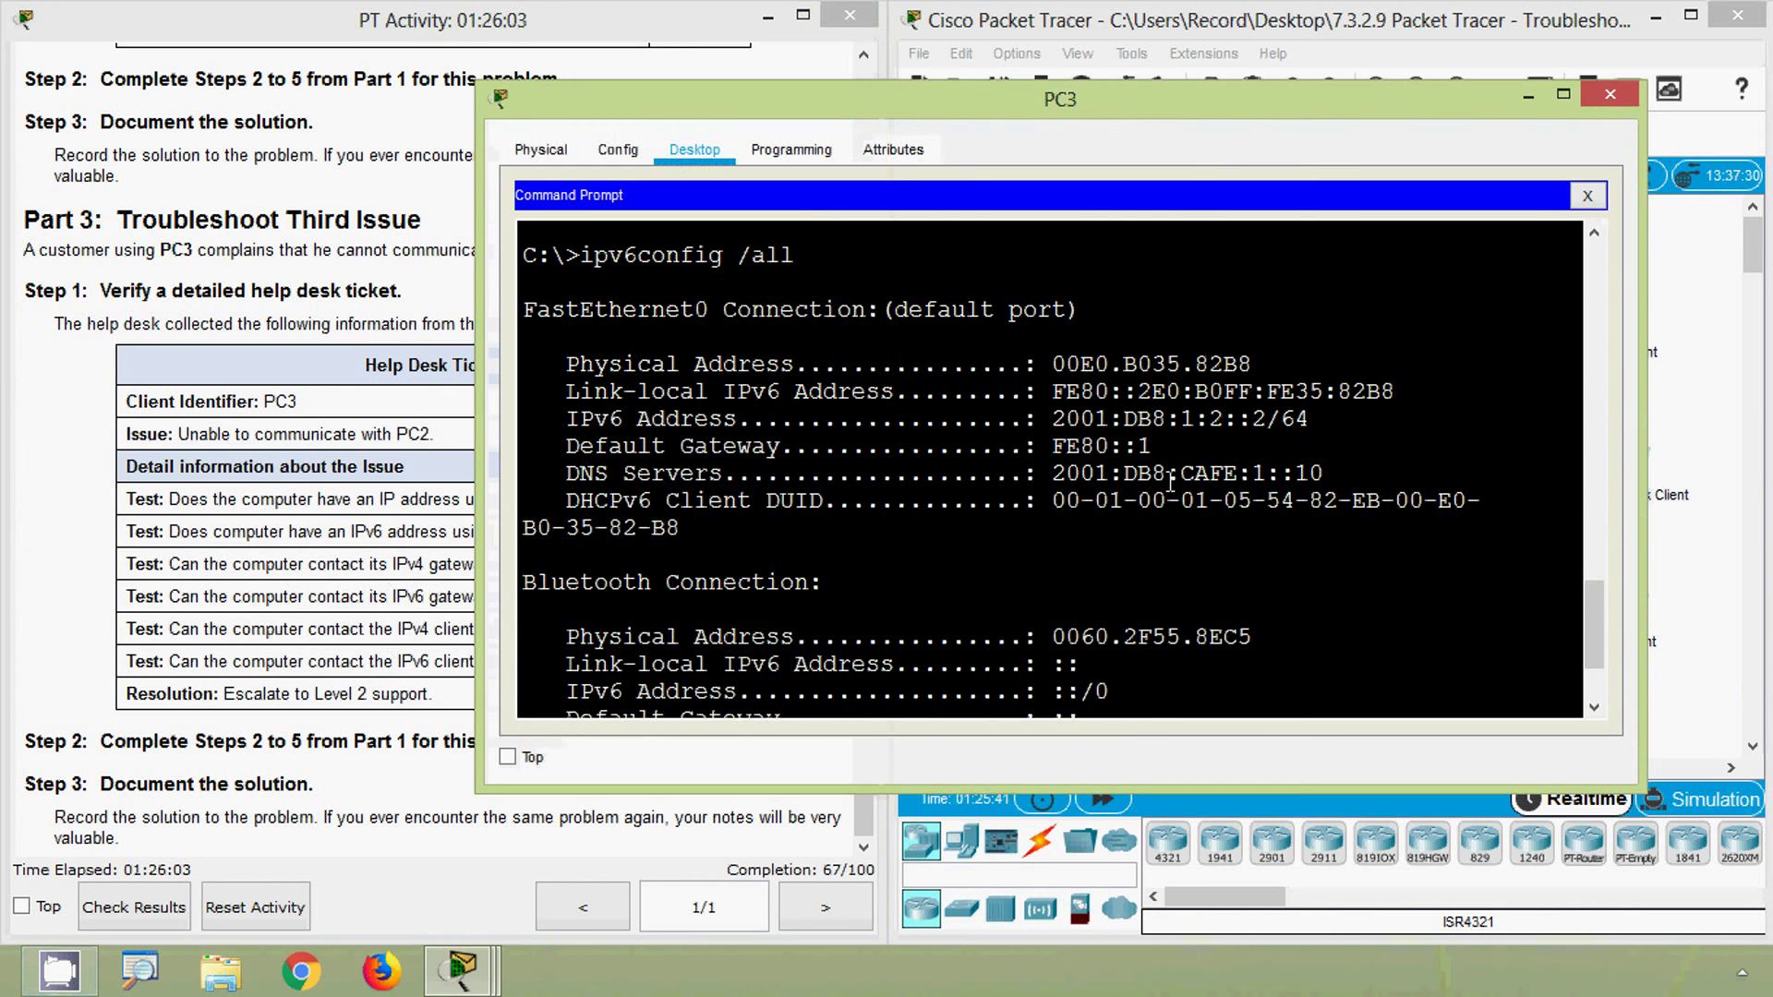
left_click(1588, 102)
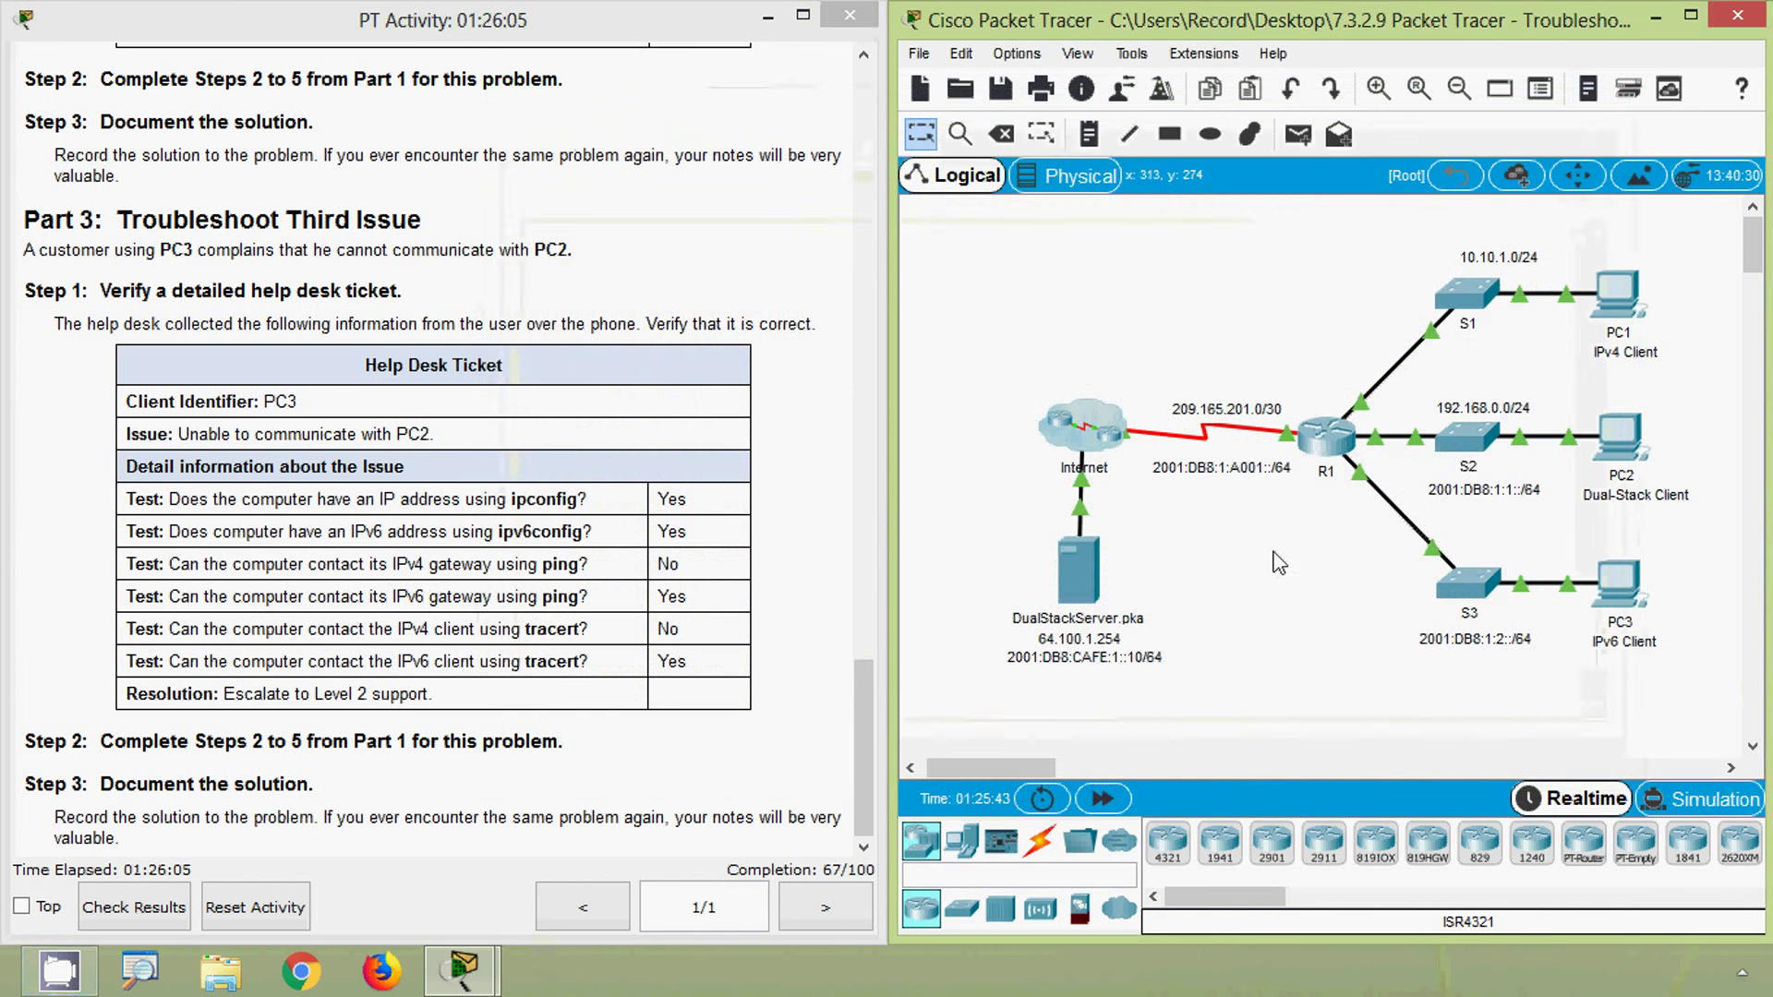
- Look up the IPv6 address of R1's G0/2 interface towards S3 in the Addressing Table and return to Part 3's ticket
left_click_drag(861, 697, 880, 113)
left_click(1357, 480)
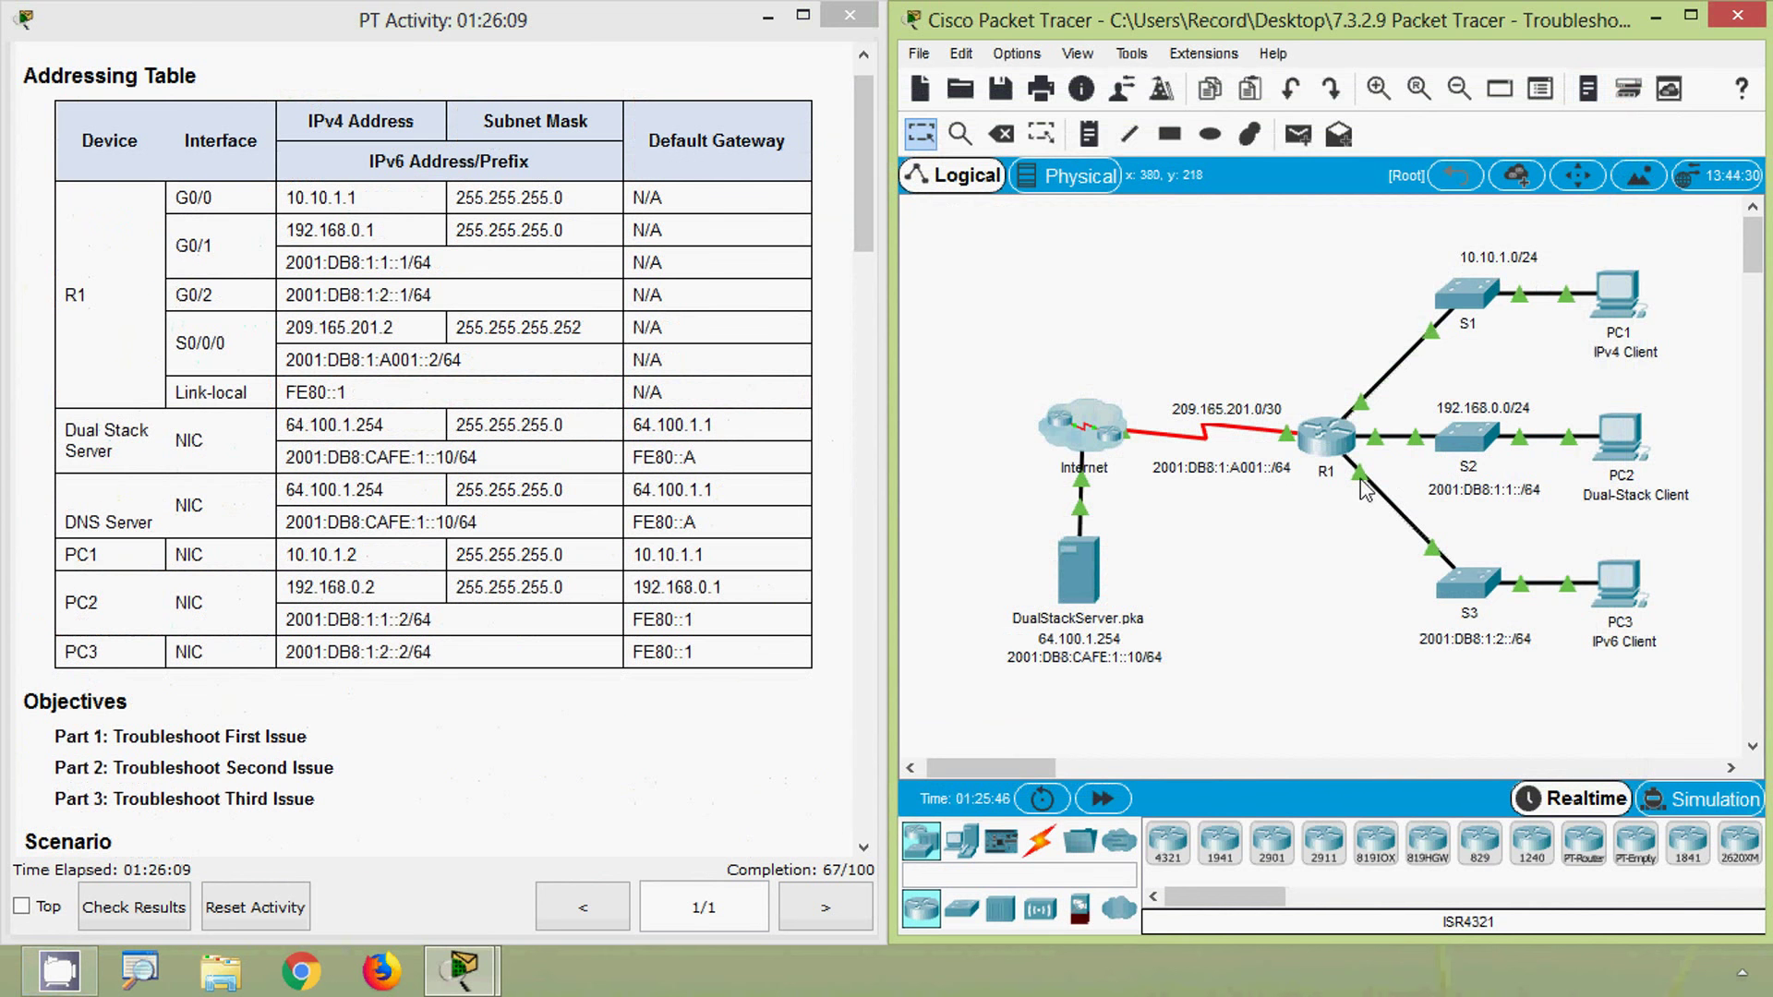
mouse_move(1365, 489)
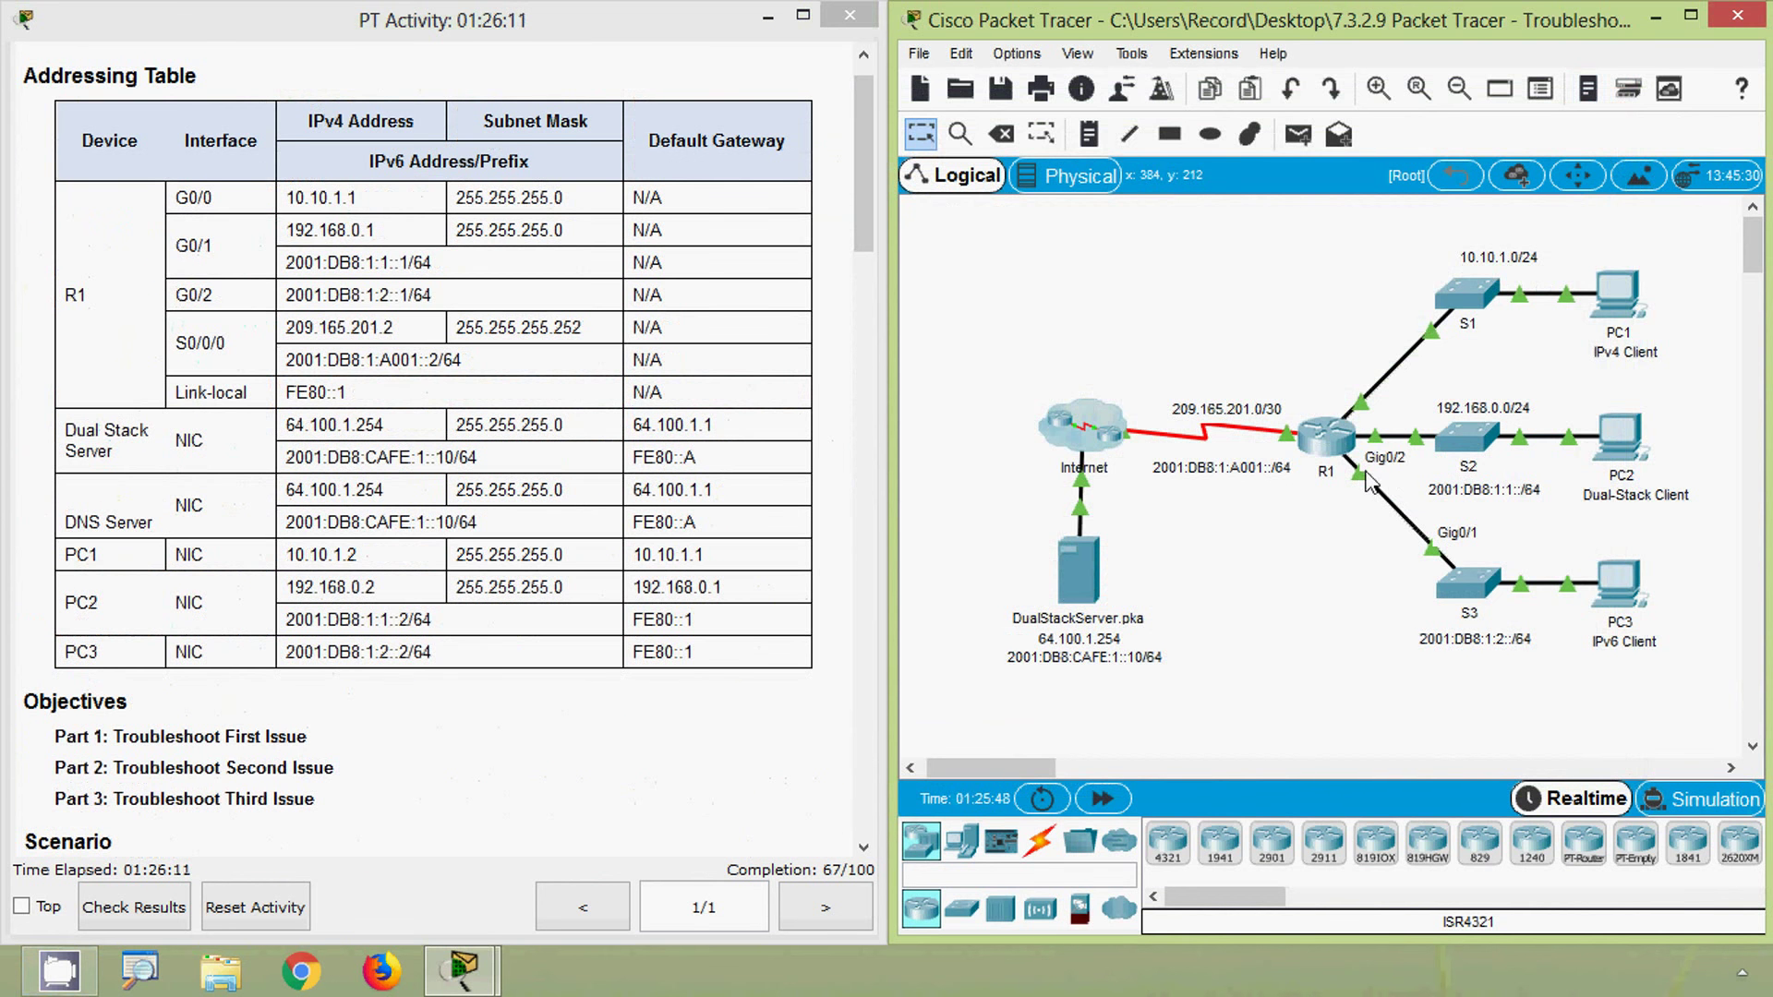
left_click_drag(176, 296, 447, 297)
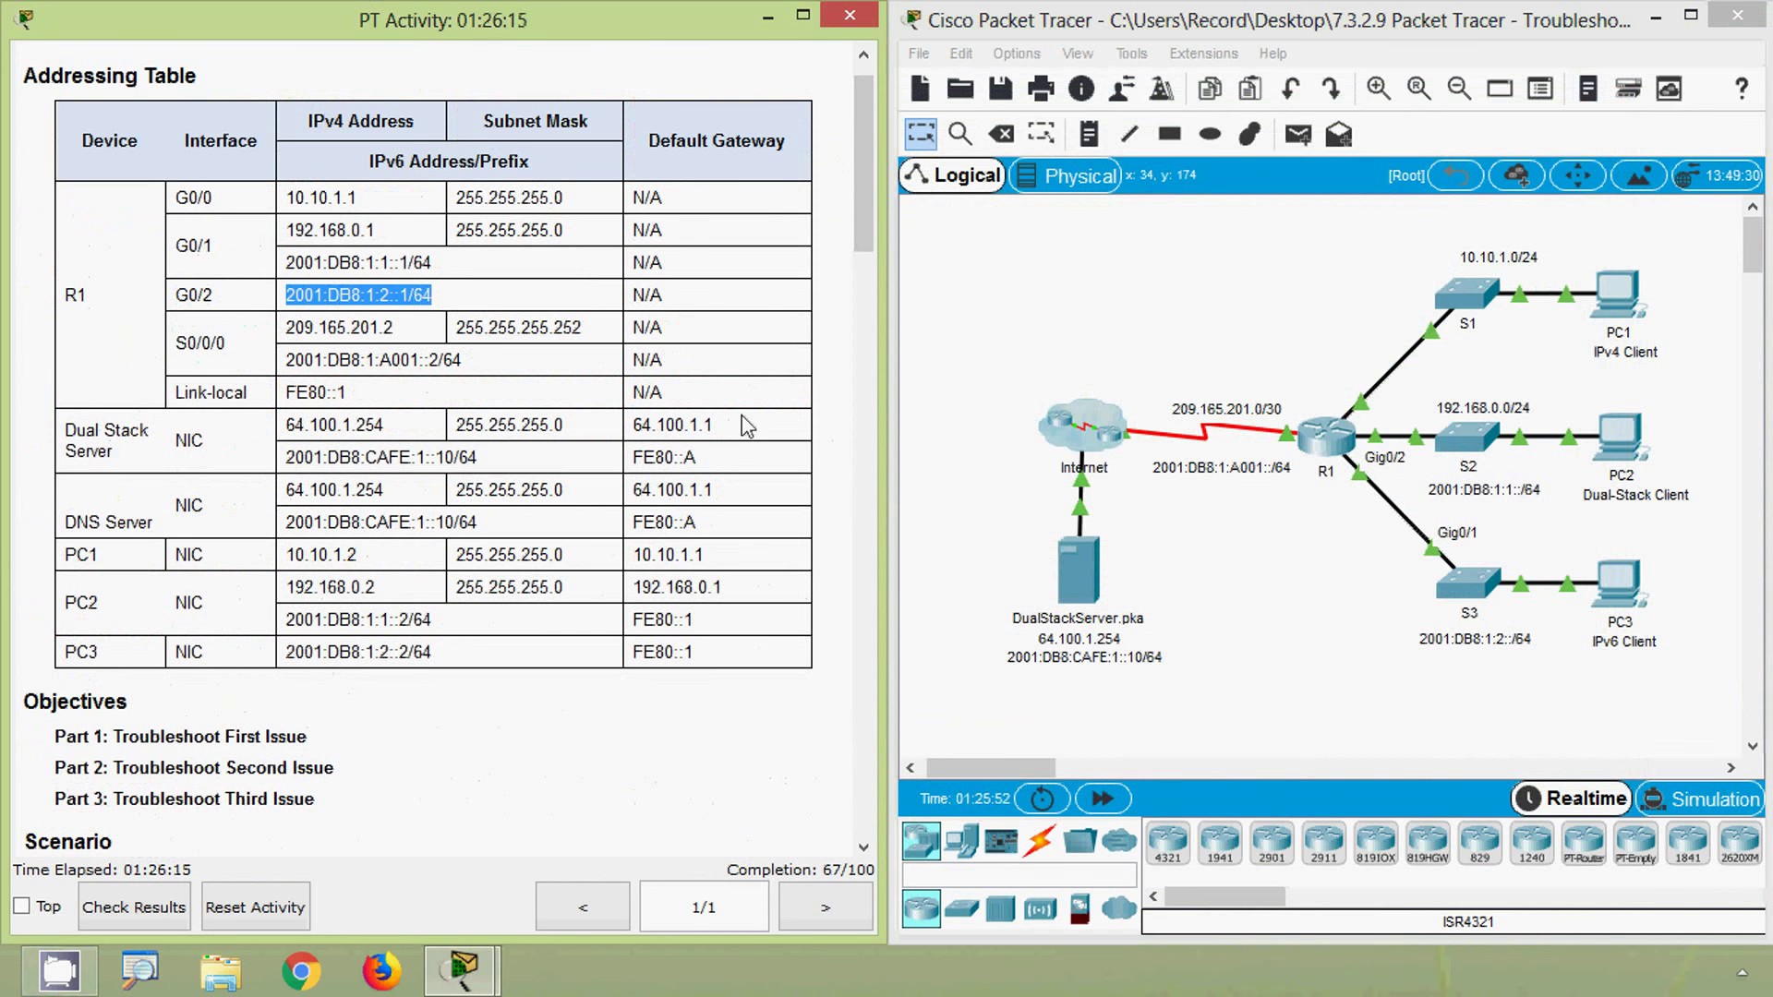
scroll(863, 349, "down", 1)
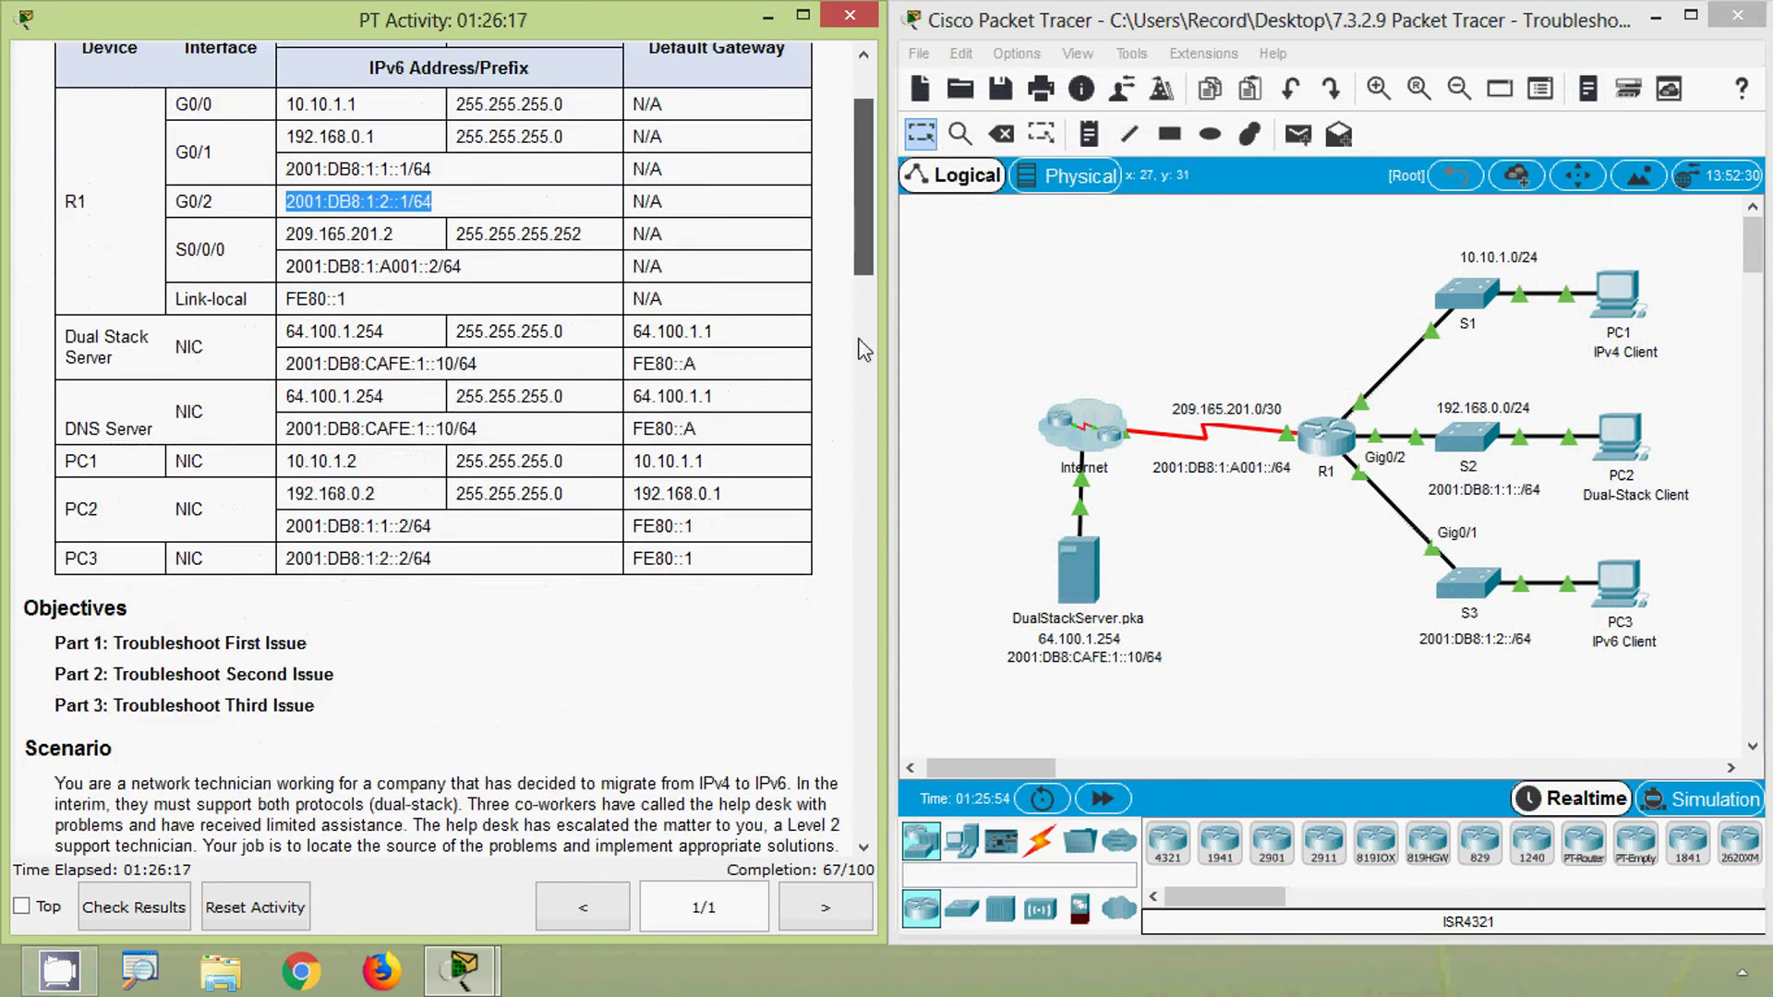
left_click_drag(863, 229, 845, 789)
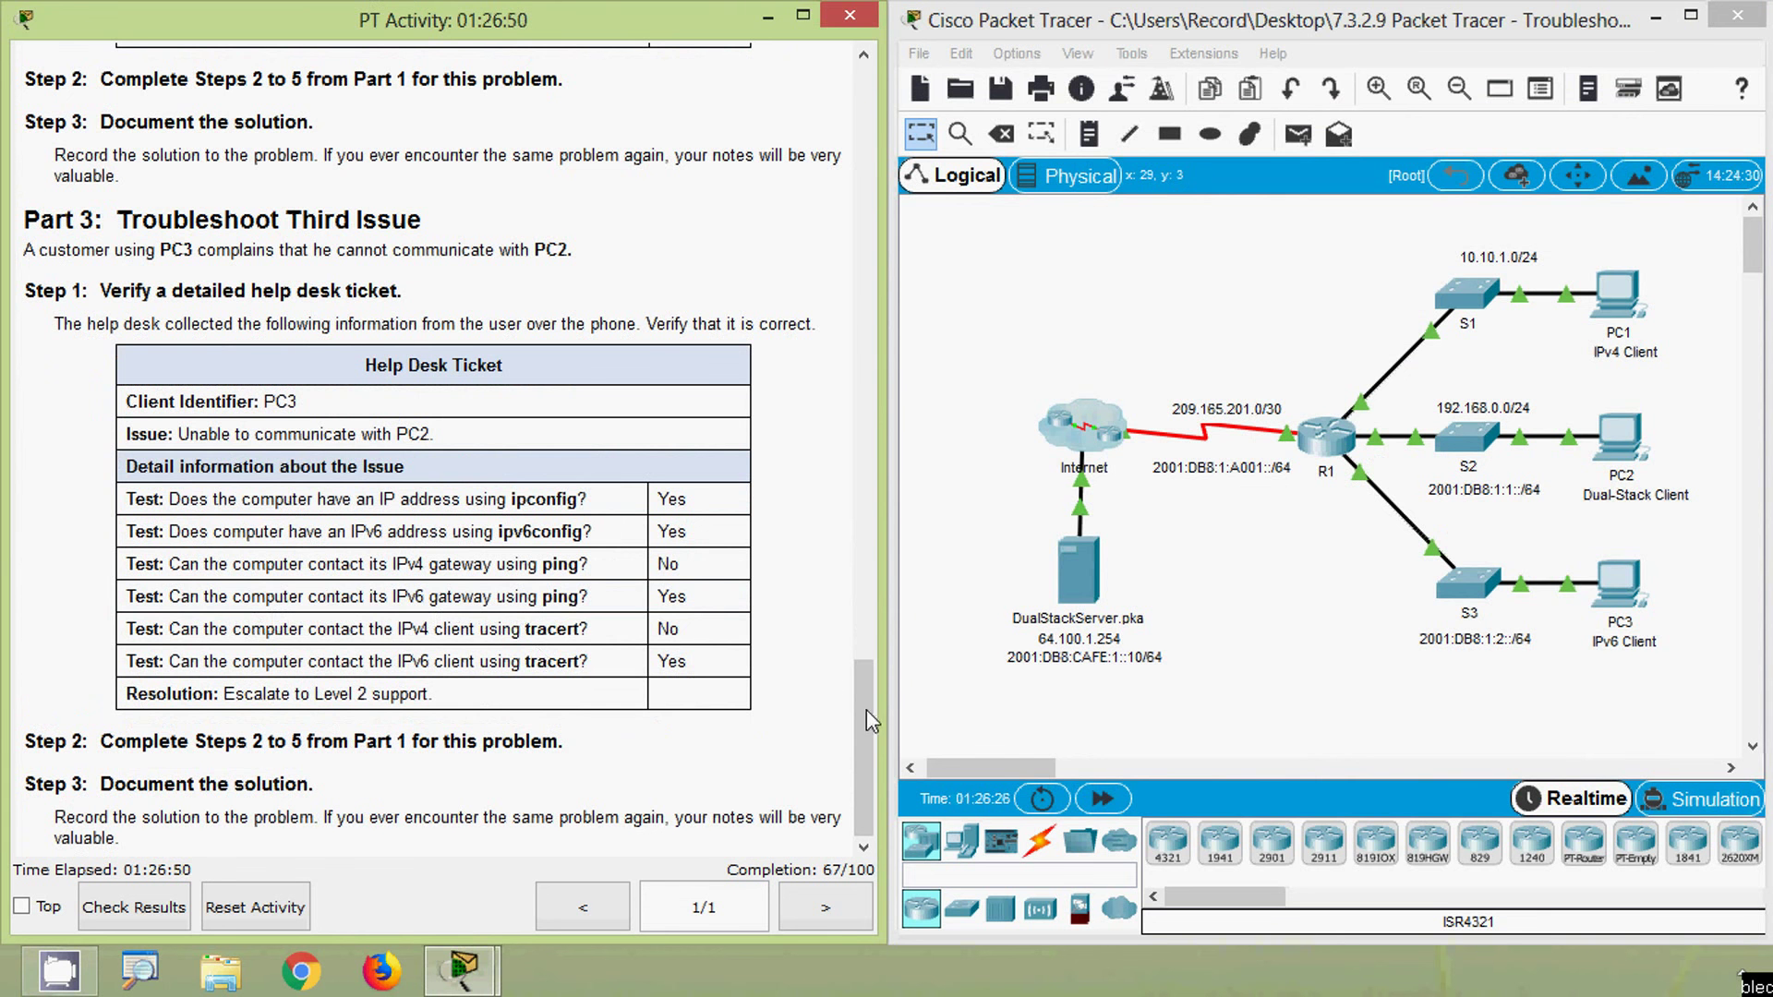
- Copy PC3's IPv6 default gateway address, FE80::1, from the Addressing Table
left_click_drag(867, 709, 864, 146)
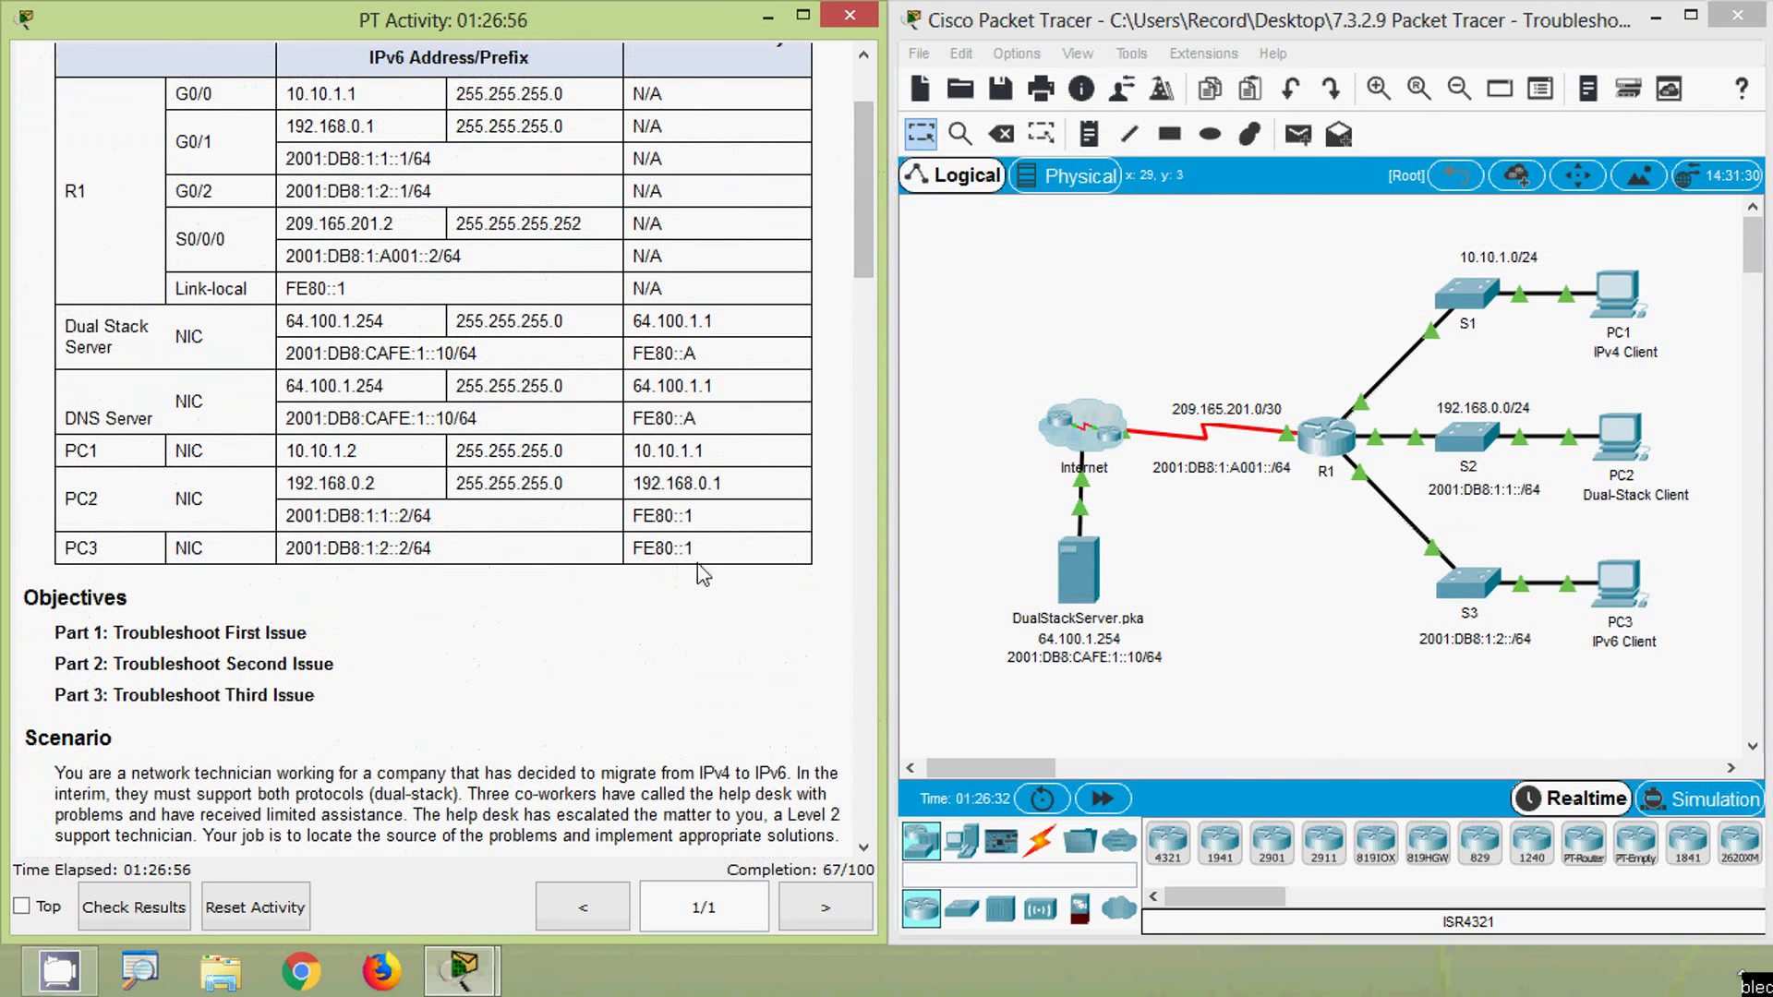
left_click_drag(698, 550, 637, 545)
key("ctrl+c")
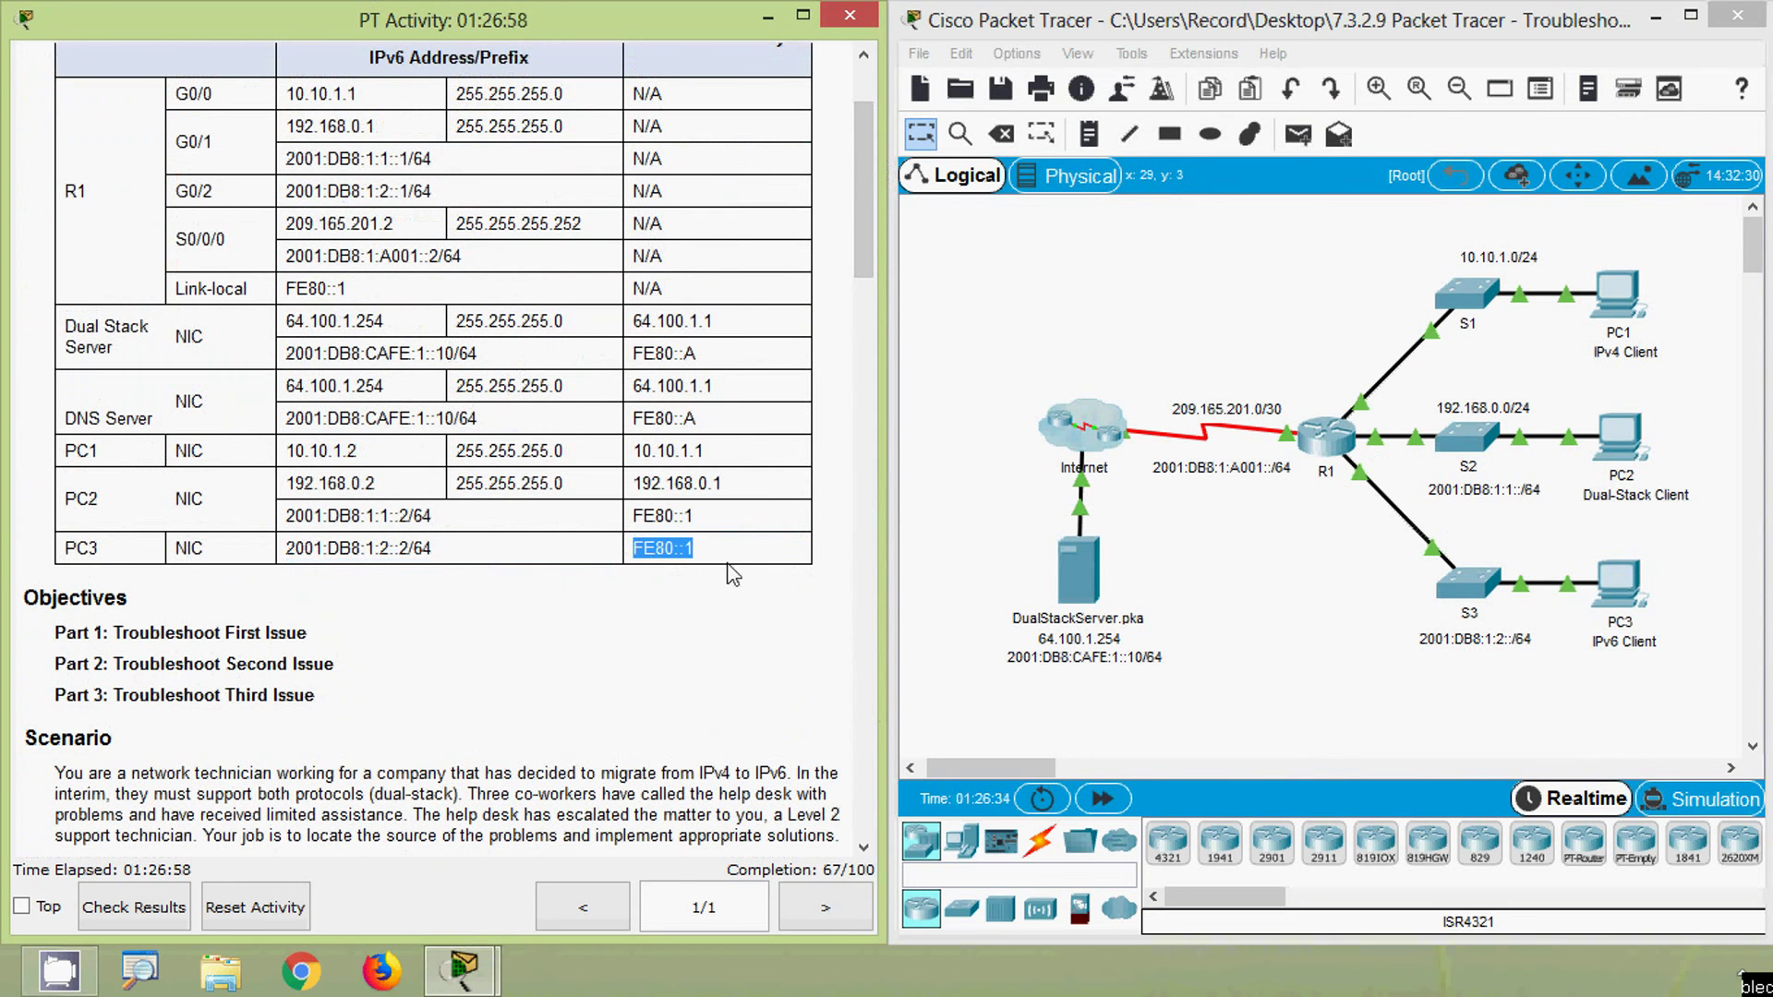
- Reopen PC3's command prompt and ping the copied IPv6 gateway address FE80::1
left_click(1616, 591)
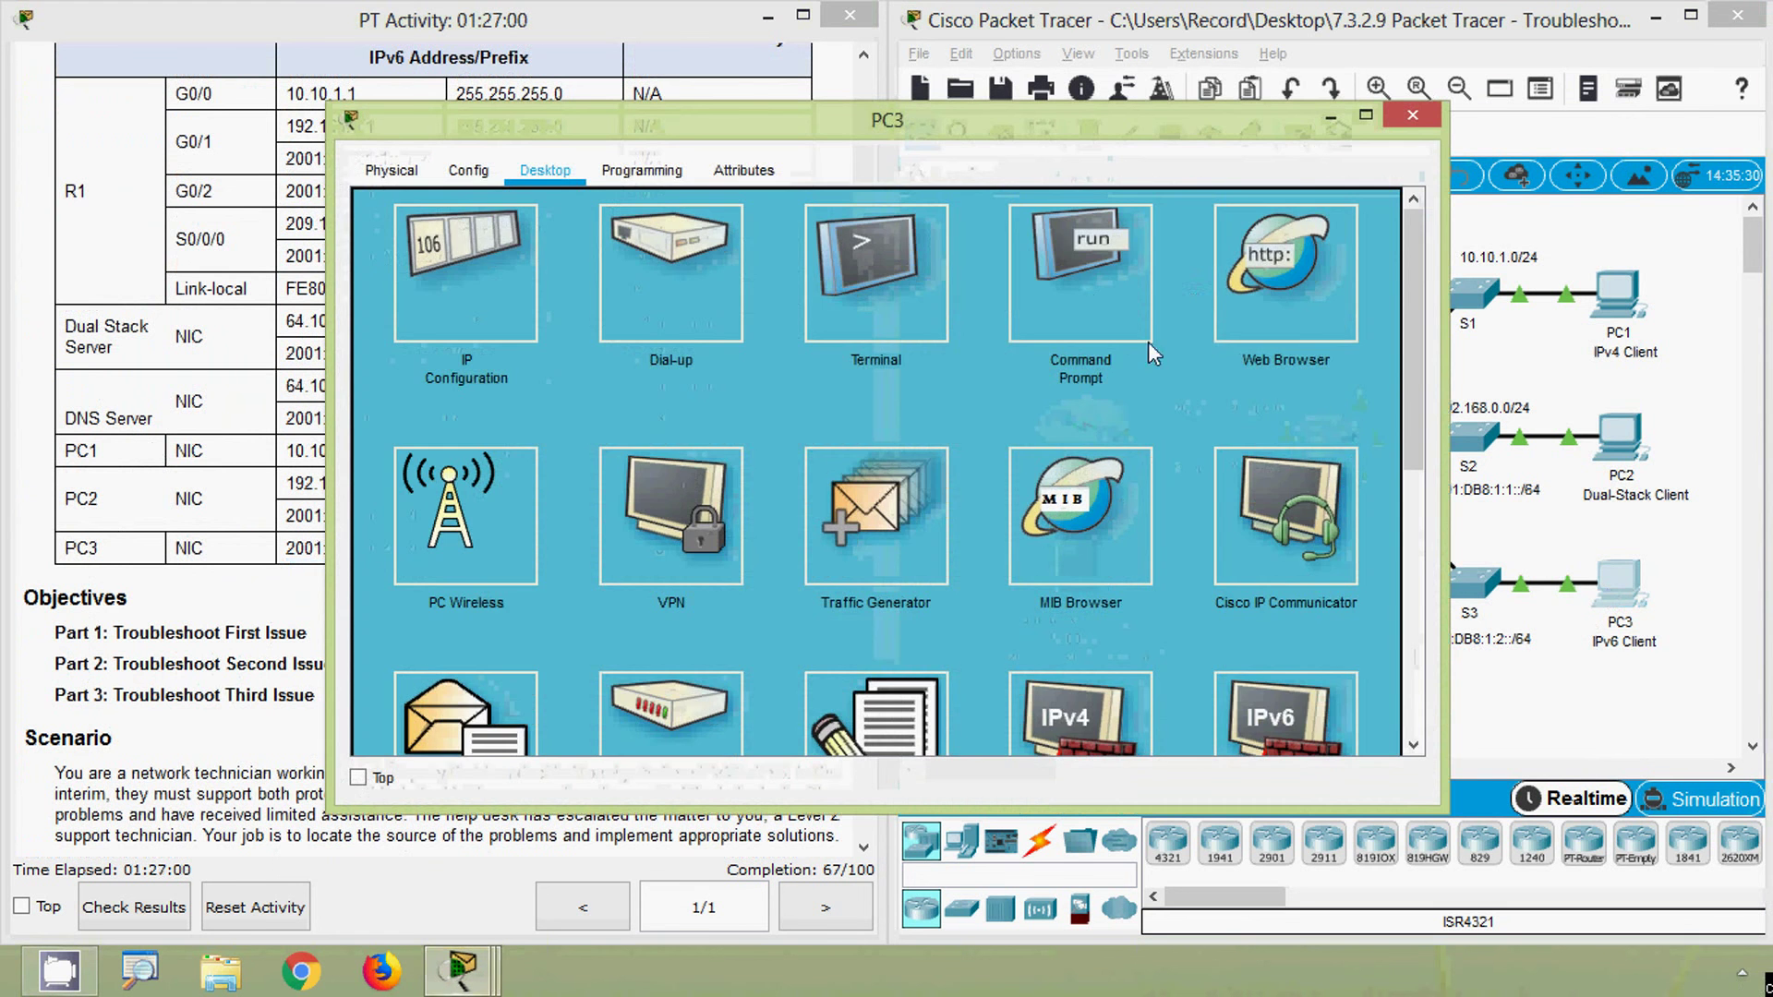
left_click(1152, 354)
left_click_drag(1396, 402, 1396, 683)
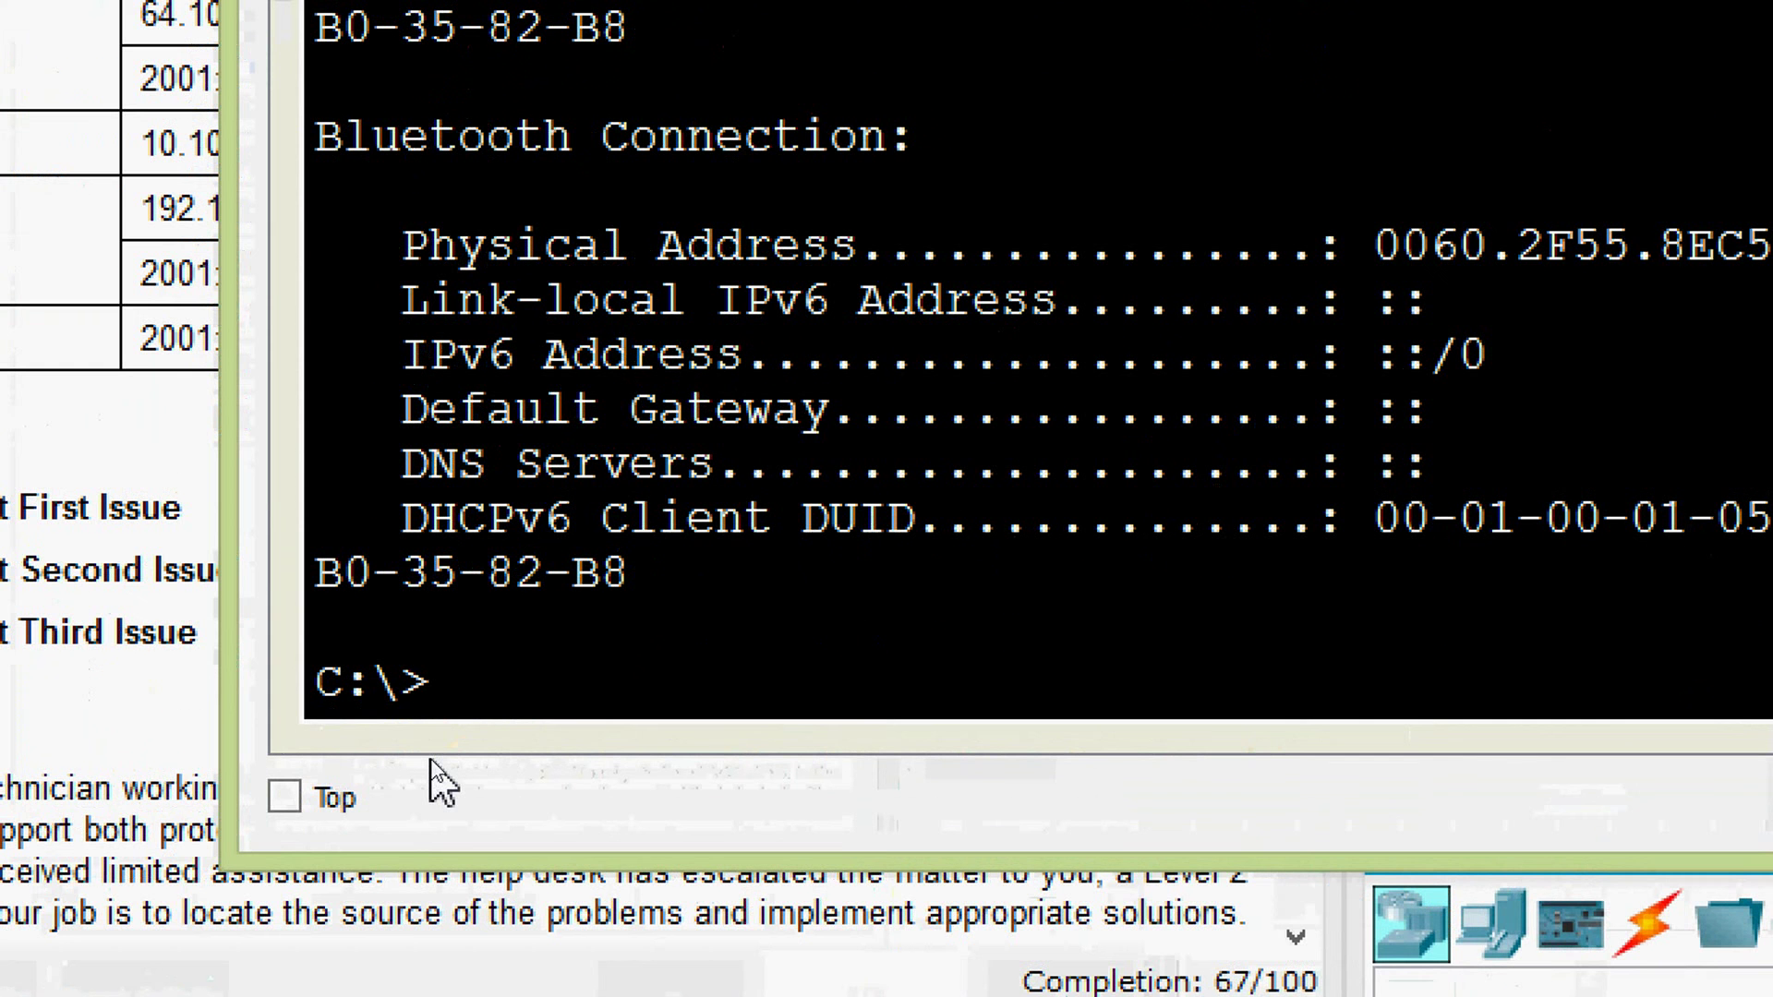
type("ping")
right_click(652, 665)
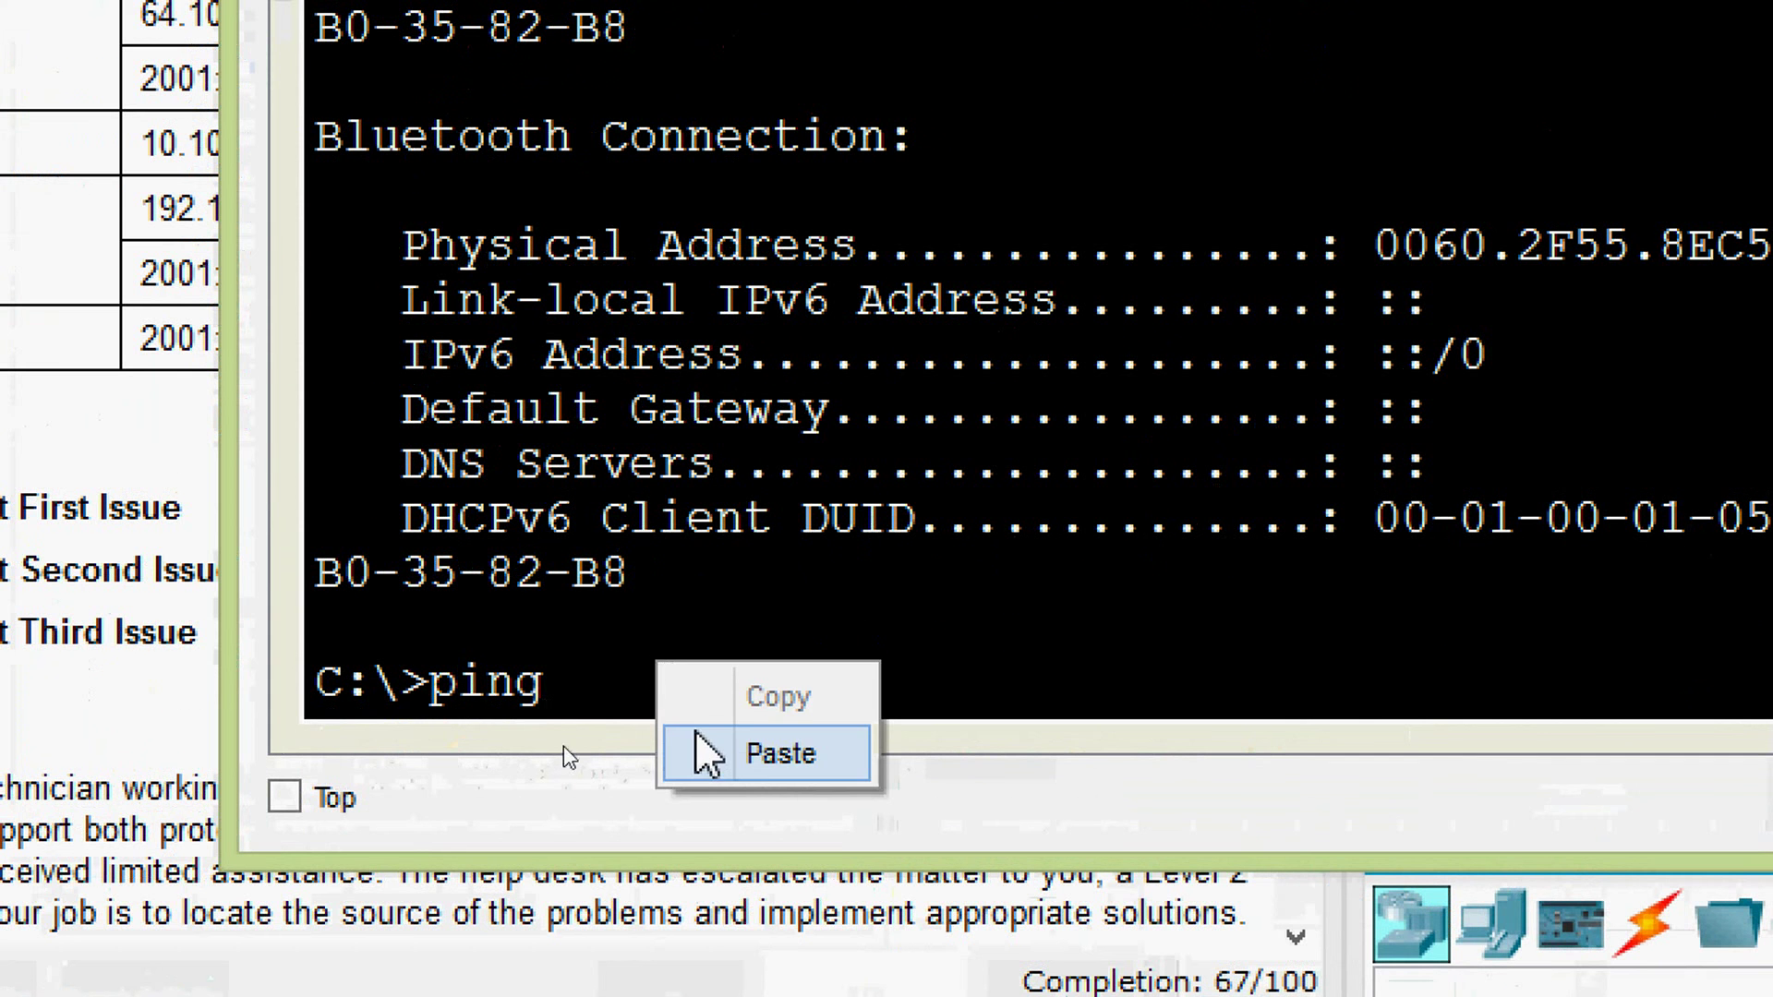
left_click(698, 739)
key("Return")
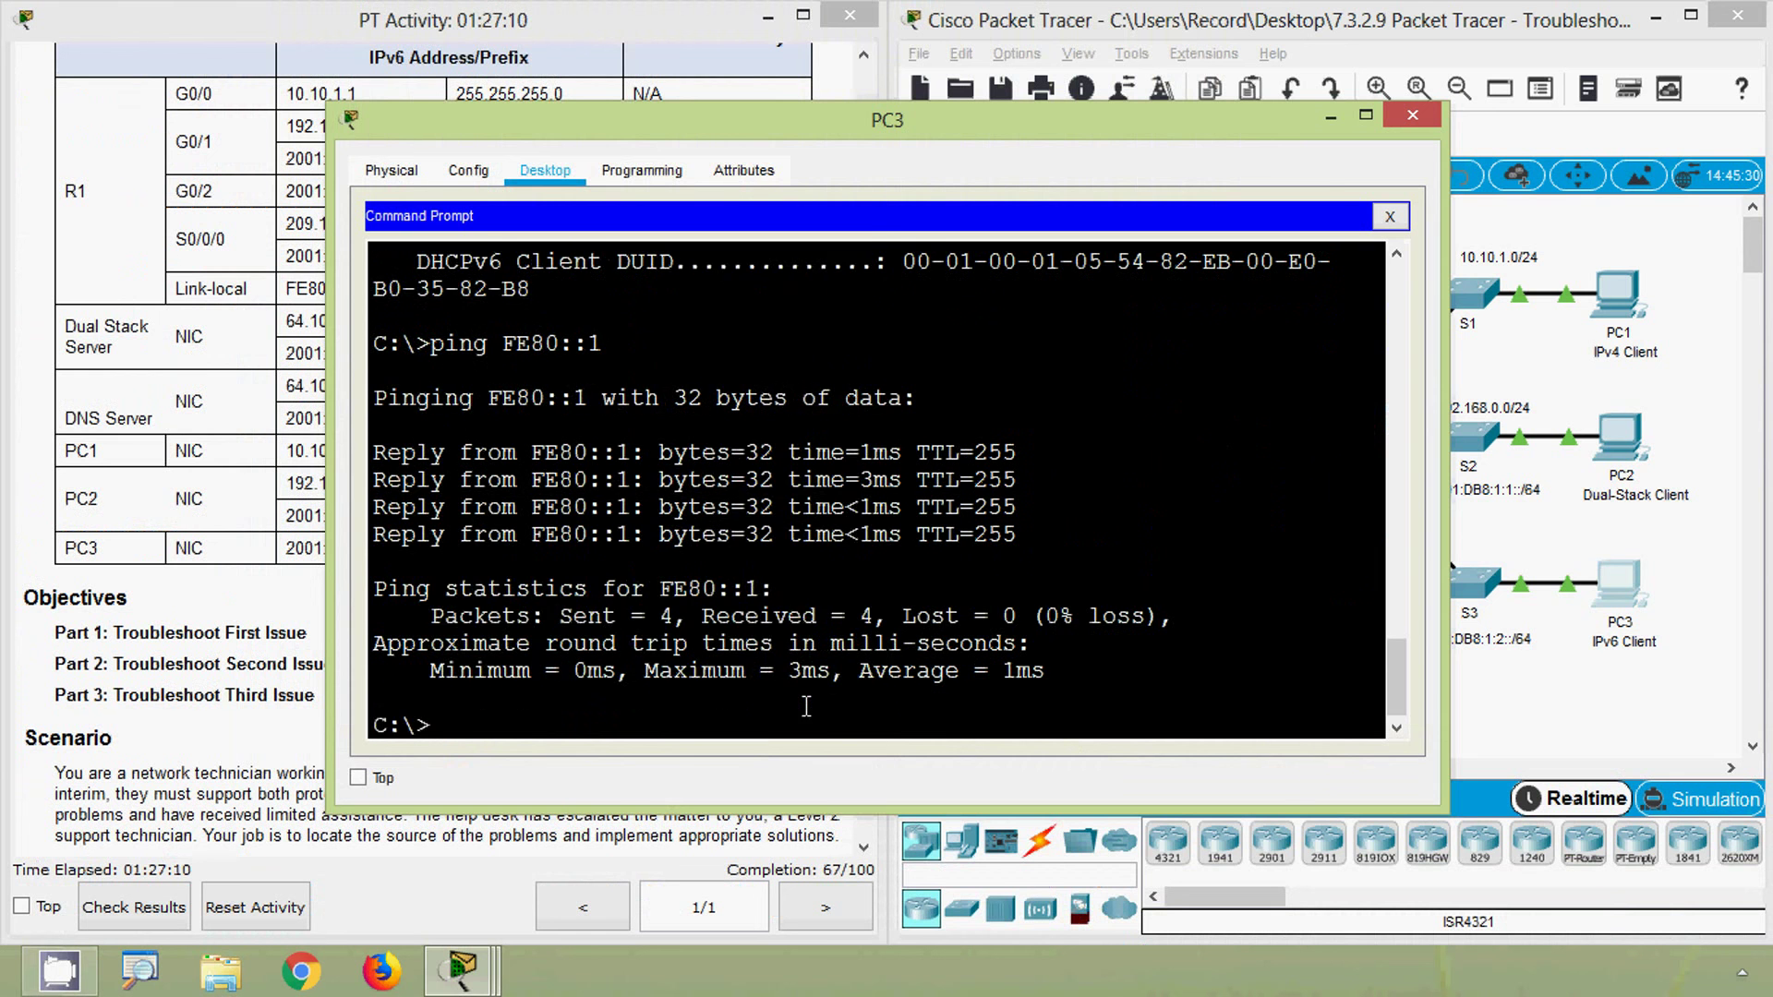
- Return to Part 3's help desk ticket and check the IPv4 client tracert test and its recorded answer
left_click(237, 565)
left_click_drag(862, 270, 866, 828)
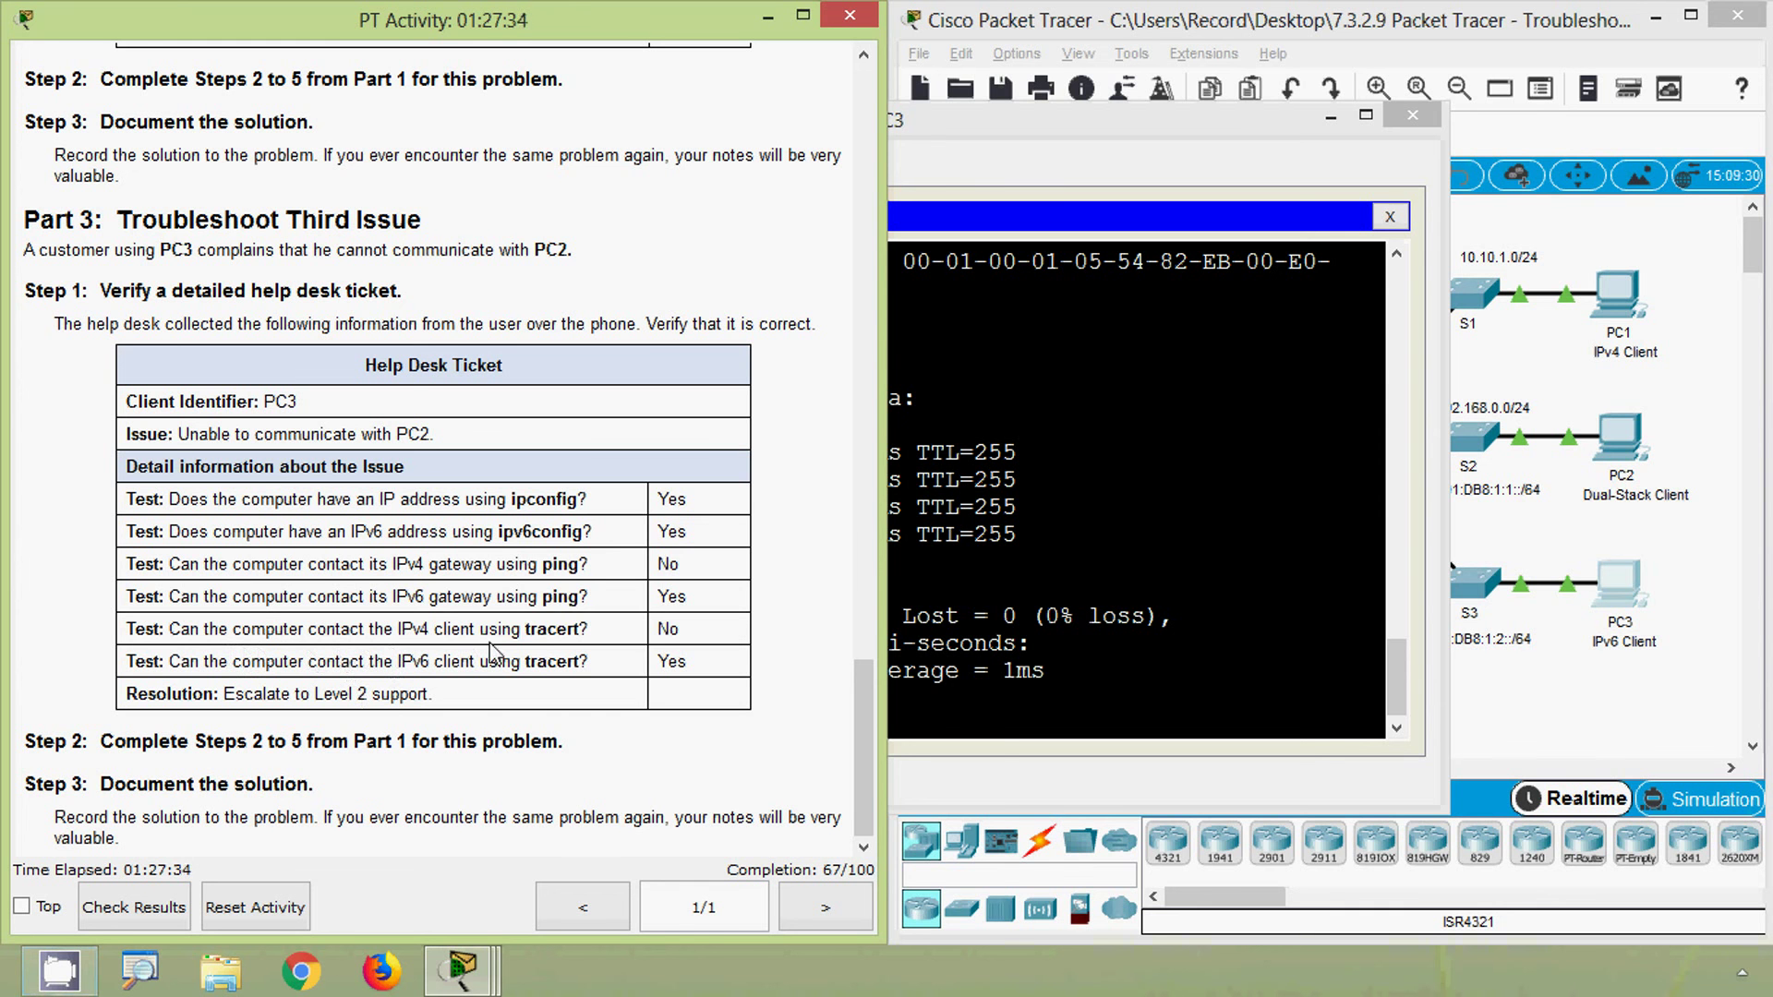
left_click_drag(518, 629, 628, 632)
left_click(667, 630)
double_click(666, 630)
- Run tracert to FE80::1 from PC3 and examine the end of the trace and the target address
left_click(910, 711)
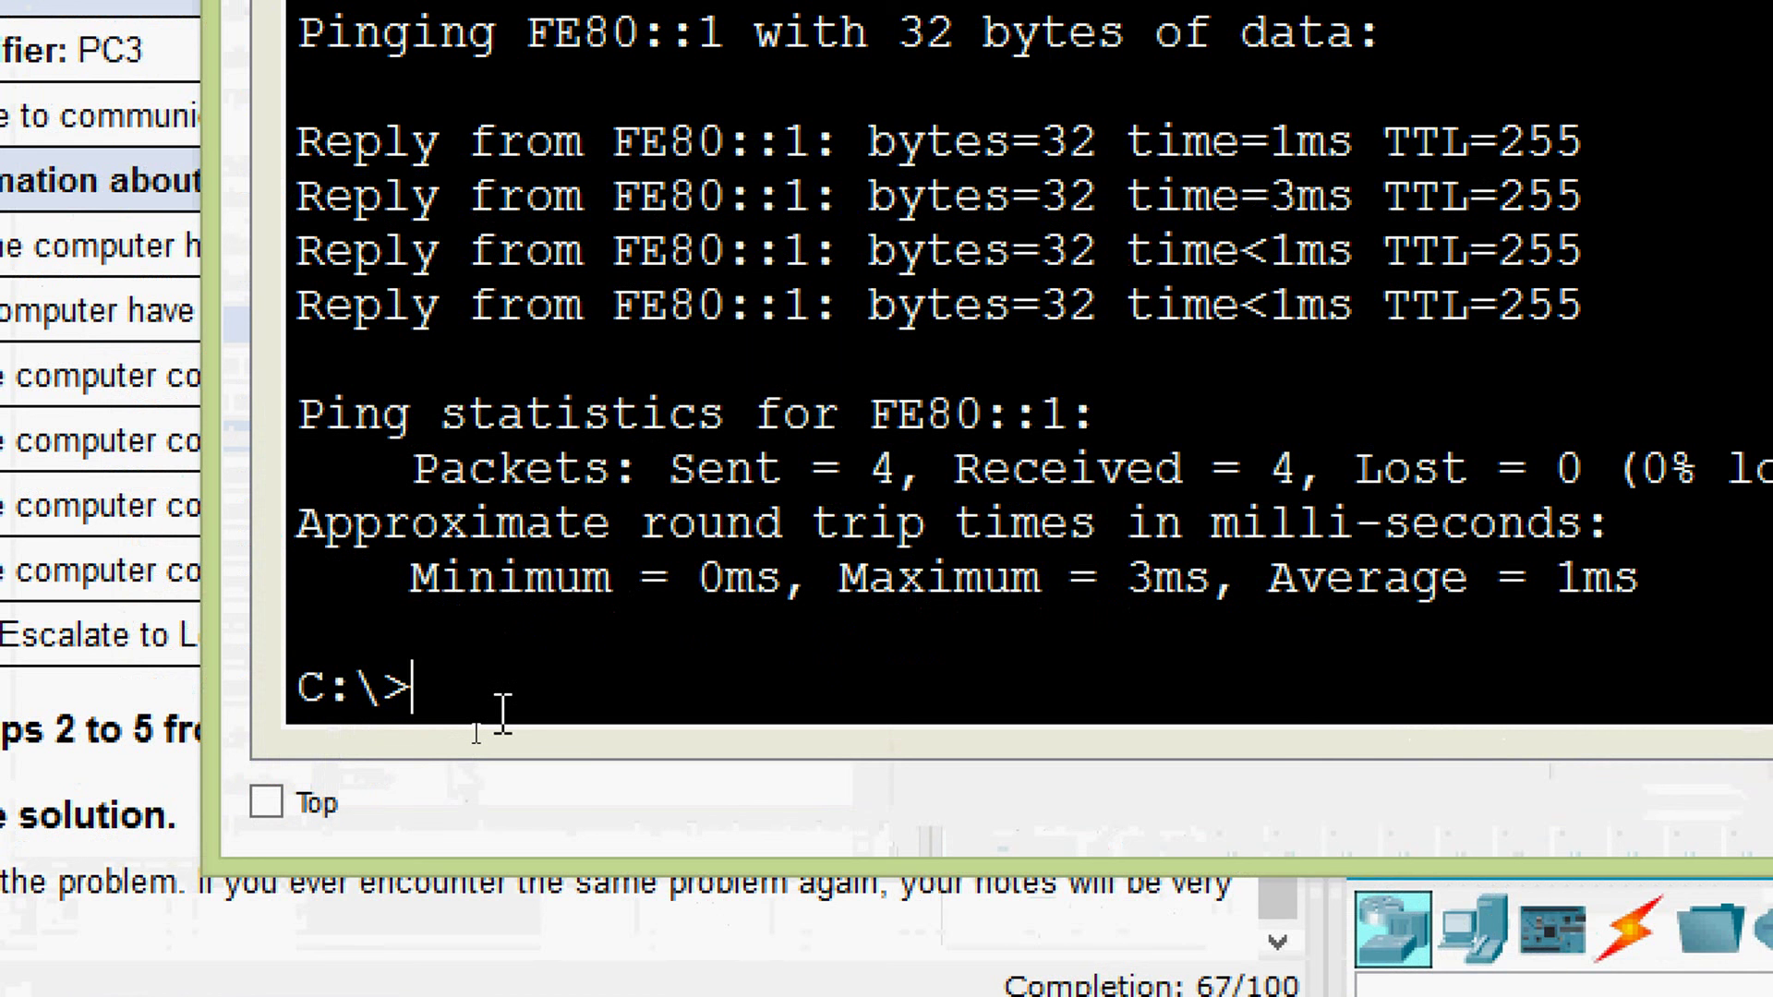
type("tracert")
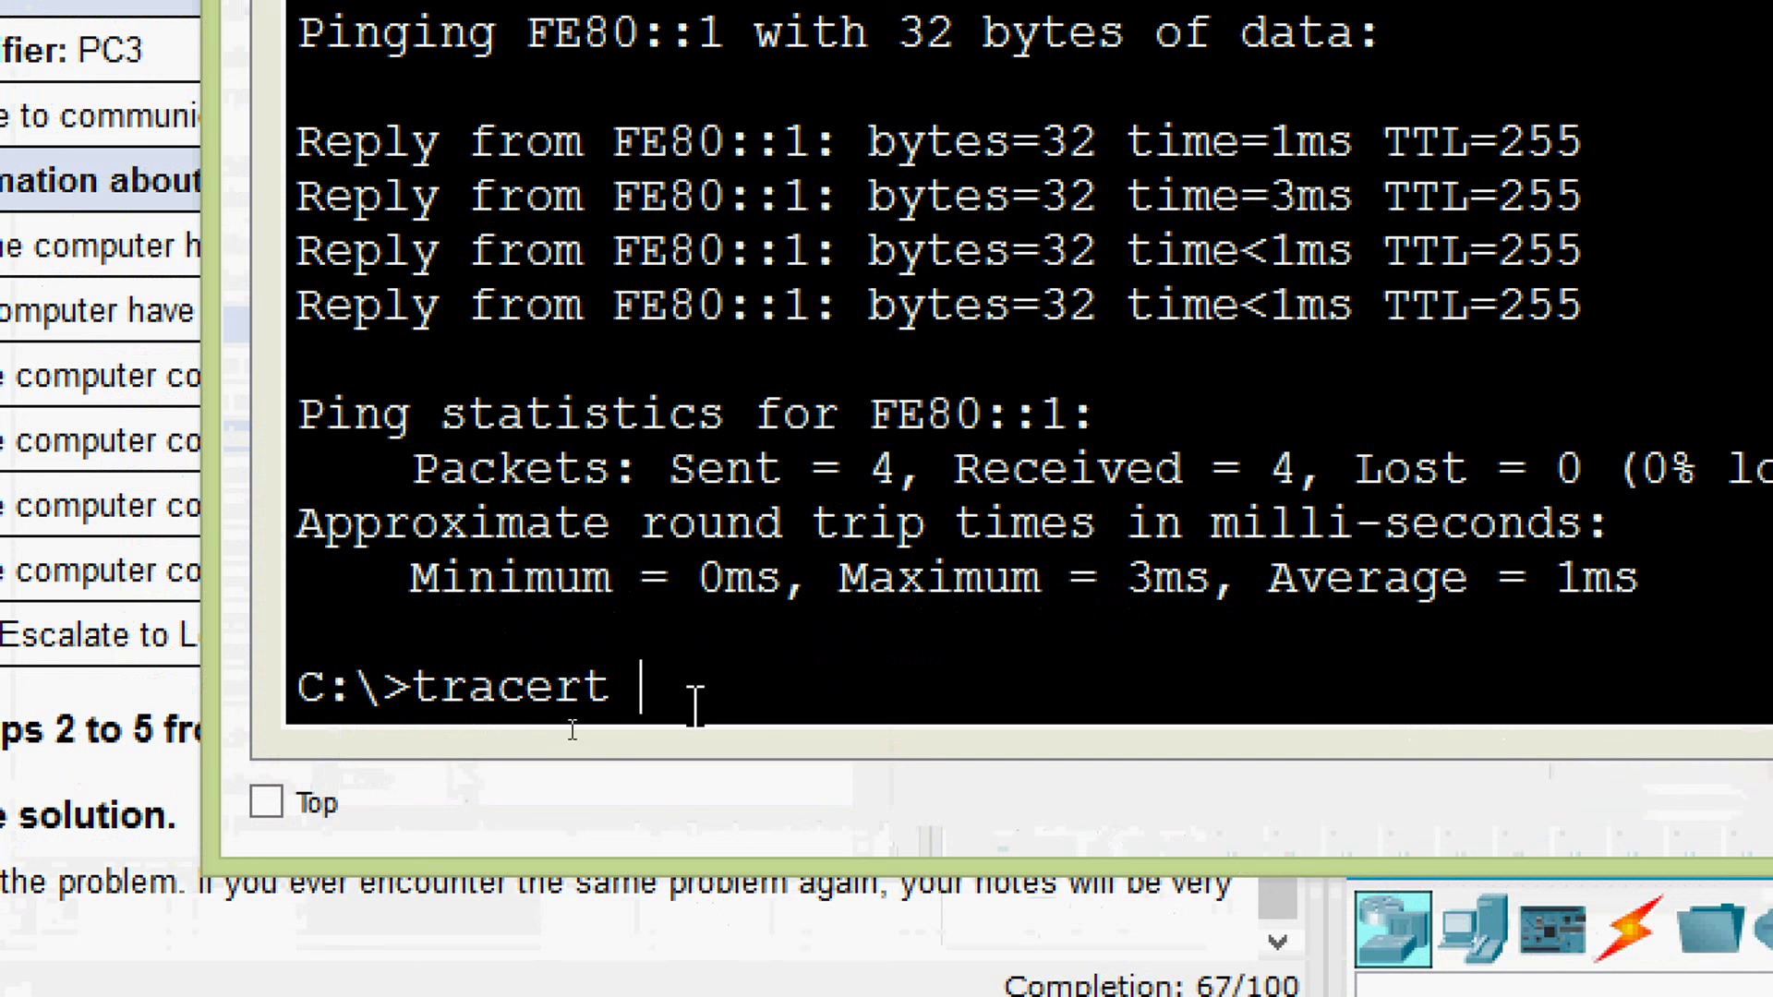
right_click(693, 707)
left_click(801, 797)
key("Return")
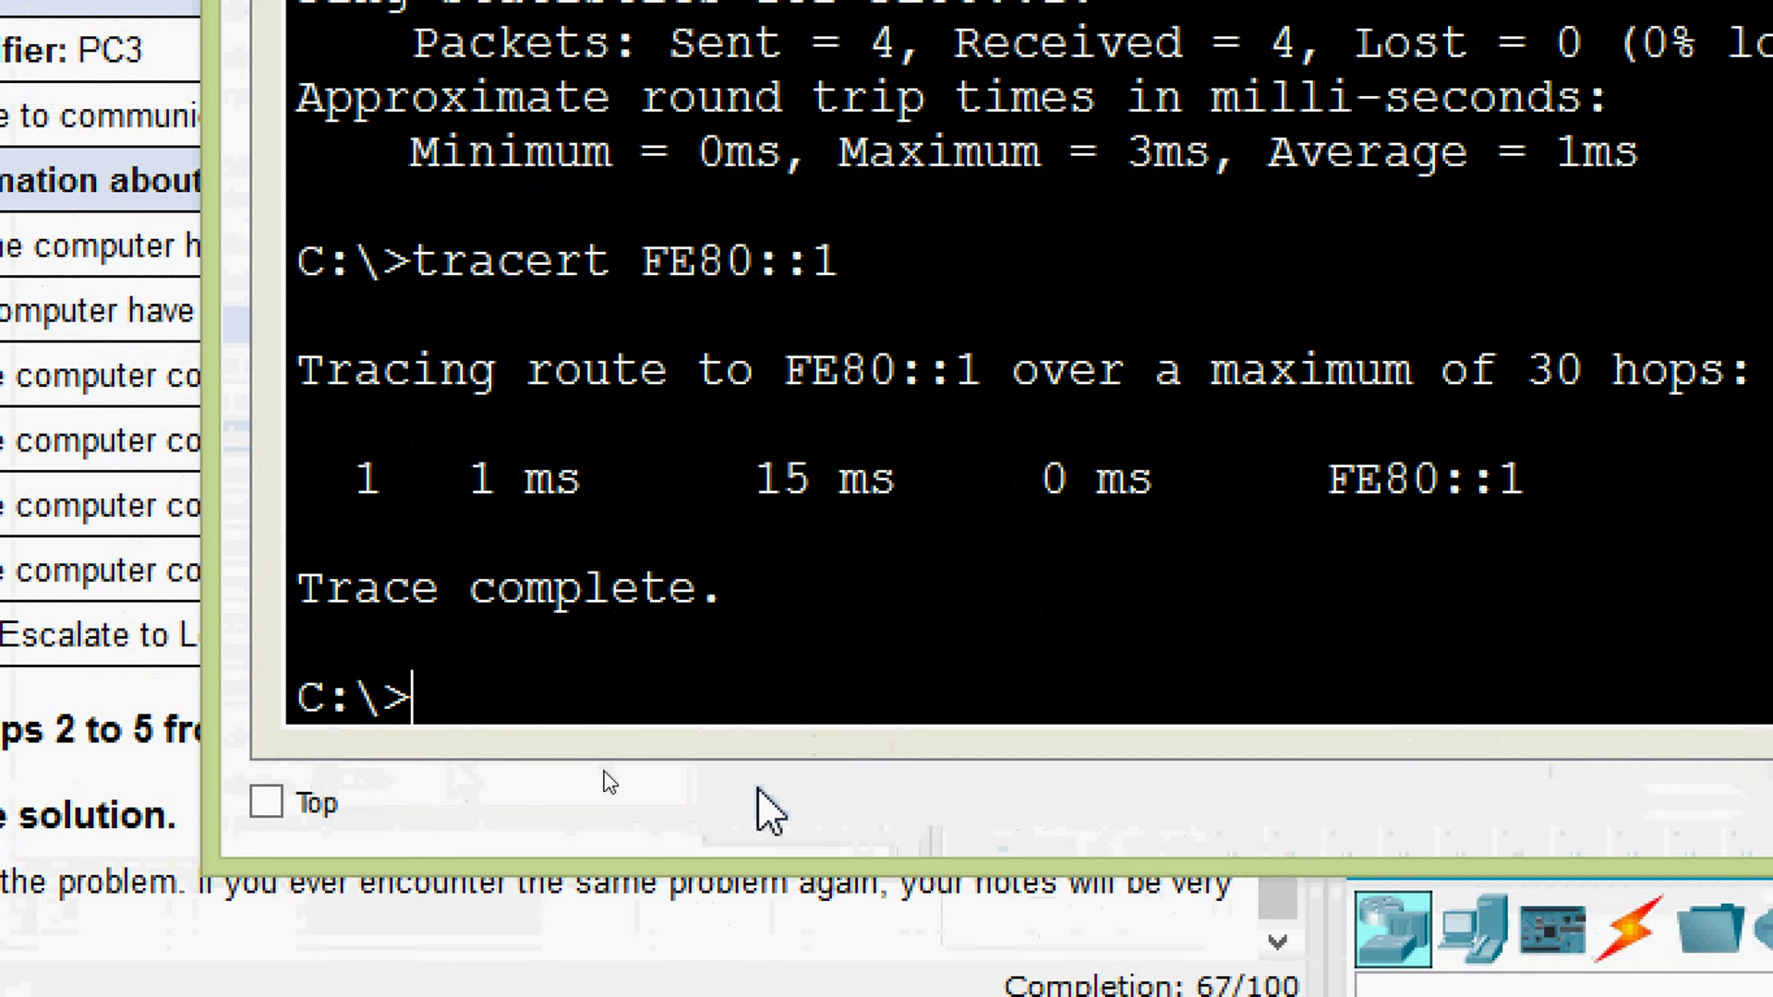
left_click_drag(752, 588, 307, 540)
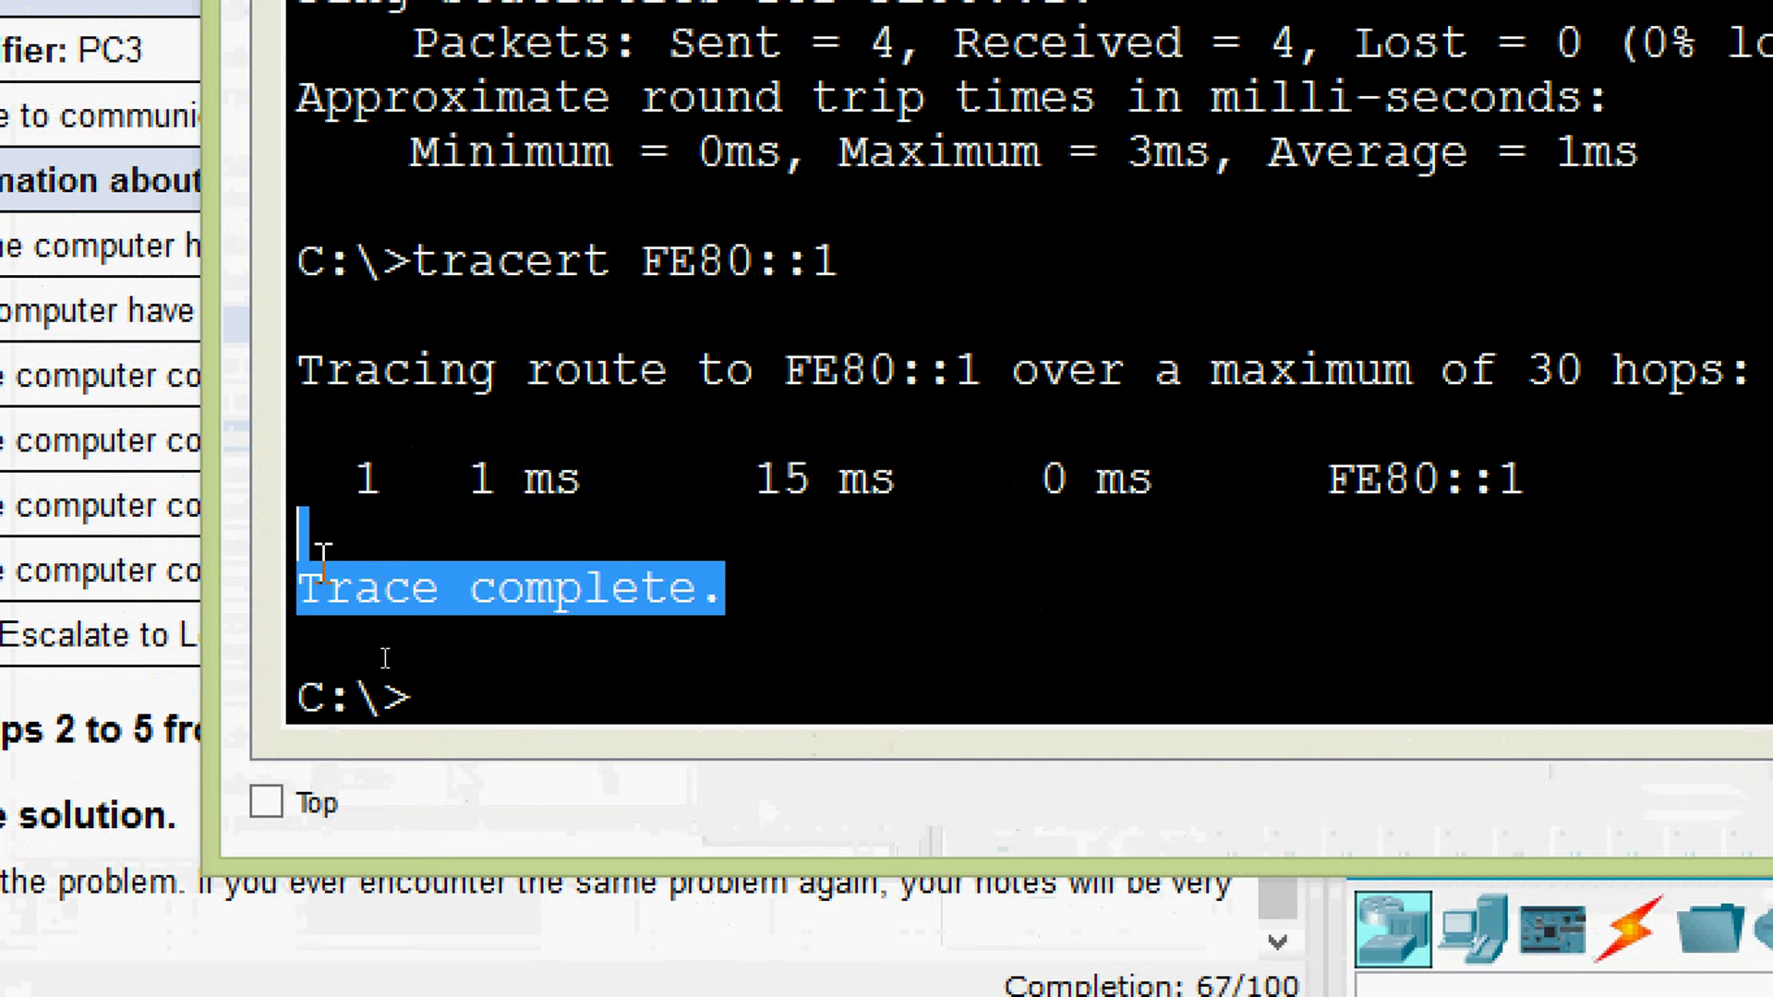
left_click_drag(643, 261, 840, 277)
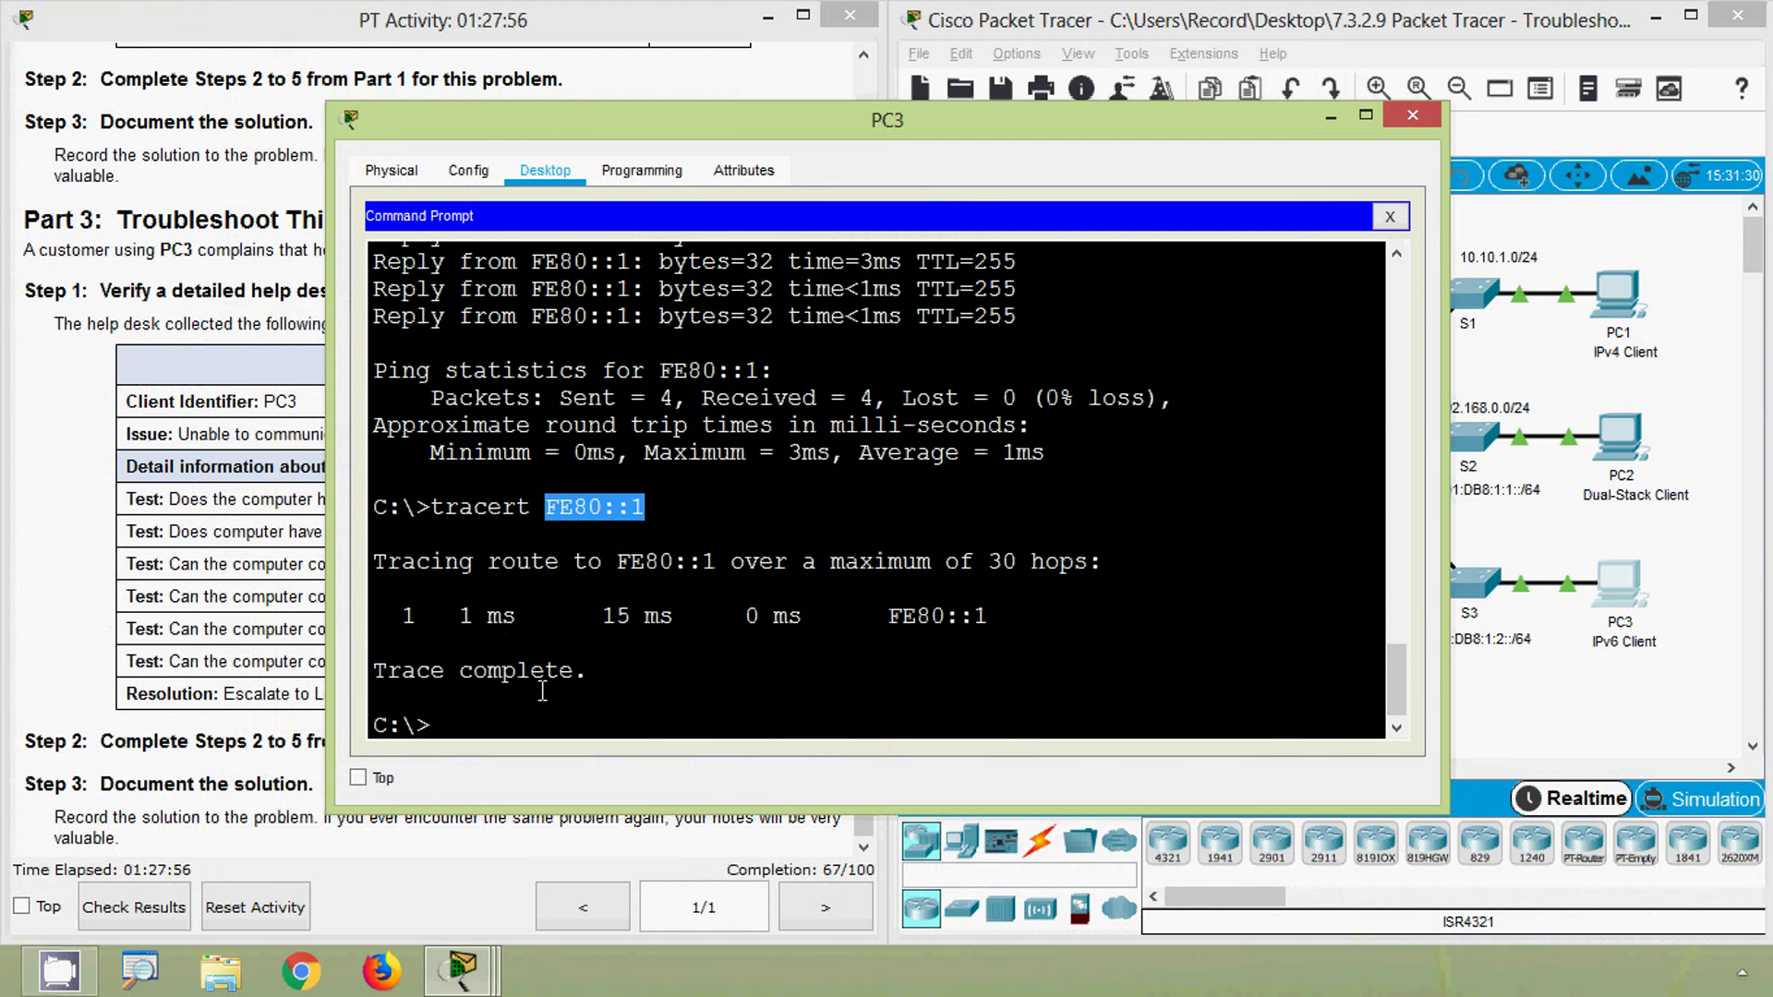
- Trace the route from PC3 to PC2's IPv6 address 2001:DB8:1:1::2 and examine the end of the trace
left_click(536, 691)
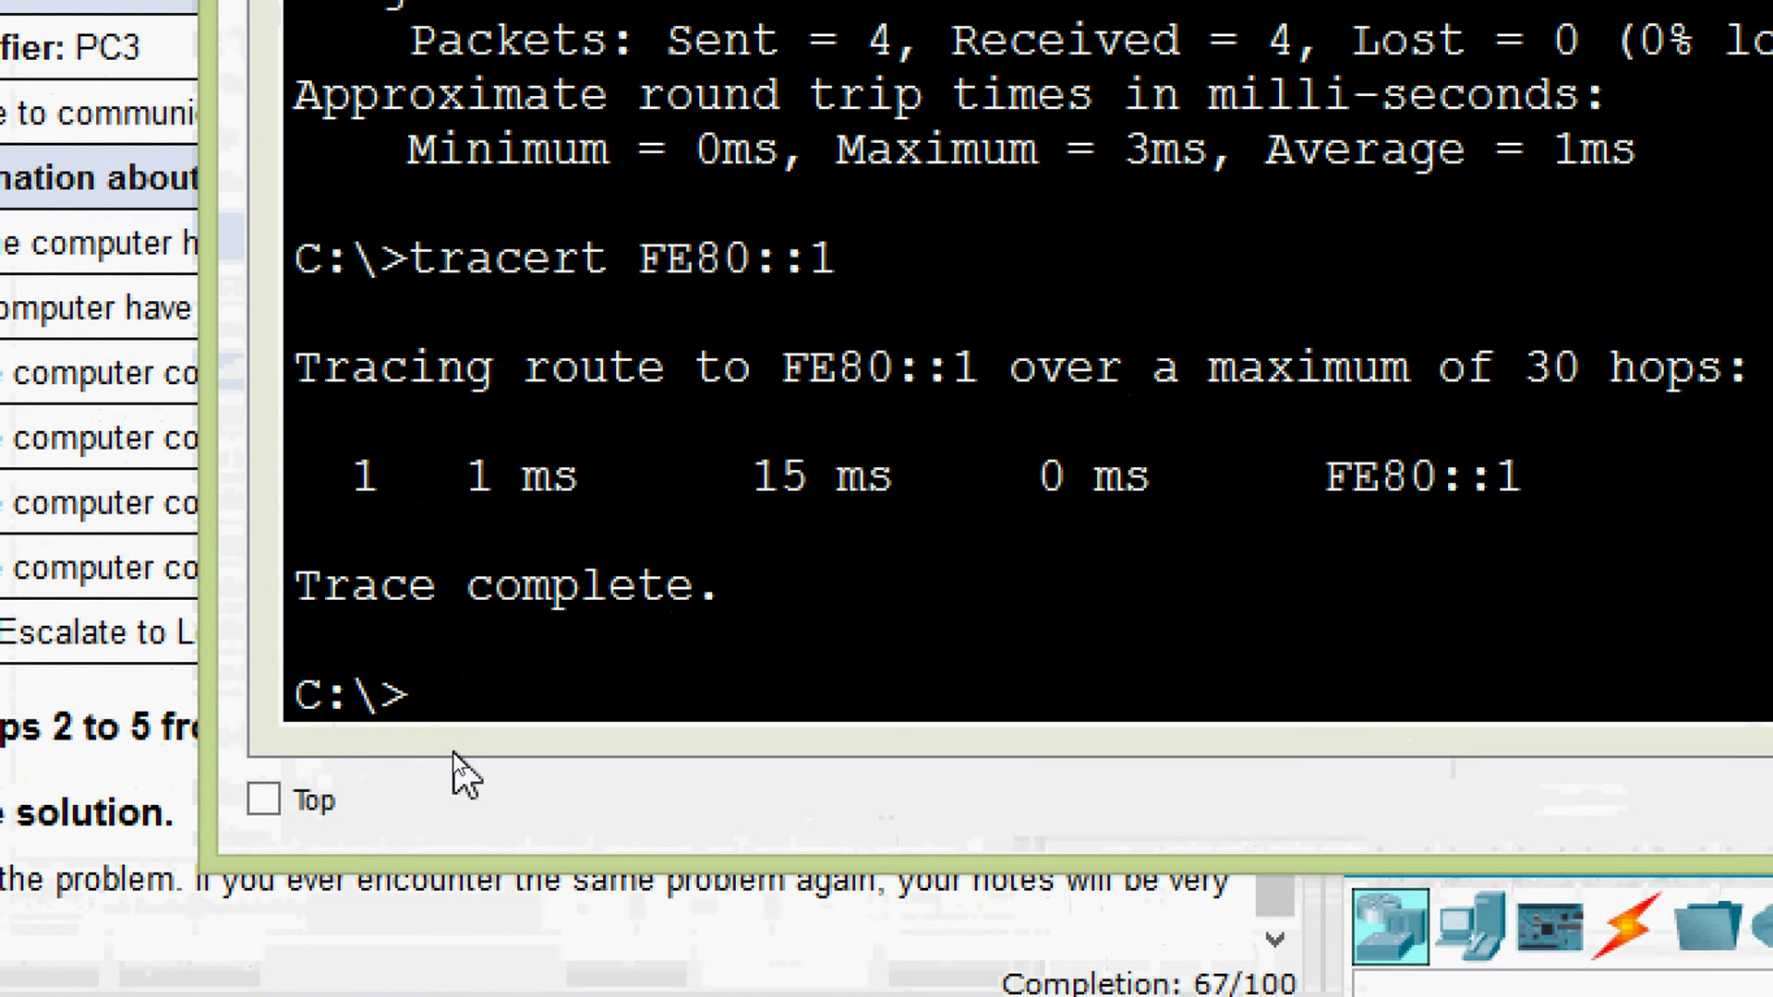
type("tracert")
right_click(653, 681)
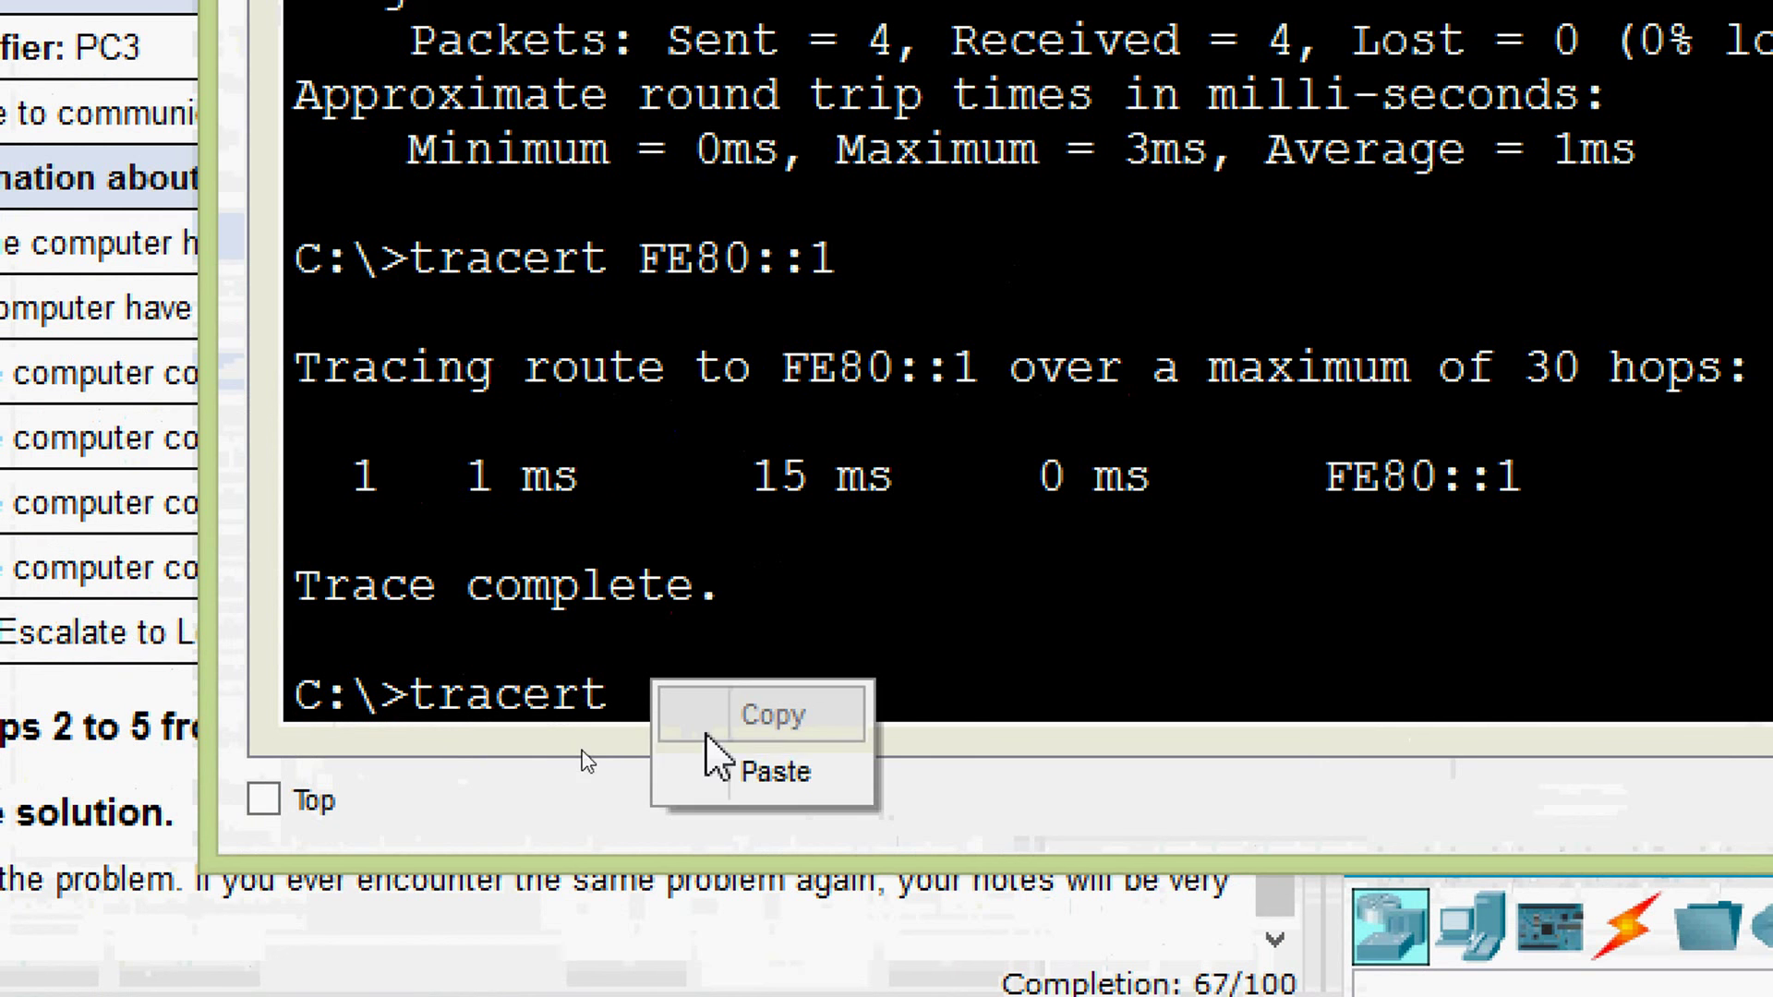
left_click(739, 771)
key("Return")
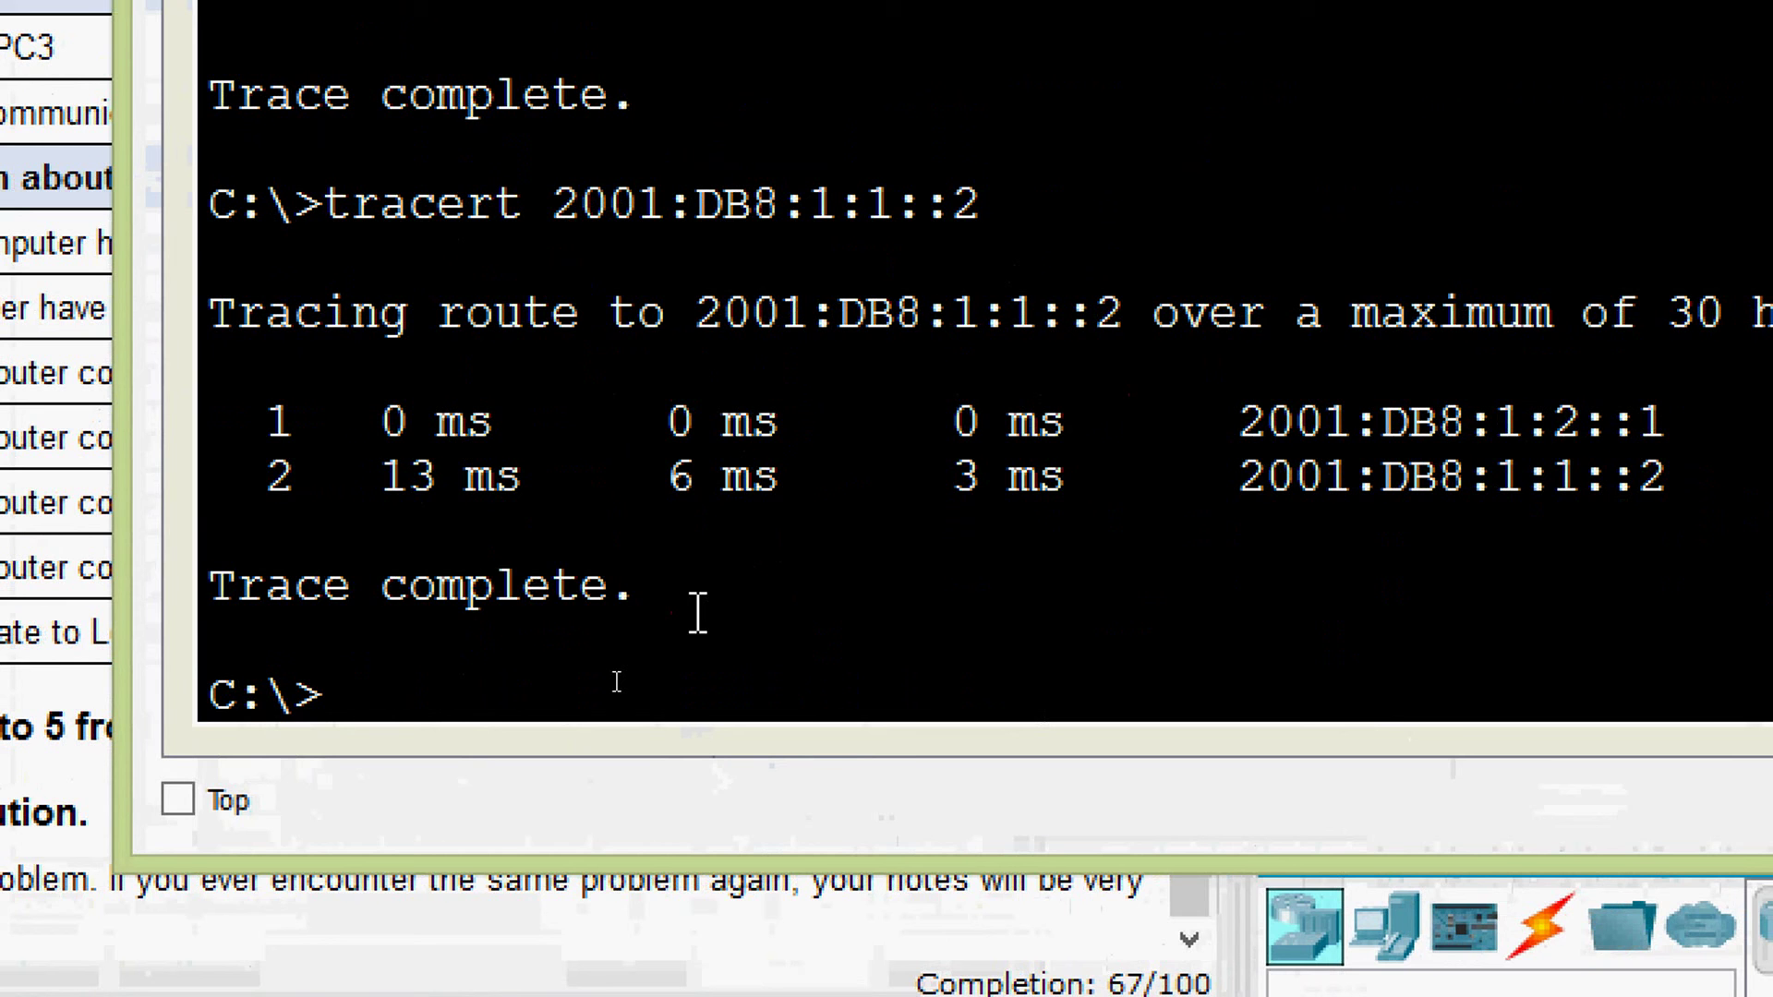
left_click_drag(697, 614, 198, 594)
left_click(910, 498)
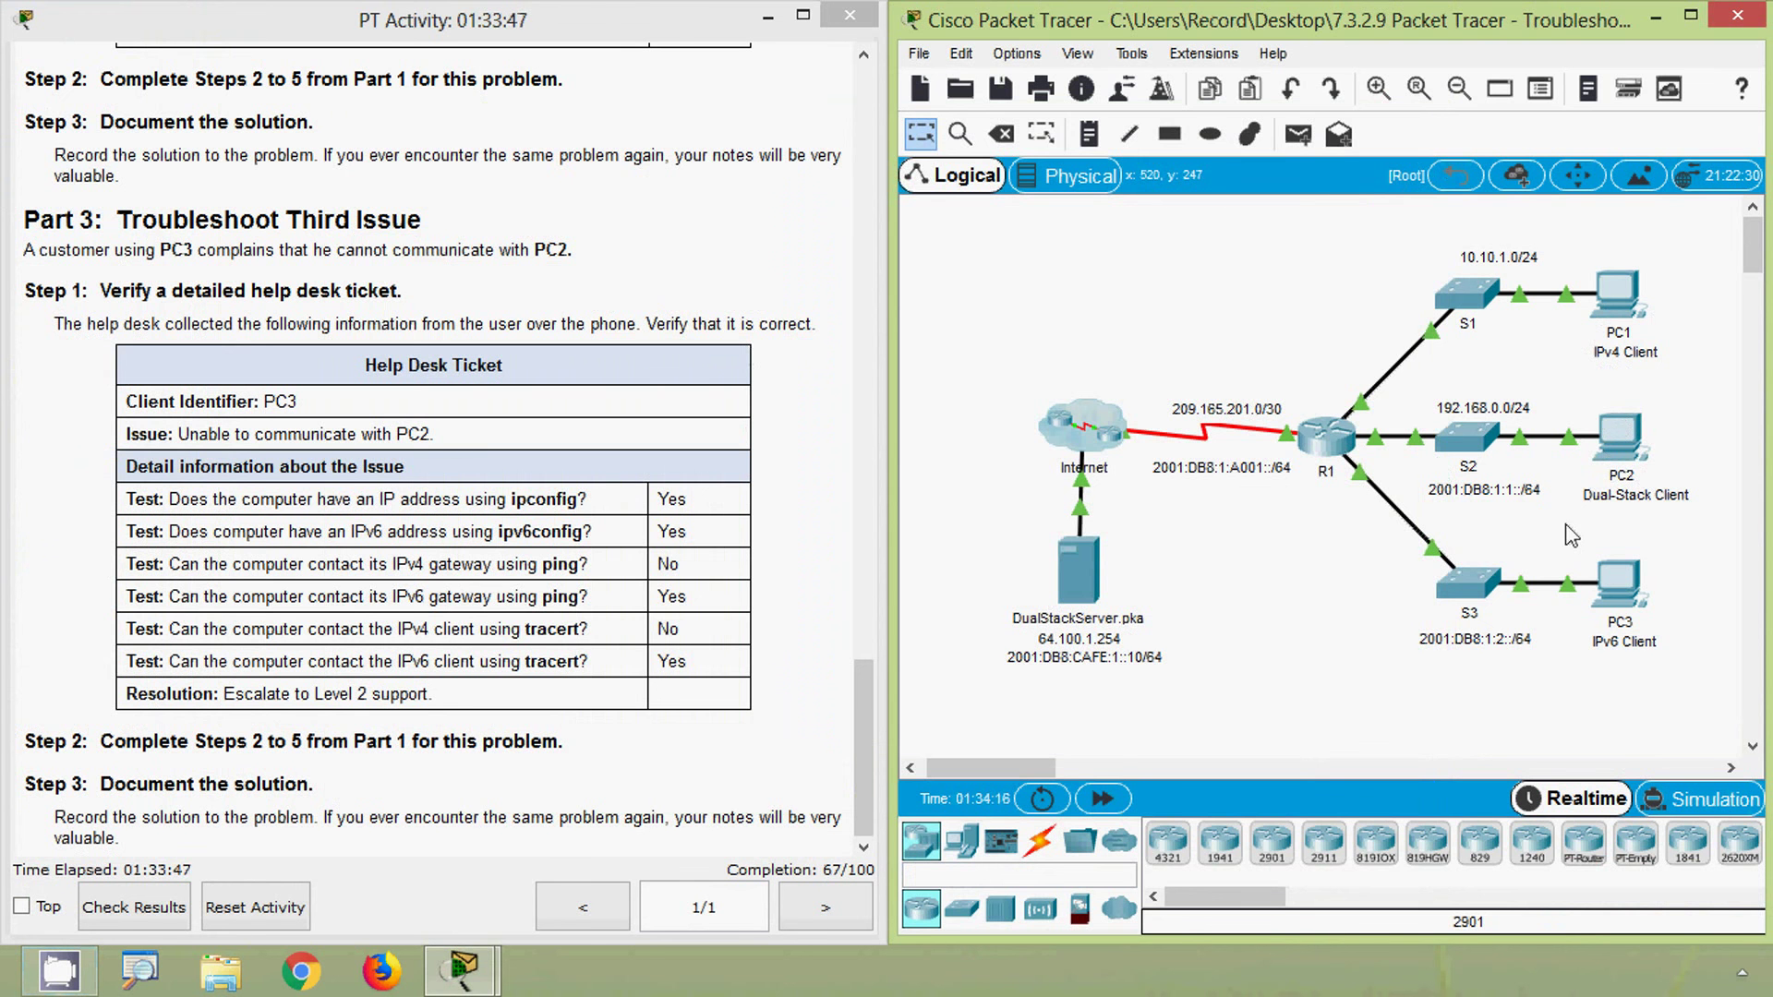
- Copy PC2's IPv4 address 192.168.0.2 from its IP Configuration and close PC2's window
left_click(1627, 453)
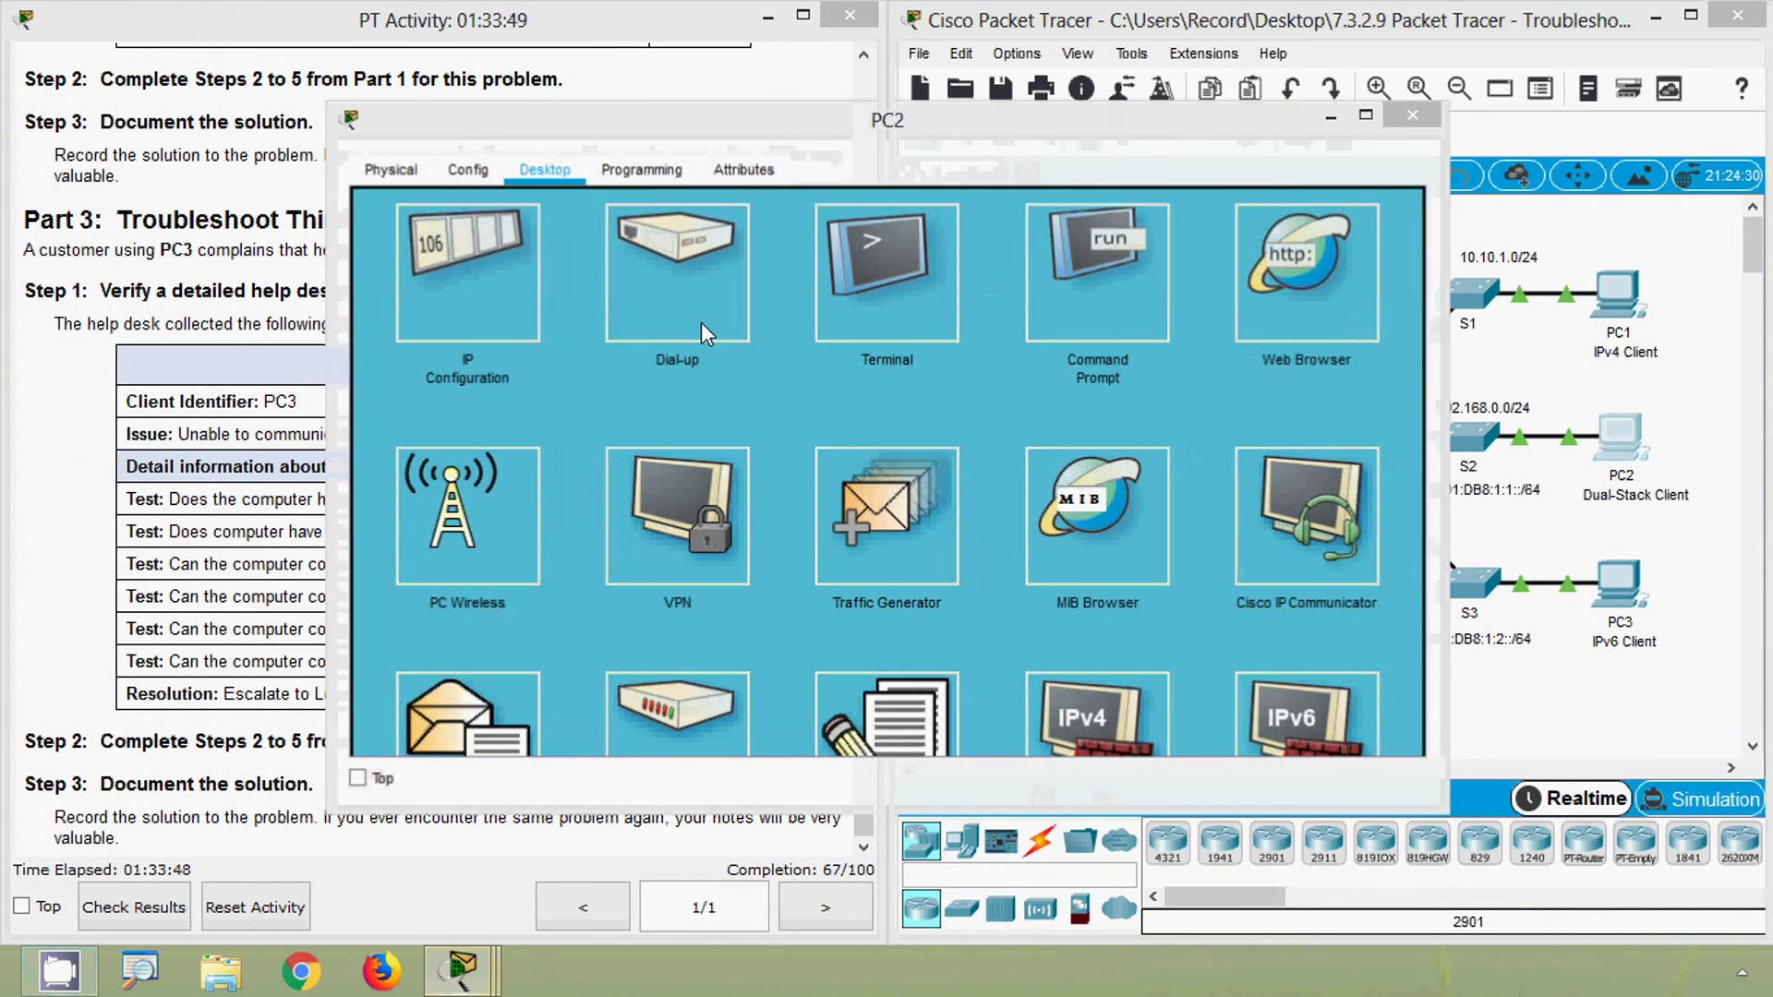
left_click(484, 281)
left_click_drag(815, 247, 662, 218)
key("ctrl+c")
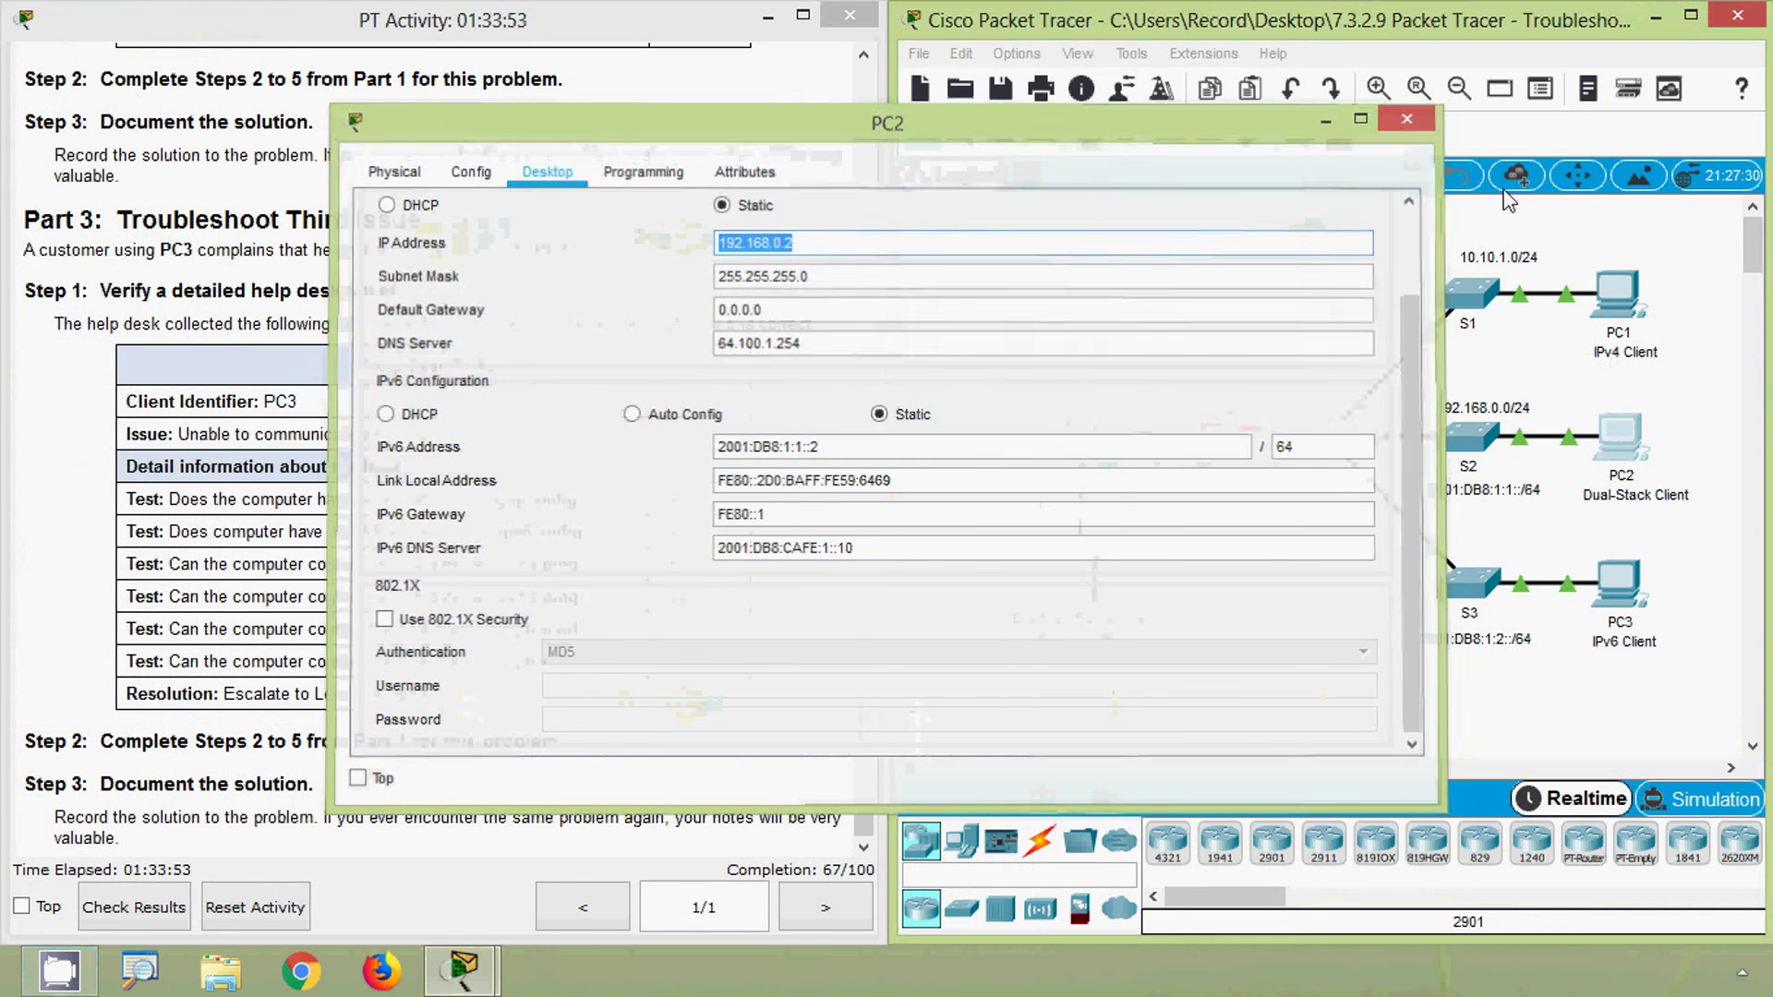
left_click(1413, 117)
- Open PC1's command prompt and ping PC2's copied IPv4 address 192.168.0.2
left_click(1616, 296)
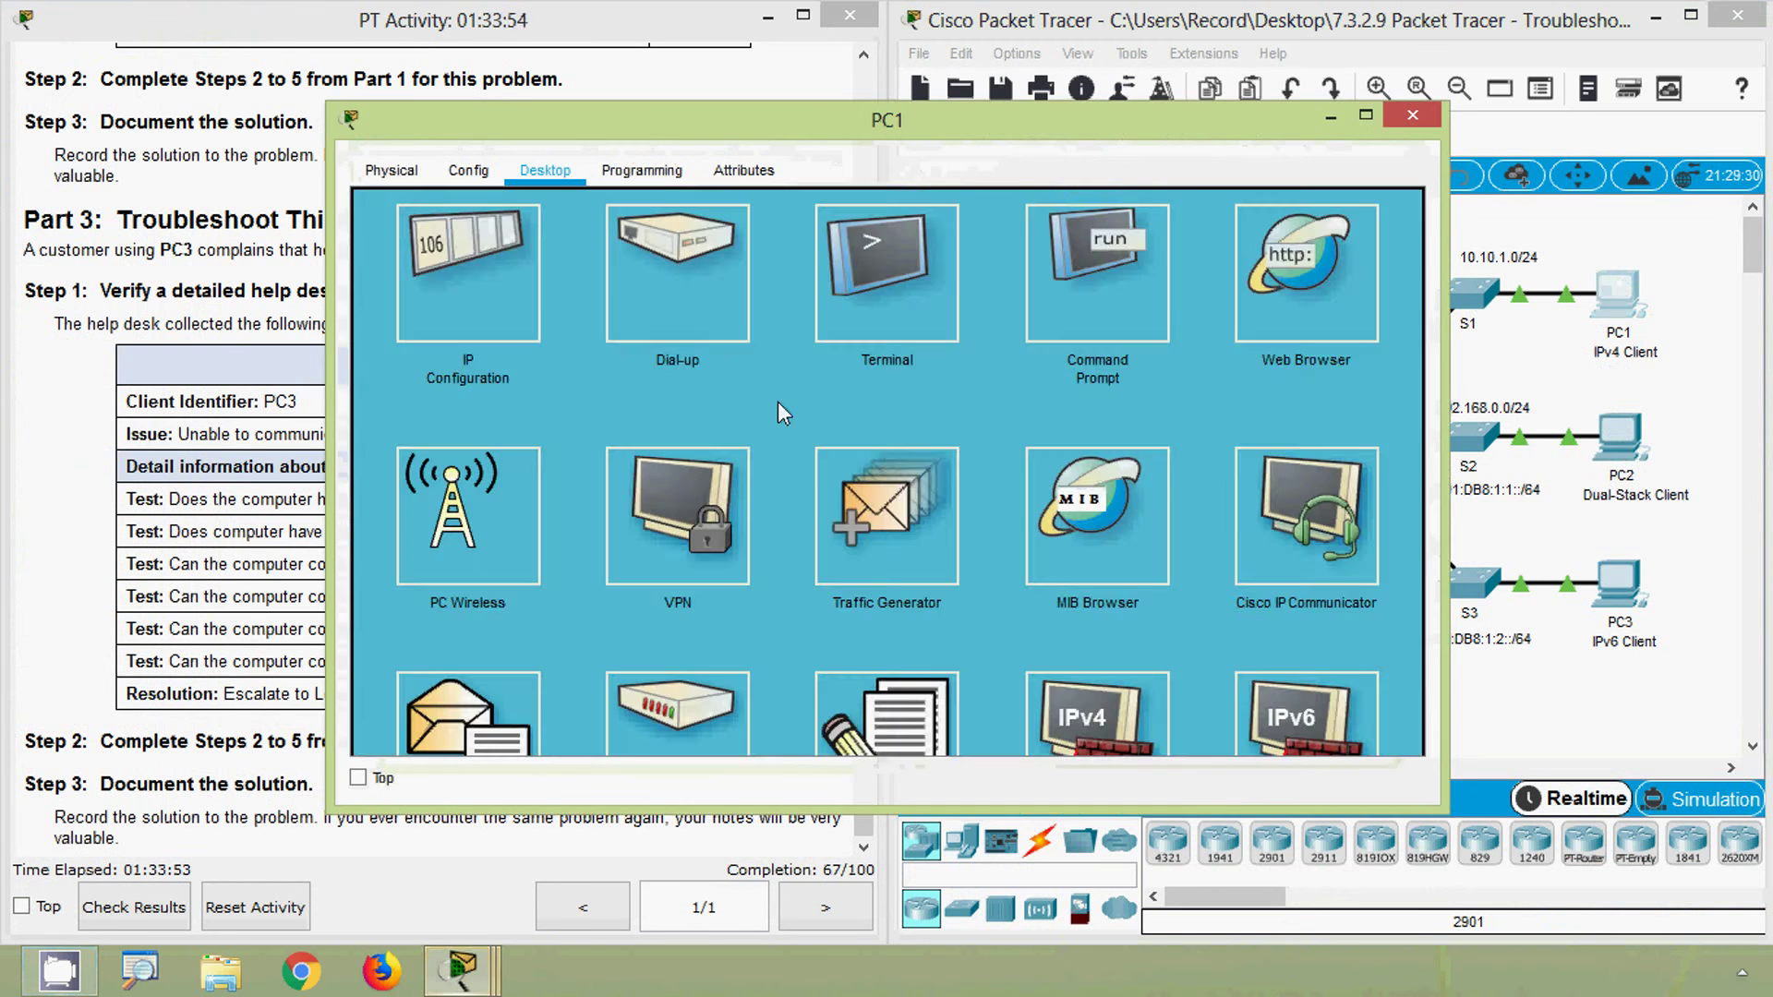
left_click(1085, 305)
scroll(593, 674, "down", 5)
scroll(593, 674, "down", 5)
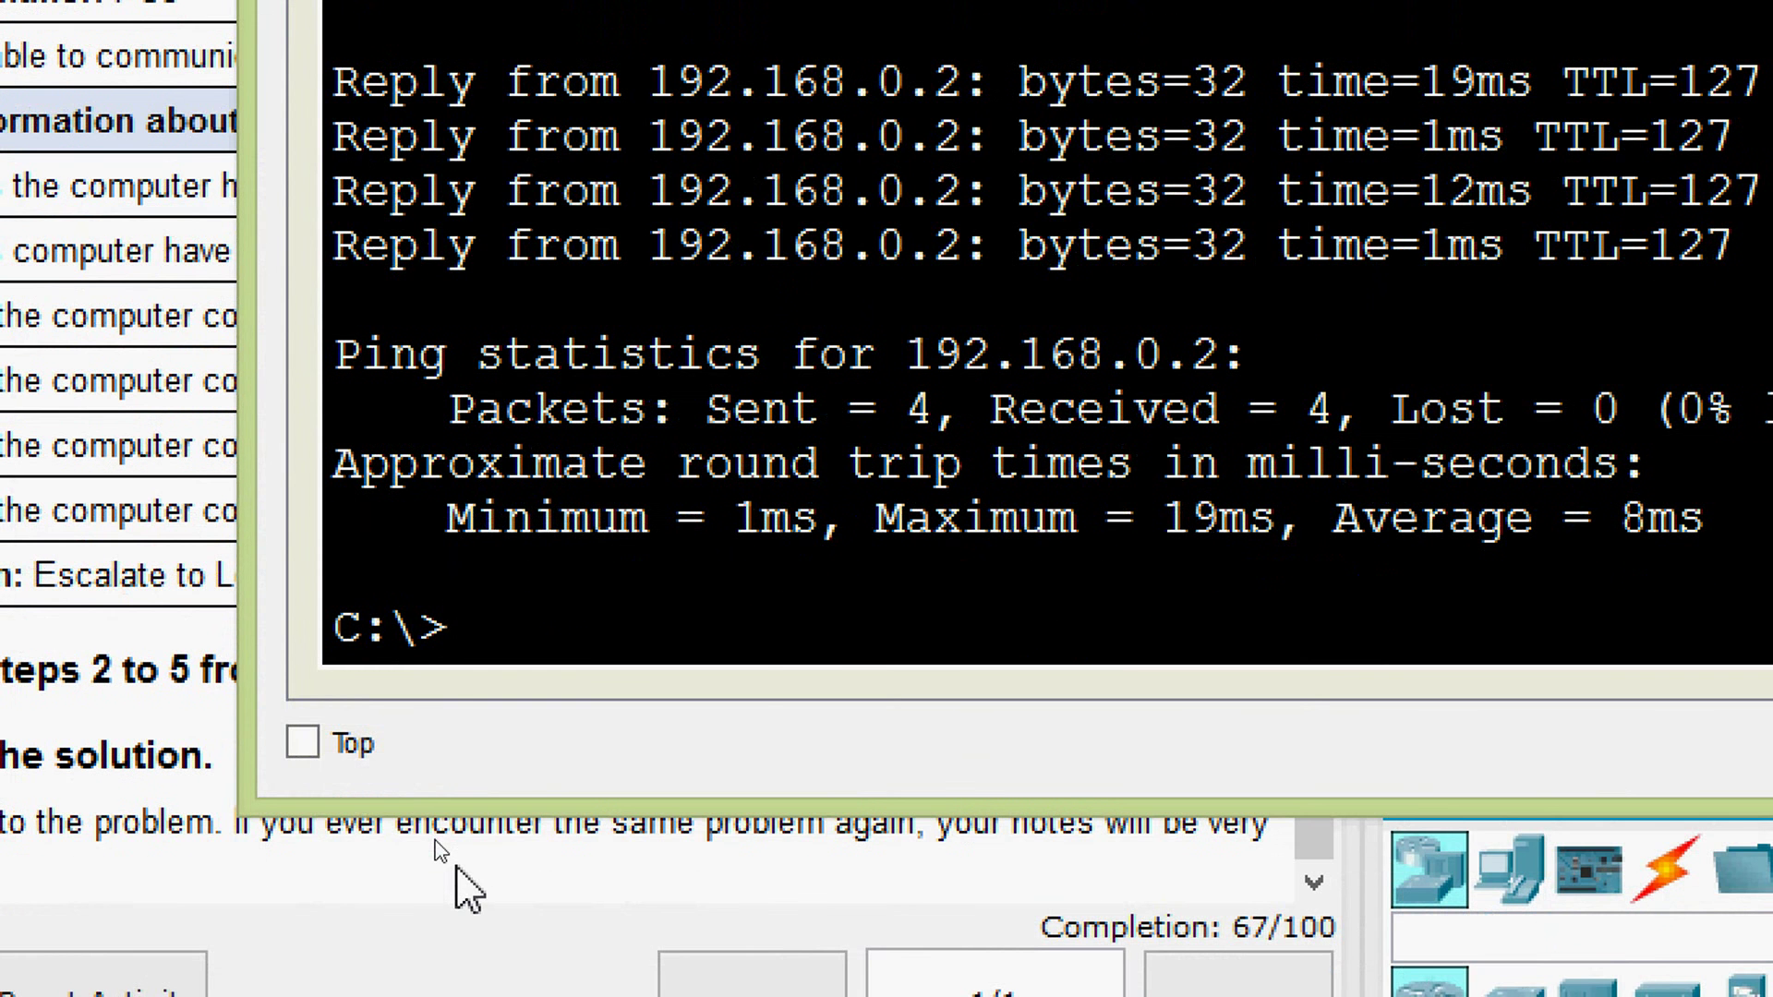
type("ping")
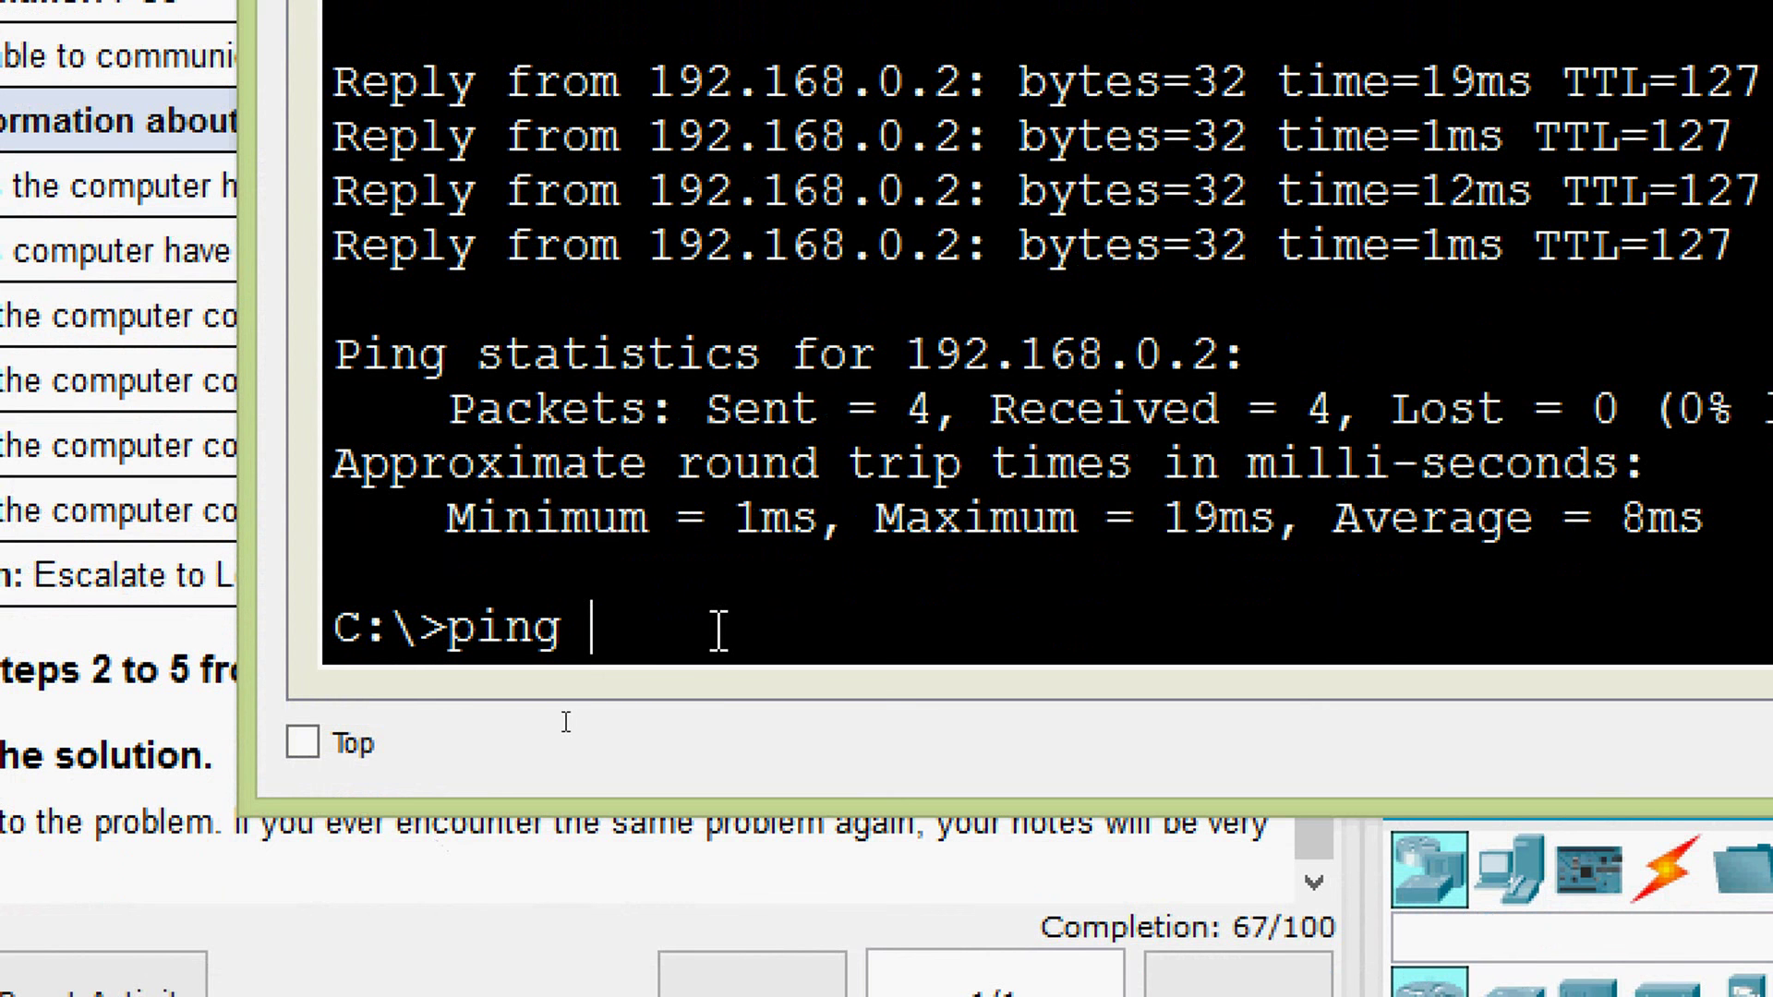
right_click(633, 629)
left_click(711, 730)
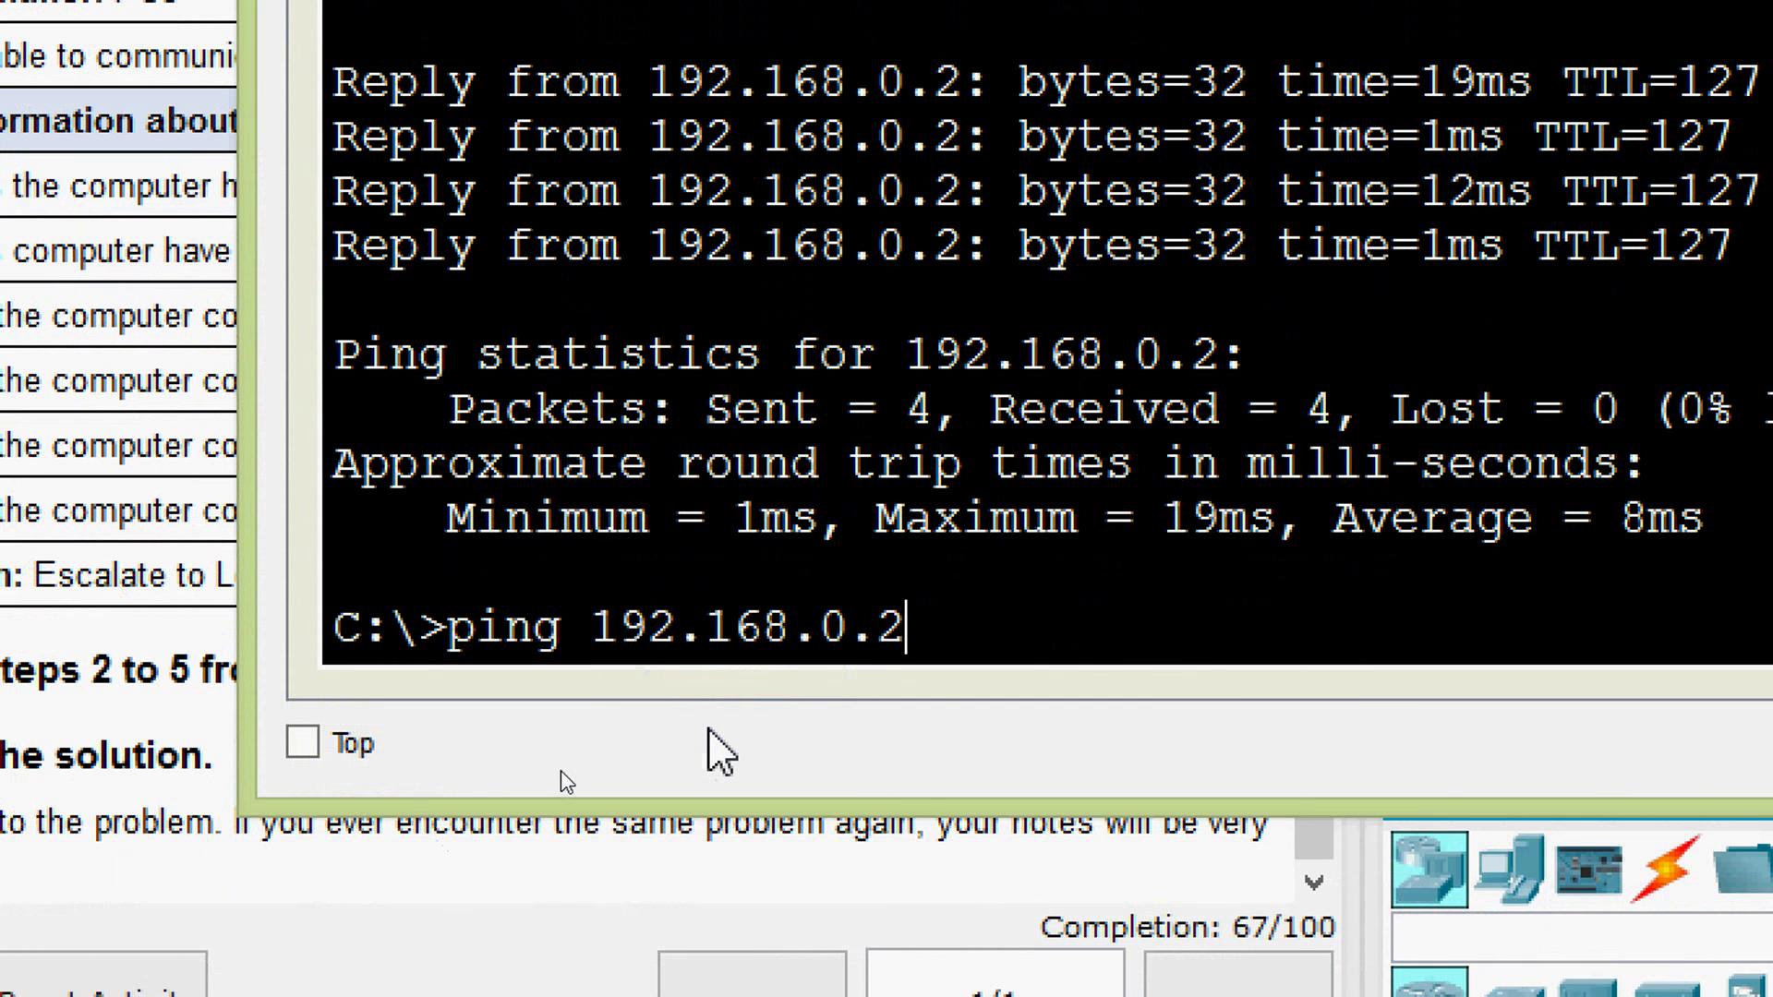
key("Return")
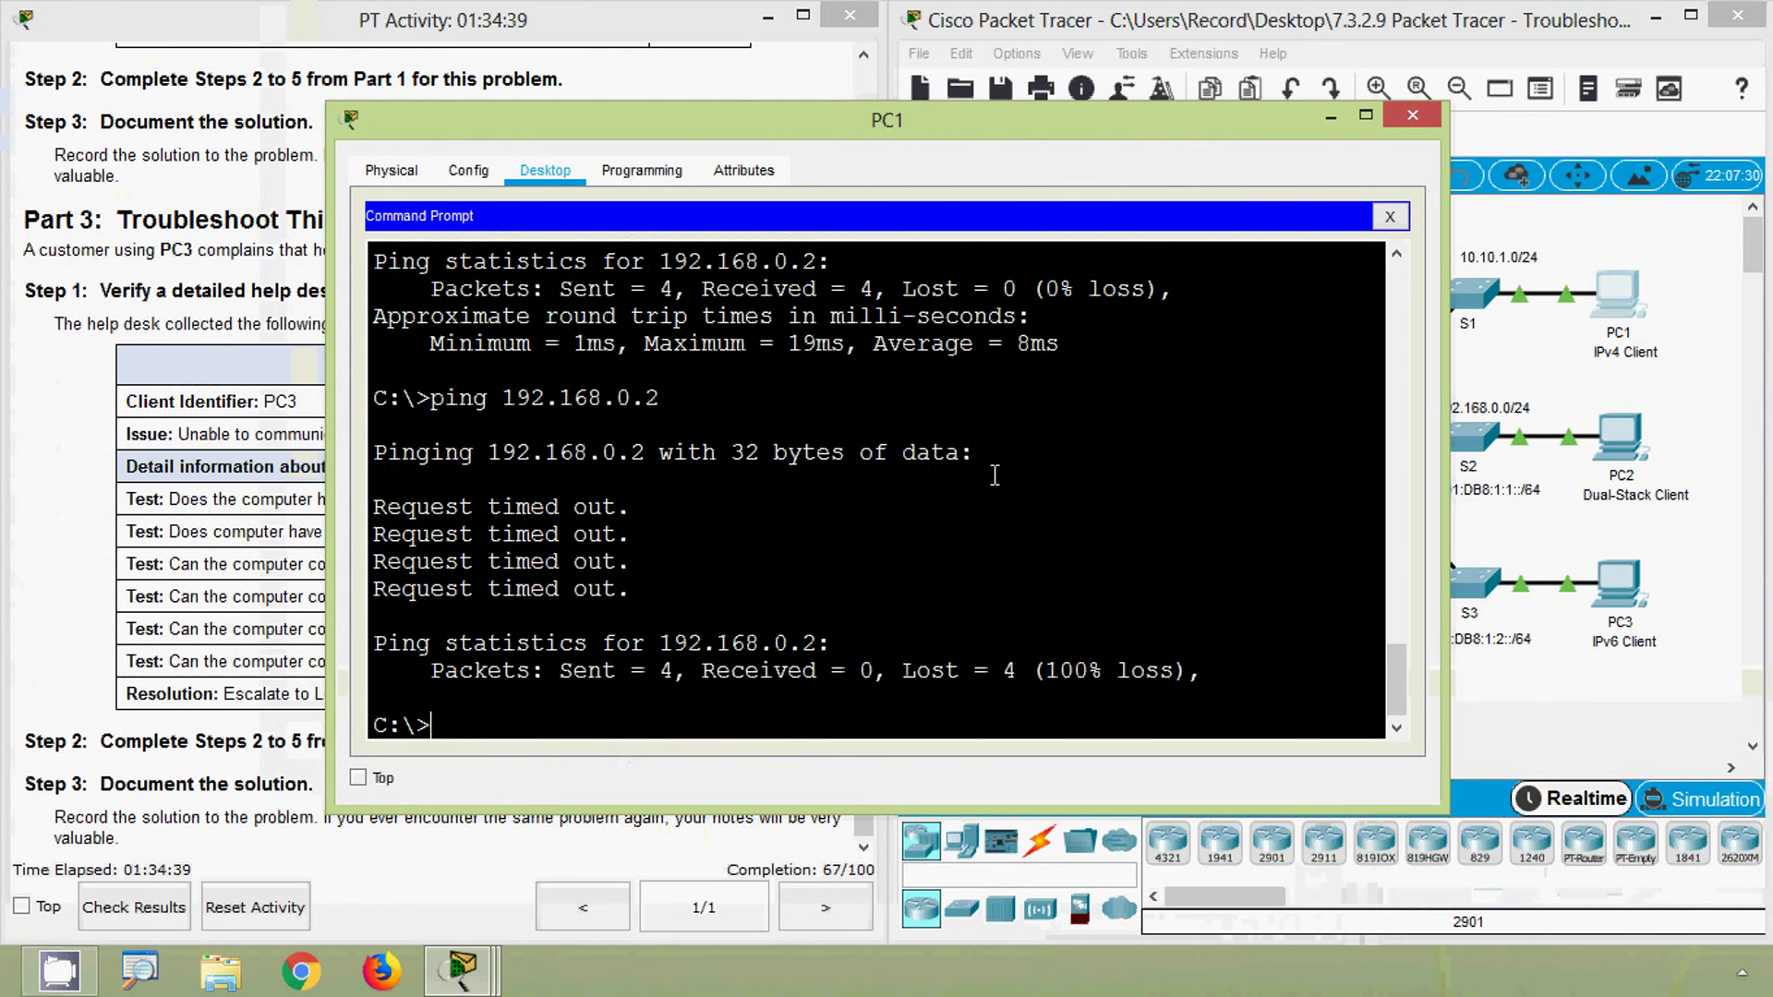
- Close PC1's window and look up PC2's IPv4 address, subnet mask and default gateway in the Addressing Table
left_click(1410, 118)
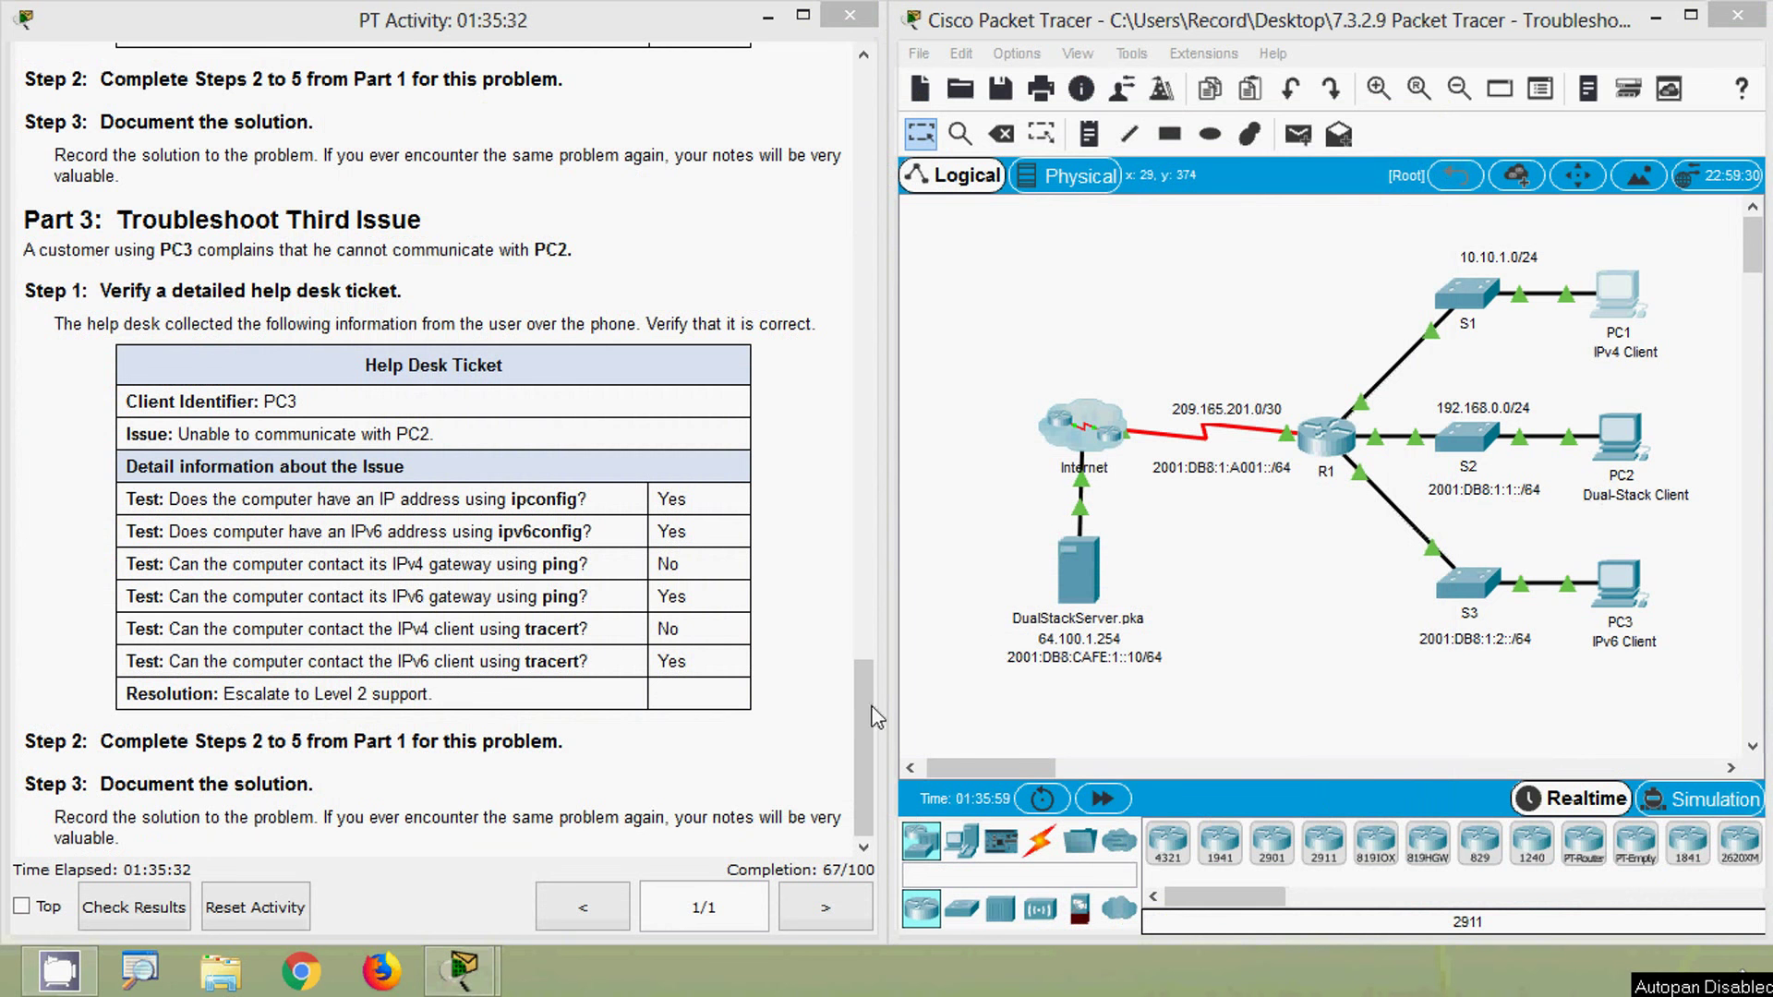
left_click_drag(861, 714, 854, 103)
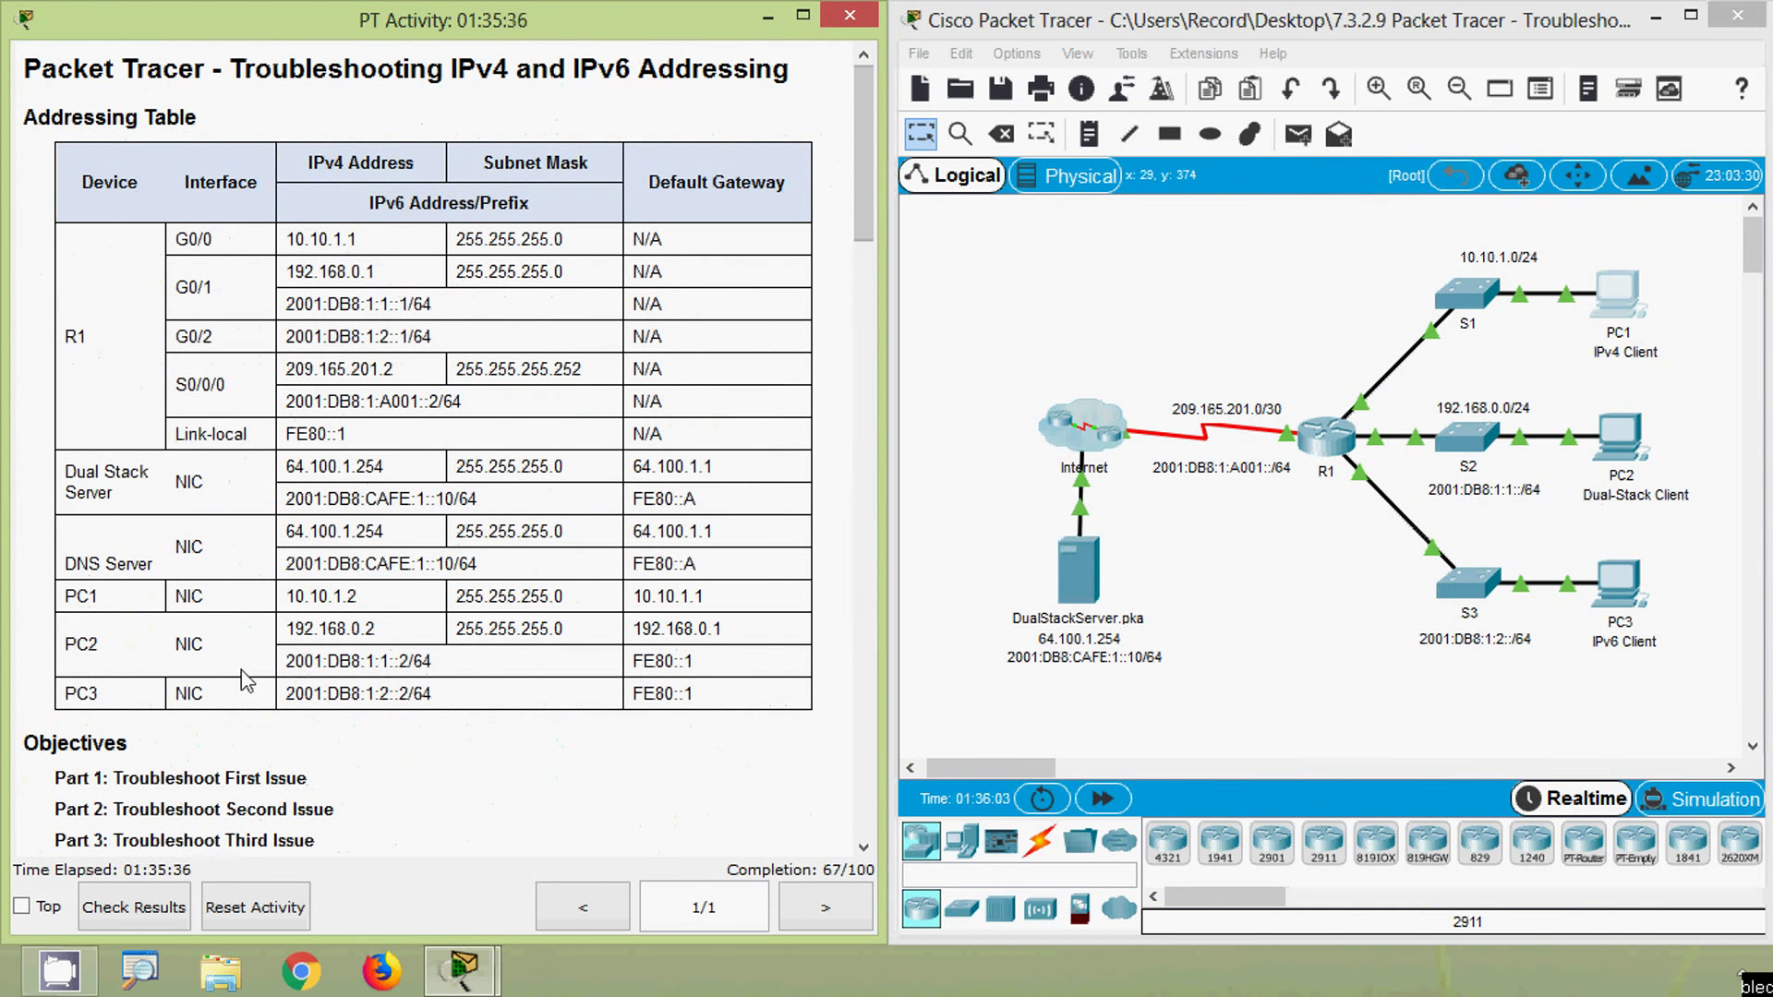
left_click_drag(290, 630, 781, 630)
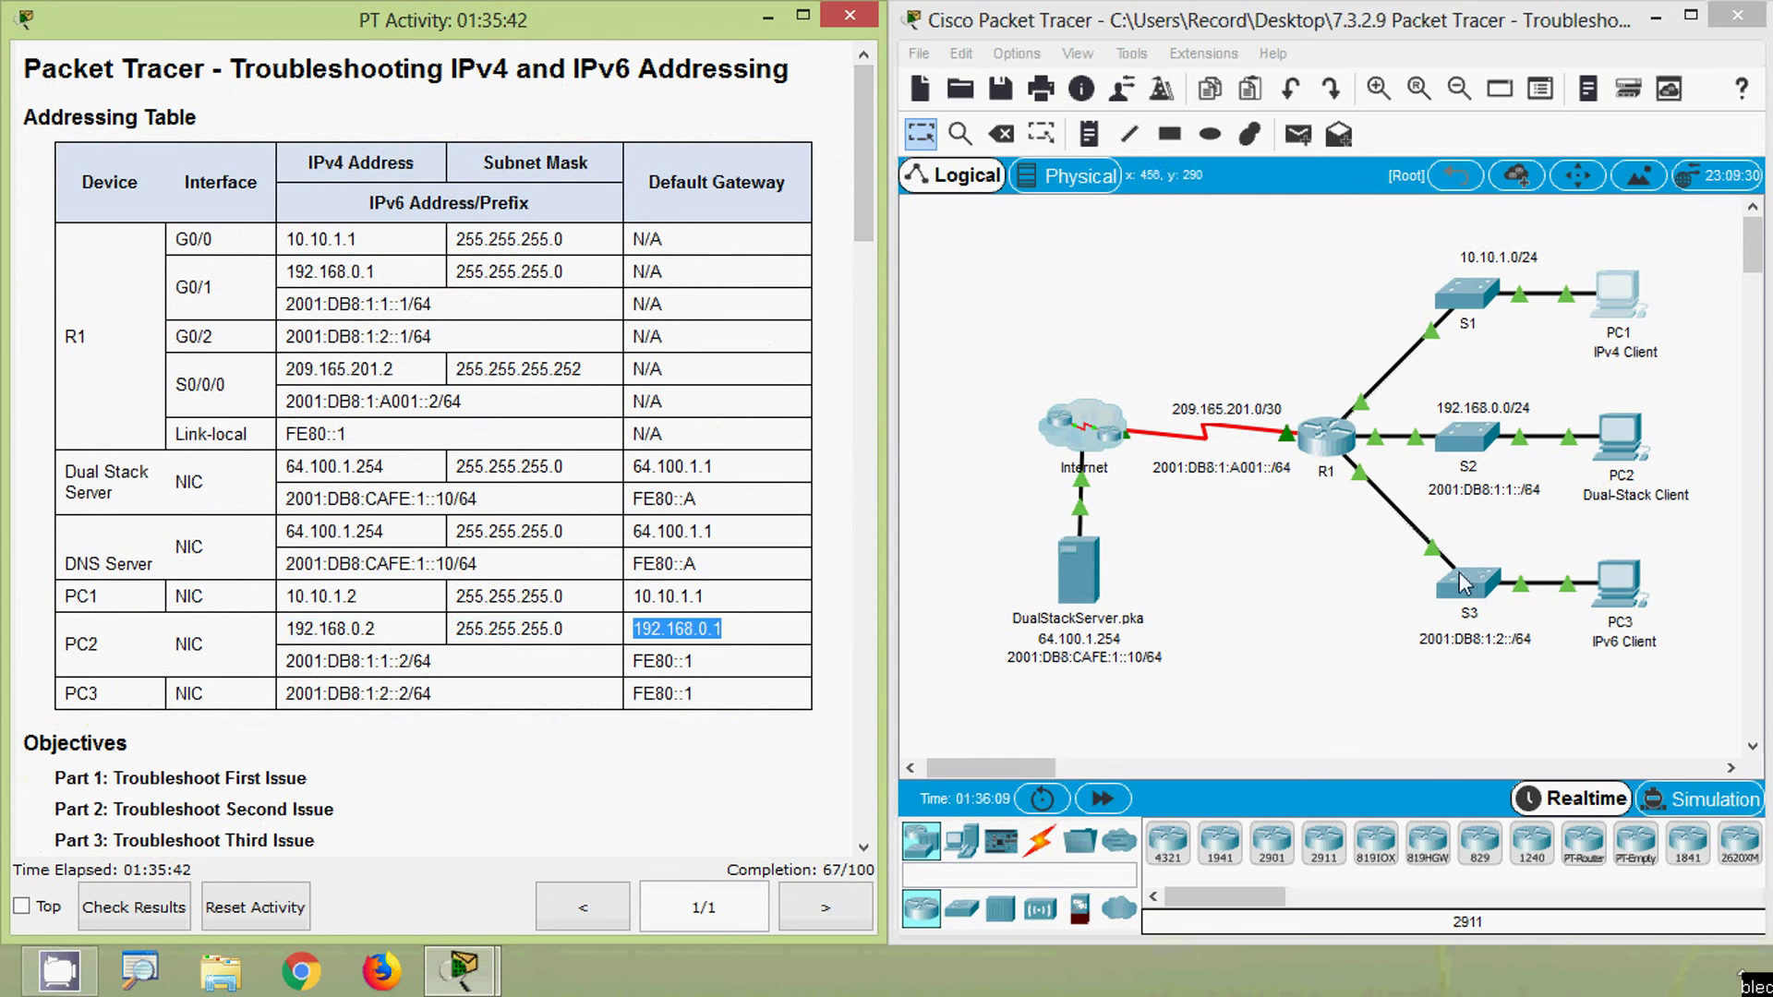
- Open PC2's command prompt and run ipconfig /all
left_click(1618, 460)
left_click(1034, 367)
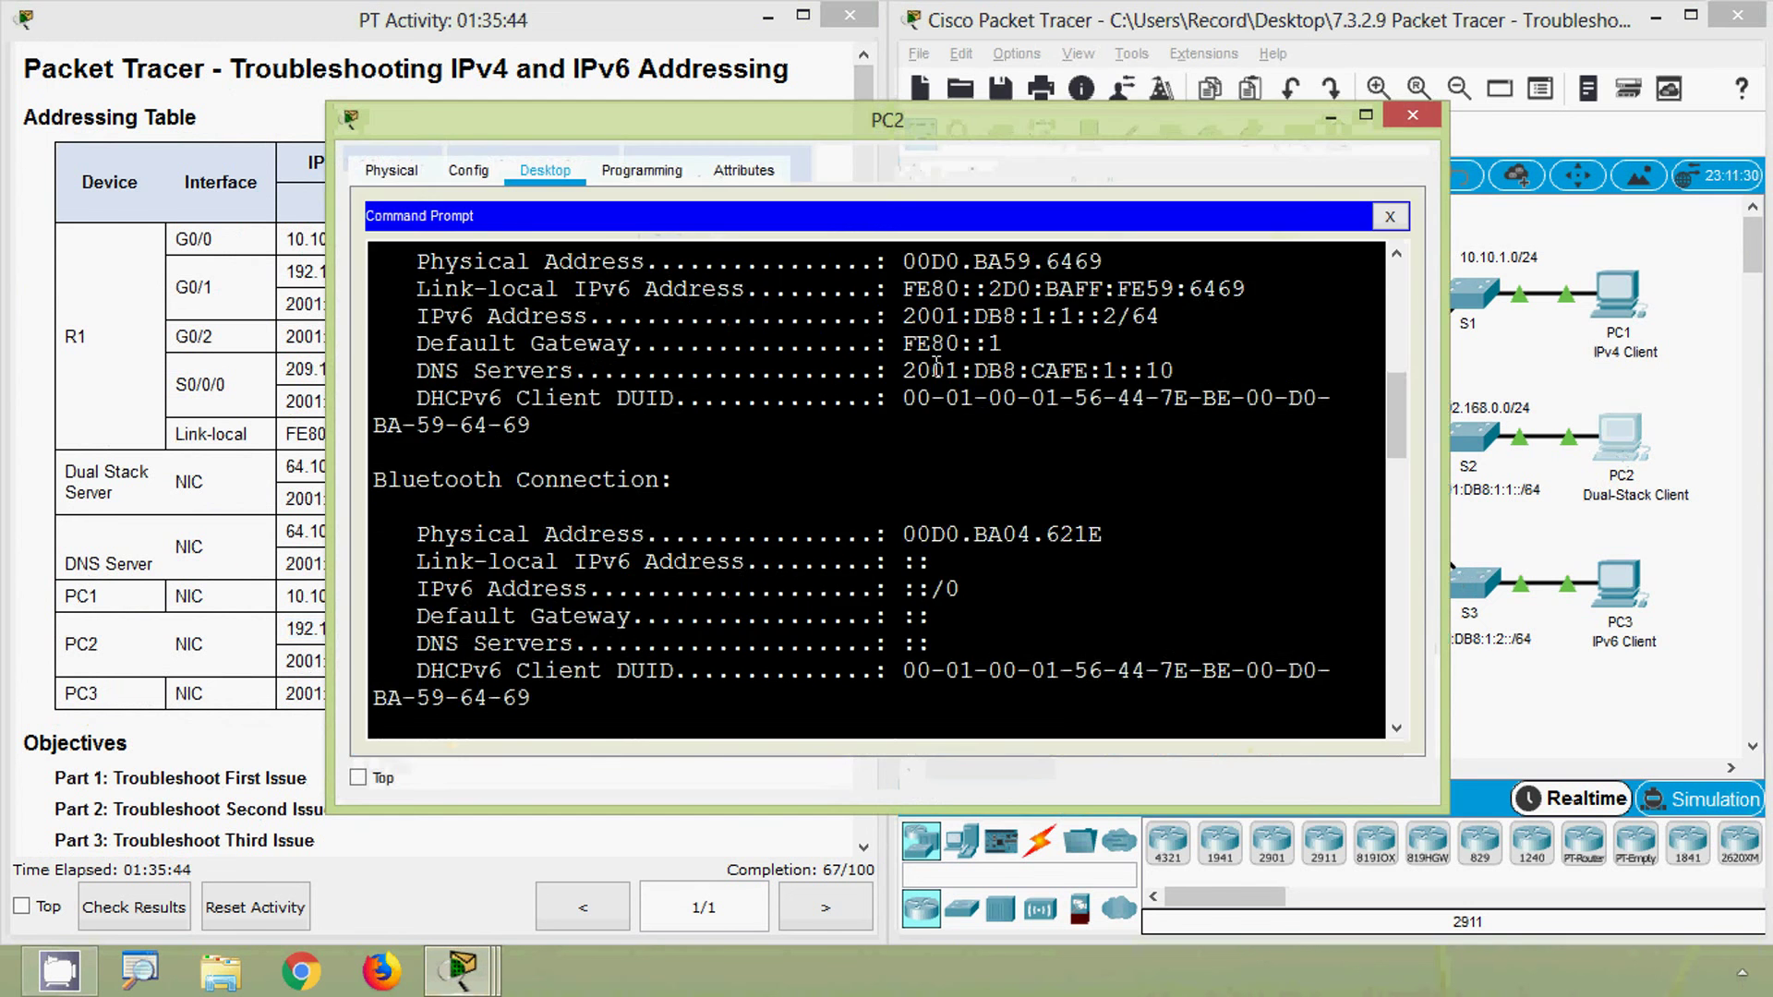
scroll(526, 624, "down", 10)
scroll(526, 625, "down", 5)
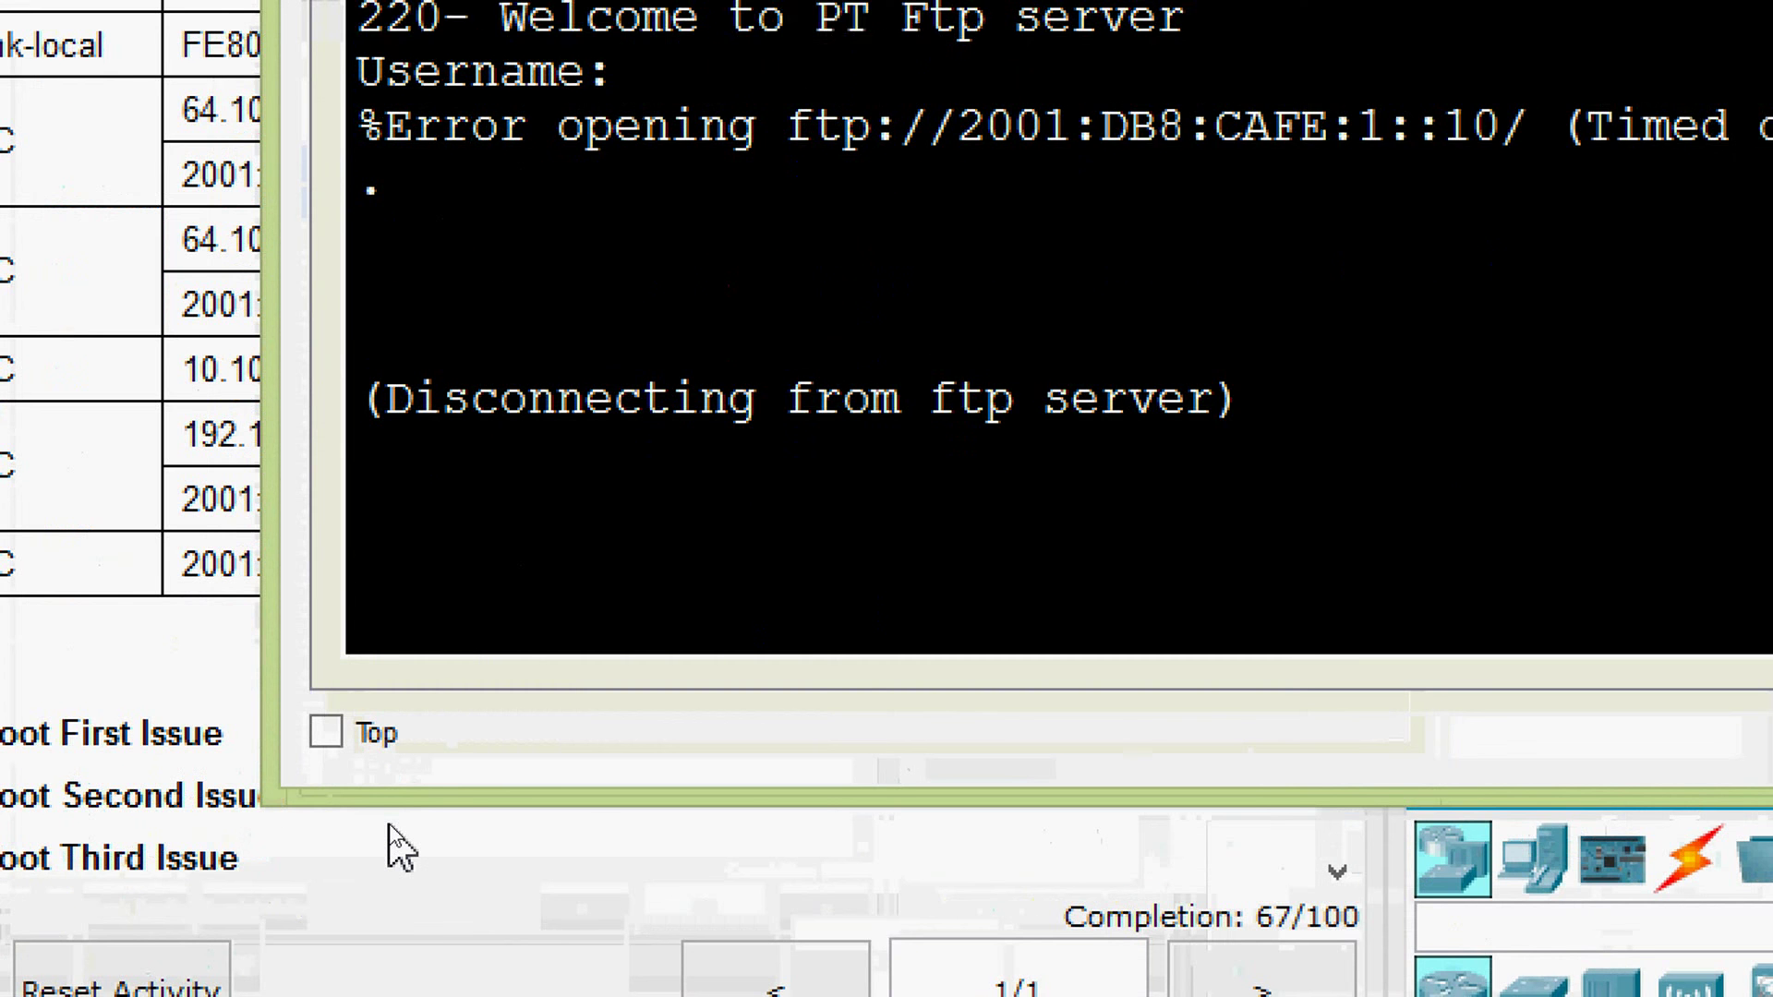
type("sh")
key("BackSpace")
key("BackSpace")
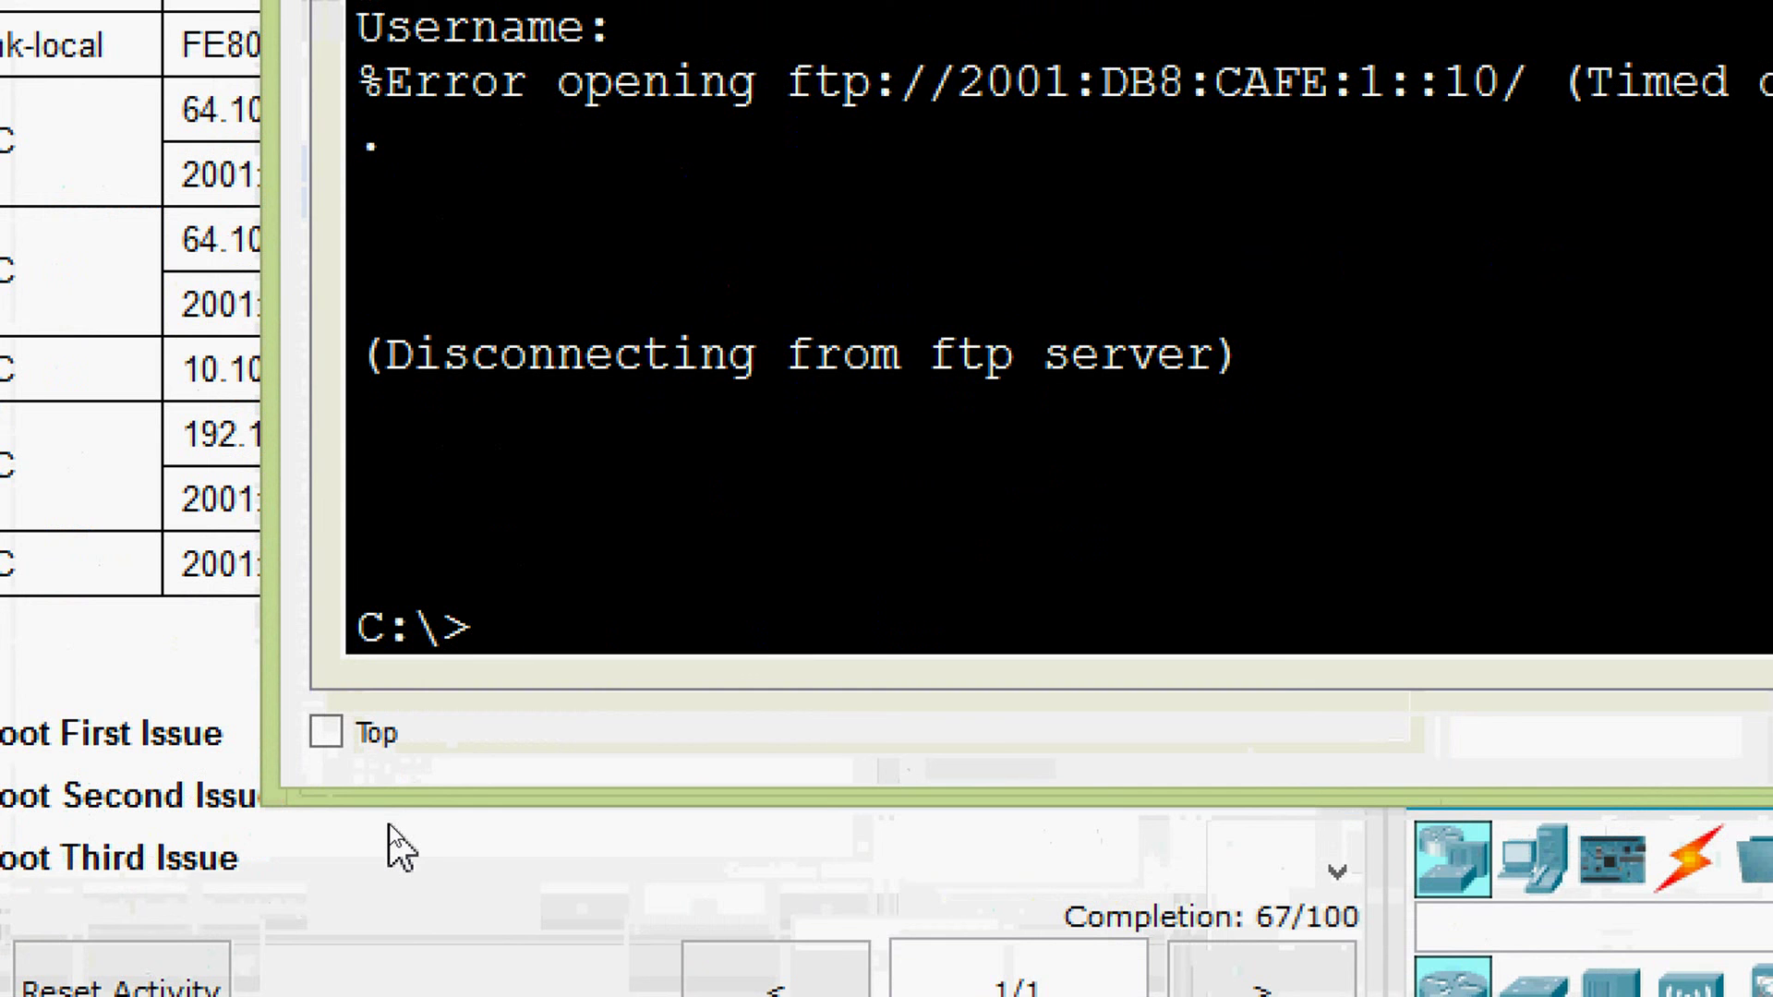
type("ipconfig")
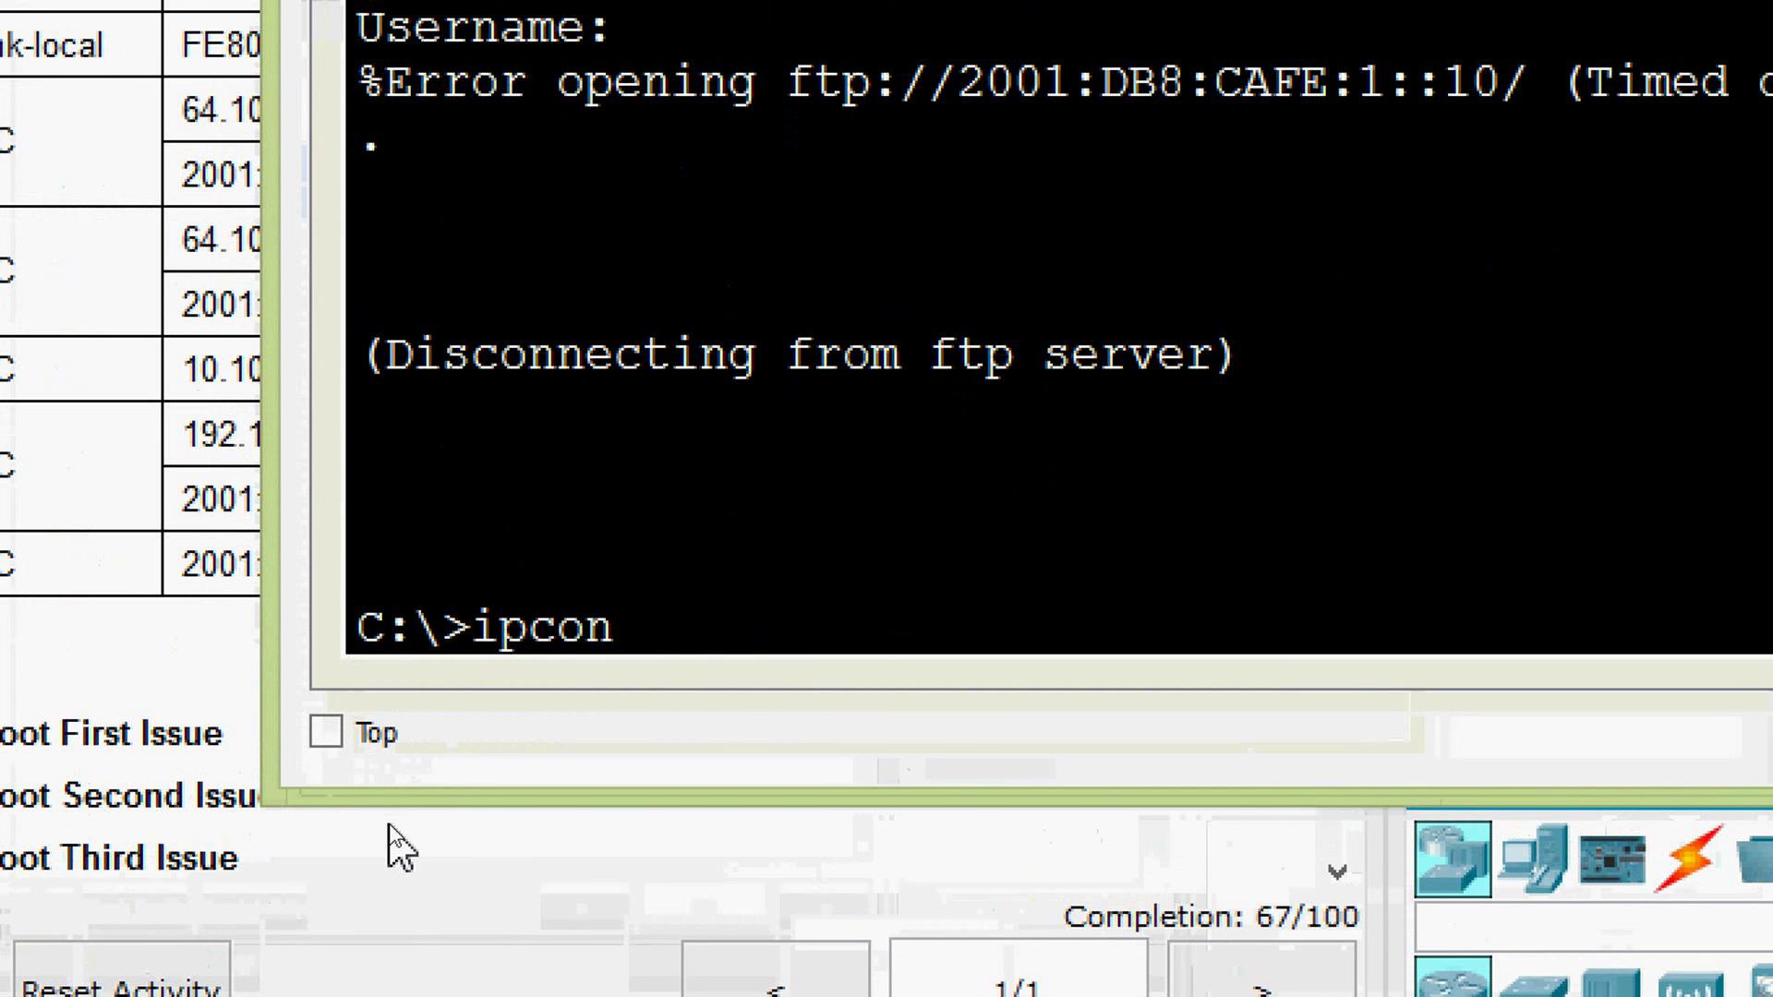
type(" /all")
key("Return")
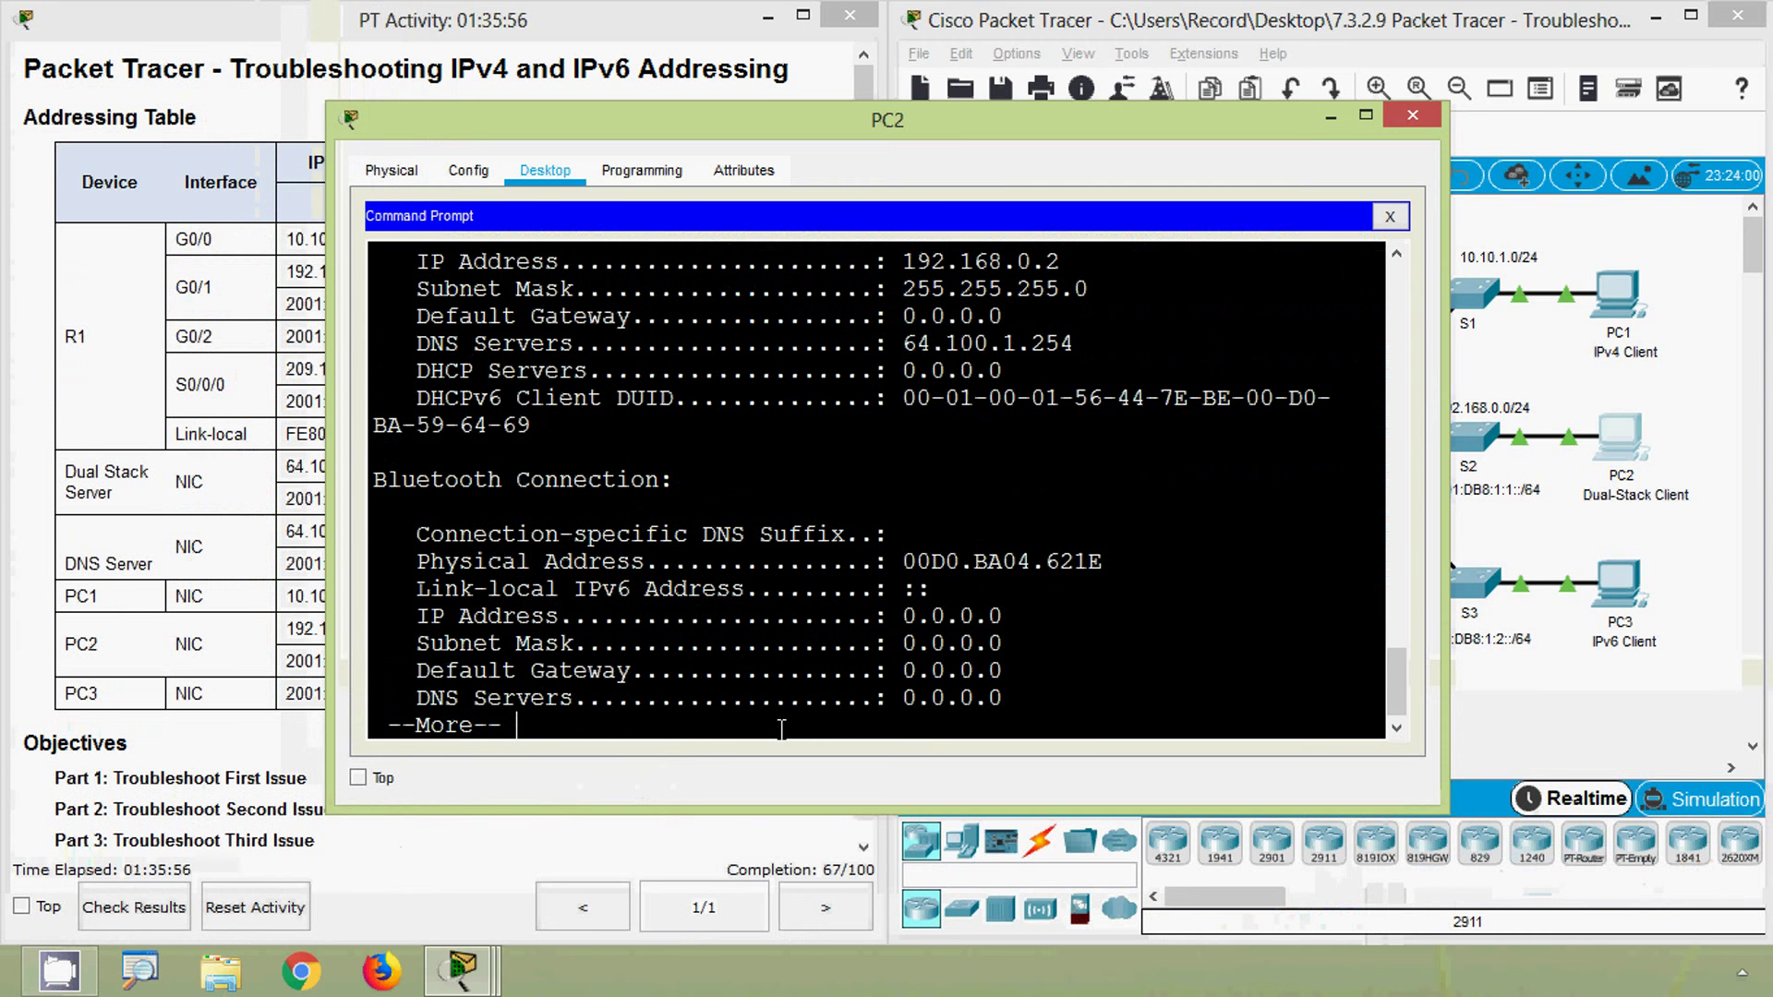
- Examine the IP address, subnet mask and default gateway of PC2's FastEthernet0 connection in the ipconfig output
scroll(841, 628, "up", 2)
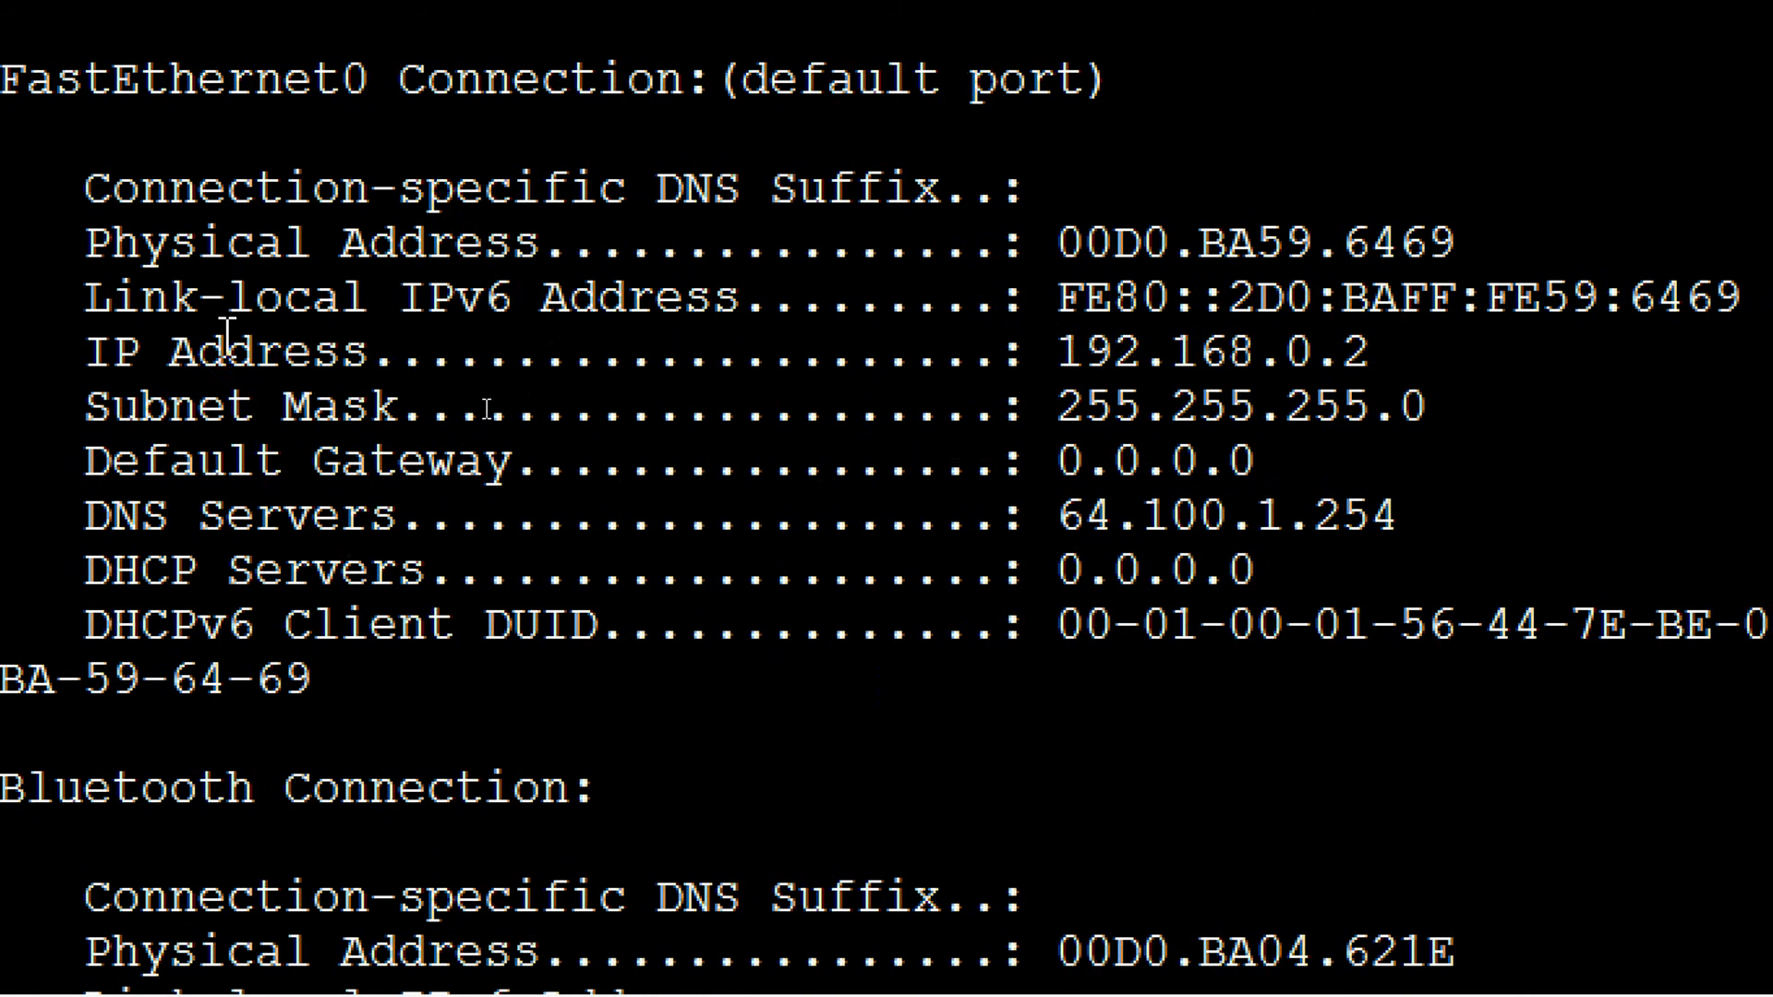
left_click_drag(900, 421, 1009, 425)
left_click_drag(1277, 365, 1381, 358)
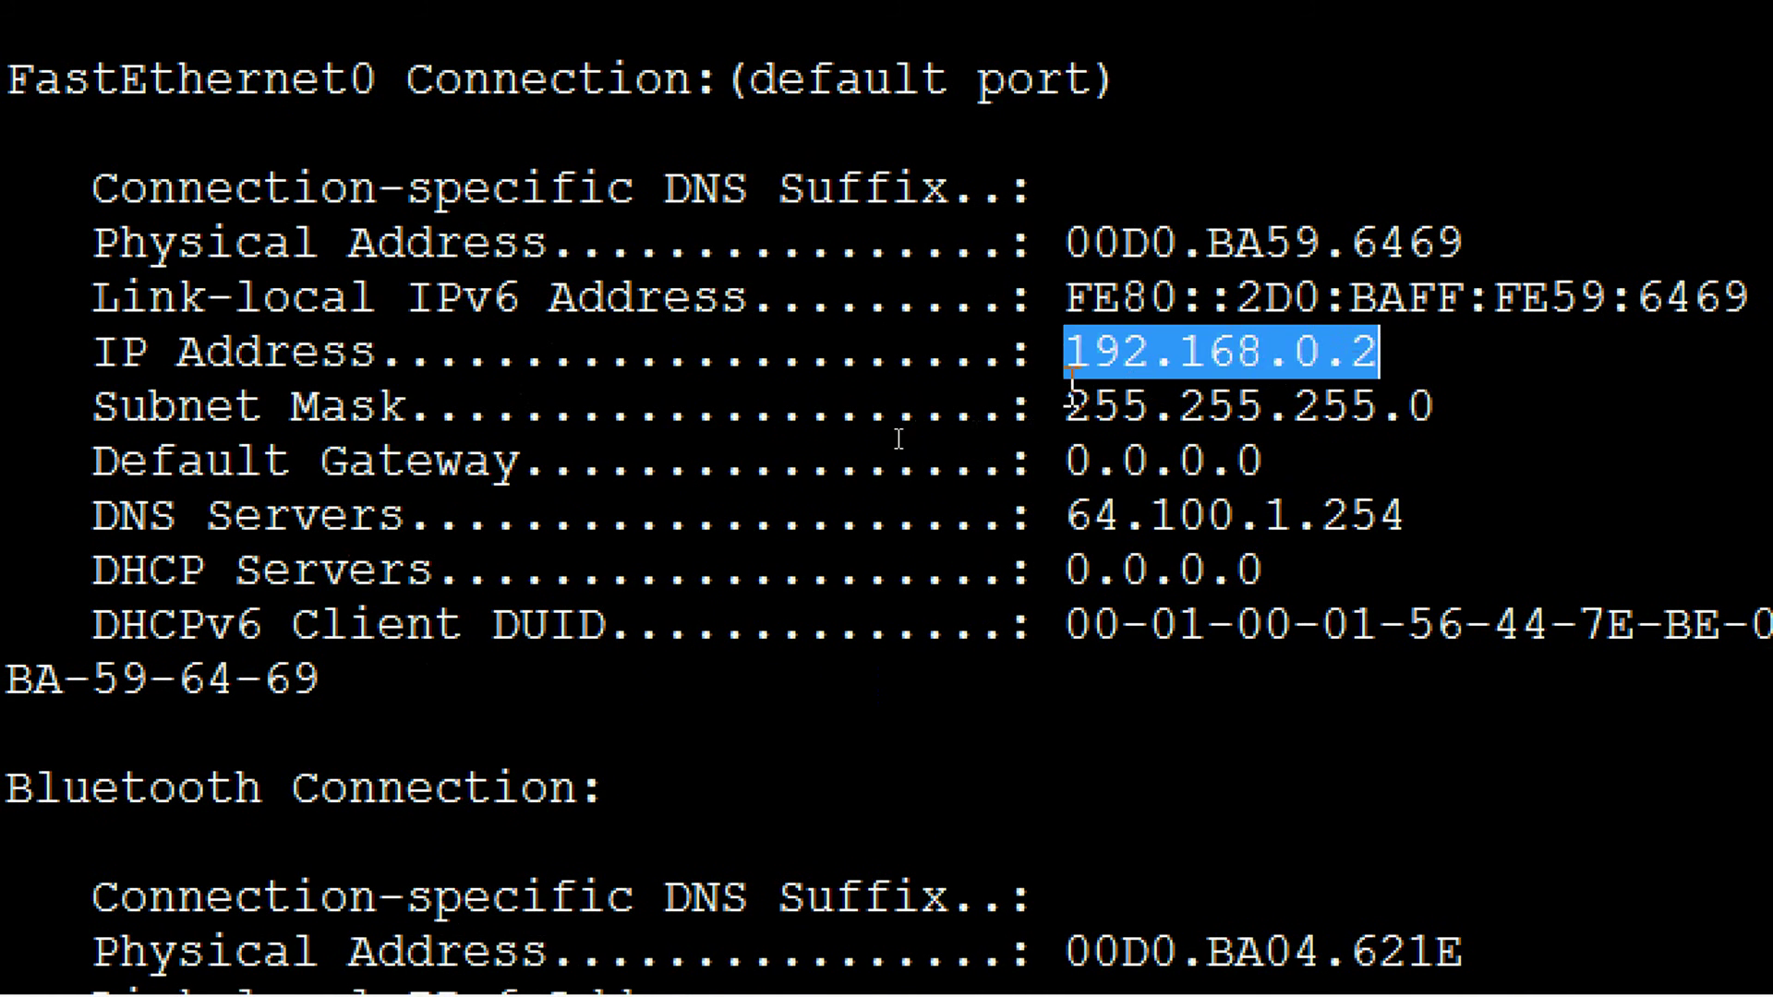
left_click_drag(1070, 405, 1409, 408)
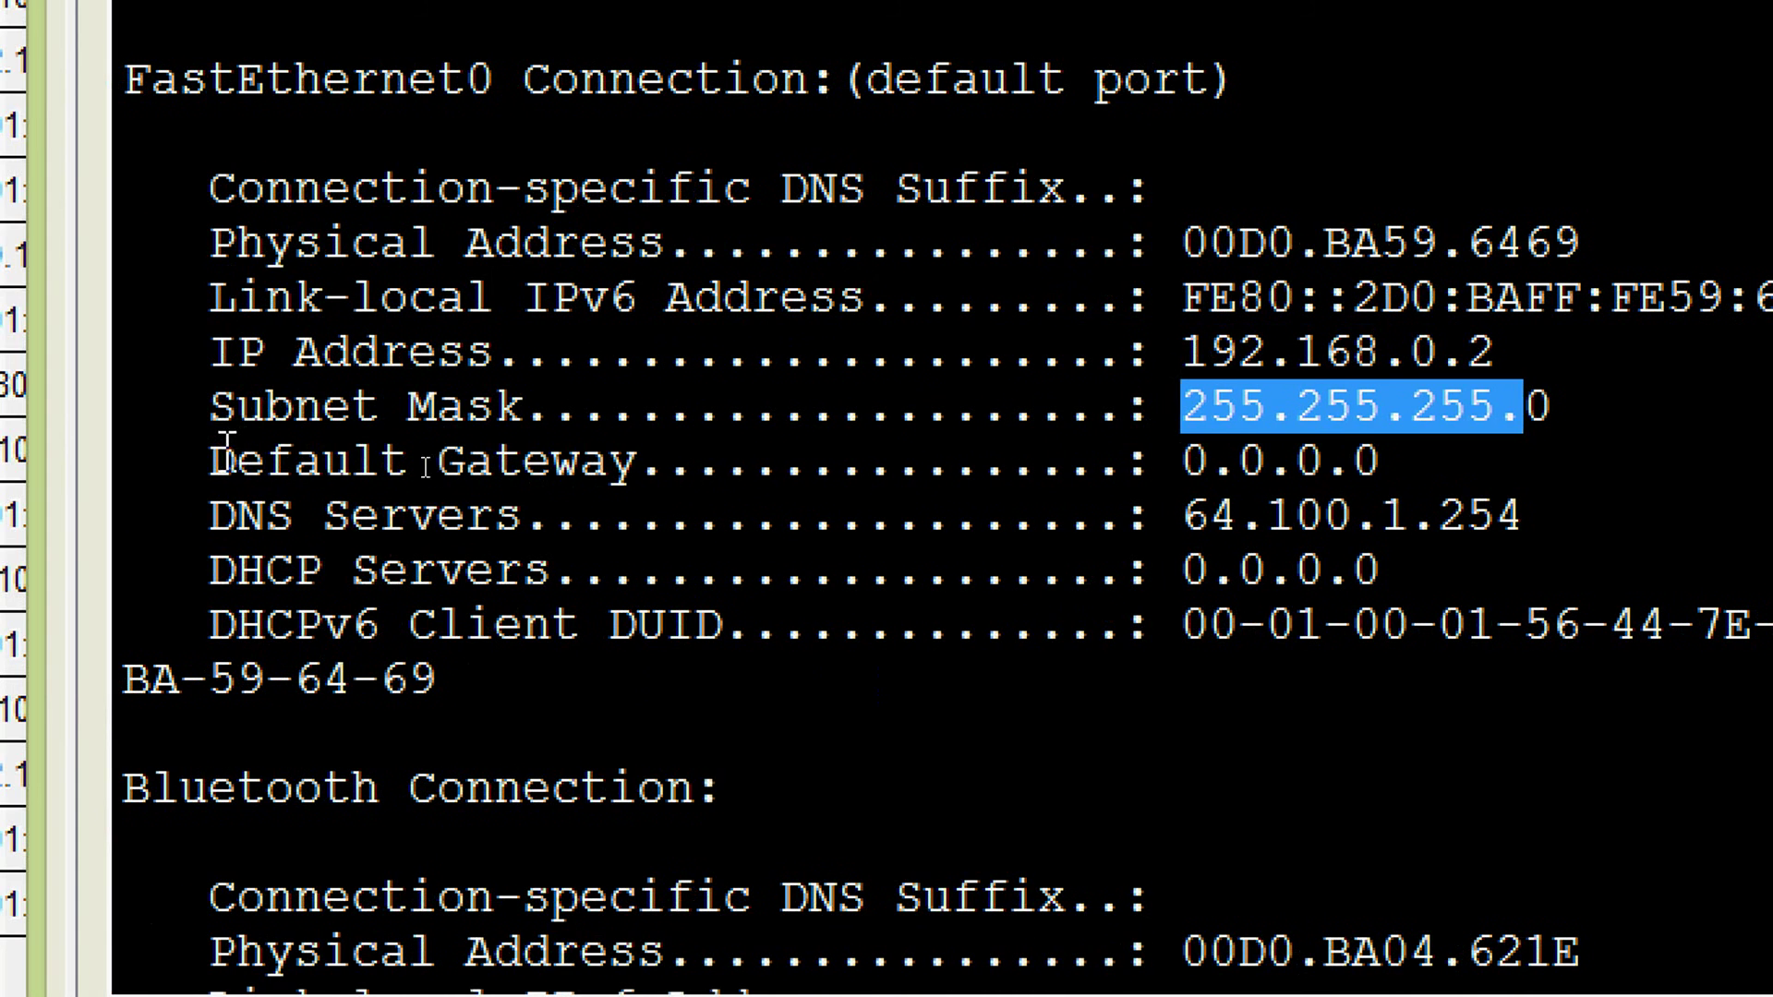
left_click_drag(112, 457, 1012, 485)
left_click_drag(1129, 482, 1390, 499)
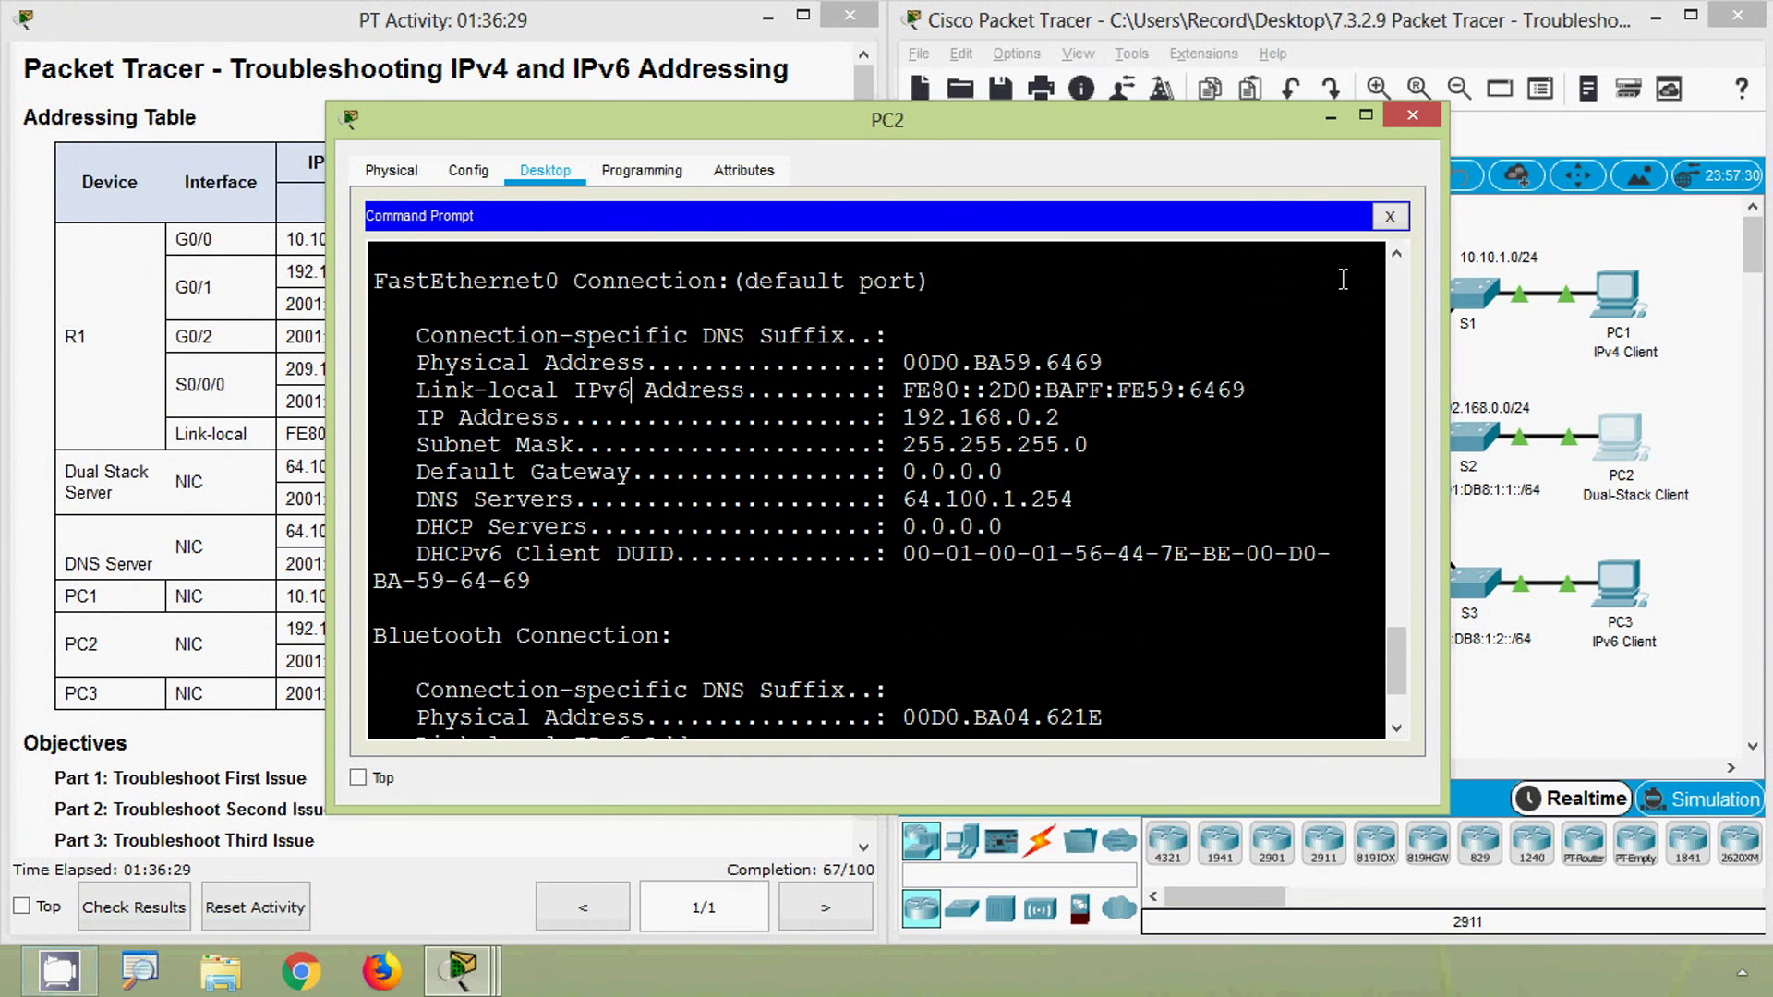
- Close PC2's command prompt, set its IPv4 default gateway to 192.168.0.1 in IP Configuration, and close the PC2 window
left_click(1389, 216)
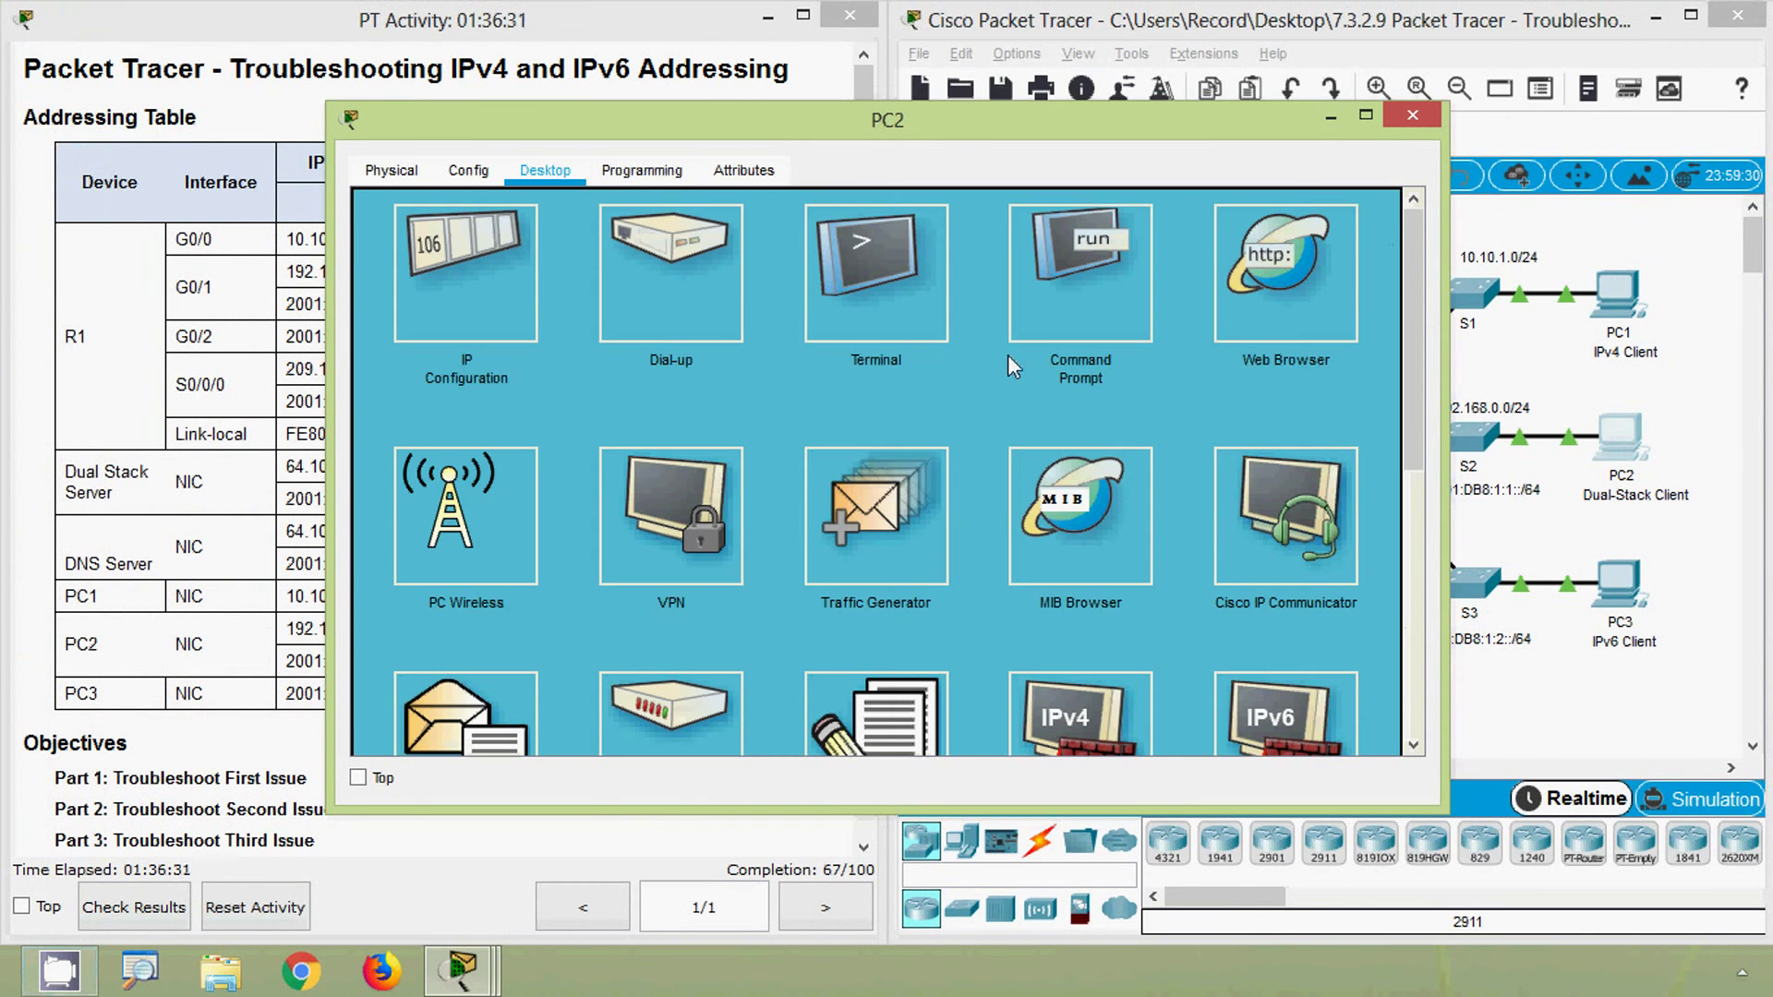
left_click(488, 266)
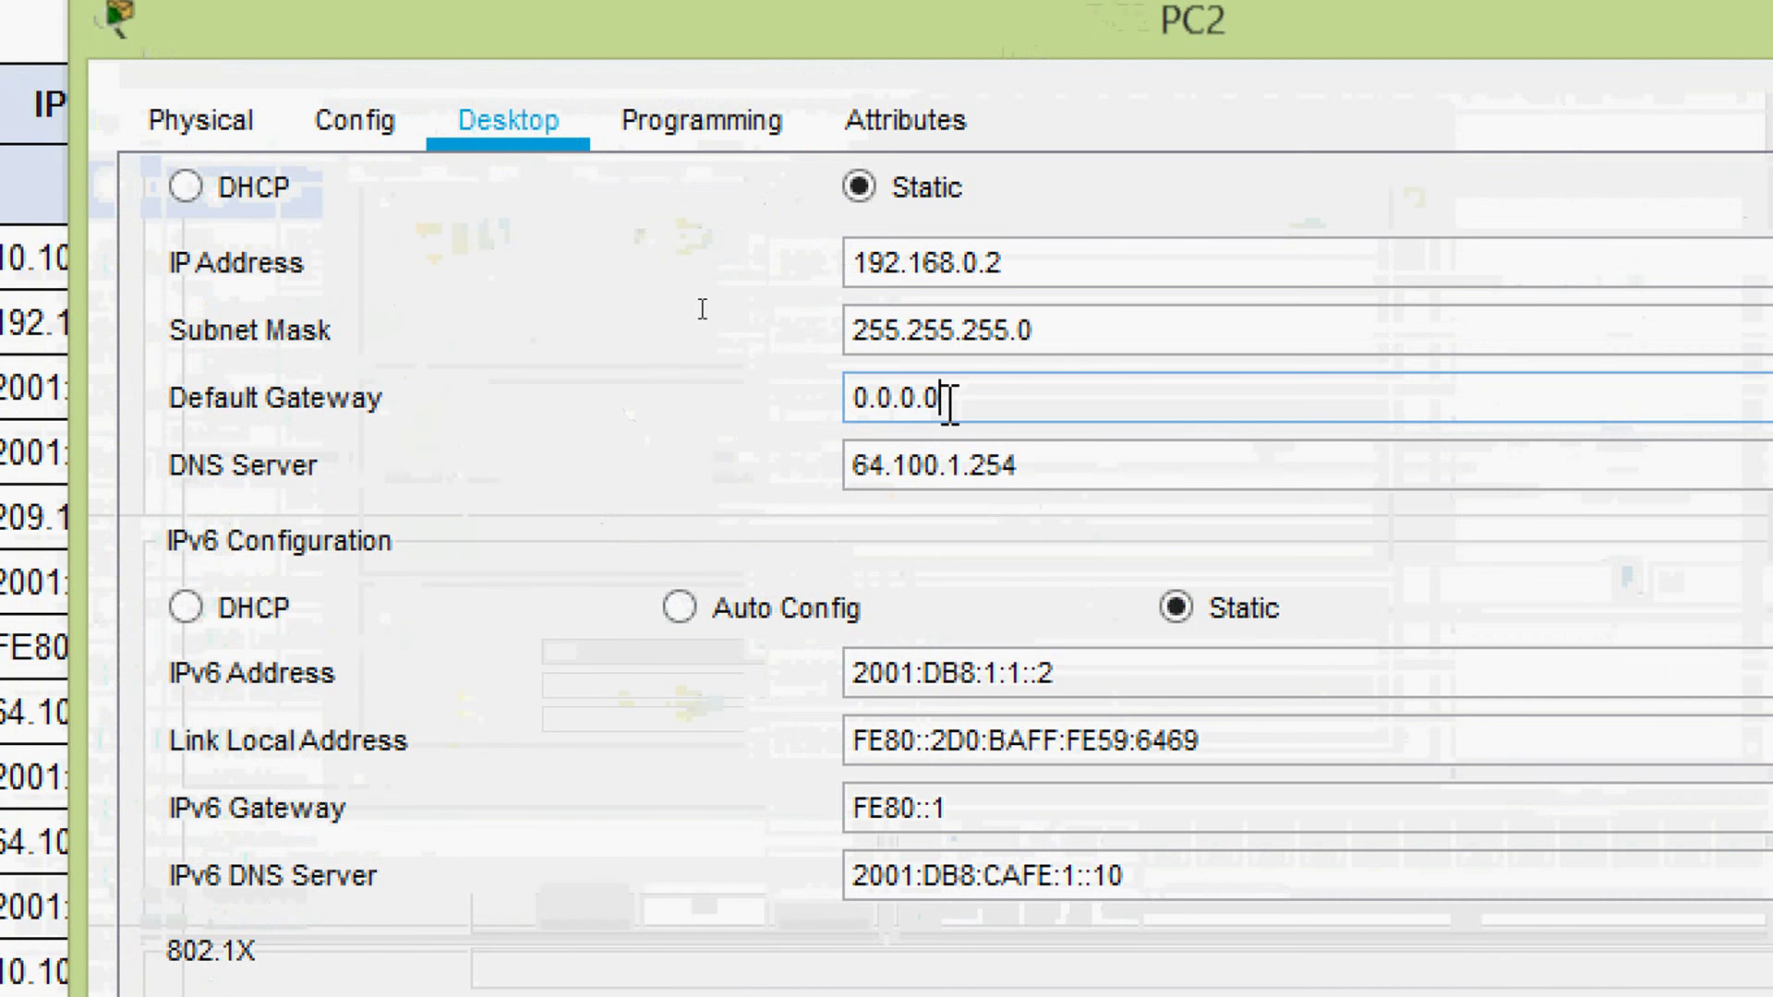
left_click_drag(950, 400, 787, 399)
type("192")
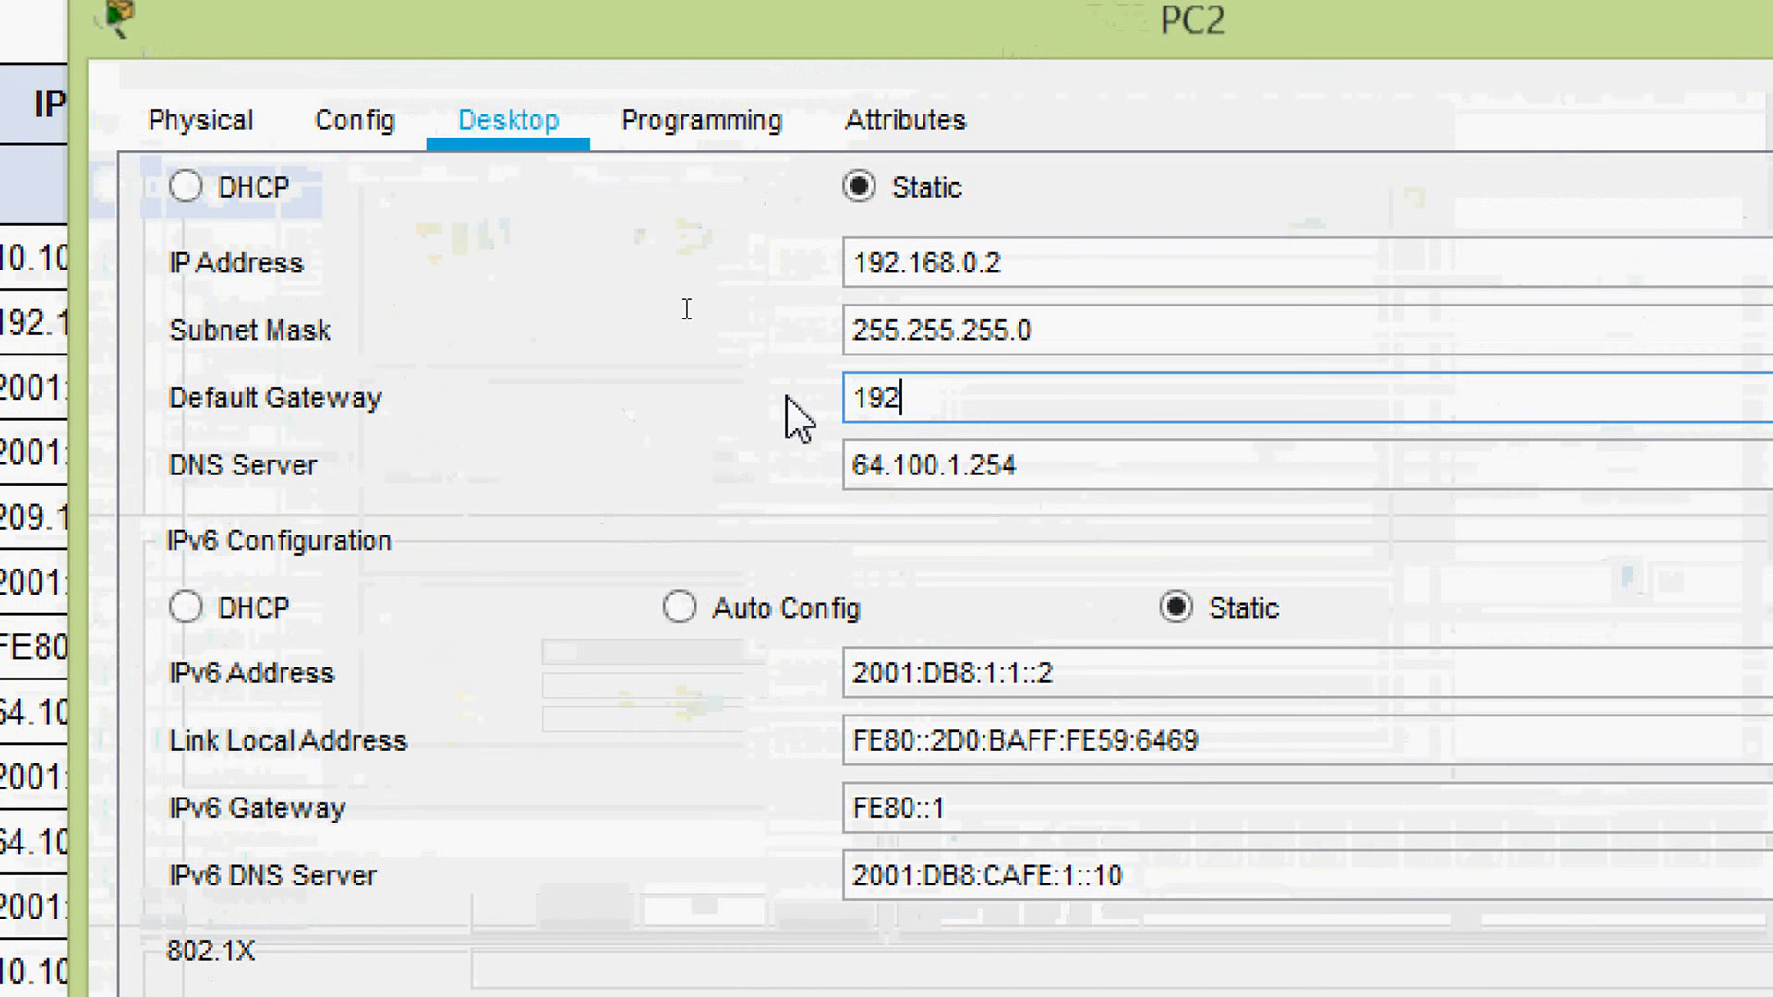
type(".168.0.1")
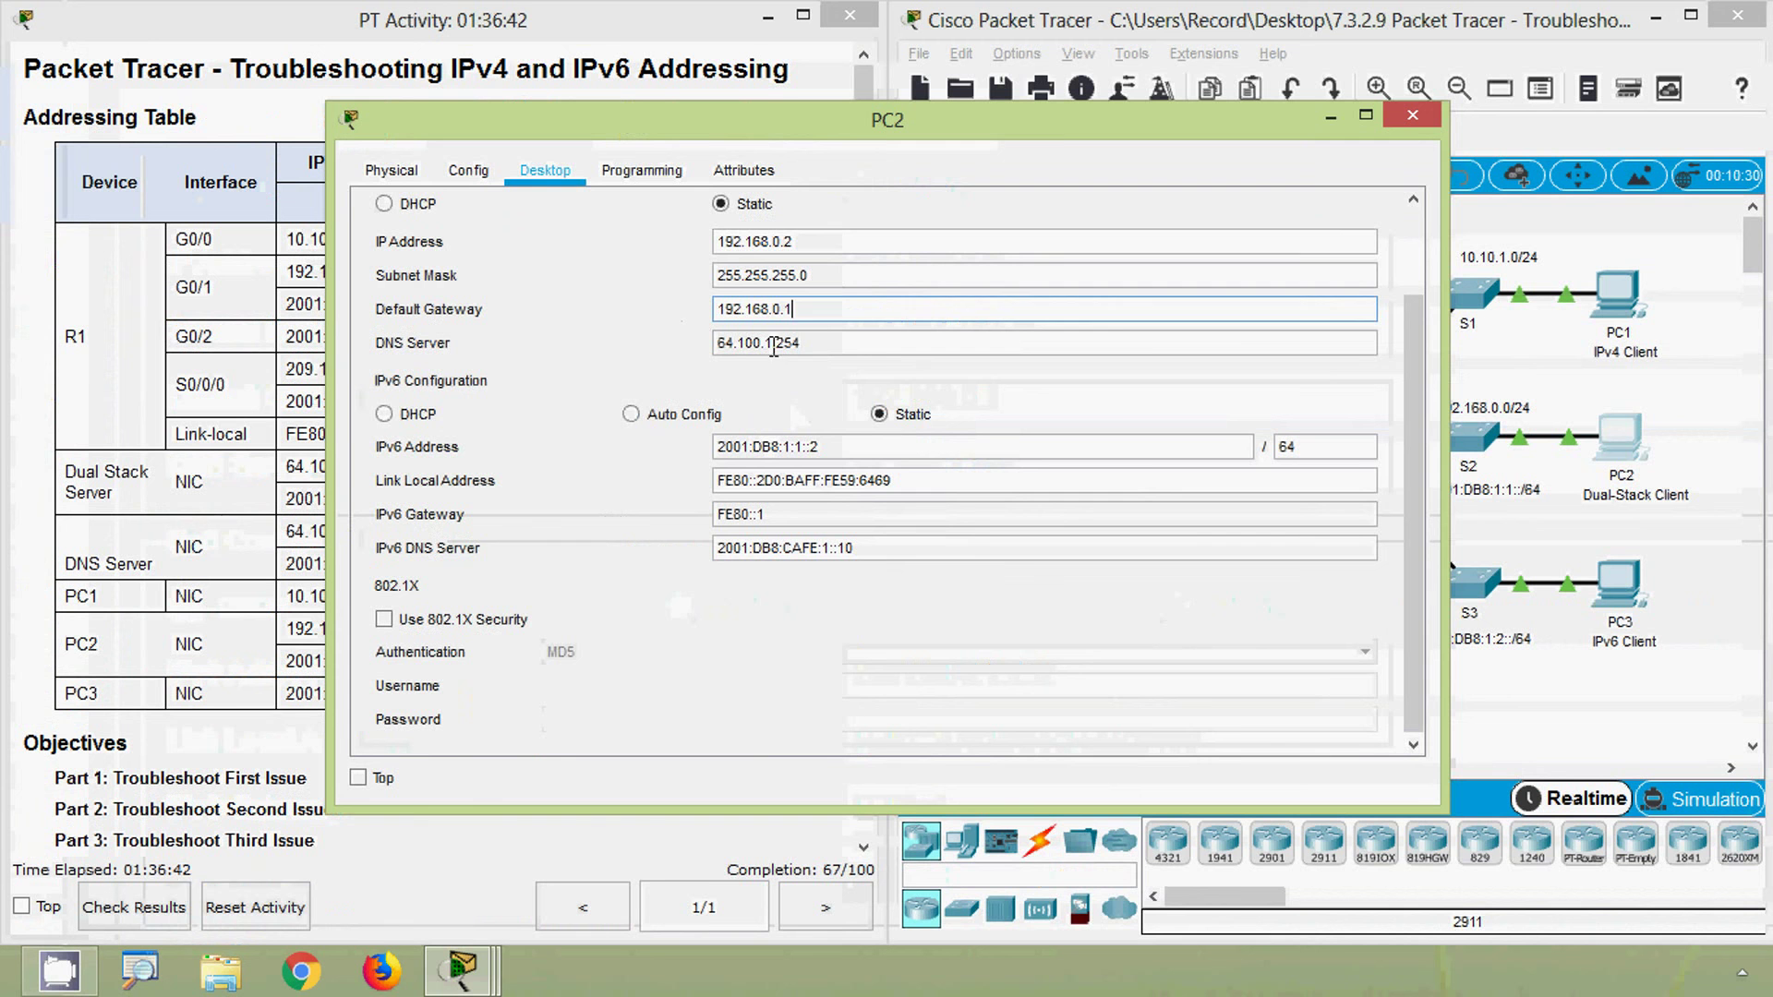
left_click(1069, 464)
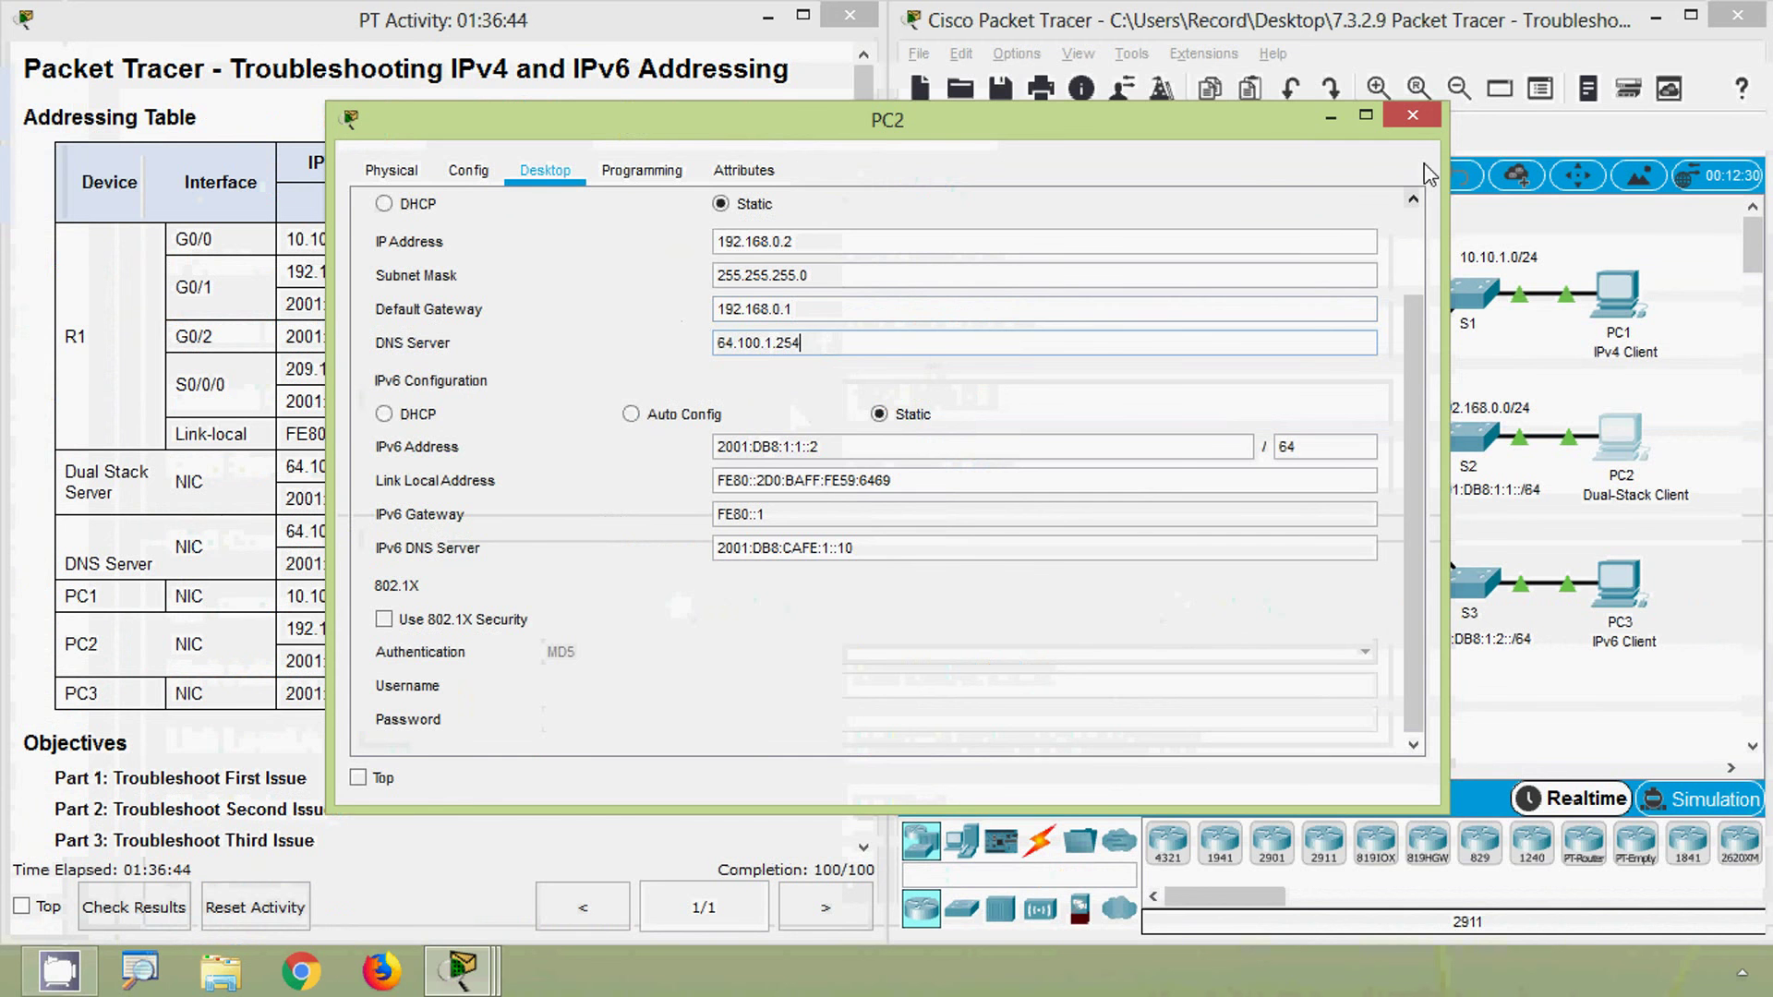
left_click(1413, 114)
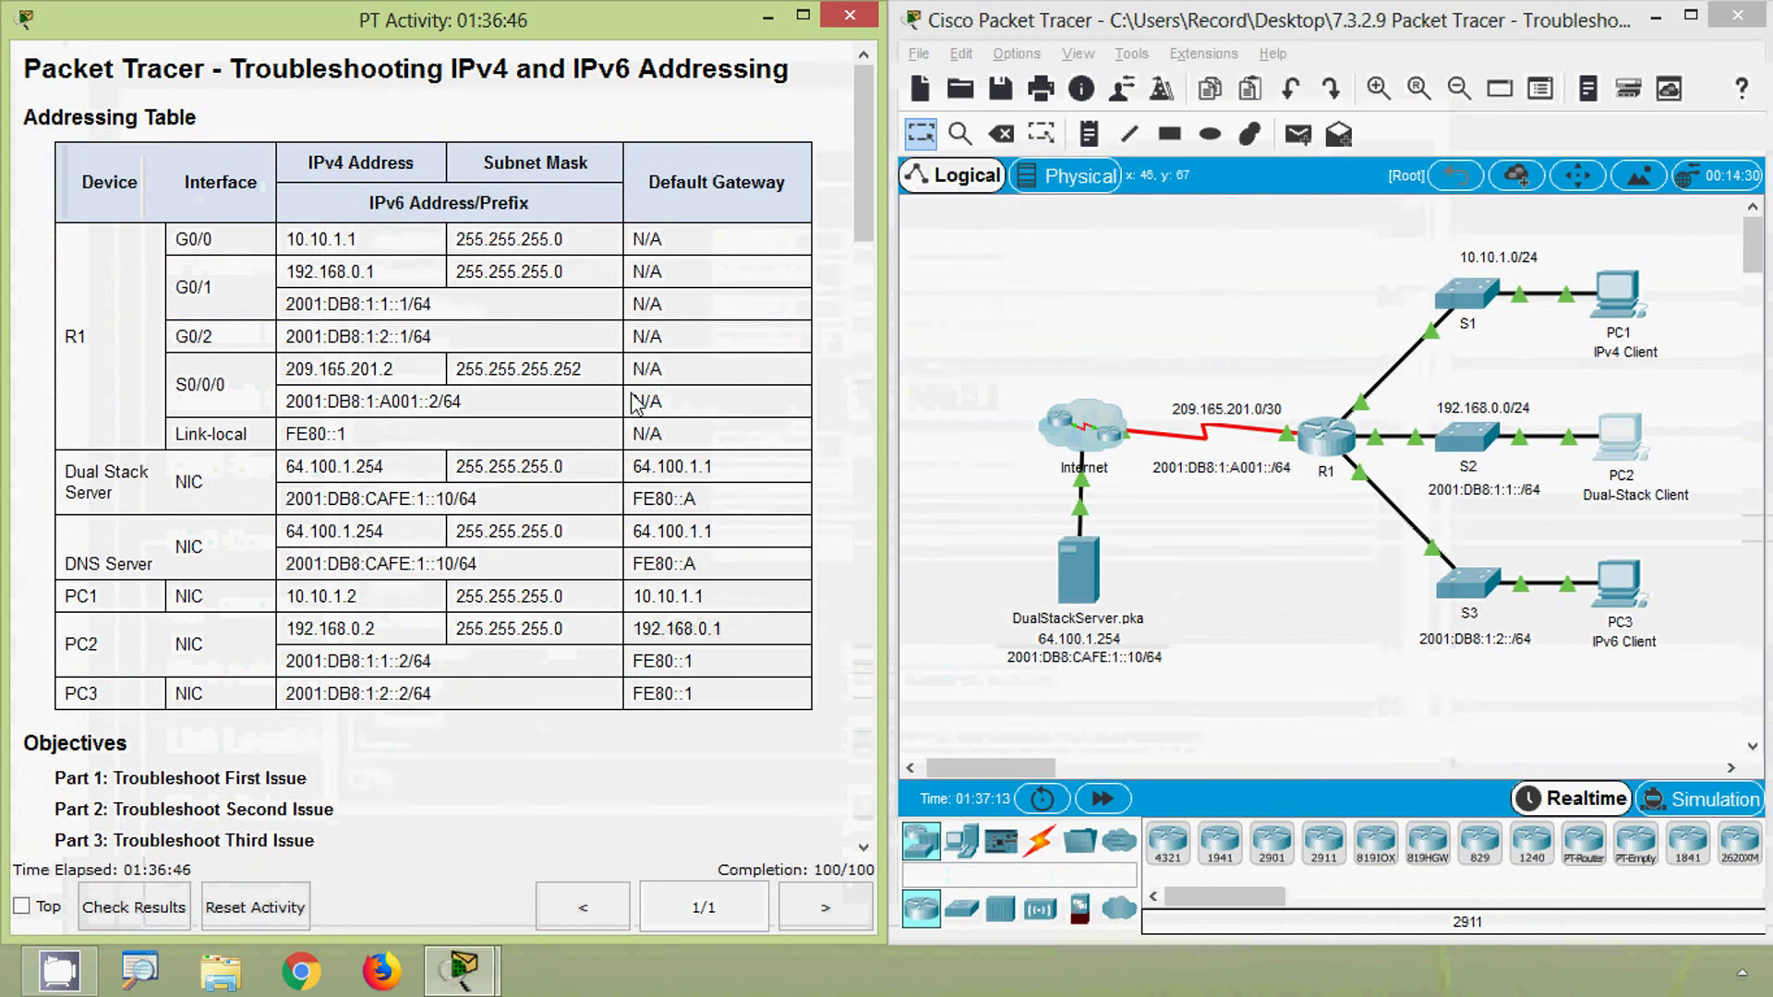
- Rerun the ping to 192.168.0.2 from PC1's command prompt, and close the PC1 window
left_click(1268, 432)
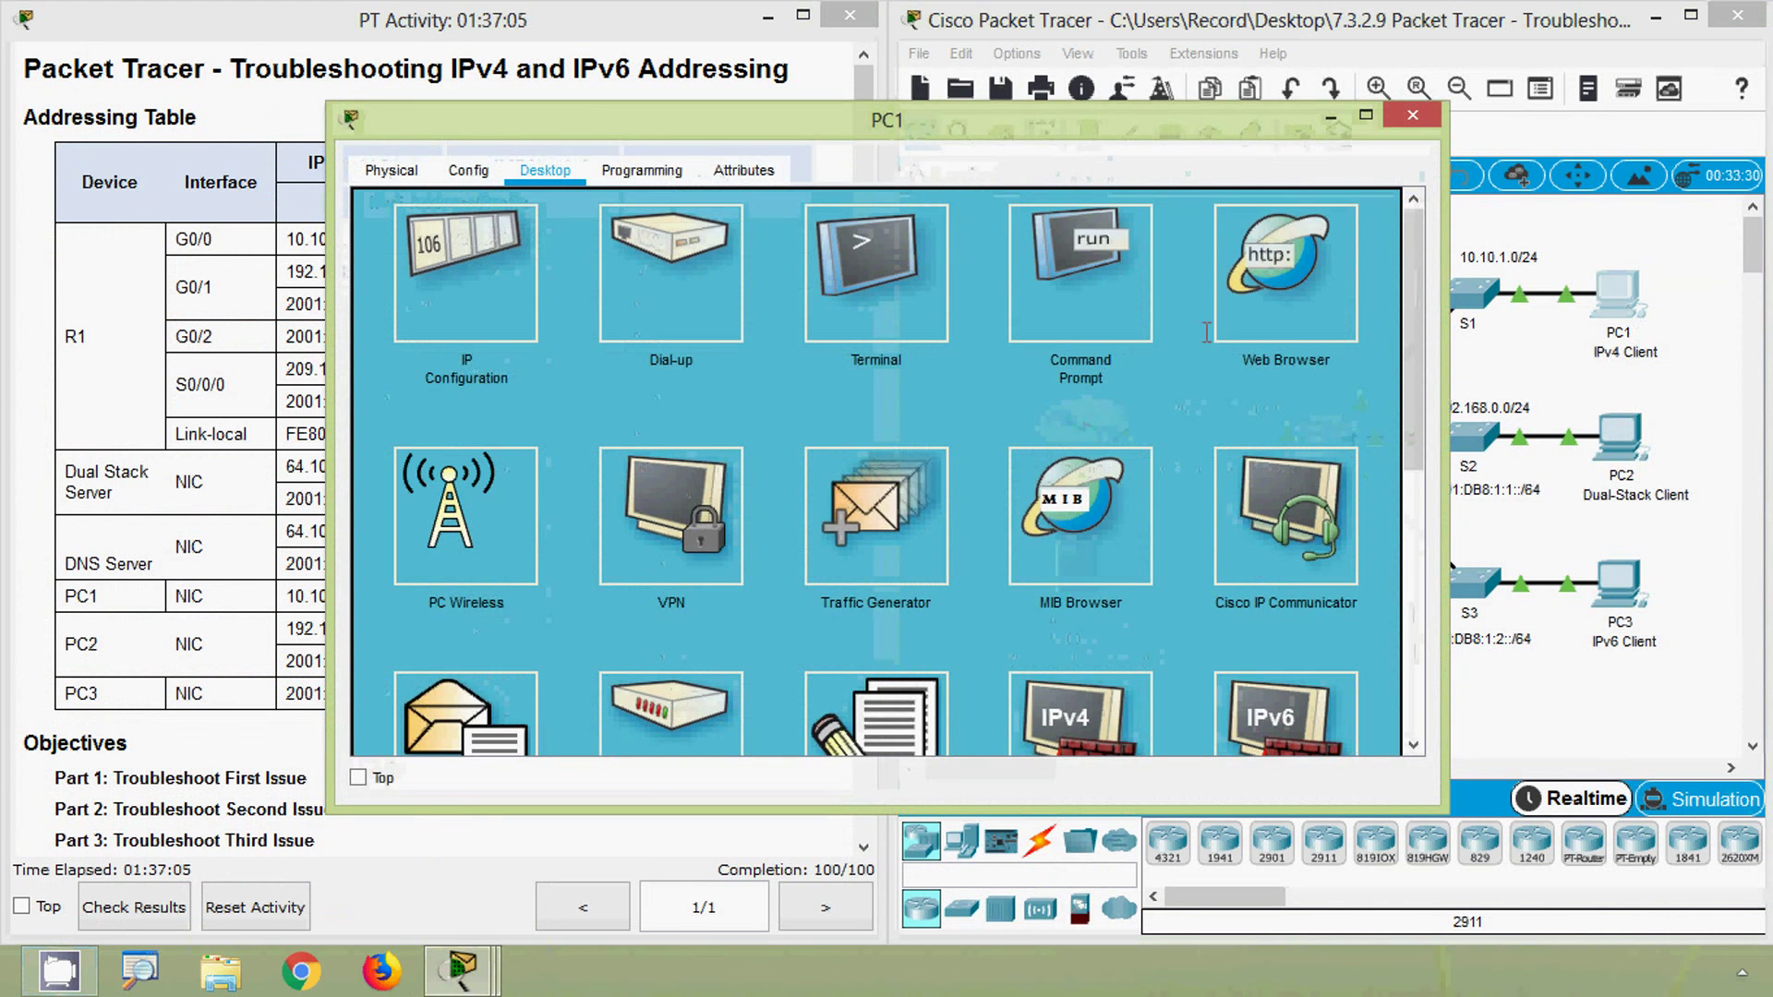
left_click(1080, 277)
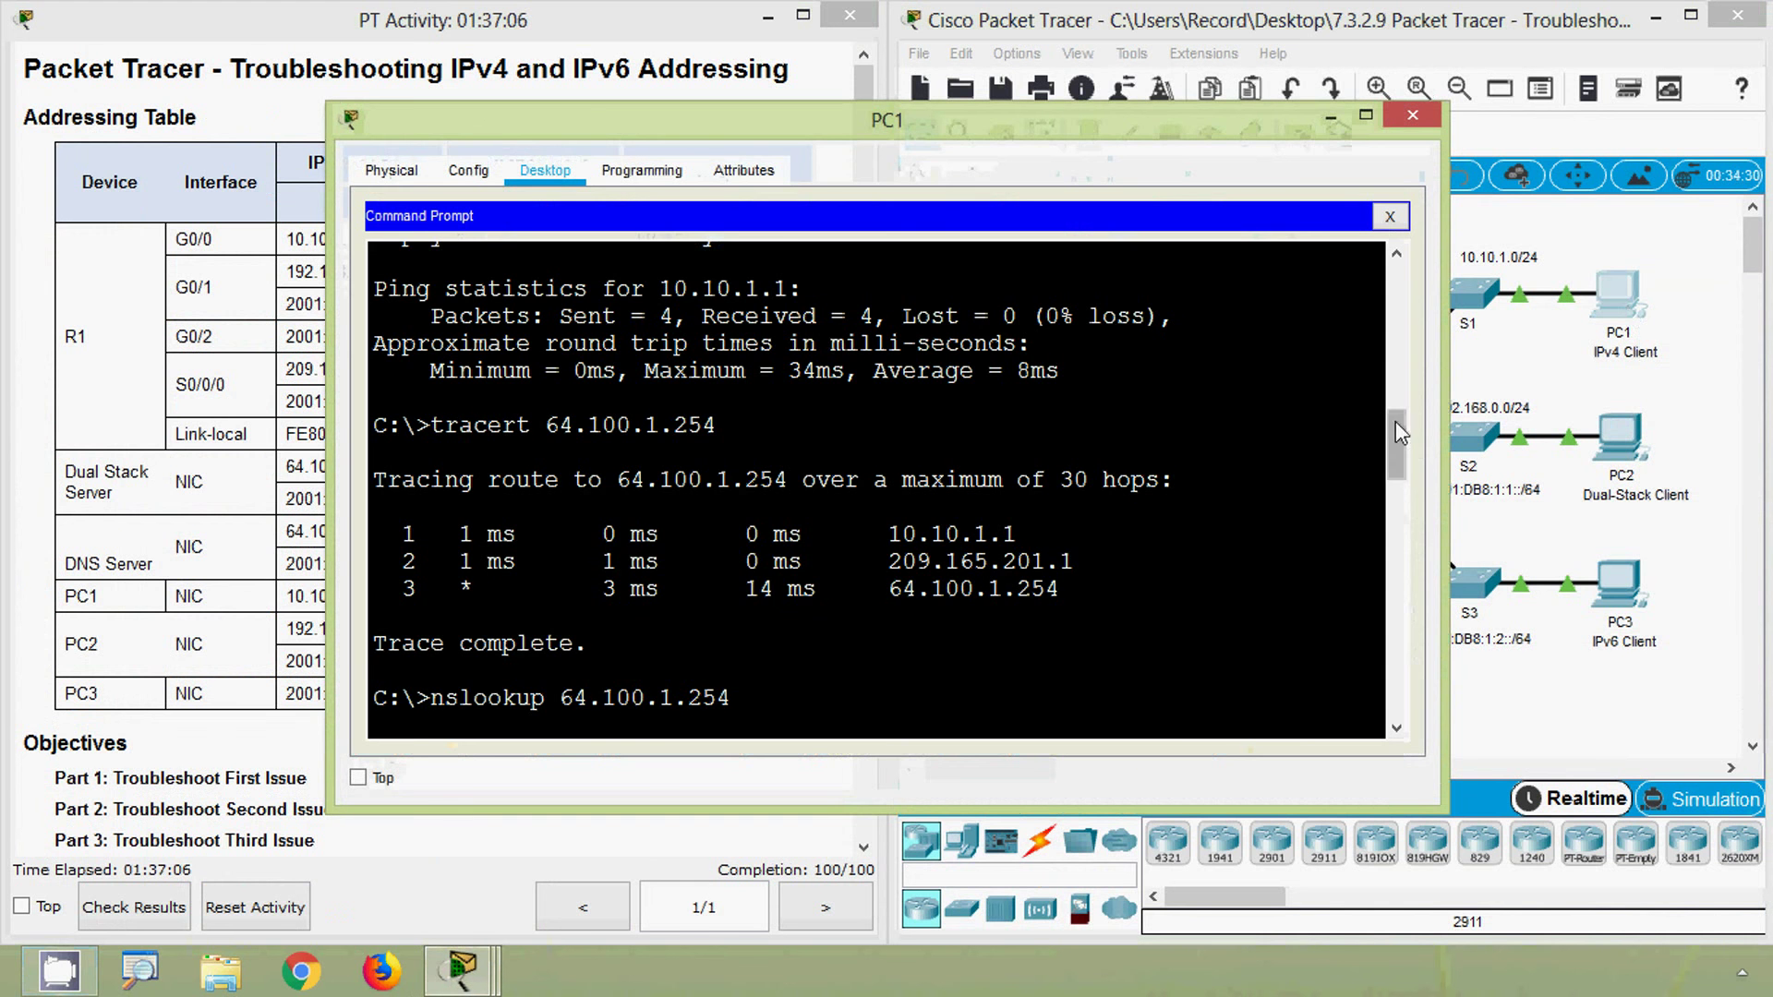
left_click_drag(1395, 421, 1395, 711)
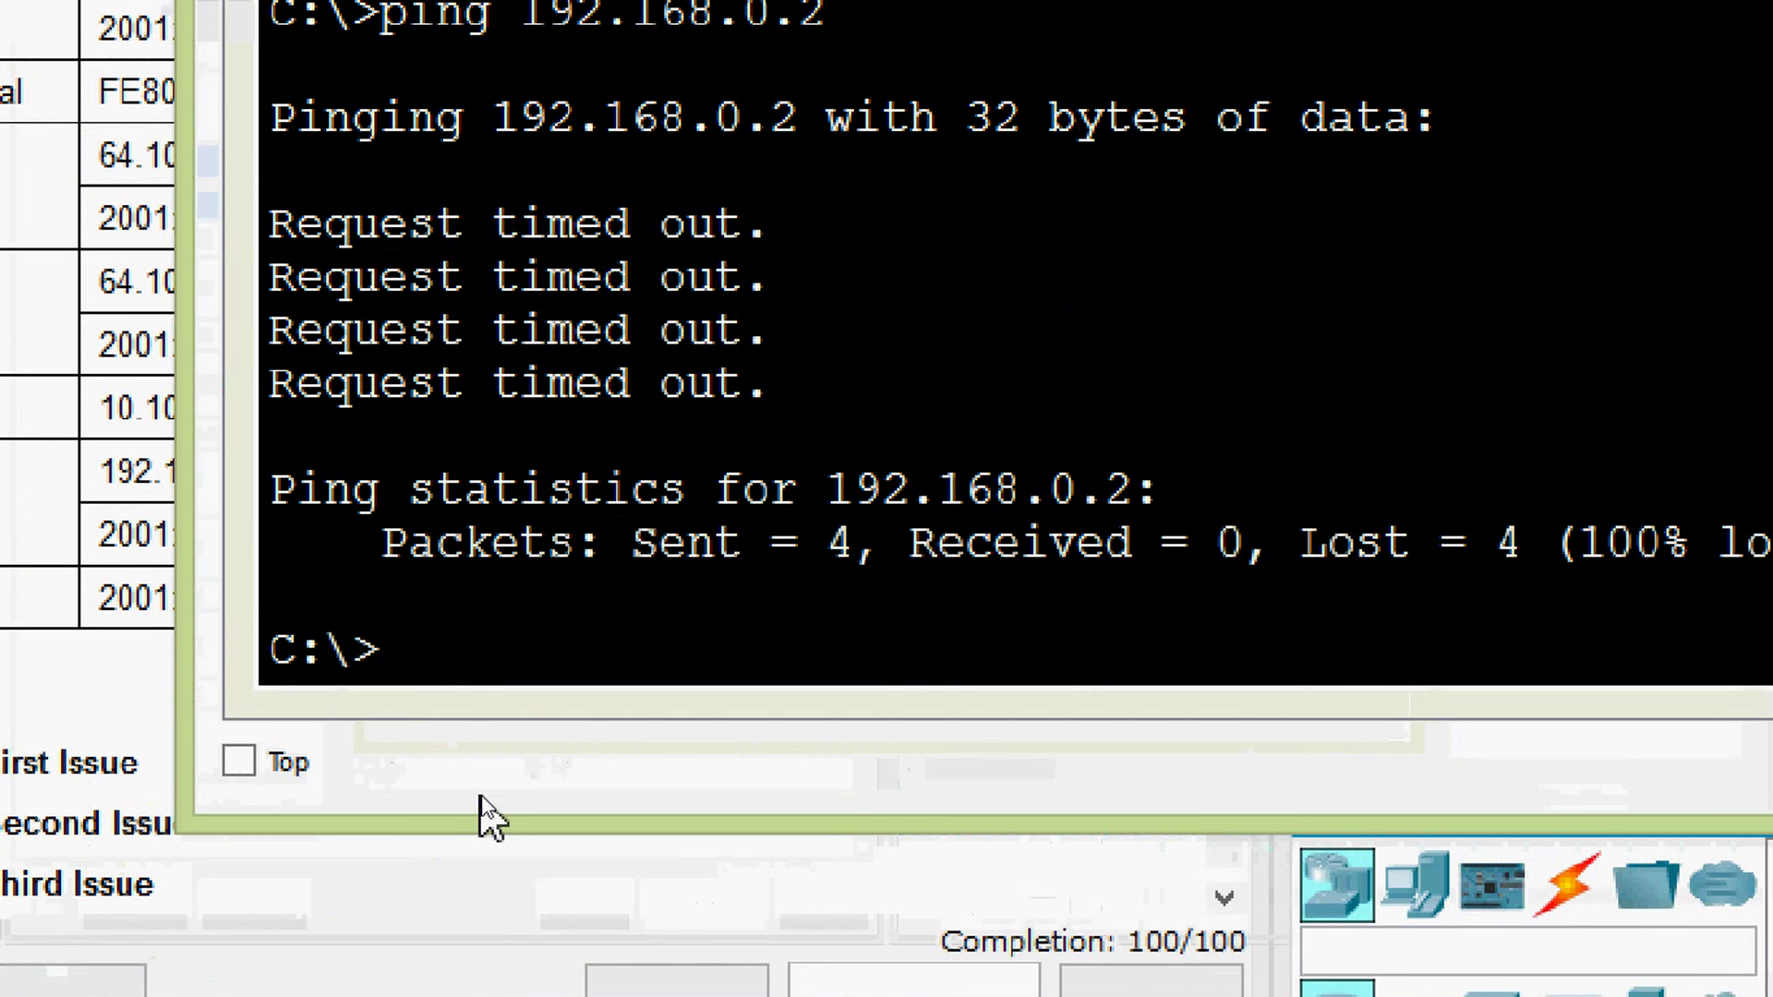
key("Up")
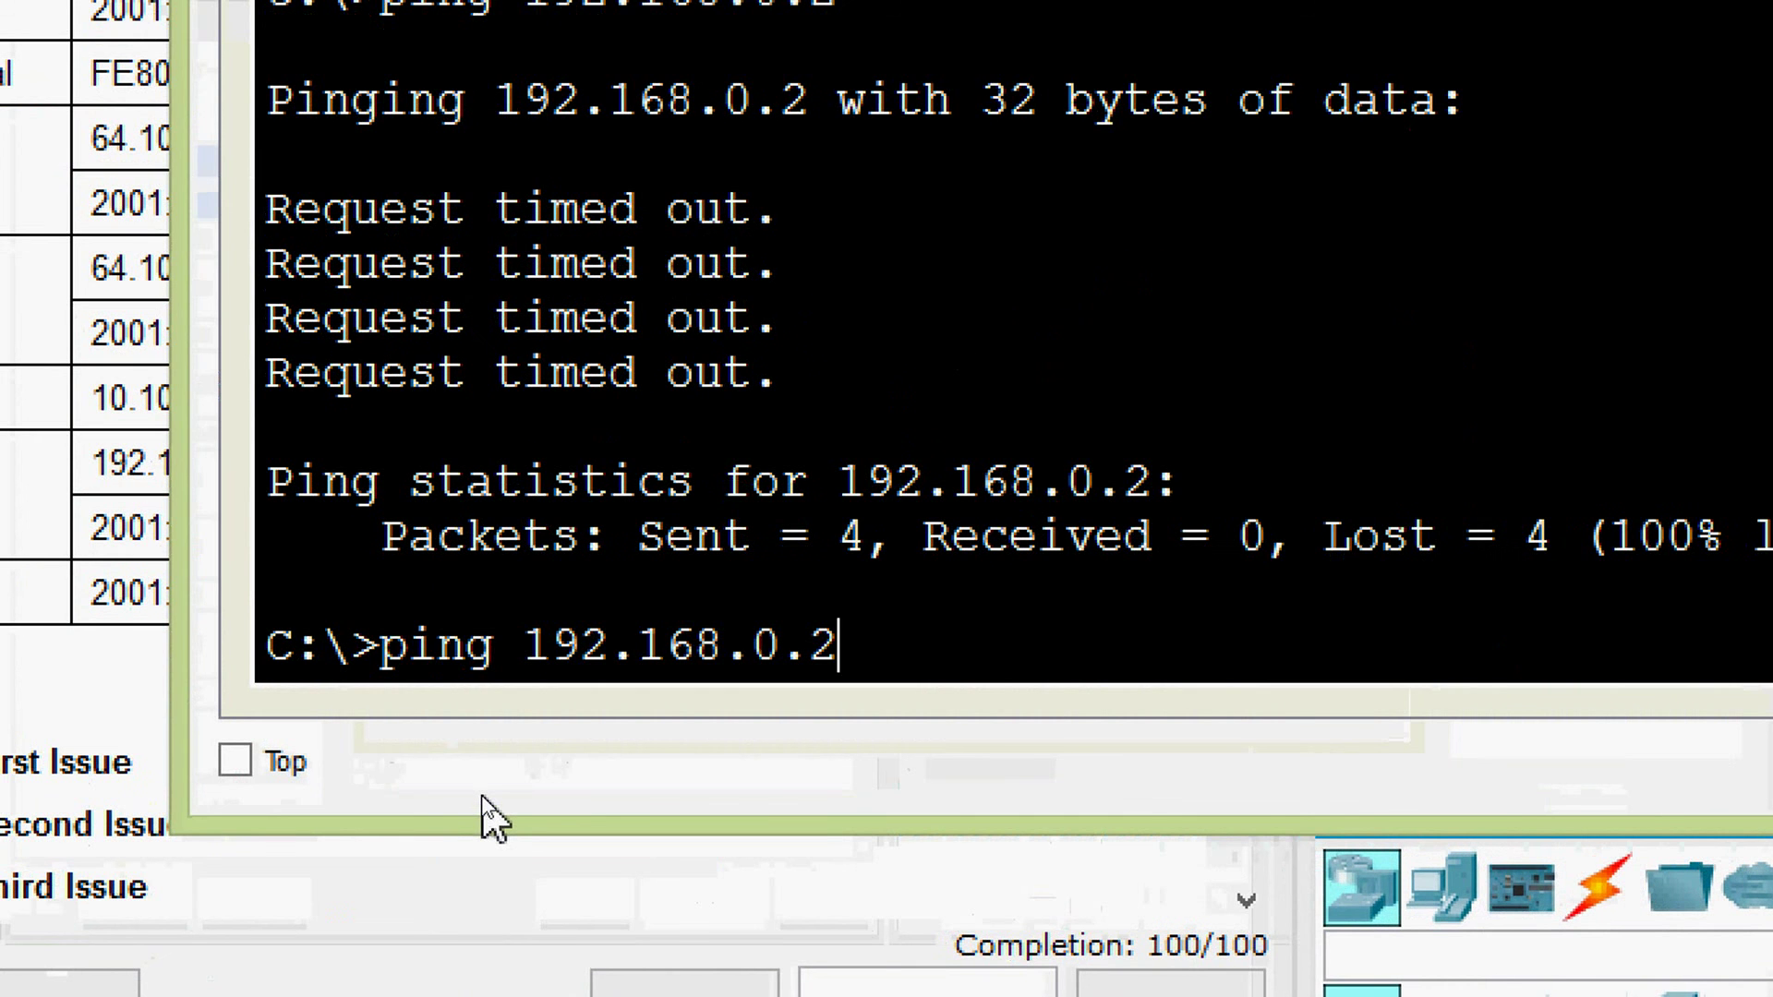
key("Return")
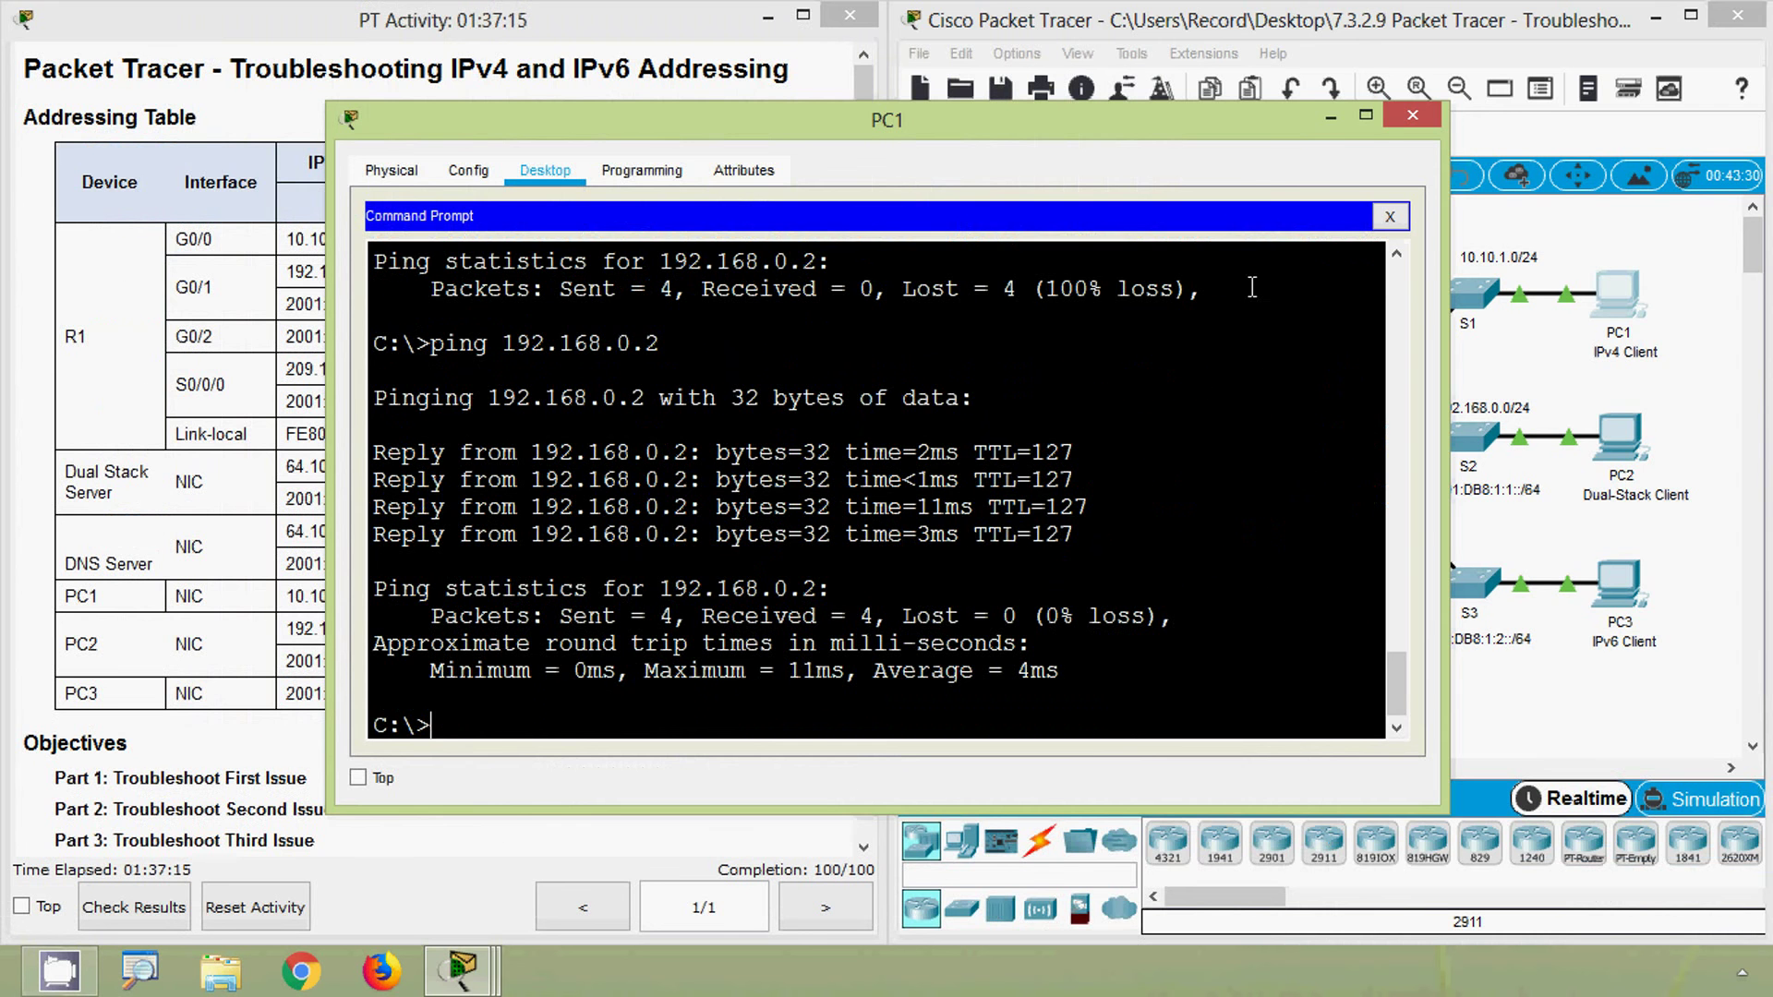
left_click(1413, 115)
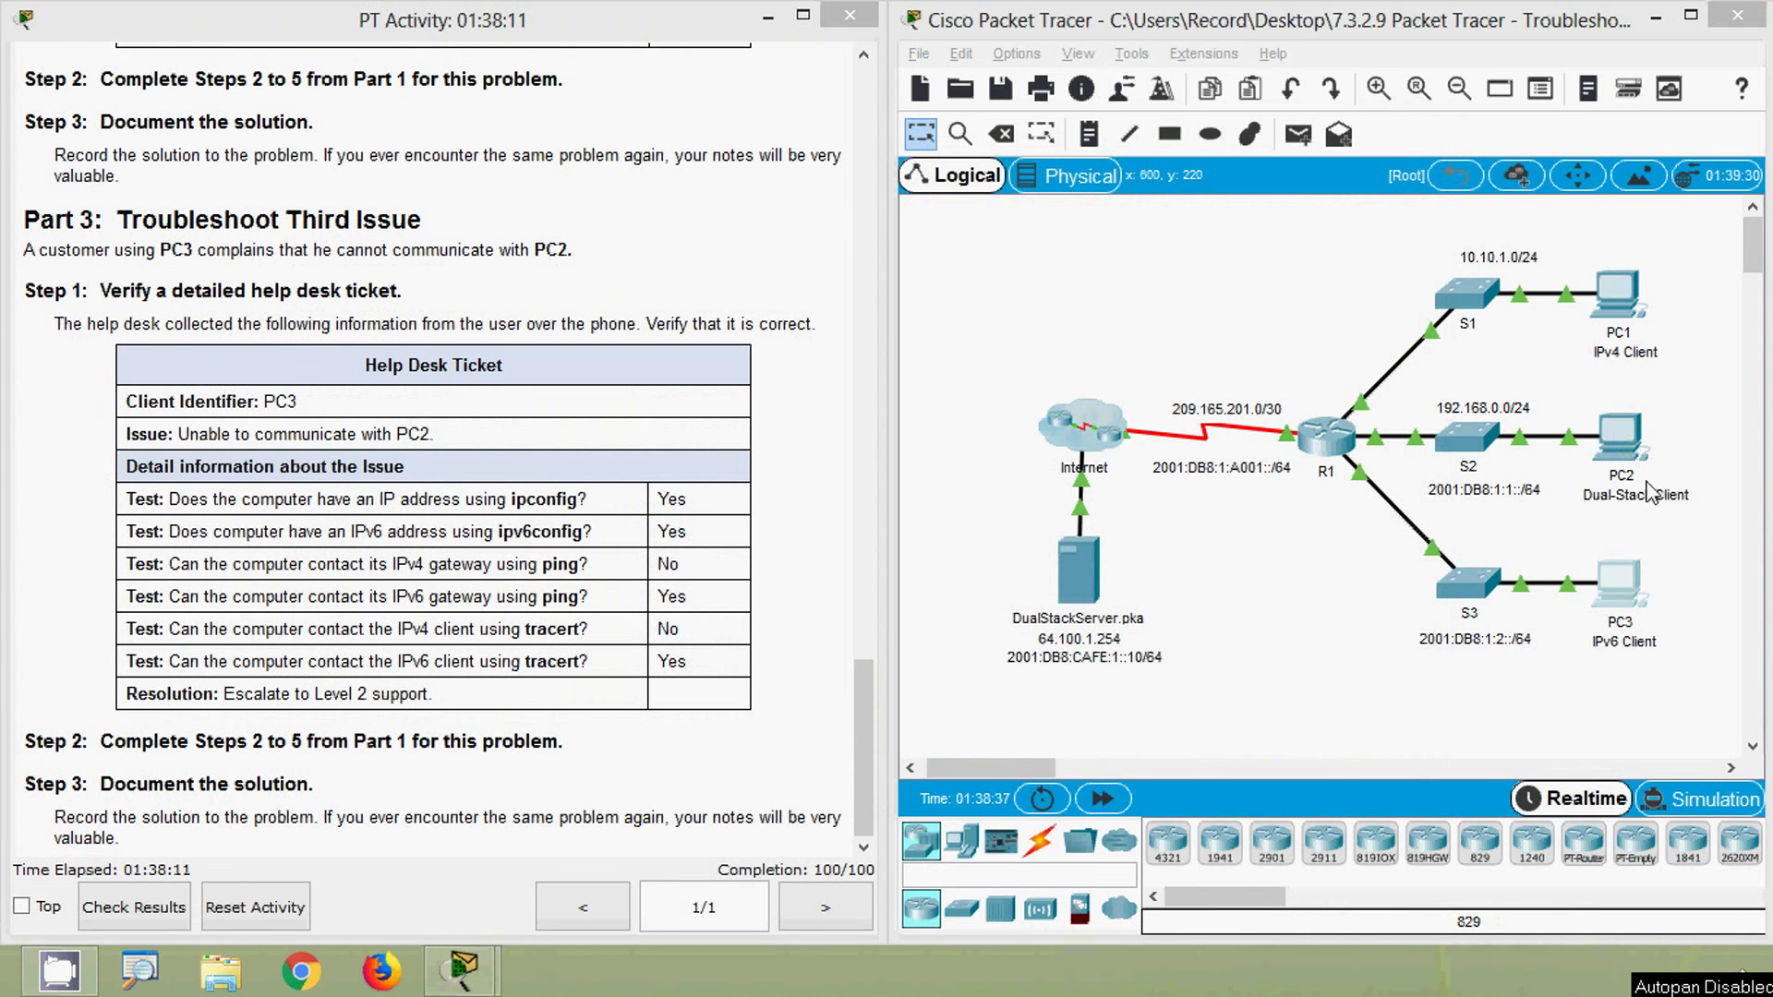
- Return from the Part 3 help desk ticket to the Addressing Table in the activity instructions
left_click(778, 476)
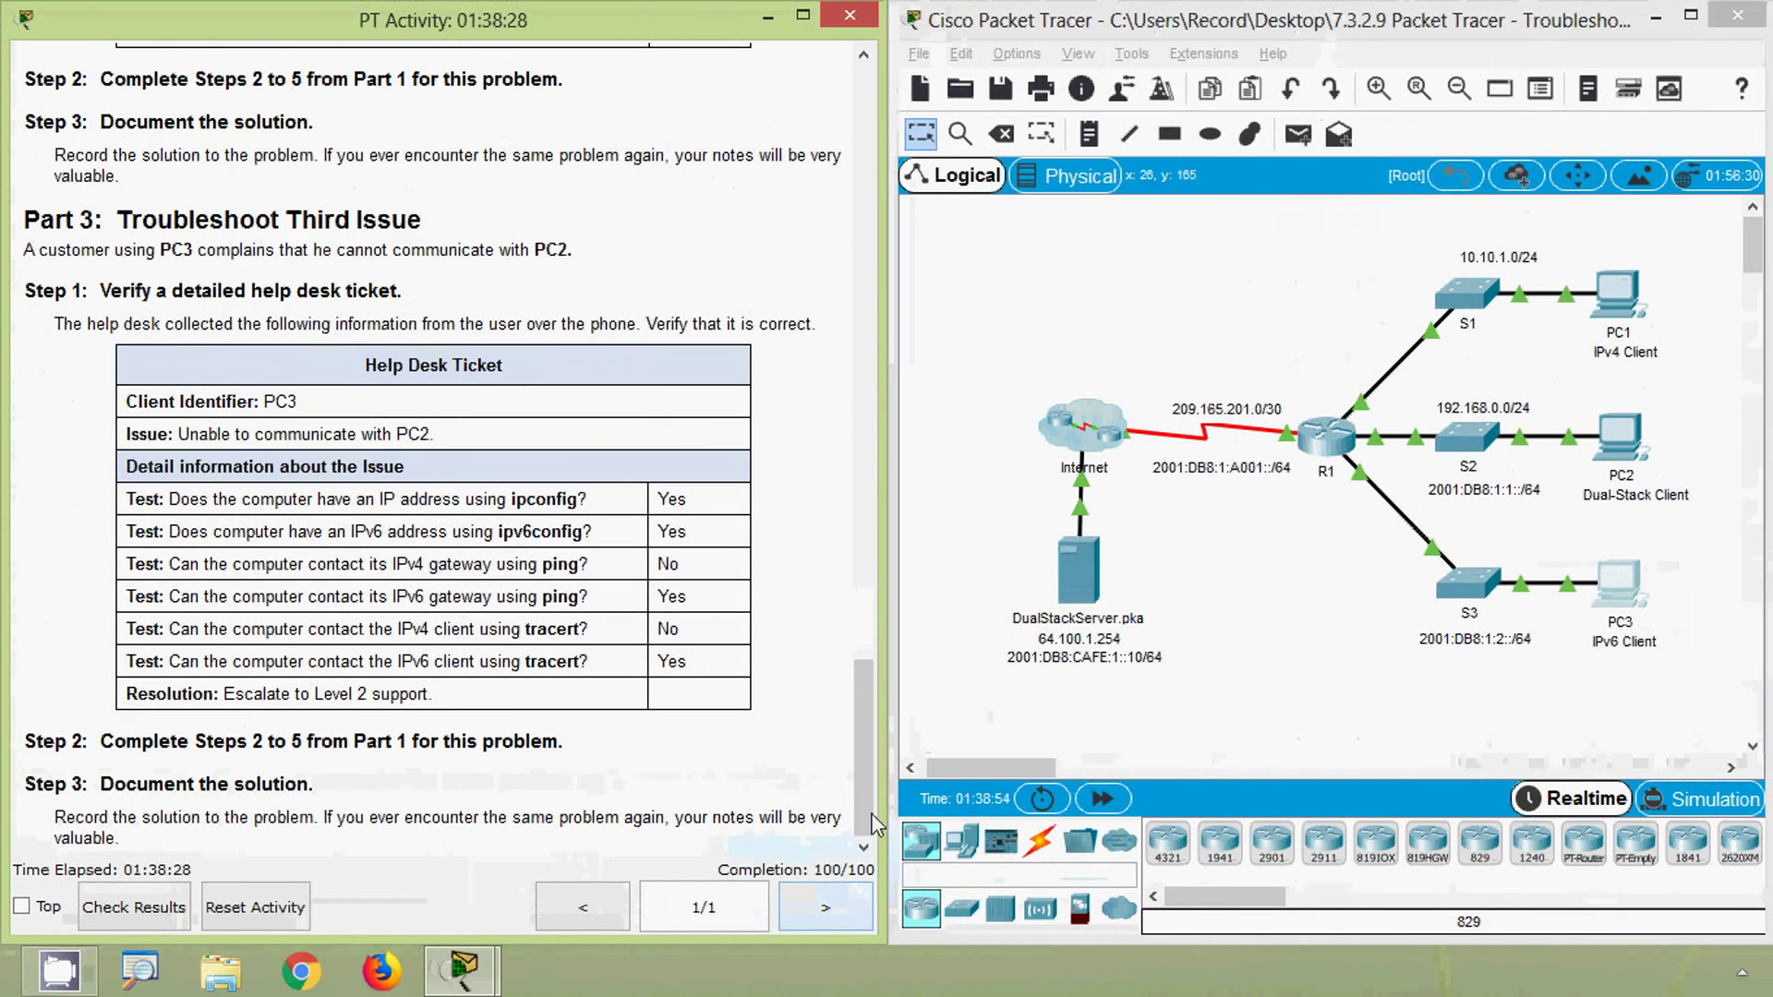
left_click_drag(872, 814, 889, 213)
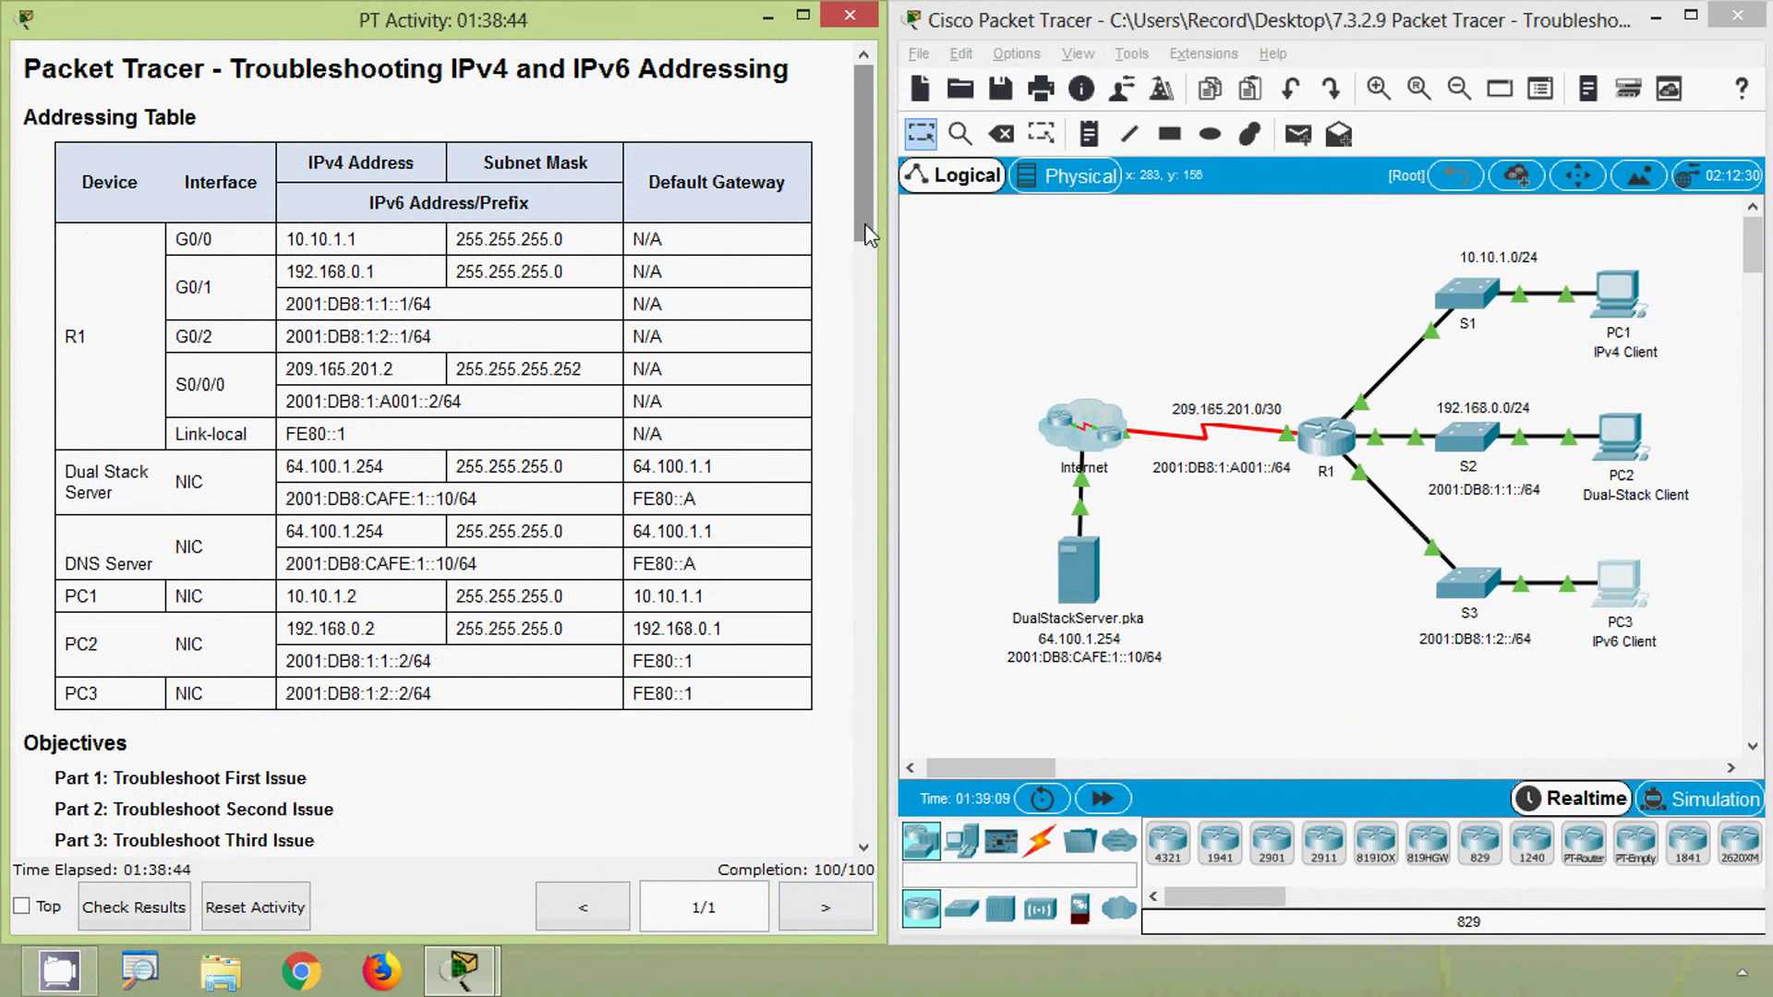